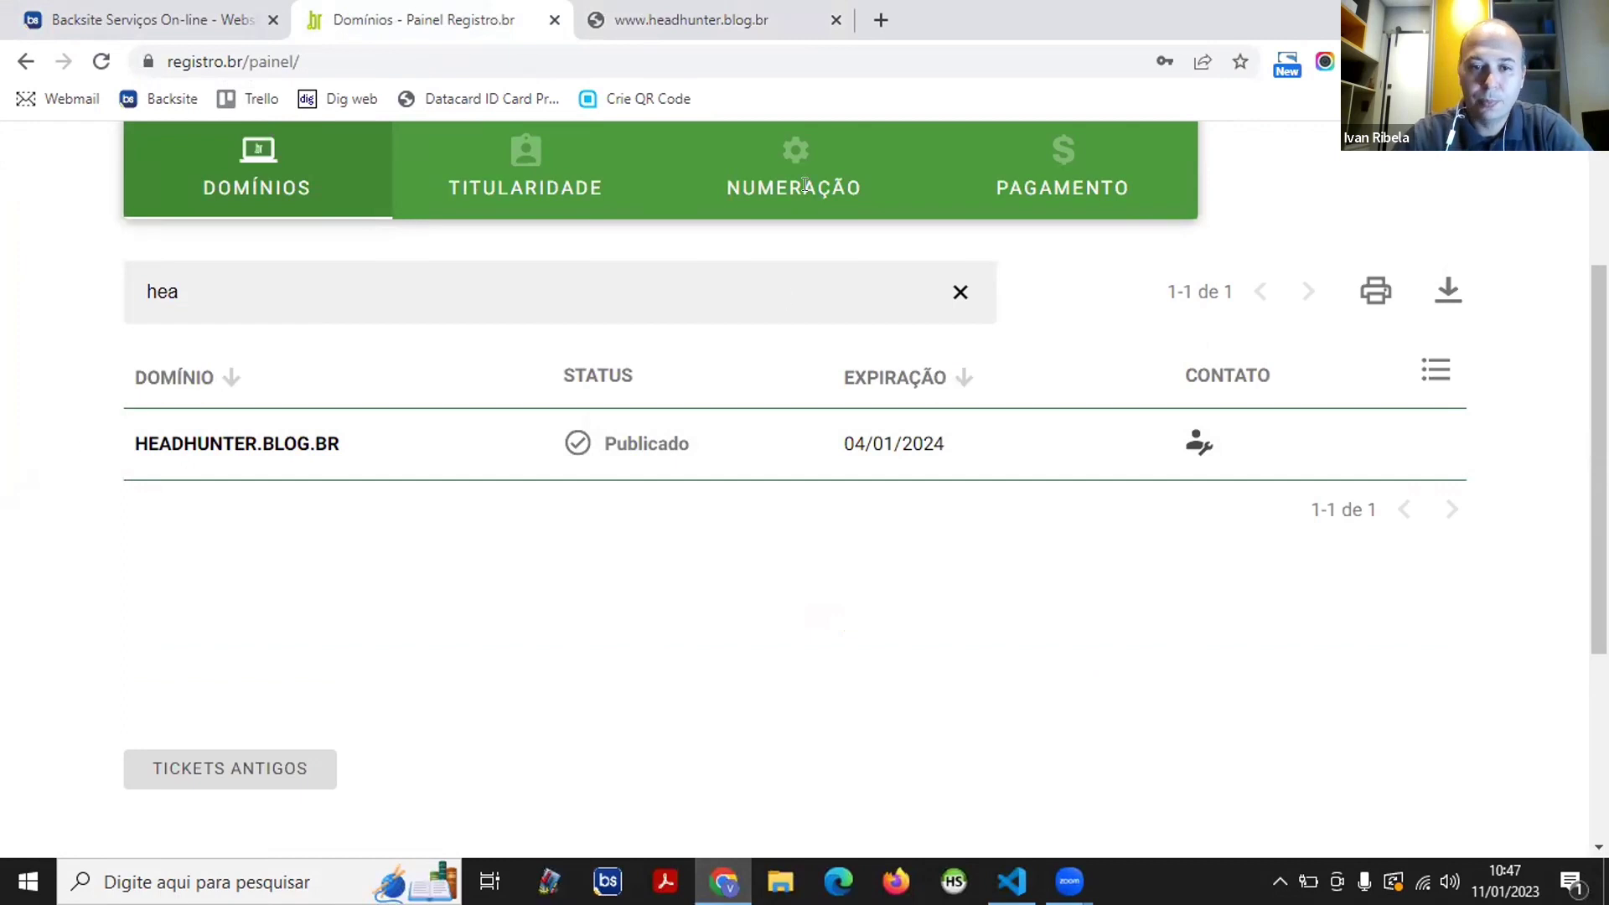
- Open the HEADHUNTER.BLOG.BR domain entry from the Registro.br domain list
scroll(176, 388, down, 1)
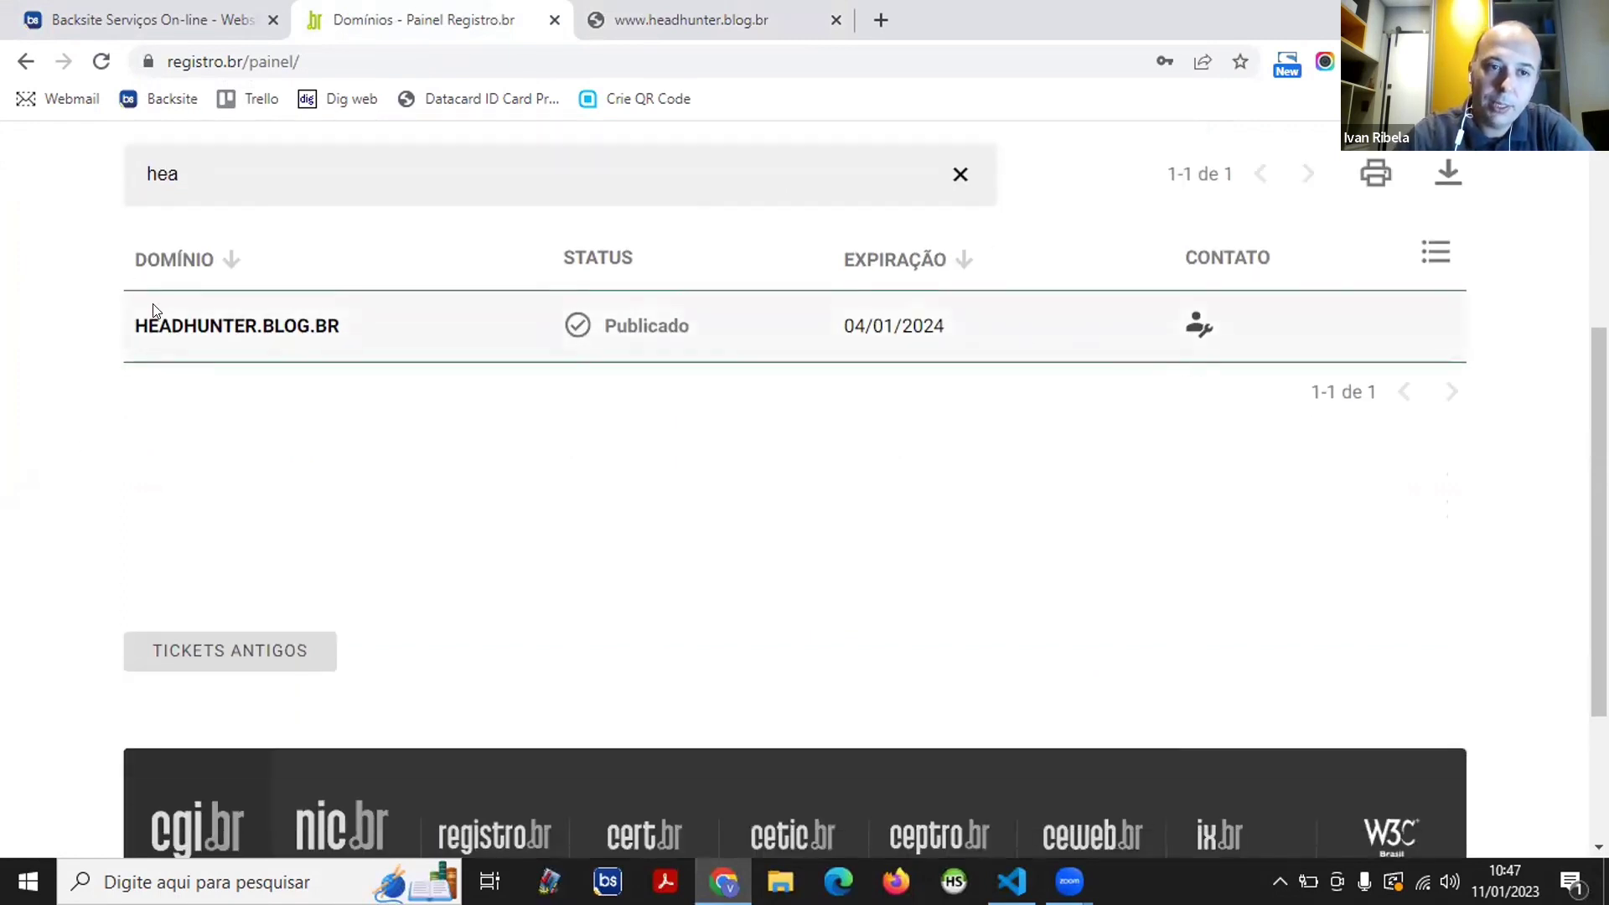
scroll(153, 312, up, 1)
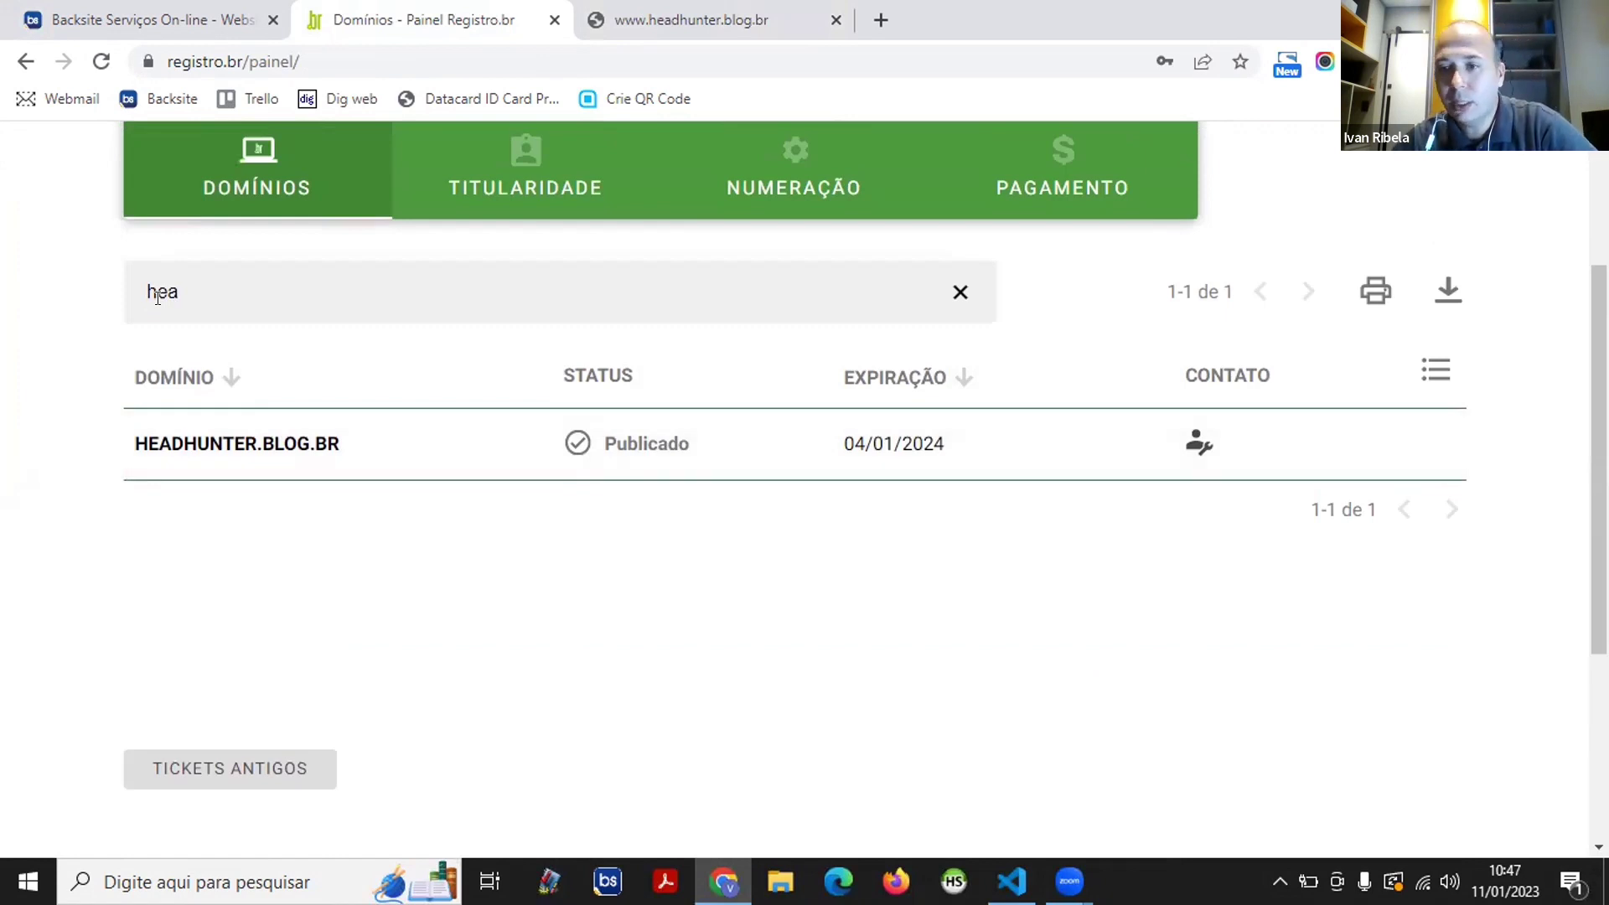
scroll(294, 352, down, 1)
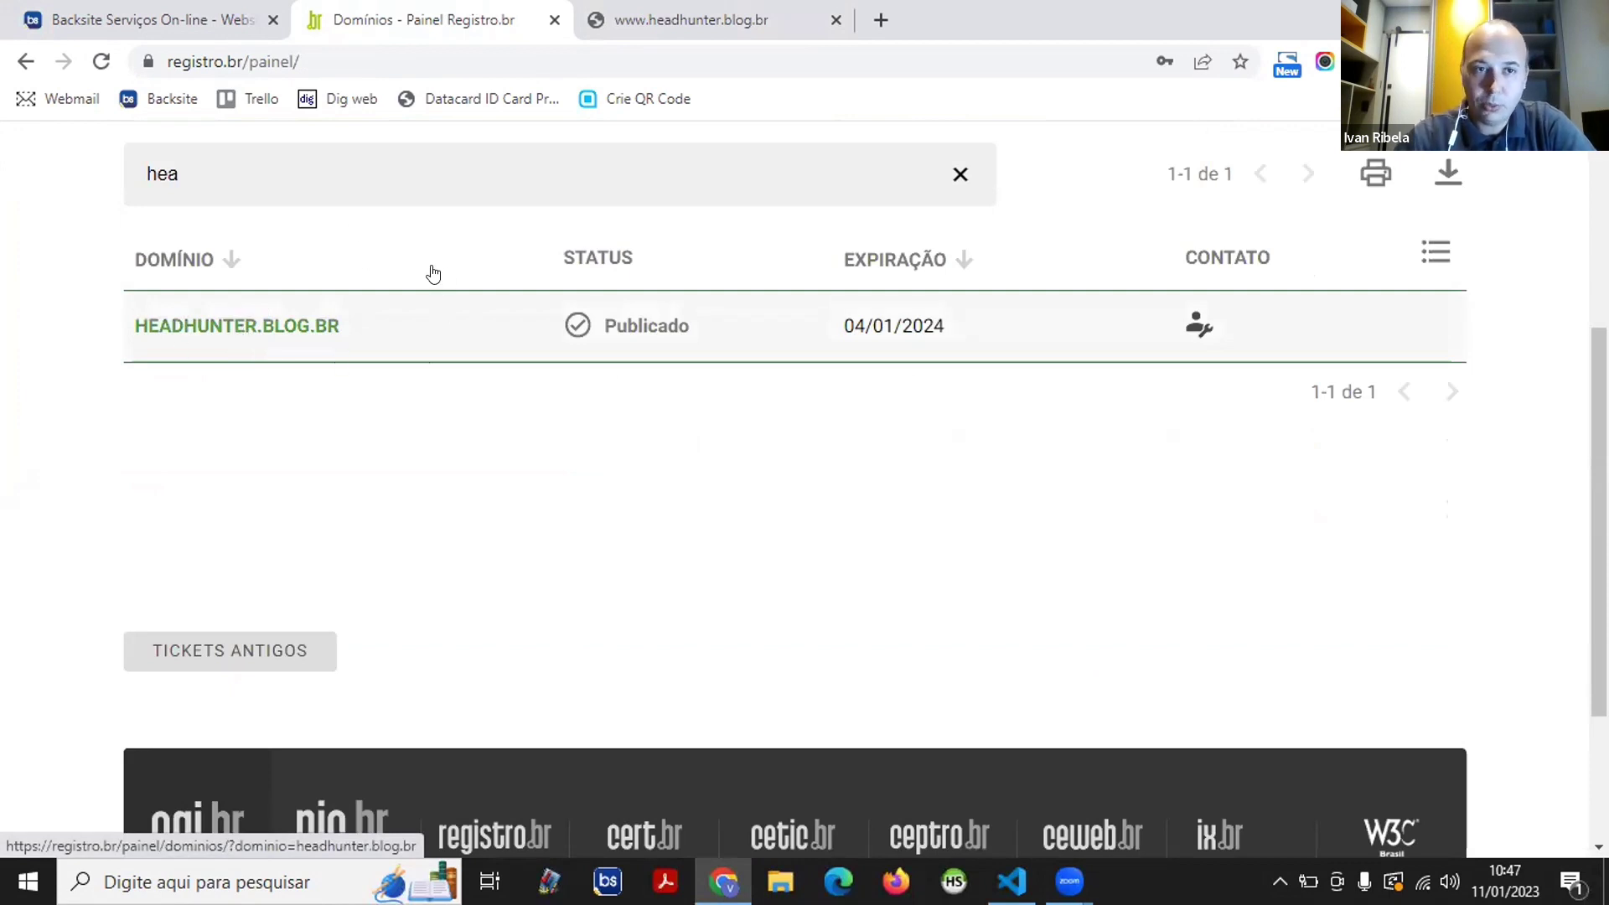
click(302, 303)
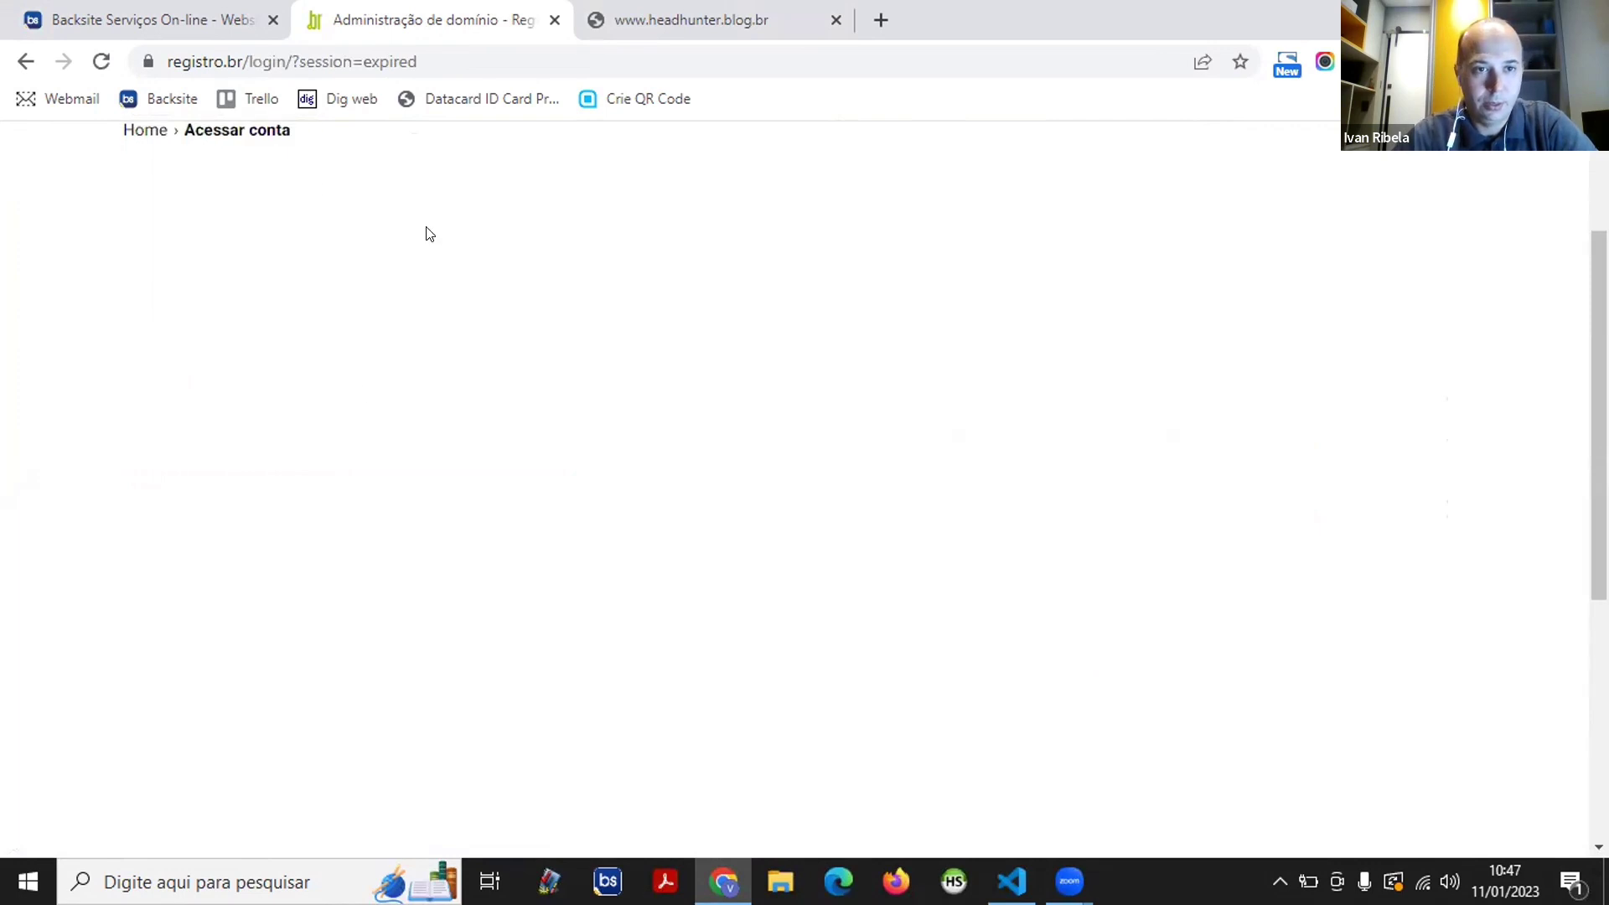
- Sign back in with the account code and password, passing the reCAPTCHA
scroll(656, 337, down, 3)
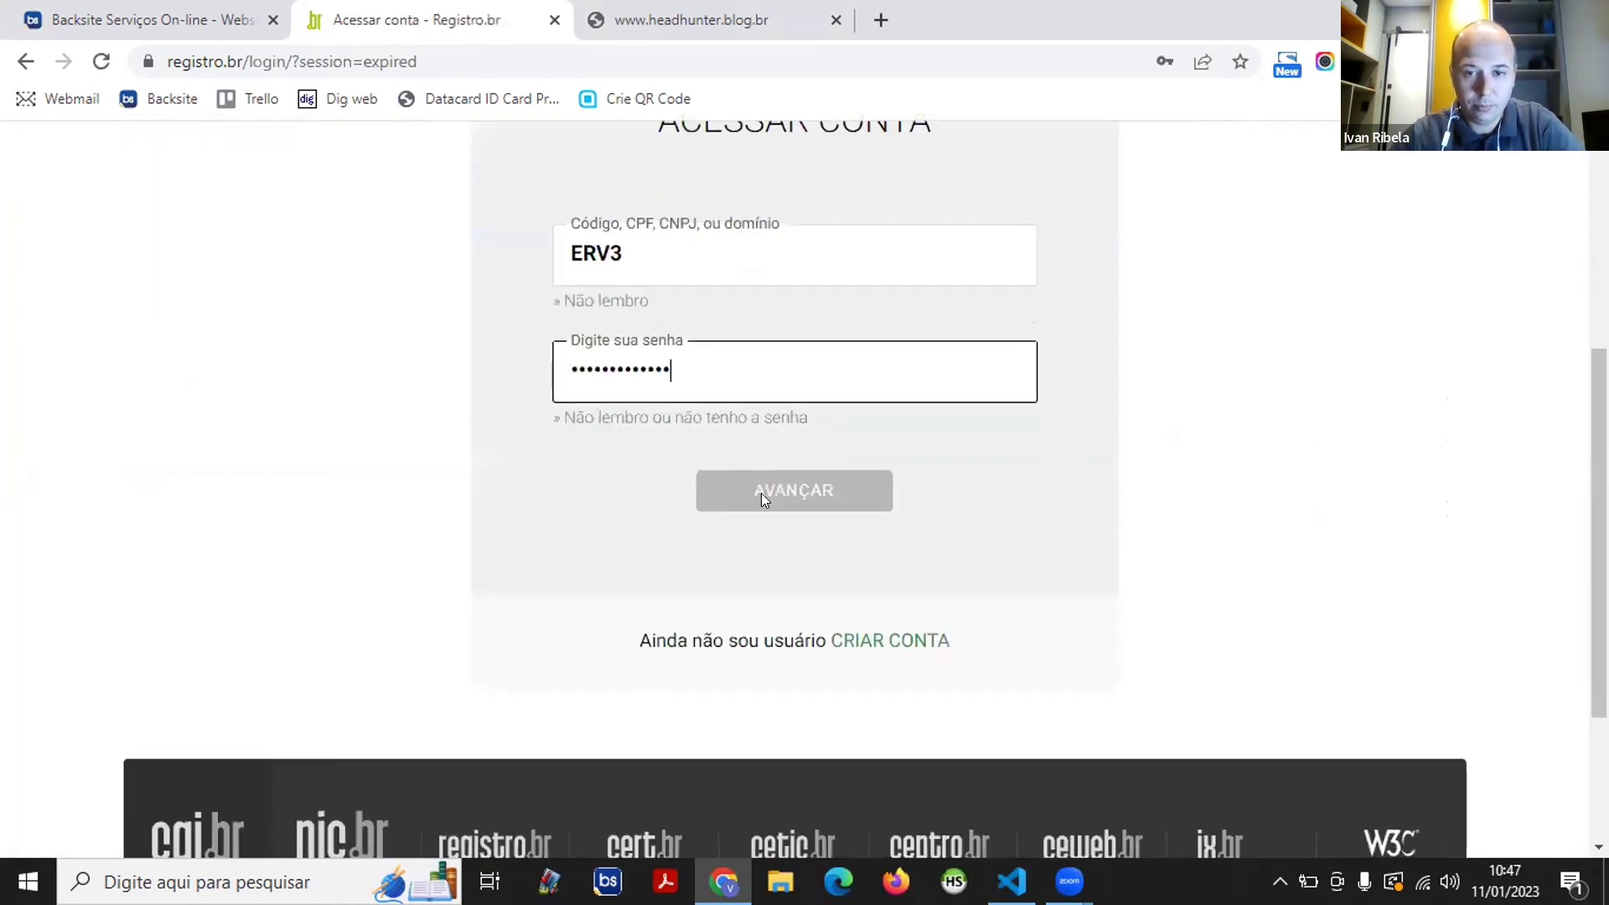
click(761, 493)
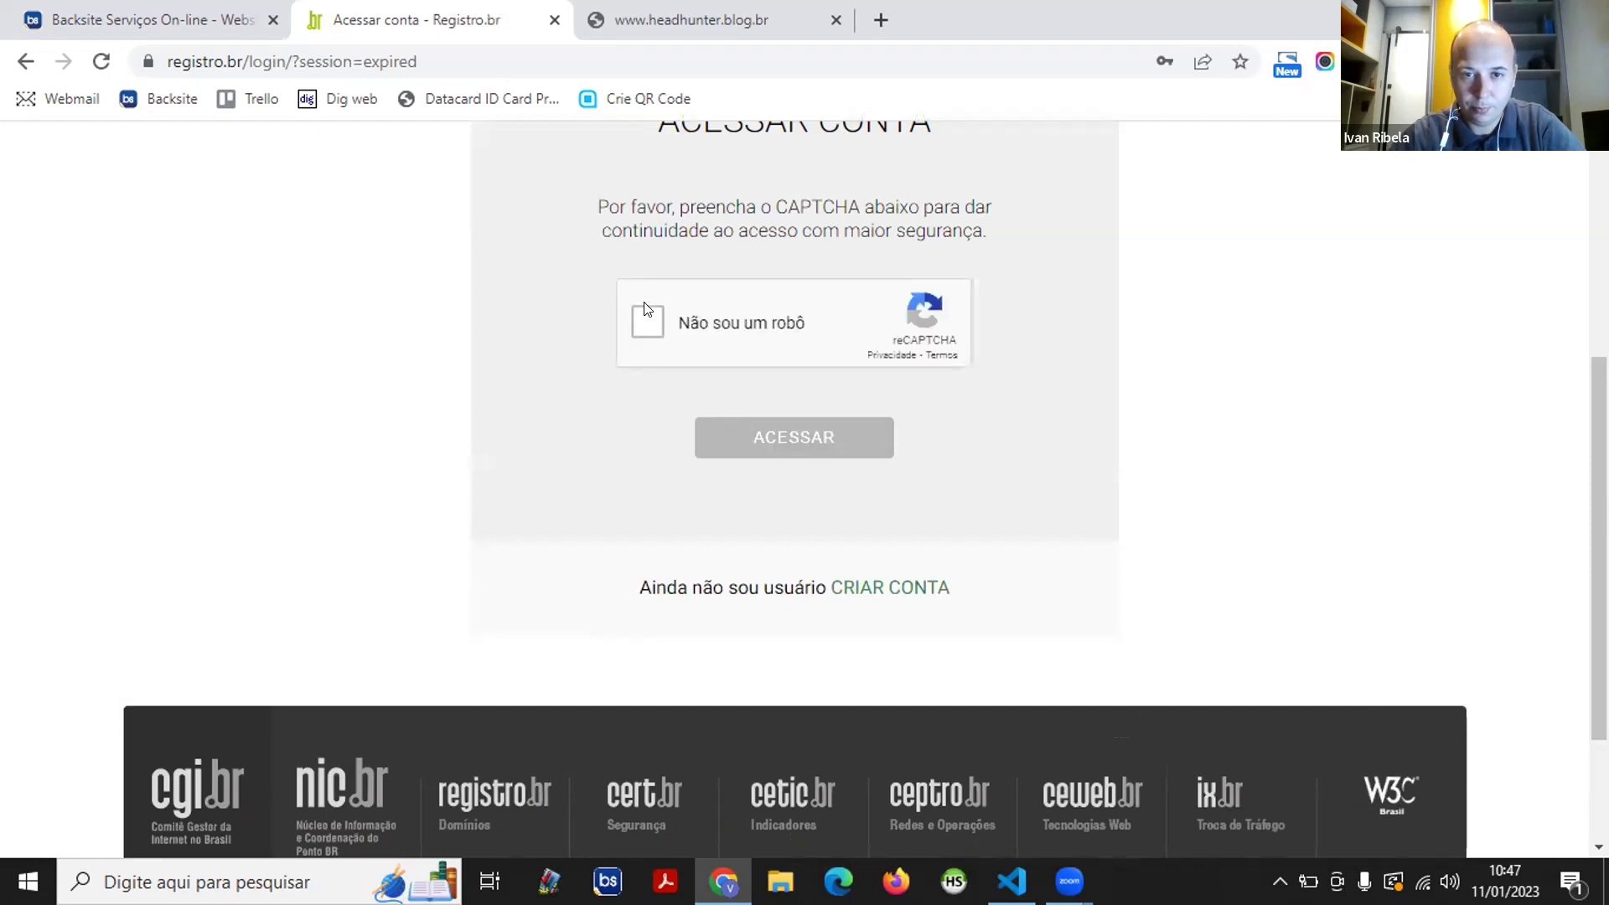
click(642, 323)
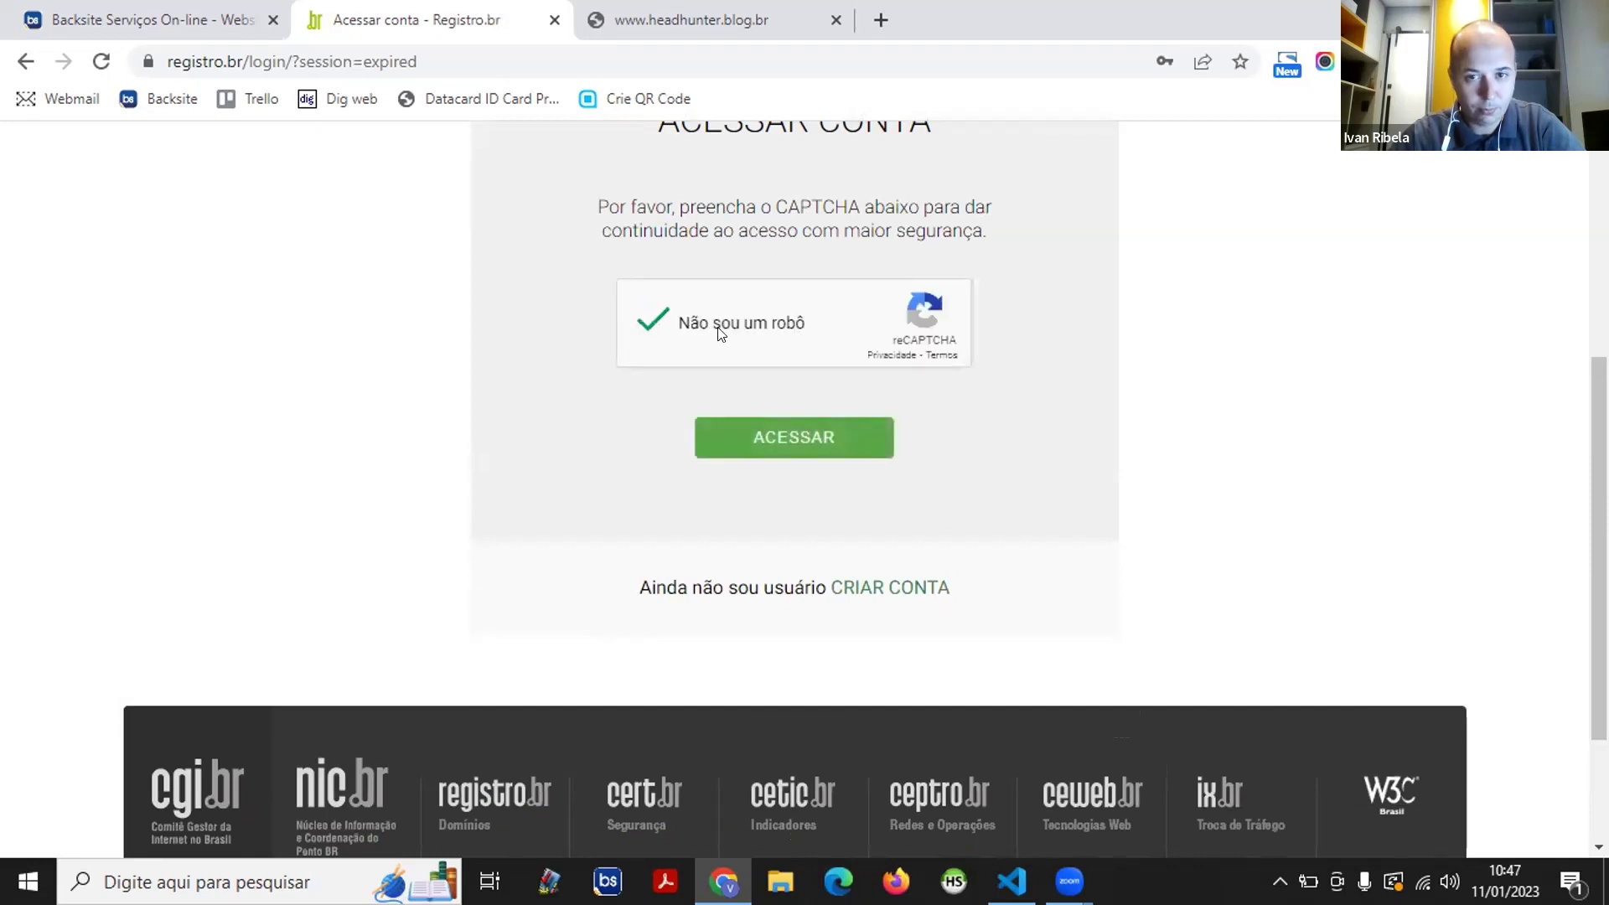
click(779, 432)
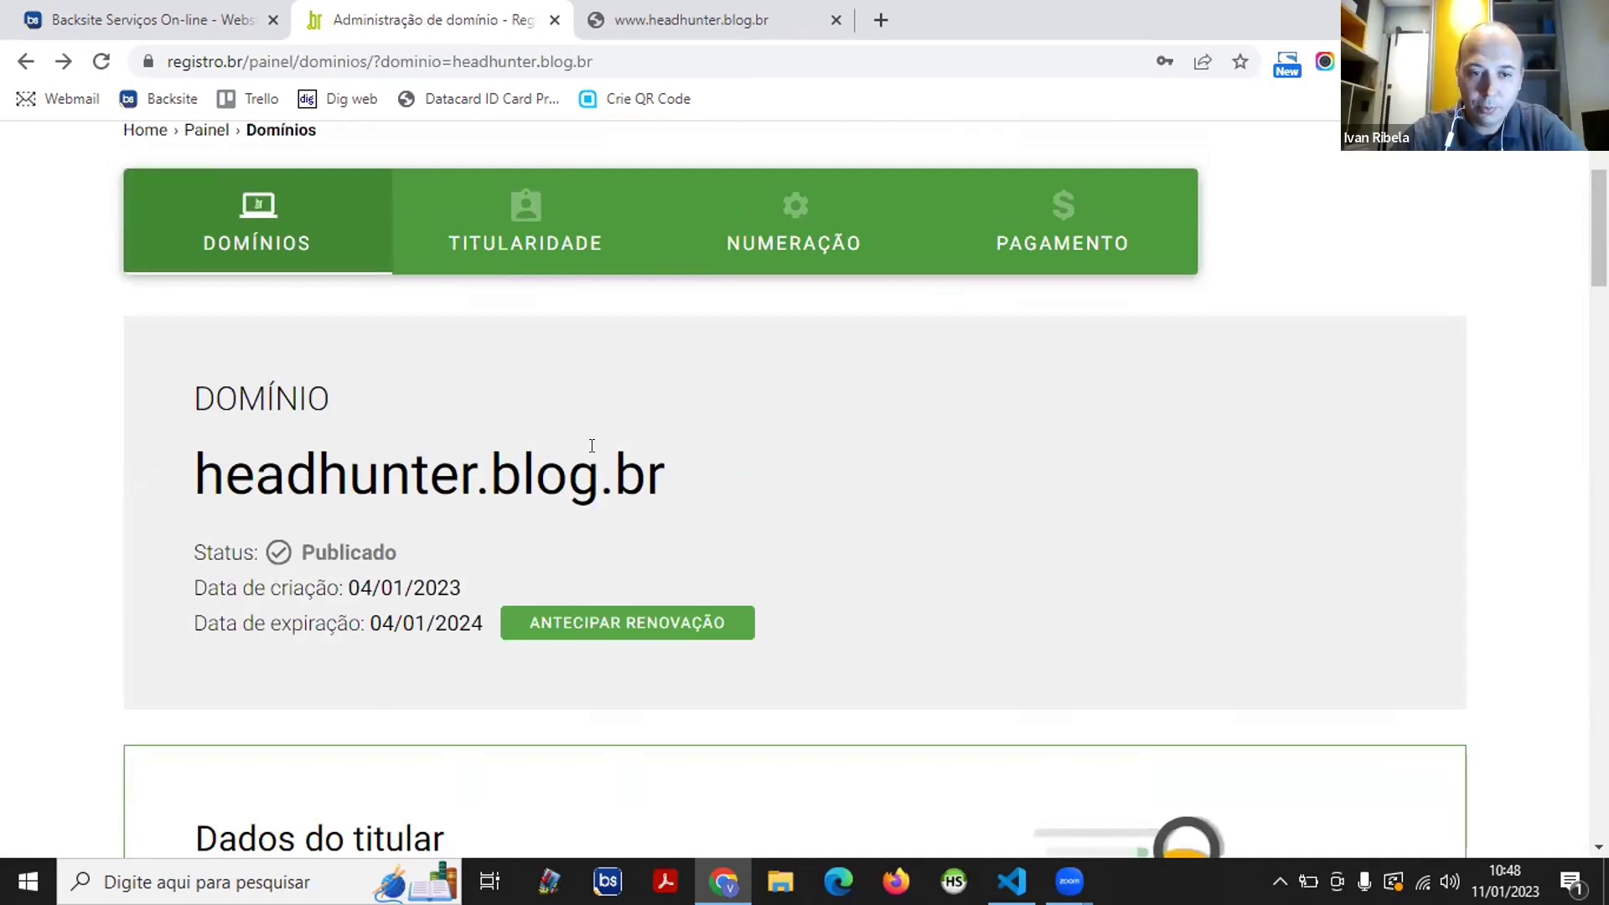
- Scroll past Dados do titular and Contatos to the DNS section using Registro.br servers
scroll(445, 405, down, 1)
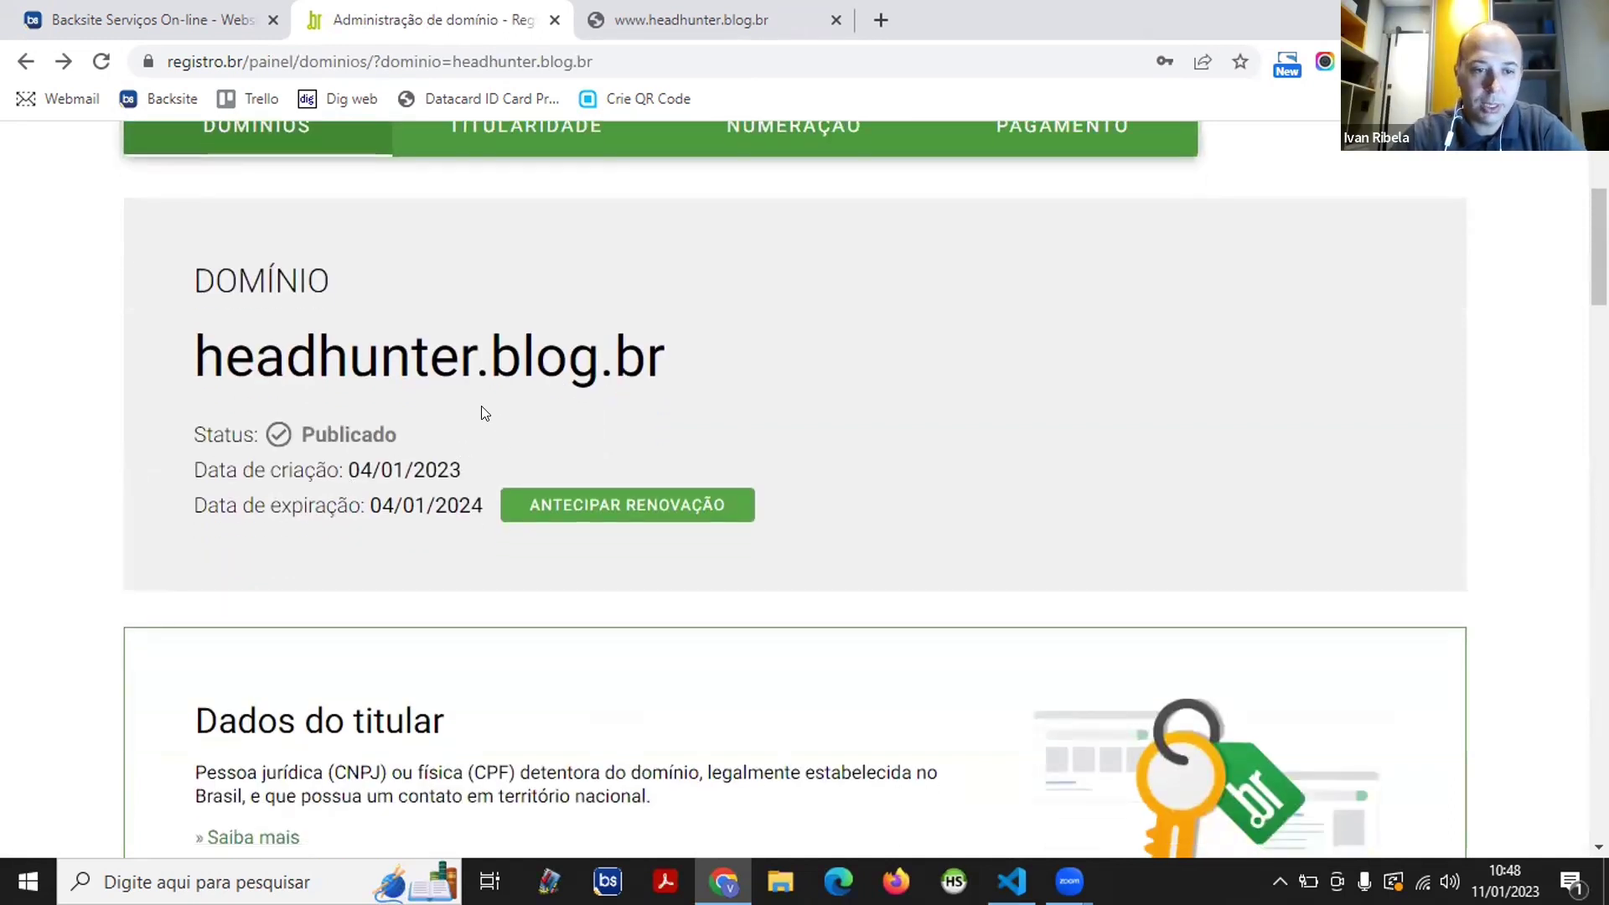
scroll(435, 489, down, 2)
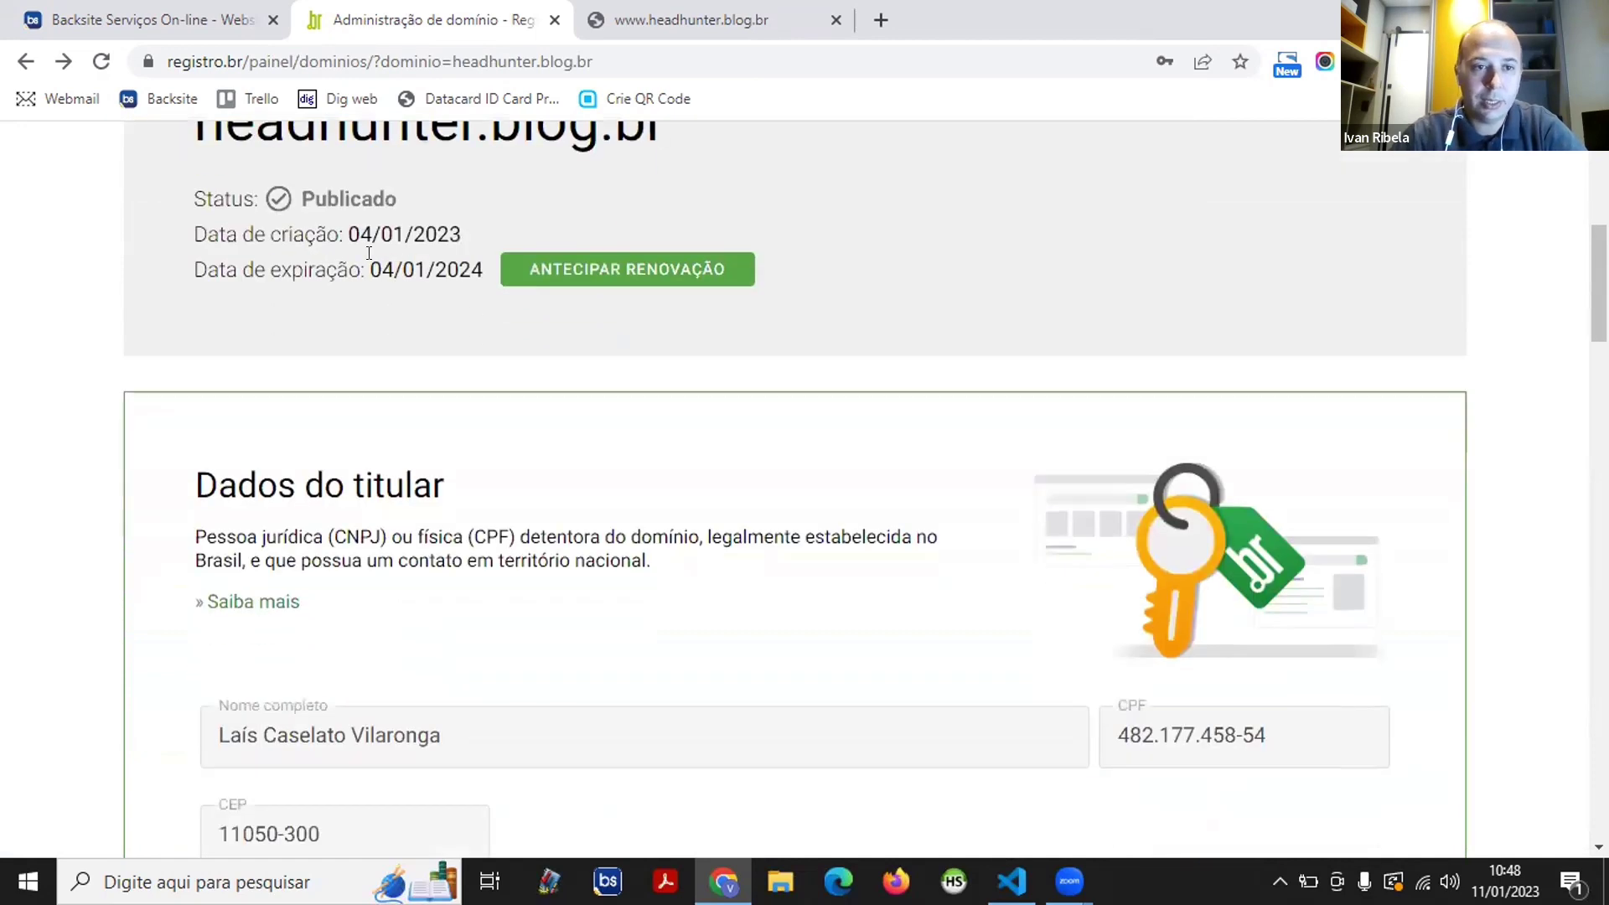
scroll(96, 298, down, 9)
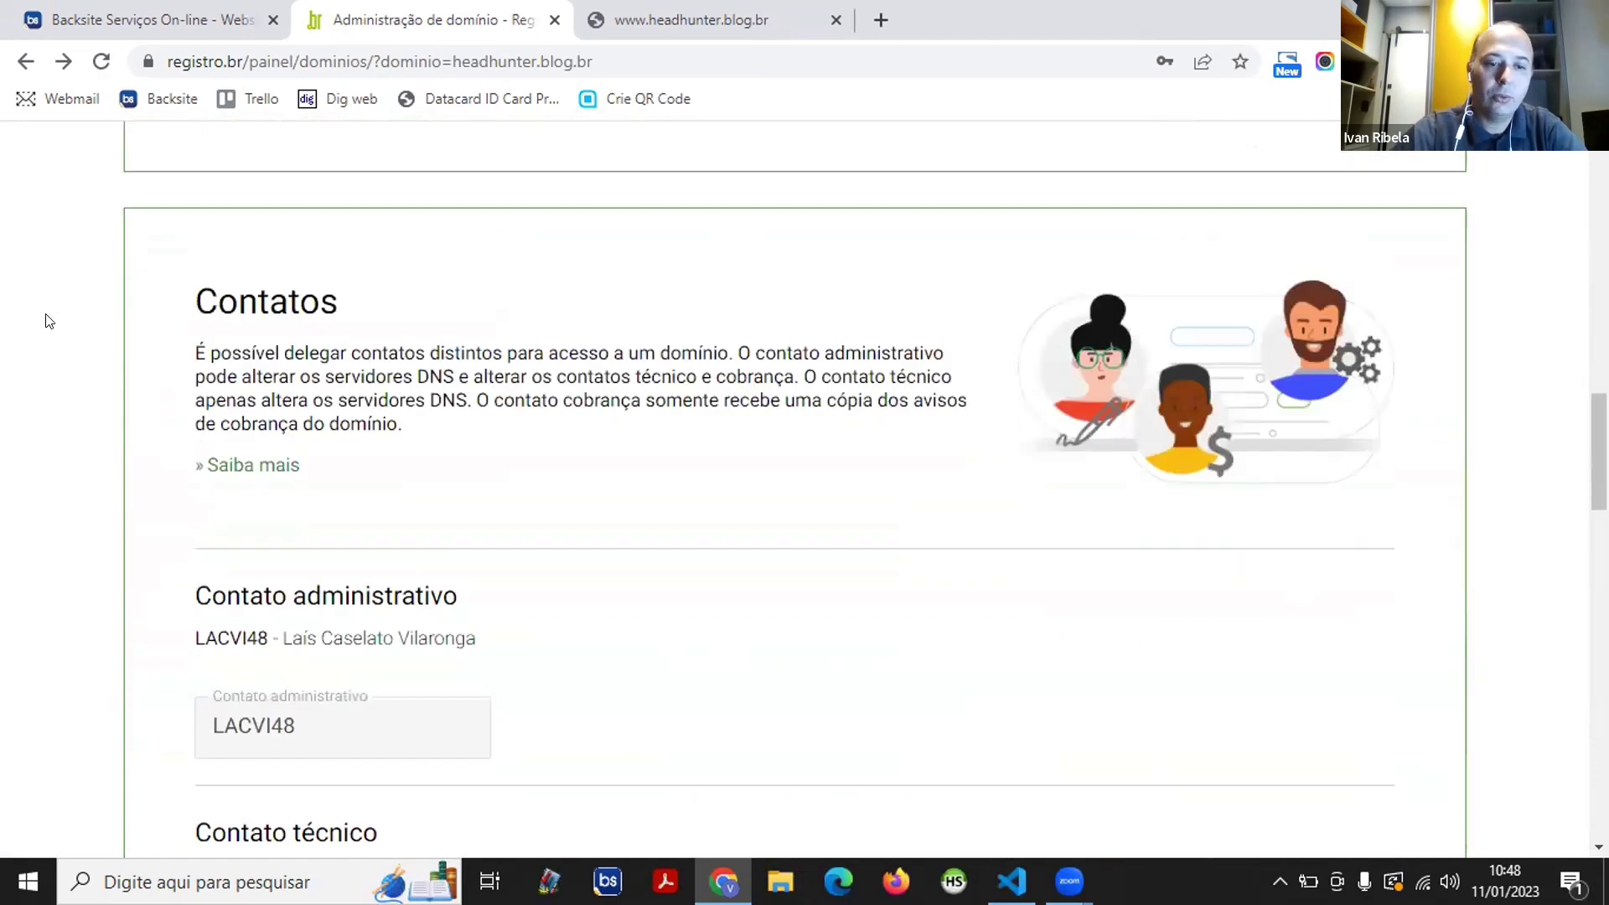
scroll(48, 321, down, 4)
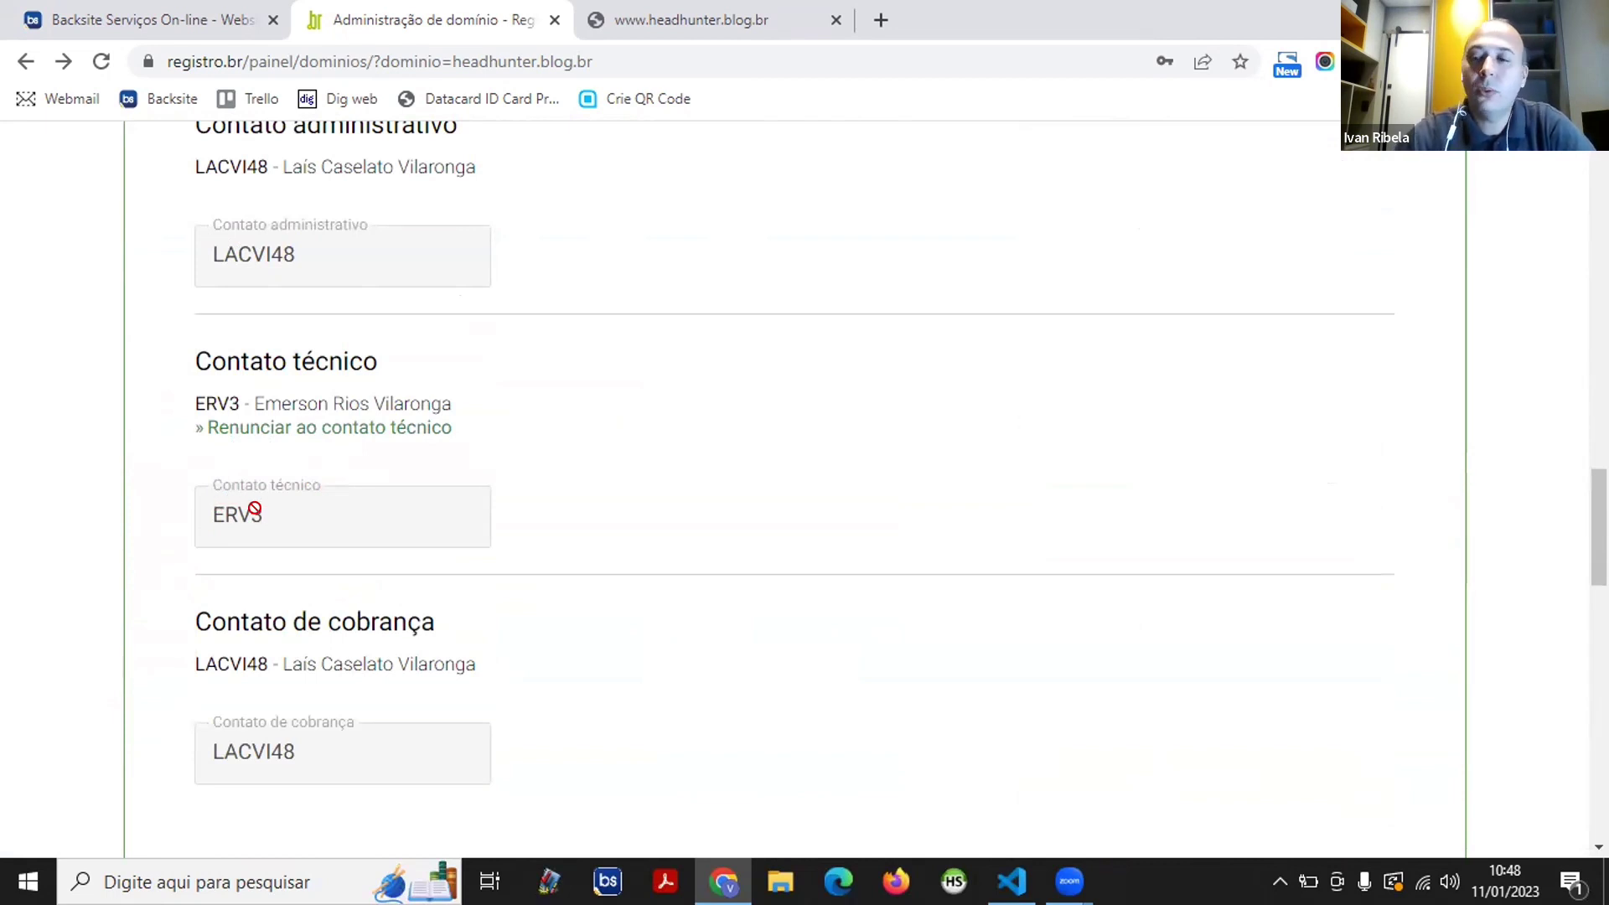
scroll(363, 276, down, 1)
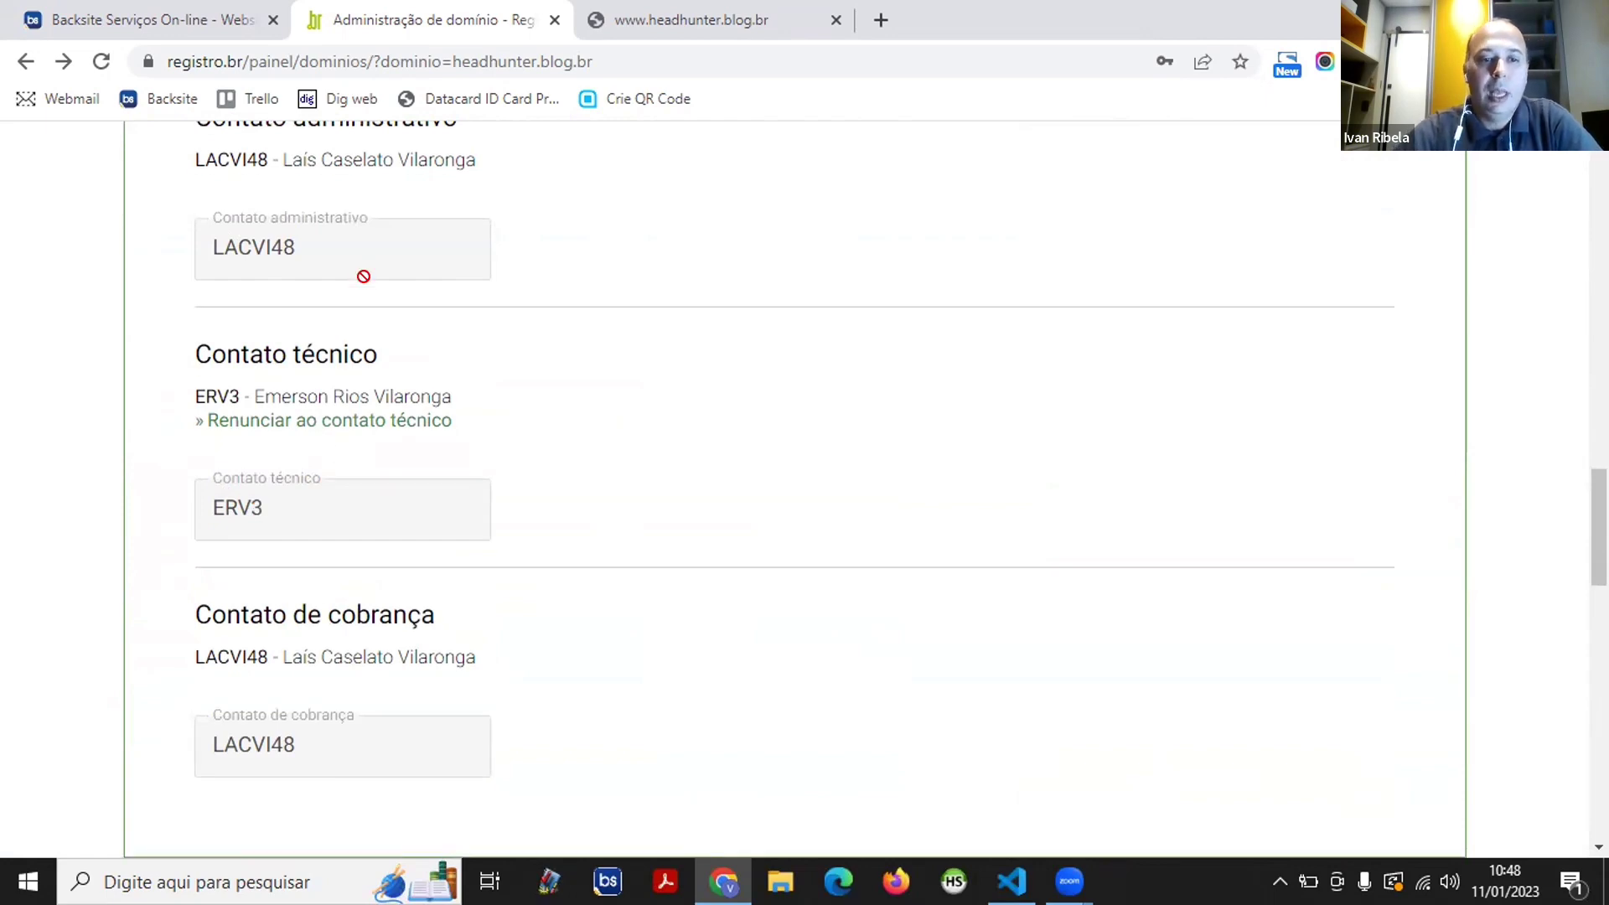
scroll(363, 277, down, 3)
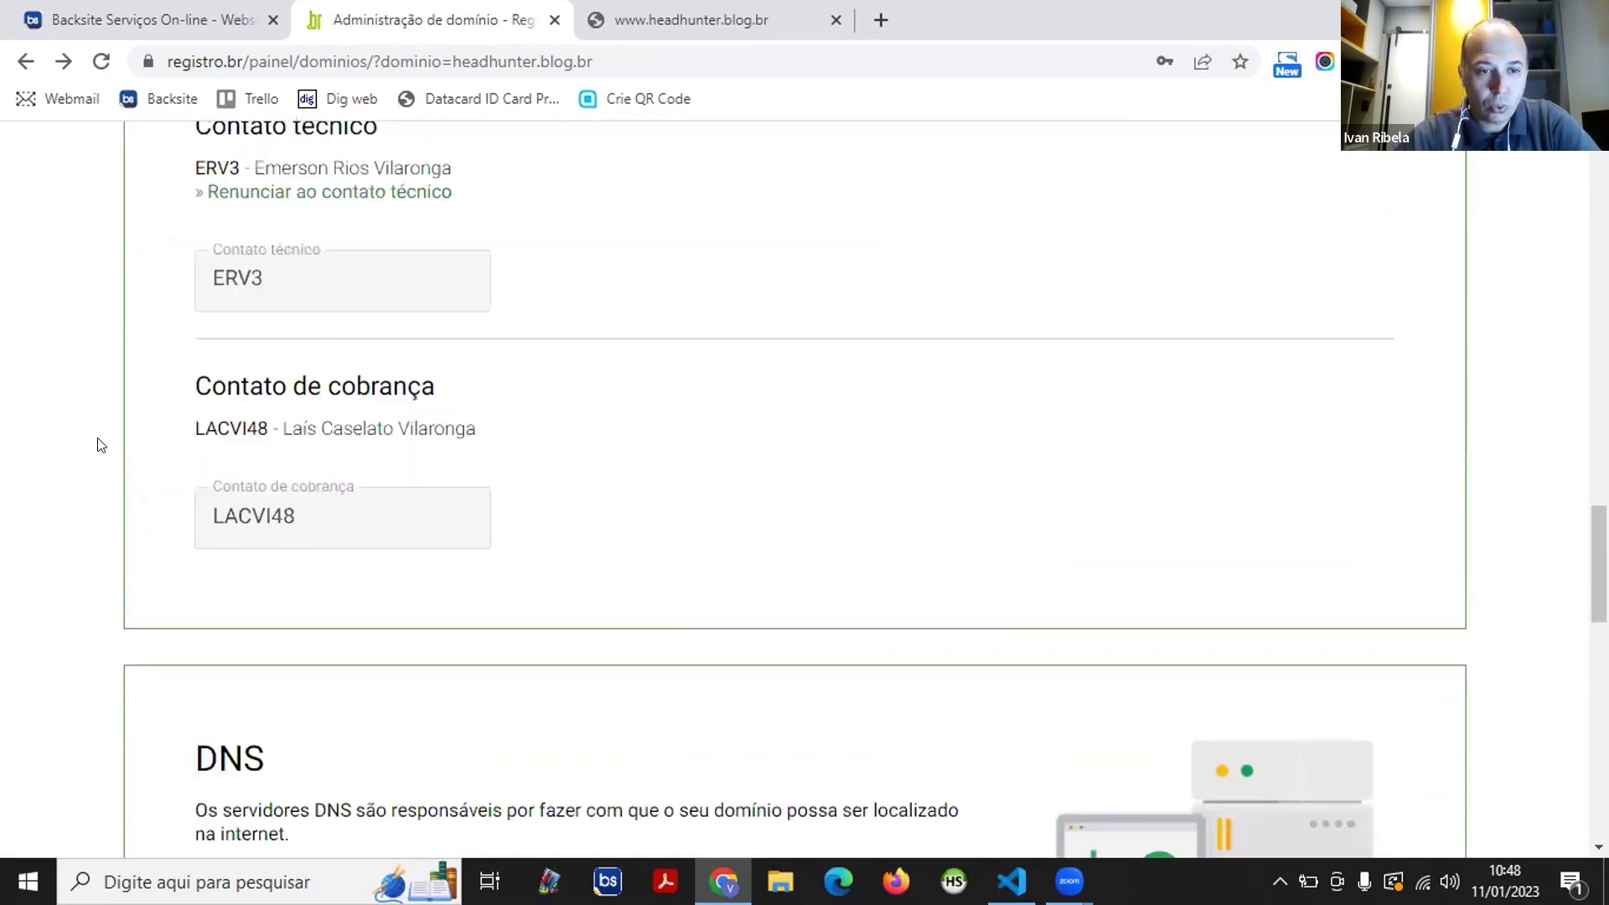
scroll(101, 440, down, 6)
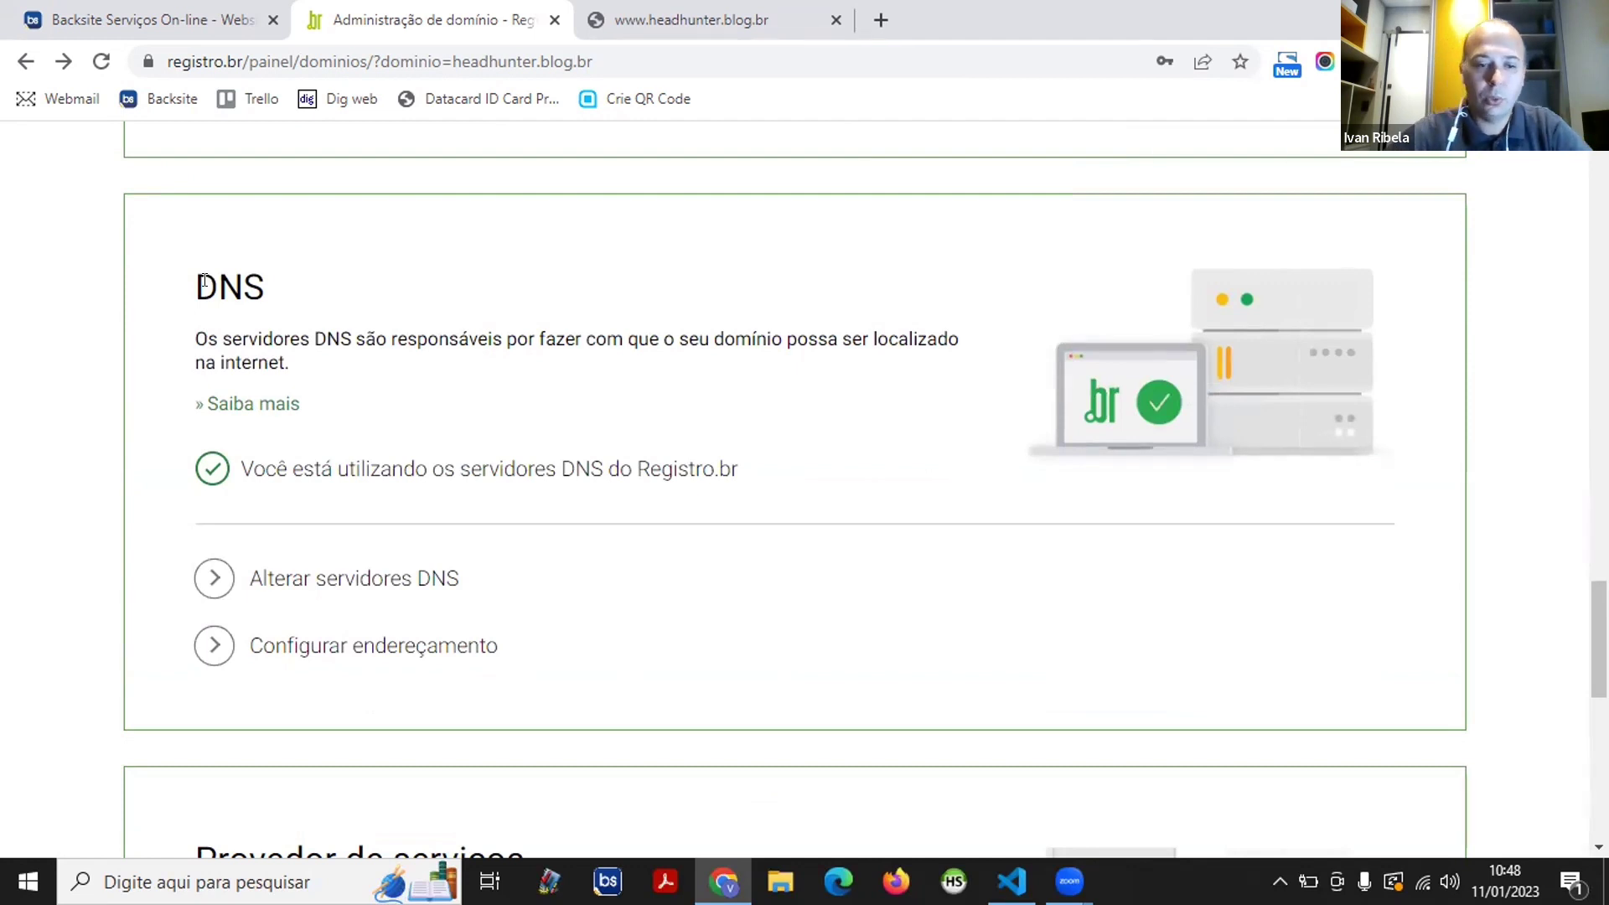
- Open Configurar endereçamento, showing the site address set to aluno.clubeinternet.com.br
scroll(215, 316, down, 2)
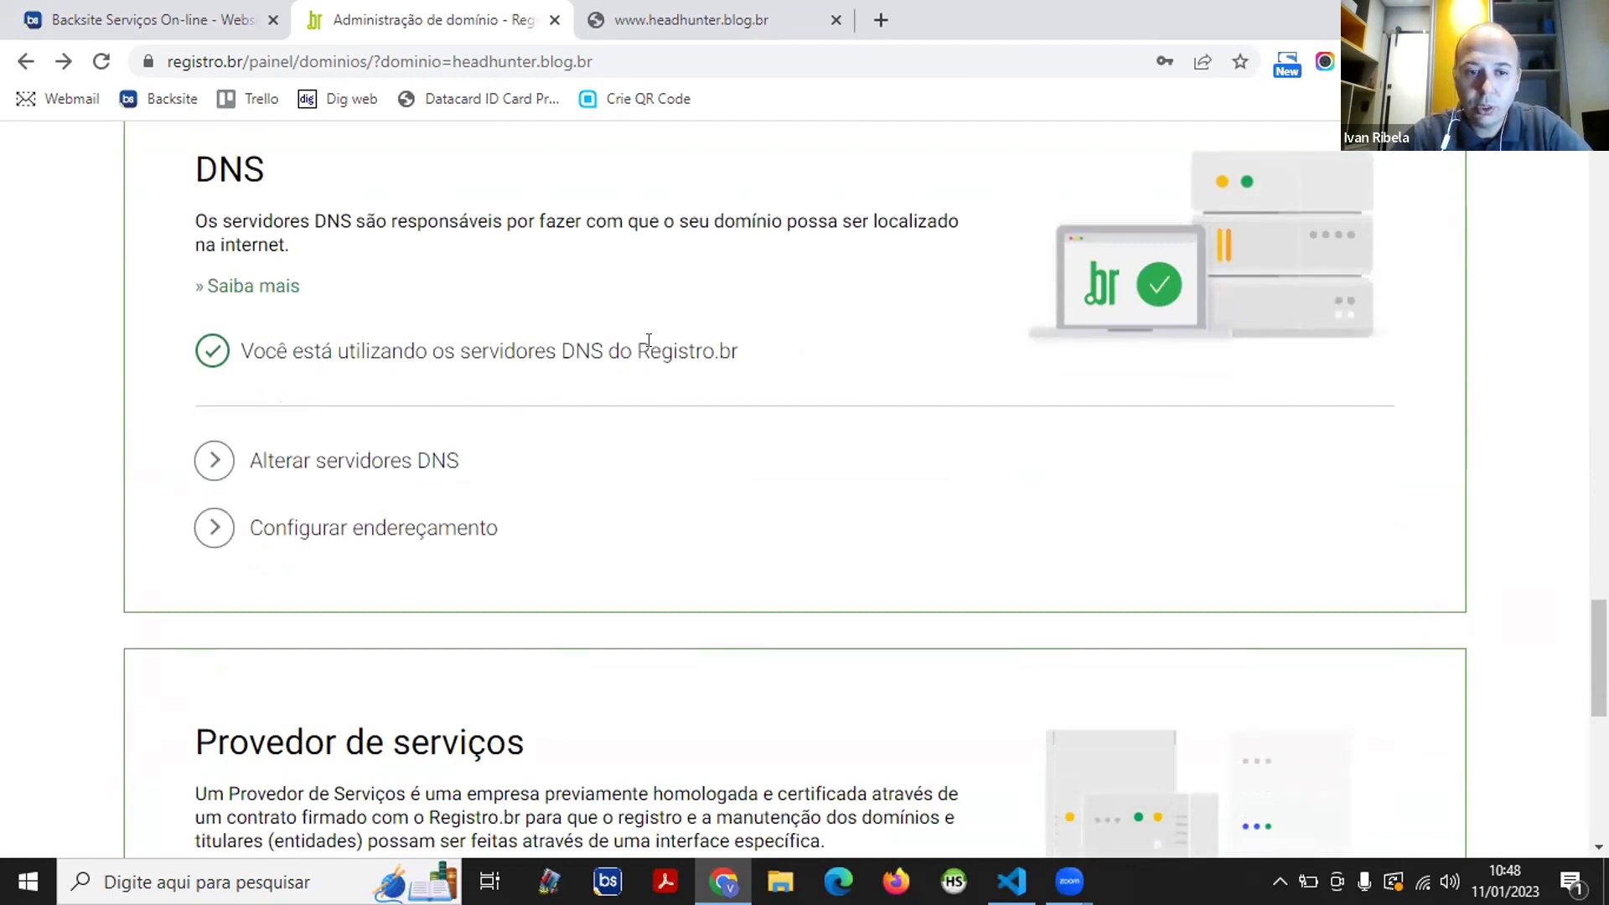
scroll(664, 338, down, 1)
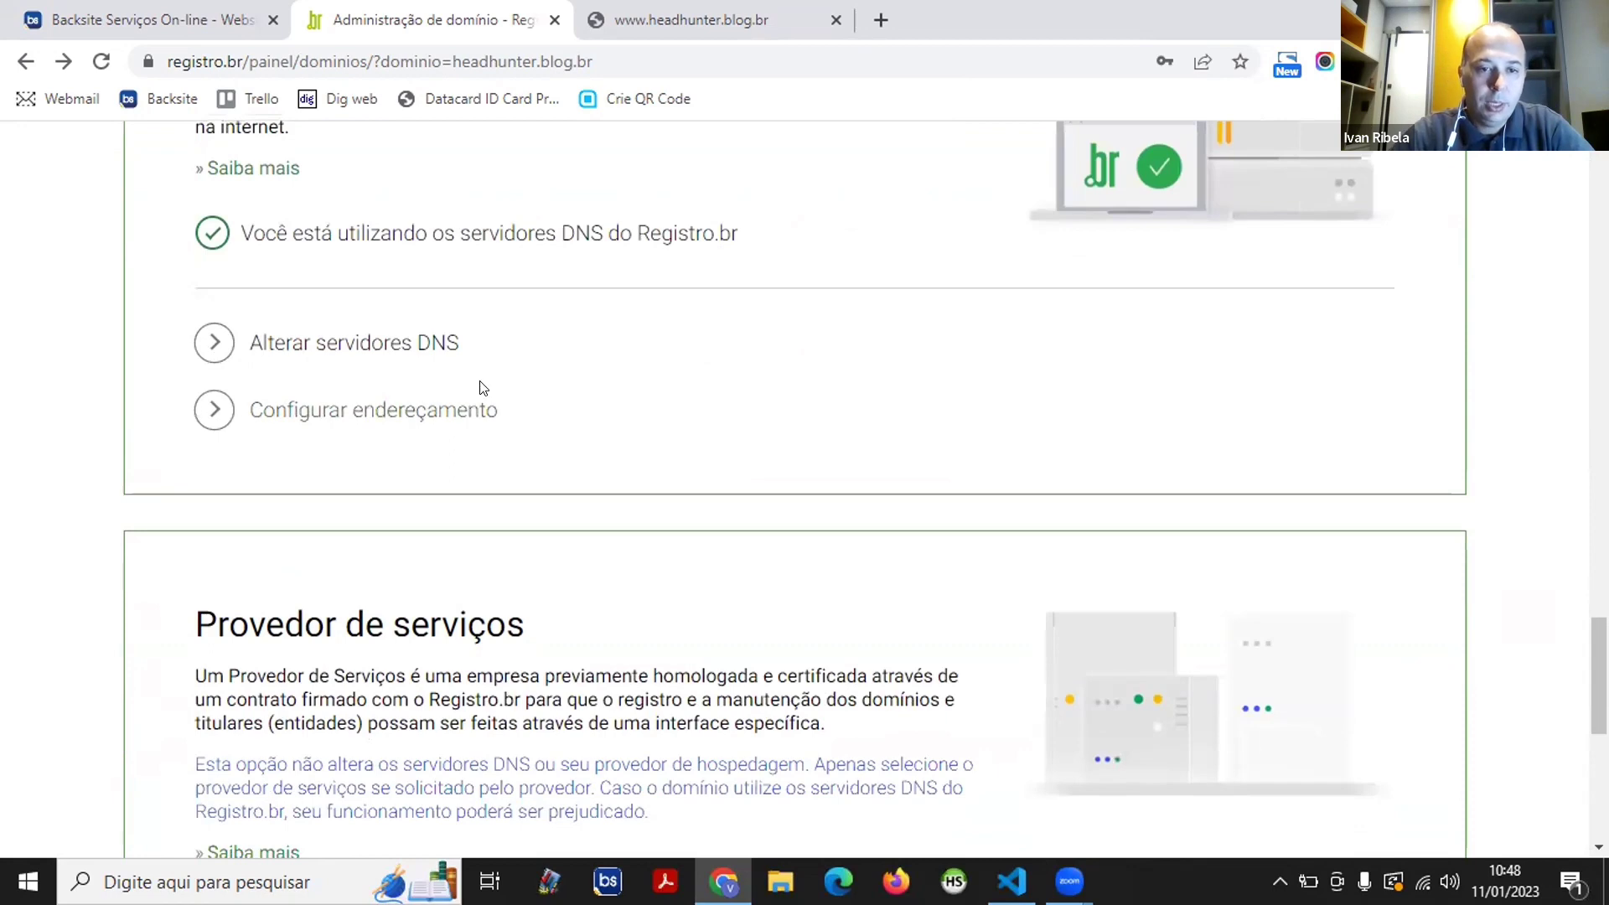
click(310, 414)
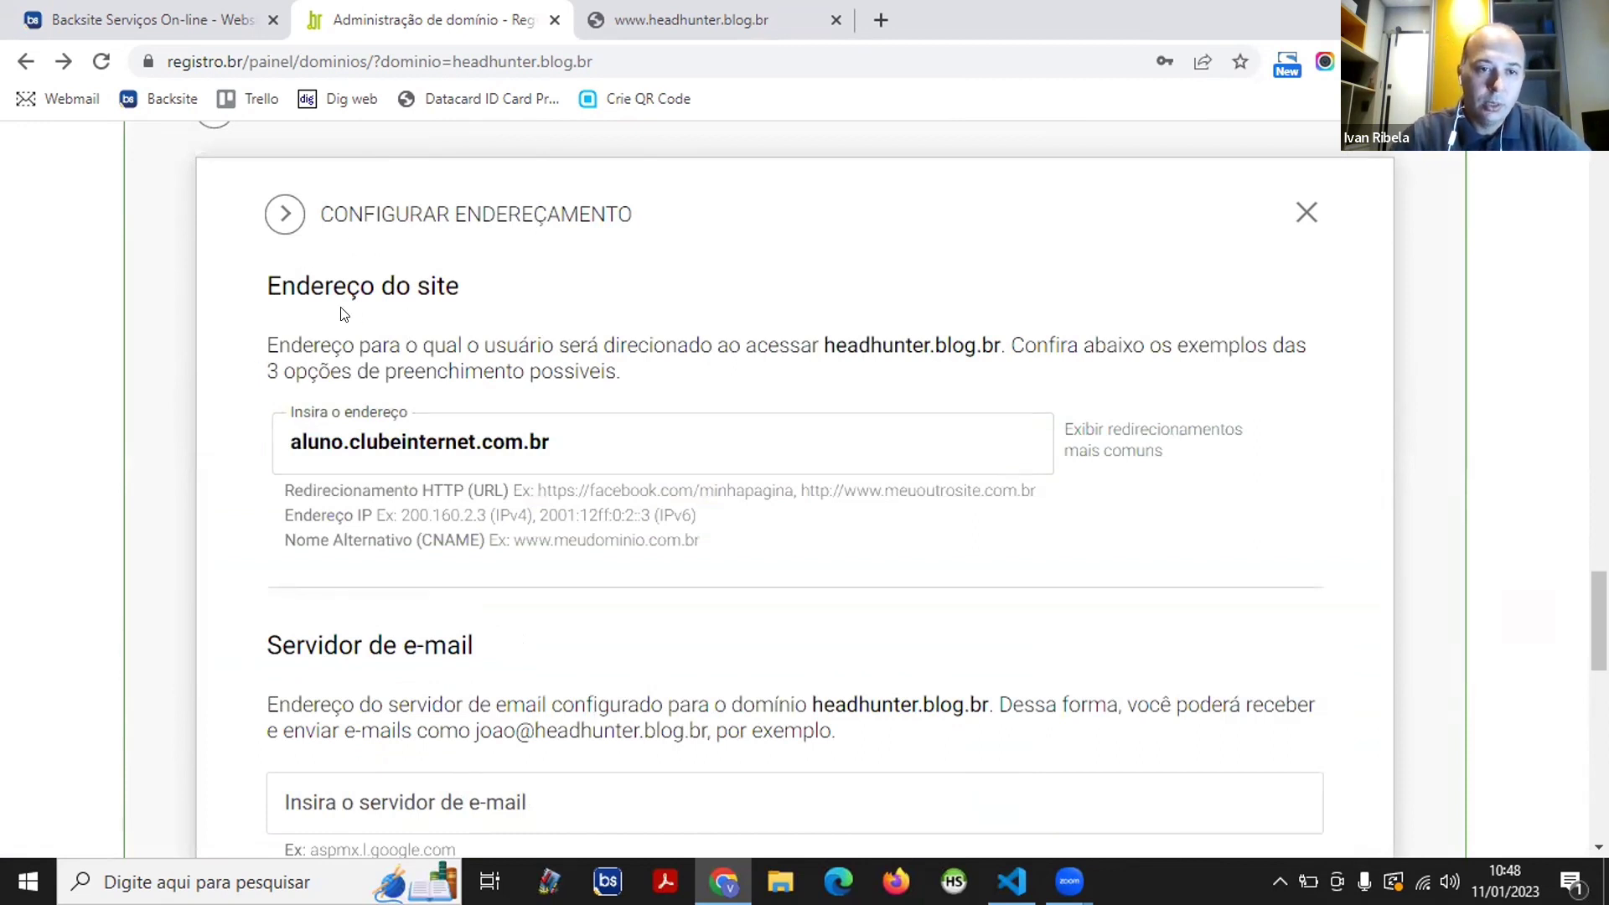
click(283, 434)
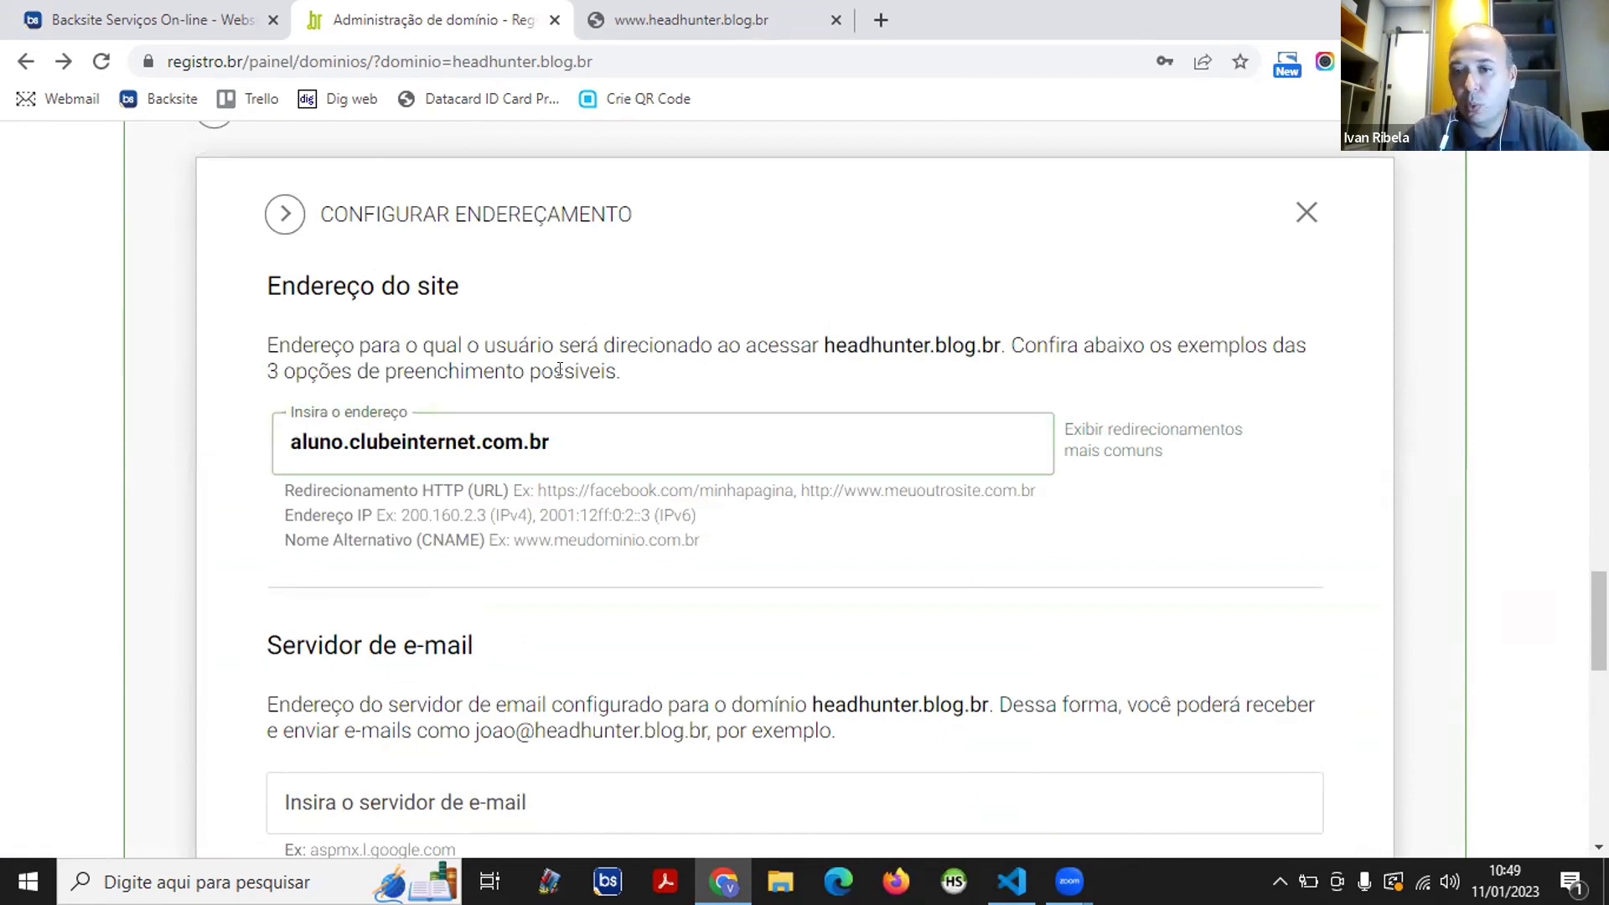
scroll(687, 356, down, 1)
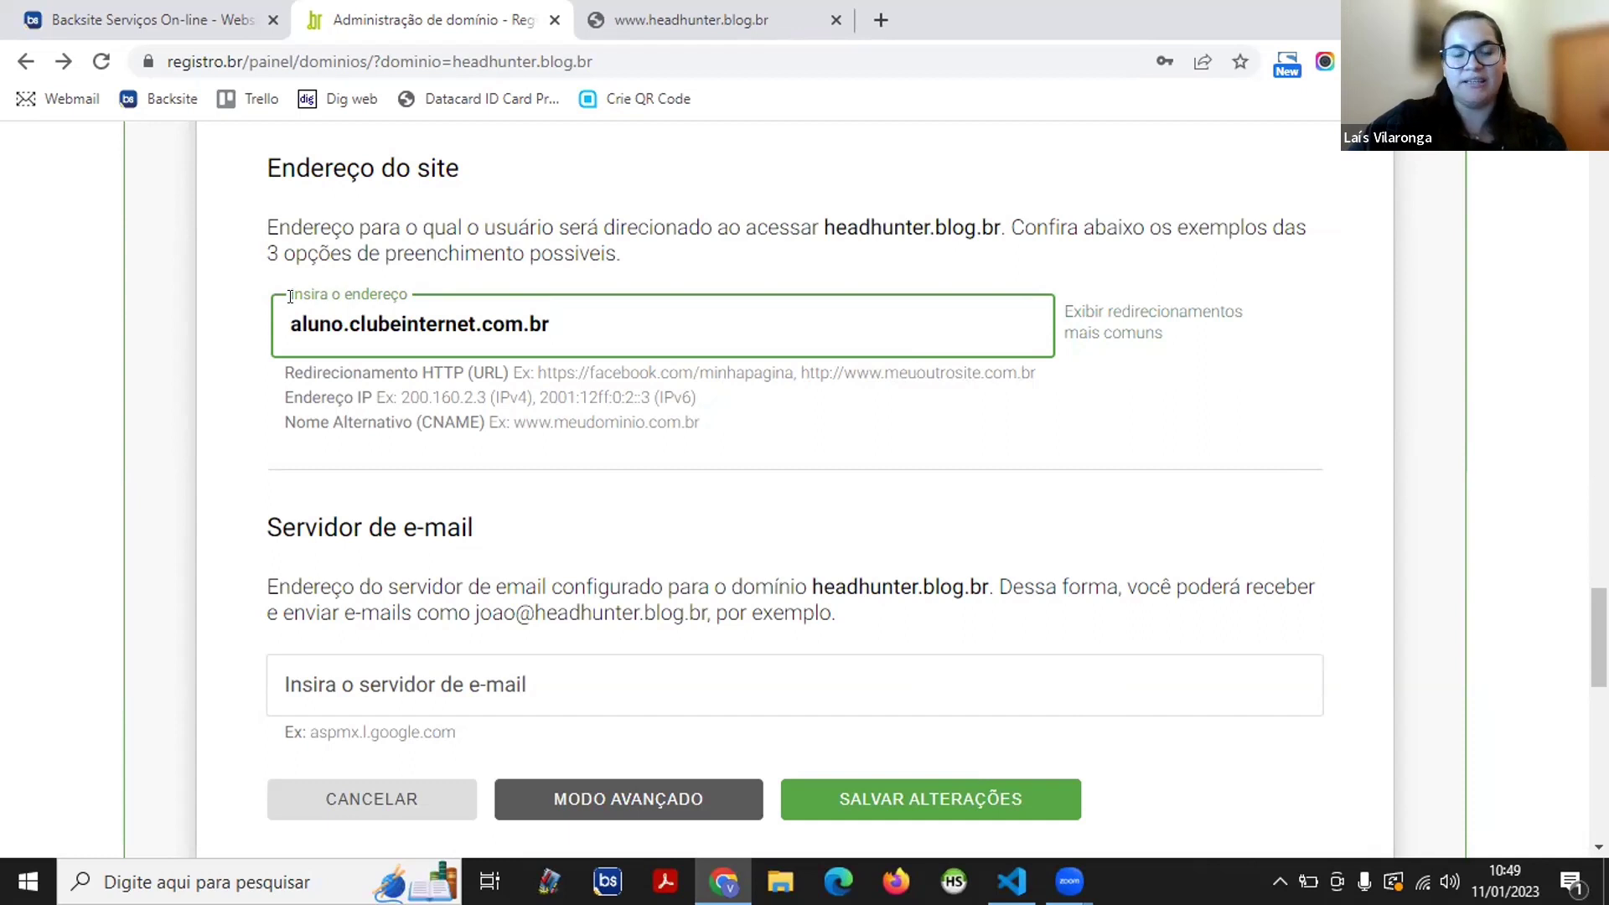
click(375, 273)
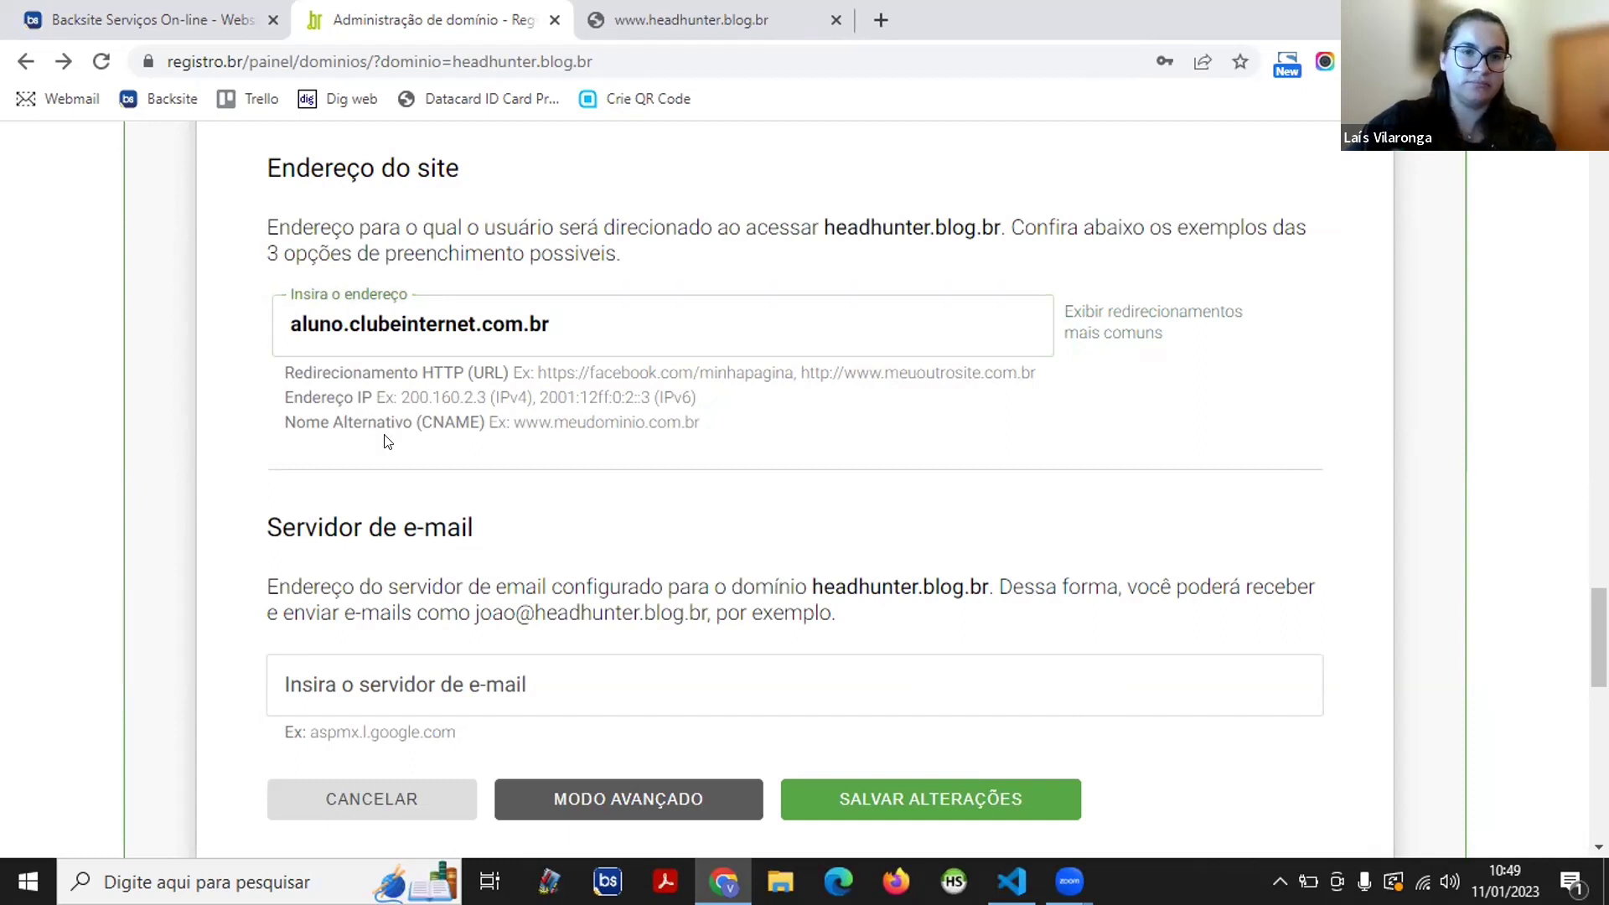
scroll(427, 413, up, 1)
click(427, 413)
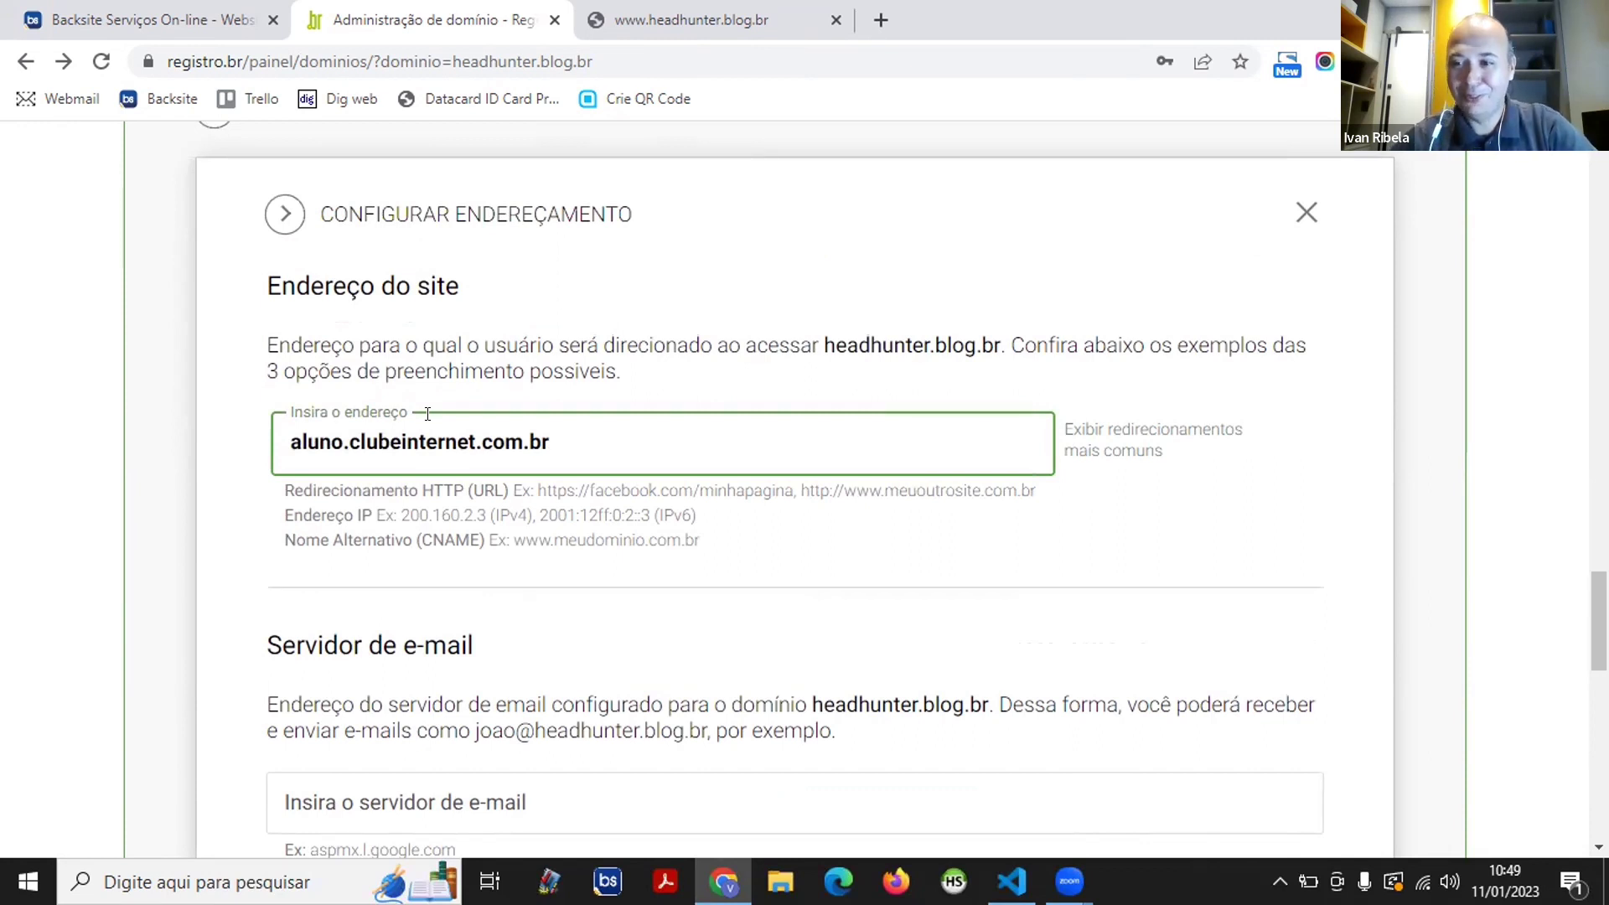
click(428, 413)
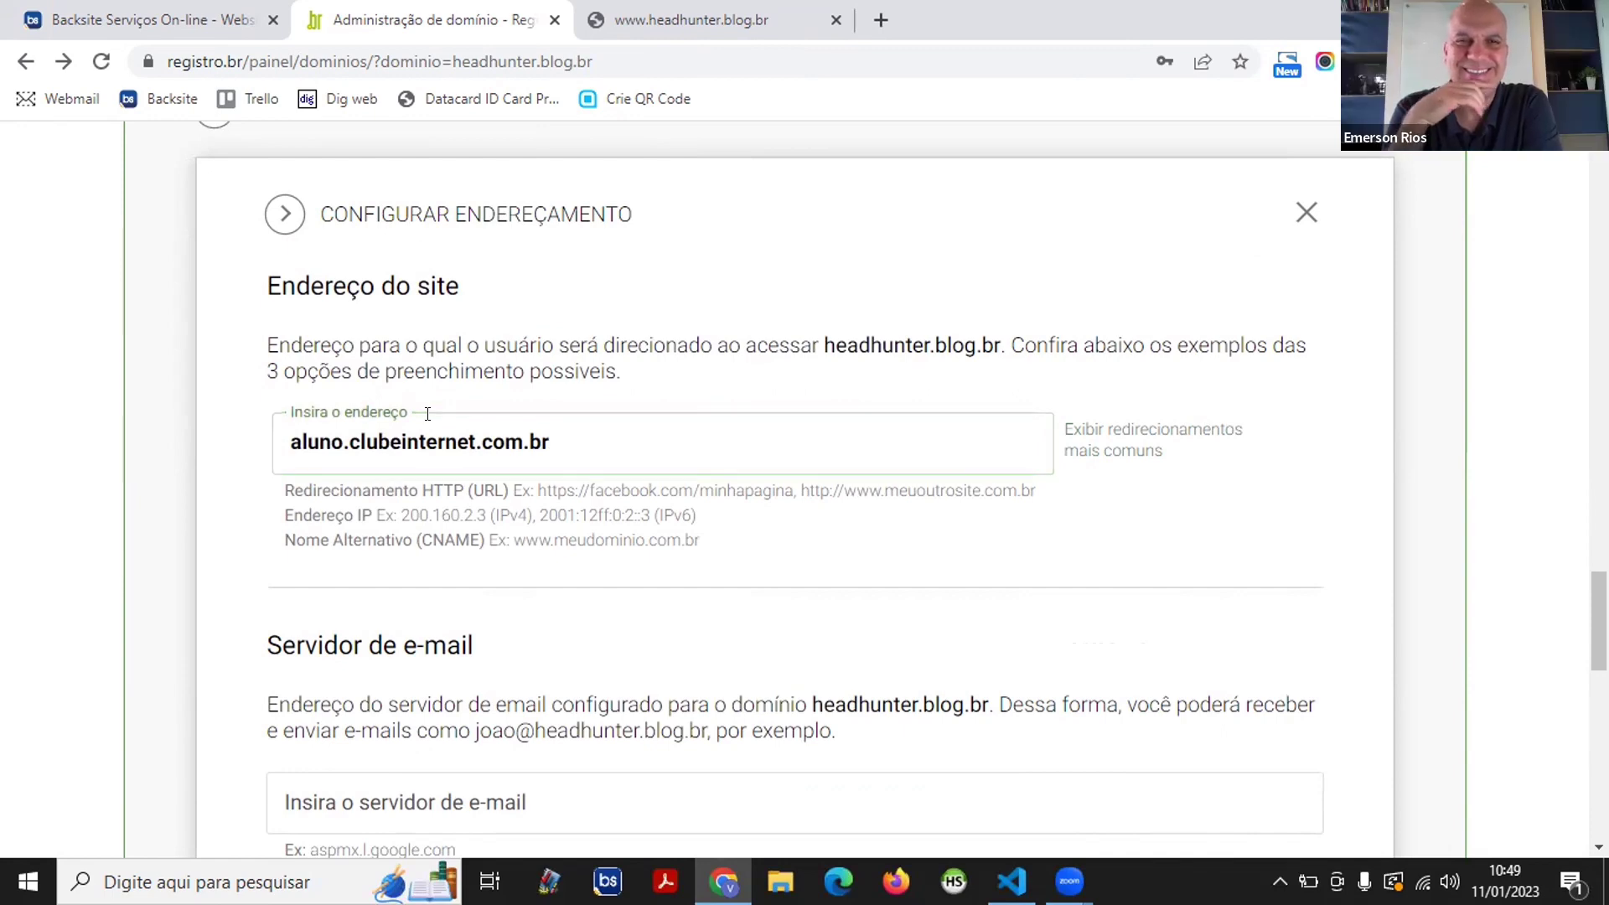
scroll(201, 440, up, 2)
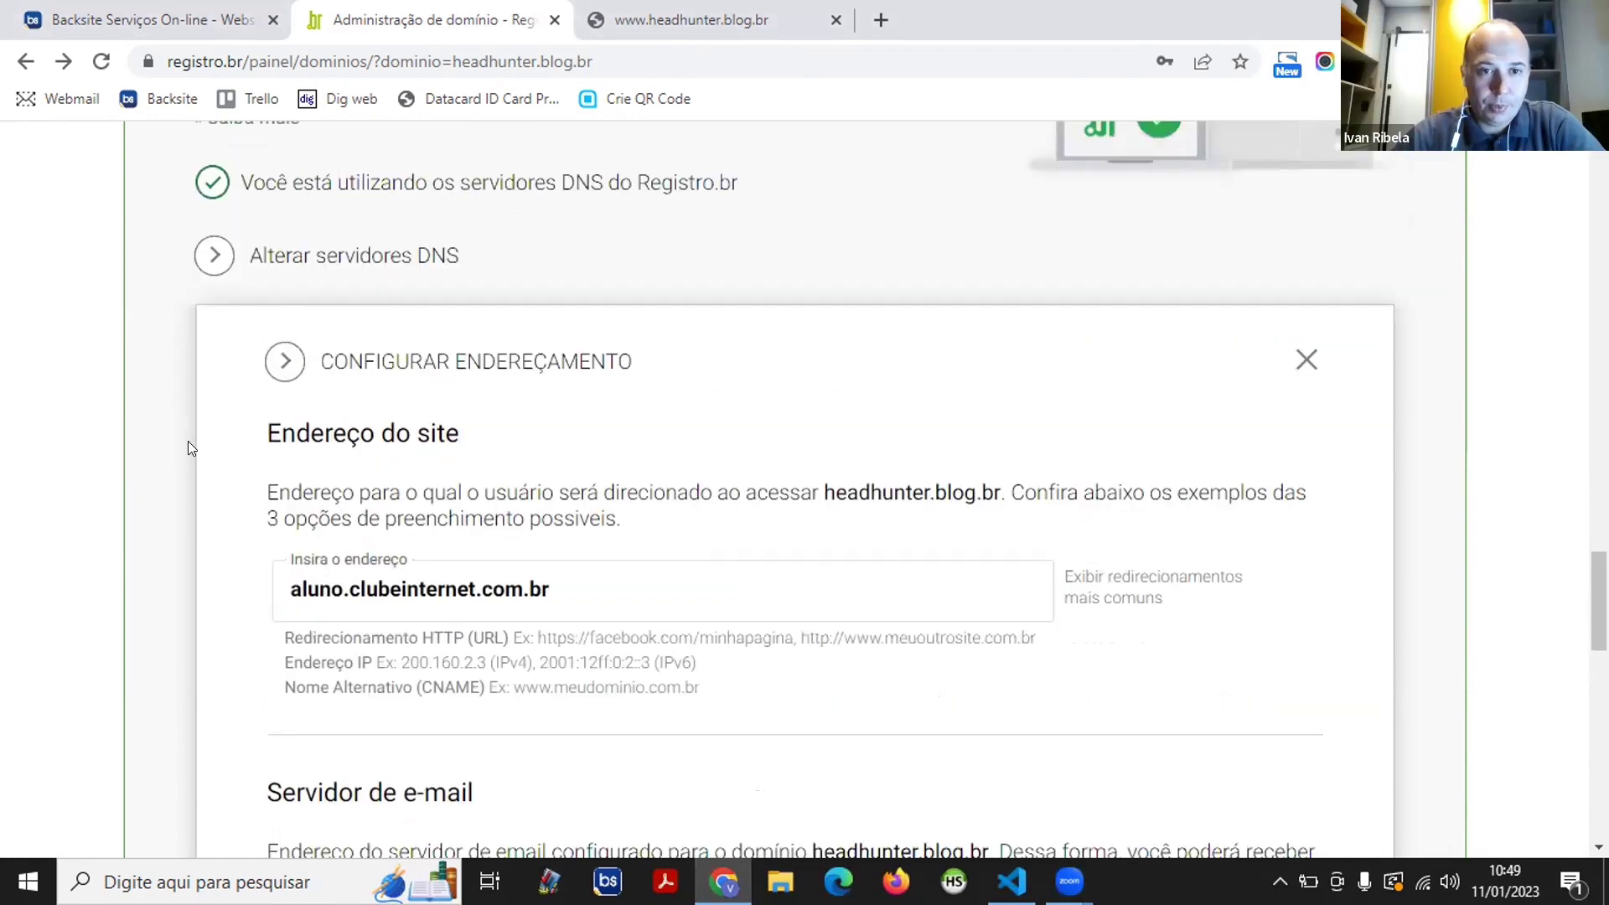
scroll(201, 440, down, 1)
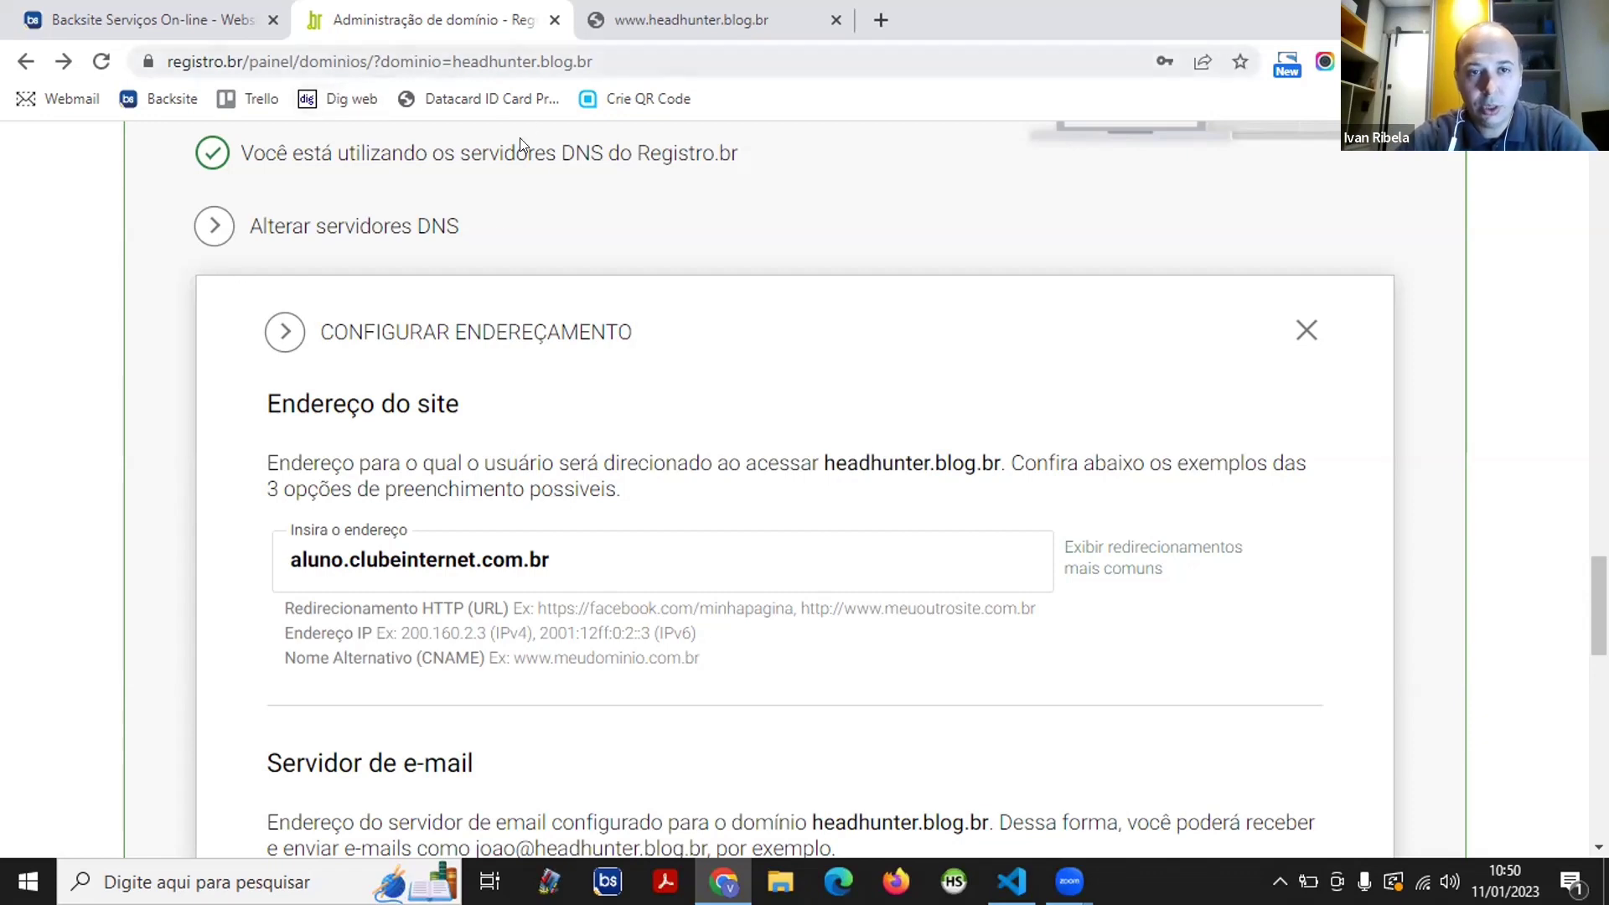
scroll(496, 367, down, 3)
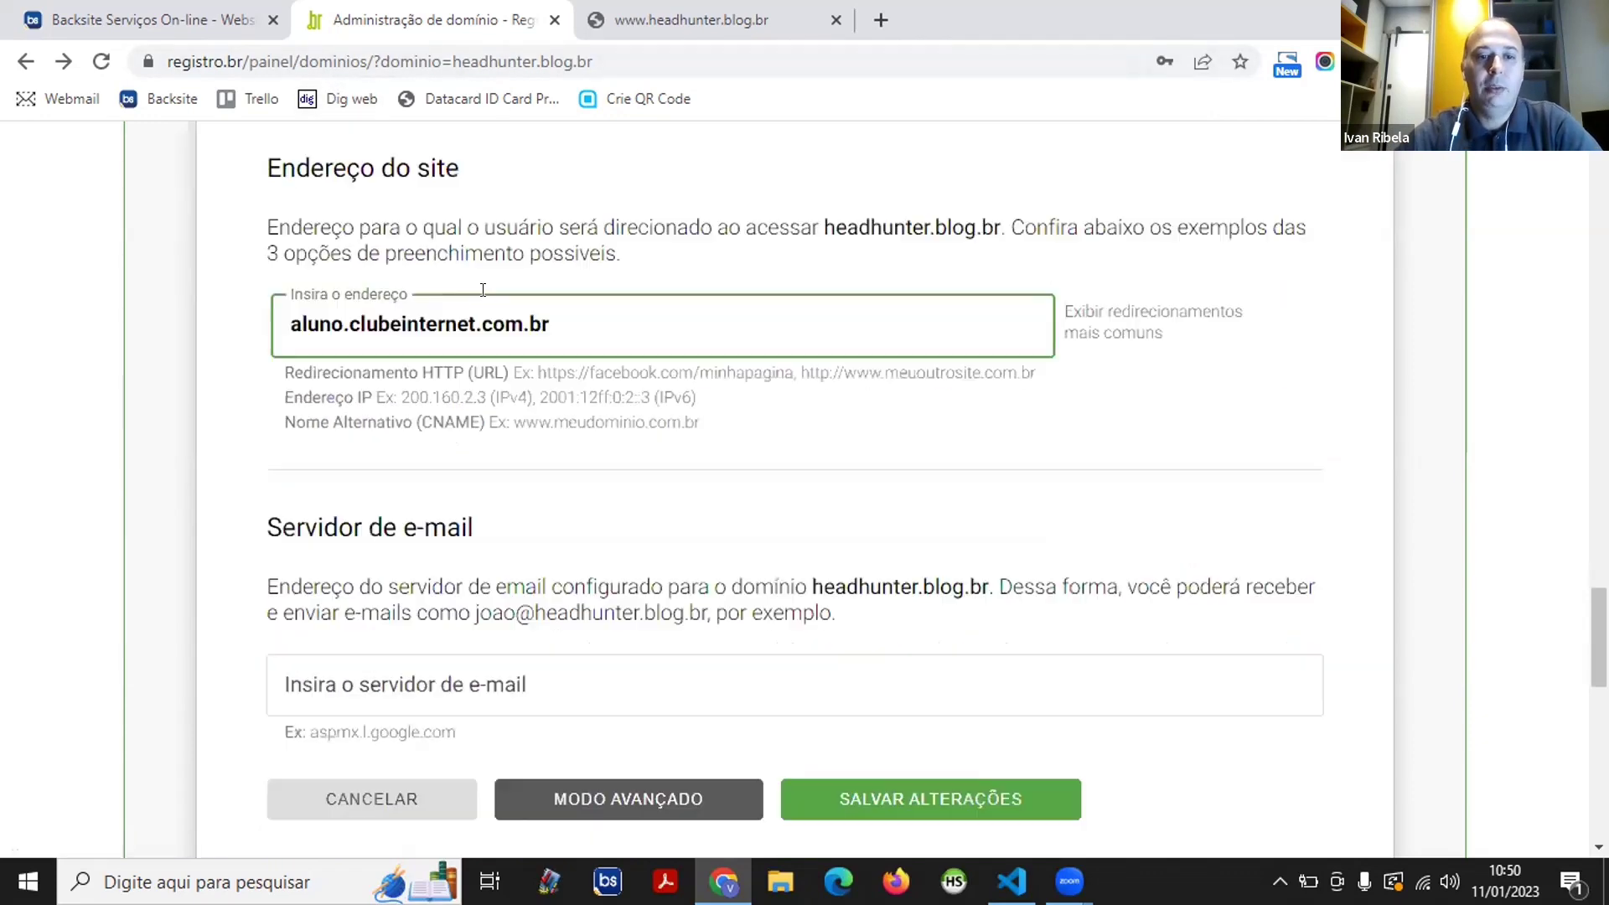
scroll(494, 285, up, 7)
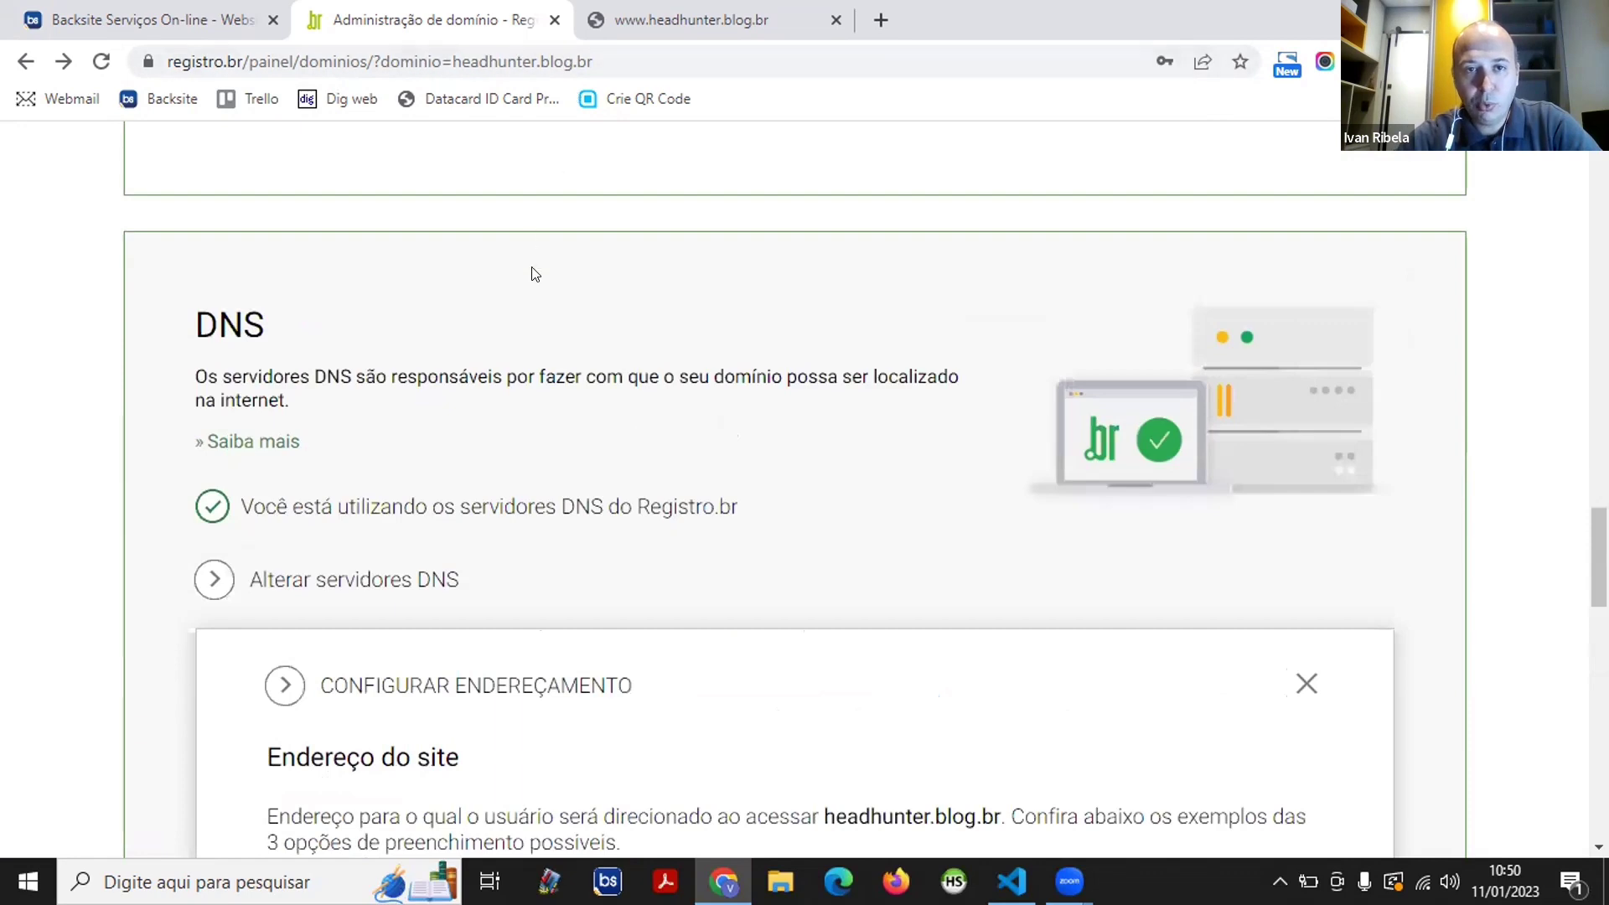
scroll(514, 332, down, 2)
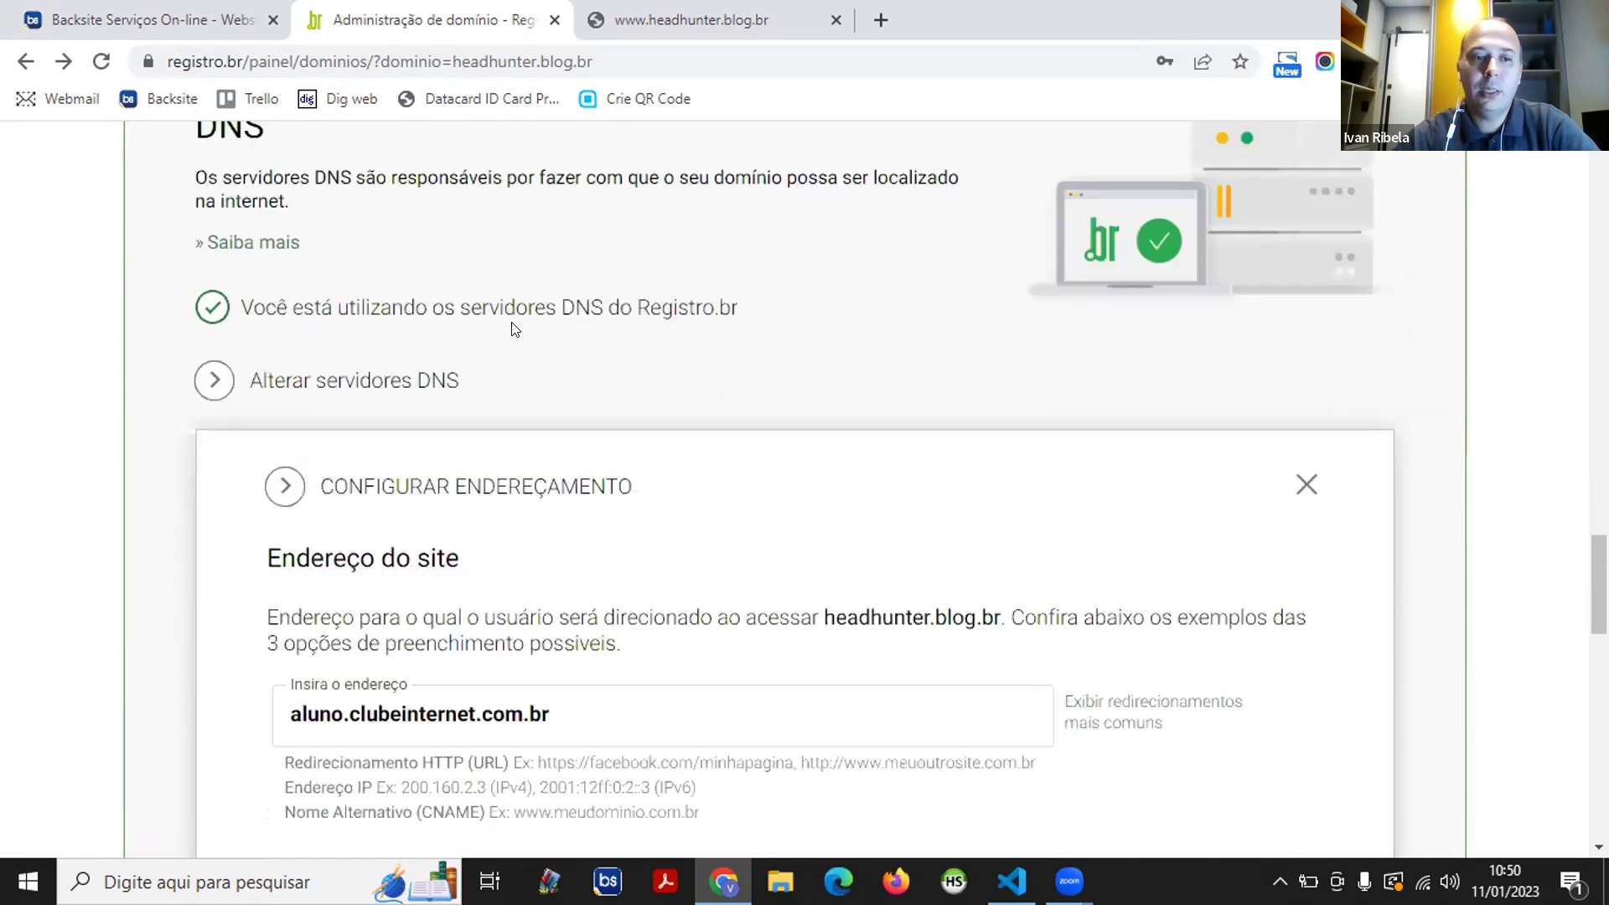
scroll(514, 329, down, 2)
scroll(521, 312, down, 1)
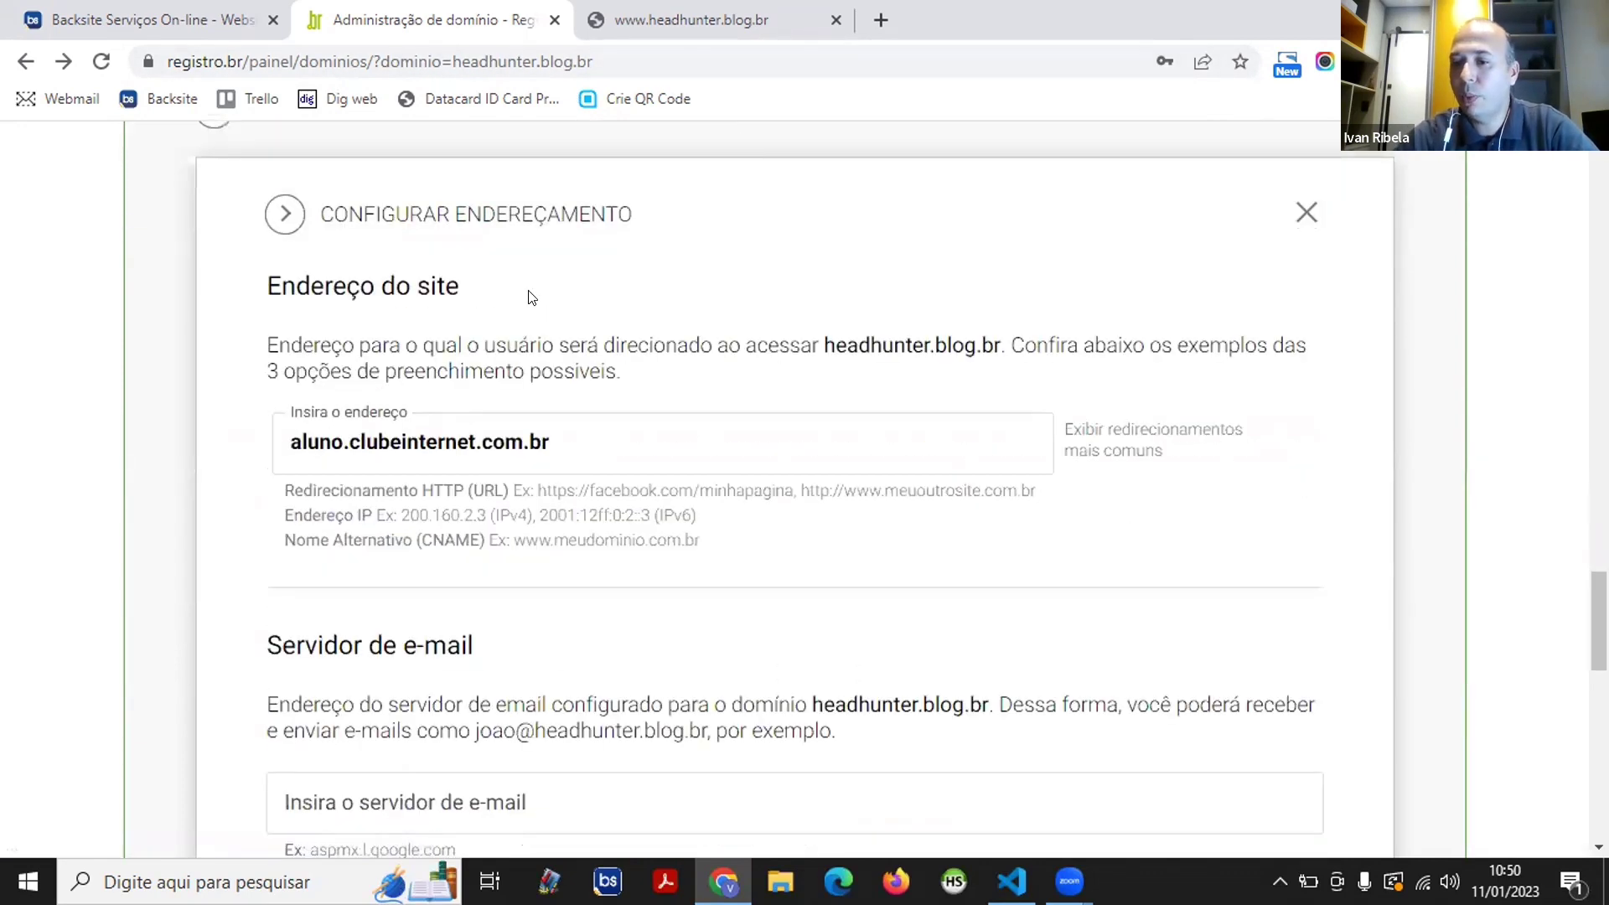
scroll(530, 297, down, 1)
click(525, 289)
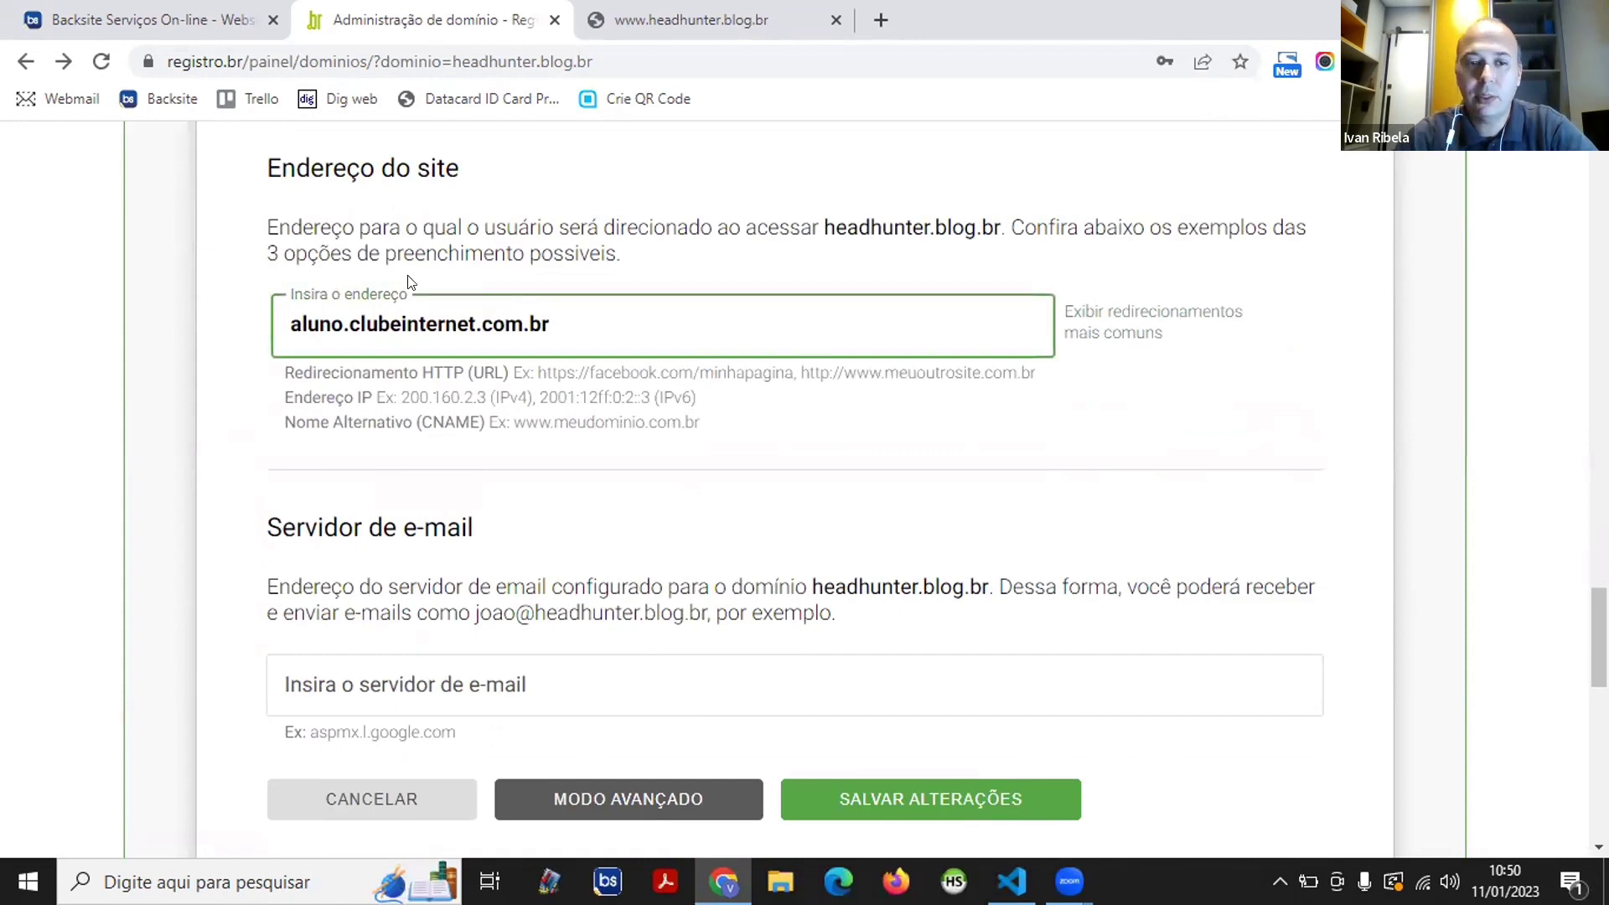
click(292, 316)
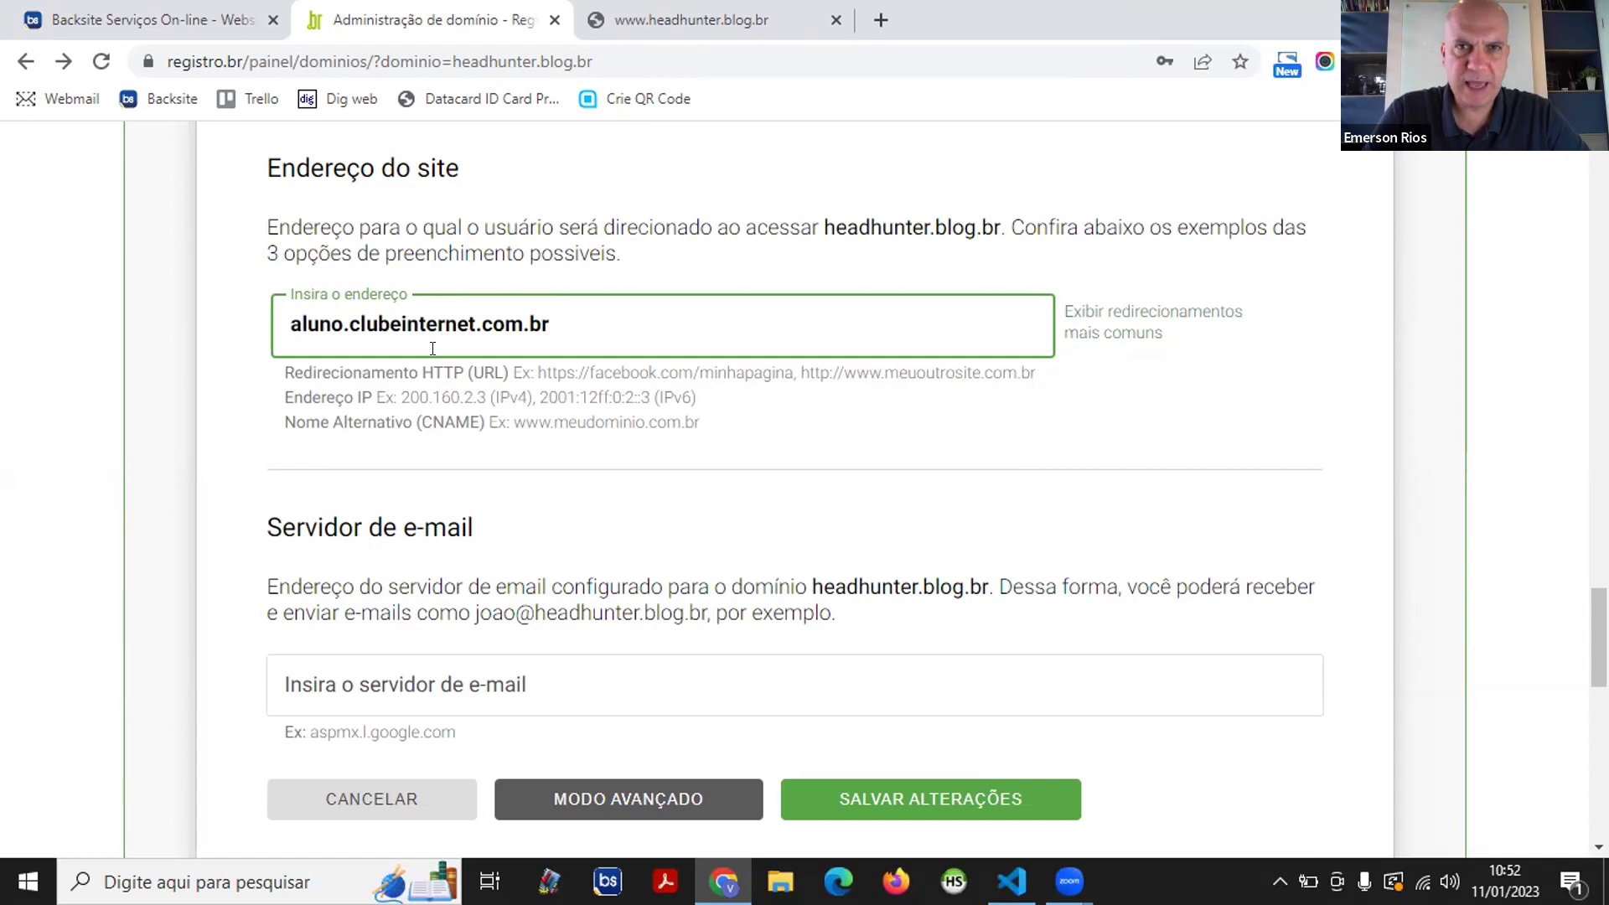
click(269, 136)
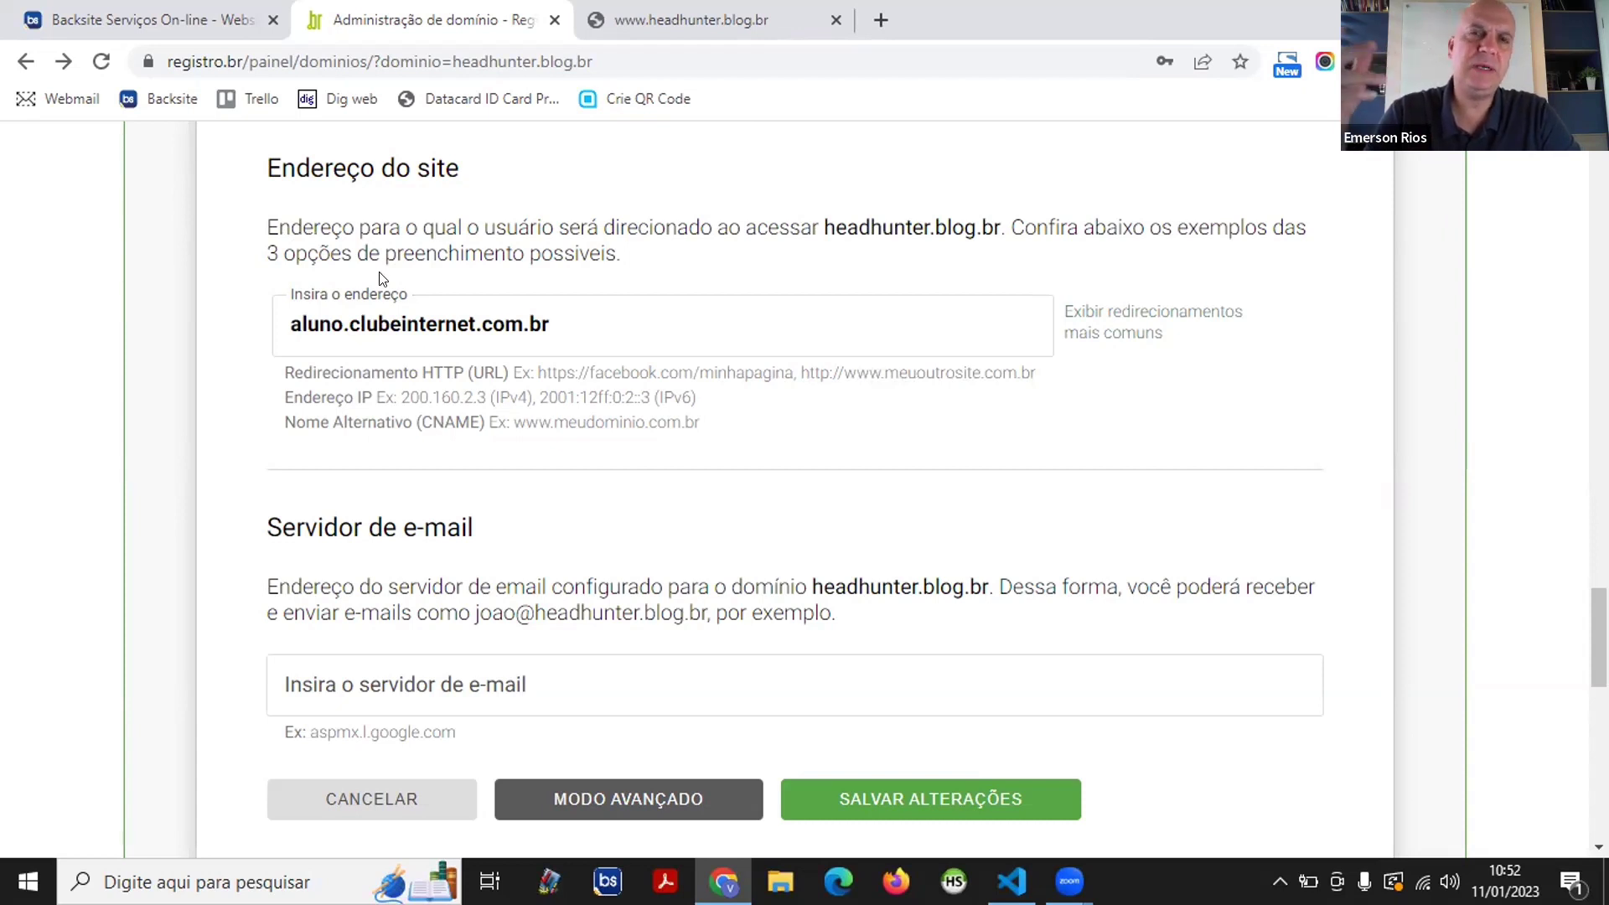
click(369, 320)
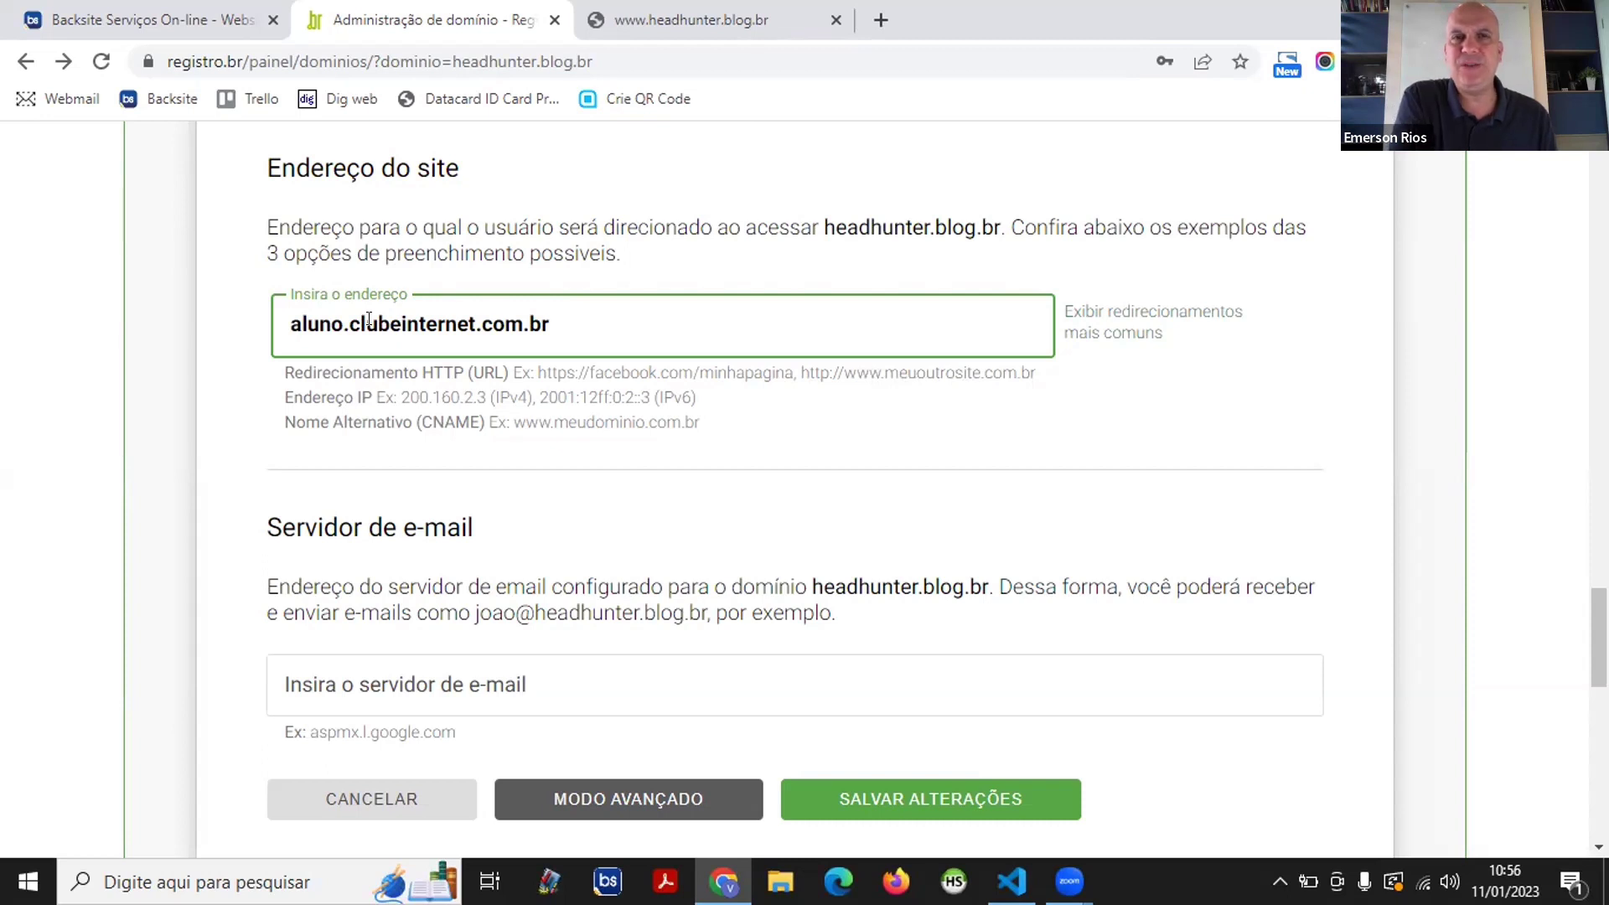
click(179, 144)
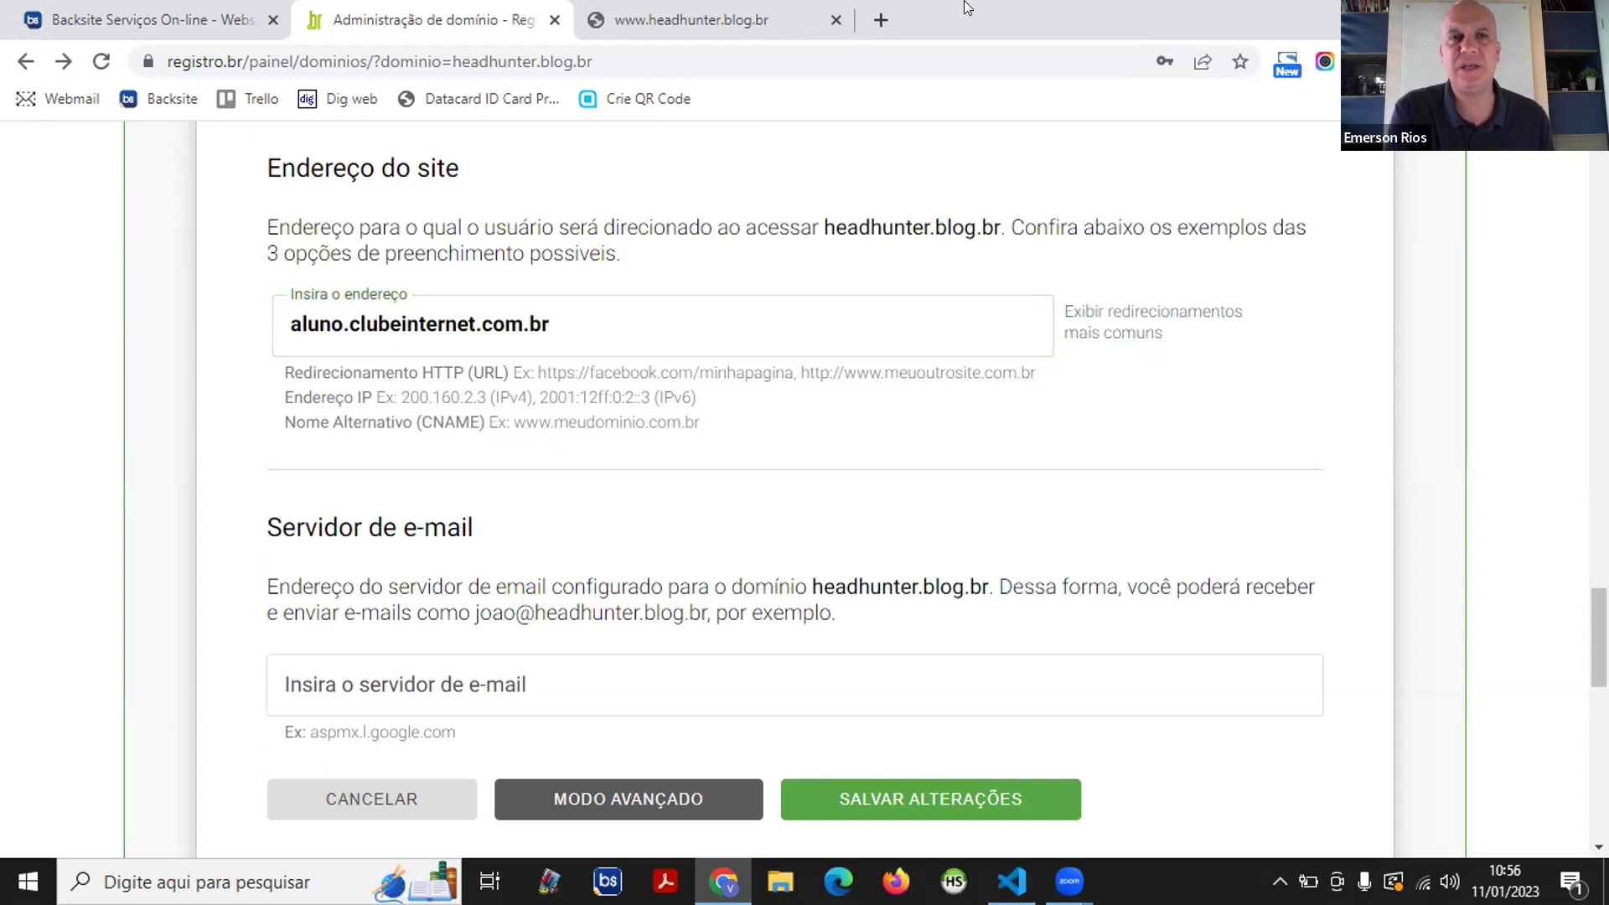
- Open a new Chrome tab on the Google start page, dismissing the recent search suggestions
click(903, 4)
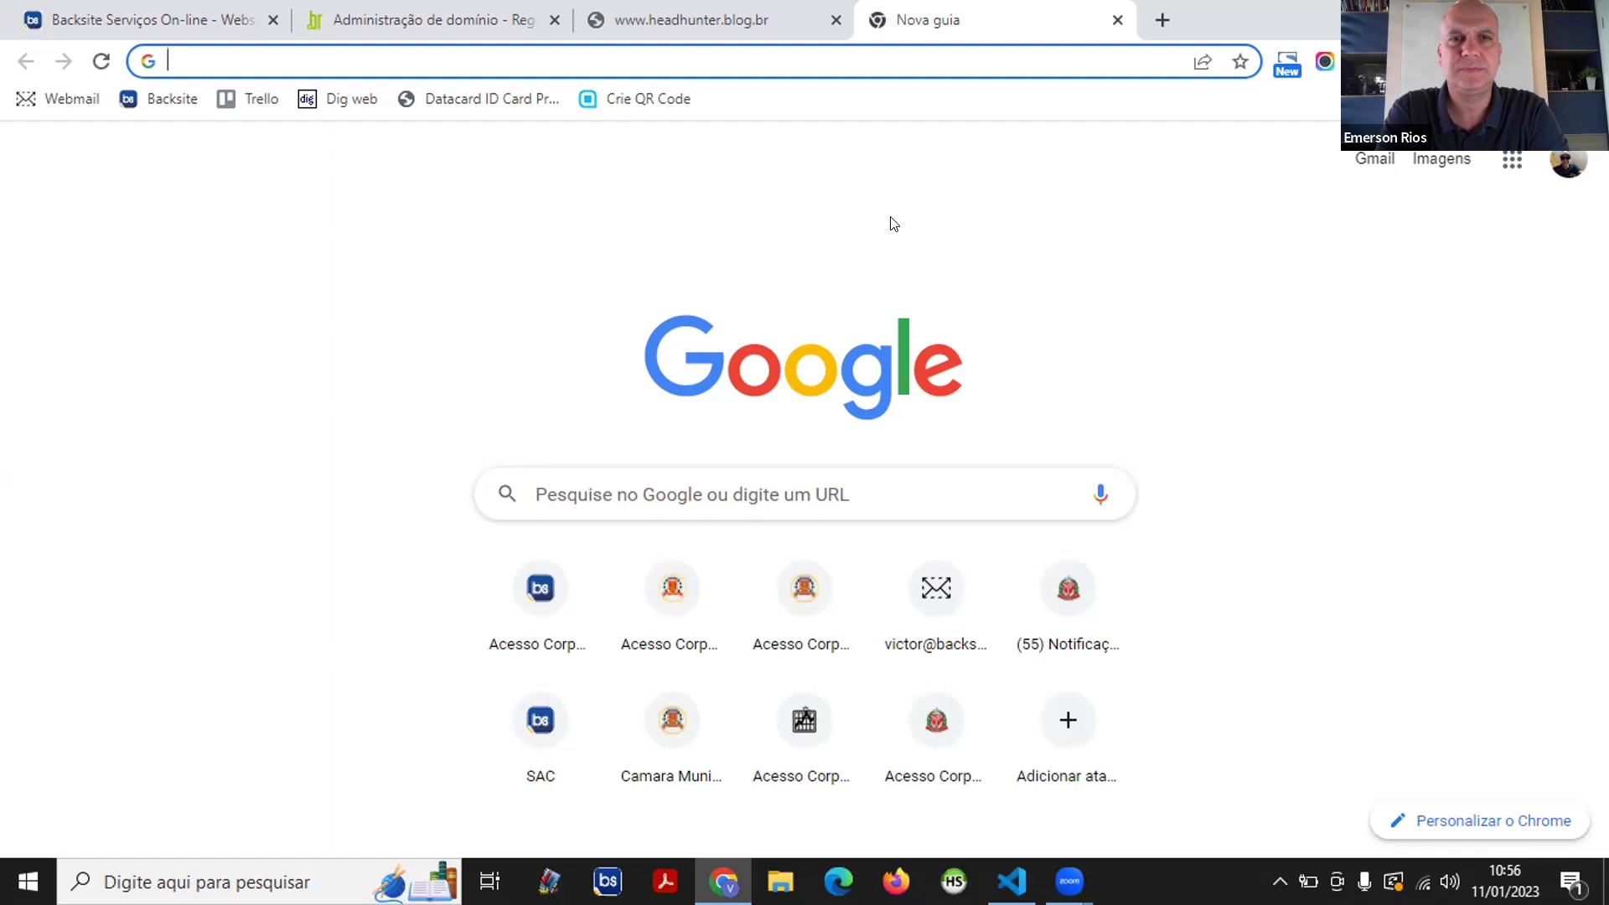
click(910, 61)
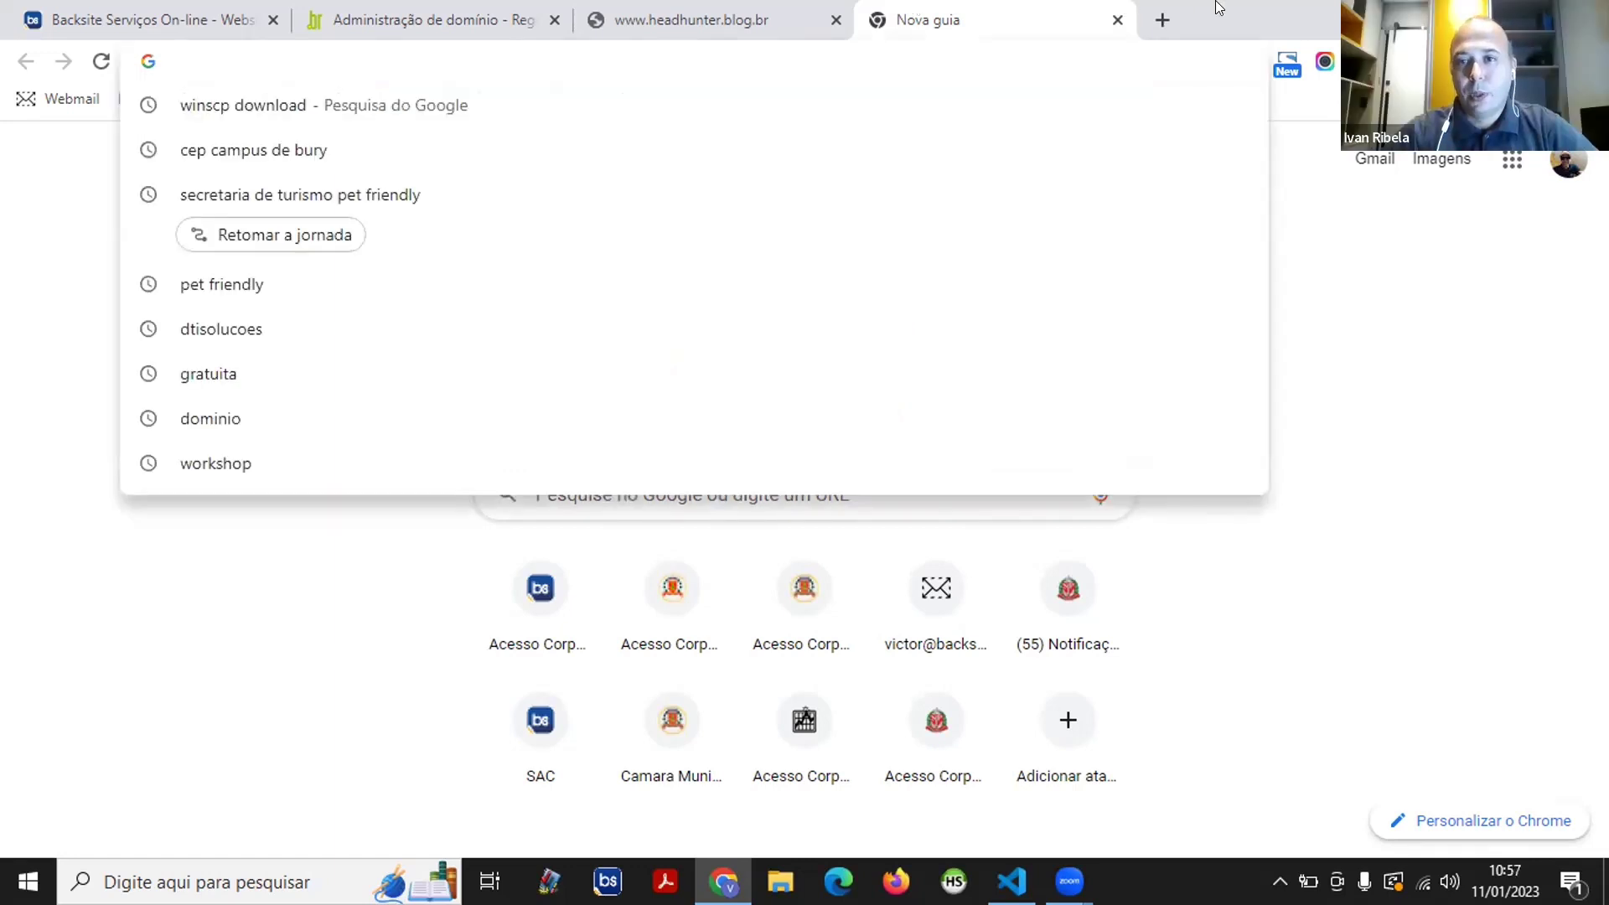
click(34, 780)
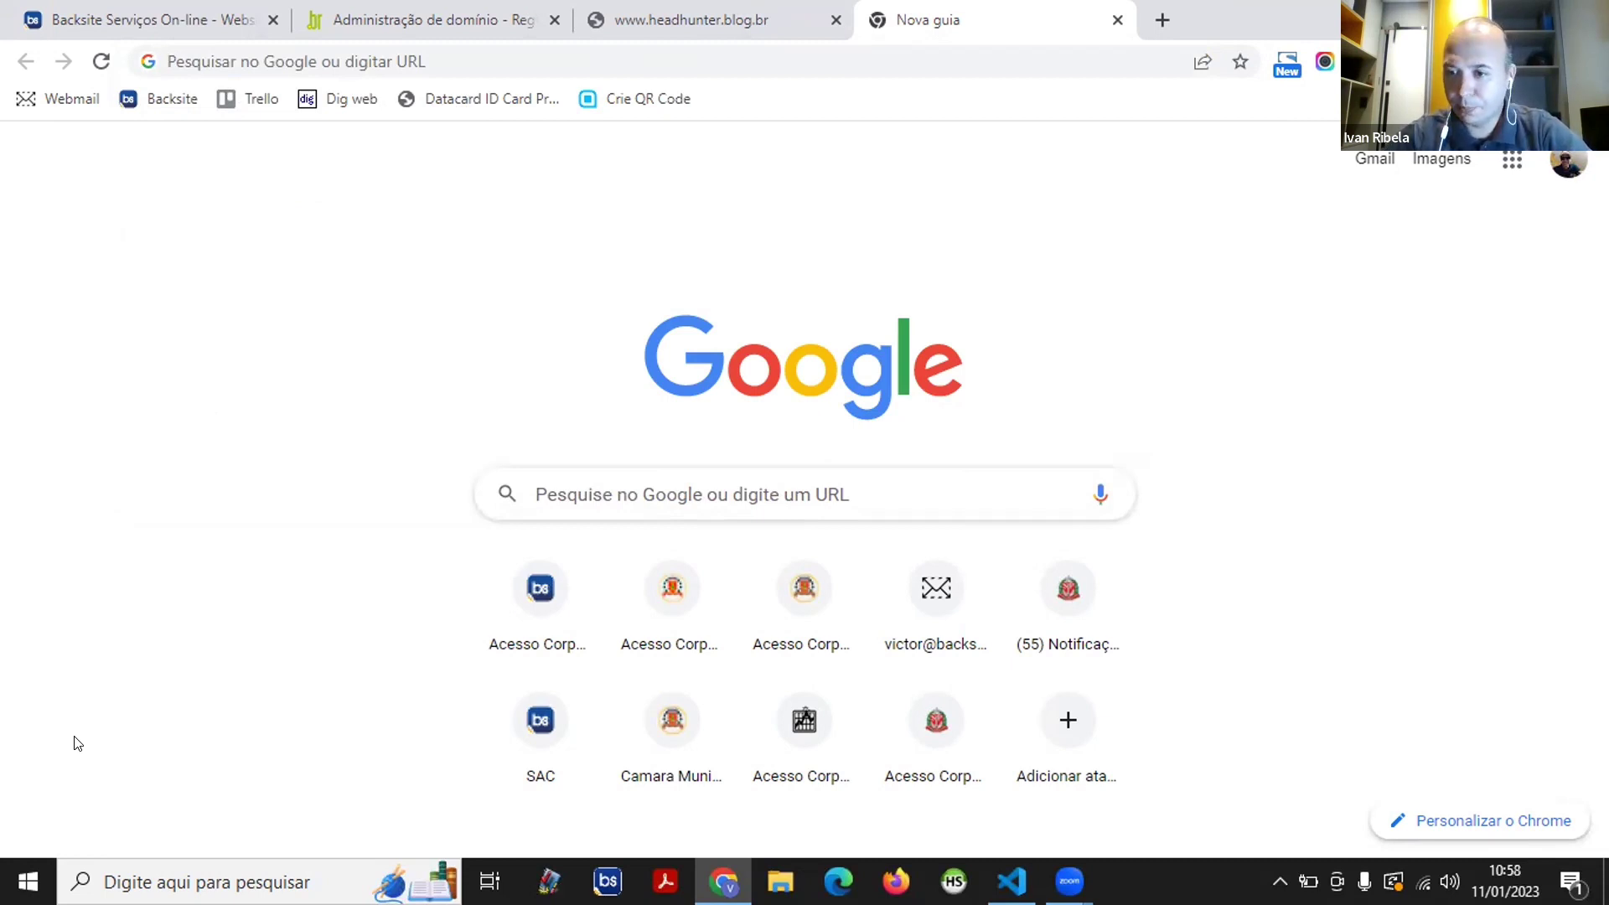
- Search Google for 'wincsp', getting WinSCP's official download site as the top result
click(911, 52)
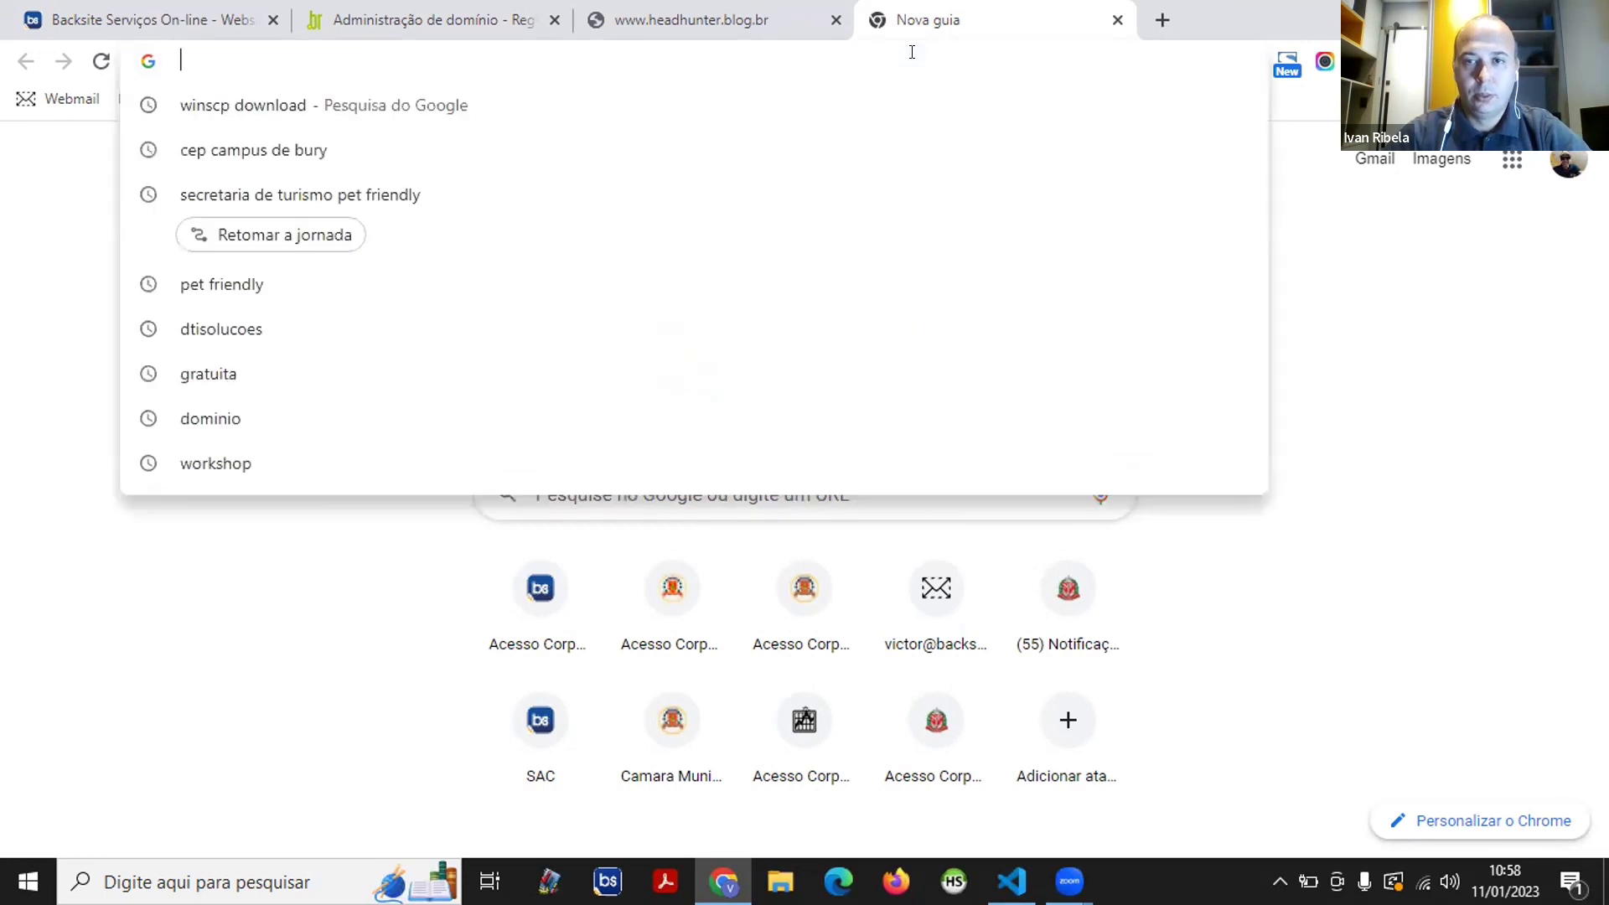
text(win)
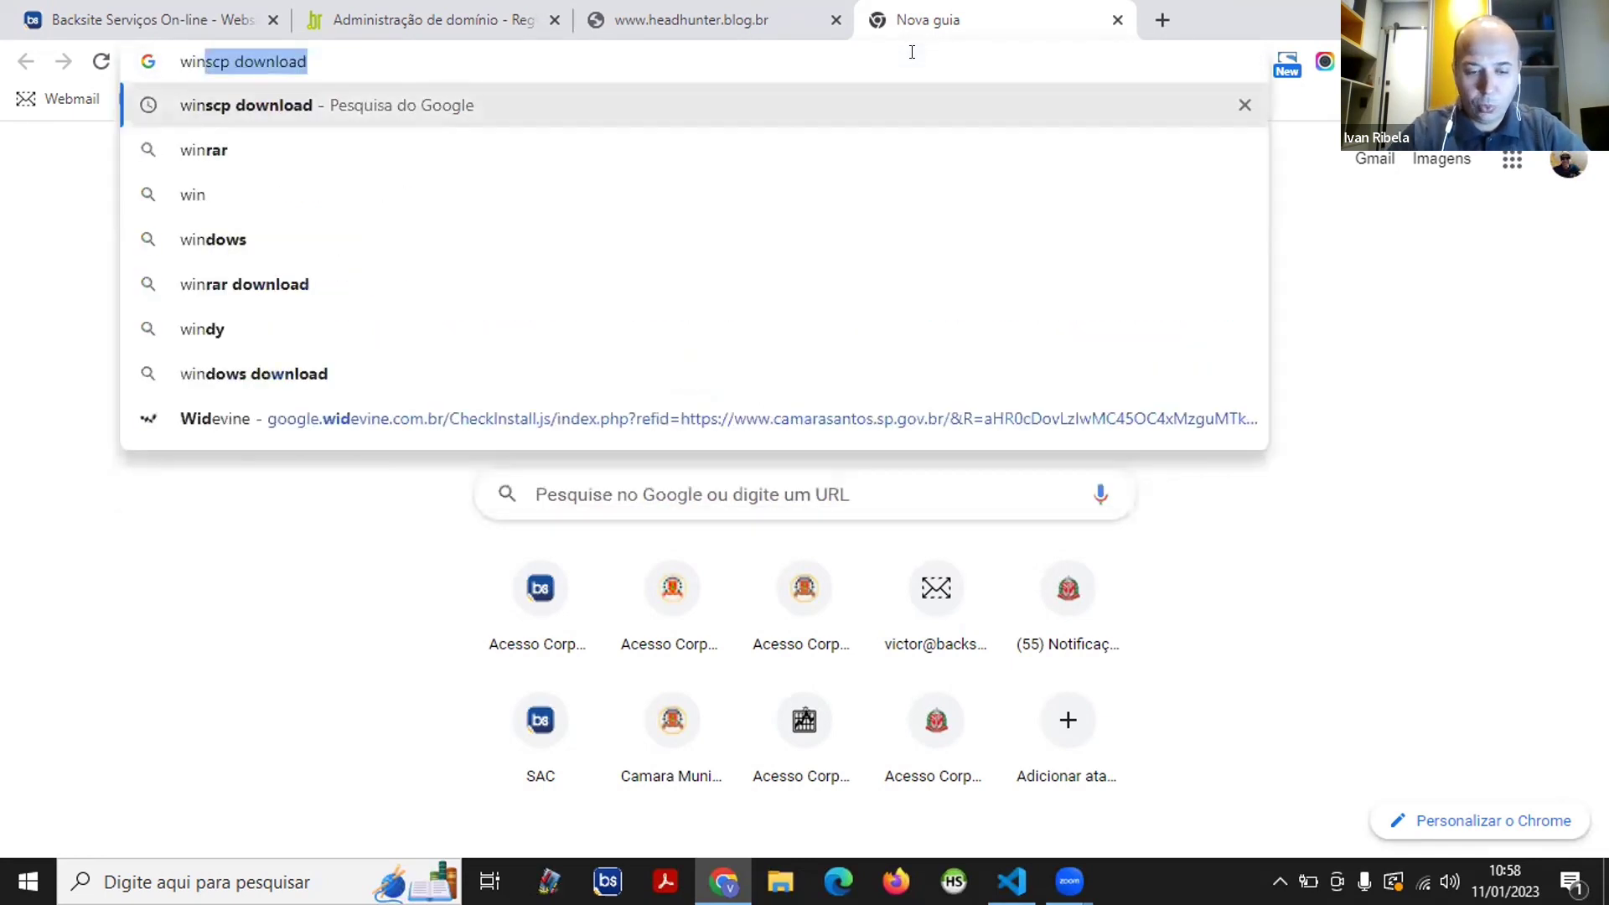
text(csp)
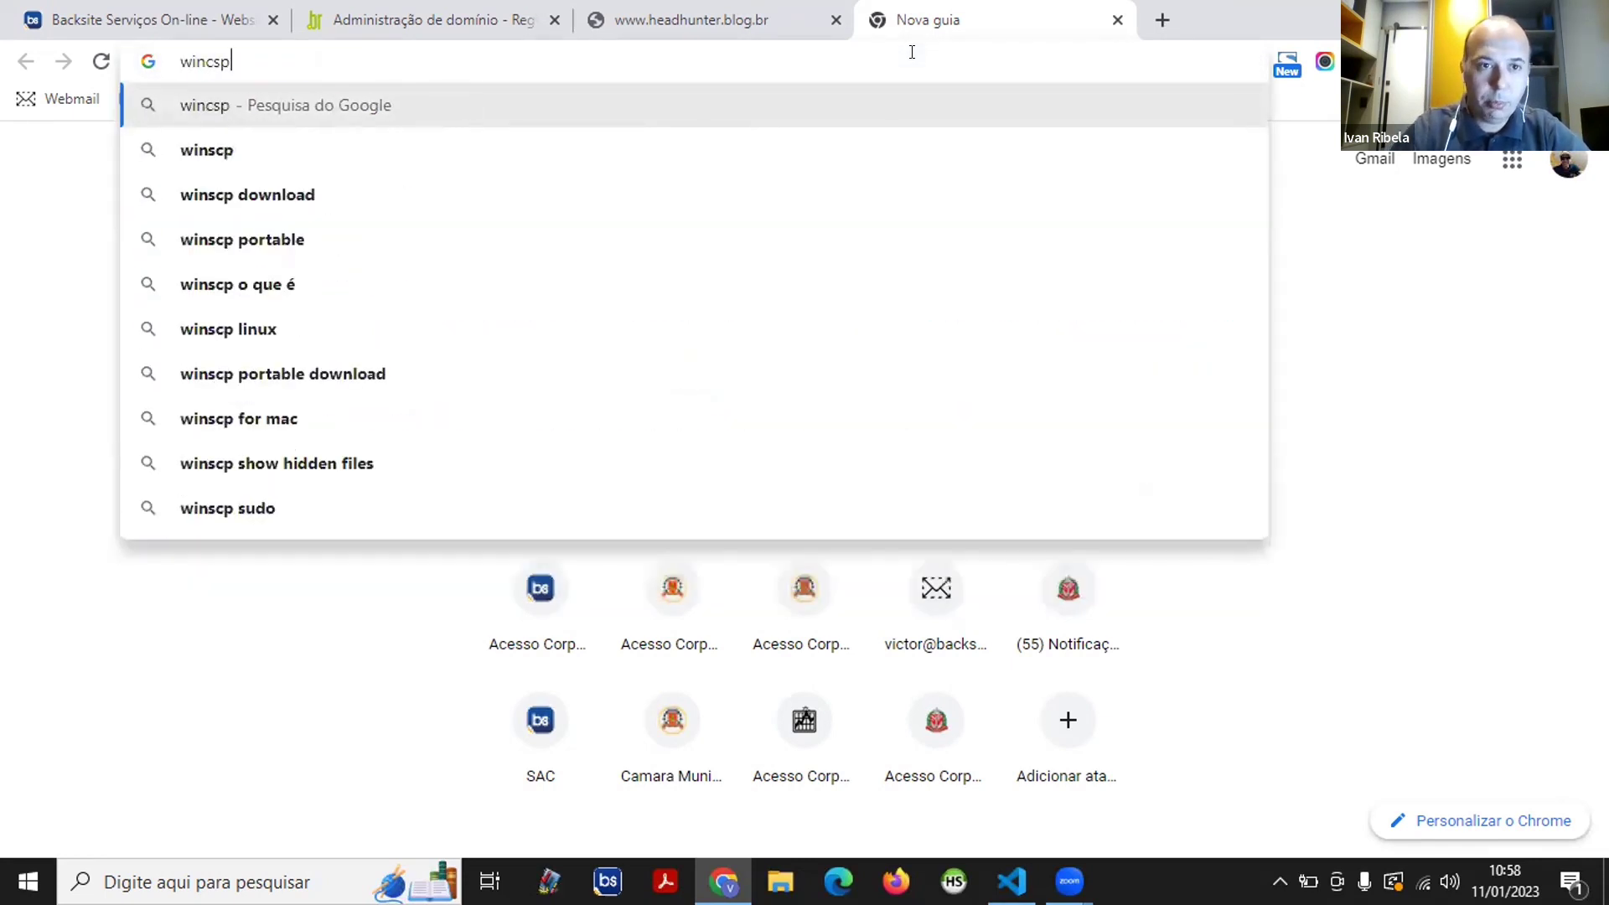
key(Return)
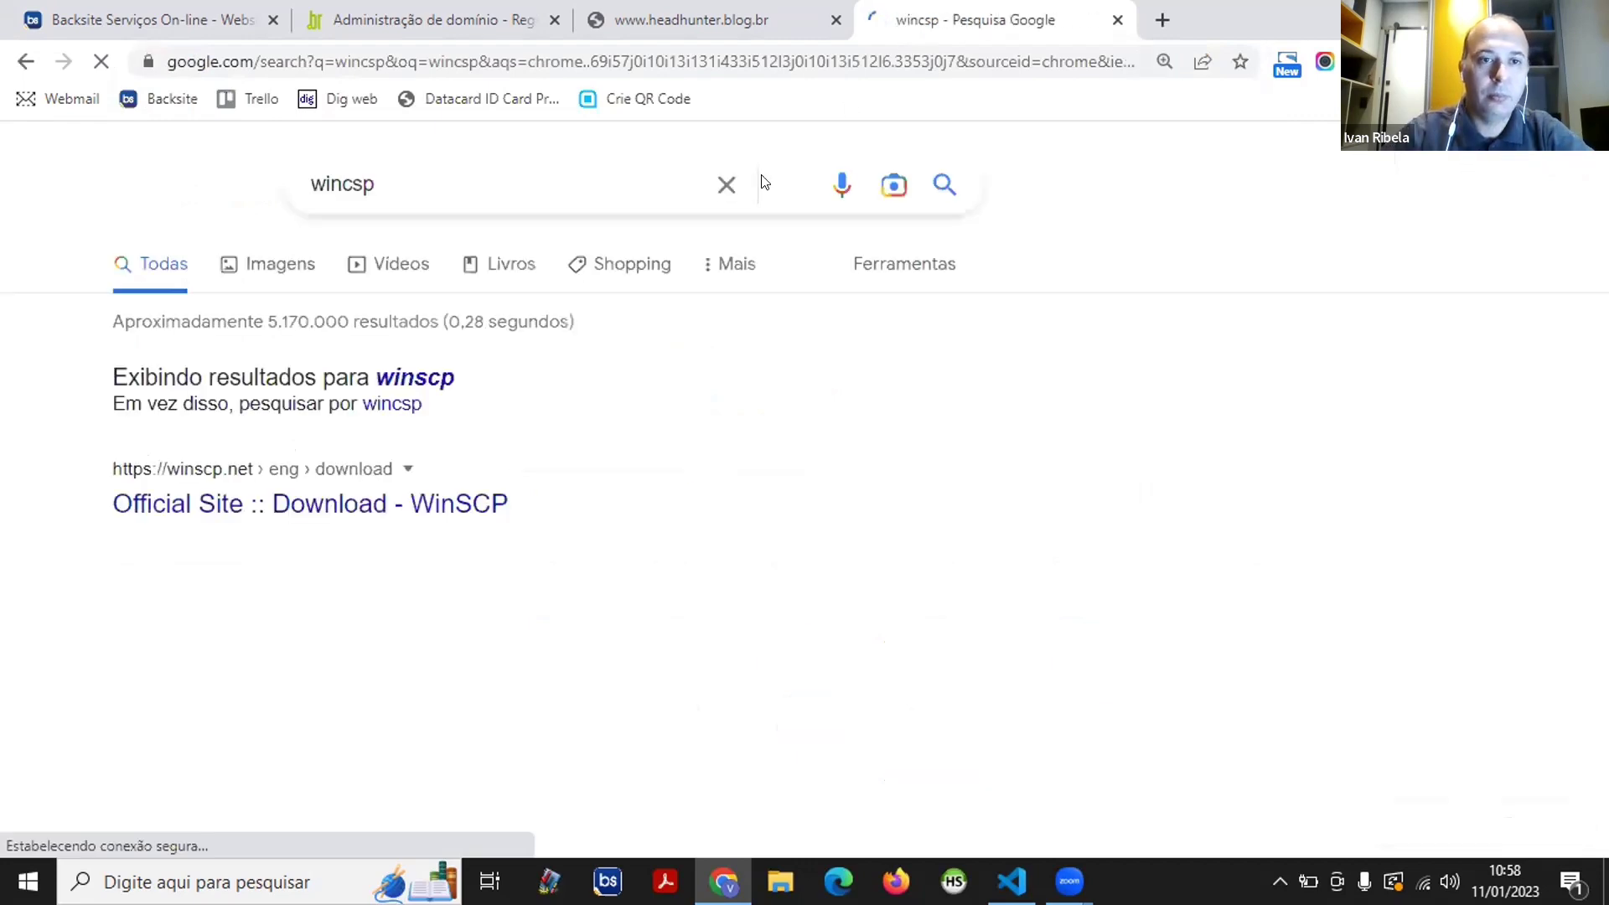
scroll(33, 419, down, 2)
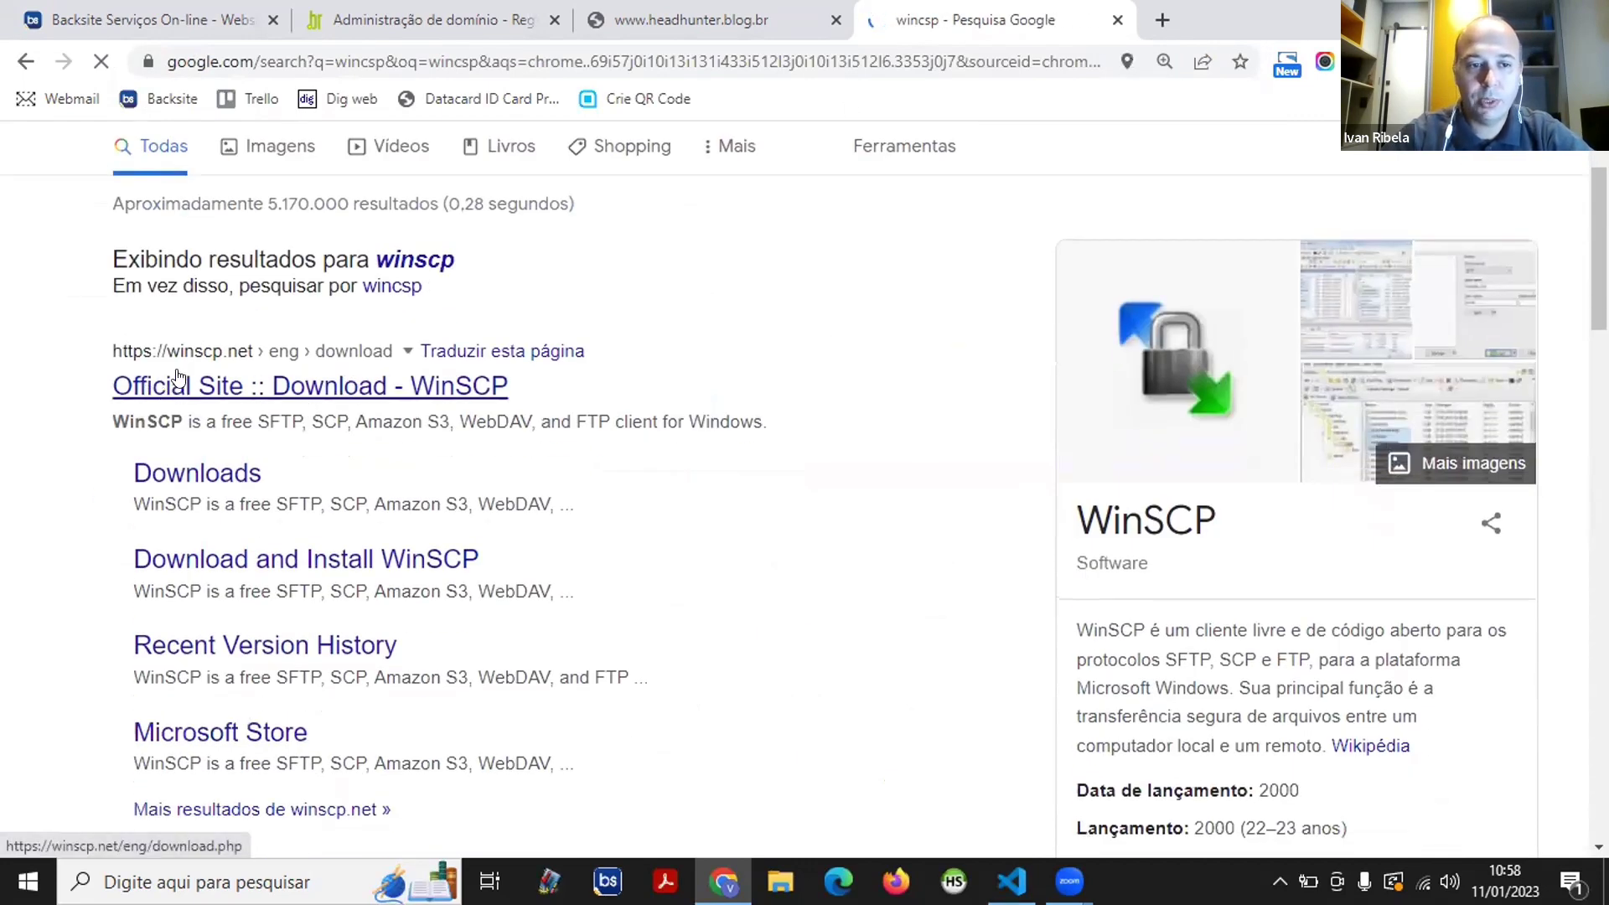
- Open the official WinSCP download page and start the WinSCP 5.21.6 download
click(278, 392)
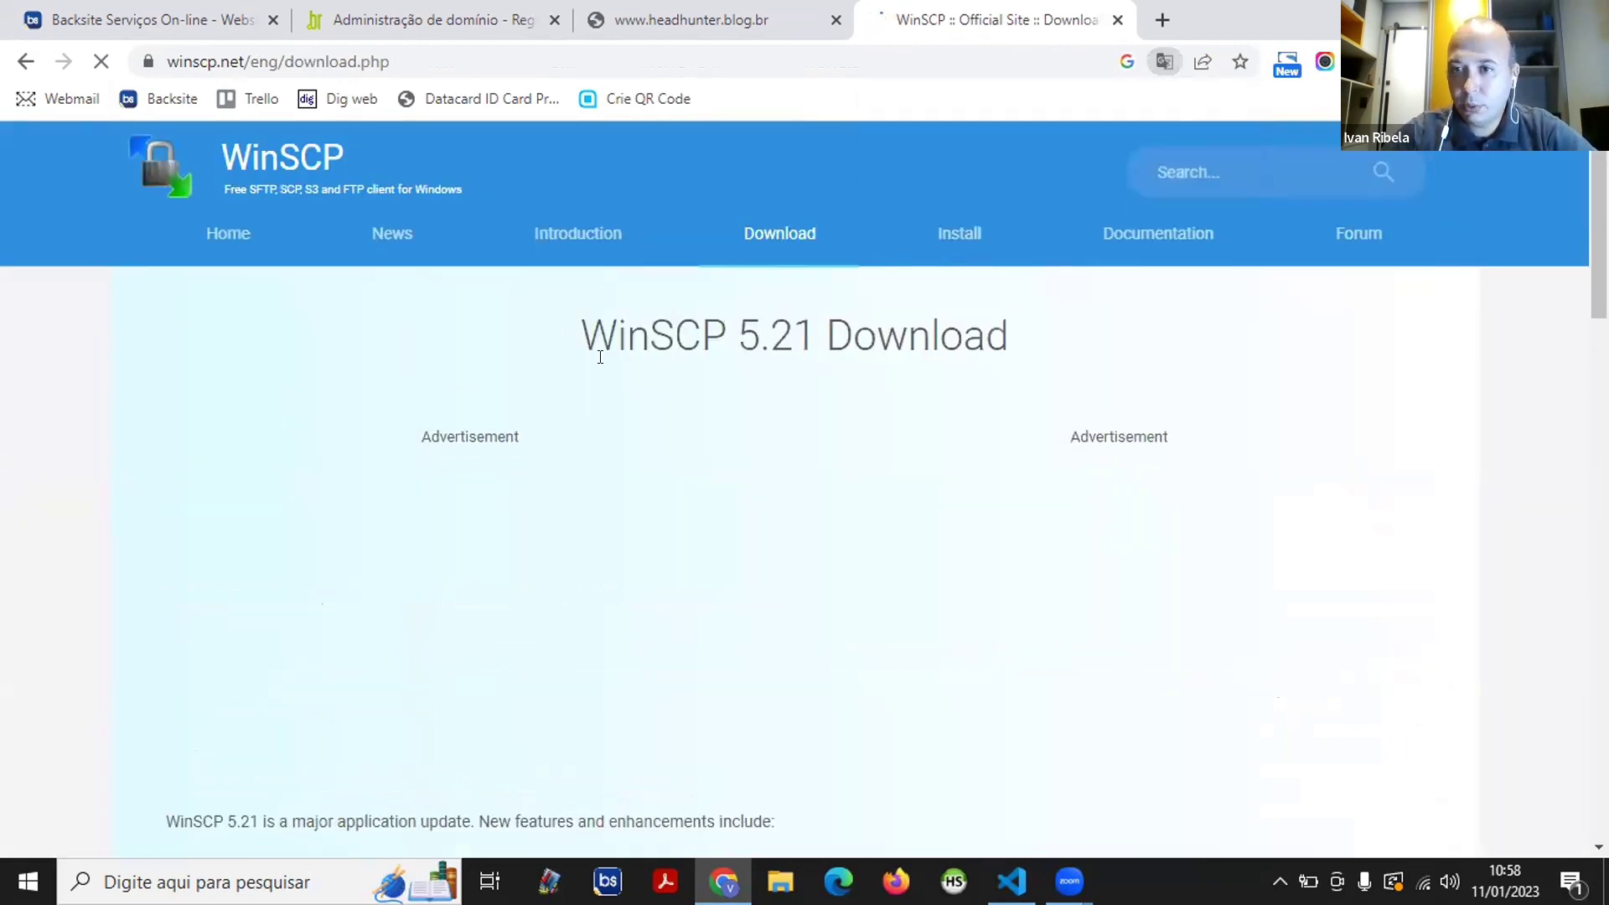
scroll(603, 373, down, 4)
scroll(599, 361, down, 3)
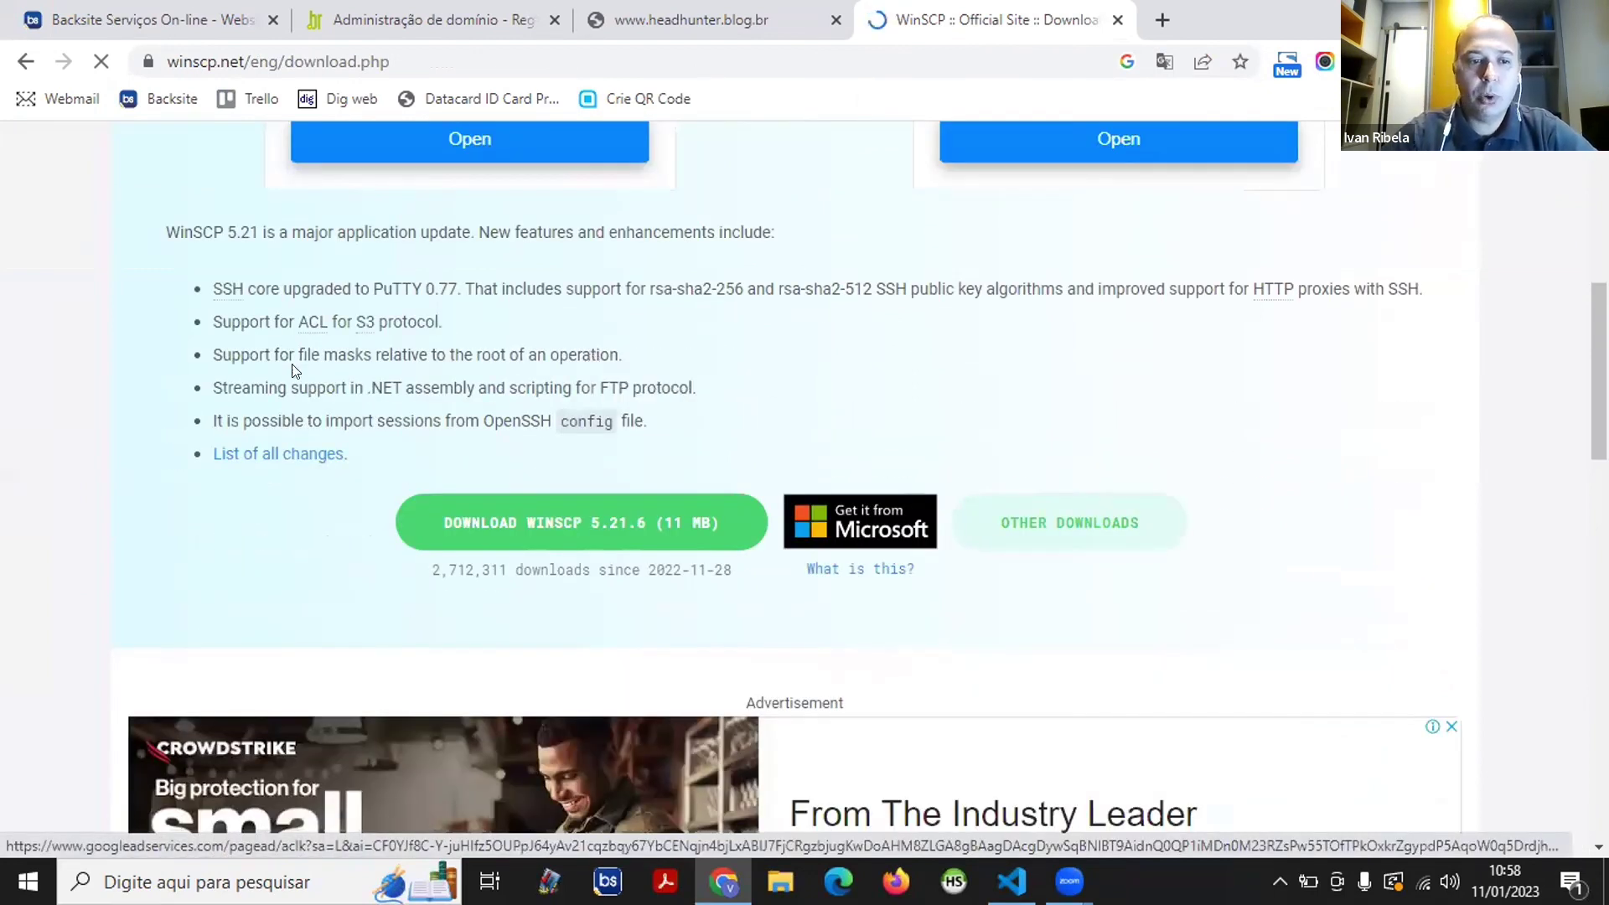
scroll(100, 267, up, 1)
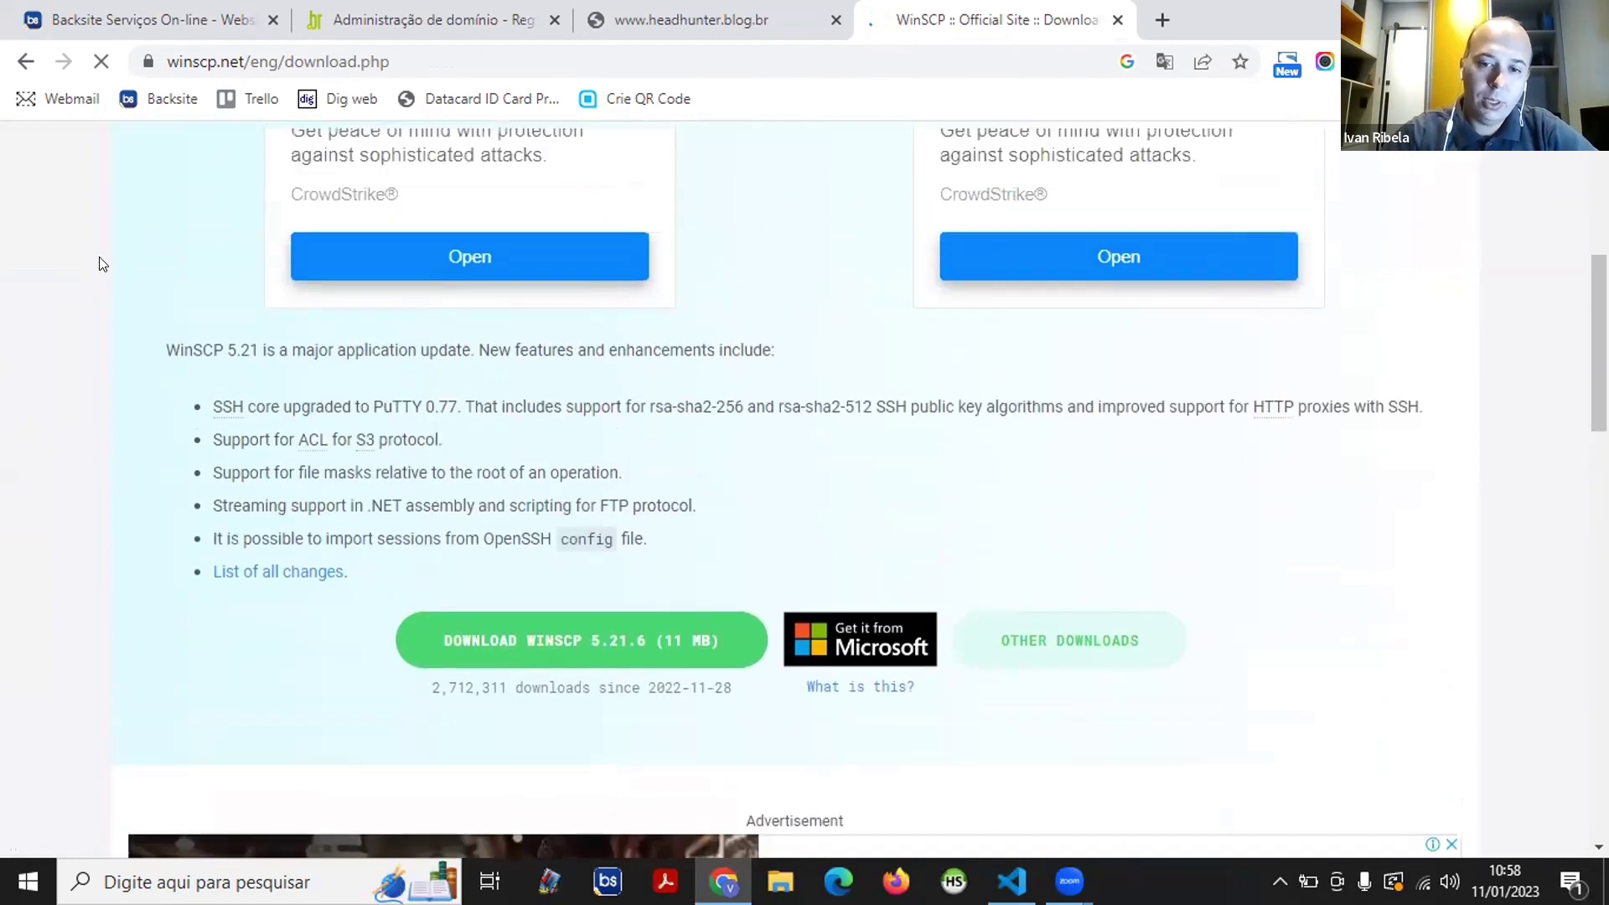
scroll(100, 262, down, 1)
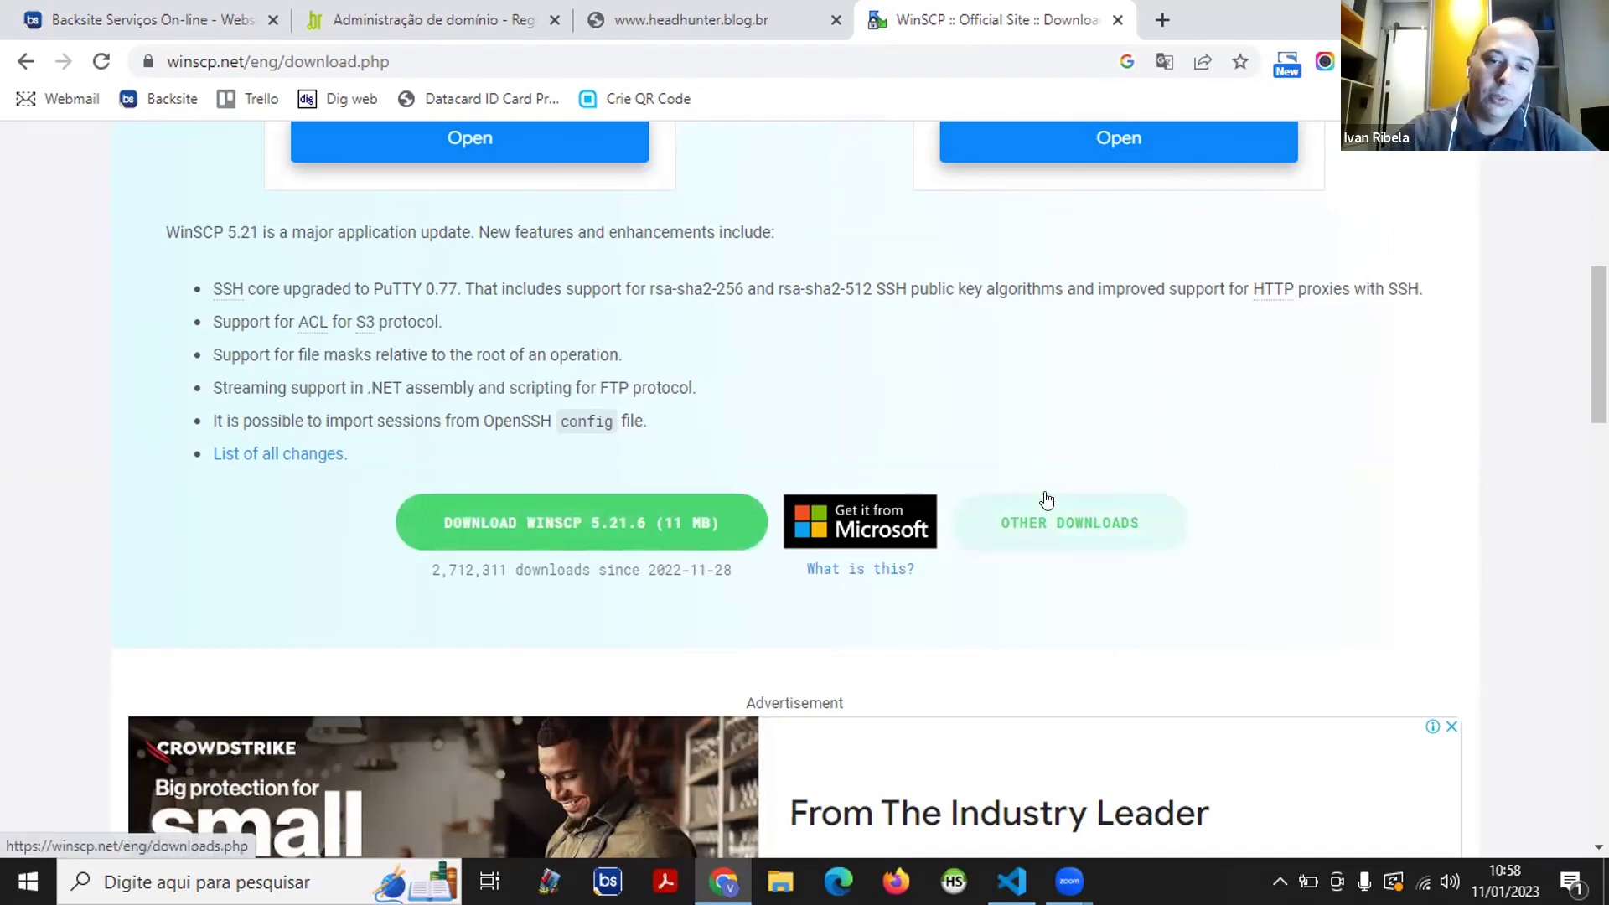
scroll(423, 509, up, 4)
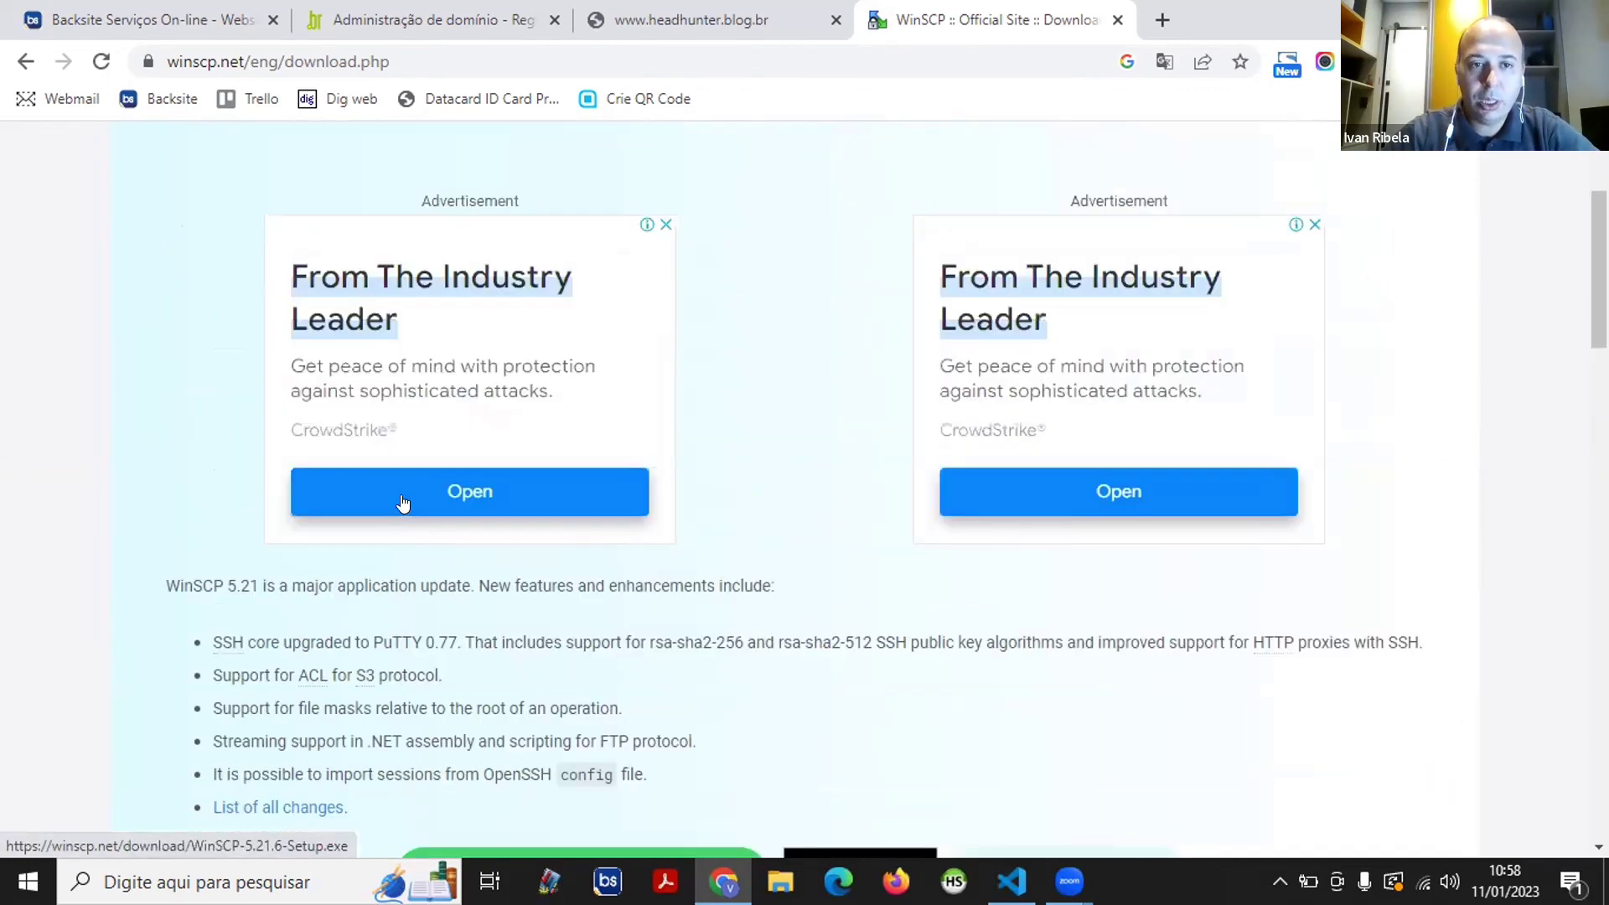
scroll(335, 473, up, 3)
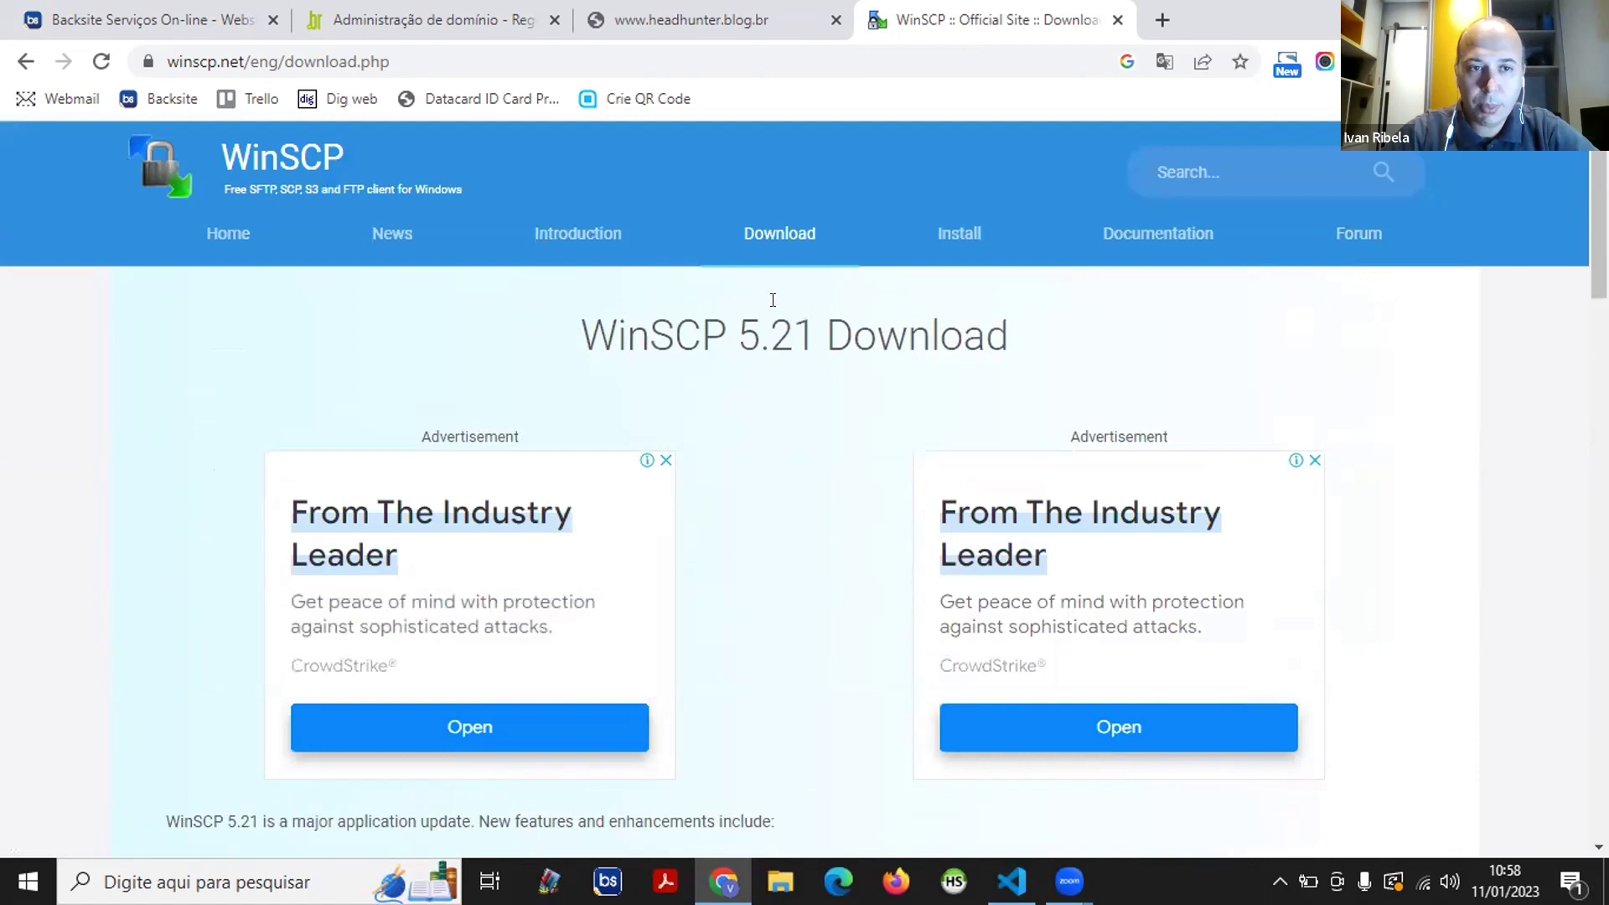
scroll(470, 385, down, 5)
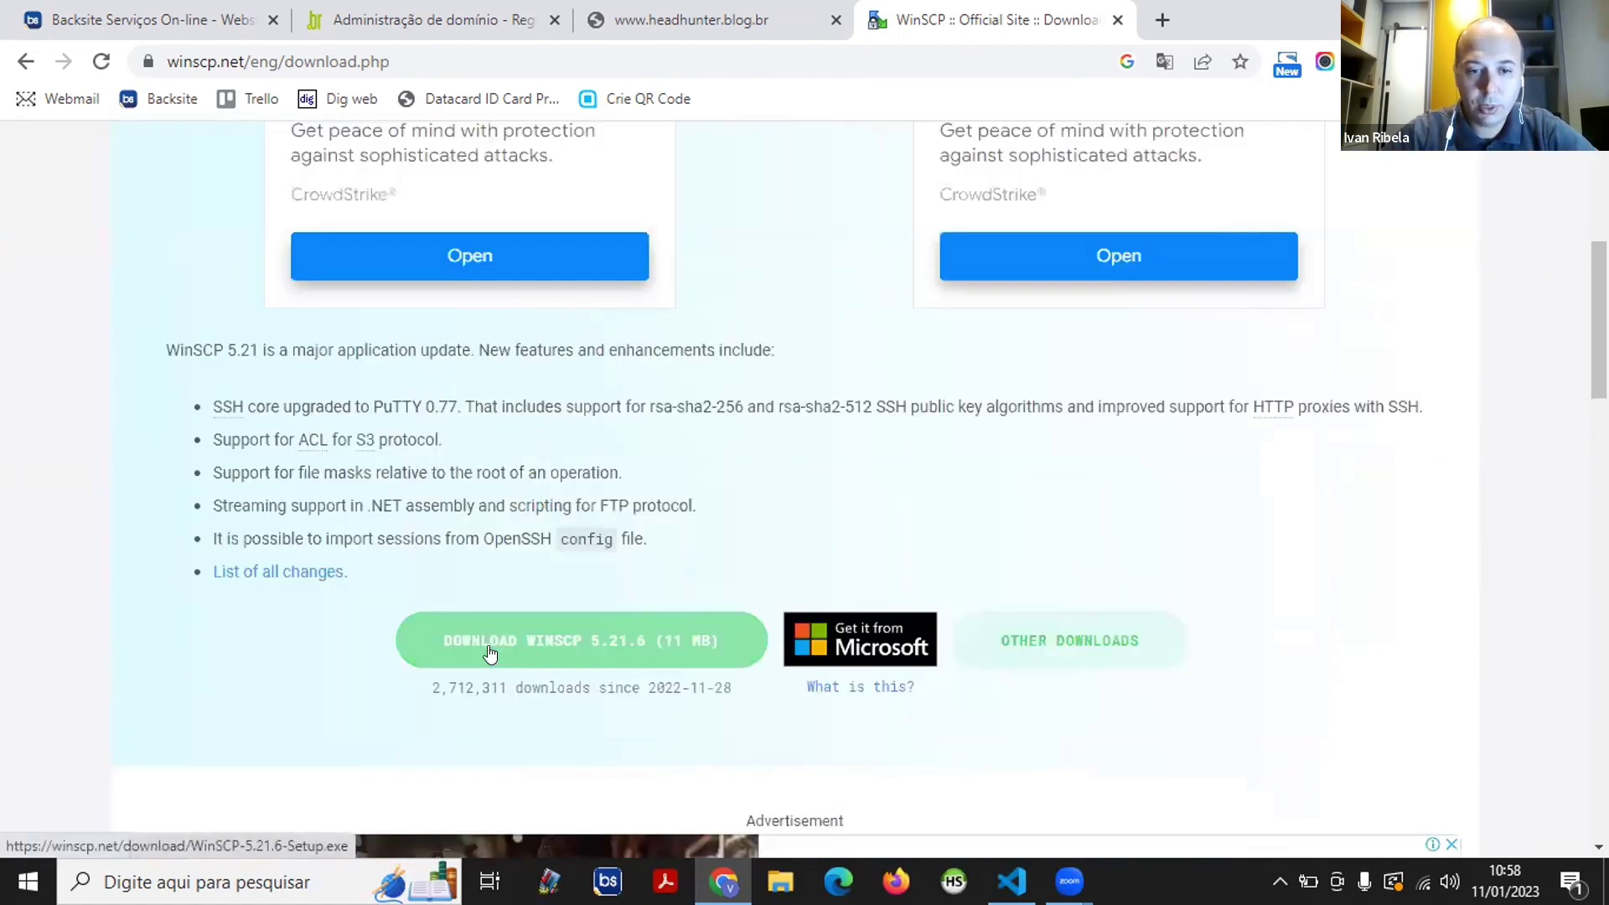
click(433, 621)
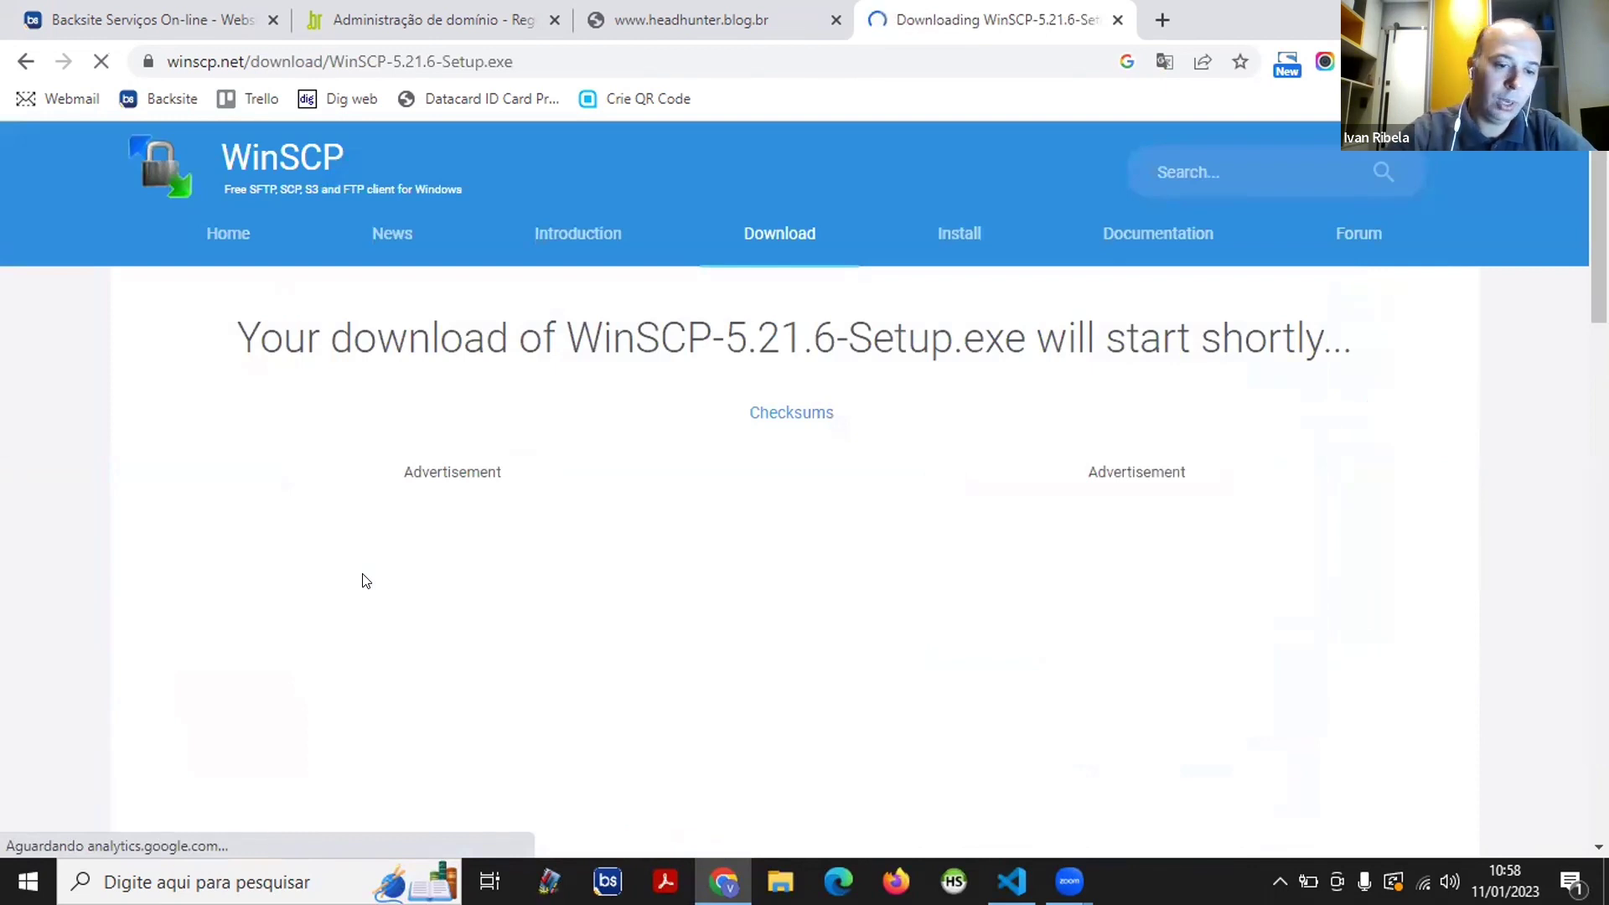
- Wait for WinSCP-5.21.6-Setup.exe to finish downloading in Chrome's download bar
scroll(363, 490, down, 2)
scroll(350, 457, up, 2)
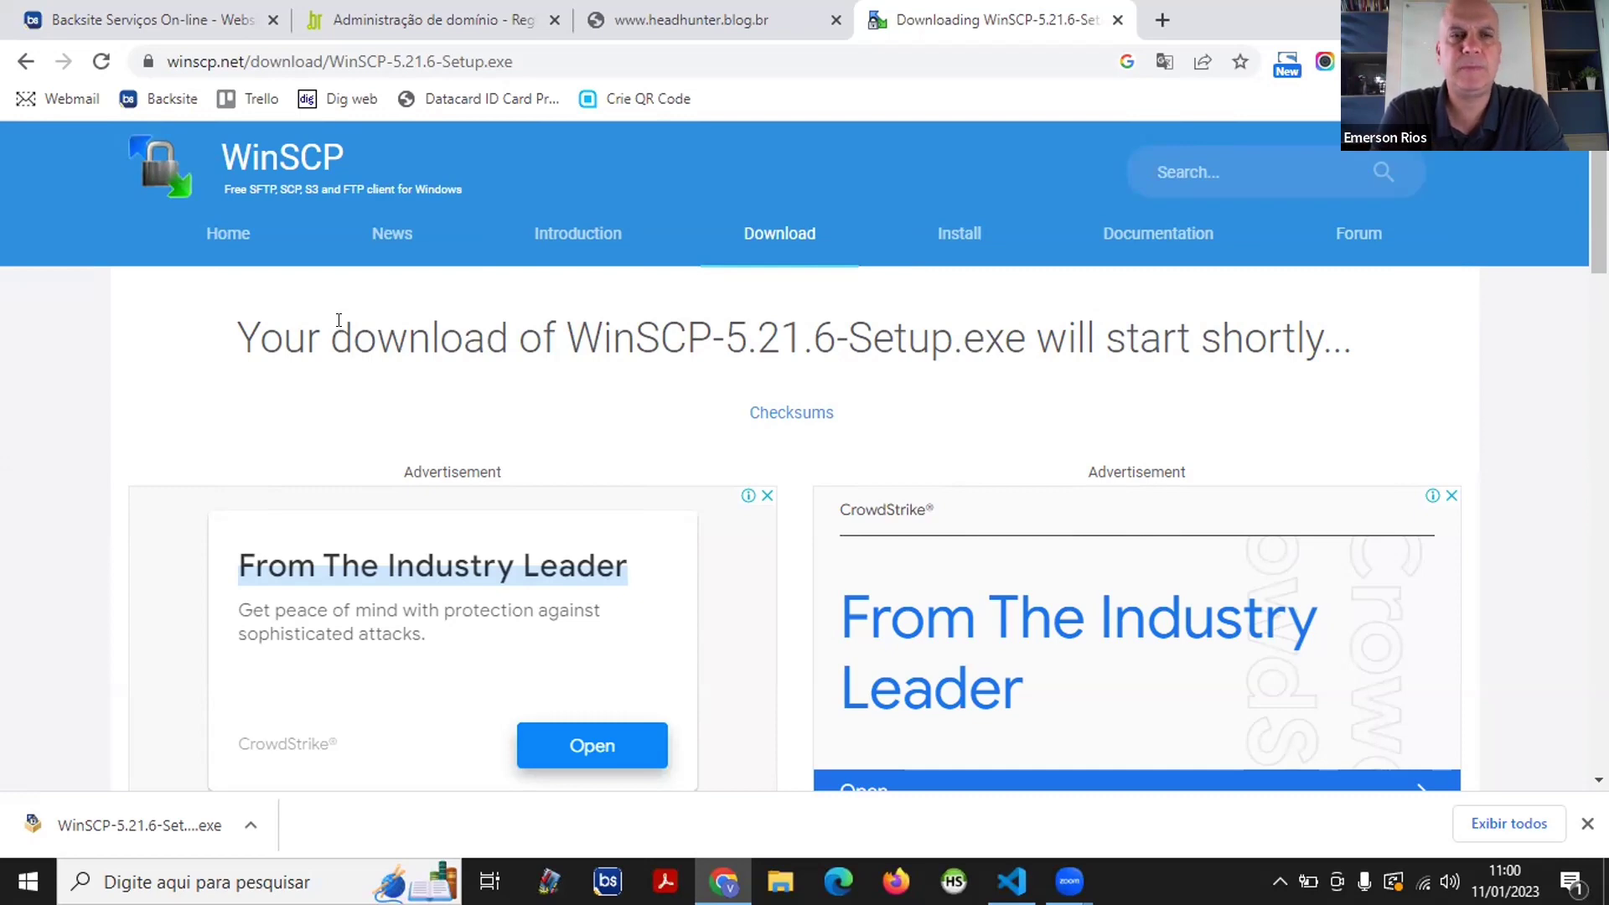
- Run the downloaded WinSCP-5.21.6-Setup.exe past the security warning, installing for all users
click(128, 840)
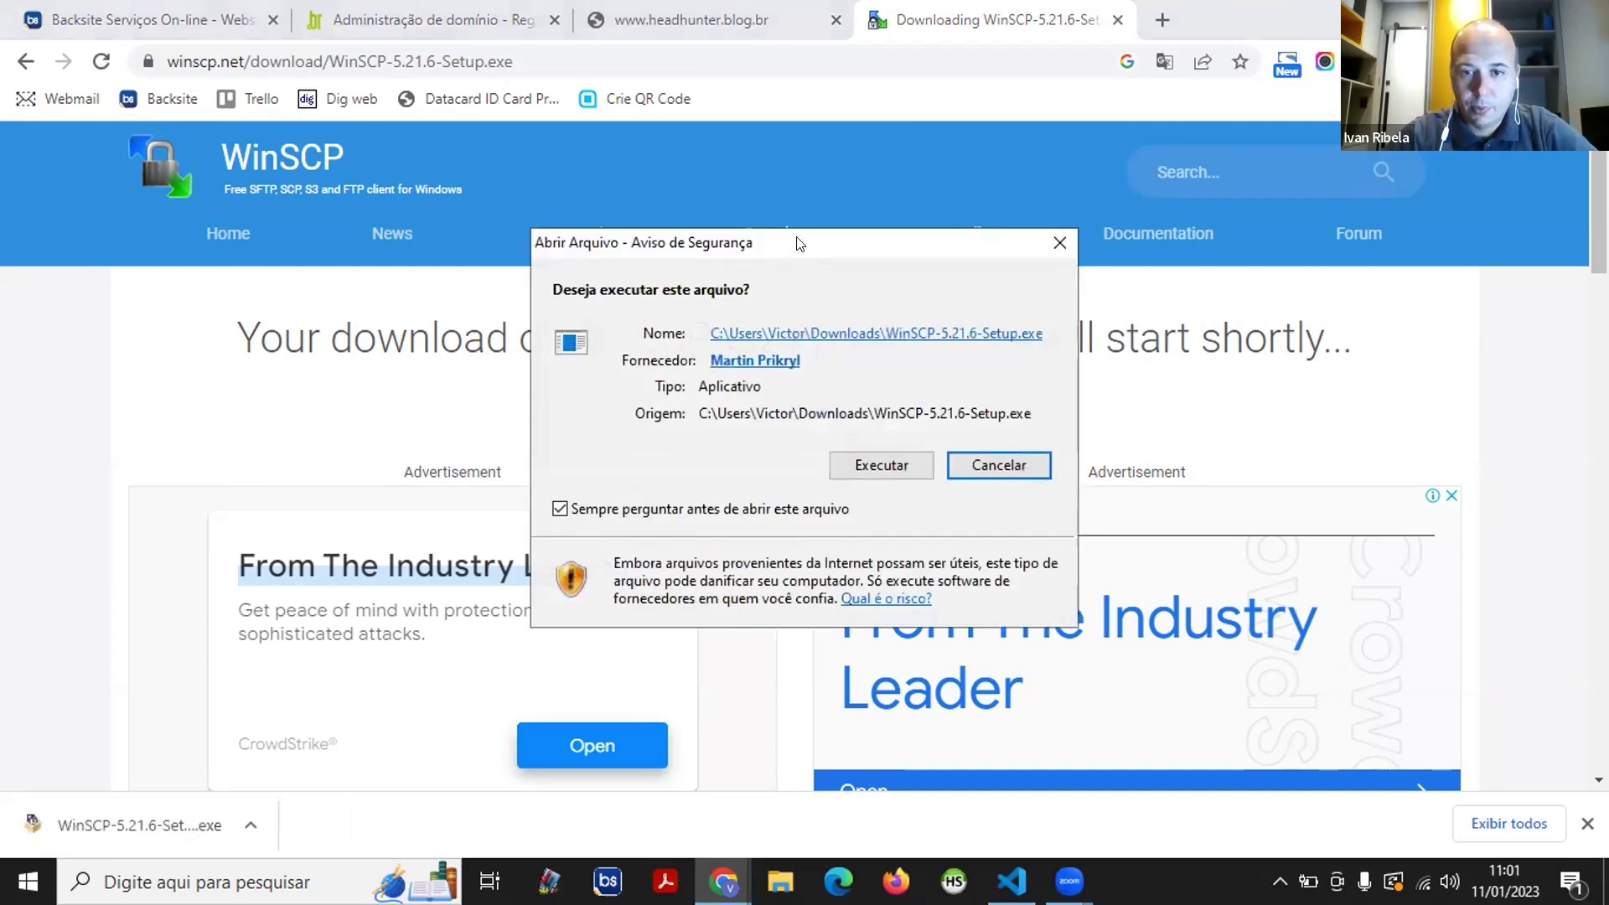
drag(798, 243, 799, 60)
click(846, 285)
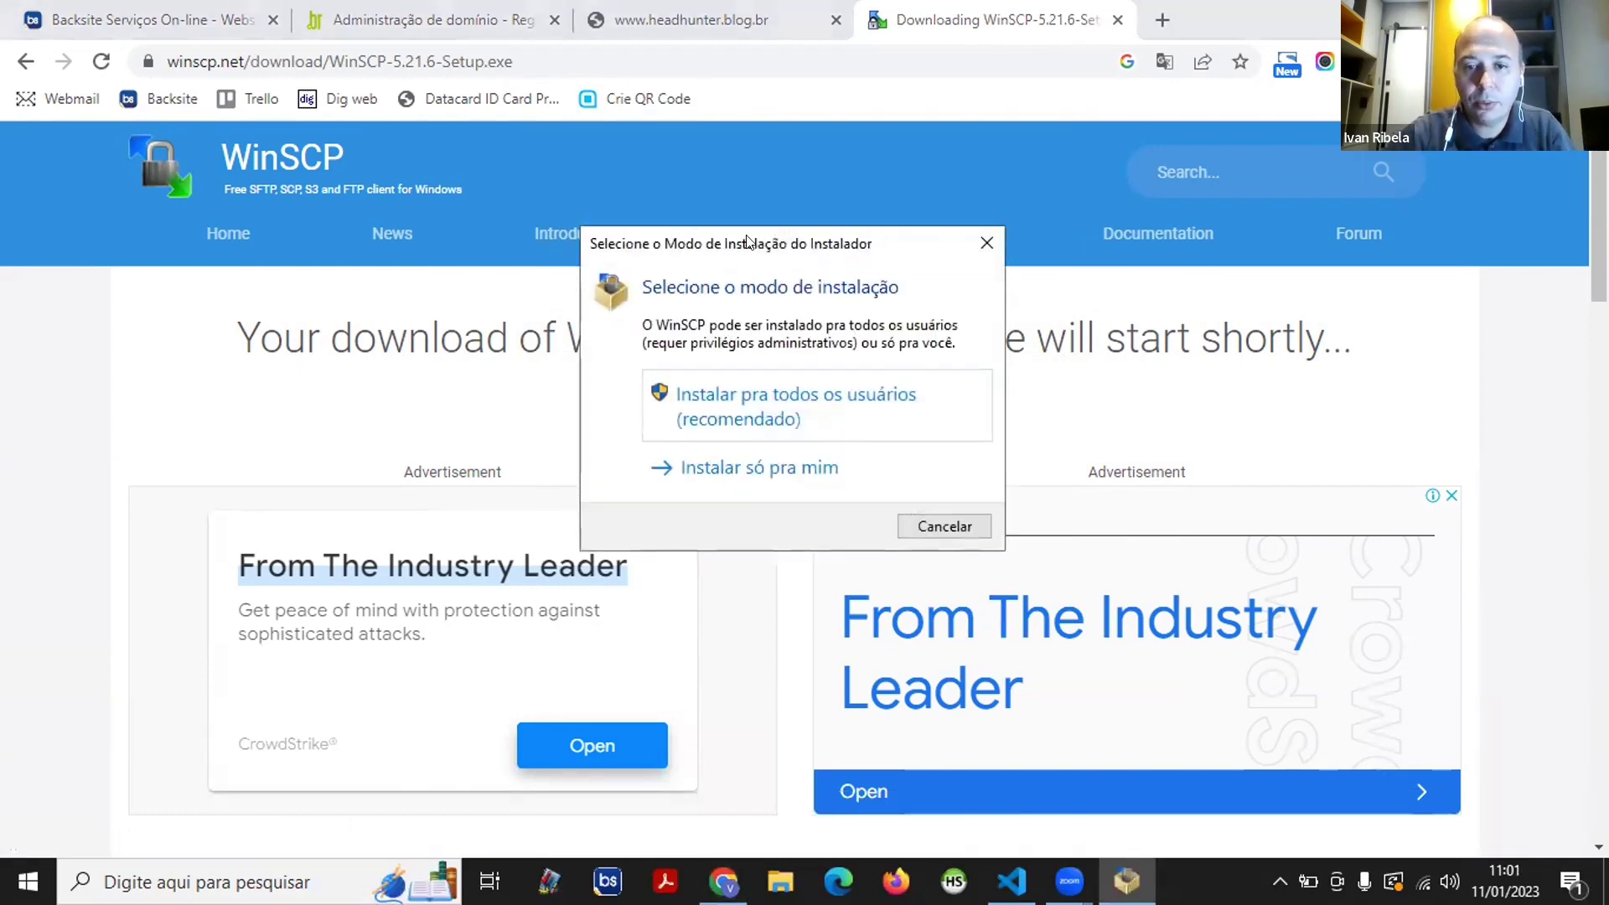
click(783, 241)
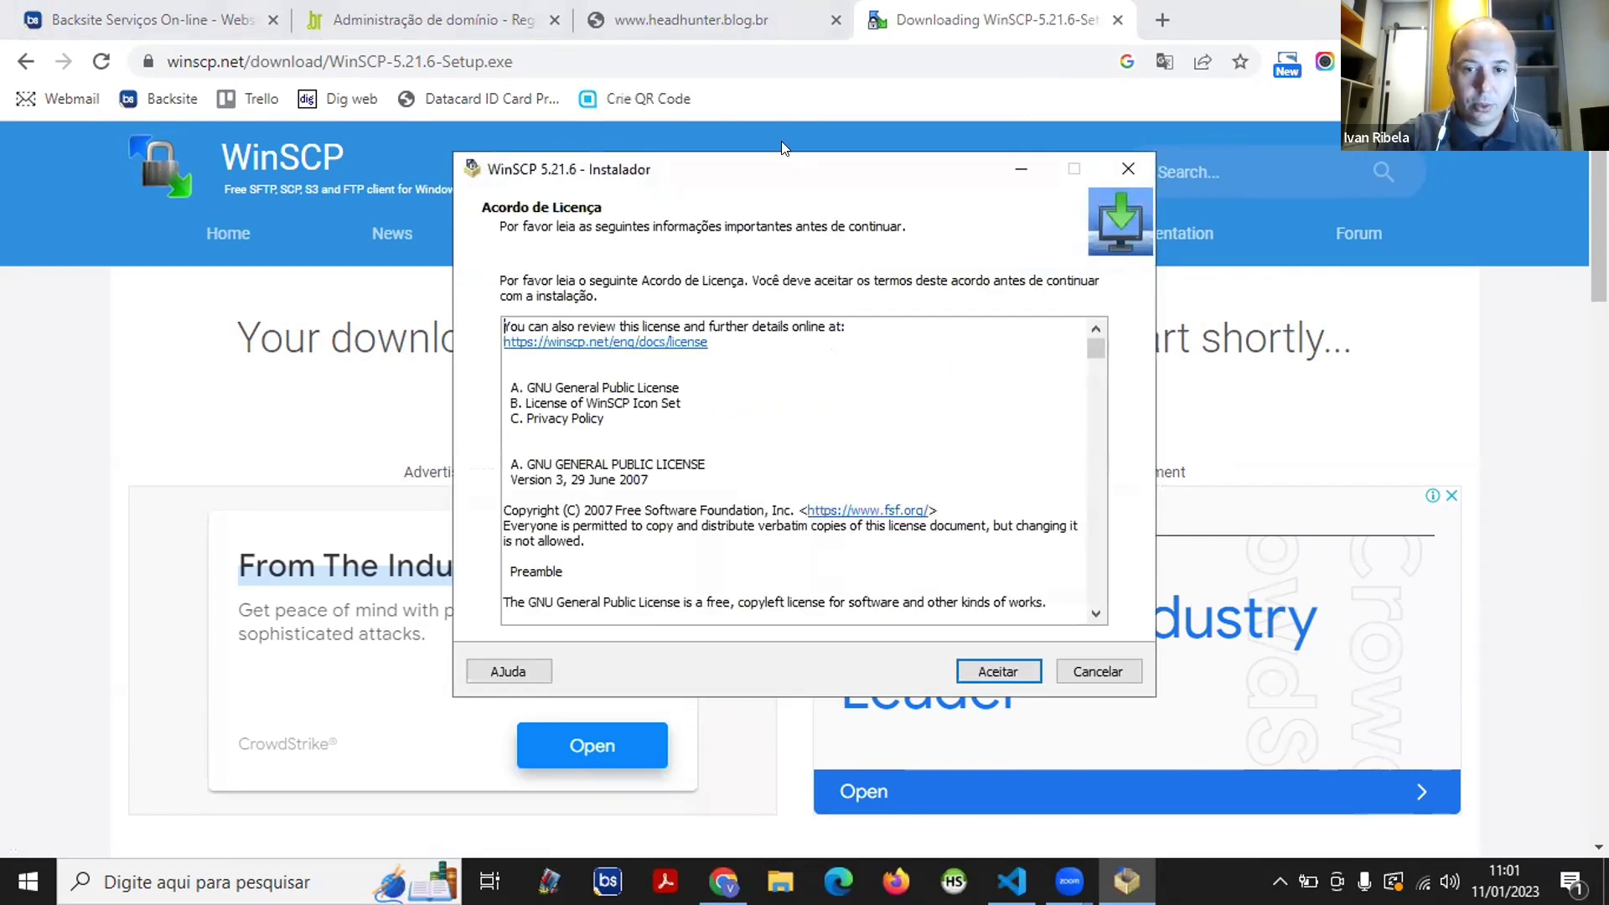
drag(784, 168, 623, 21)
- Accept the licence, keep Typical install and Commander interface, then install and finish
click(853, 523)
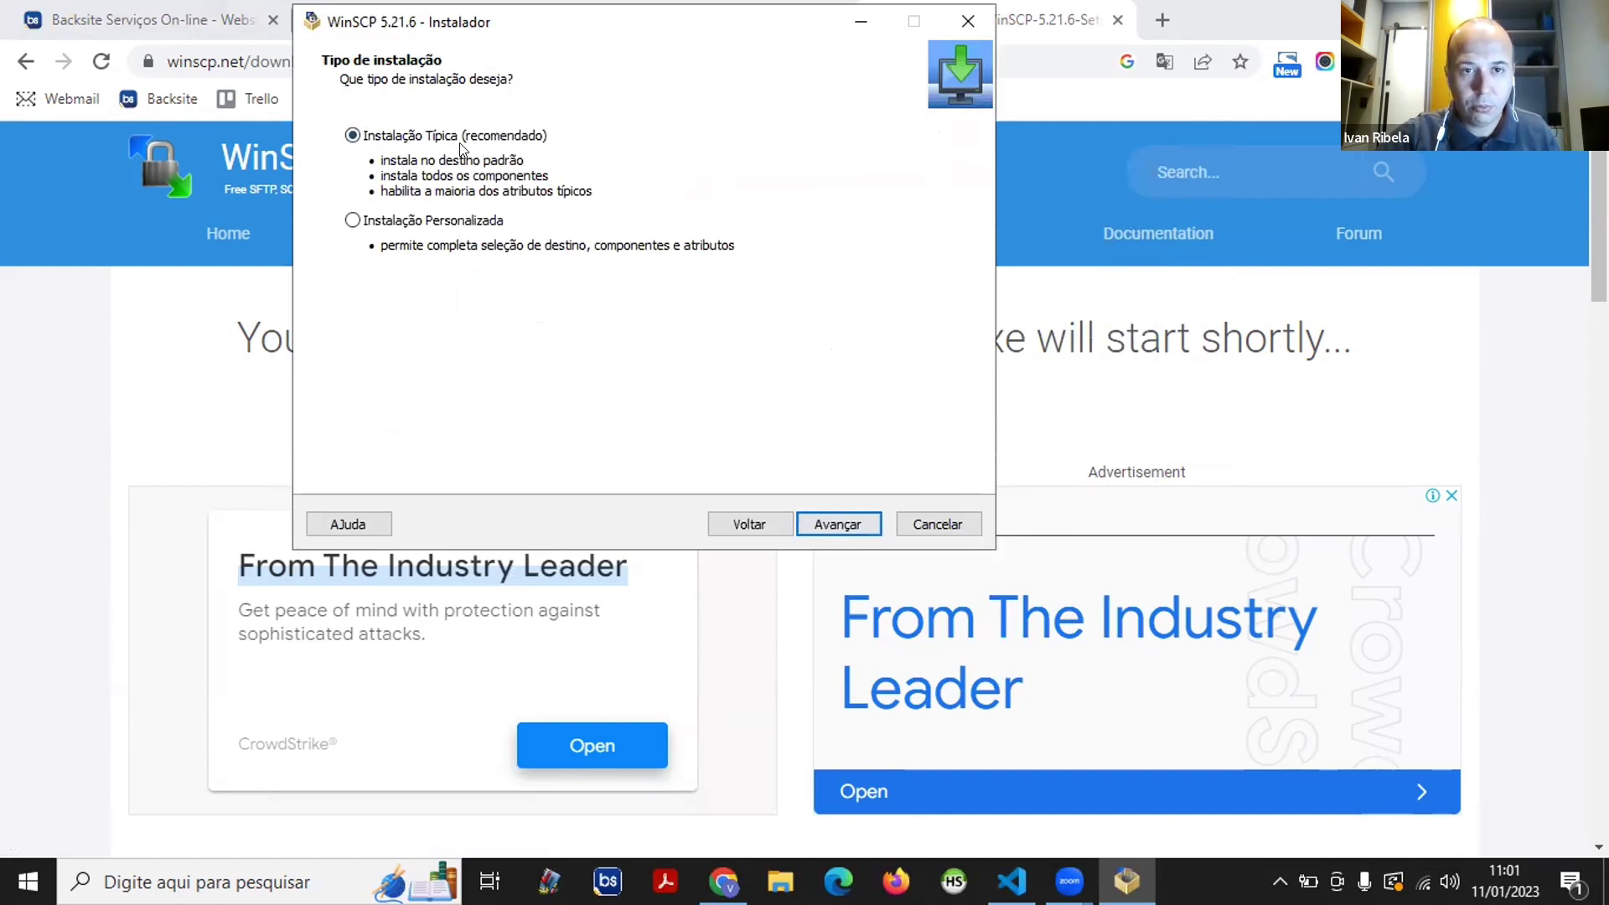
click(851, 526)
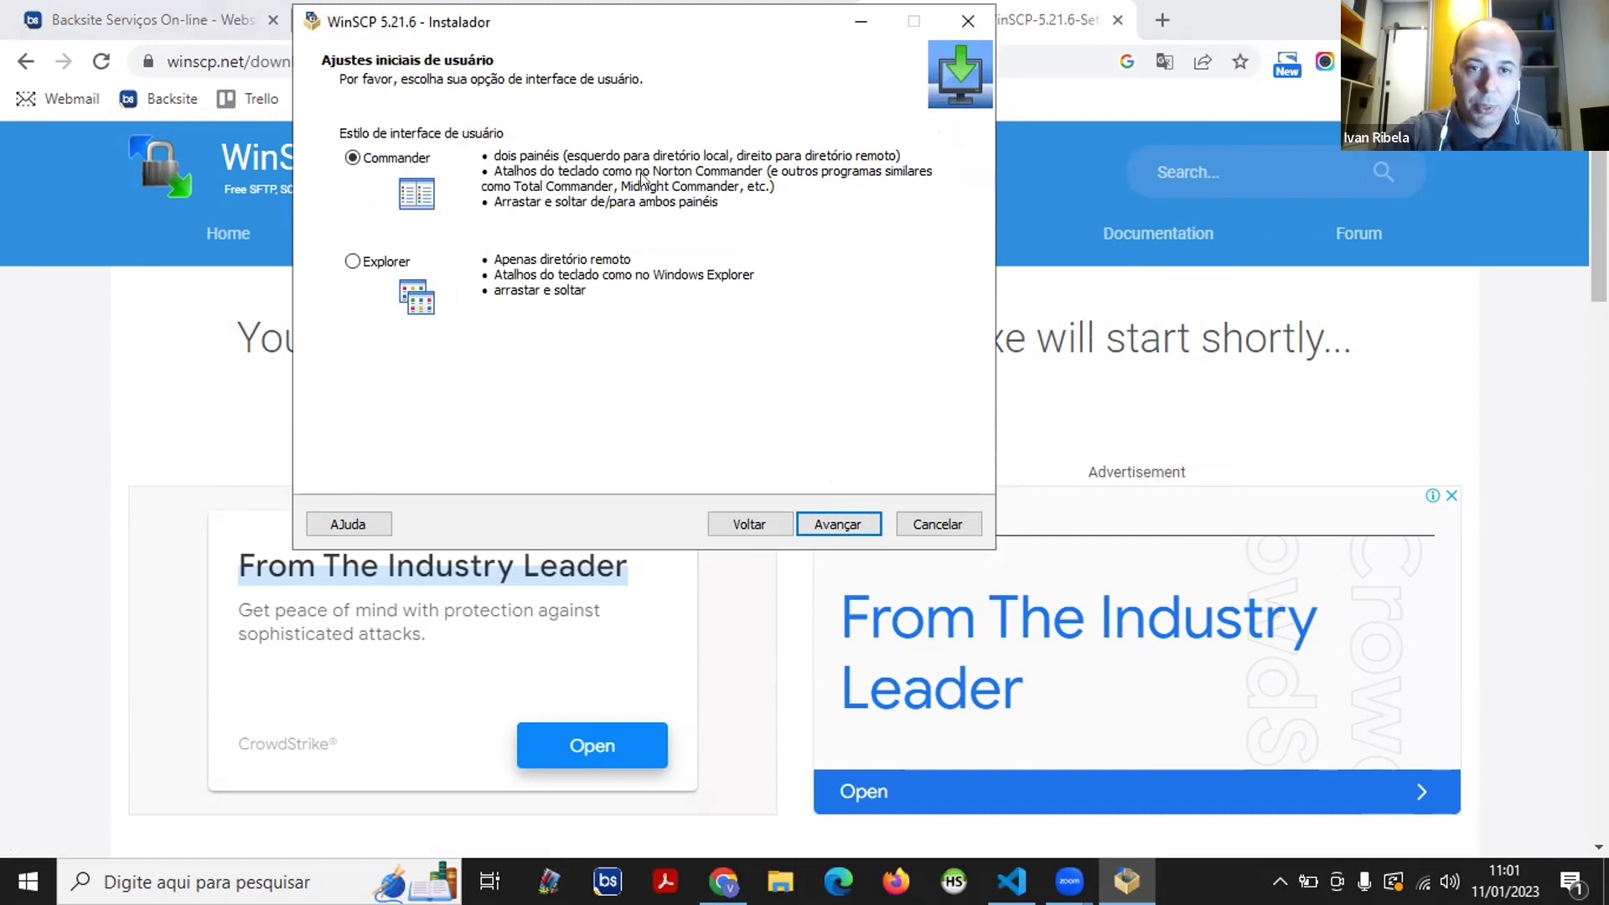
click(872, 525)
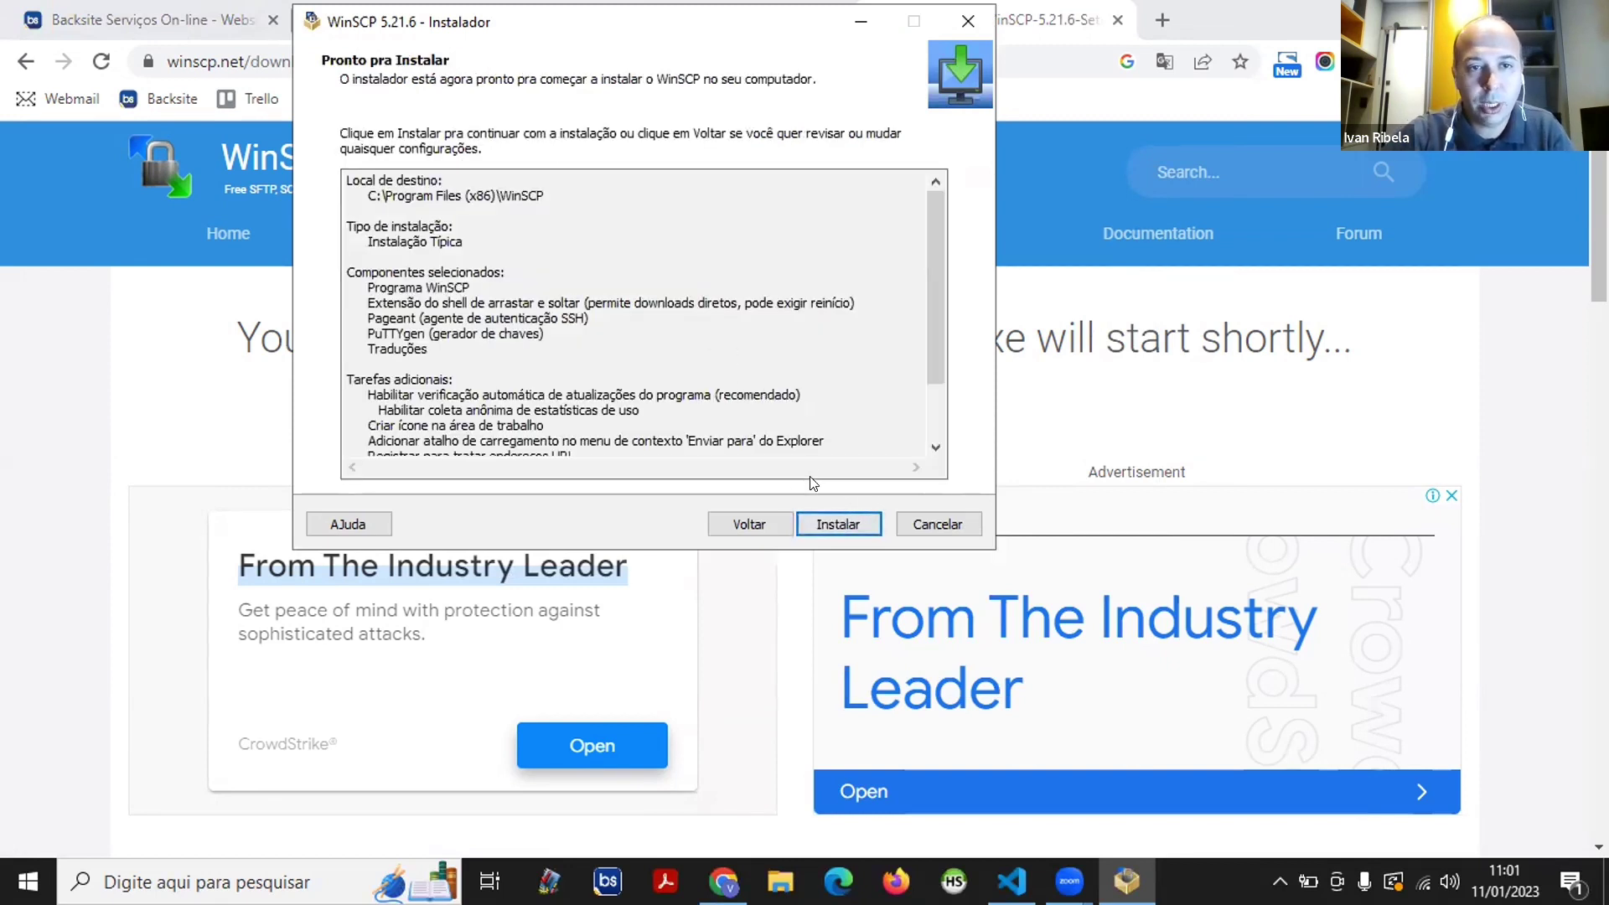
click(848, 513)
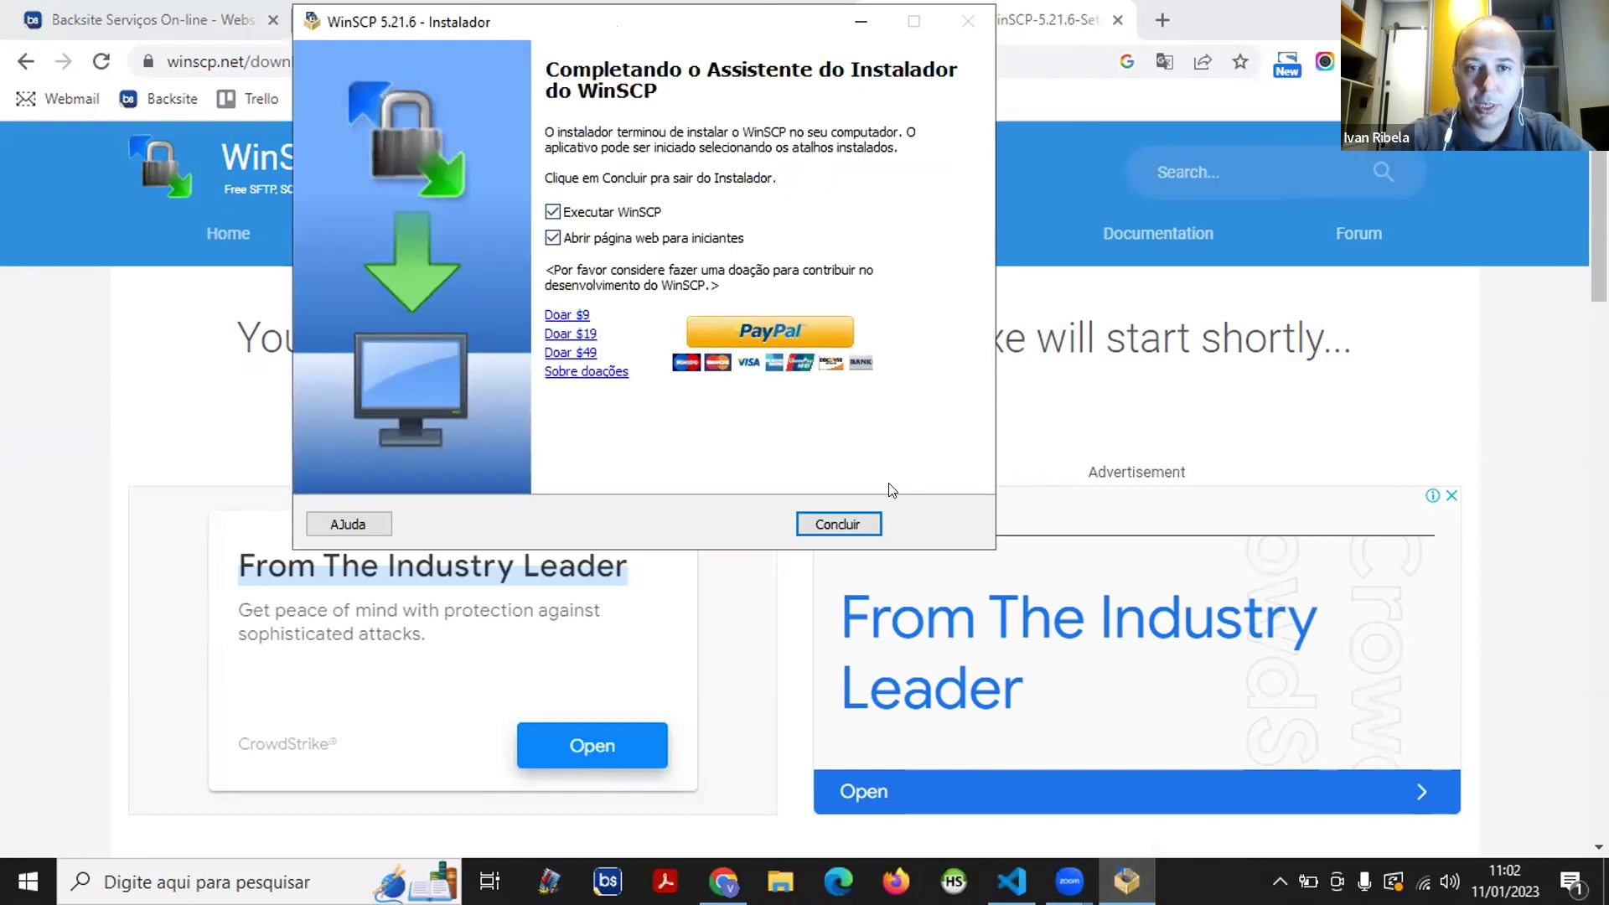
click(842, 522)
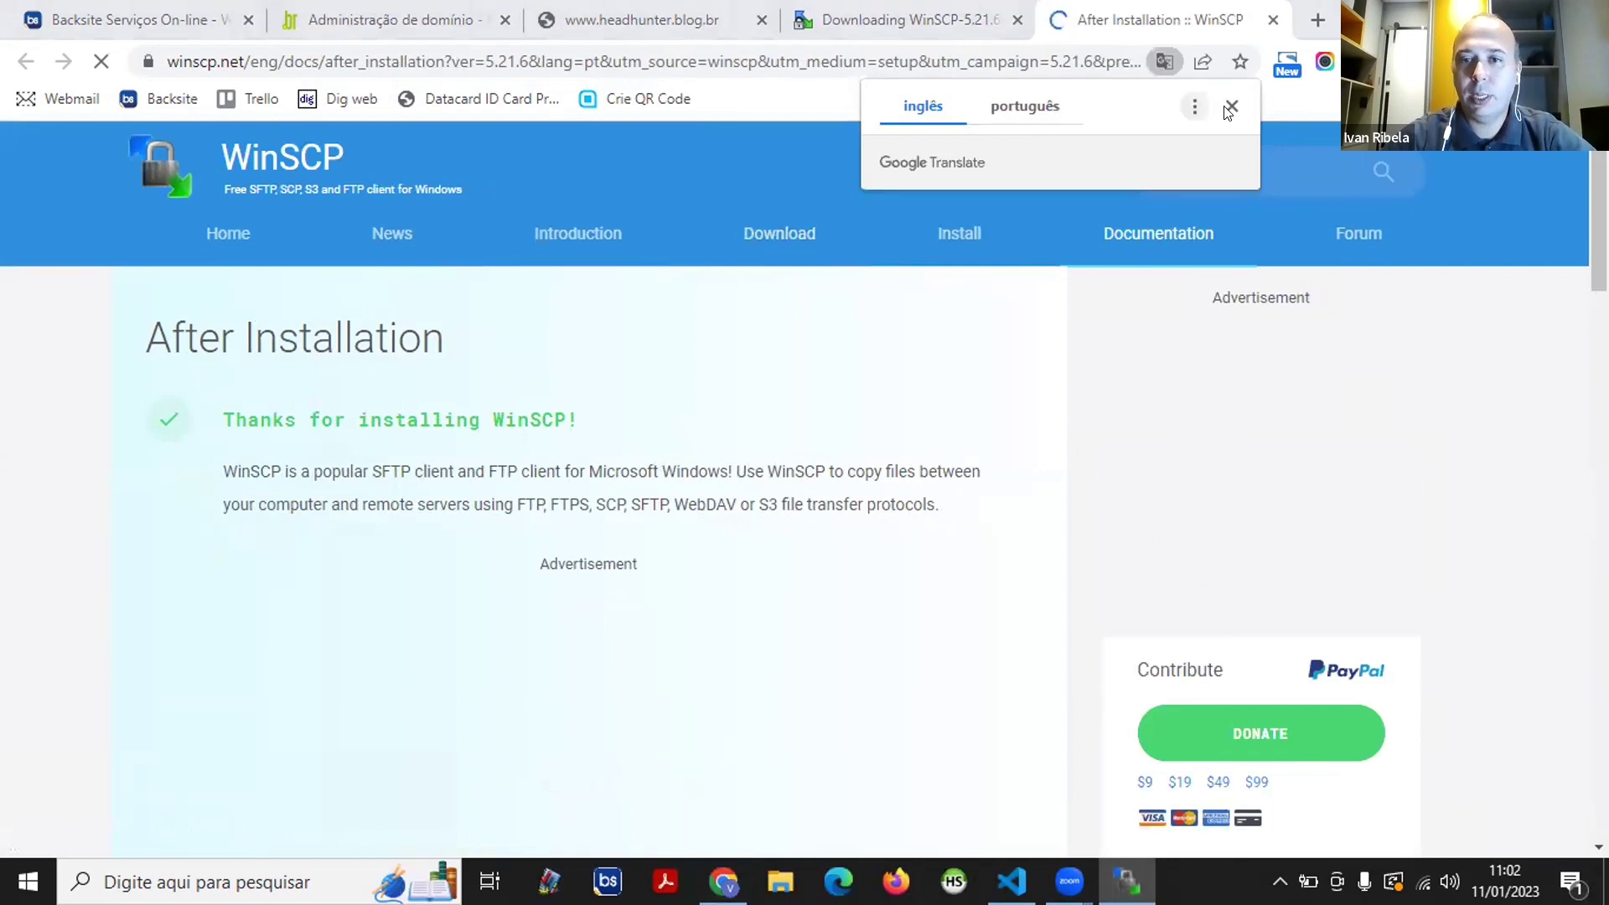
- Close the Google Translate offer and bring up WinSCP's new-site Login dialog
click(1231, 106)
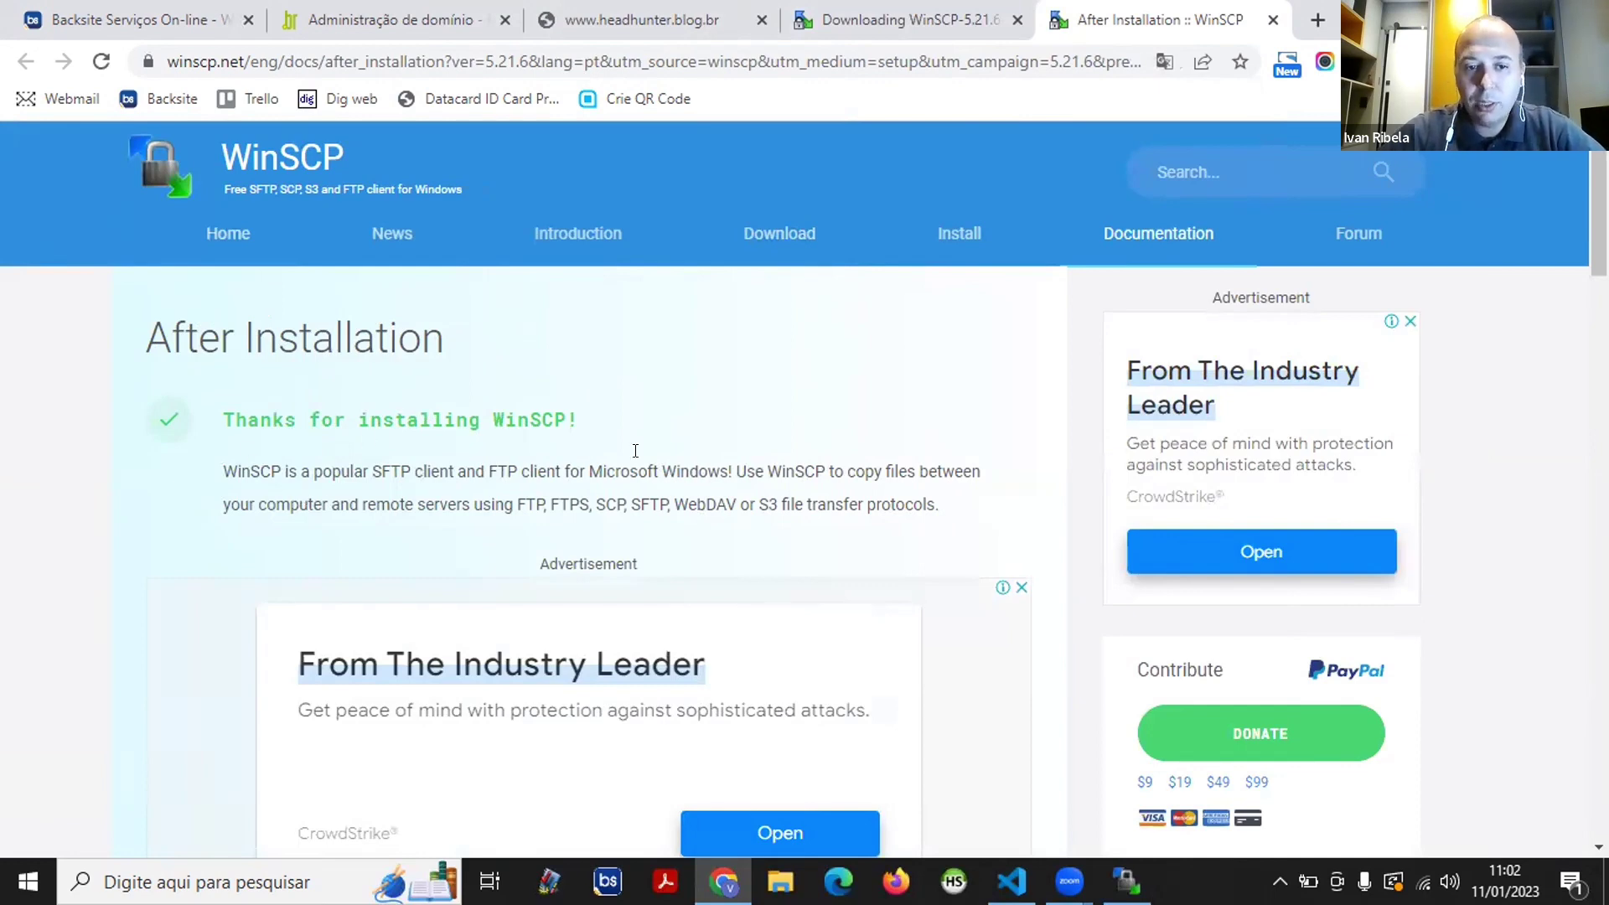
scroll(533, 452, down, 1)
scroll(531, 450, down, 6)
scroll(531, 450, up, 6)
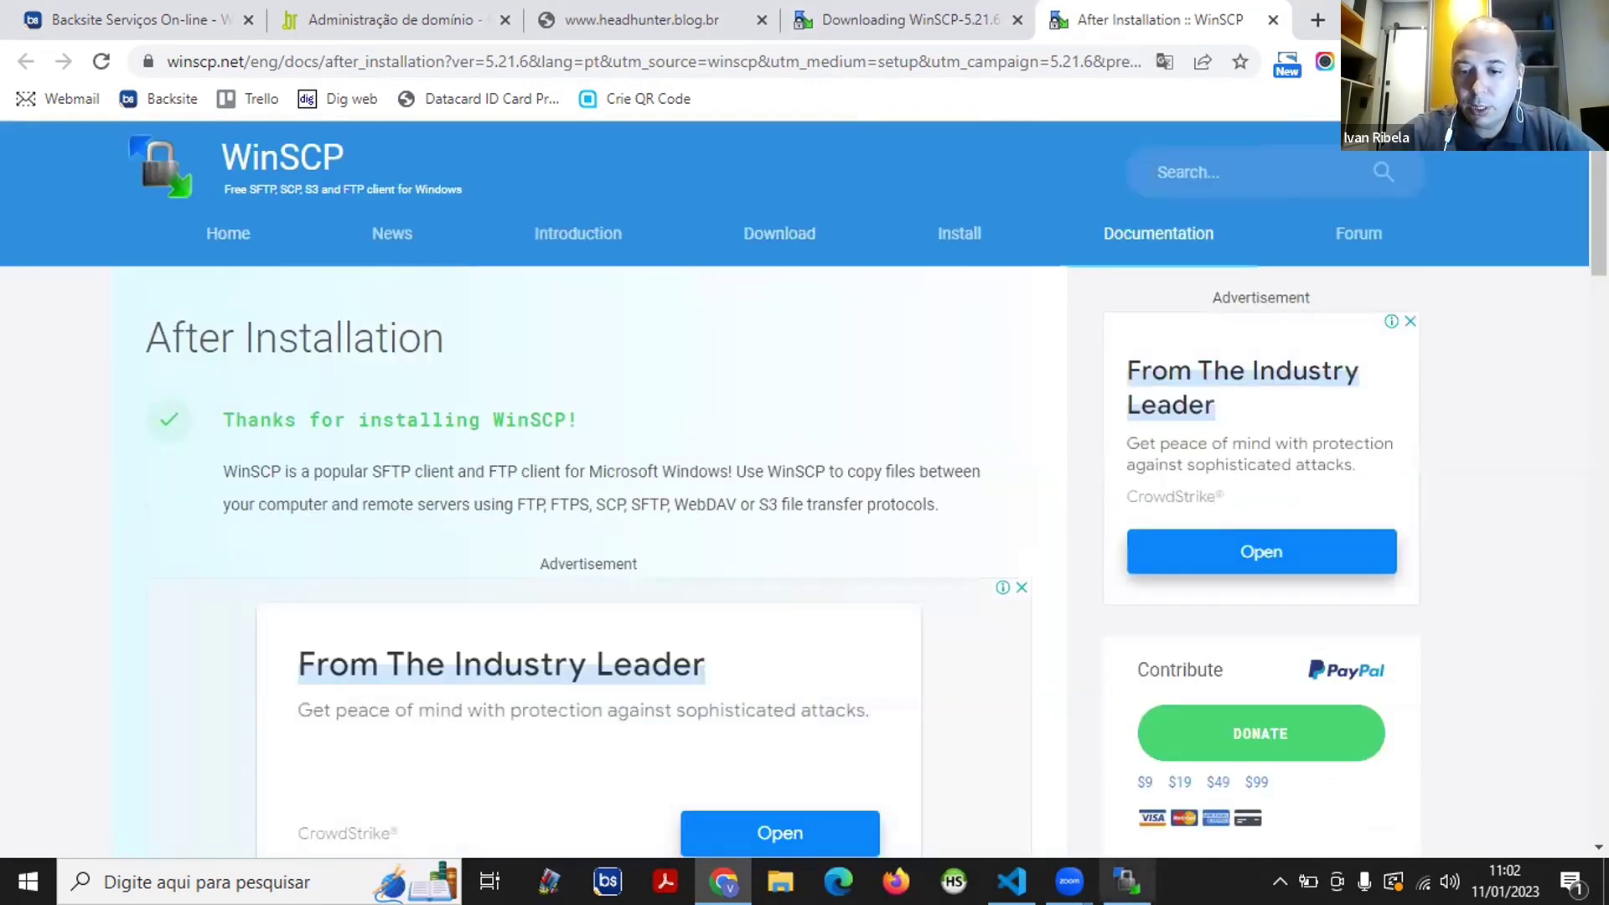
click(1126, 882)
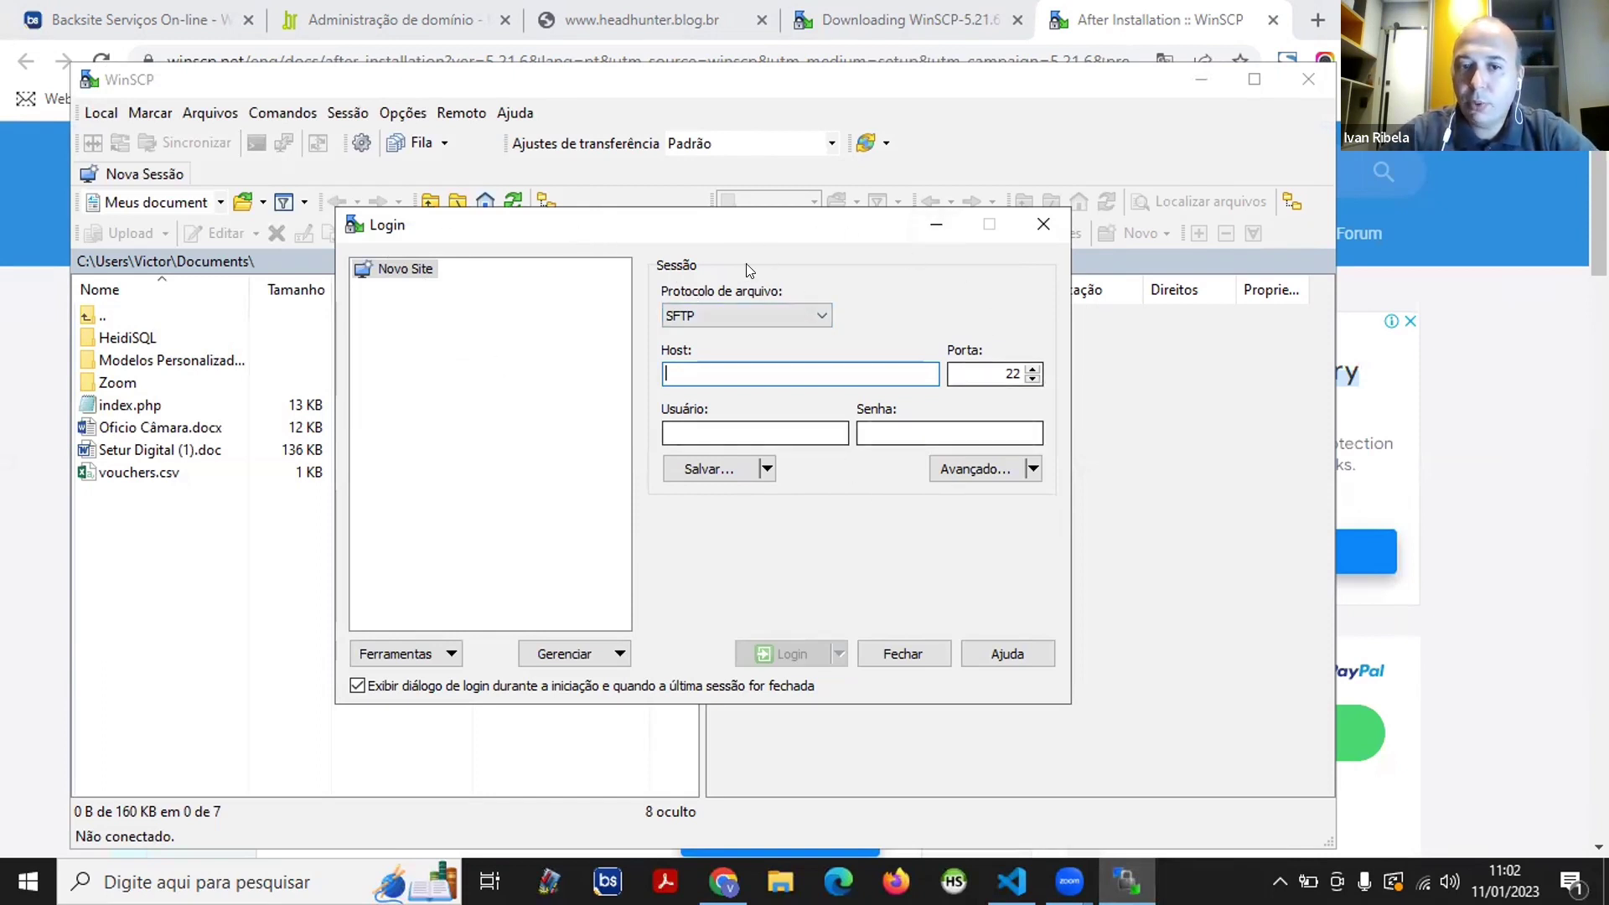
- Switch the protocol to FTP (port 21) and enter host aluno.clubeinternet.com.br
click(781, 315)
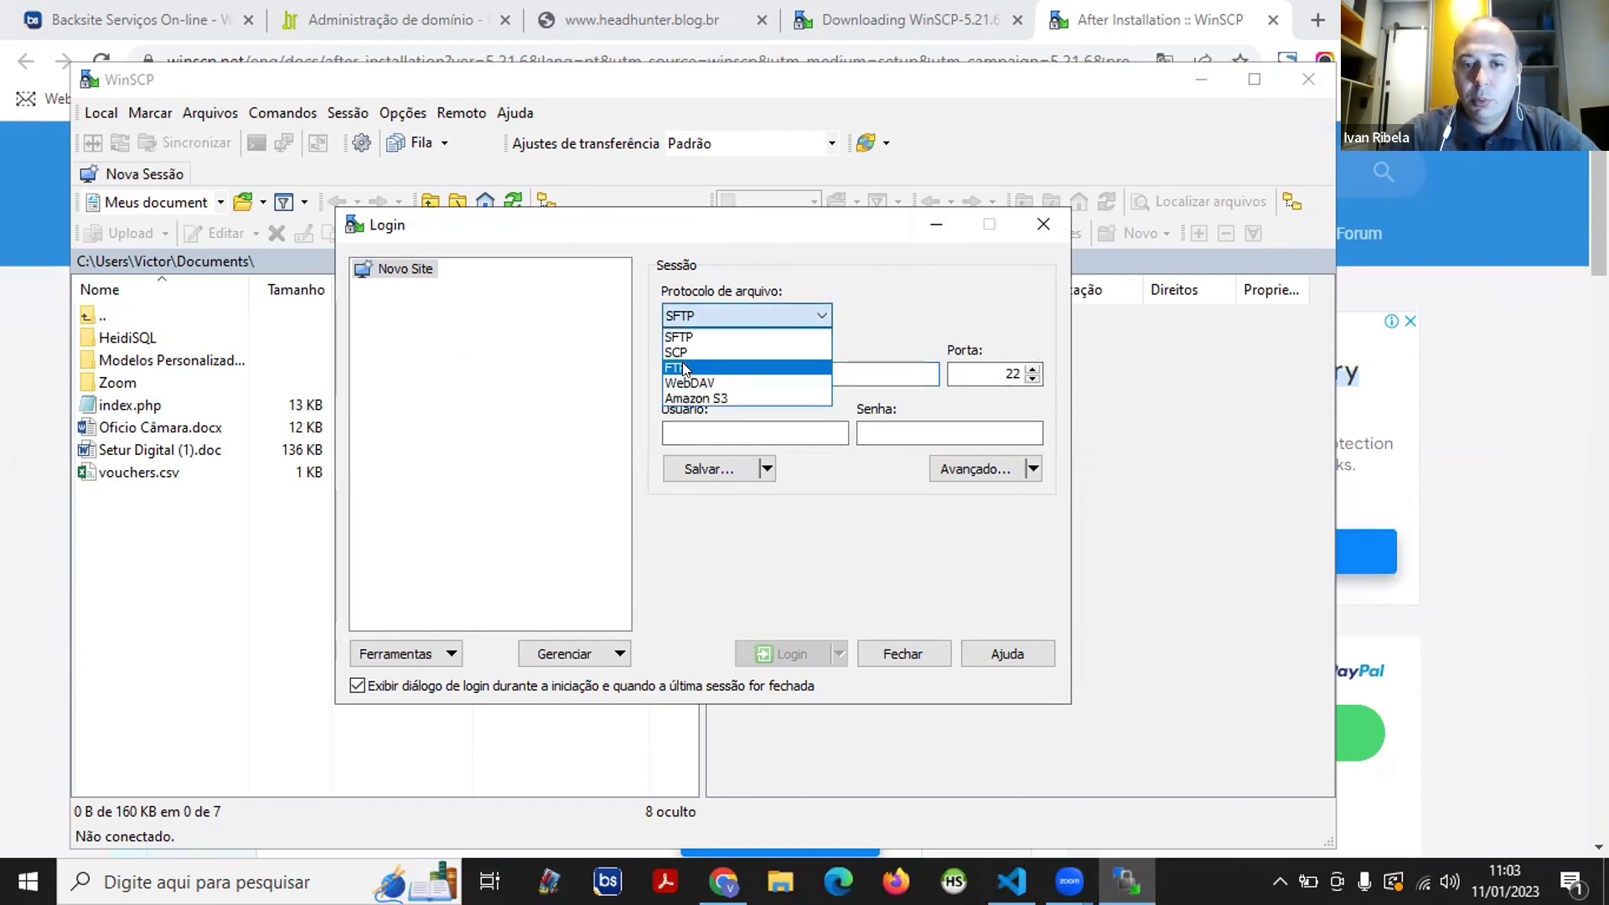
click(684, 369)
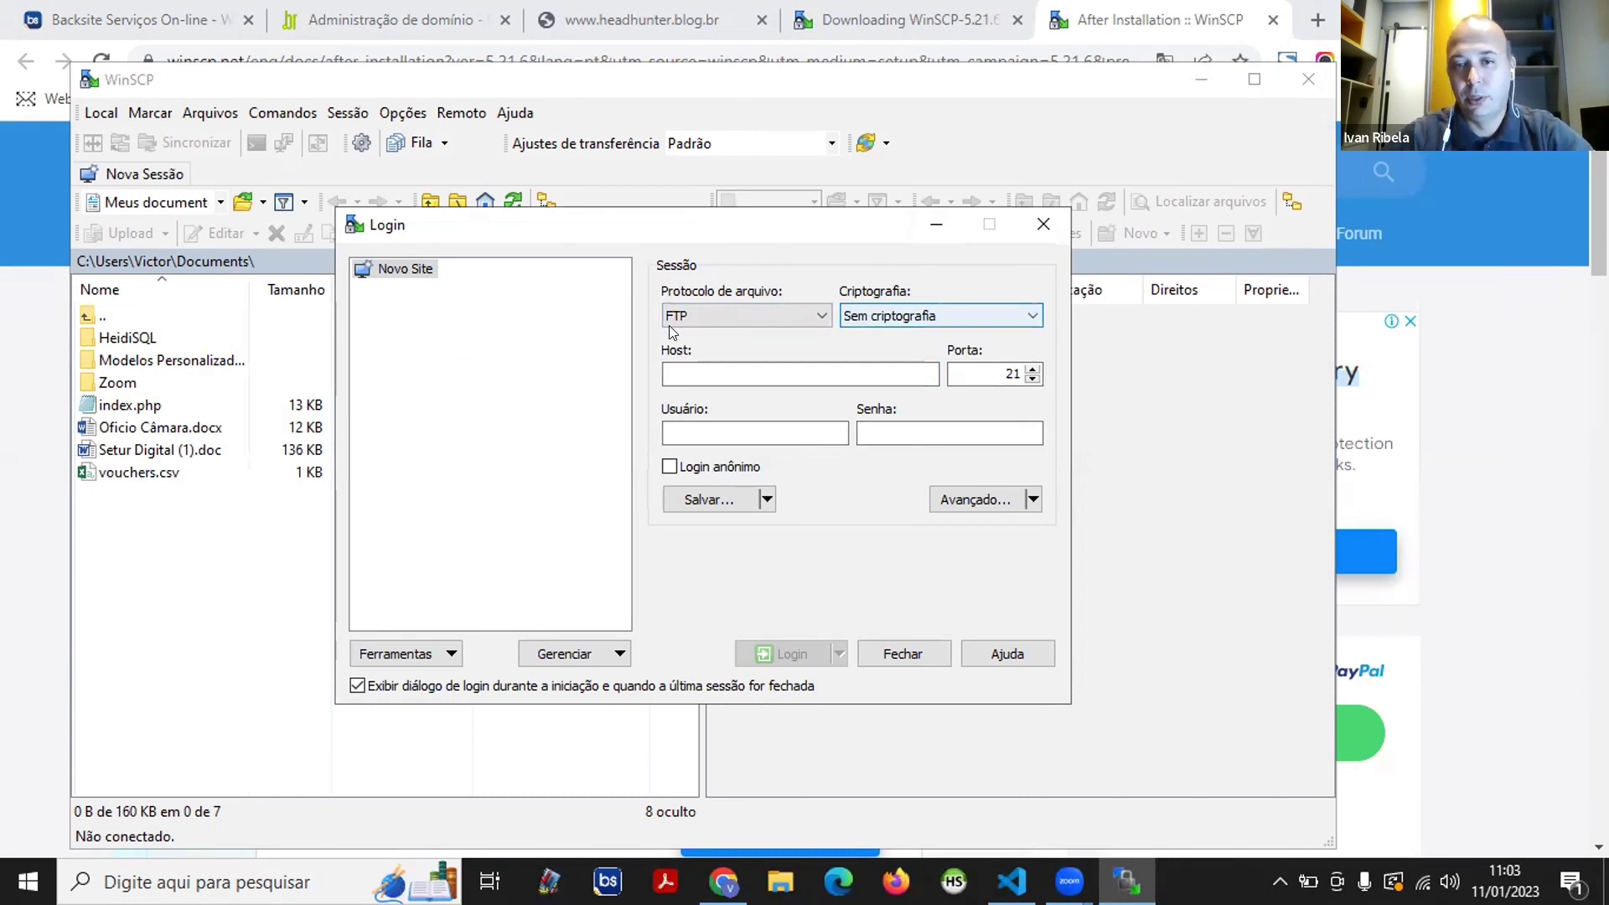
click(714, 369)
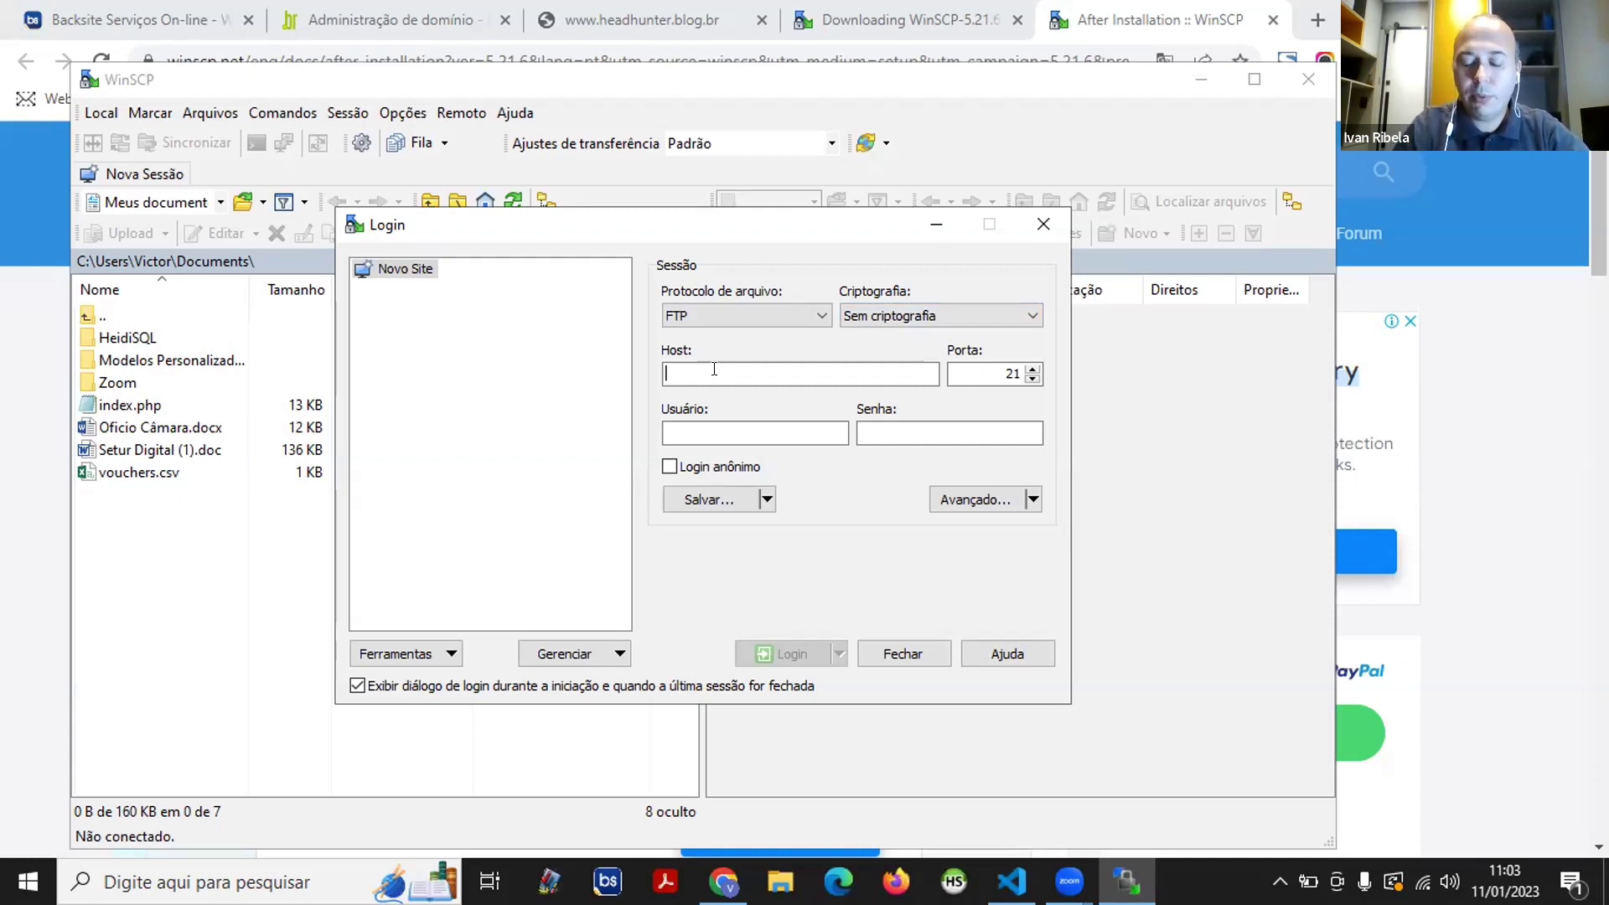
text(ali)
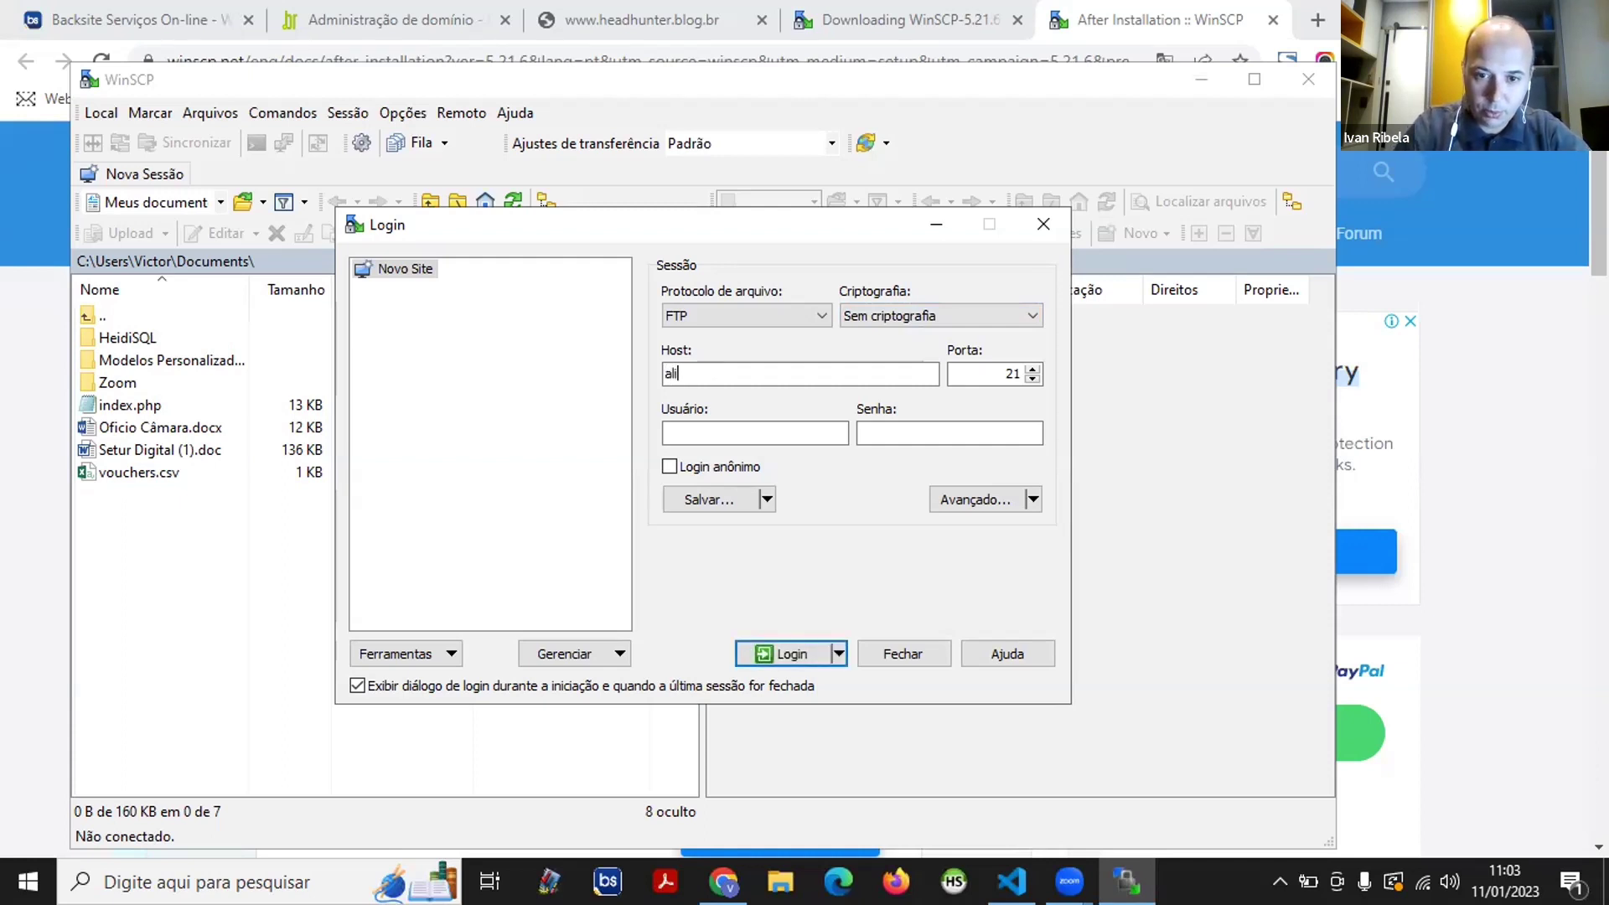
key(BackSpace)
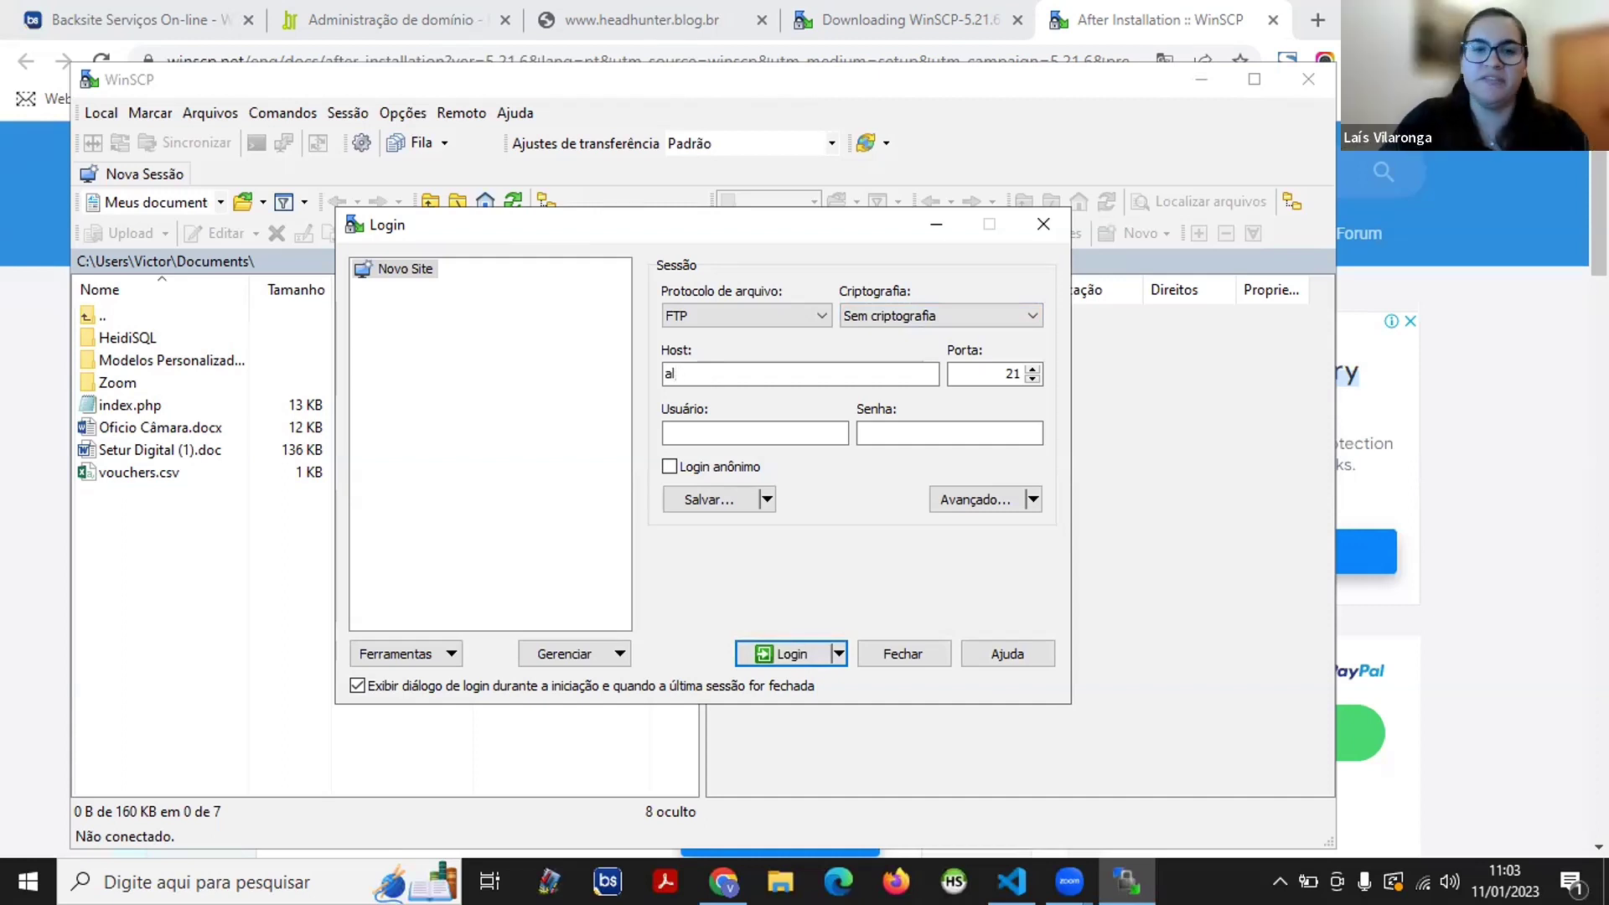
text(un)
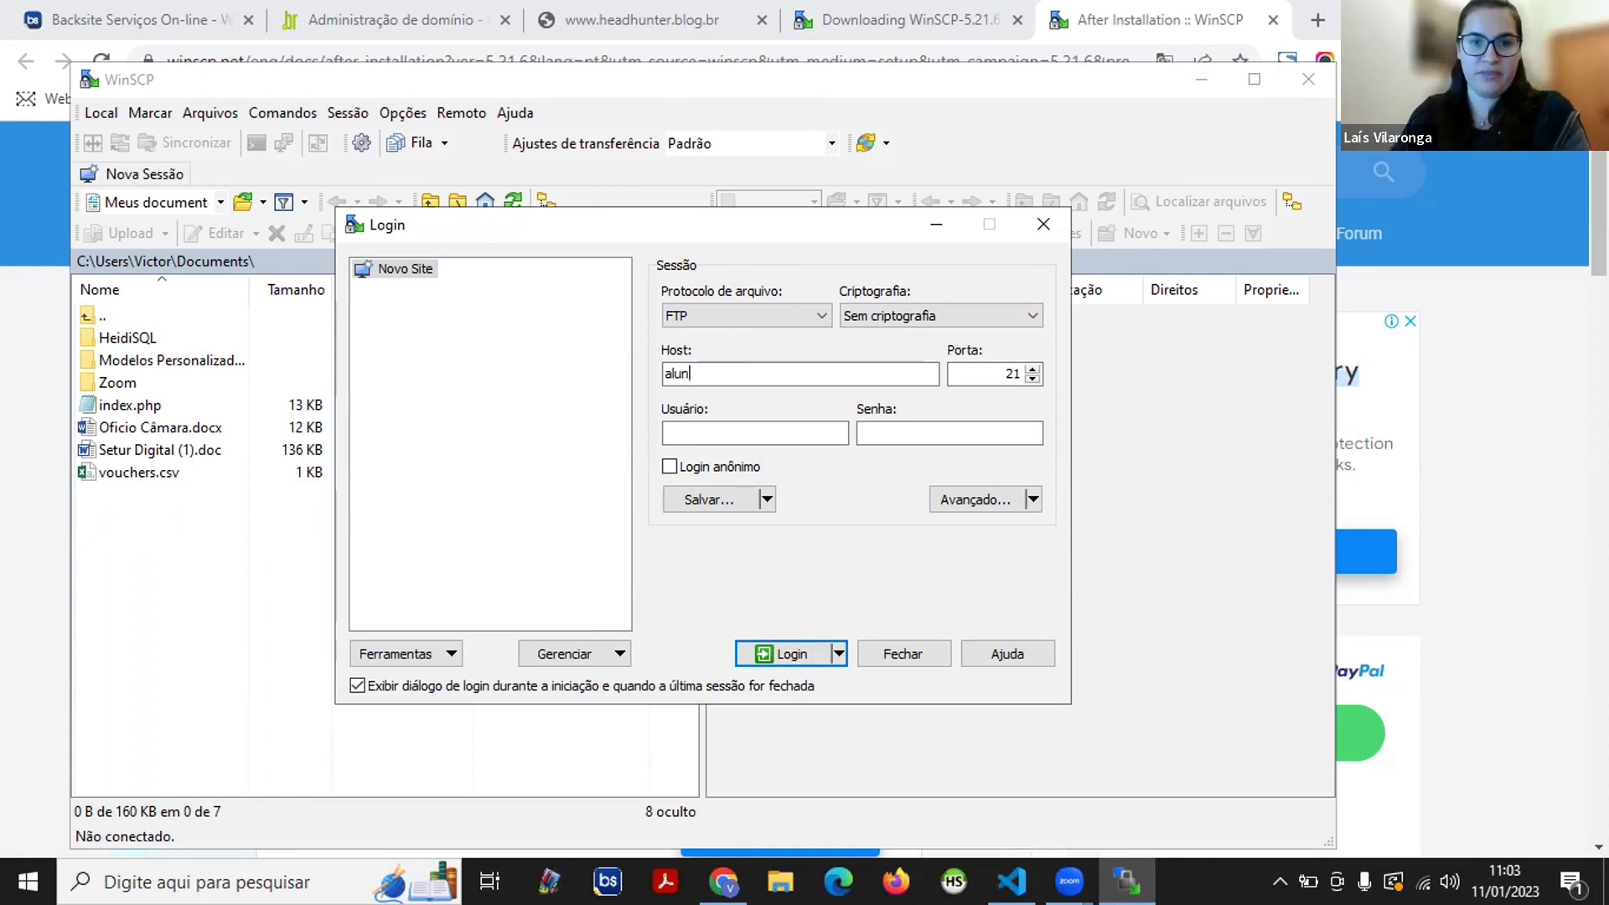
text(o.clune)
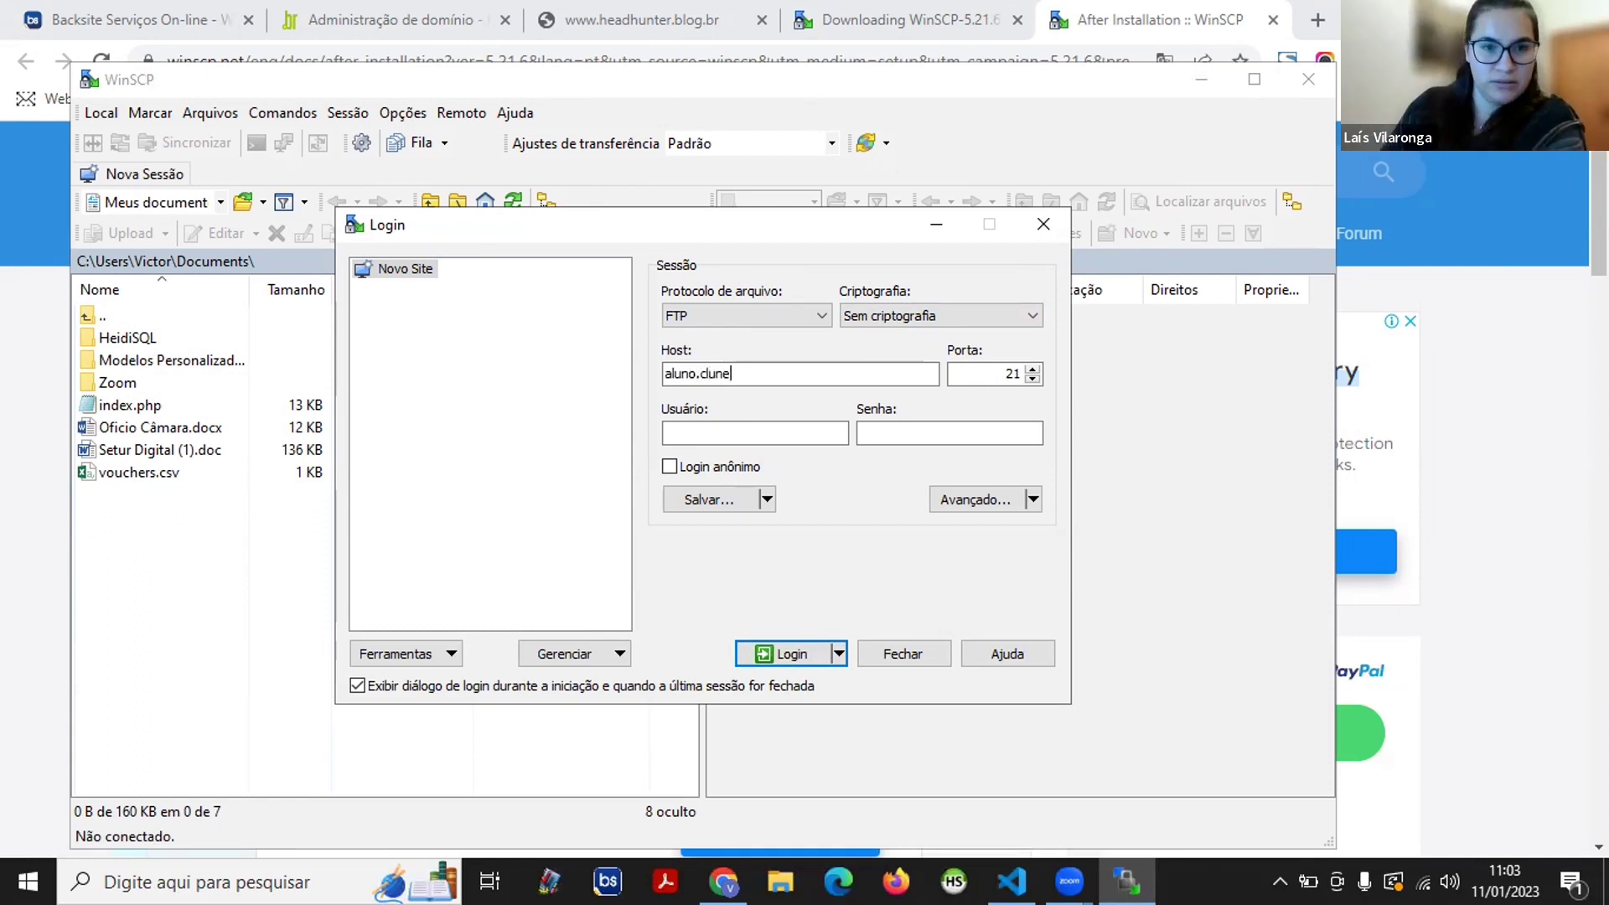
key(BackSpace)
key(BackSpace)
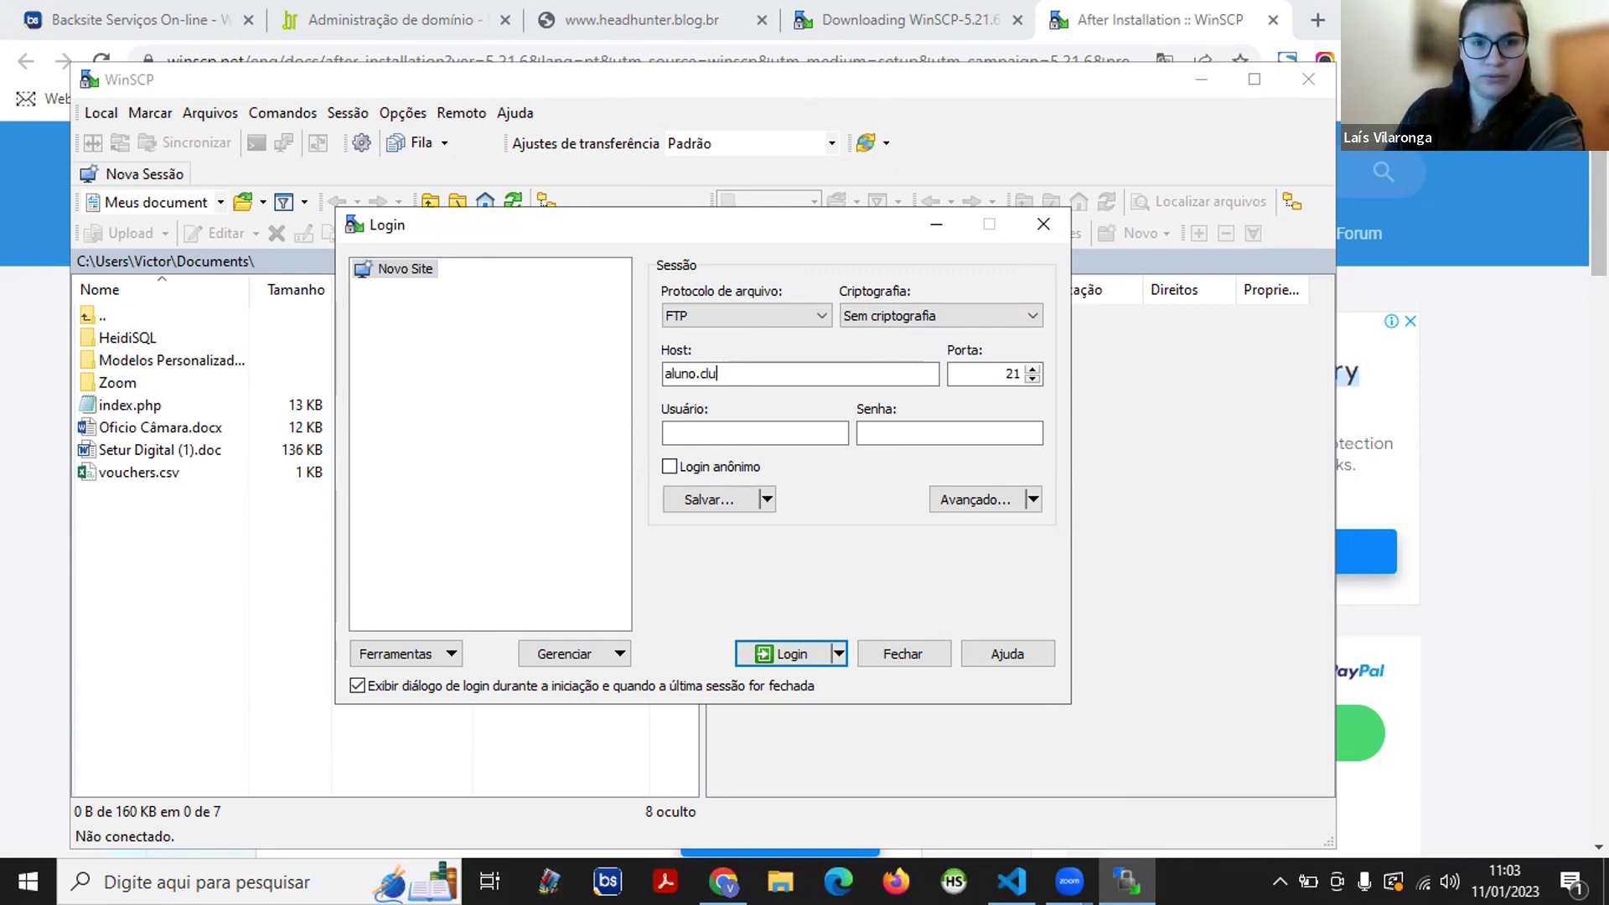
text(b)
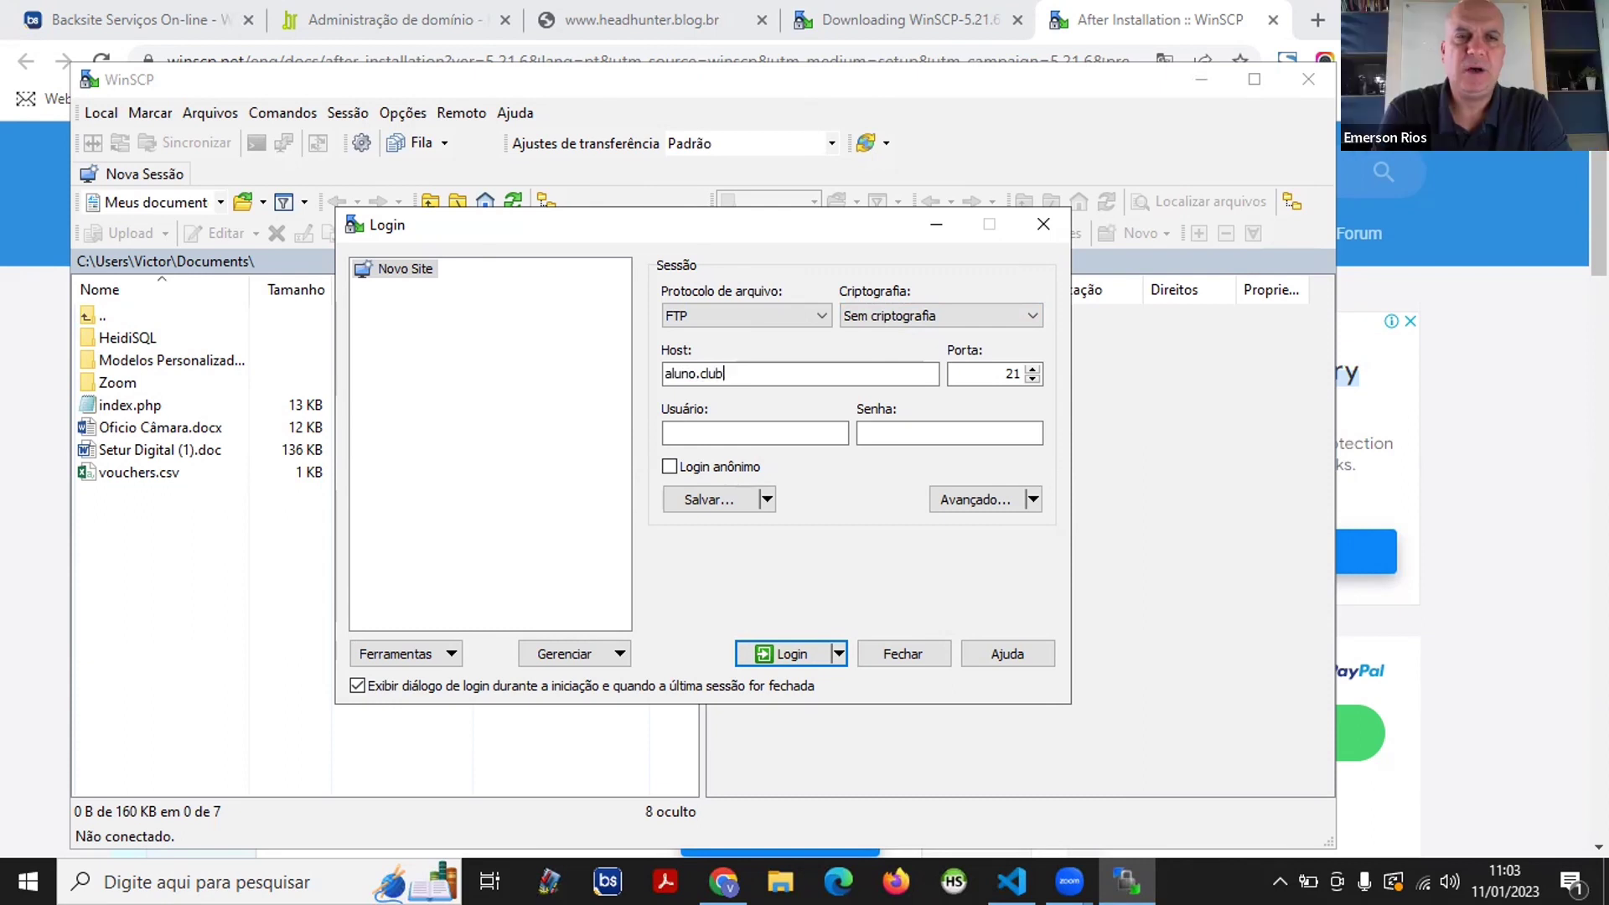
text(einterne)
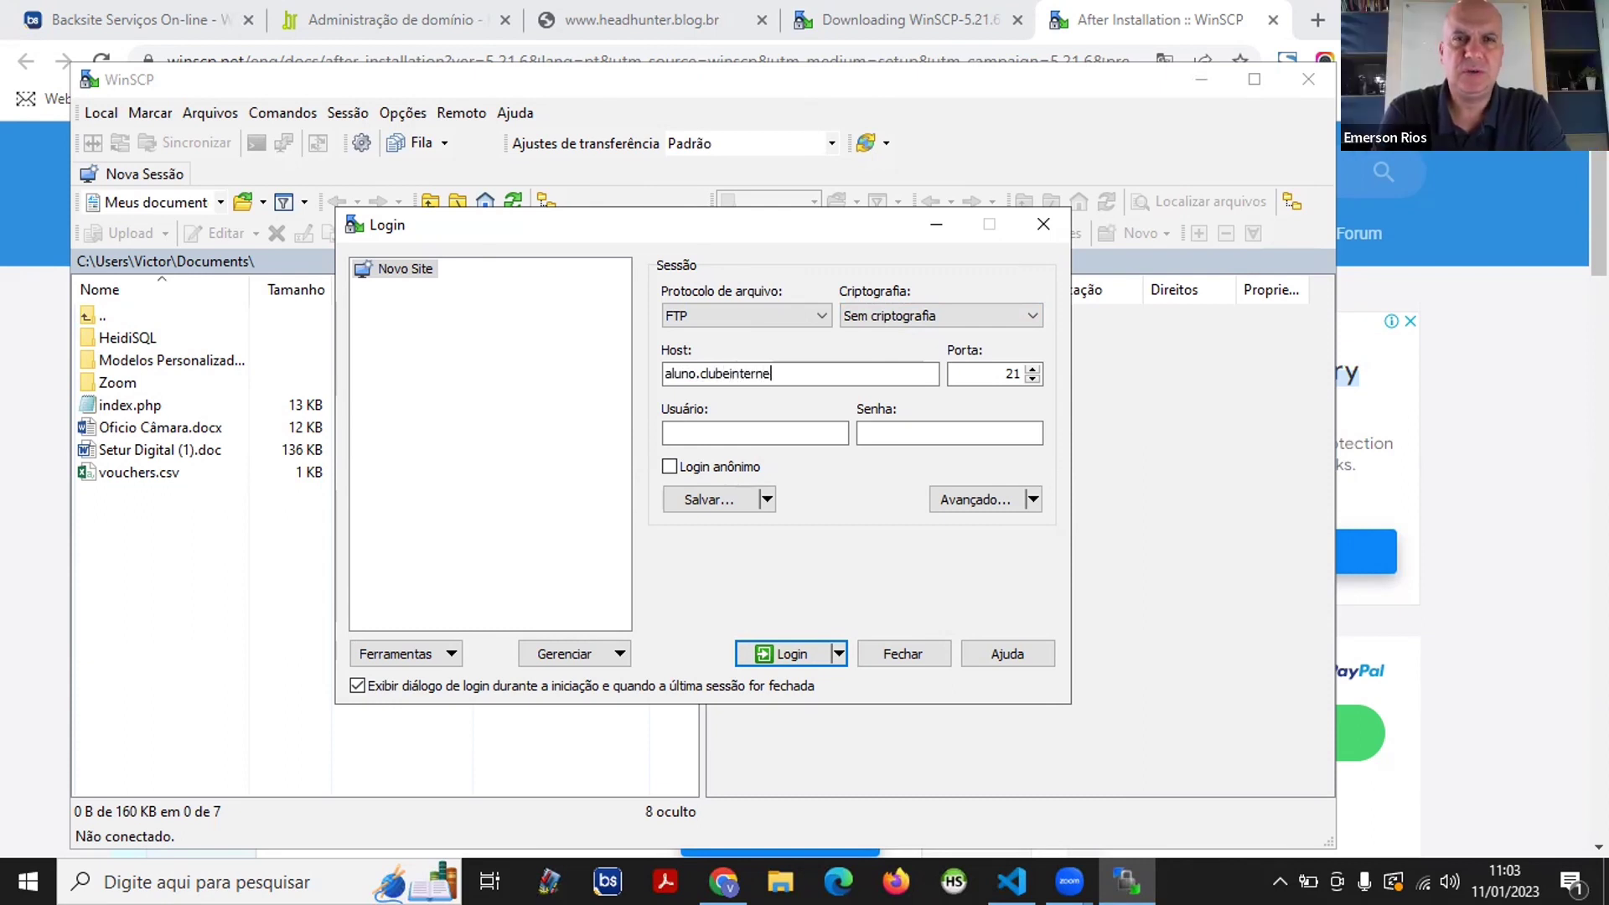
text(t.com.br)
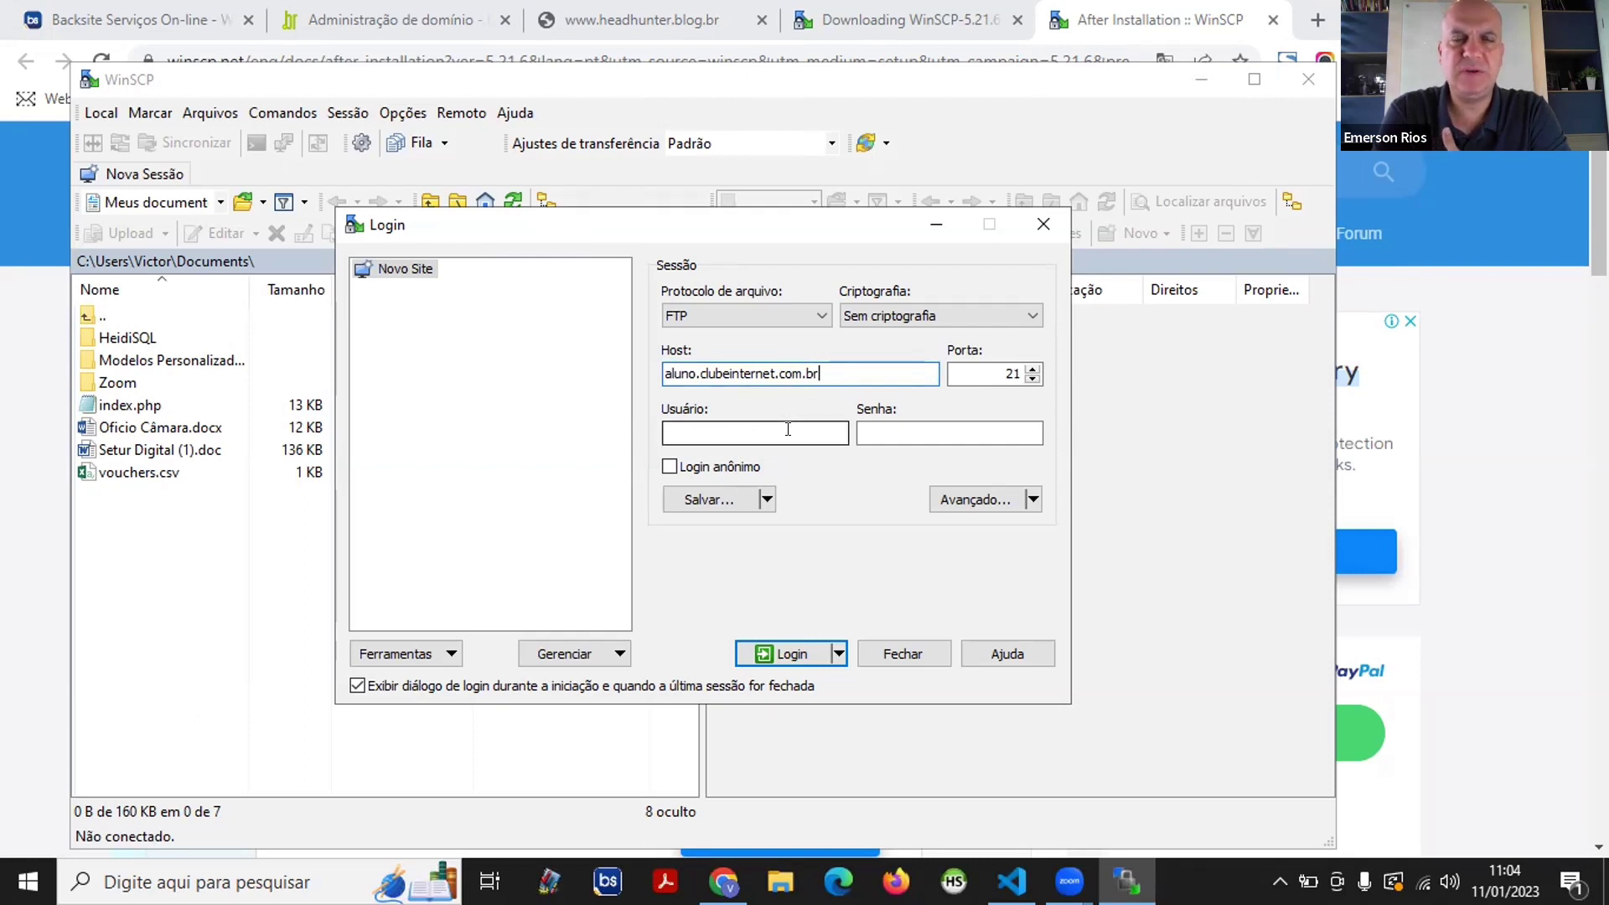
- Enter the hosting account's FTP user name and password
click(788, 429)
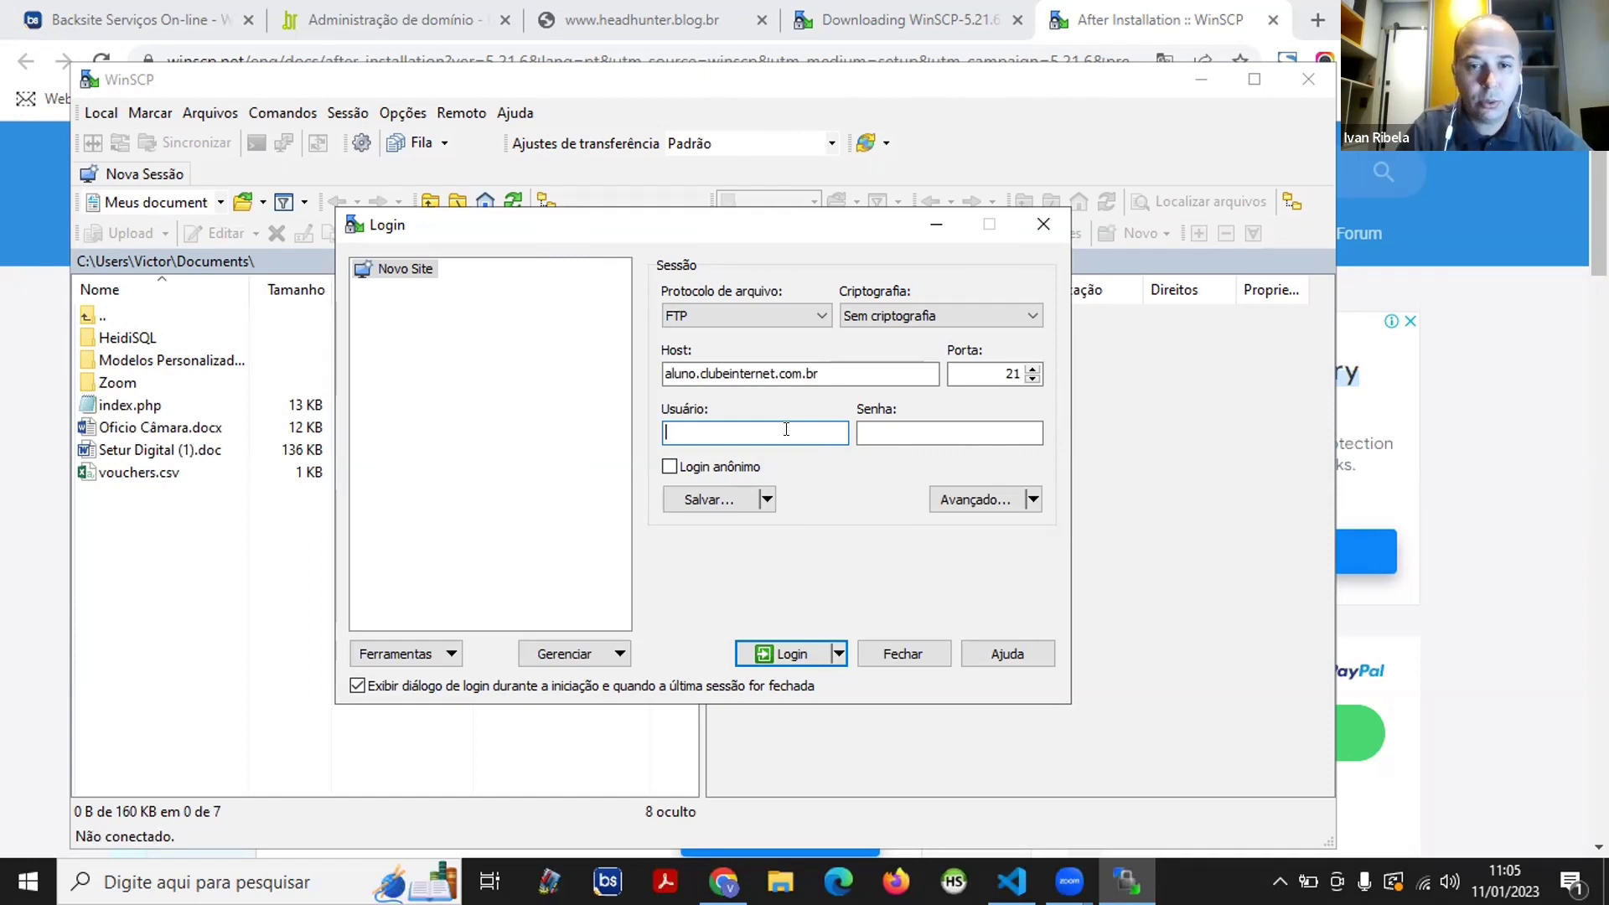
text(headhunter)
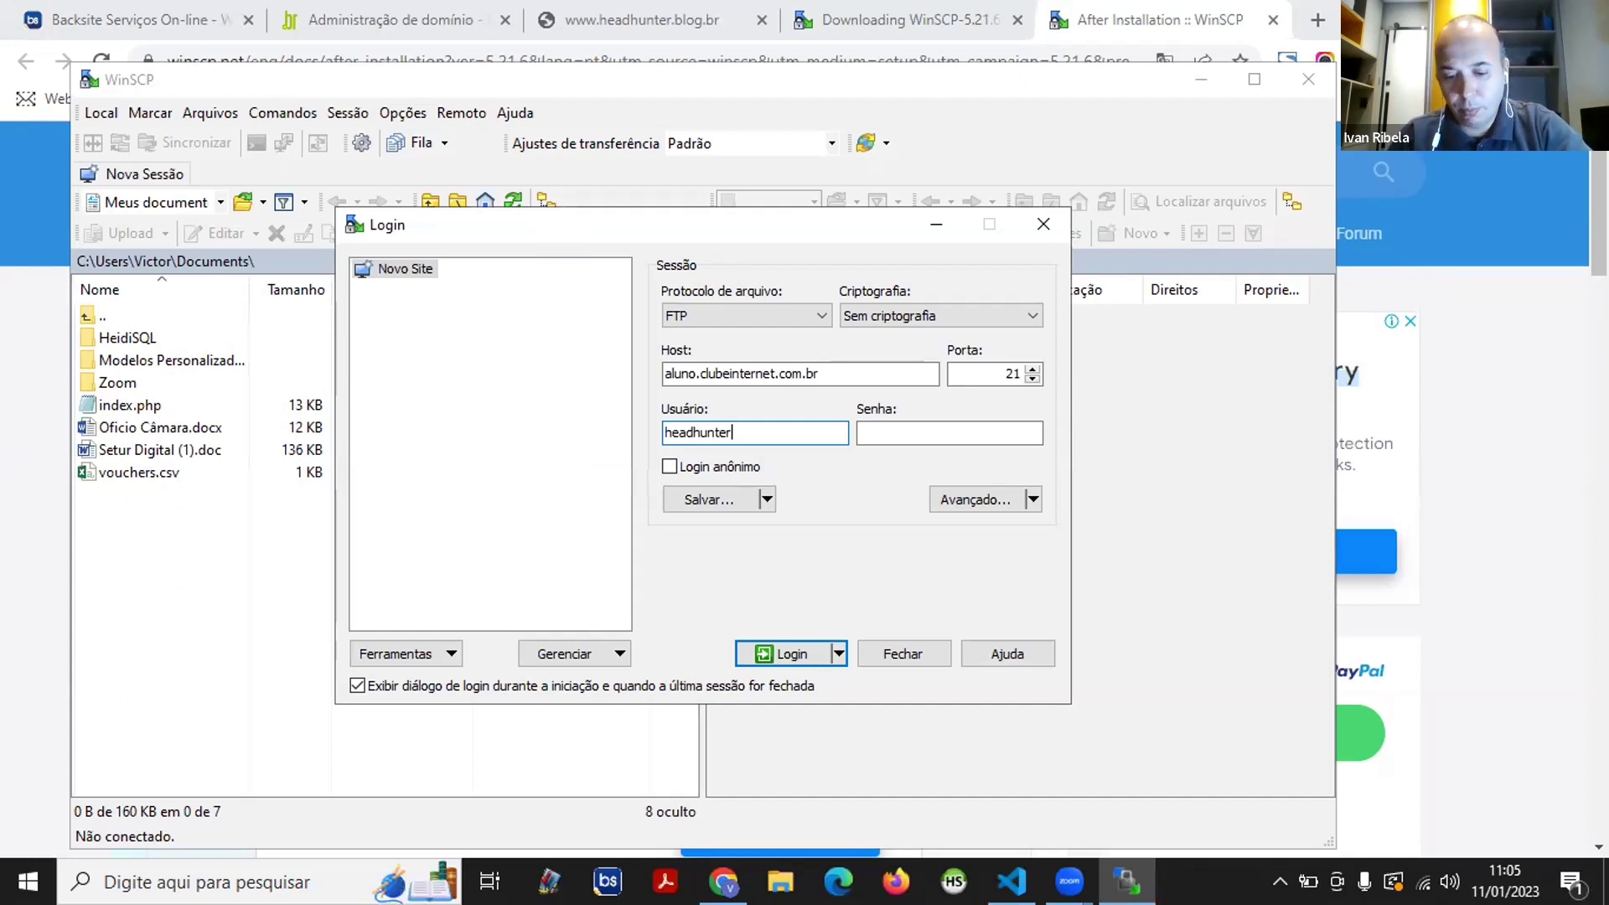
text(_)
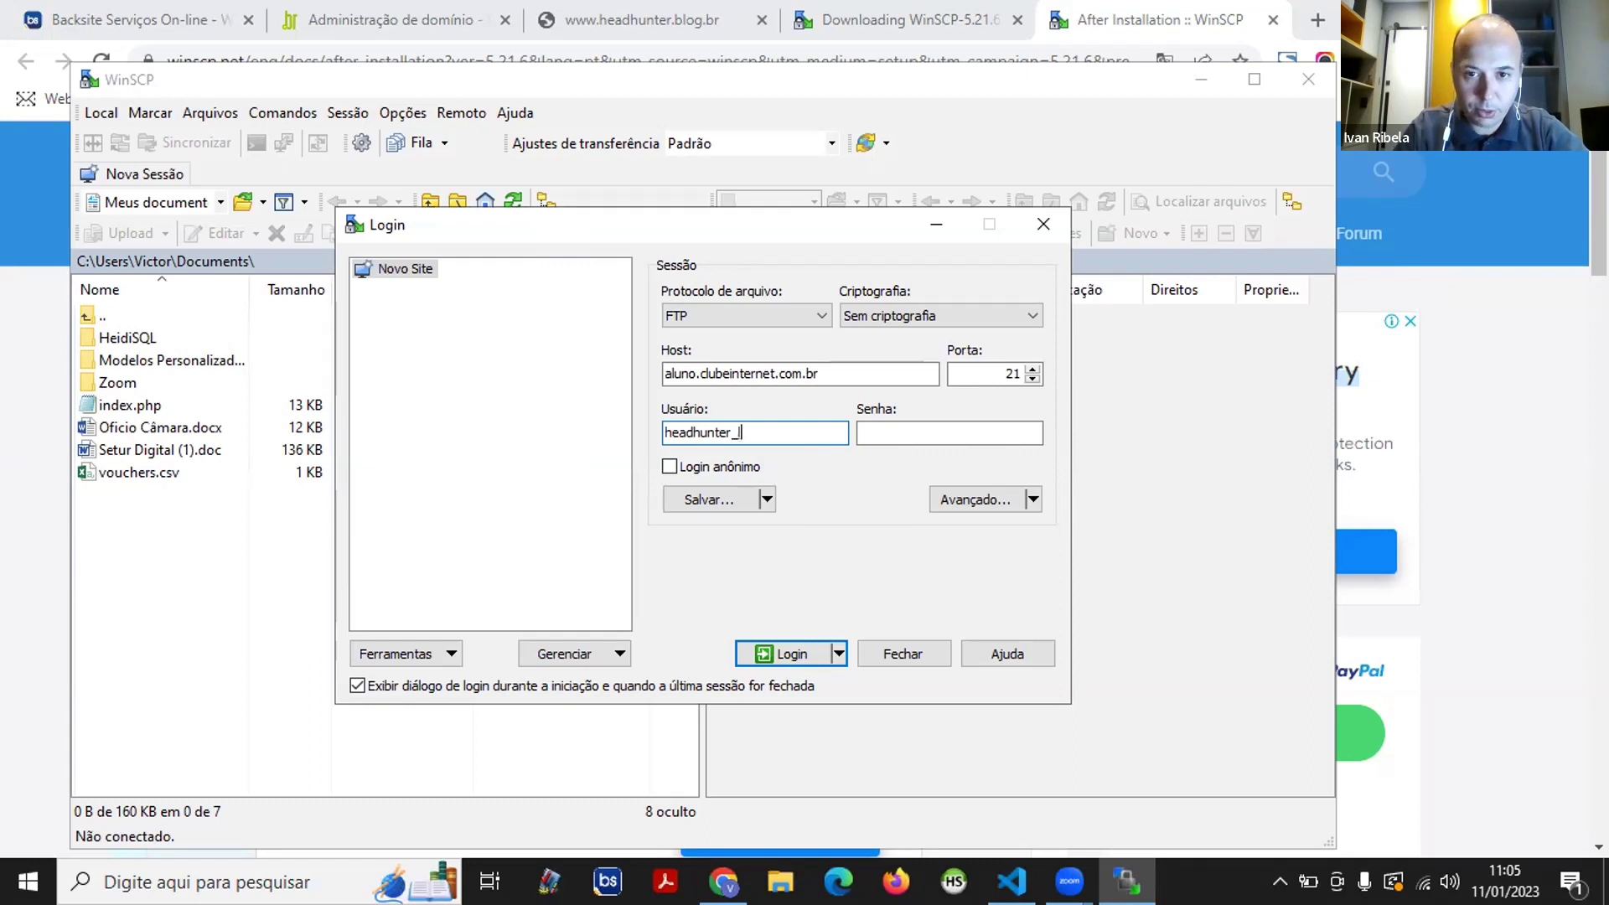
text(blog)
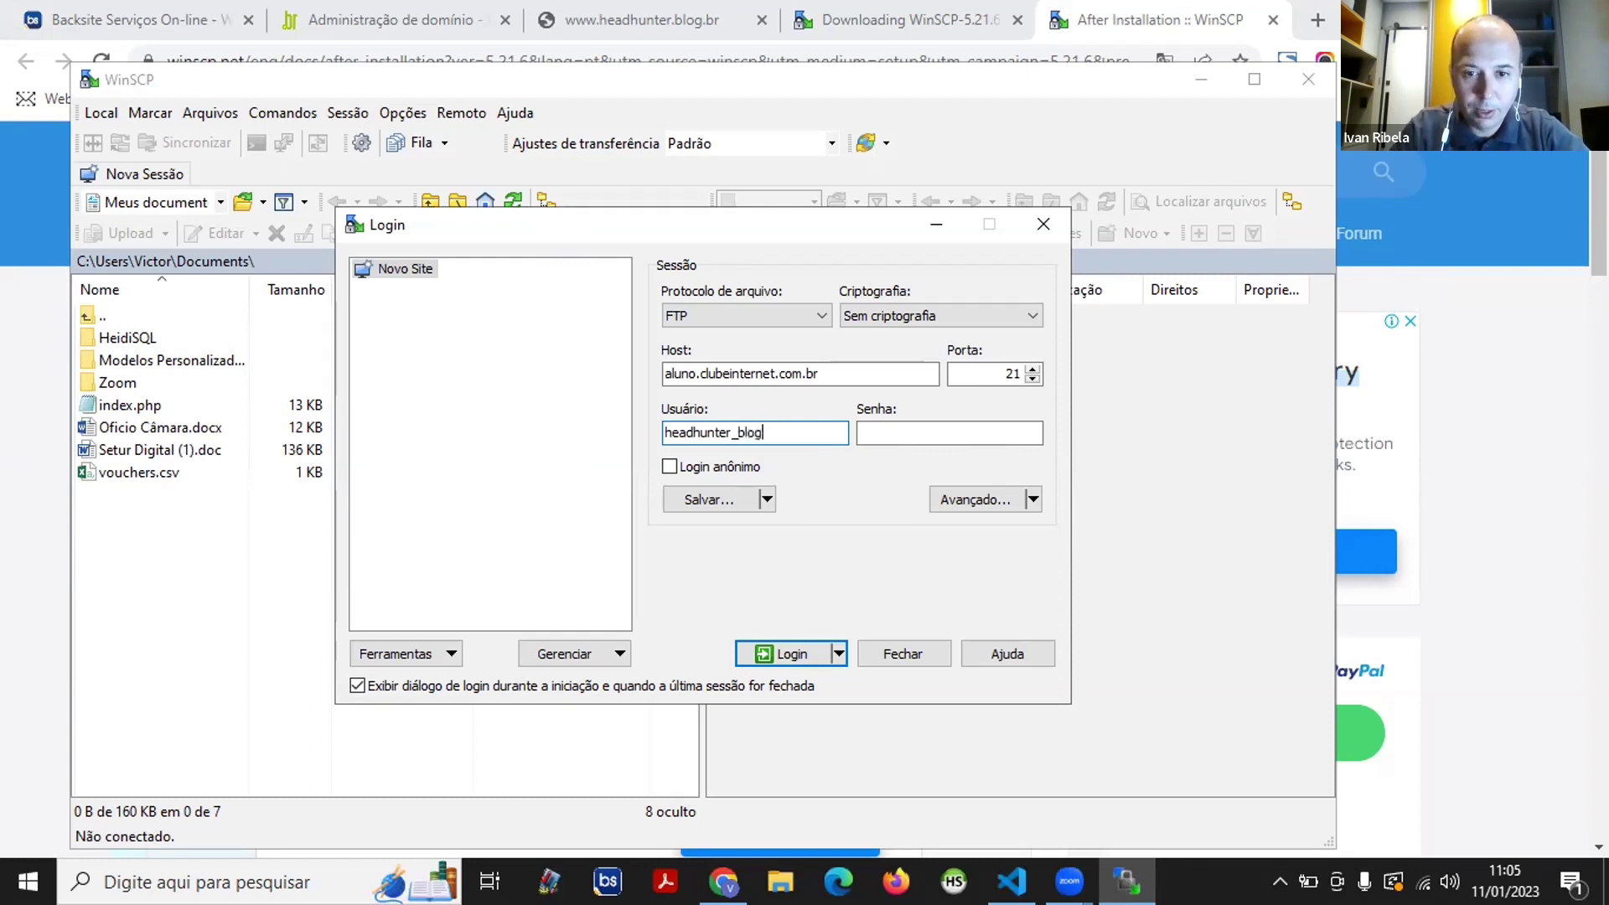
text(_)
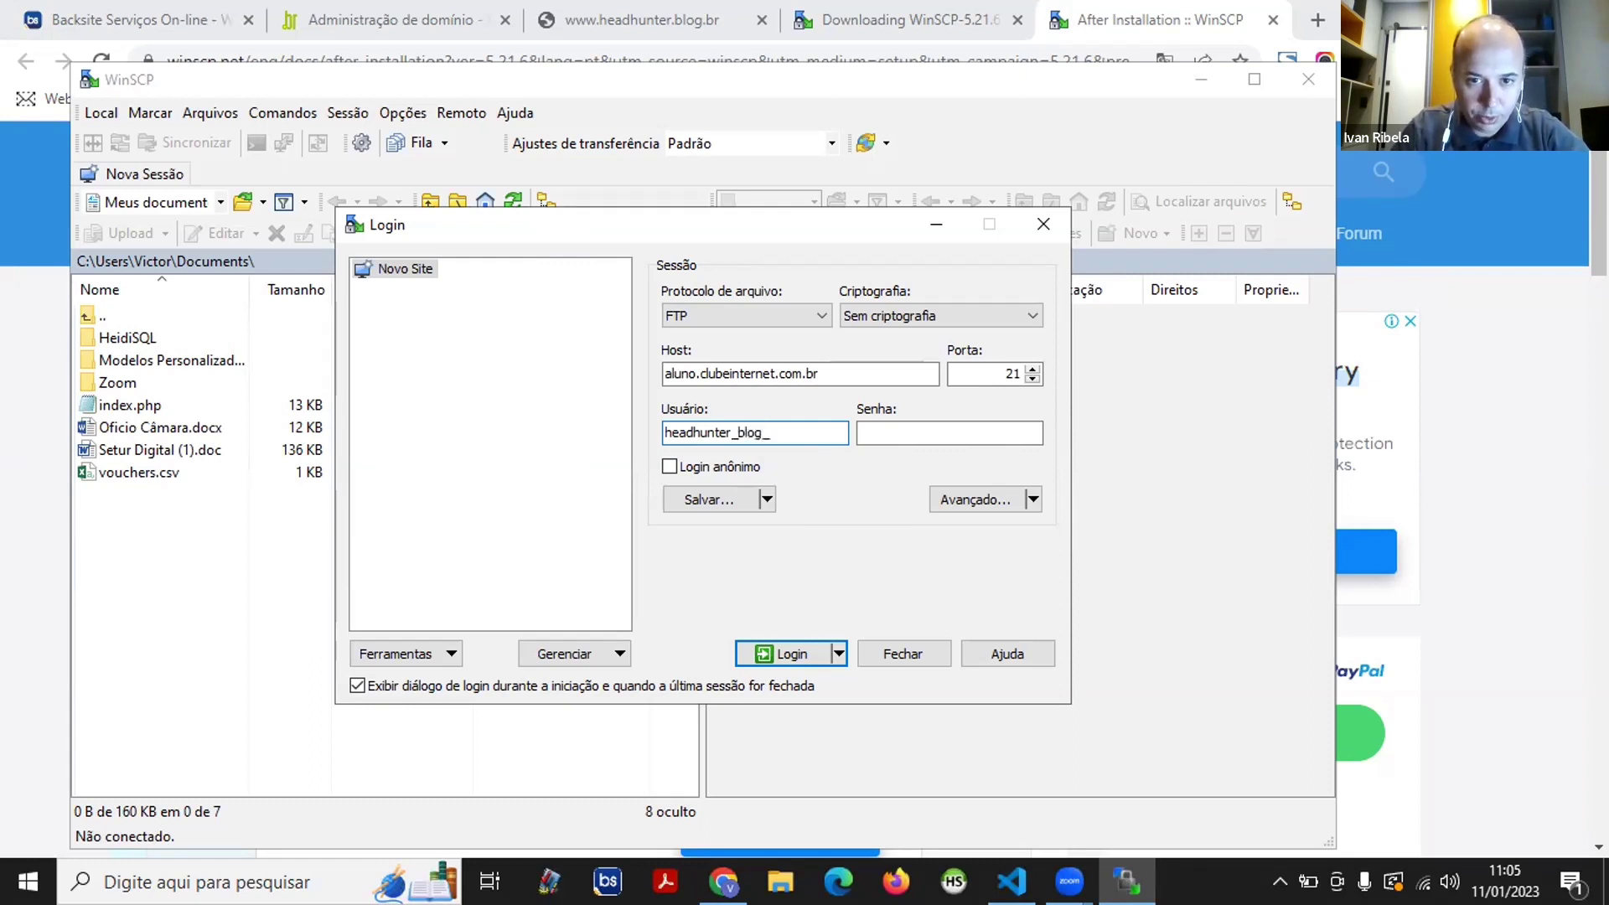
text(br)
key(Tab)
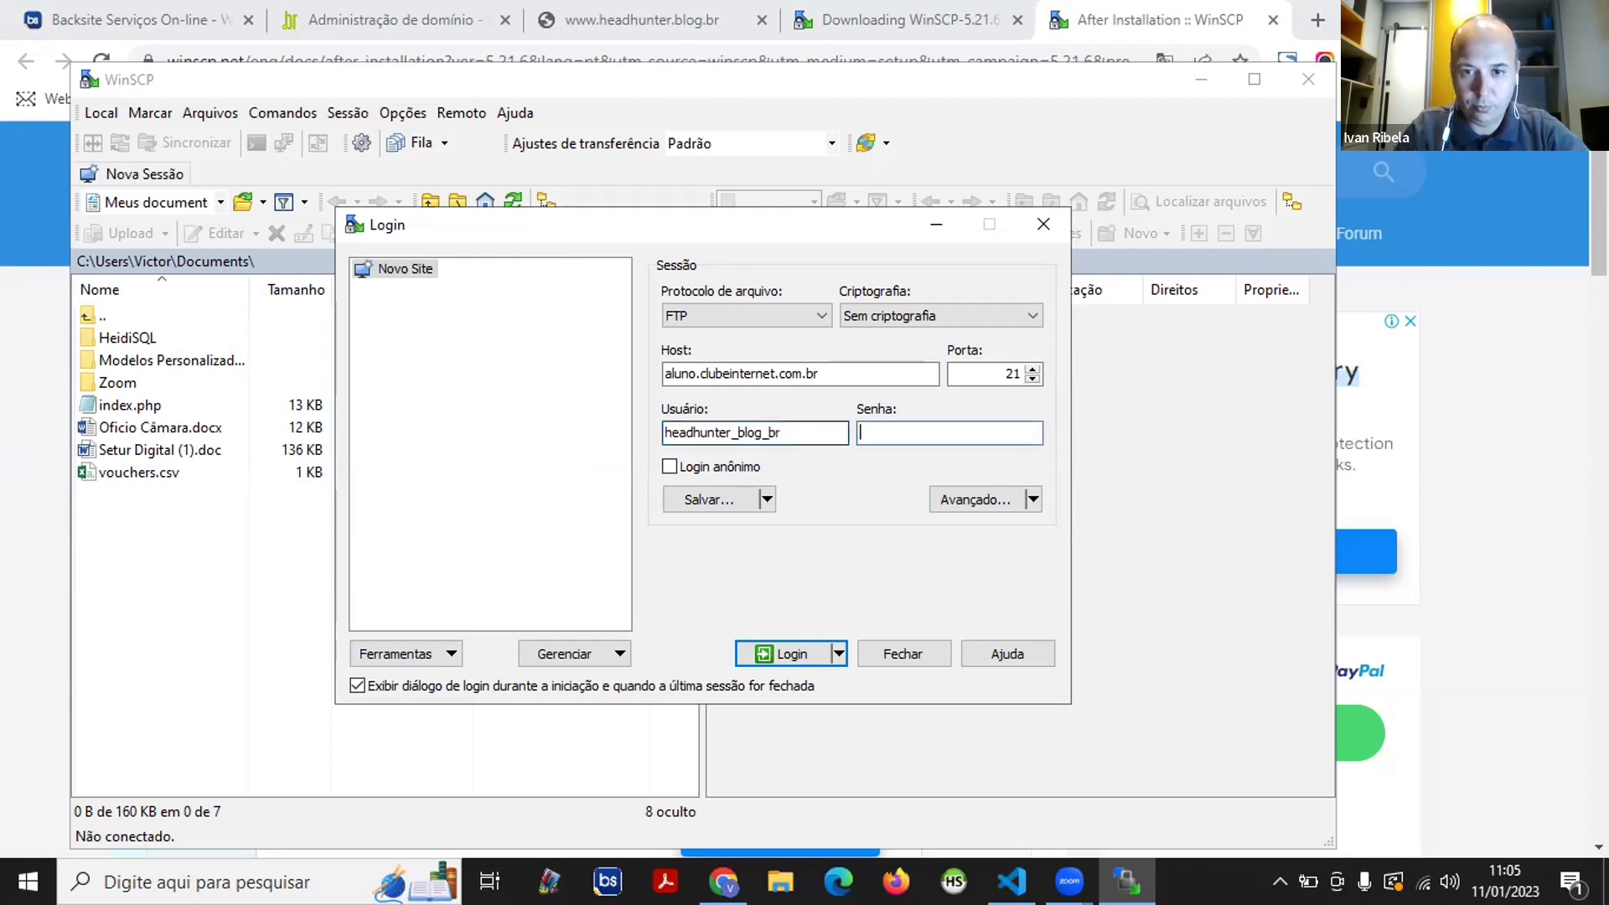
text(****)
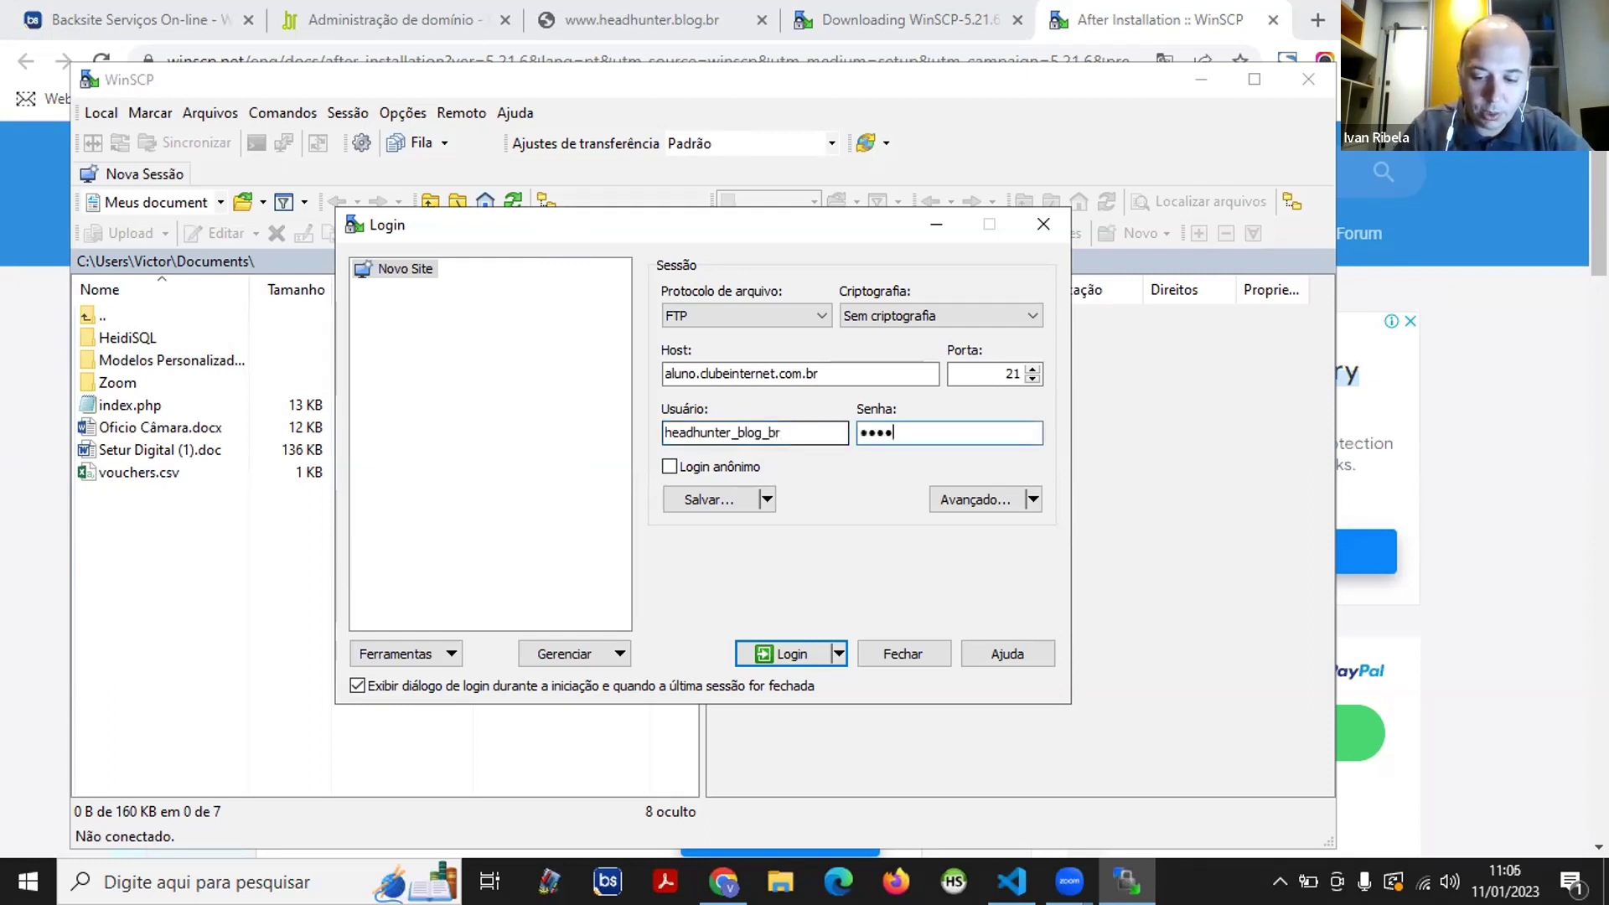
text(********)
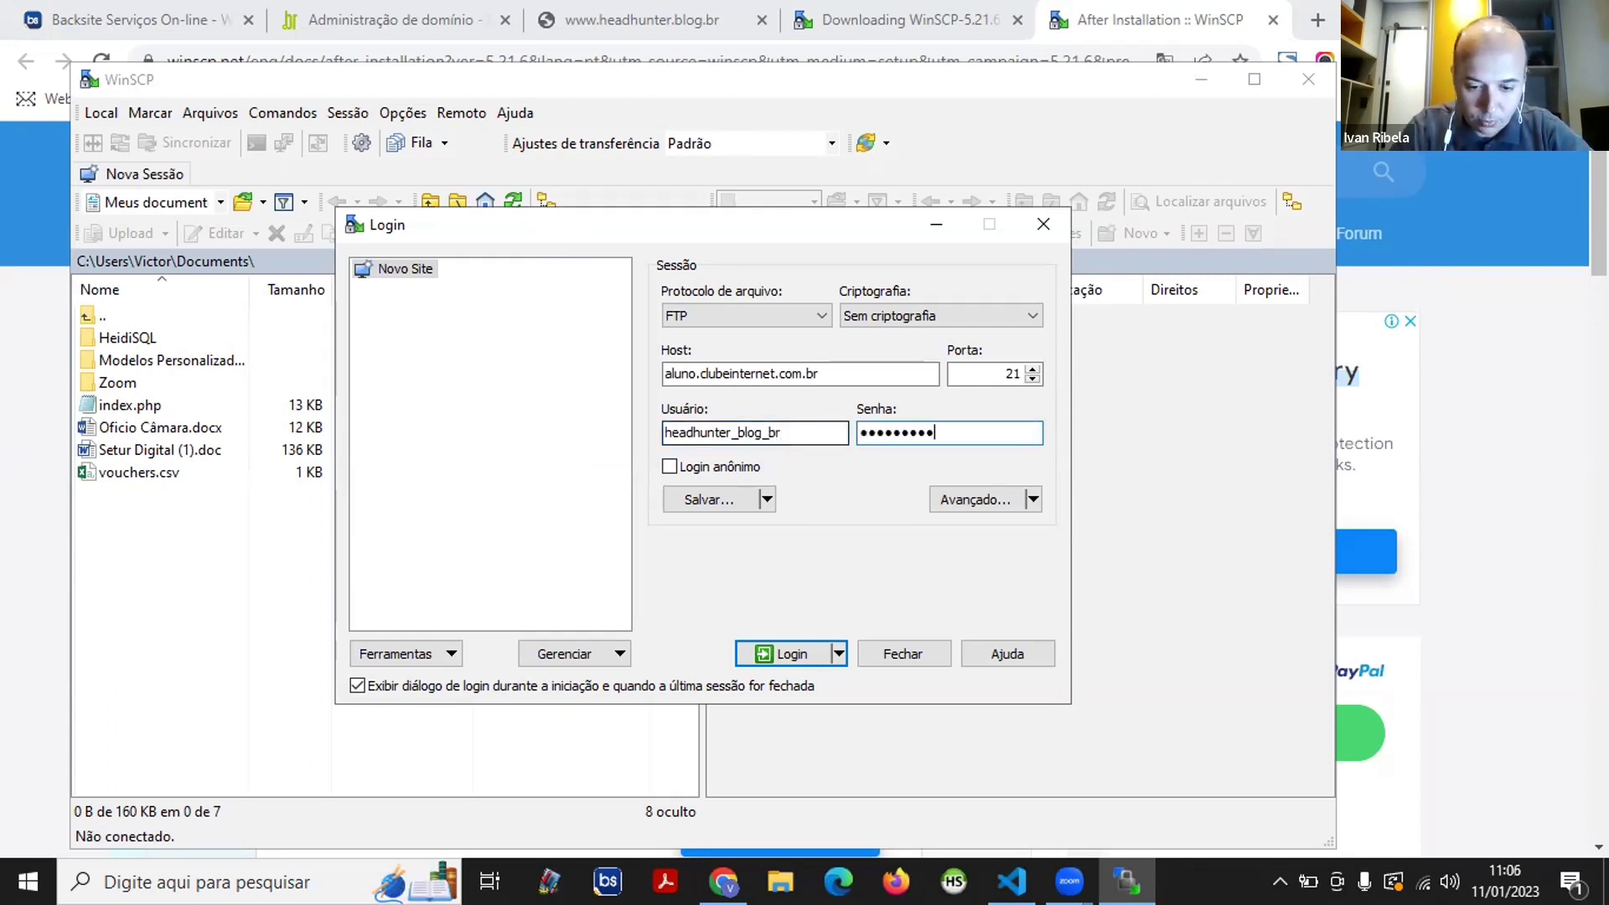
text(**)
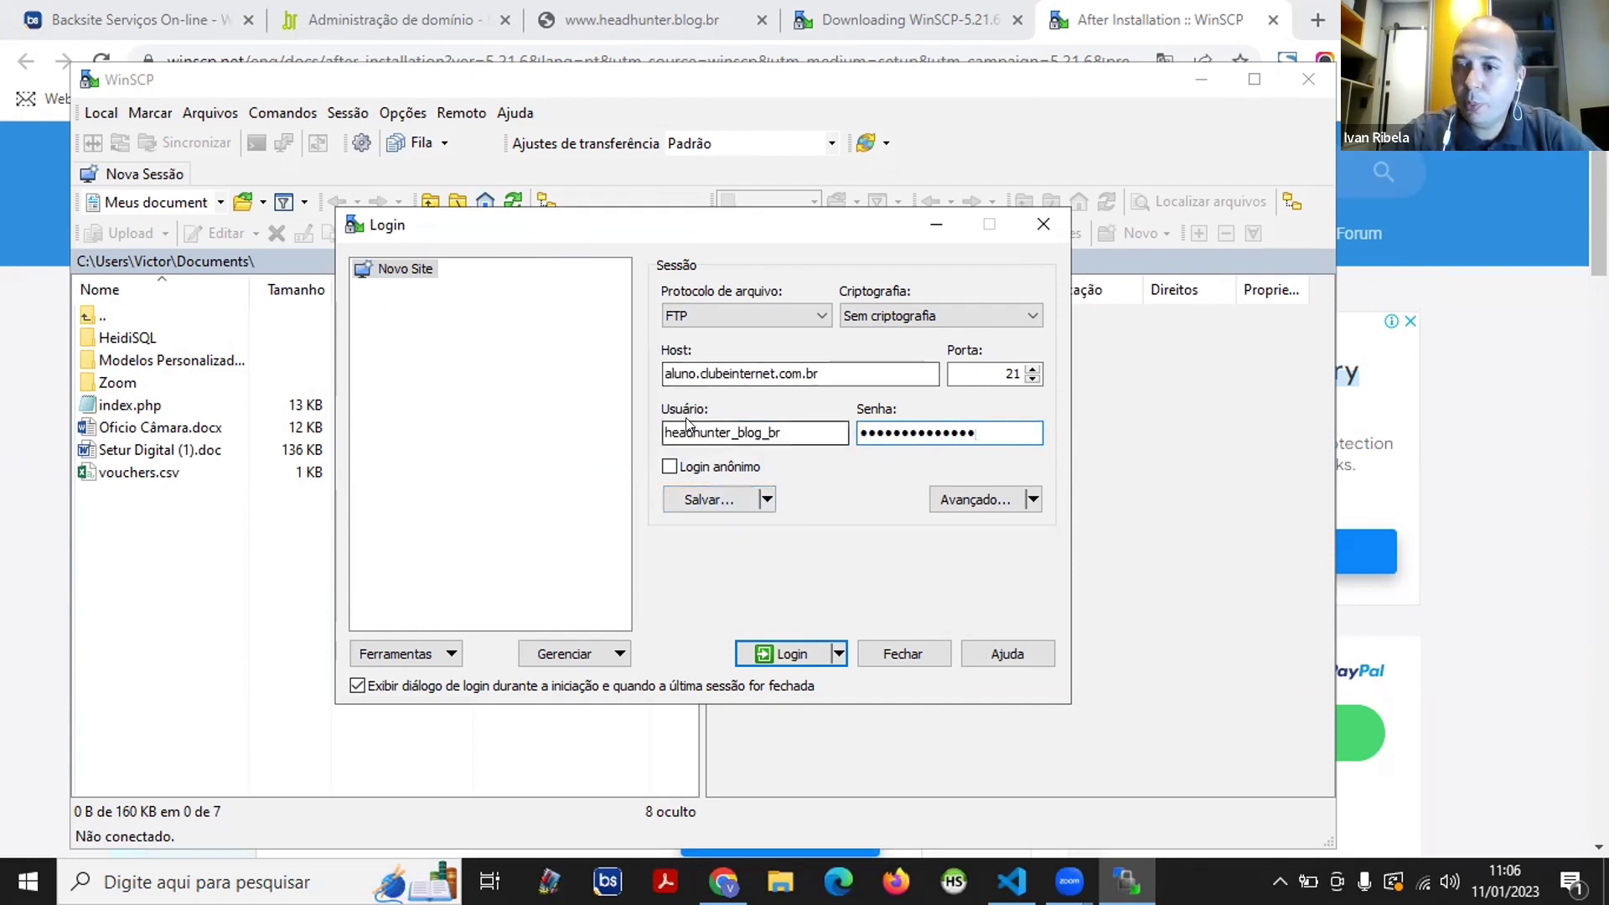
- Save the aluno.clubeinternet.com.br FTP connection as a site under the default name, without storing the password
click(712, 500)
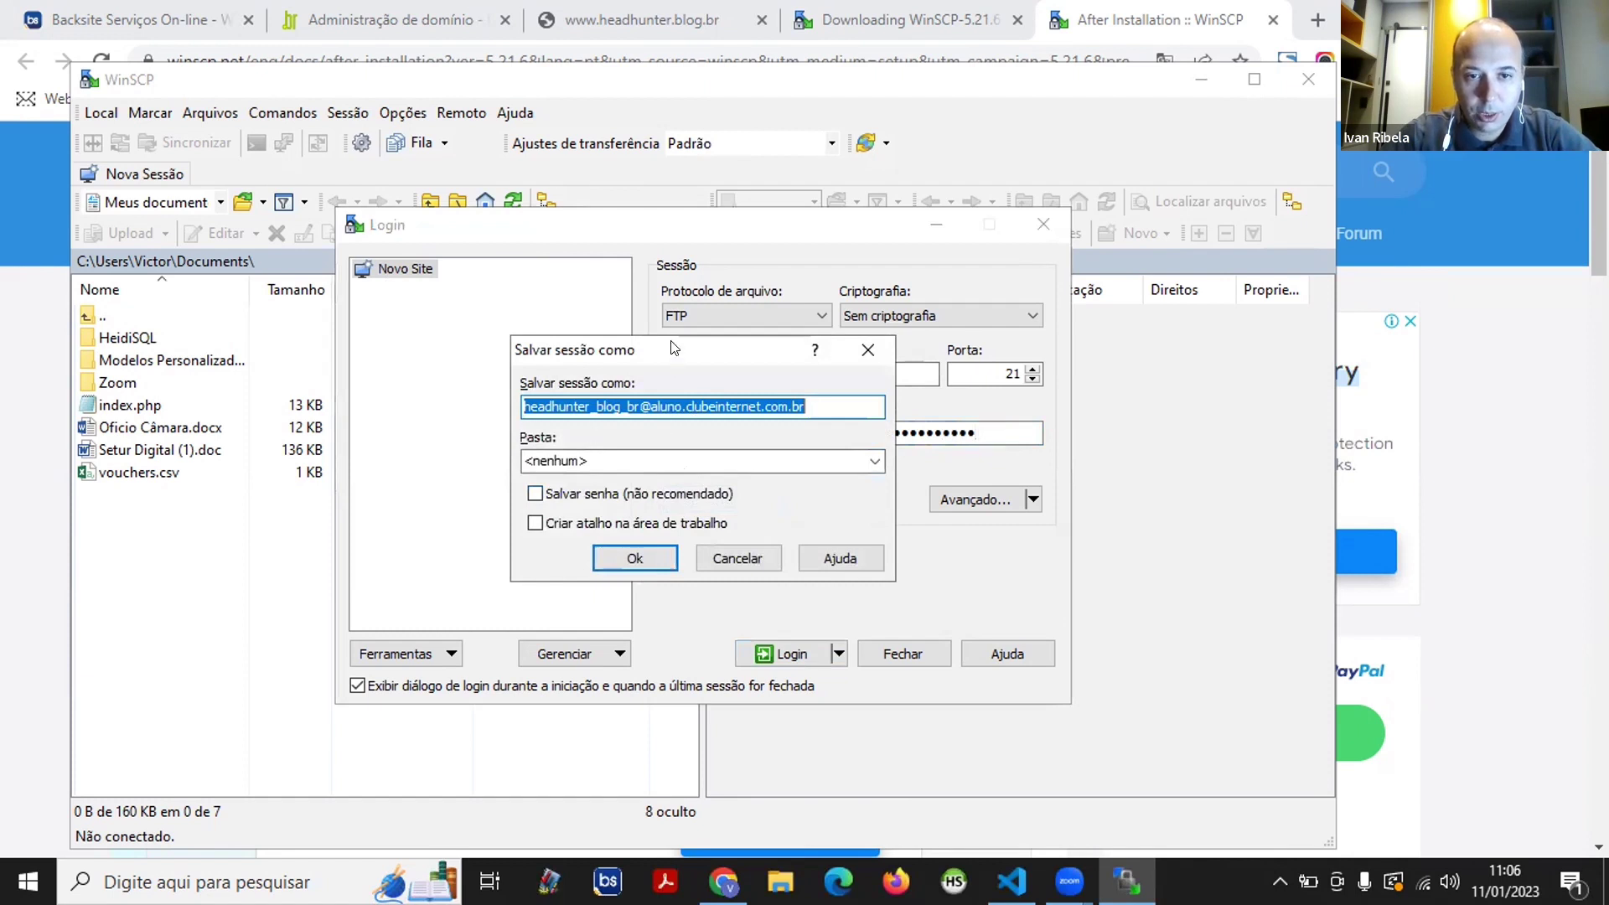
drag(674, 348, 684, 242)
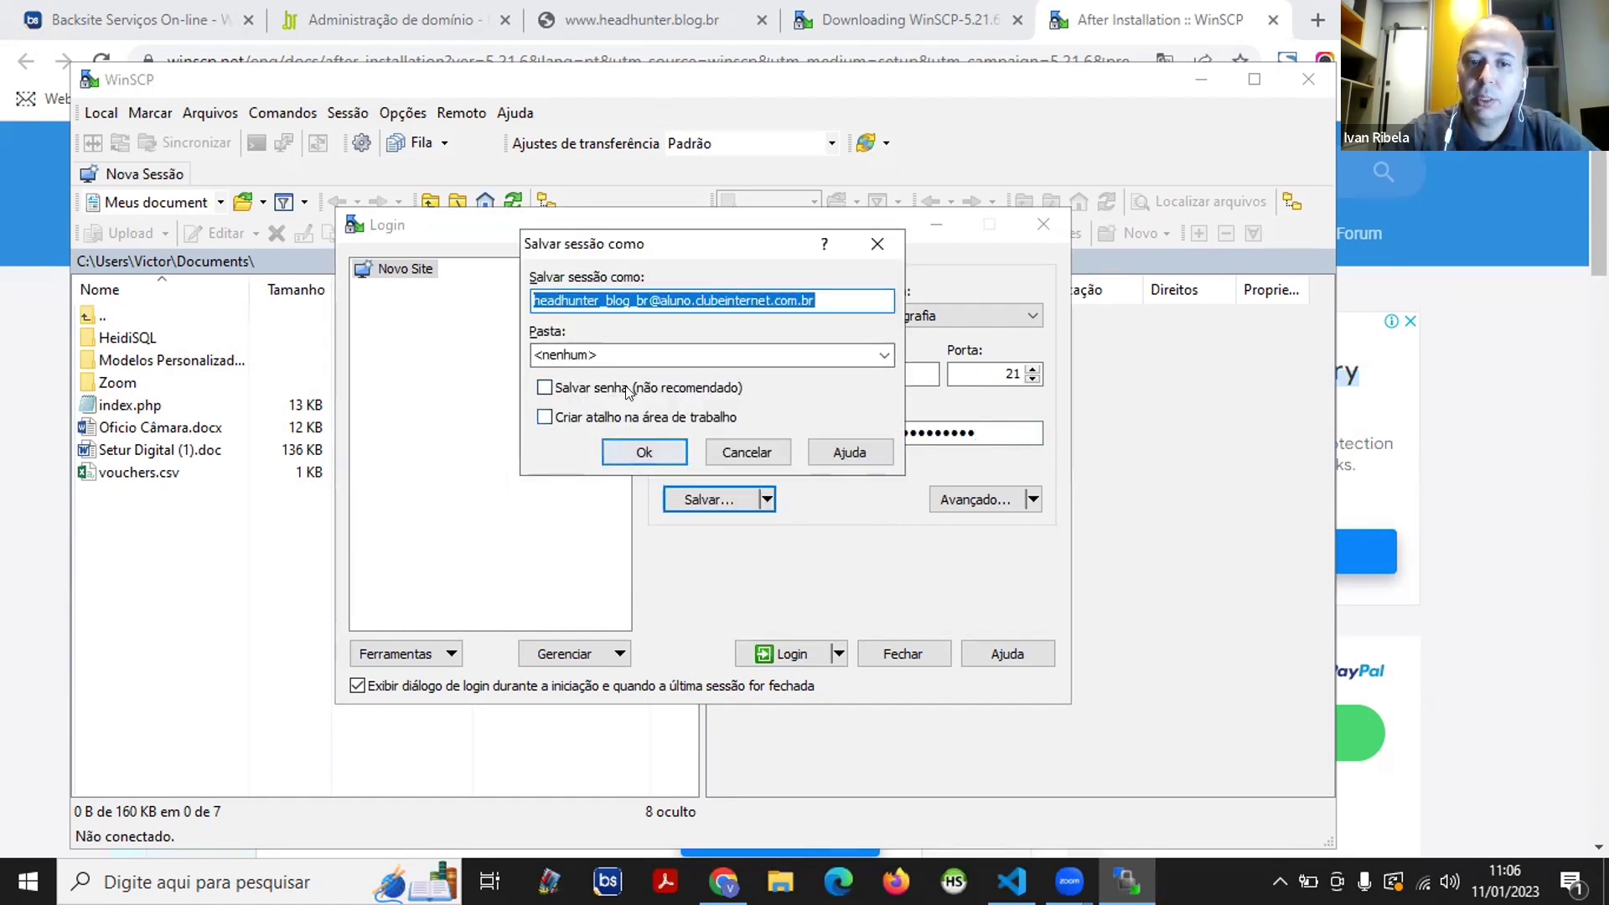
click(643, 452)
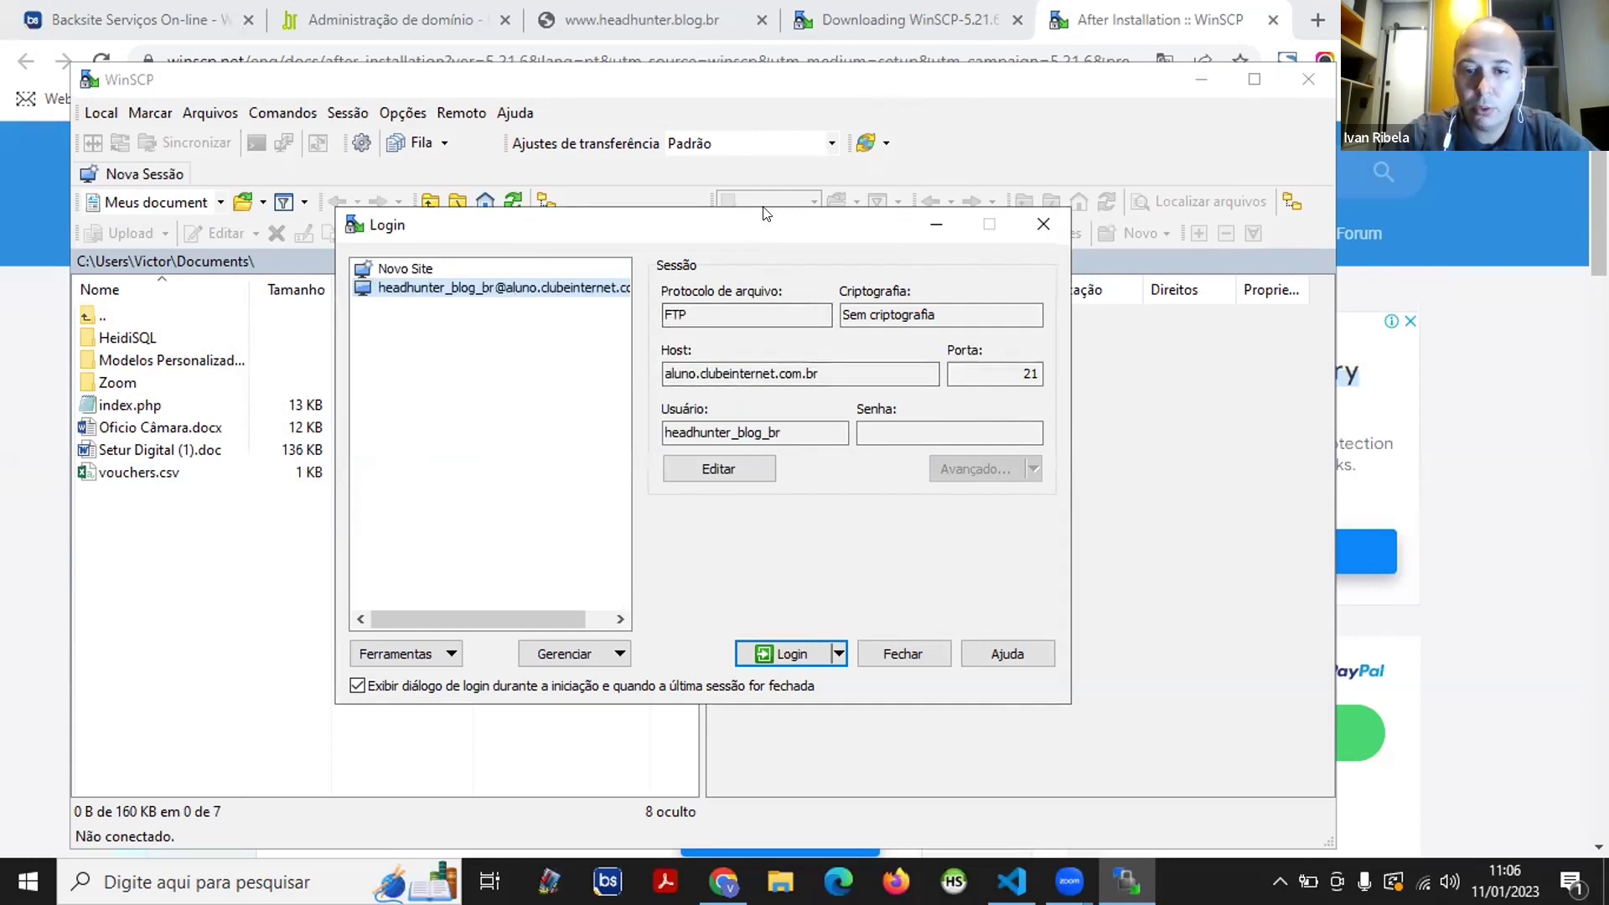
drag(764, 214, 795, 244)
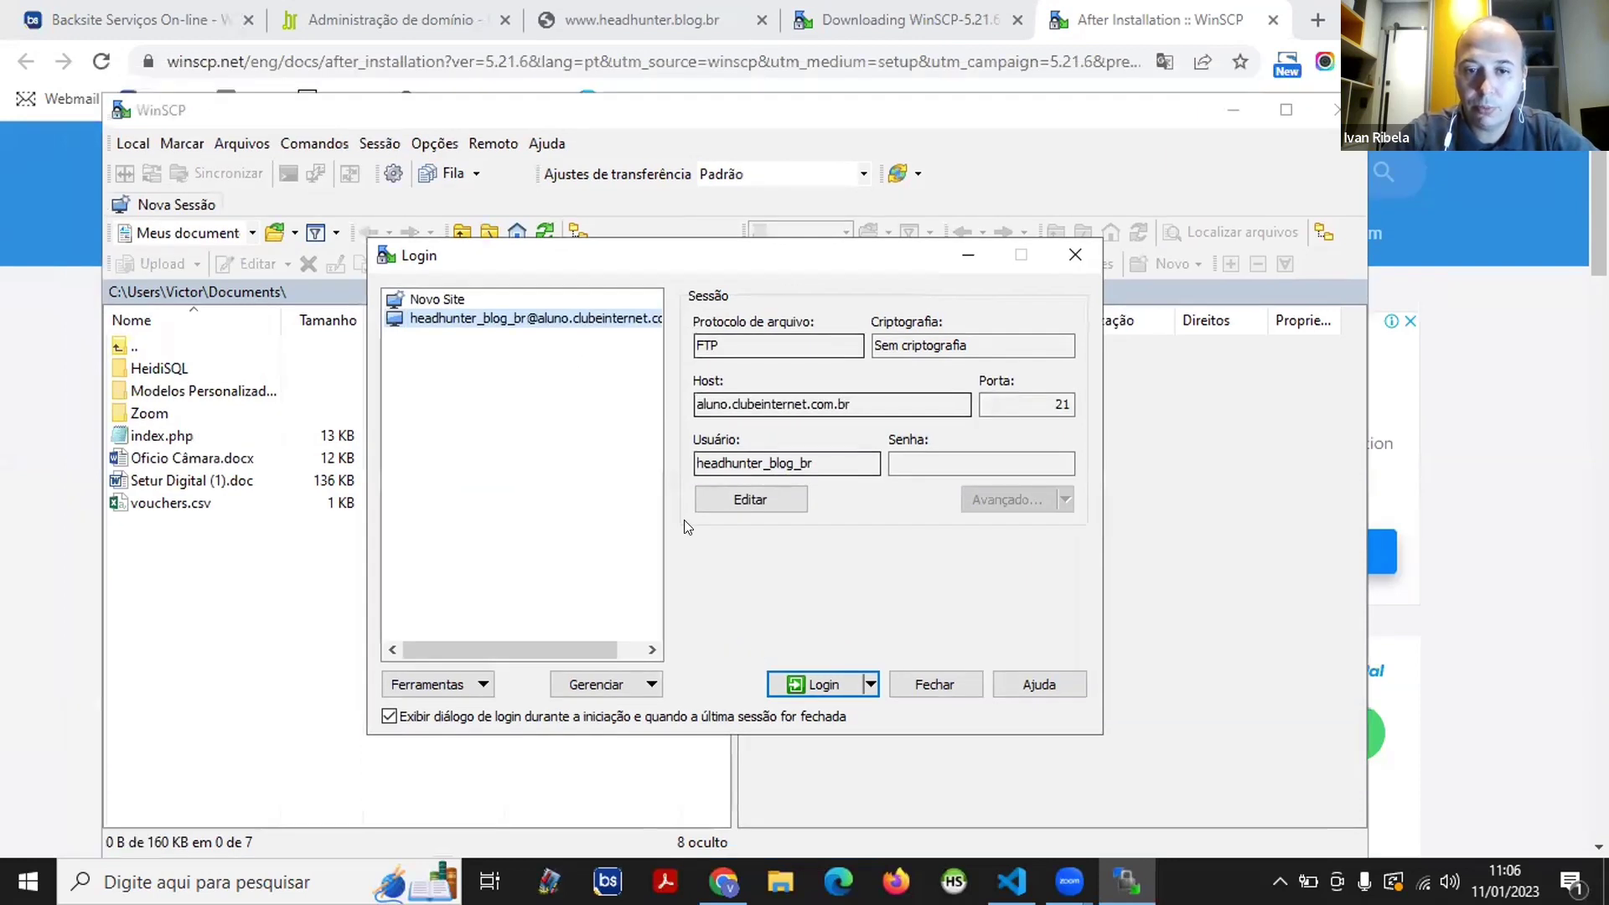
- Log in to the saved FTP site with the account password, then view headhunter.blog.br showing Tecnoponta
click(821, 684)
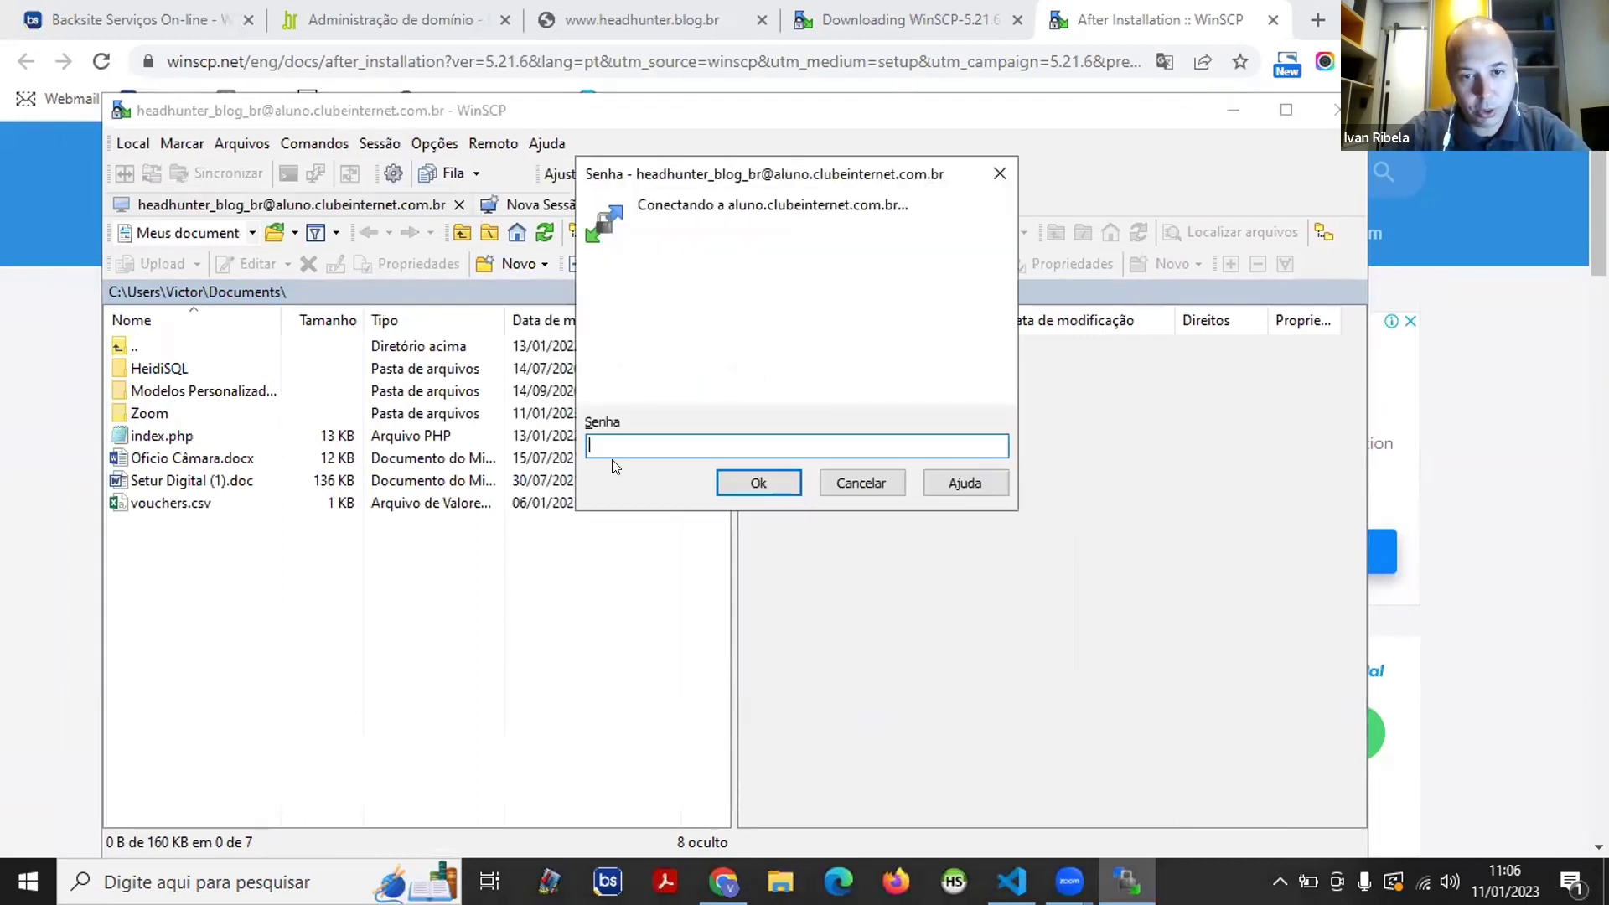
text(••••••••)
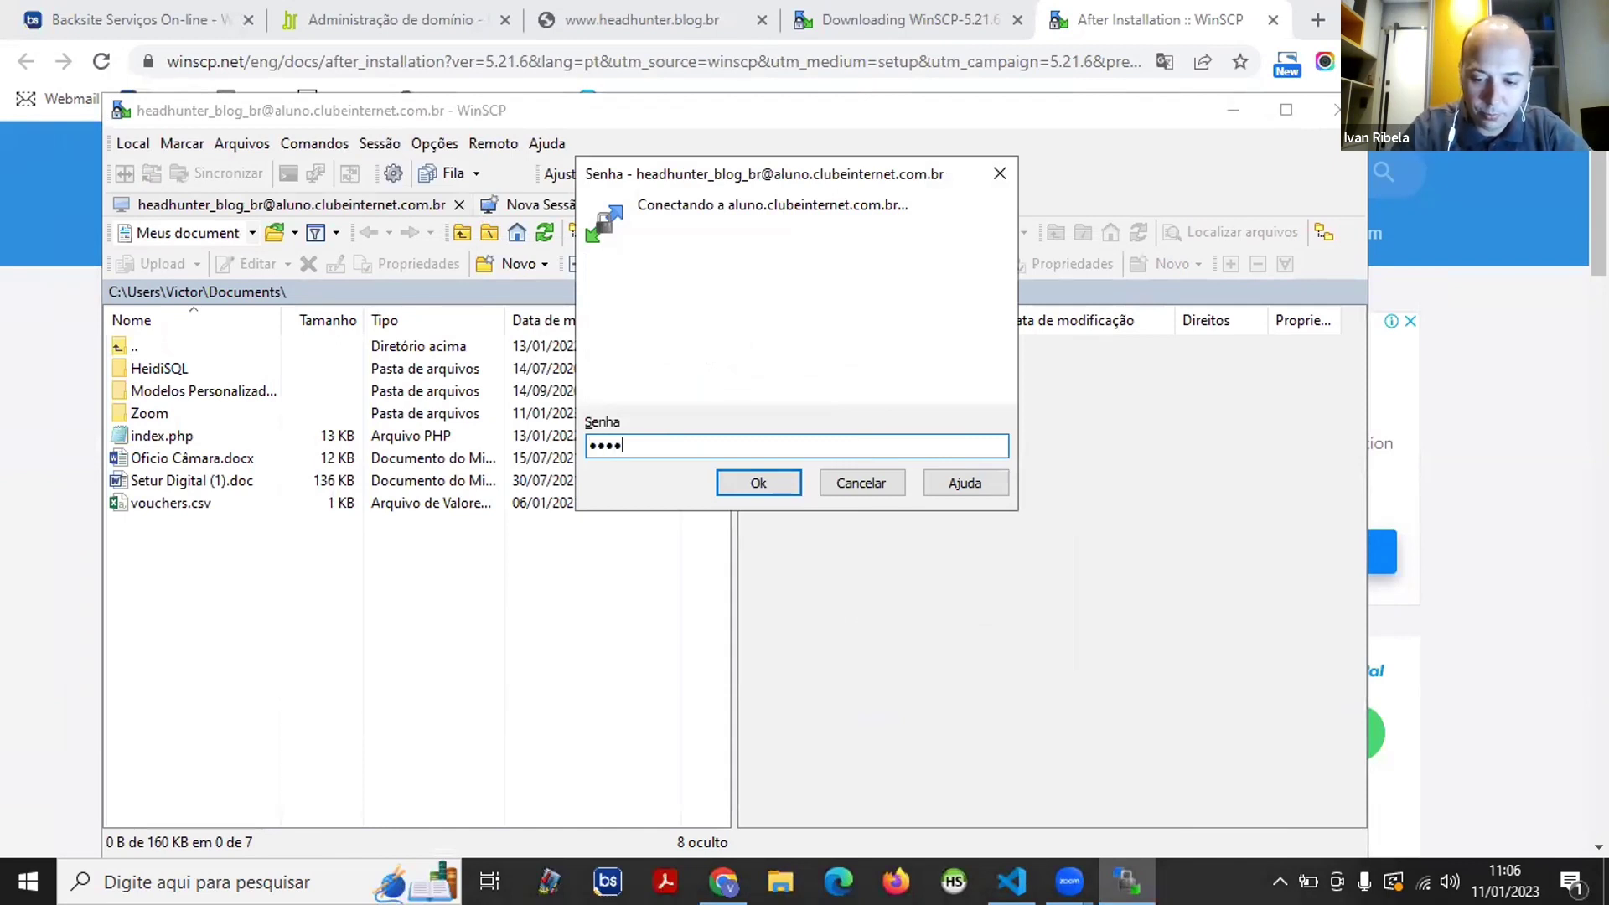
text(••••••)
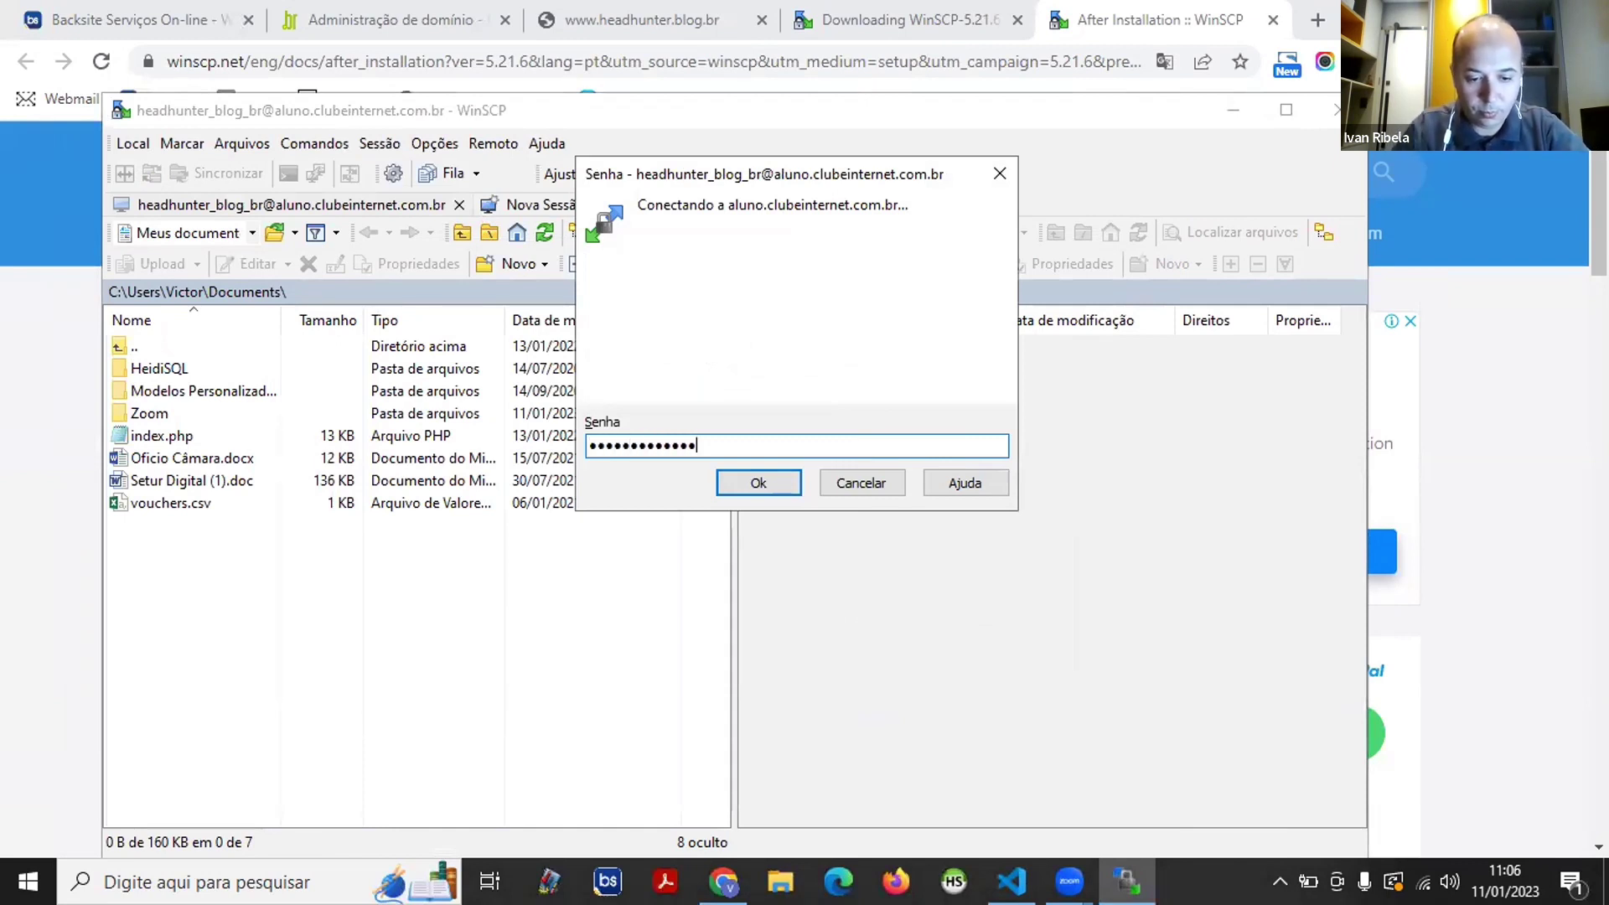
key(Return)
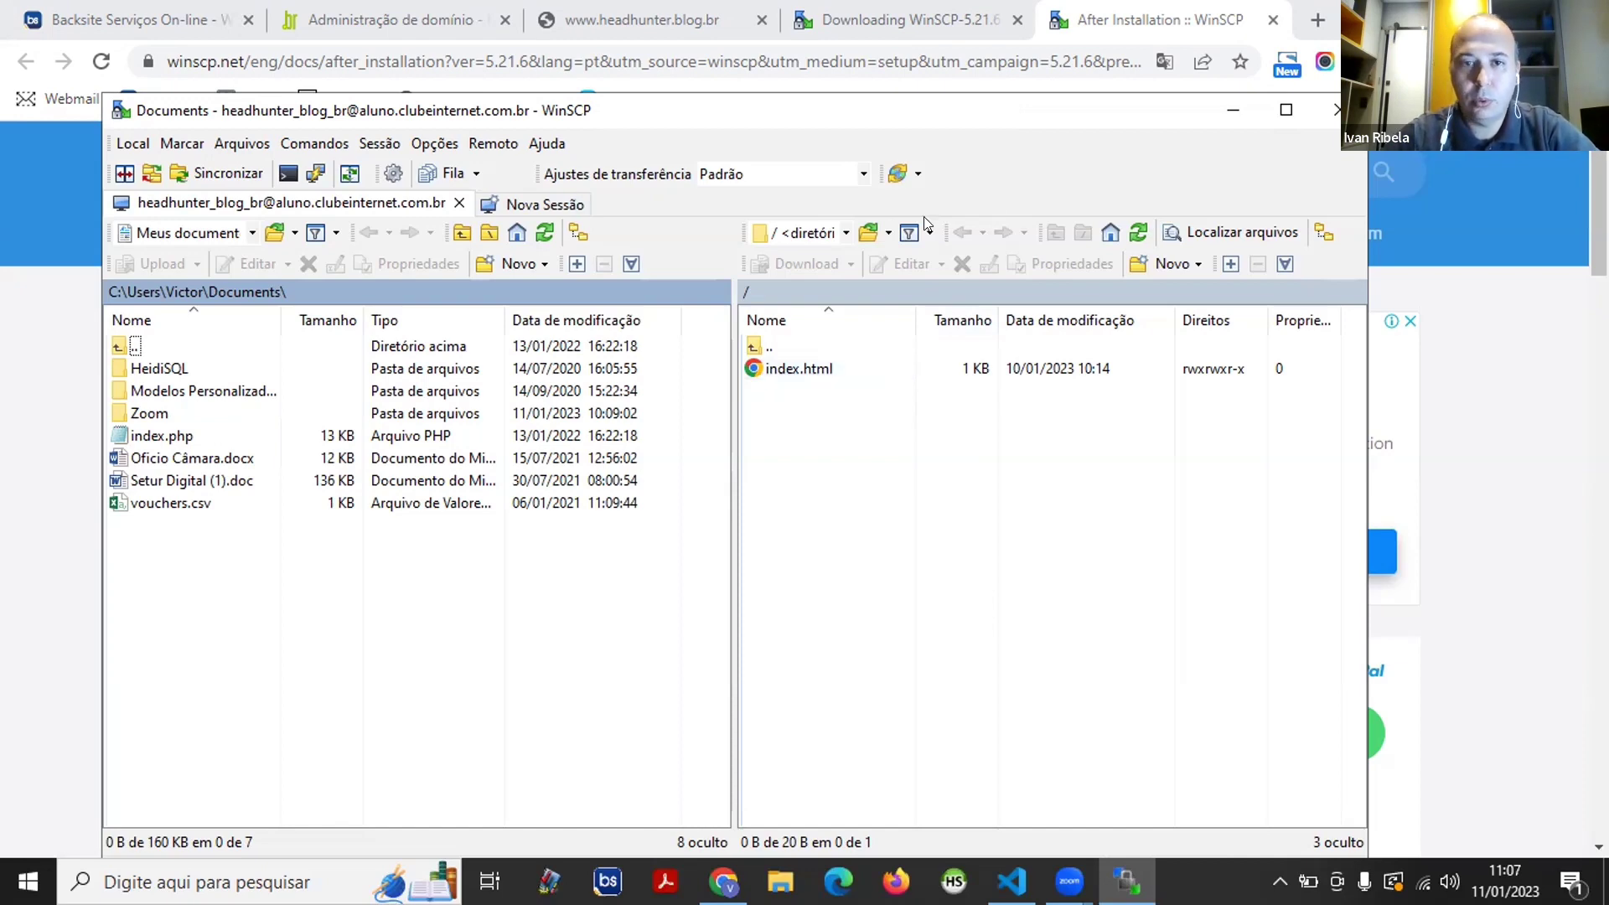
click(645, 17)
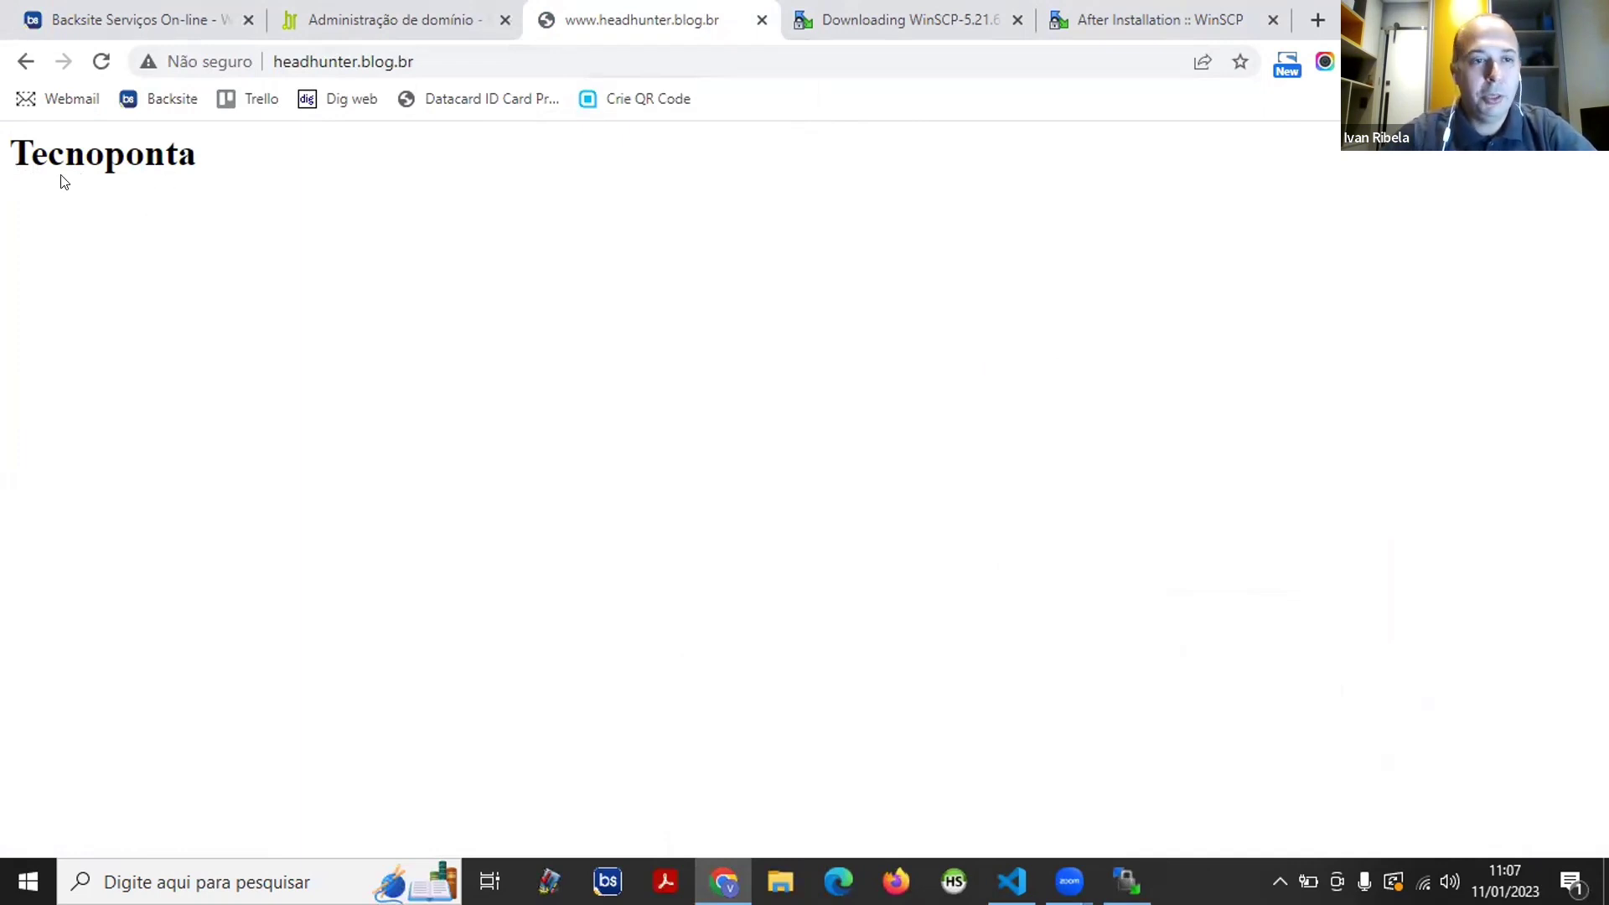
- Highlight and deselect the Tecnoponta heading on the live page, then return to WinSCP
drag(13, 152, 266, 144)
click(143, 163)
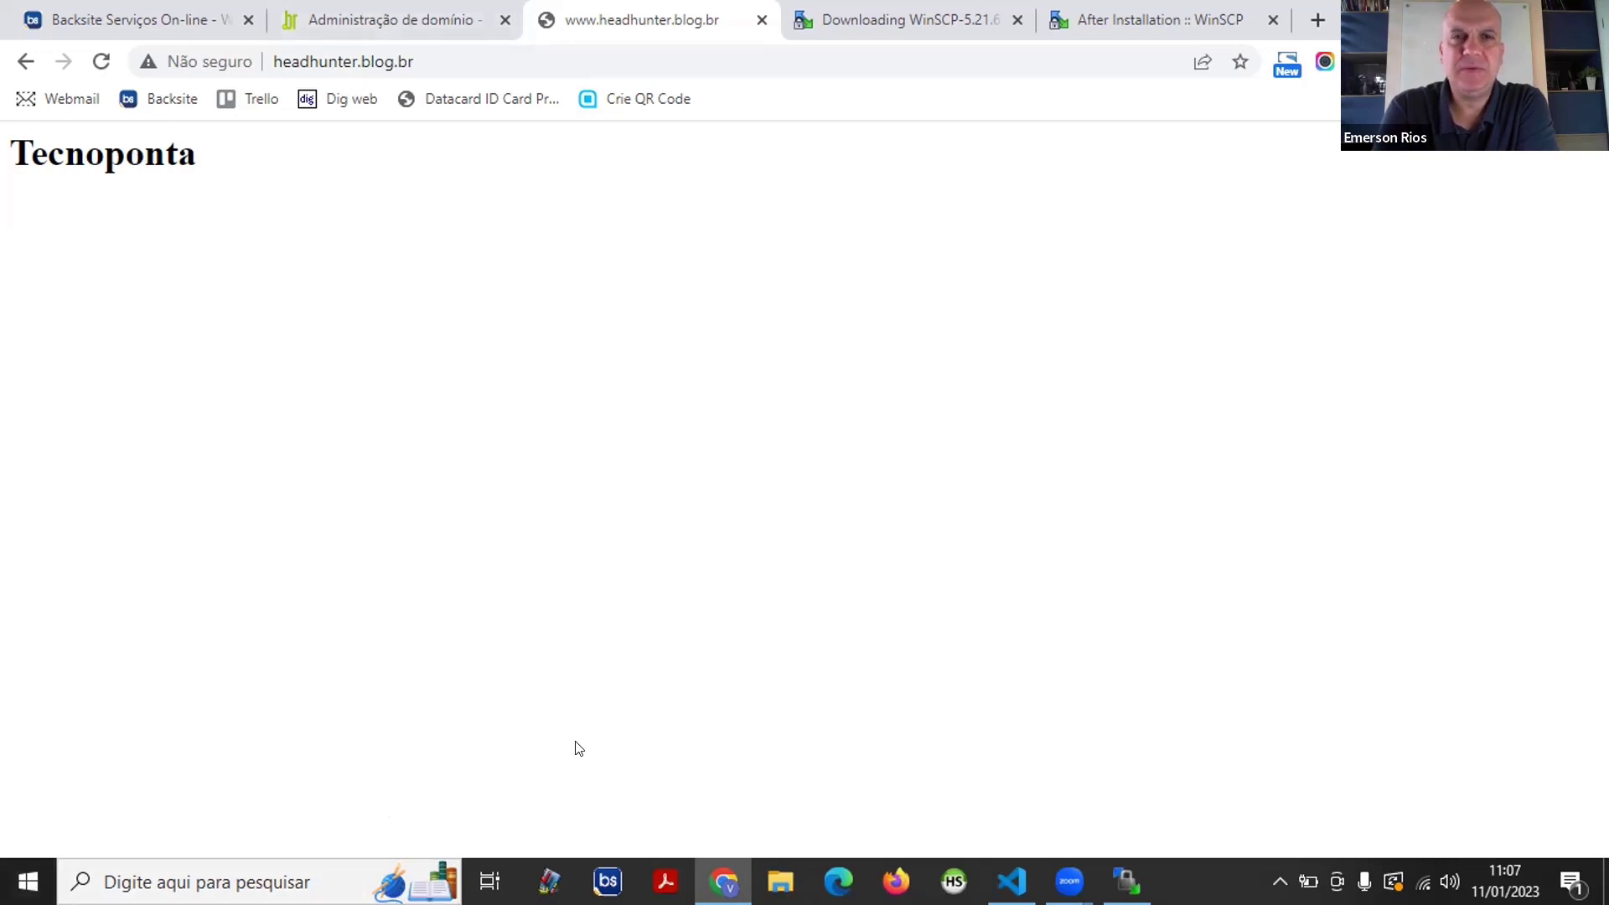
click(1127, 882)
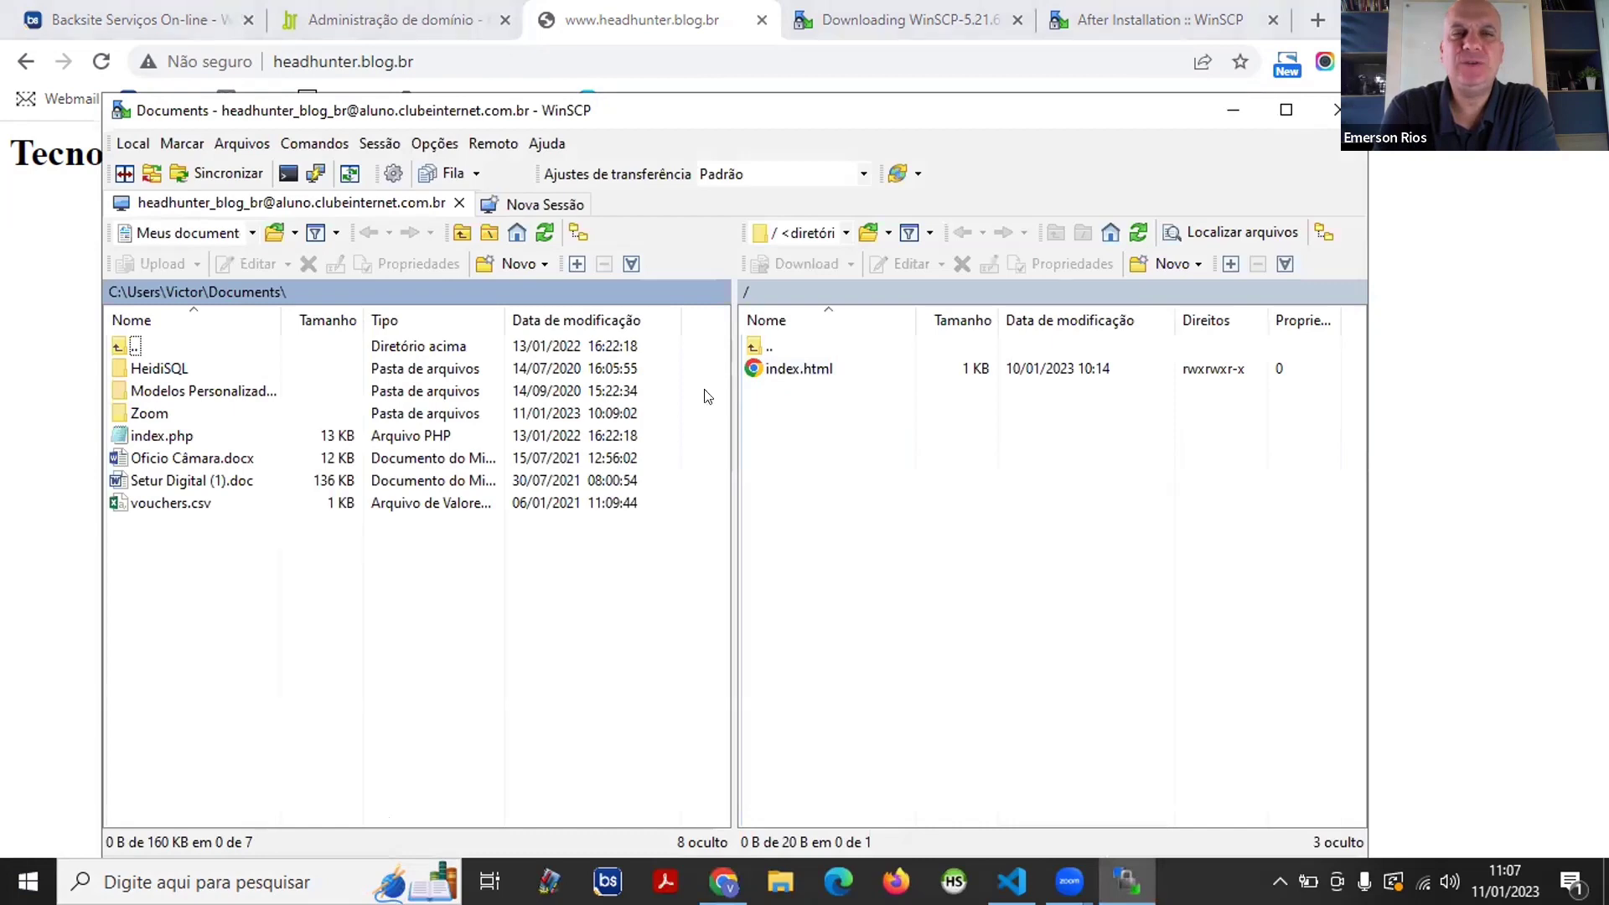
- Maximize WinSCP and switch the local panel to the Área de trabalho (Desktop) folder
click(1286, 110)
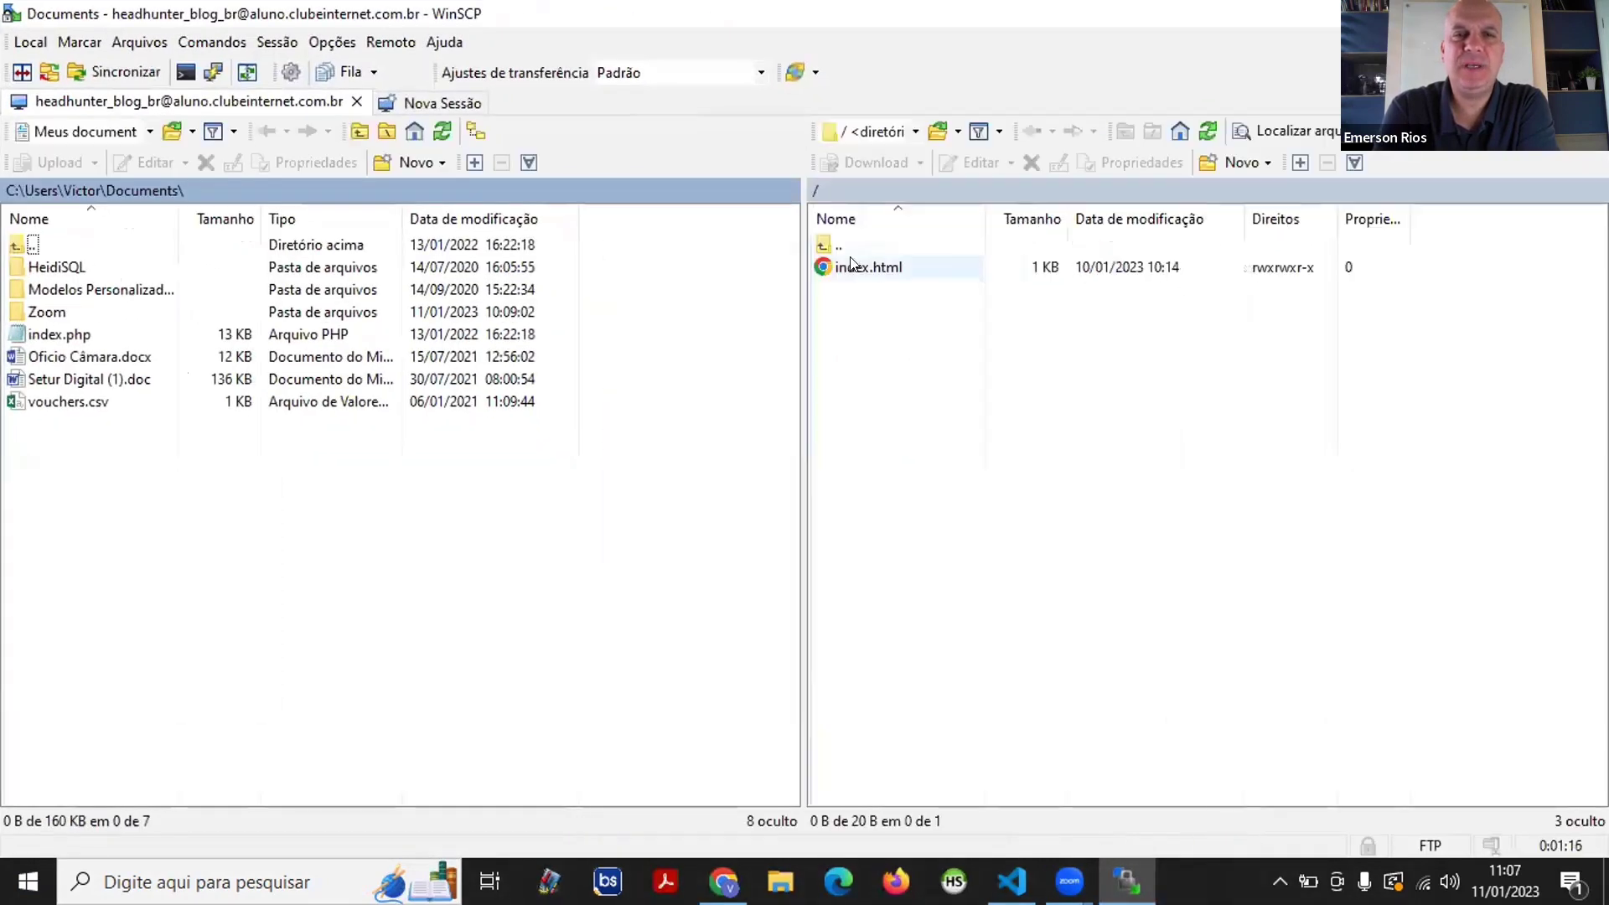
click(828, 268)
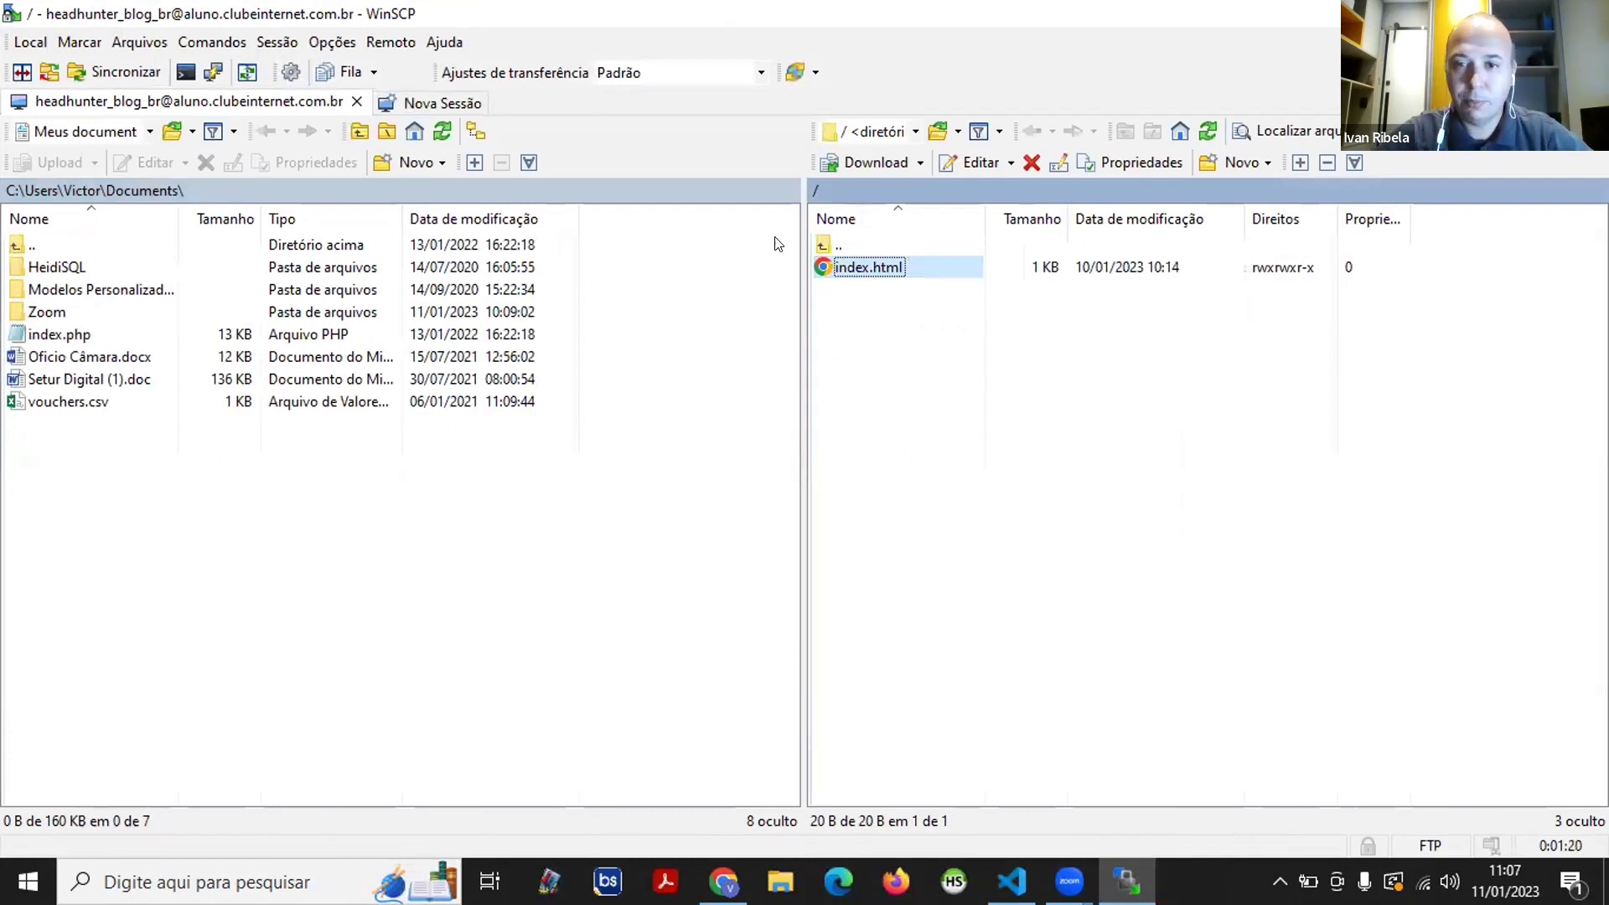
click(139, 139)
click(102, 176)
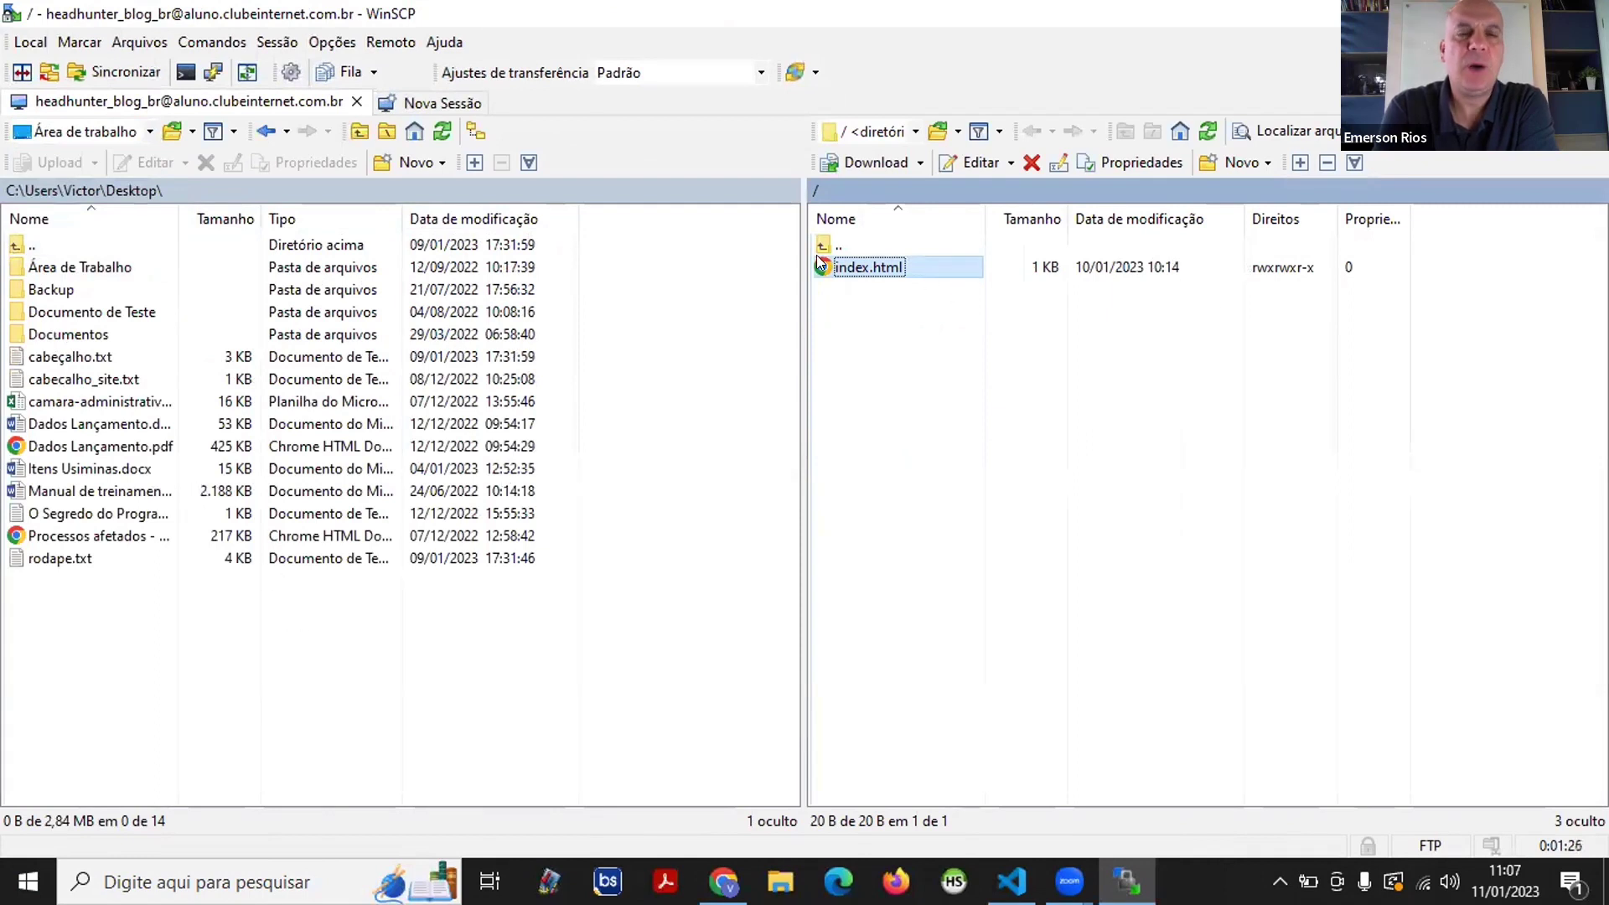
click(402, 163)
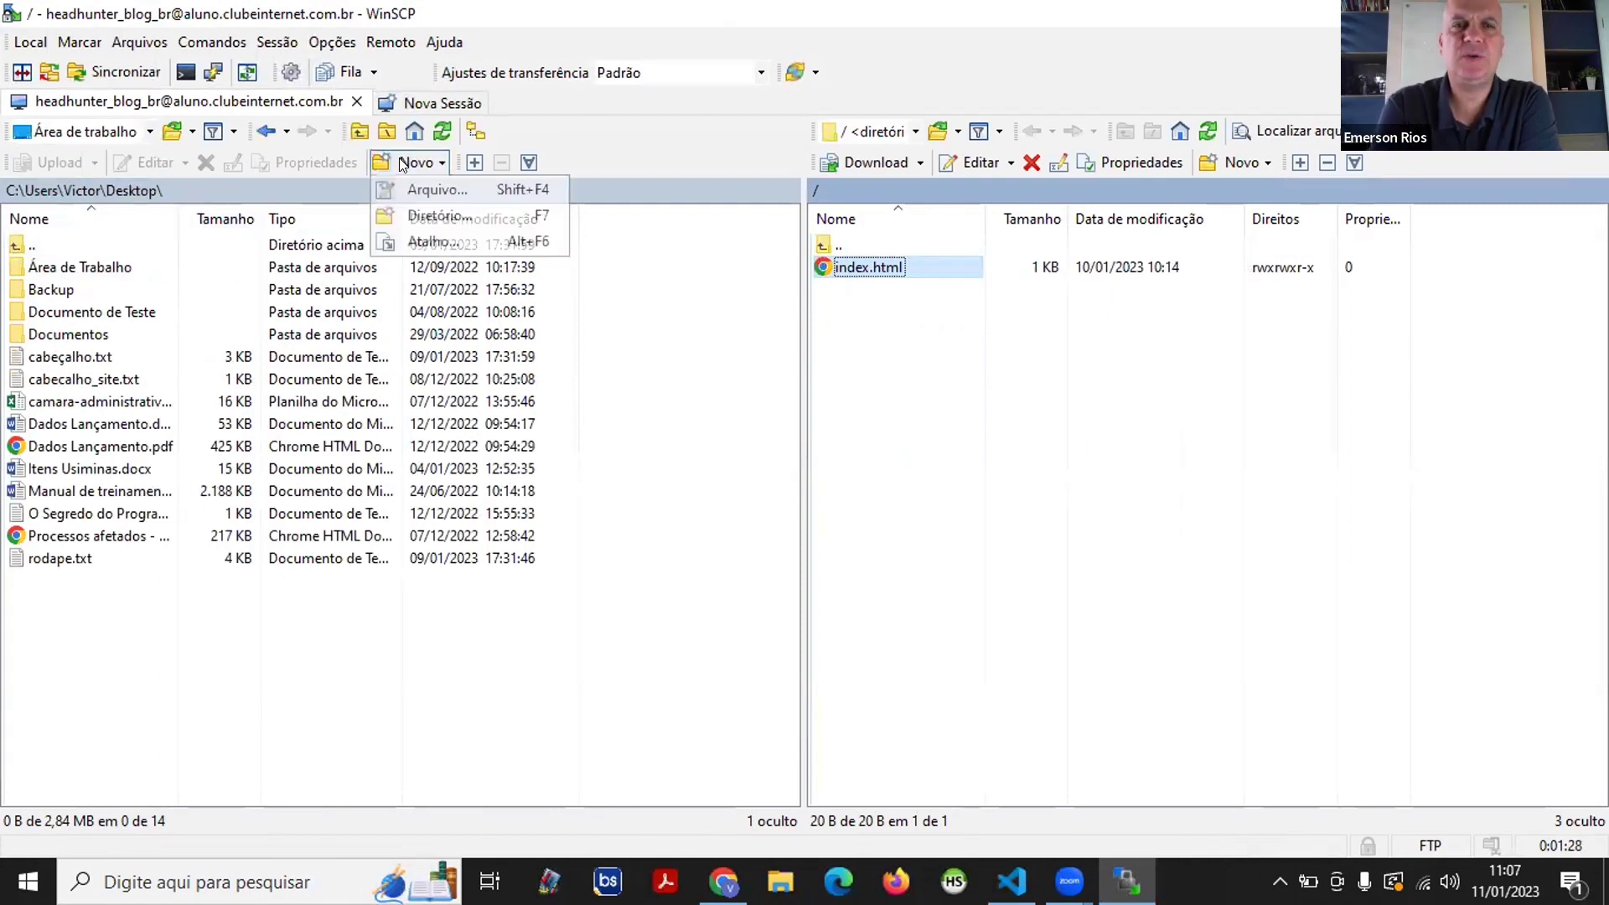
click(914, 405)
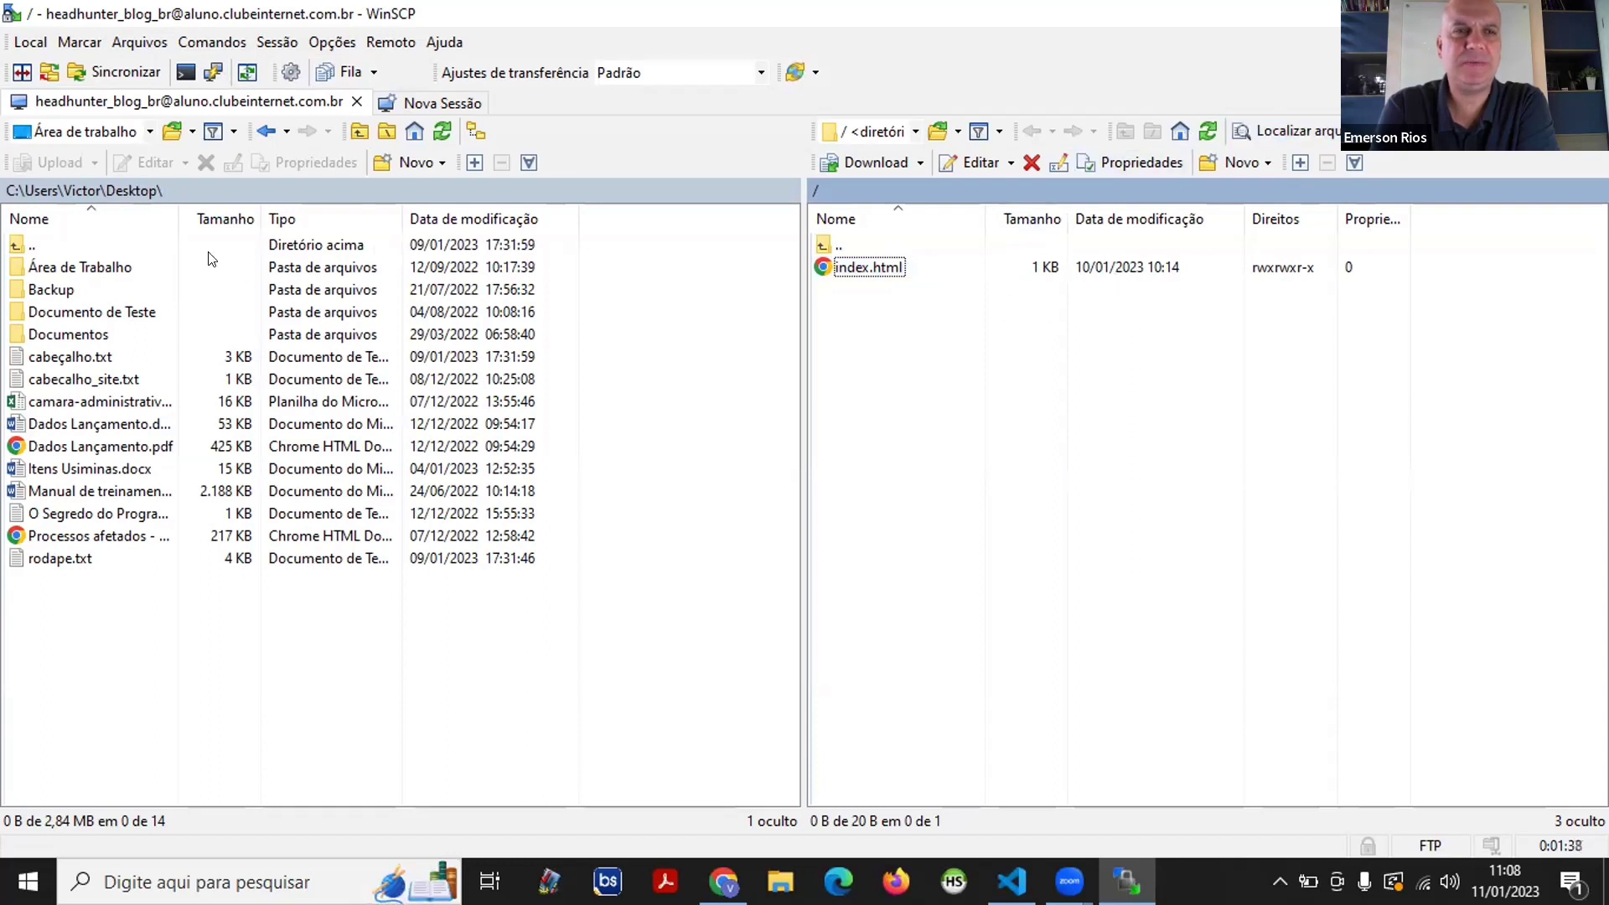
- Create a new local folder named Front-End on the Desktop
click(151, 132)
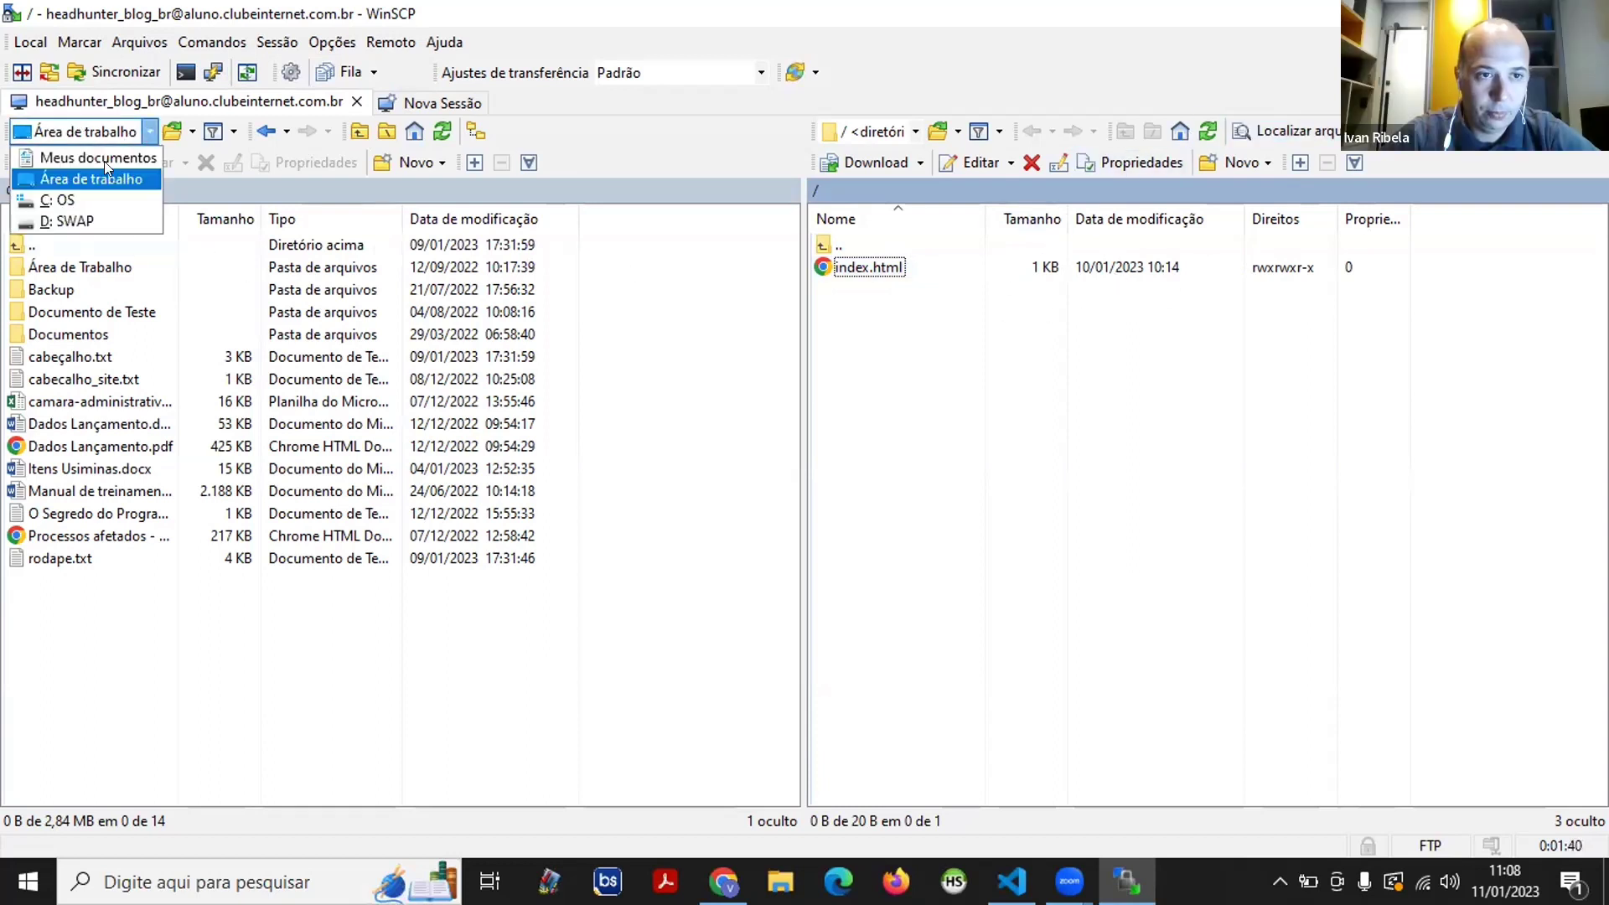
click(76, 173)
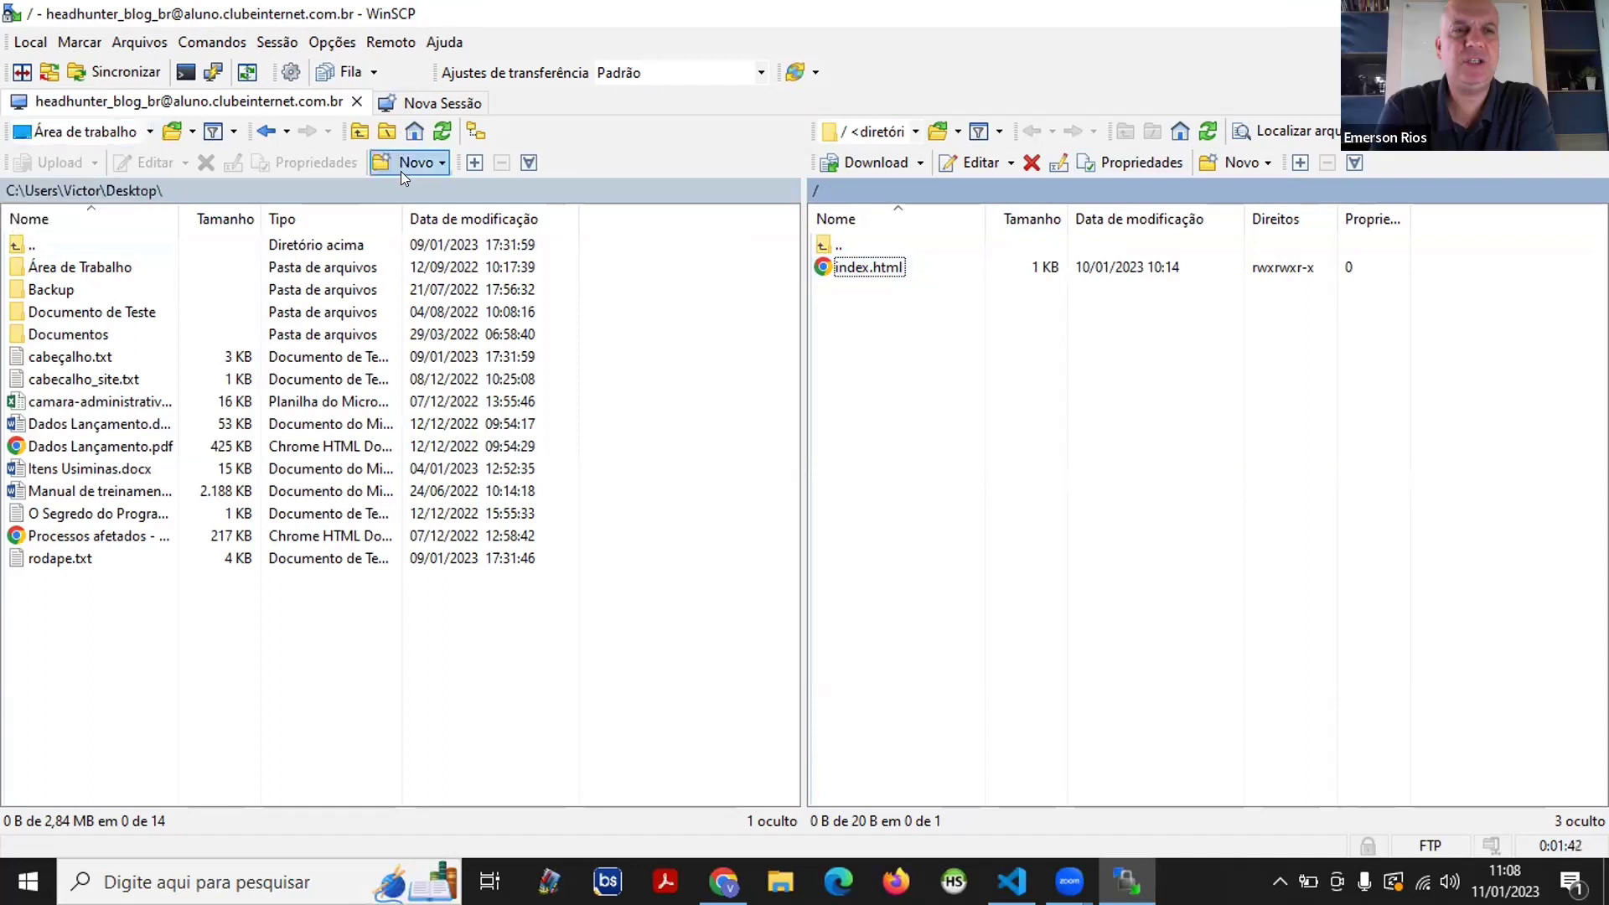
click(404, 164)
click(426, 213)
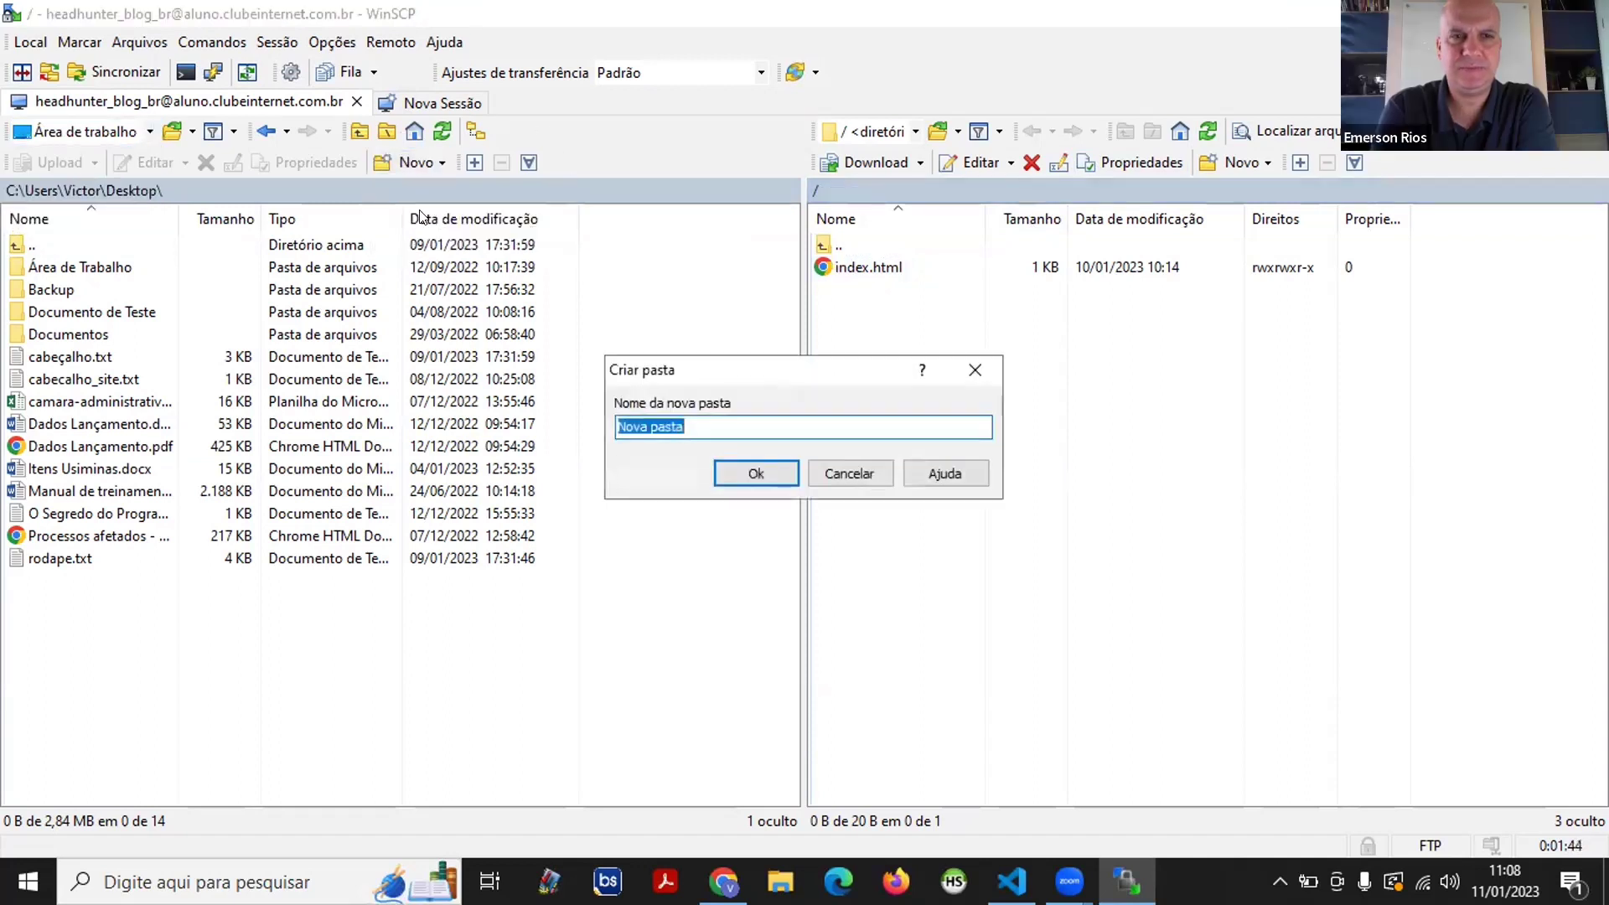
text(Front-End)
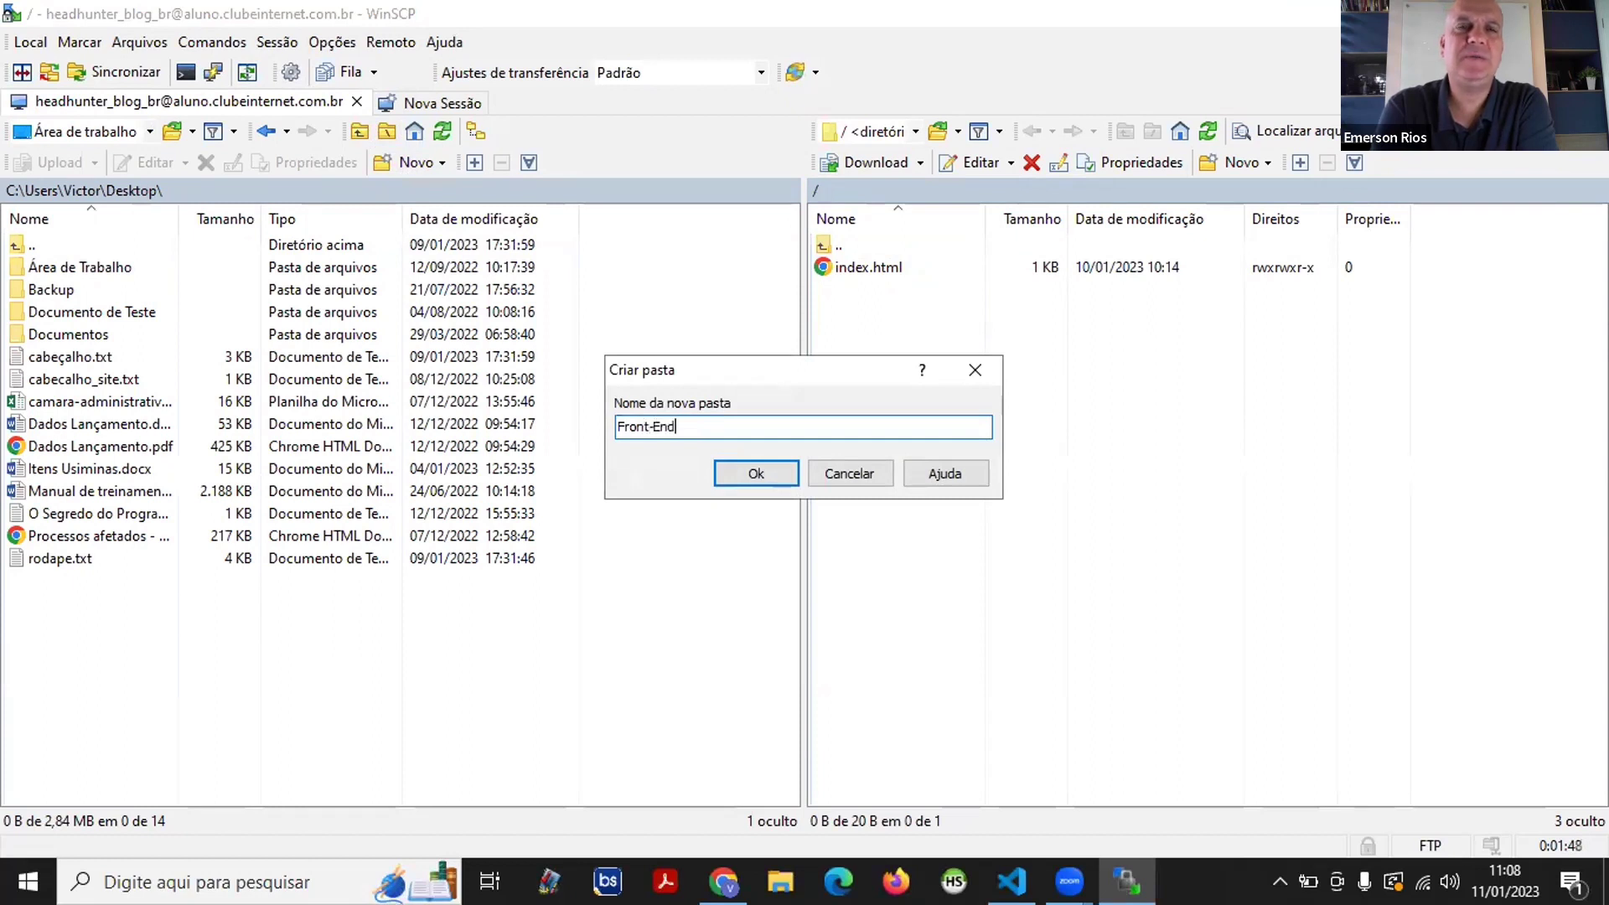
key(Return)
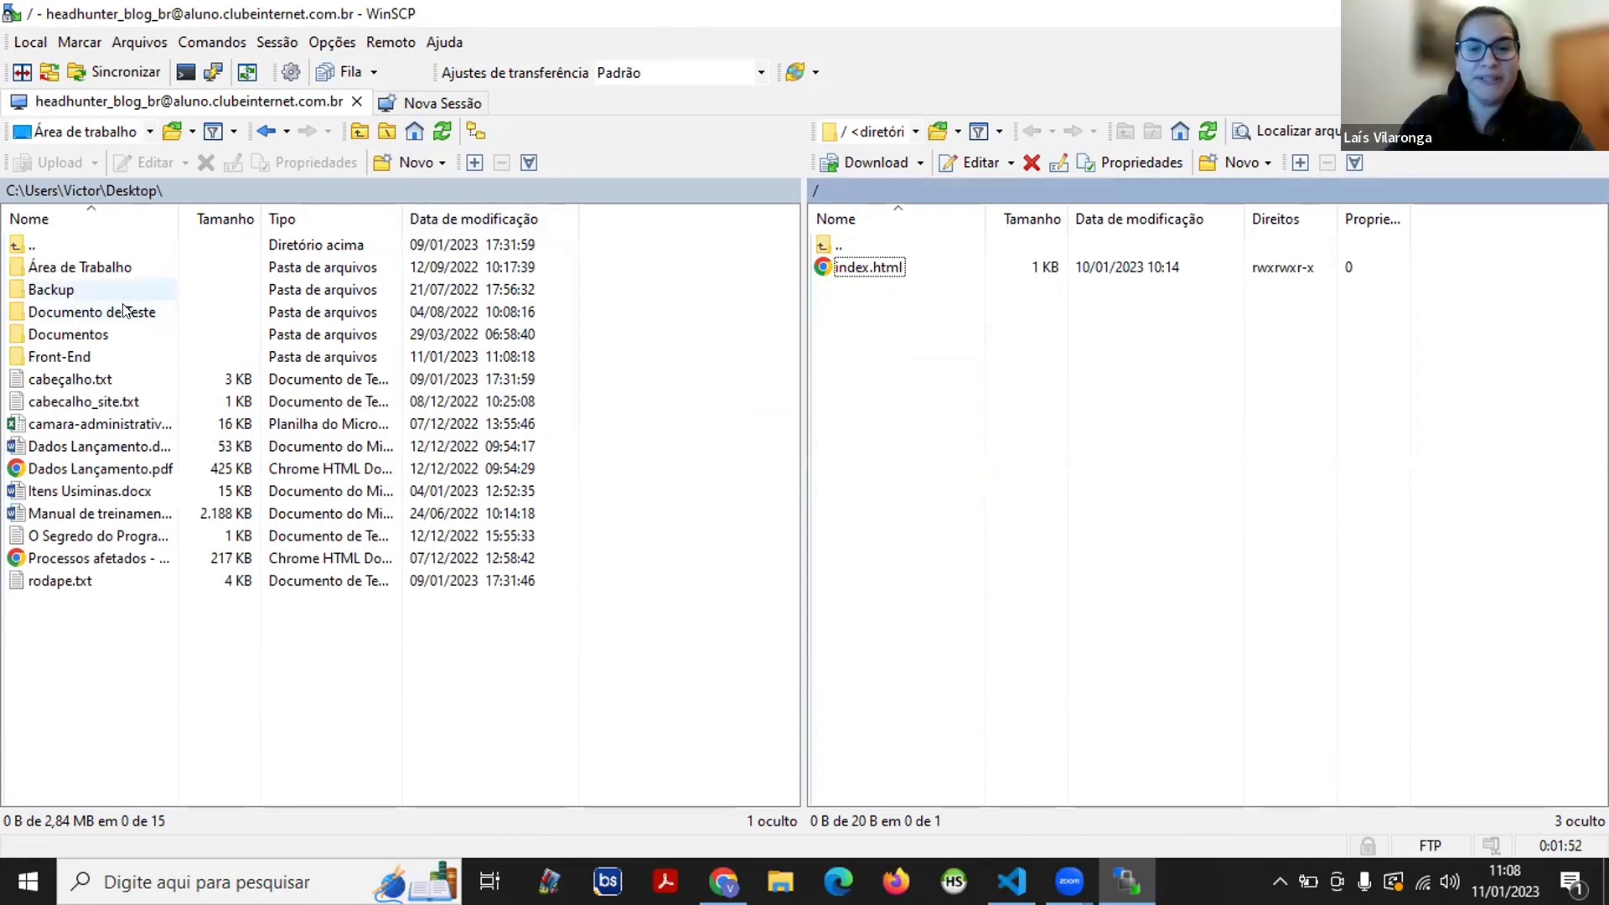
- Open the Front-End folder, then show the Windows desktop
click(78, 360)
double_click(78, 360)
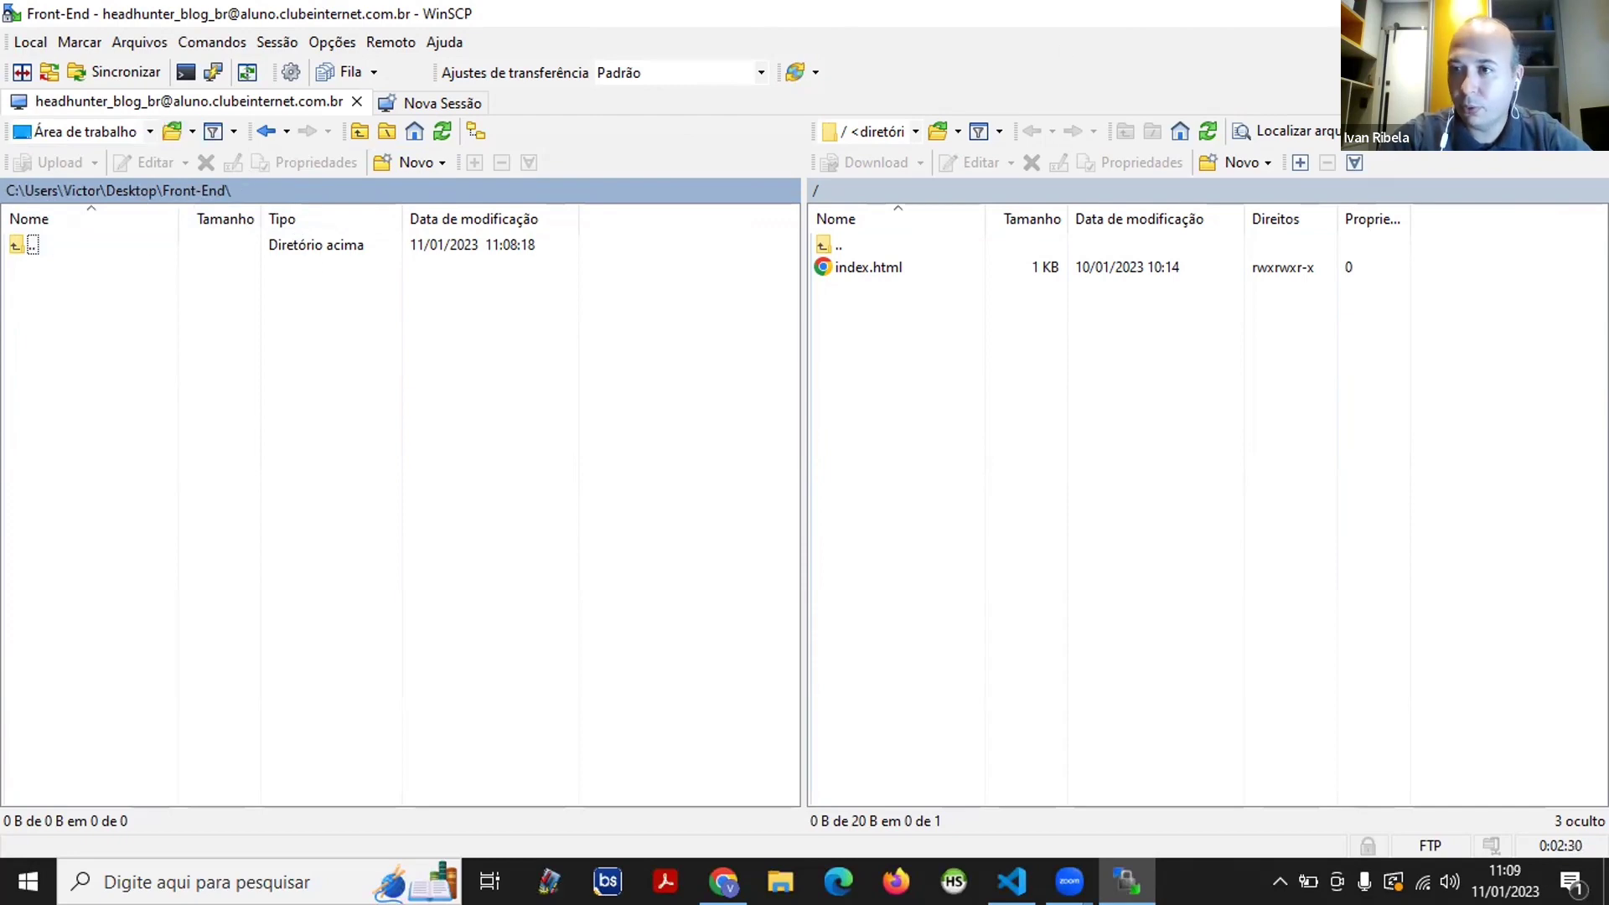
key(alt+Tab)
key(super+d)
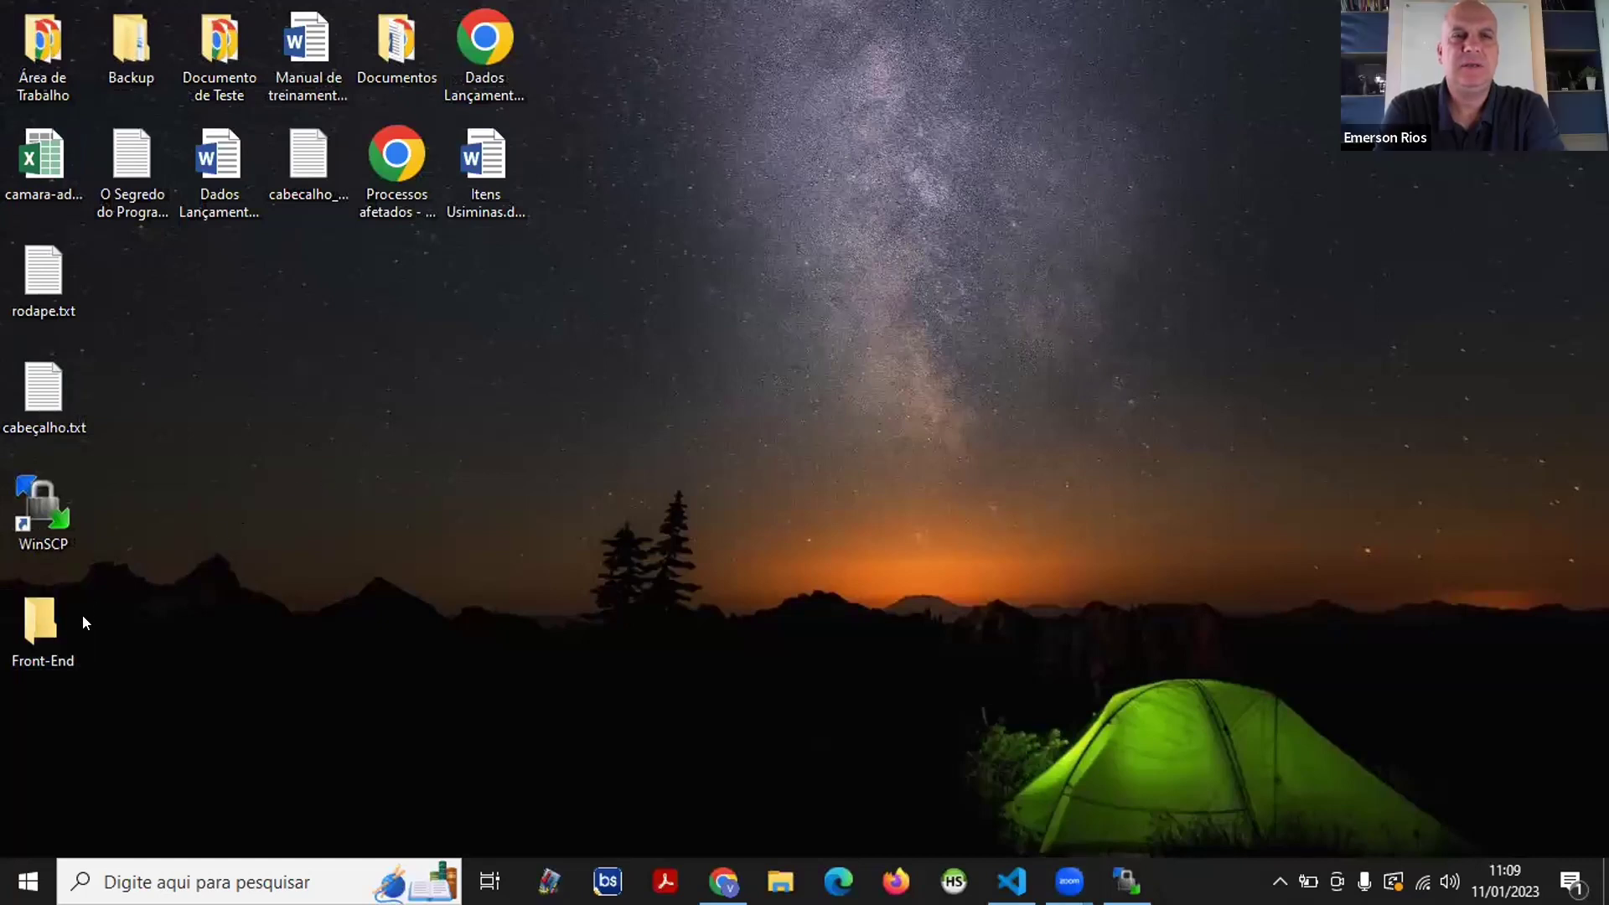
- Create an Ivan subfolder inside Front-End, open it, and return to WinSCP
double_click(46, 624)
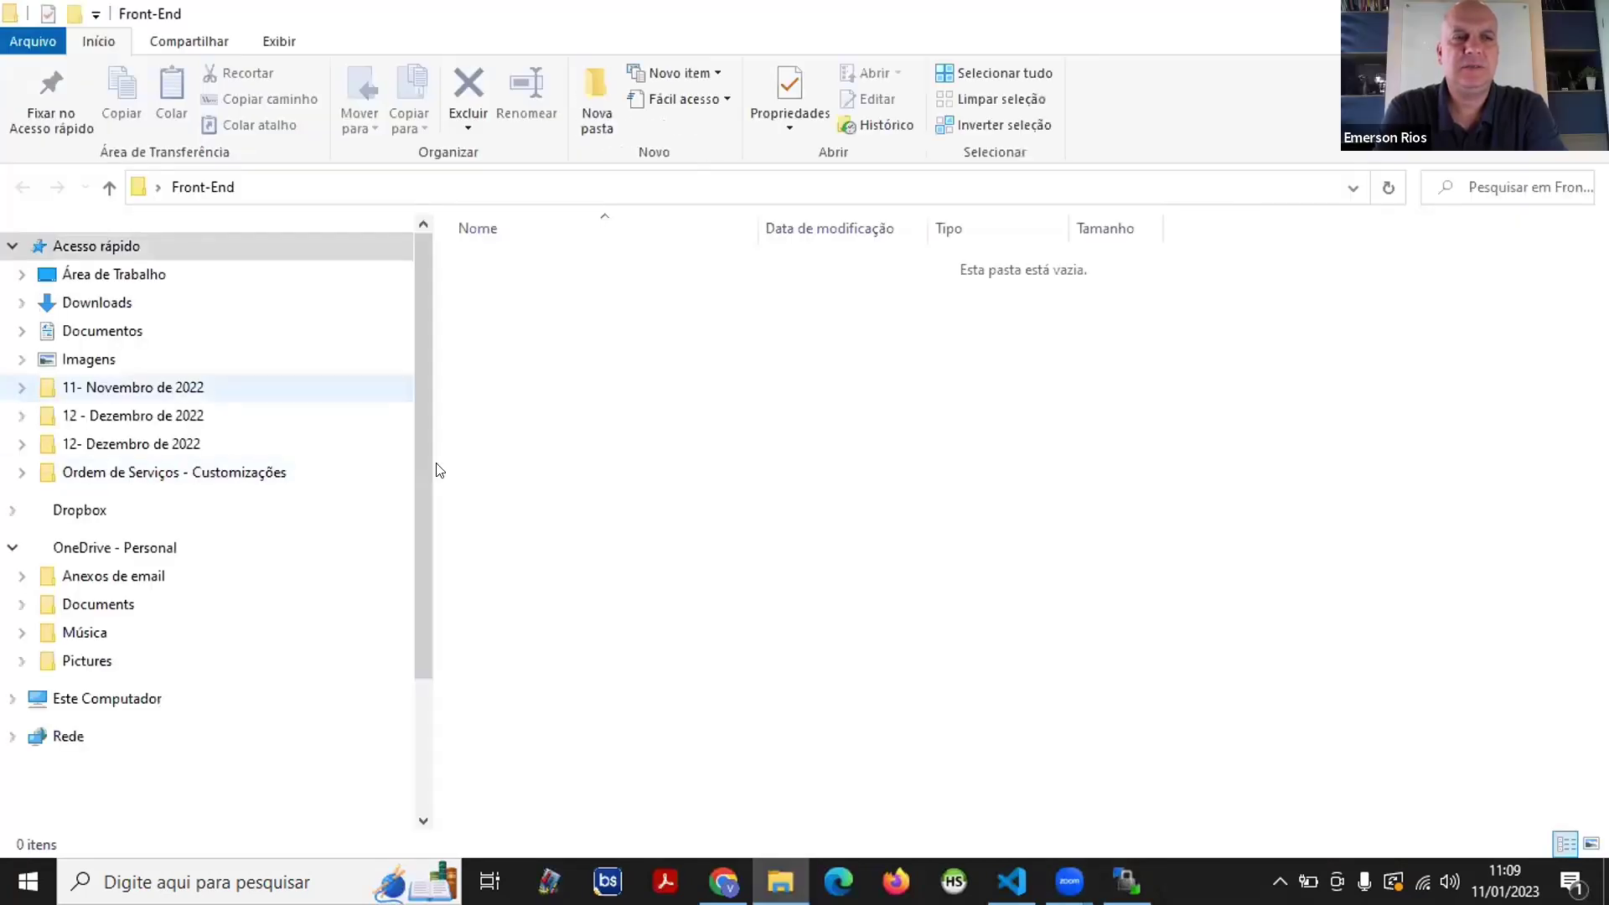
click(601, 77)
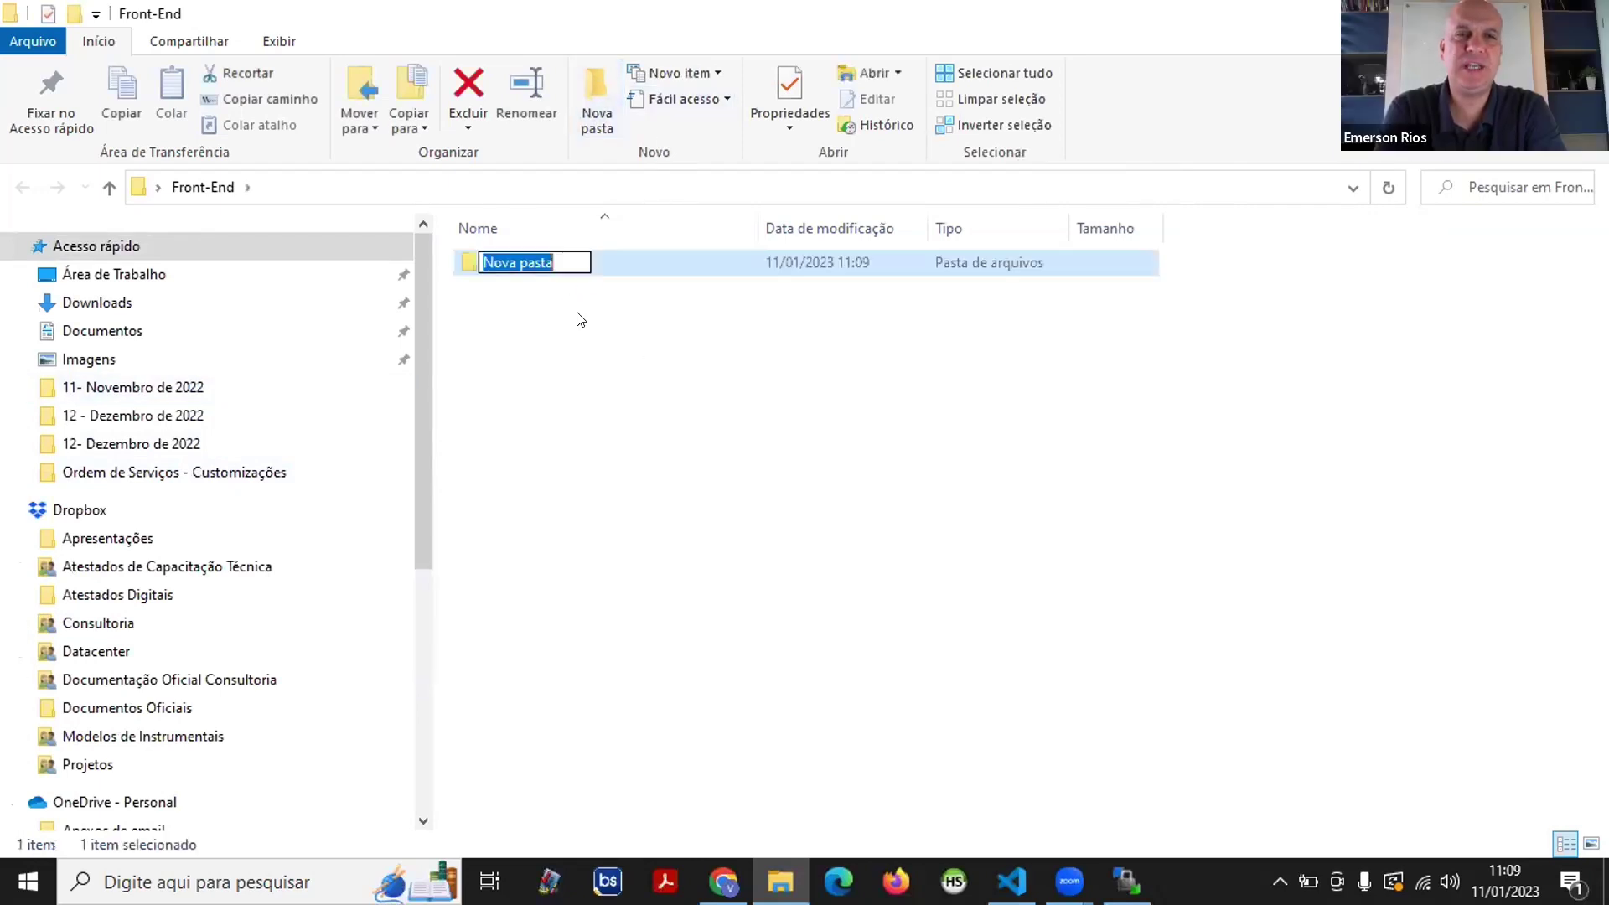
key(BackSpace)
text(Iva)
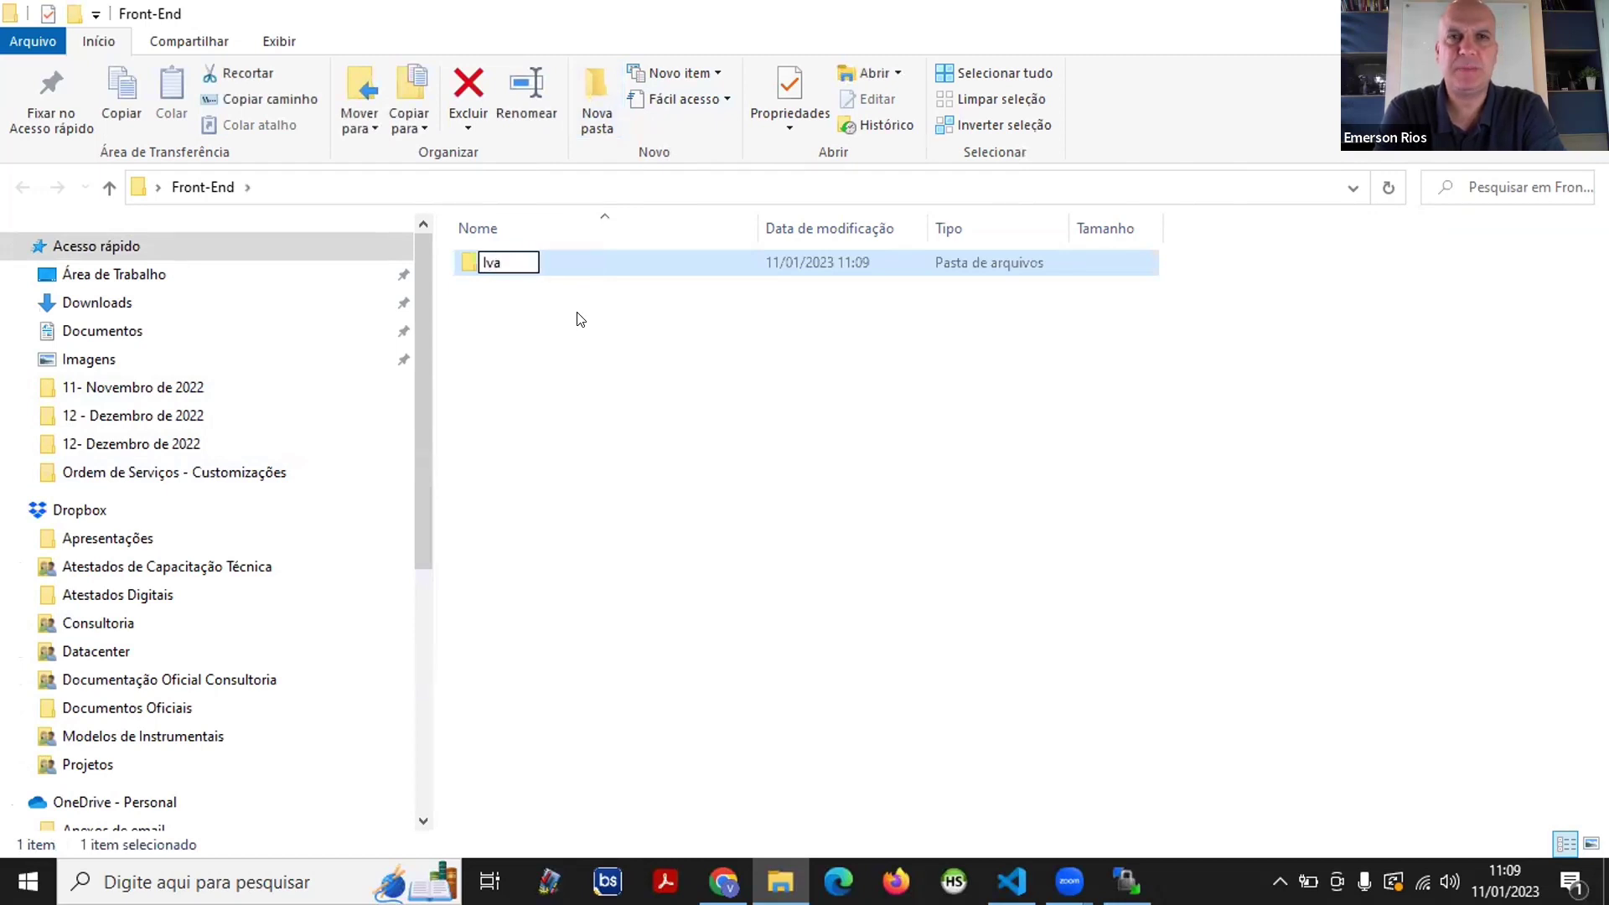
text(n)
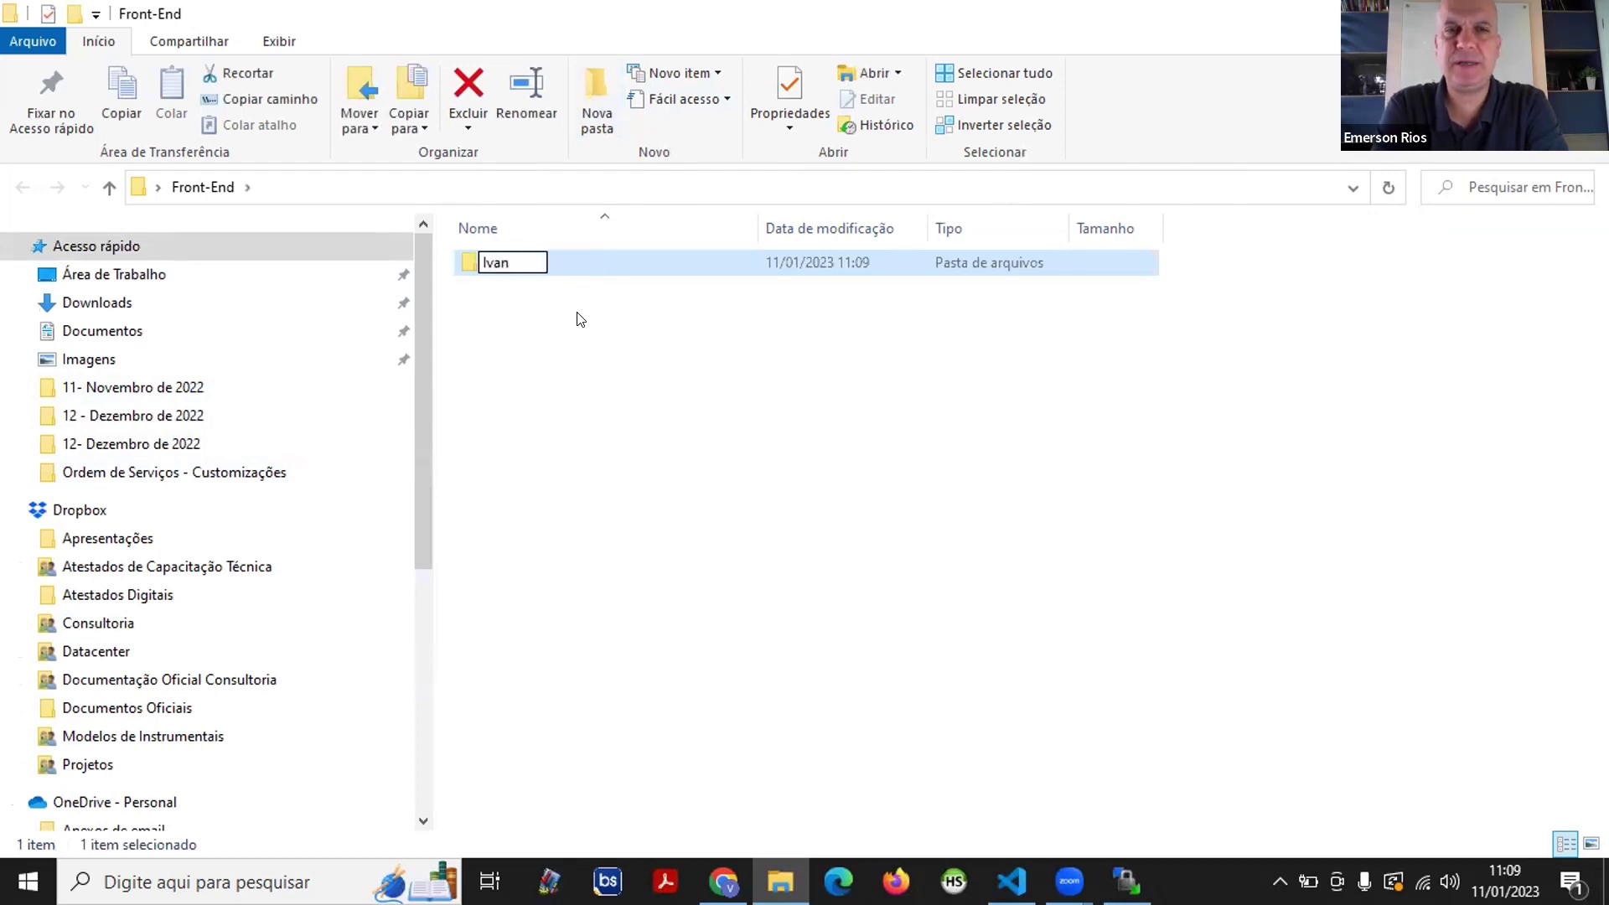
key(Return)
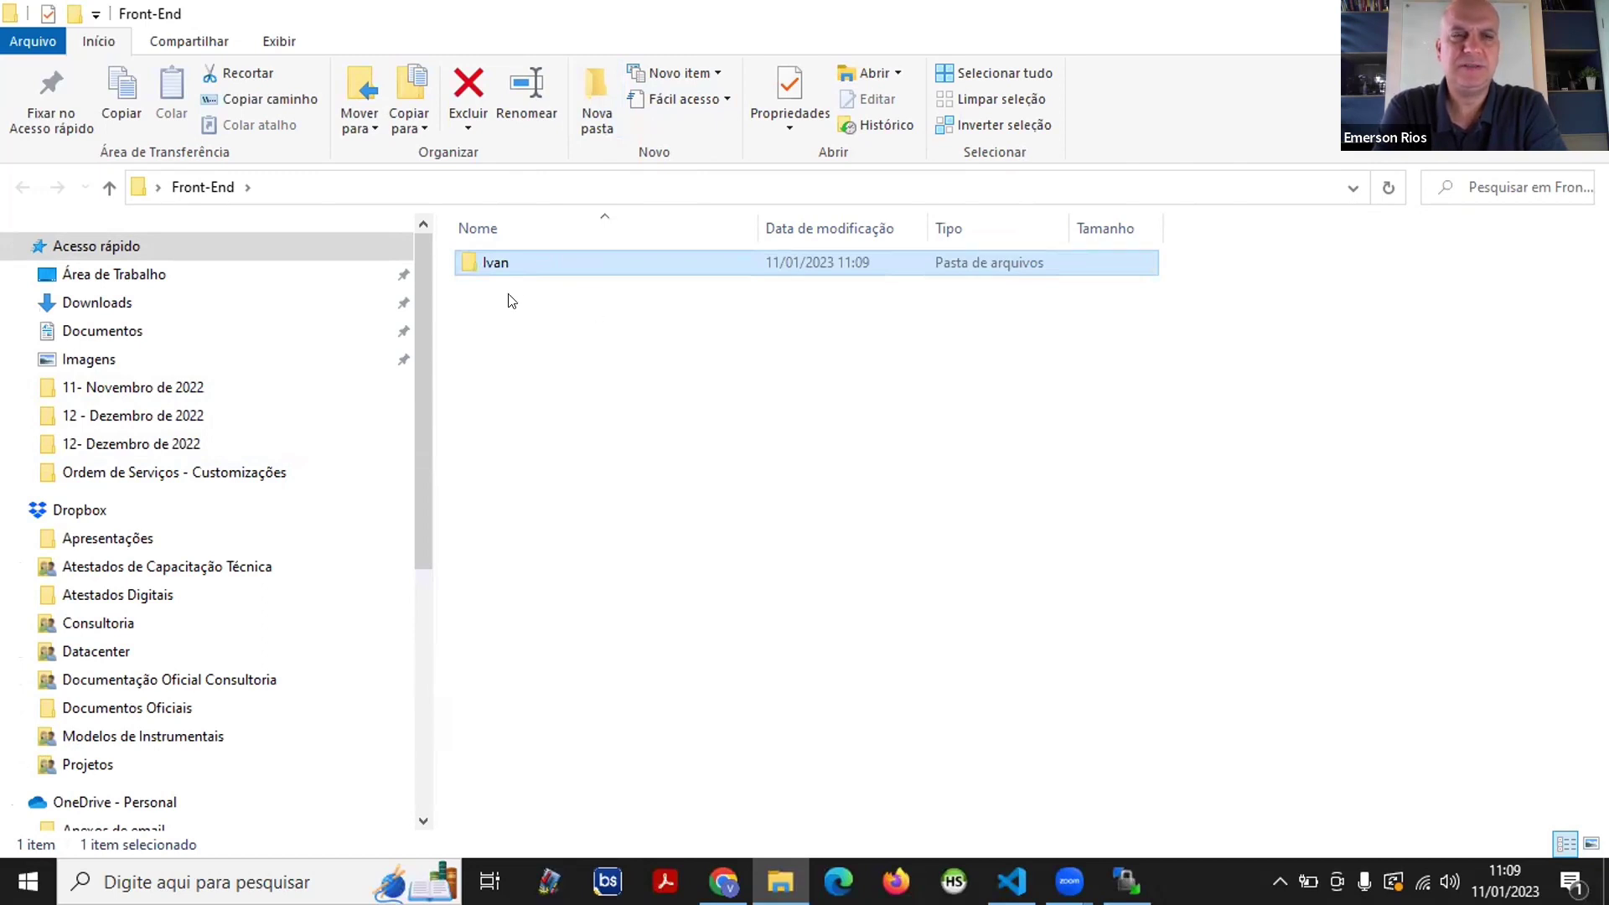
double_click(516, 261)
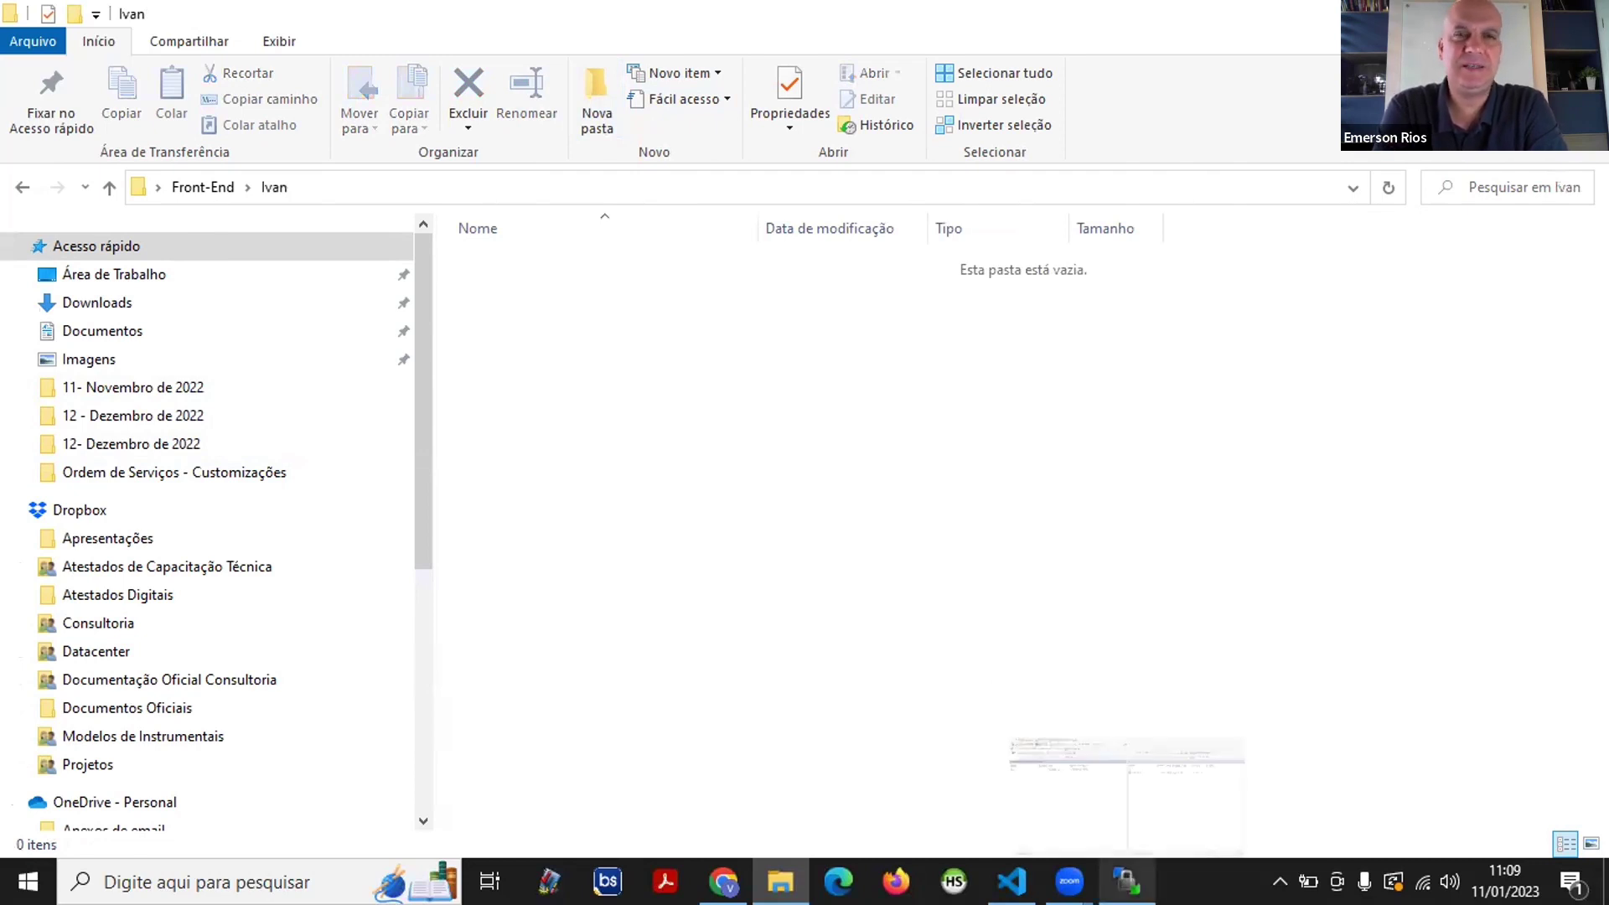
click(1127, 879)
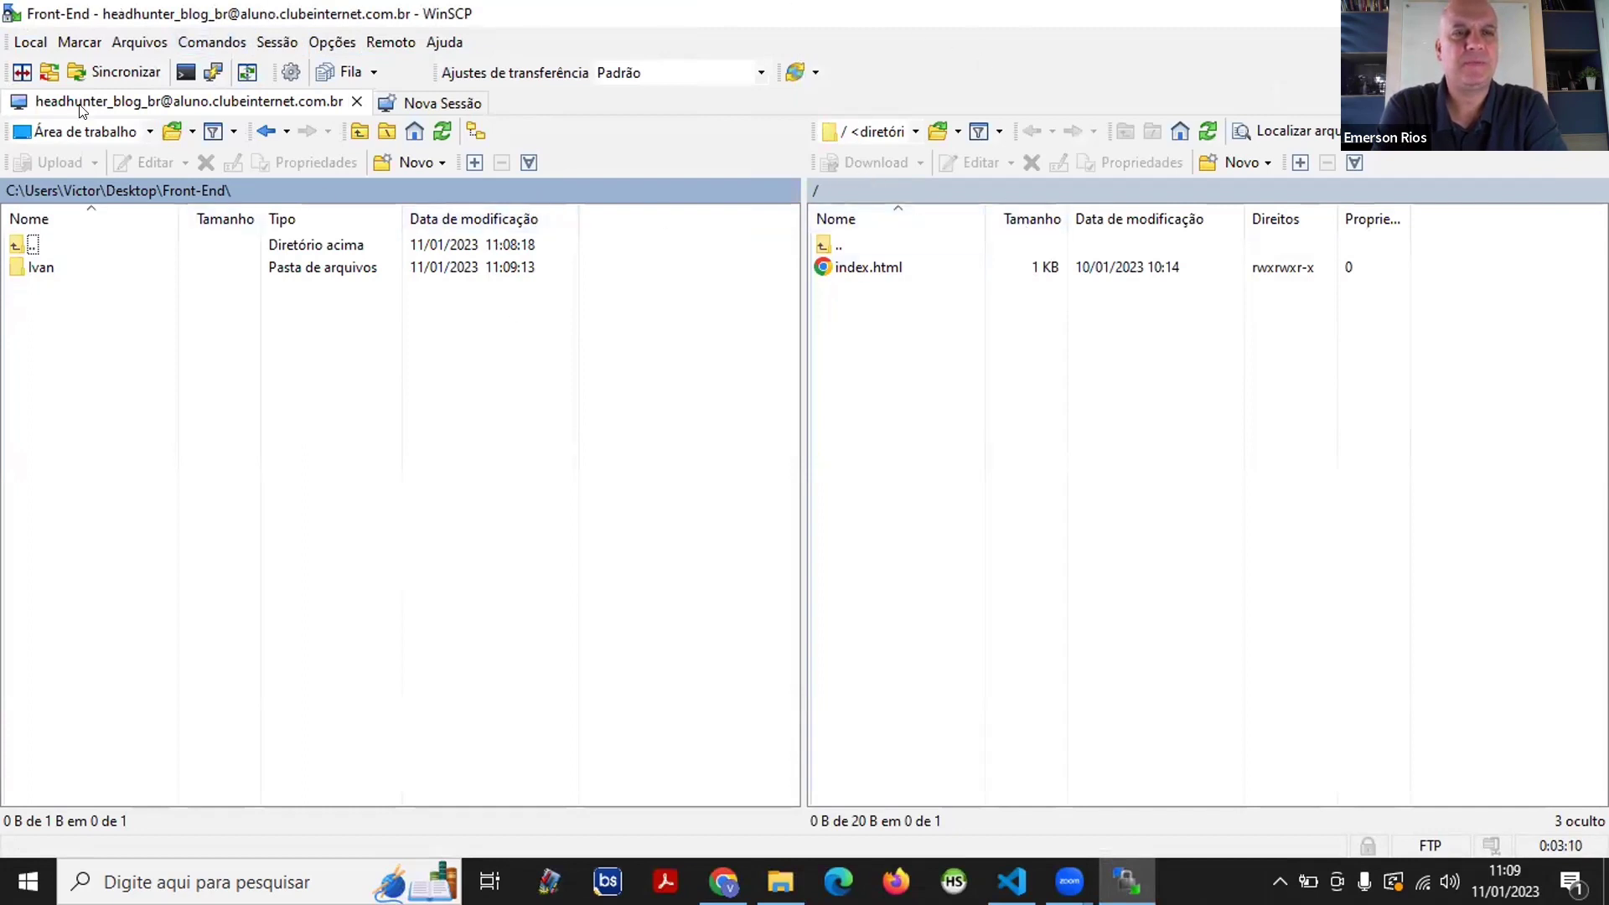
- Open the local Front-End\Ivan folder opposite the server root with index.html
double_click(46, 266)
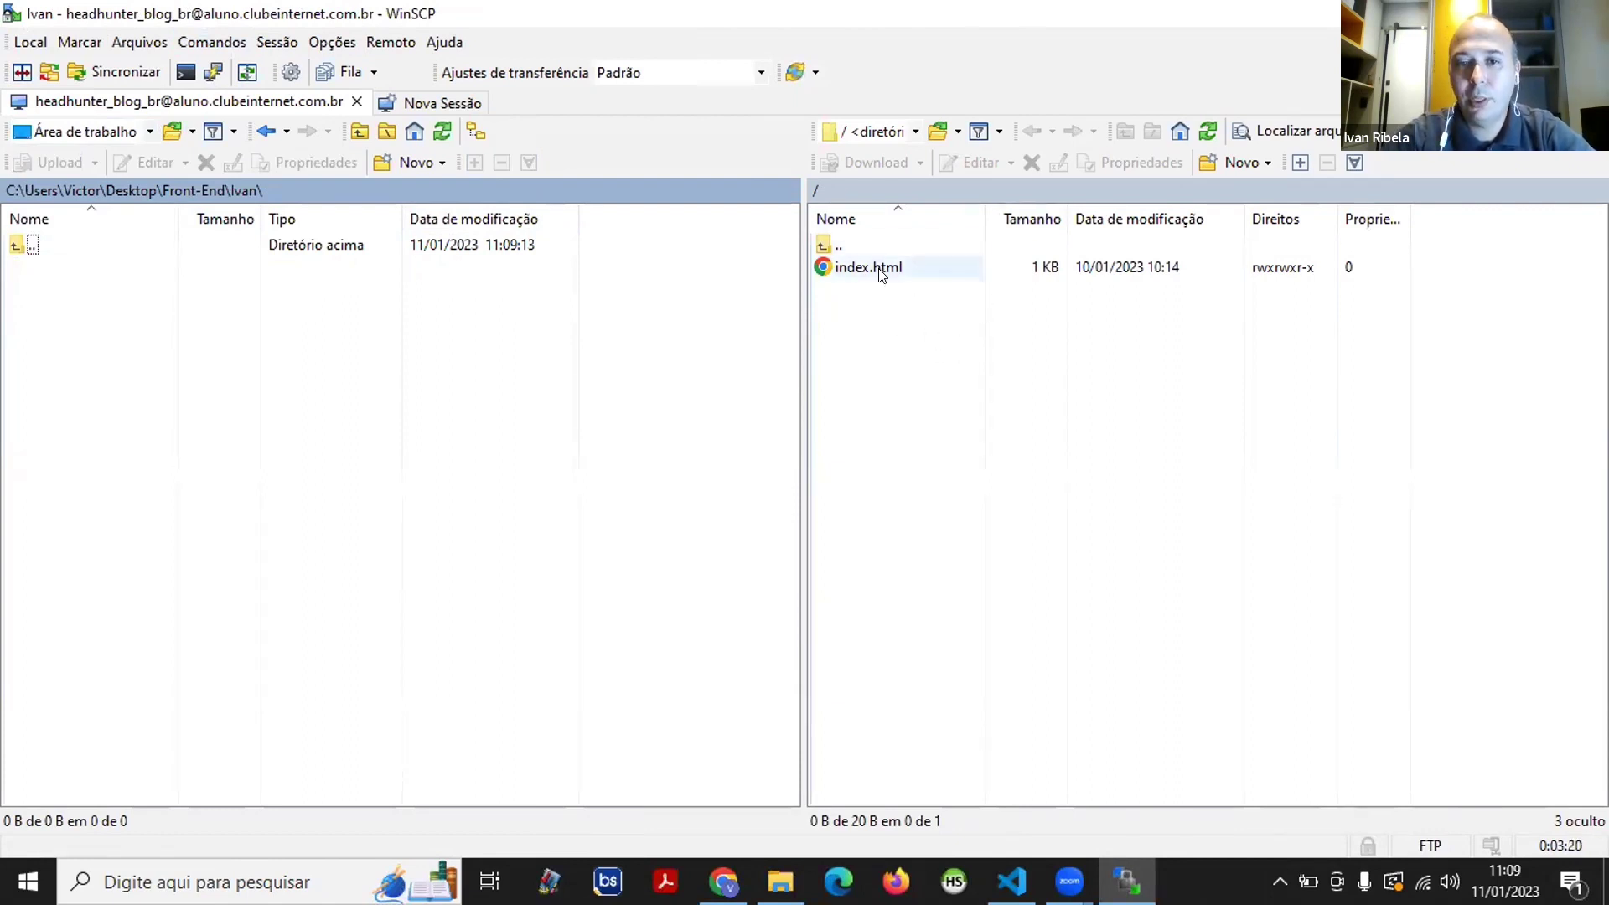
click(870, 340)
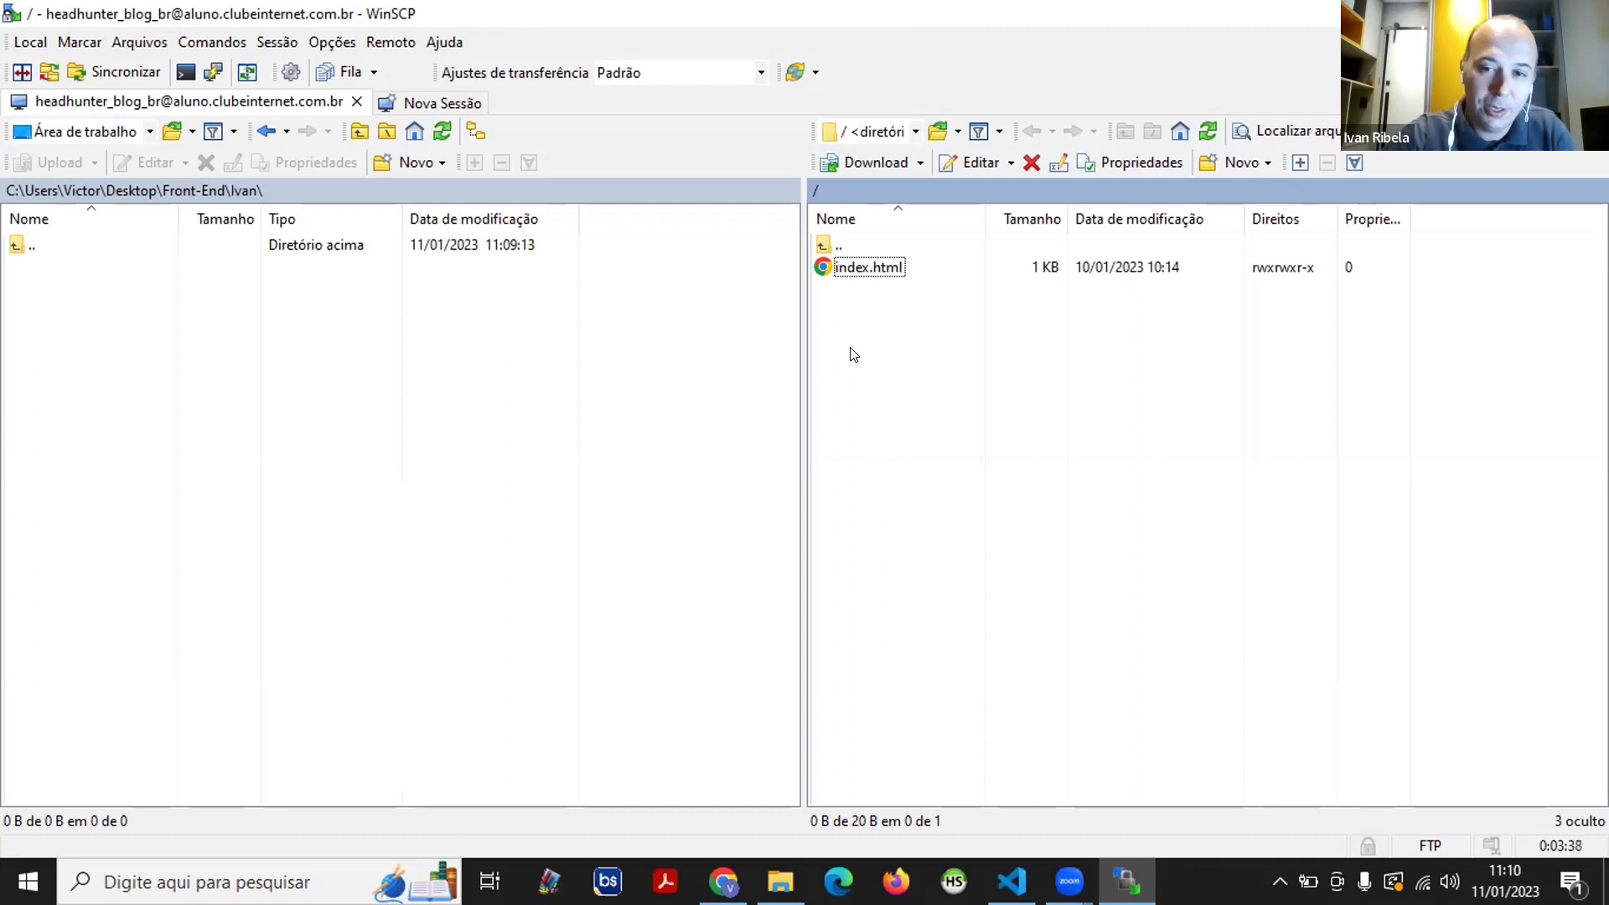
- Download the server's index.html into the local Ivan folder
click(857, 270)
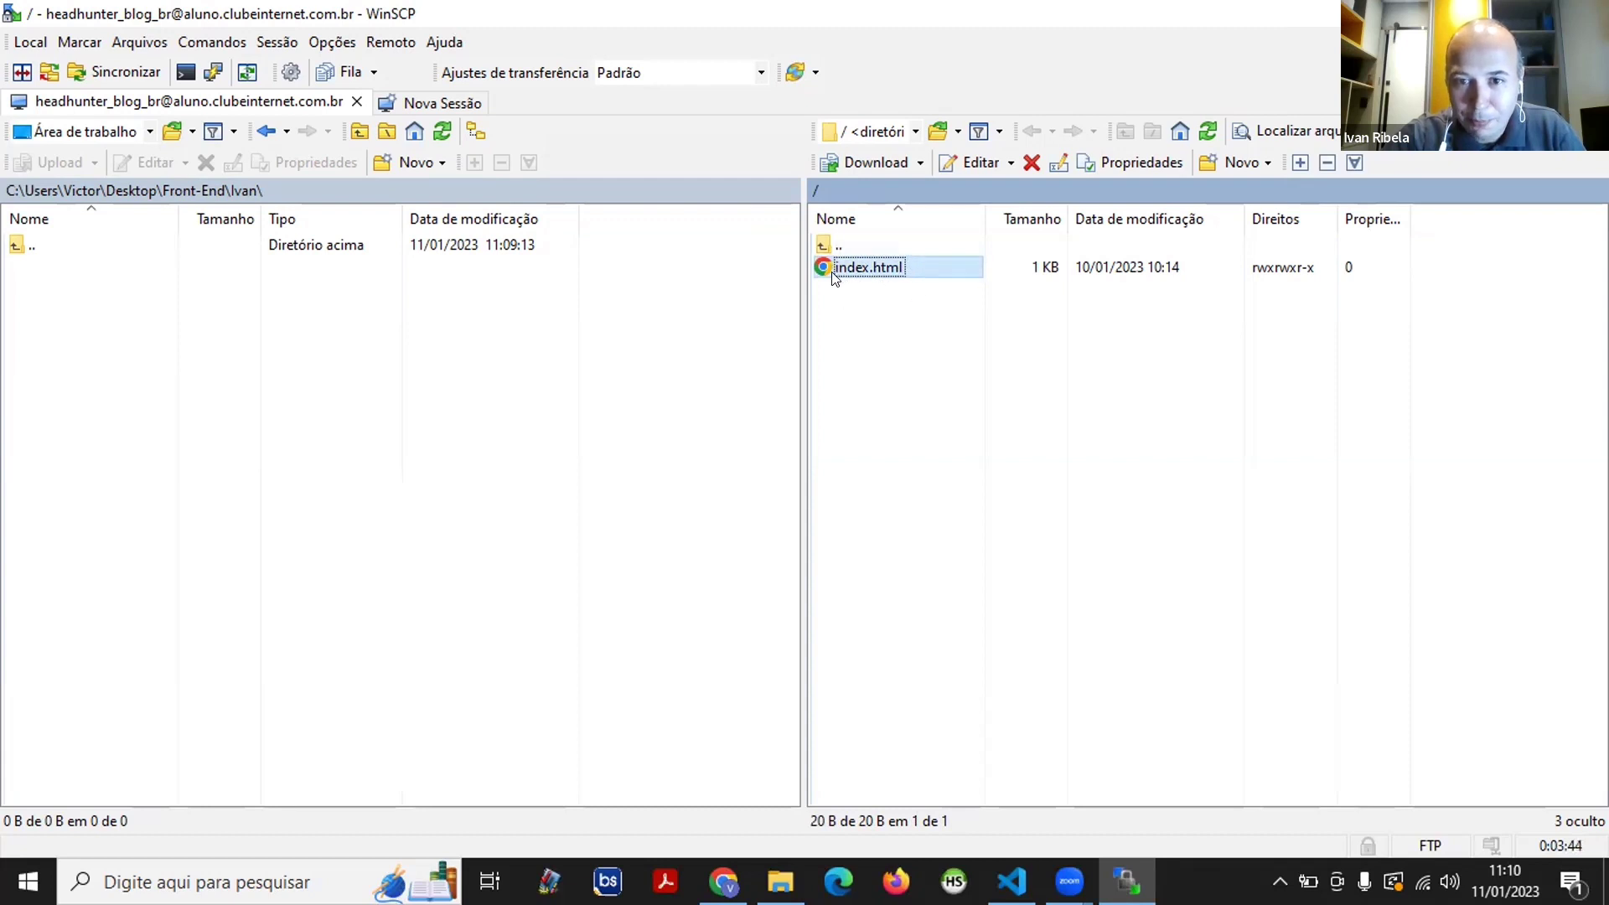
drag(832, 270, 346, 354)
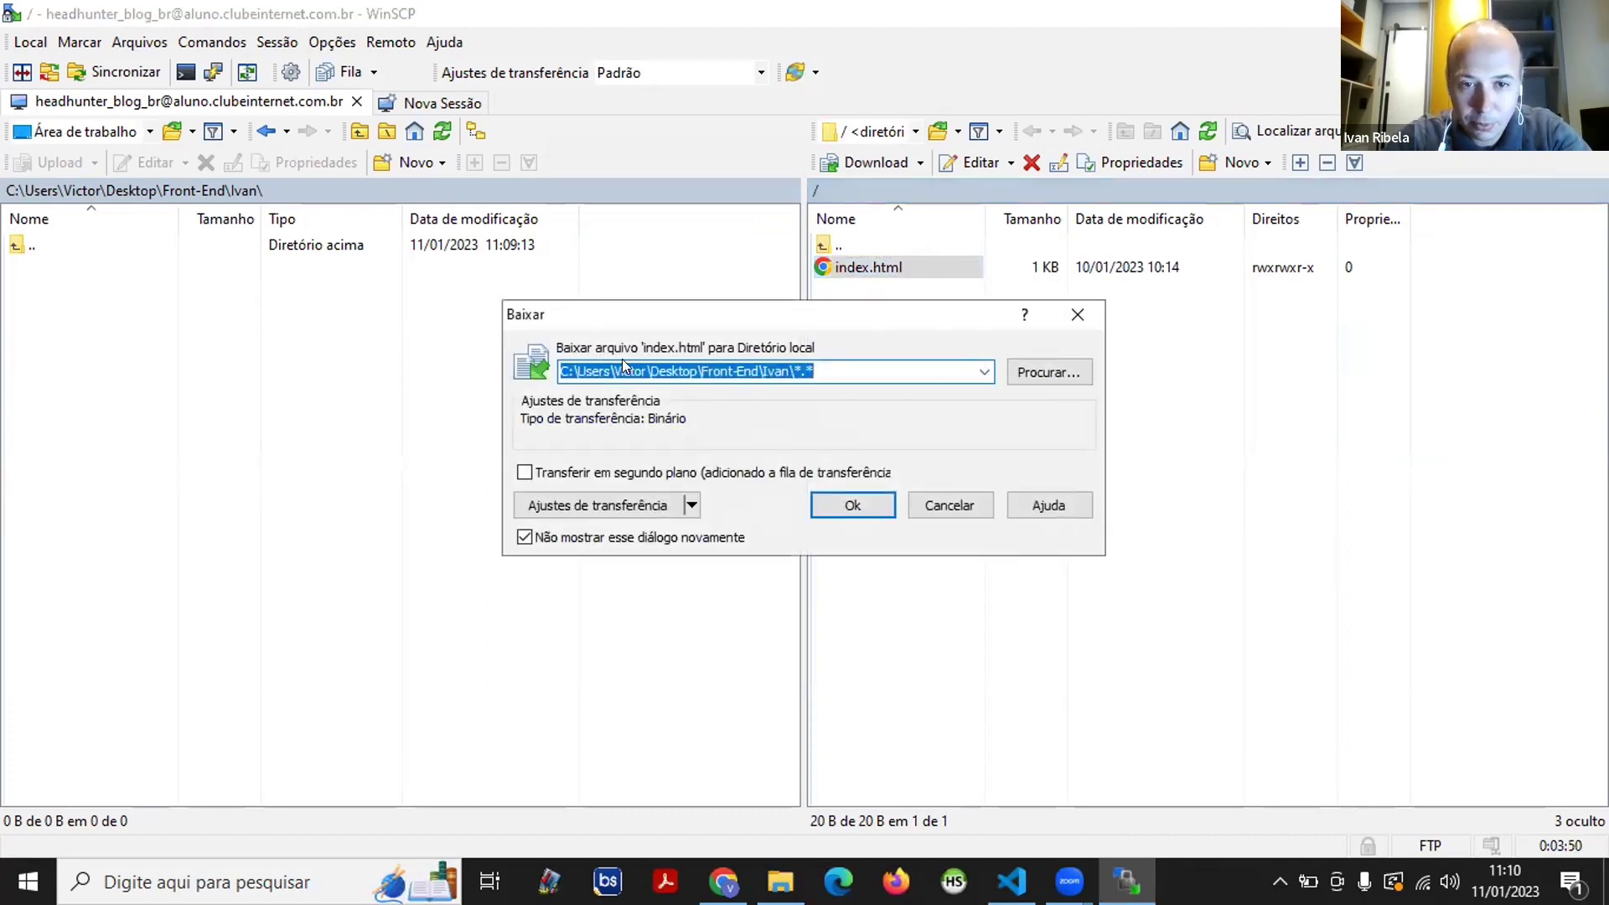
click(853, 502)
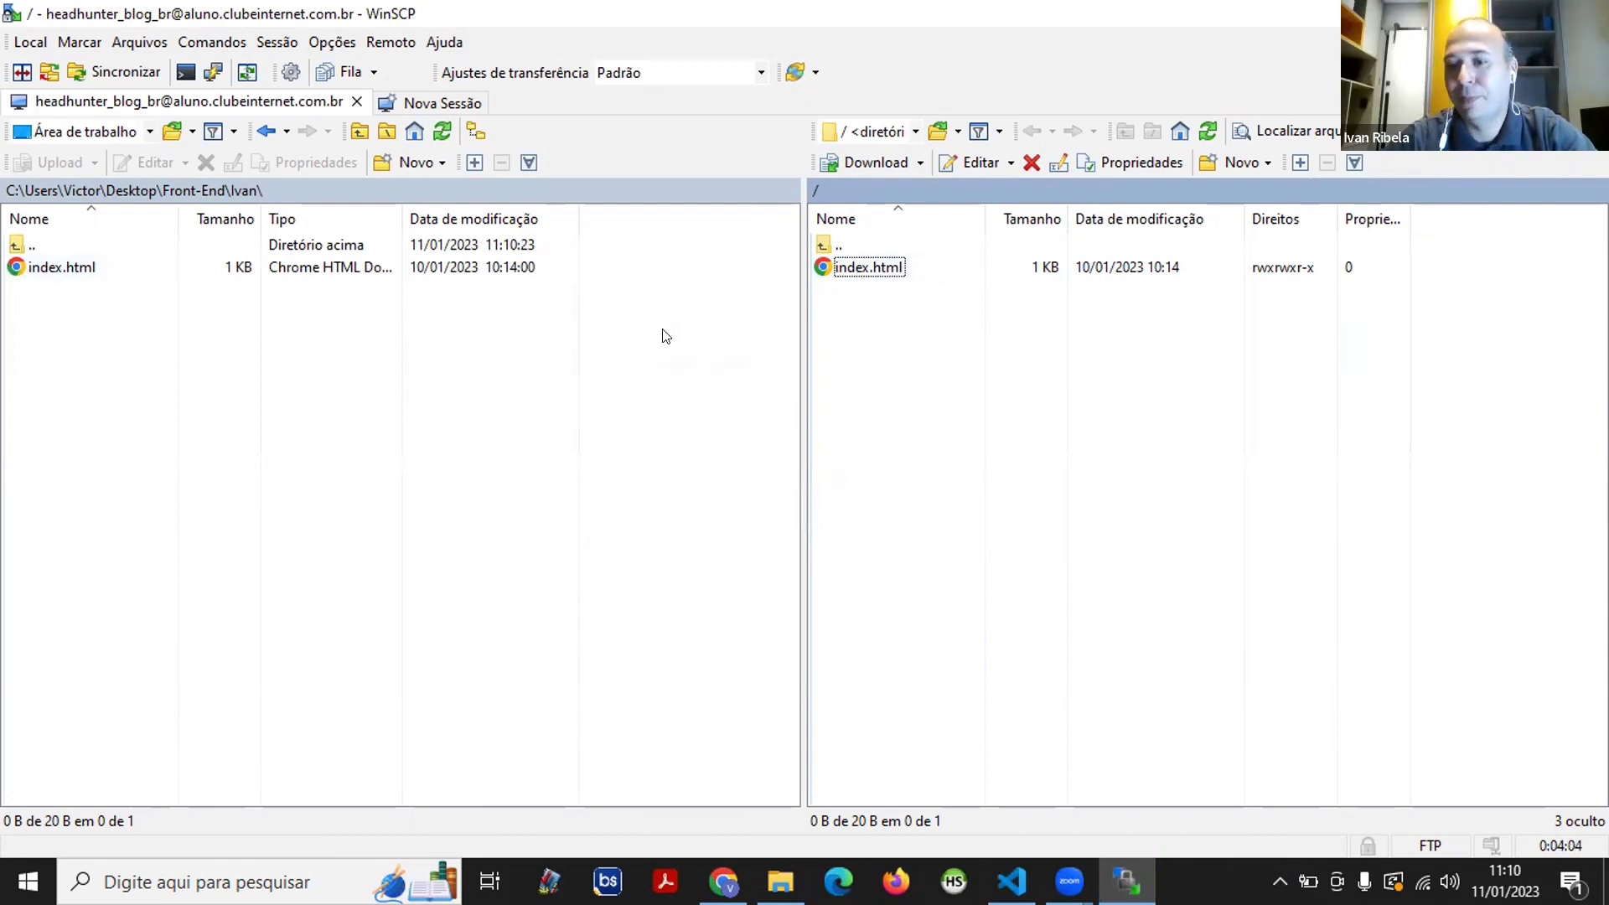
- Delete index.html from the server root and bring up Chrome
click(840, 266)
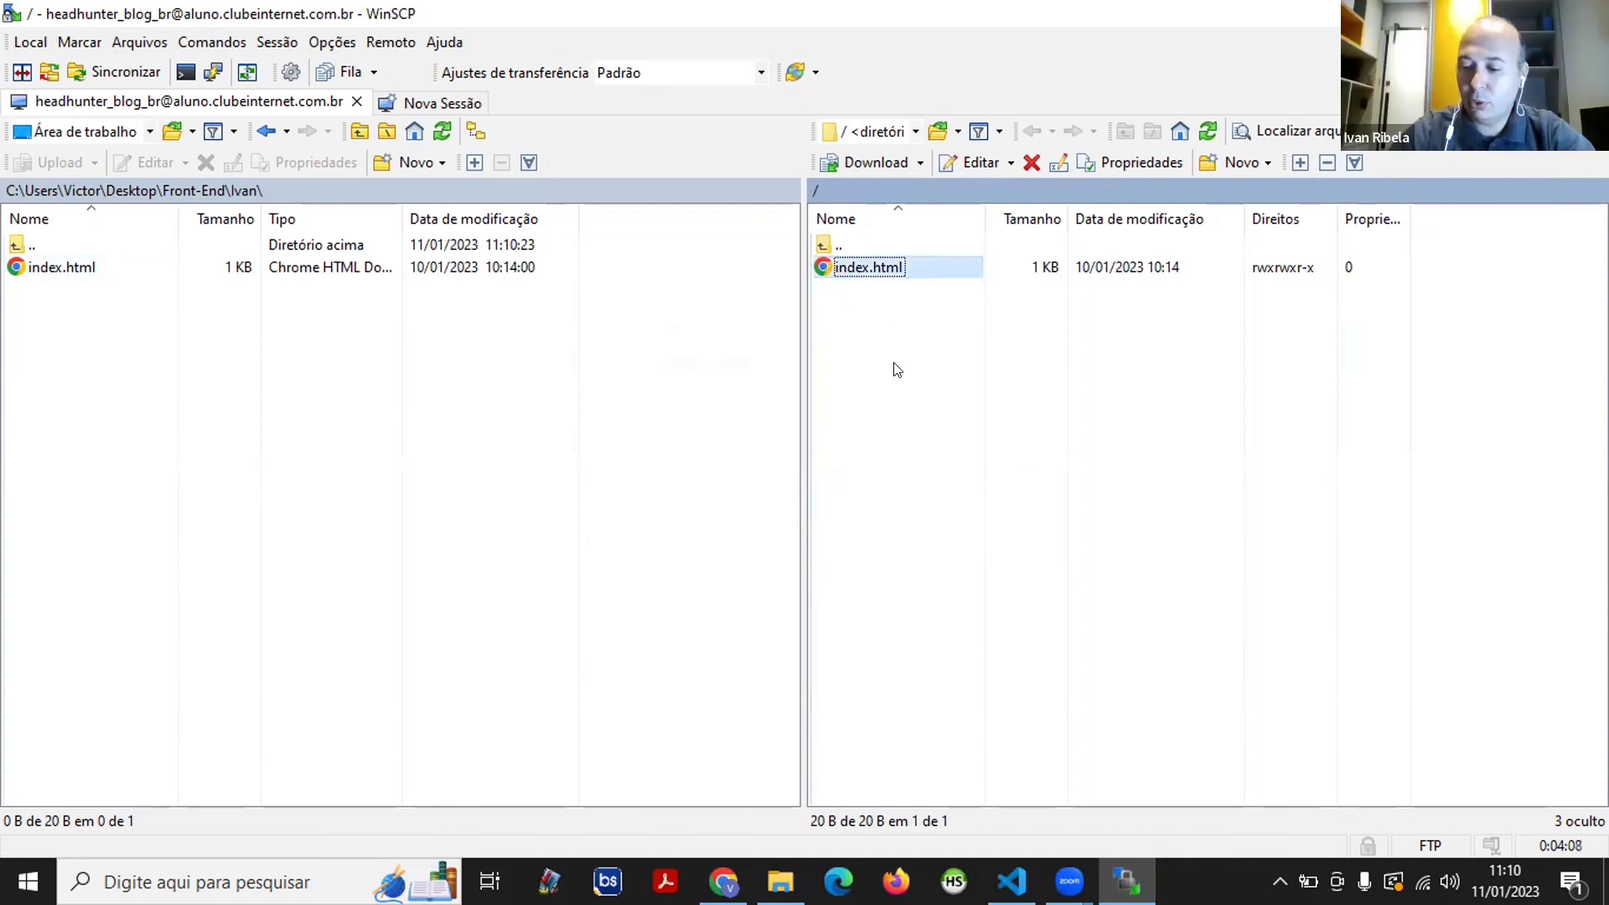
key(Delete)
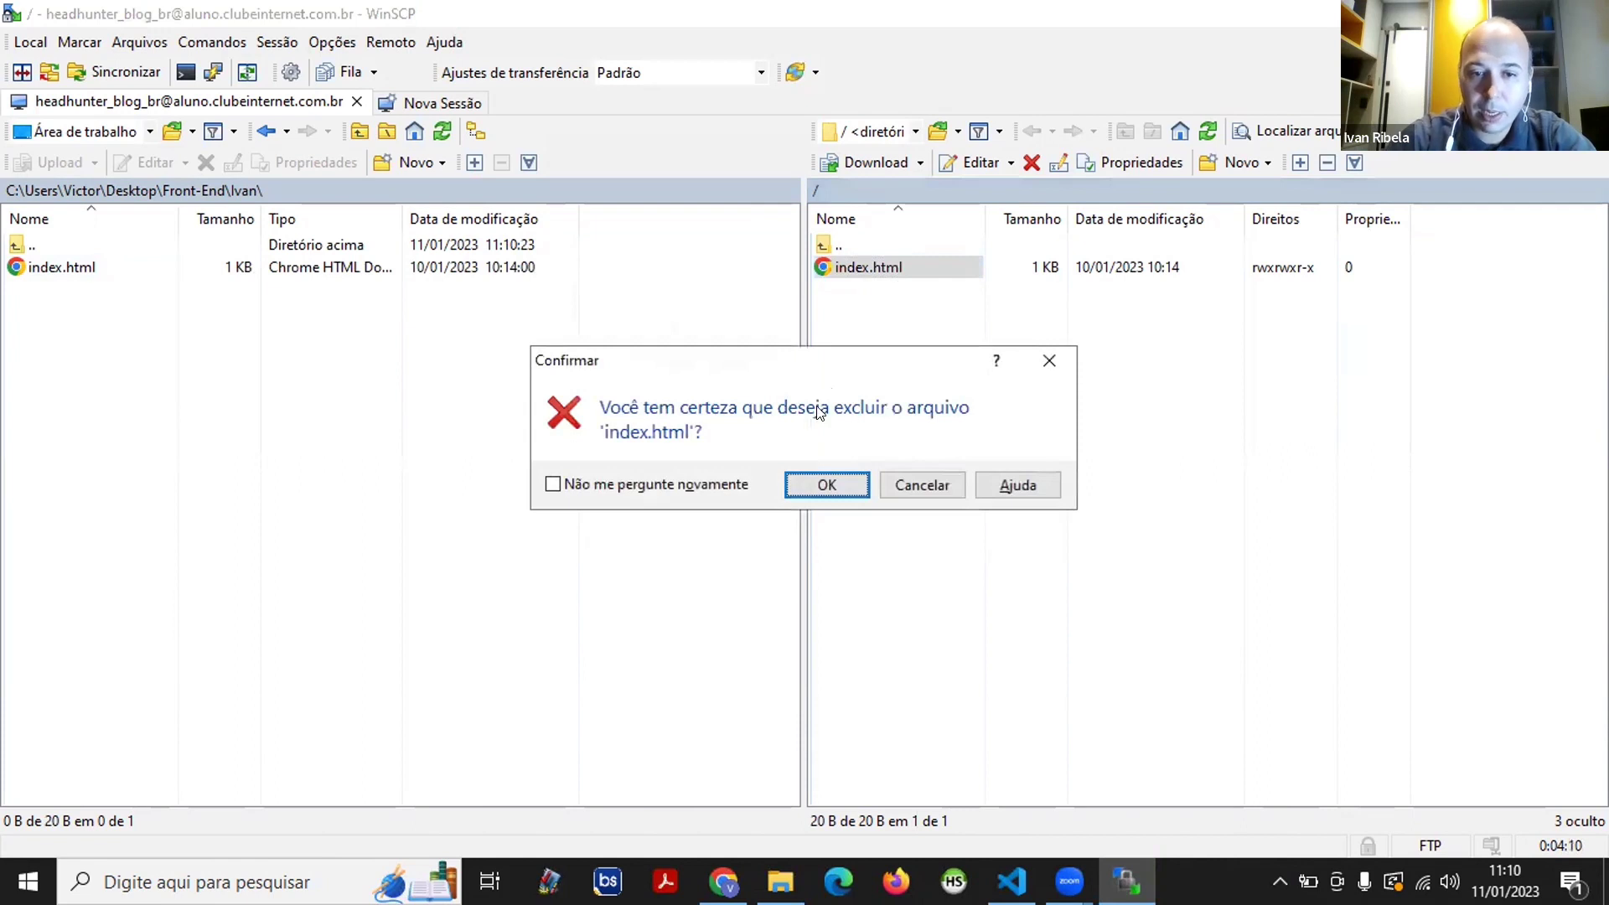
click(826, 485)
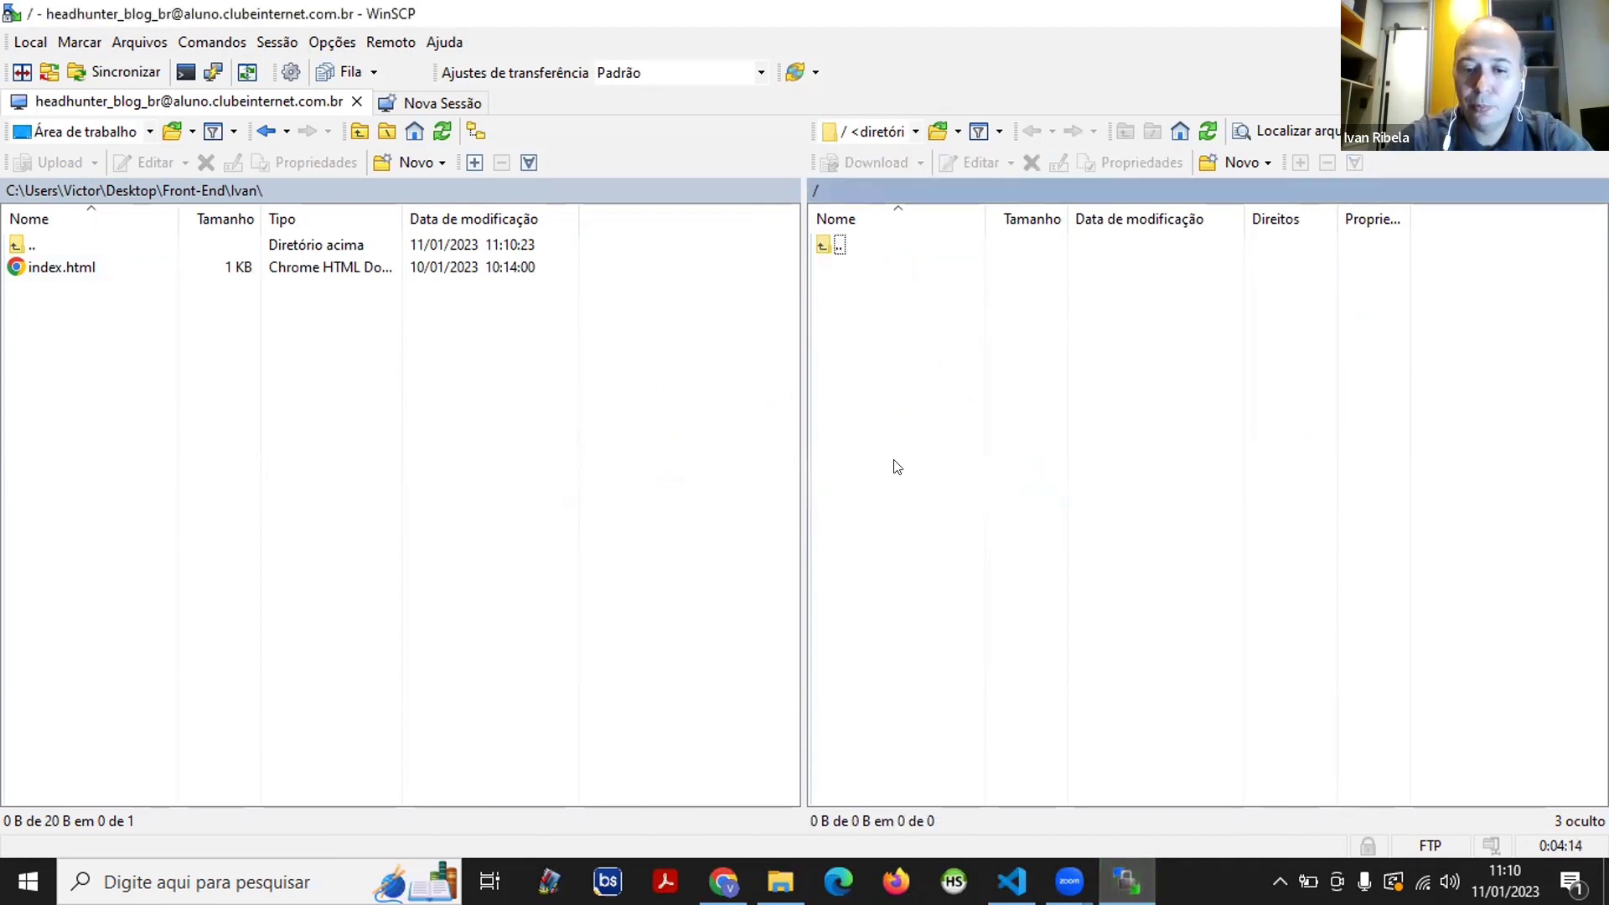
click(723, 880)
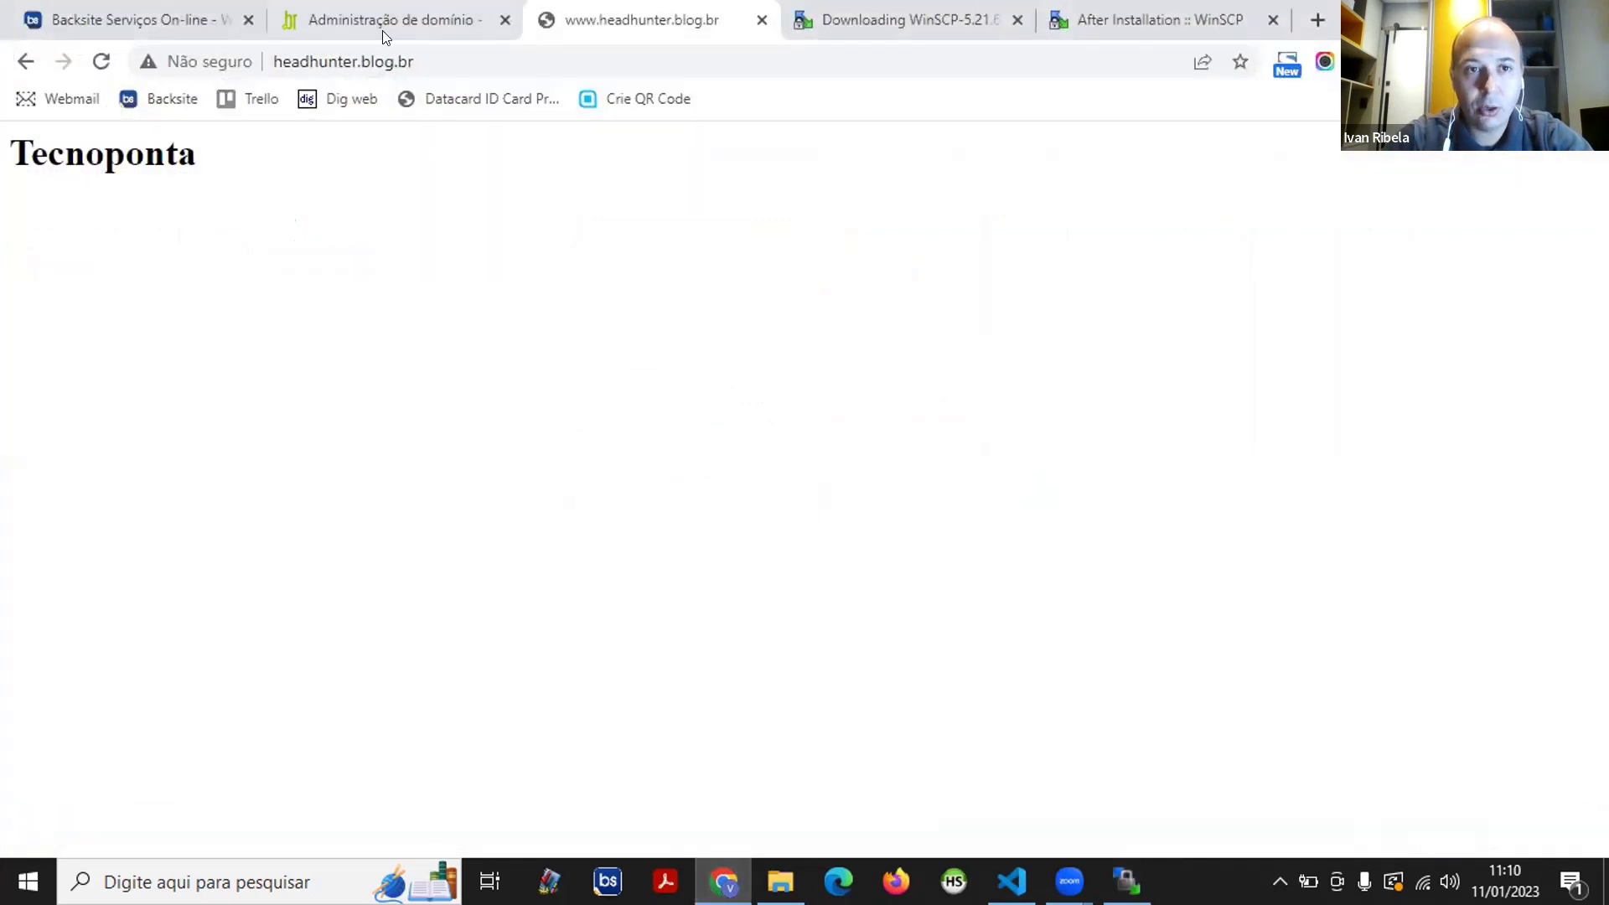
- Reload headhunter.blog.br to see the 403 Forbidden error, then minimize Chrome
click(100, 64)
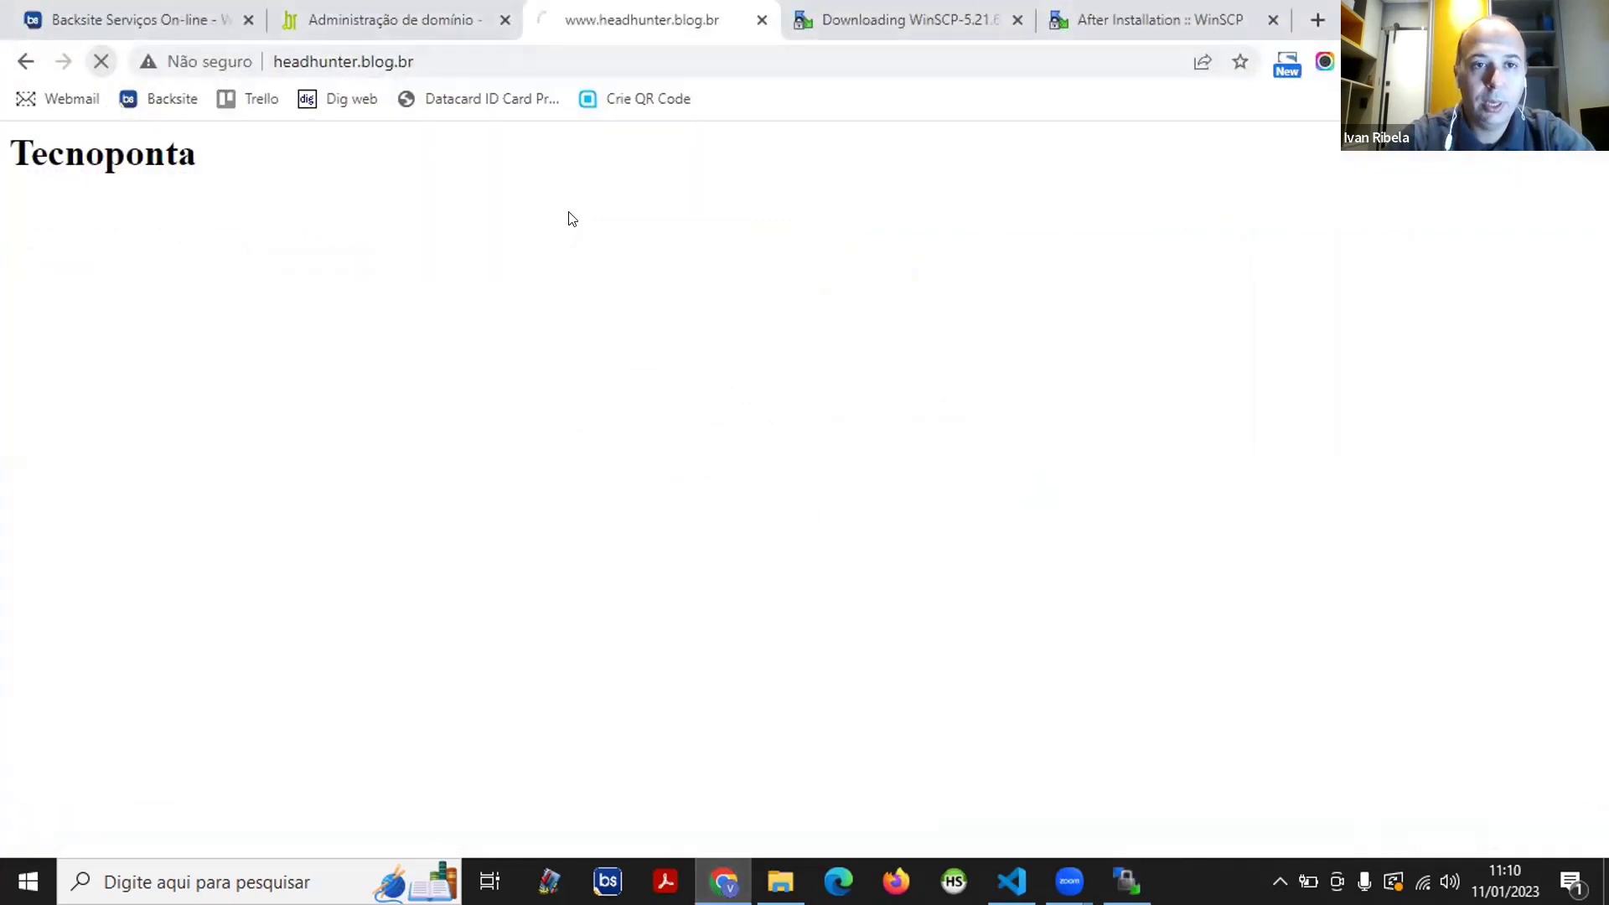
click(1231, 106)
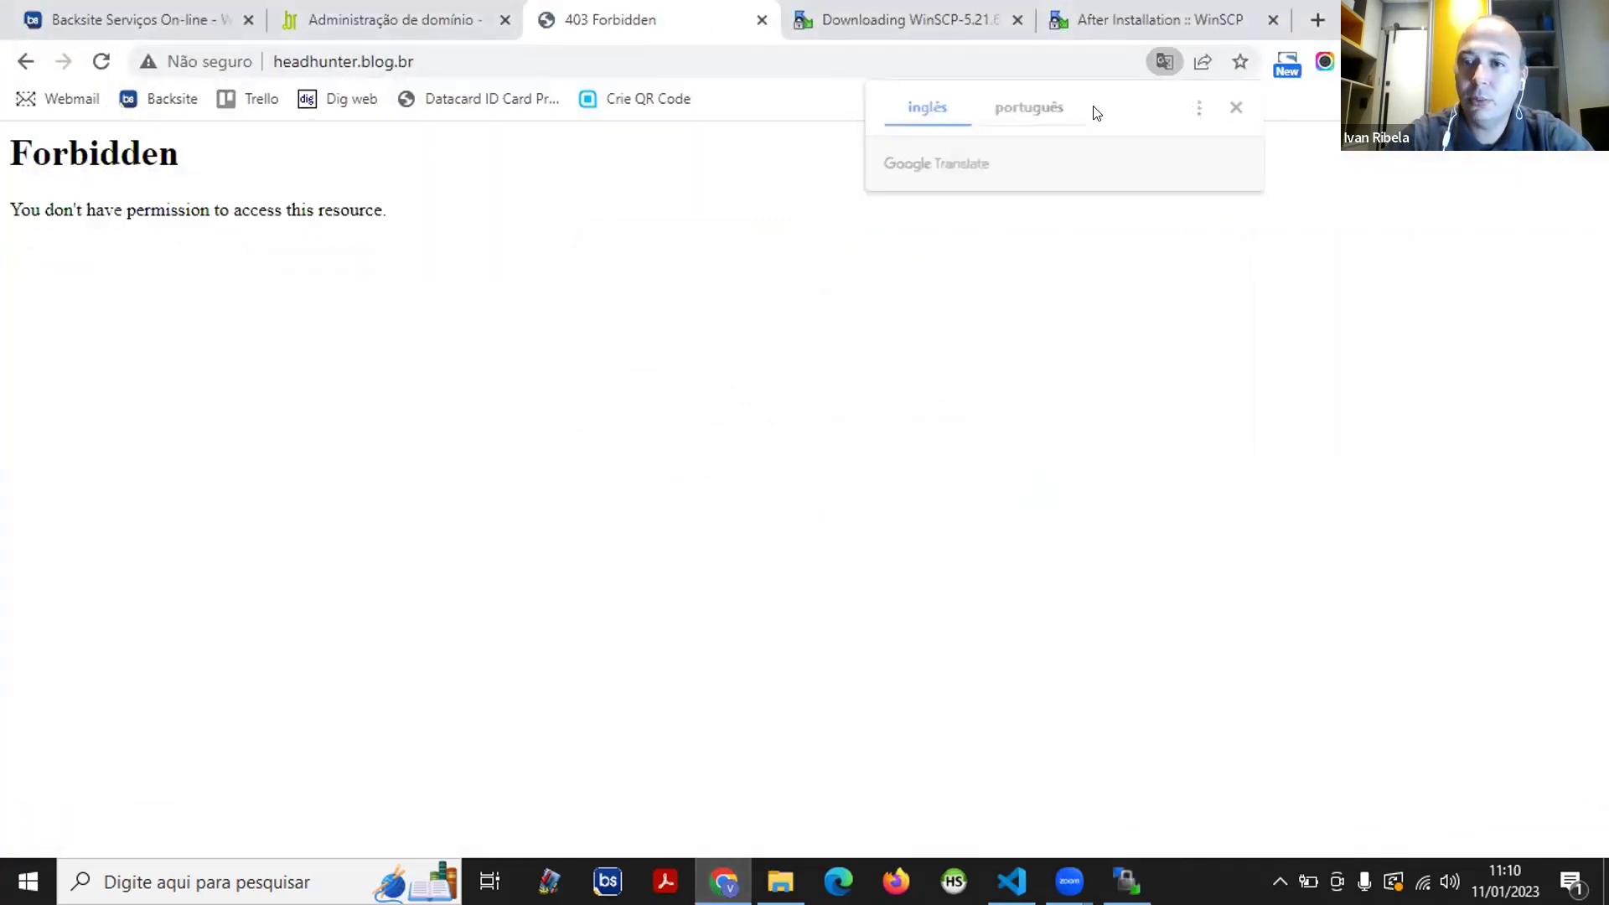
drag(387, 211, 8, 126)
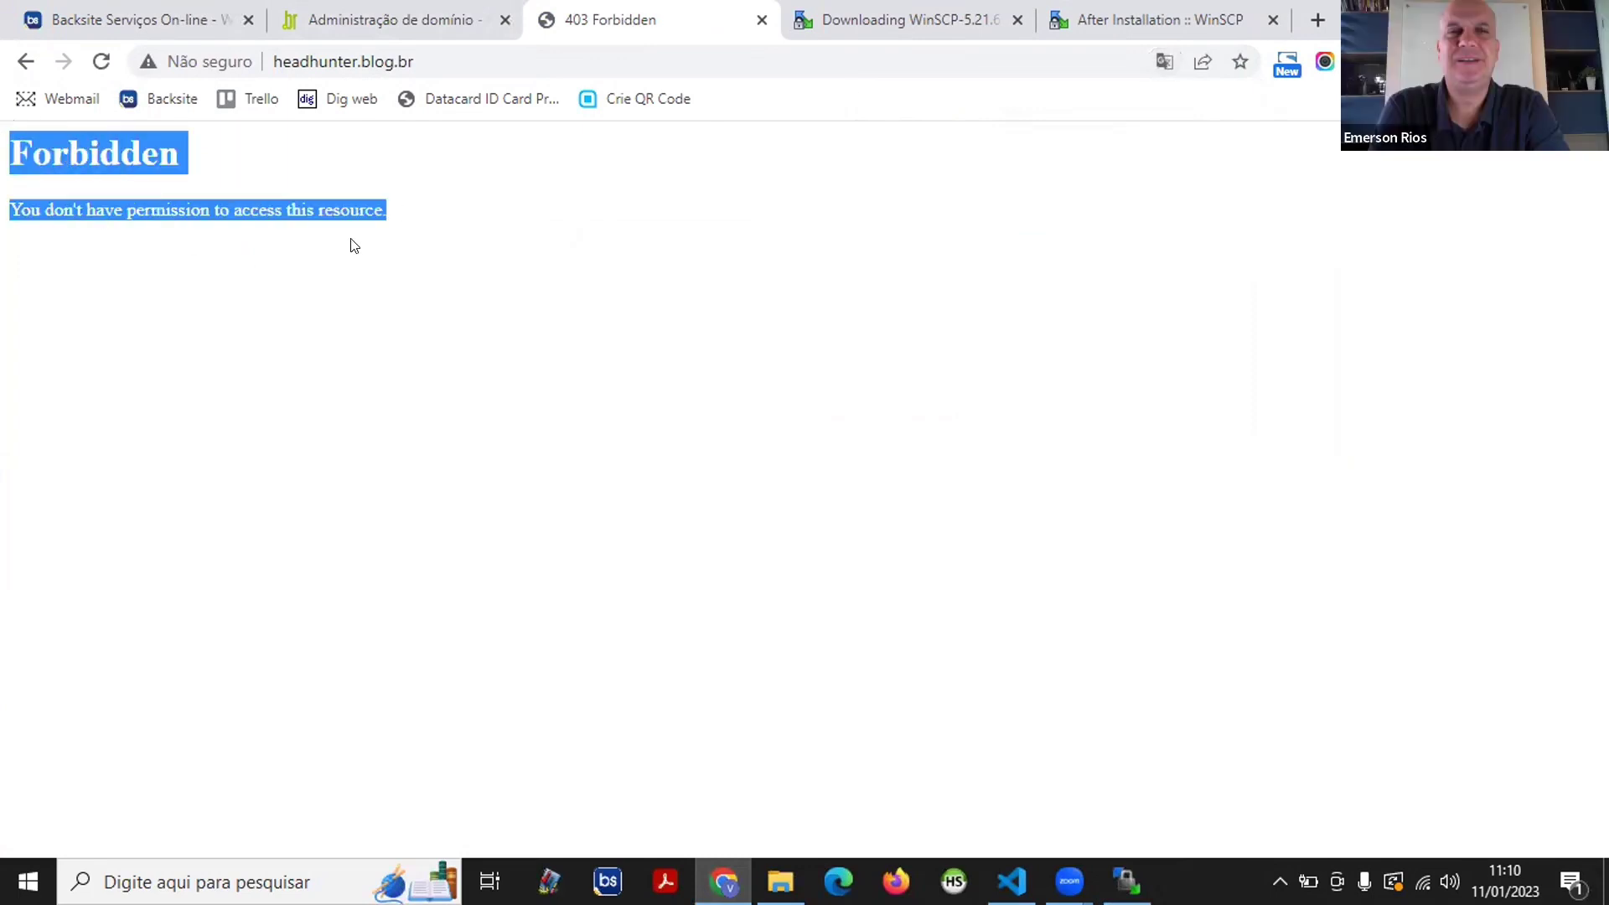
click(1473, 13)
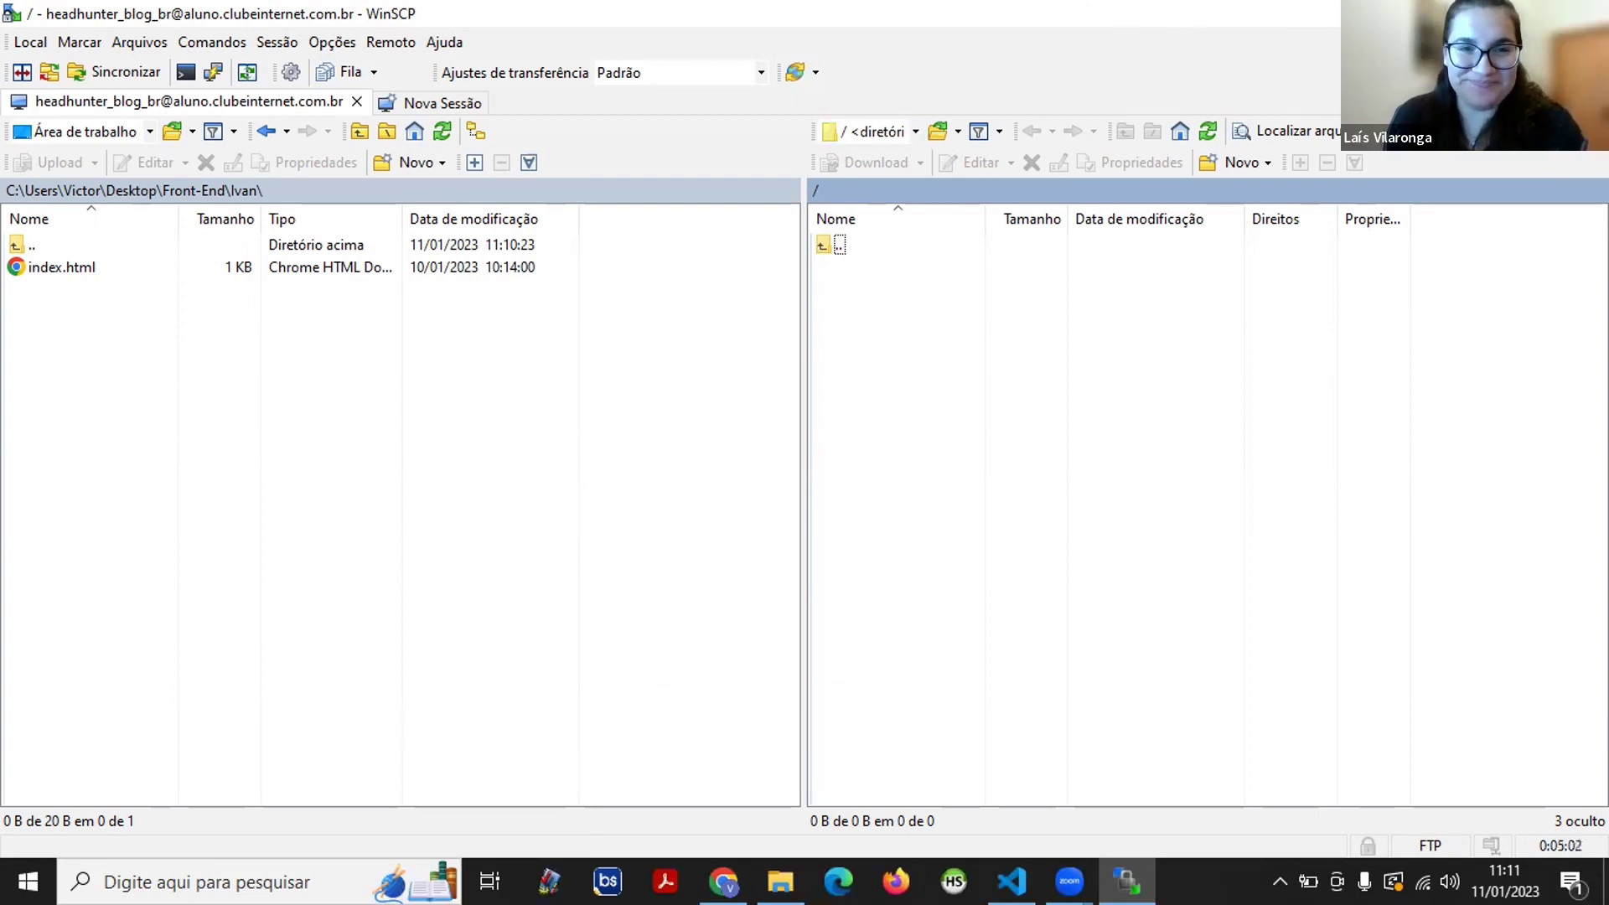
- Open the downloaded index.html from the Ivan folder in File Explorer
mouse_move(780, 881)
click(754, 796)
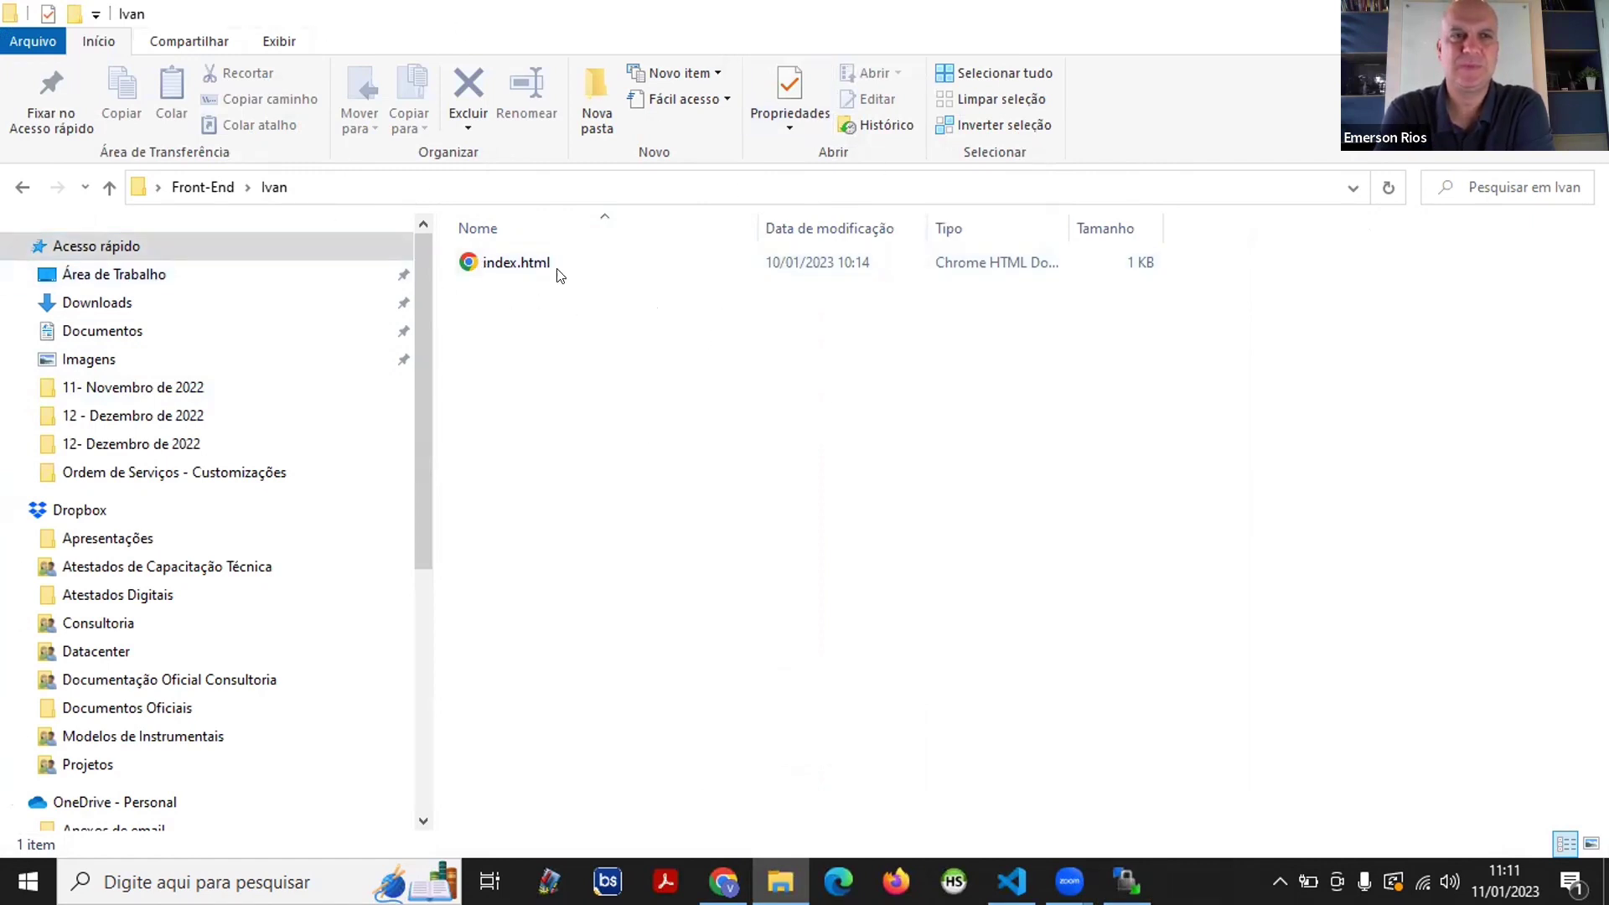
click(528, 270)
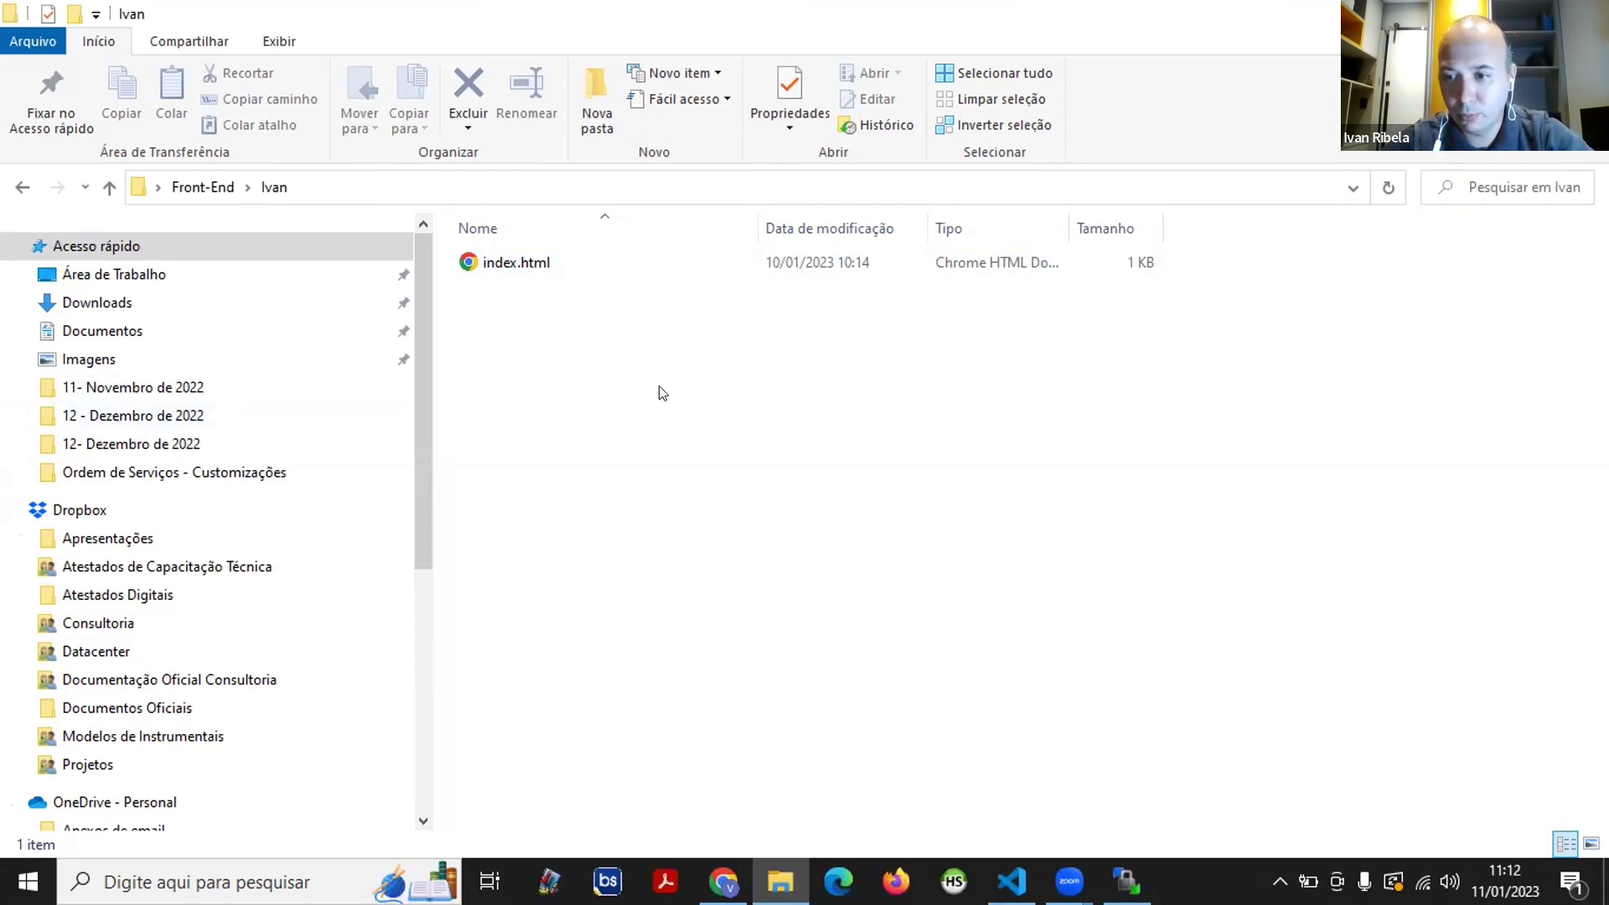
double_click(533, 264)
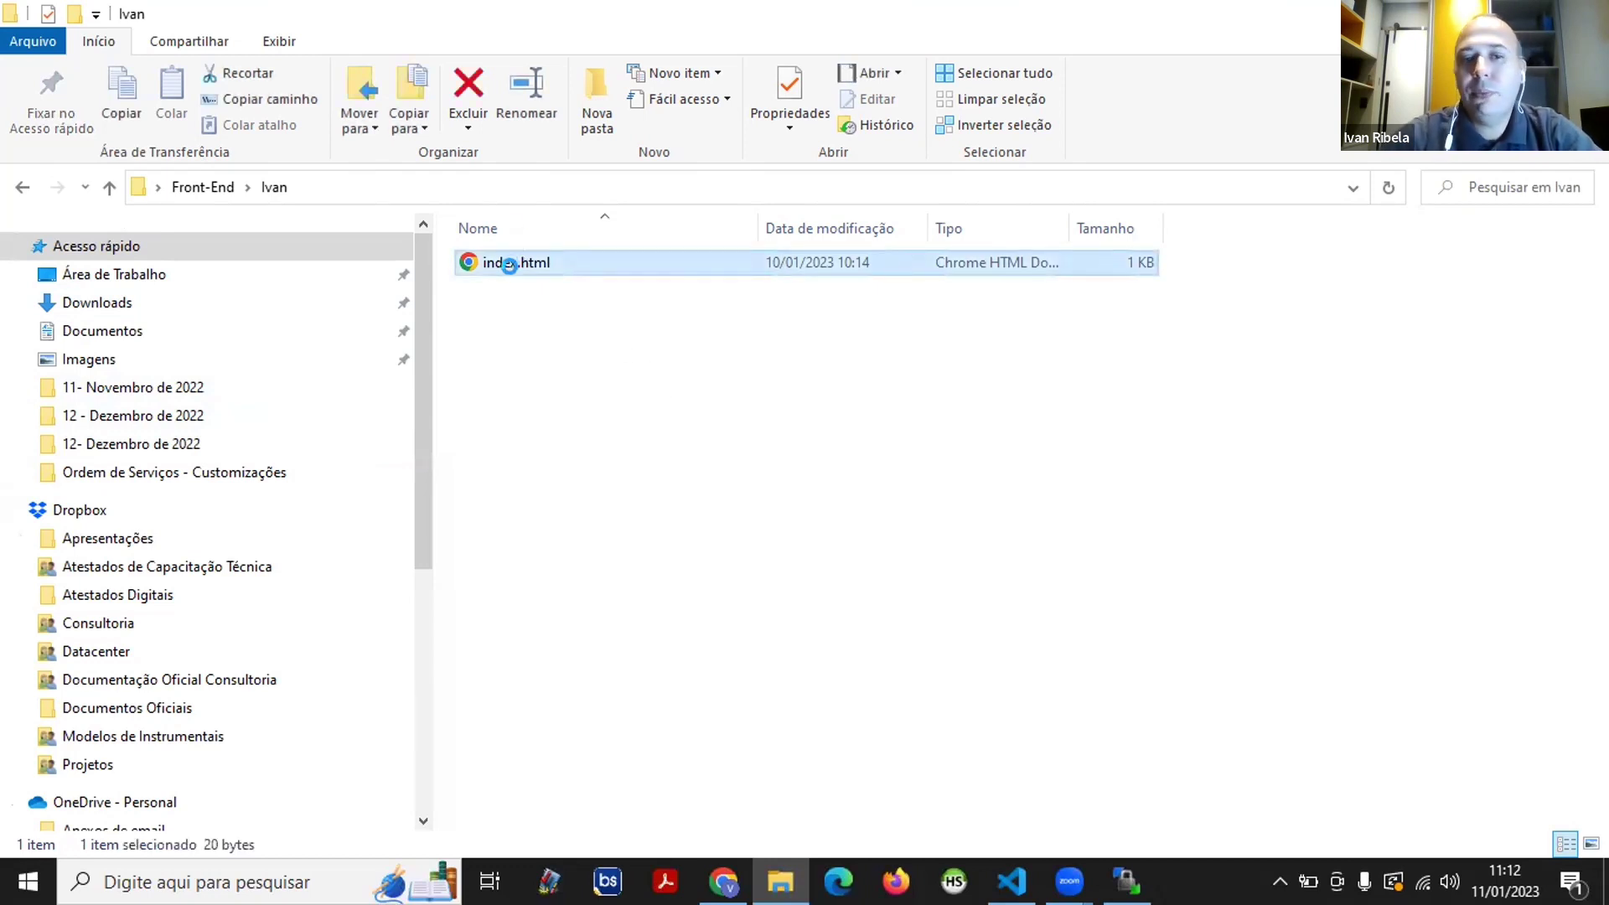
- Set Visual Studio Code as the app that always opens index.html
right_click(514, 262)
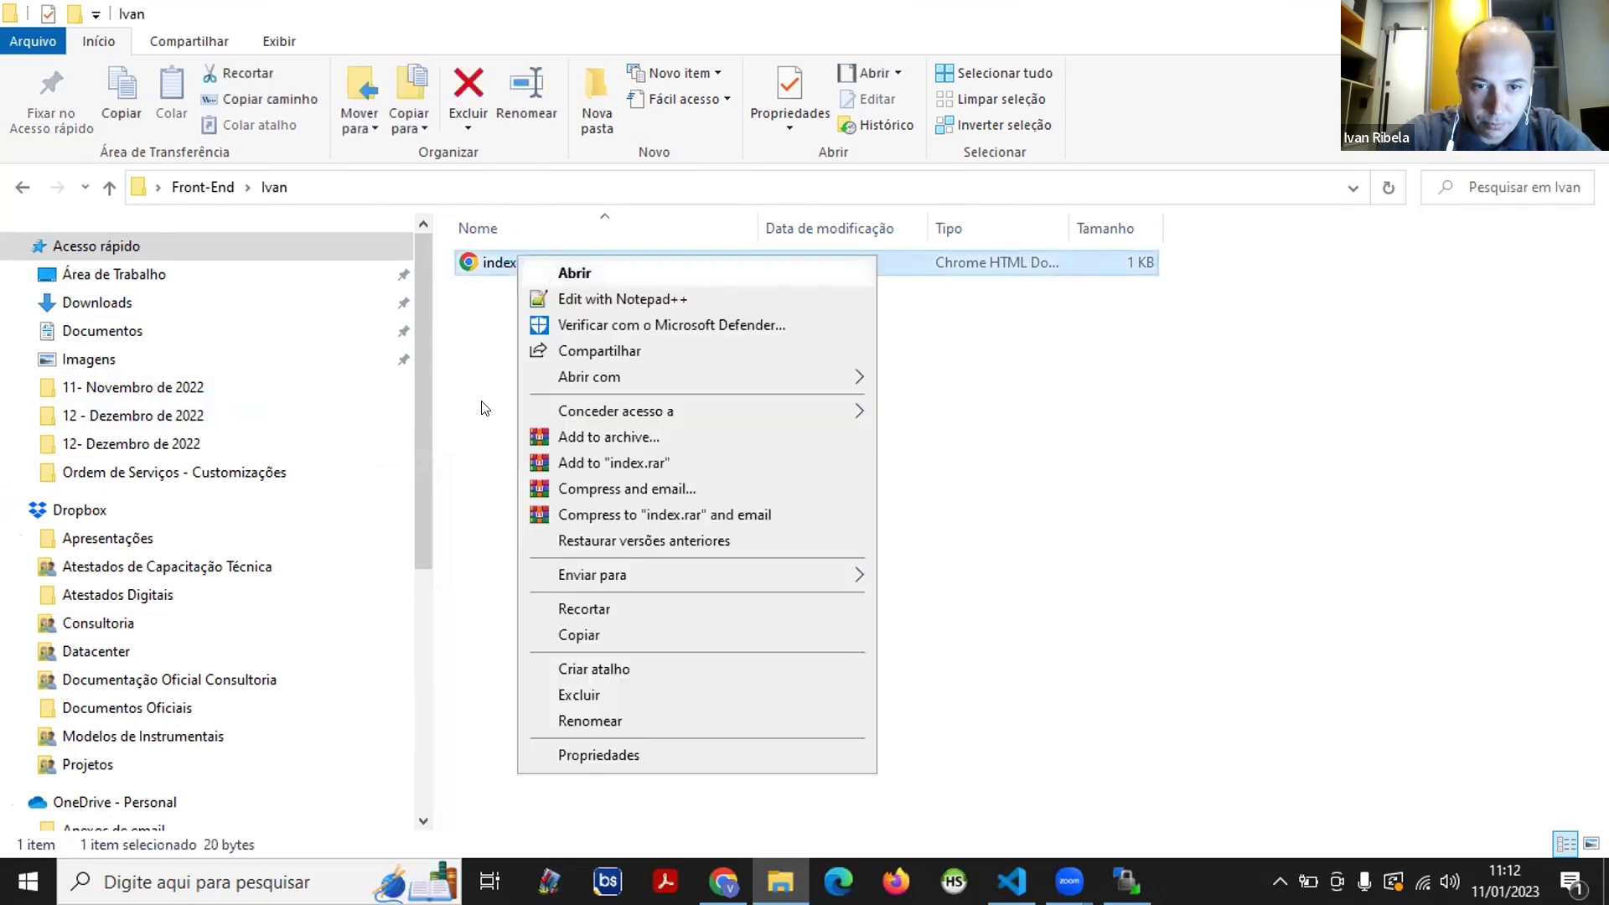
mouse_move(853, 376)
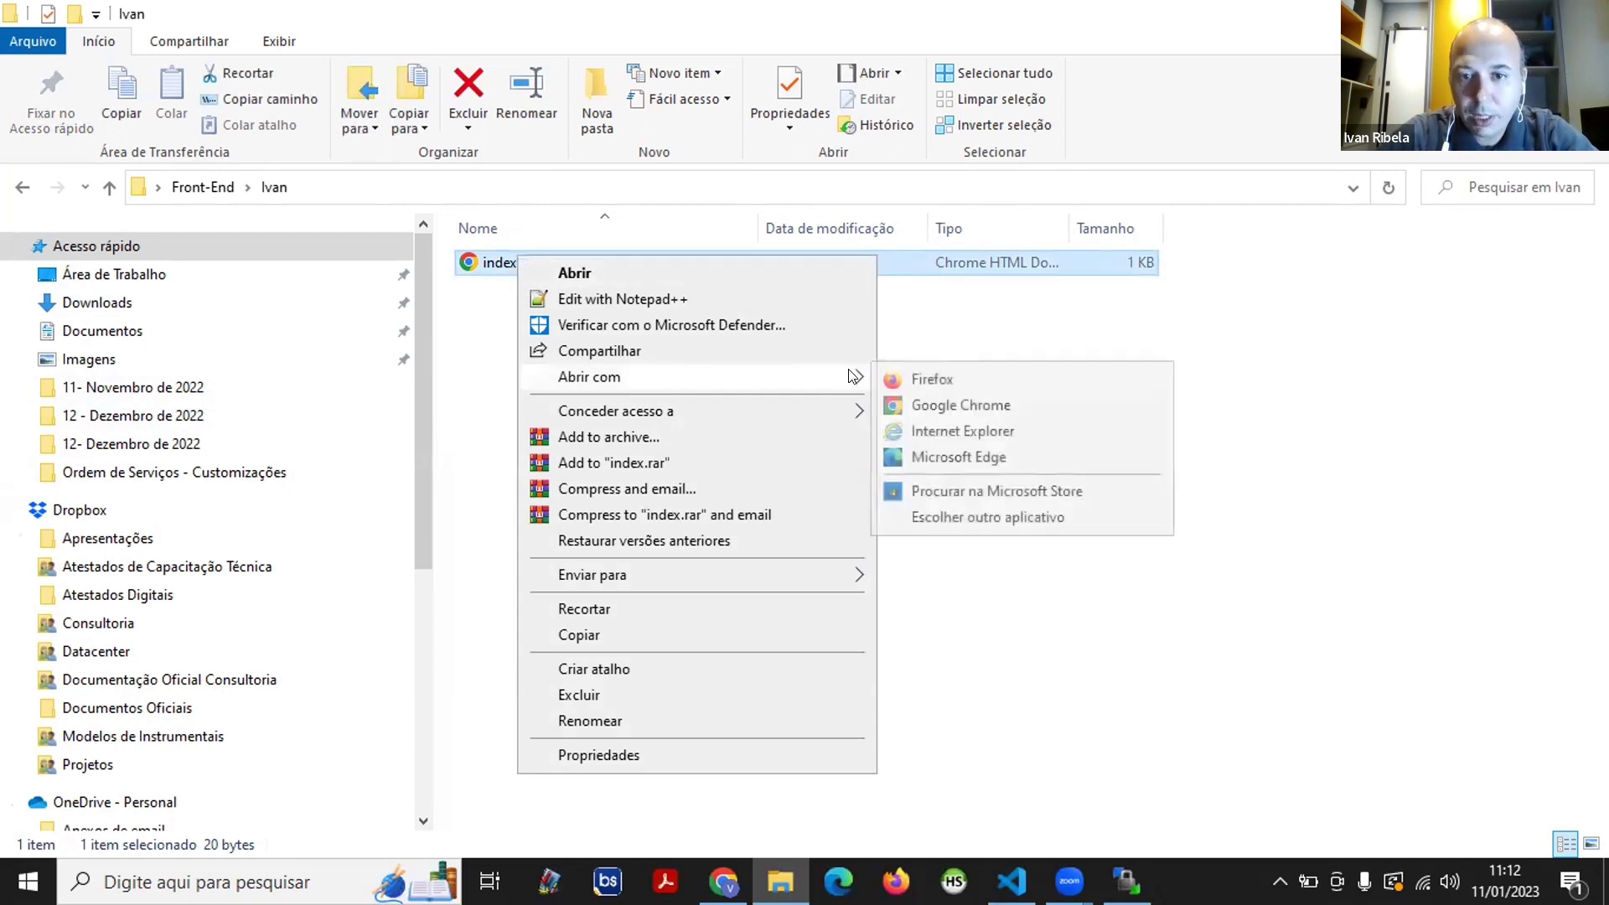
click(968, 519)
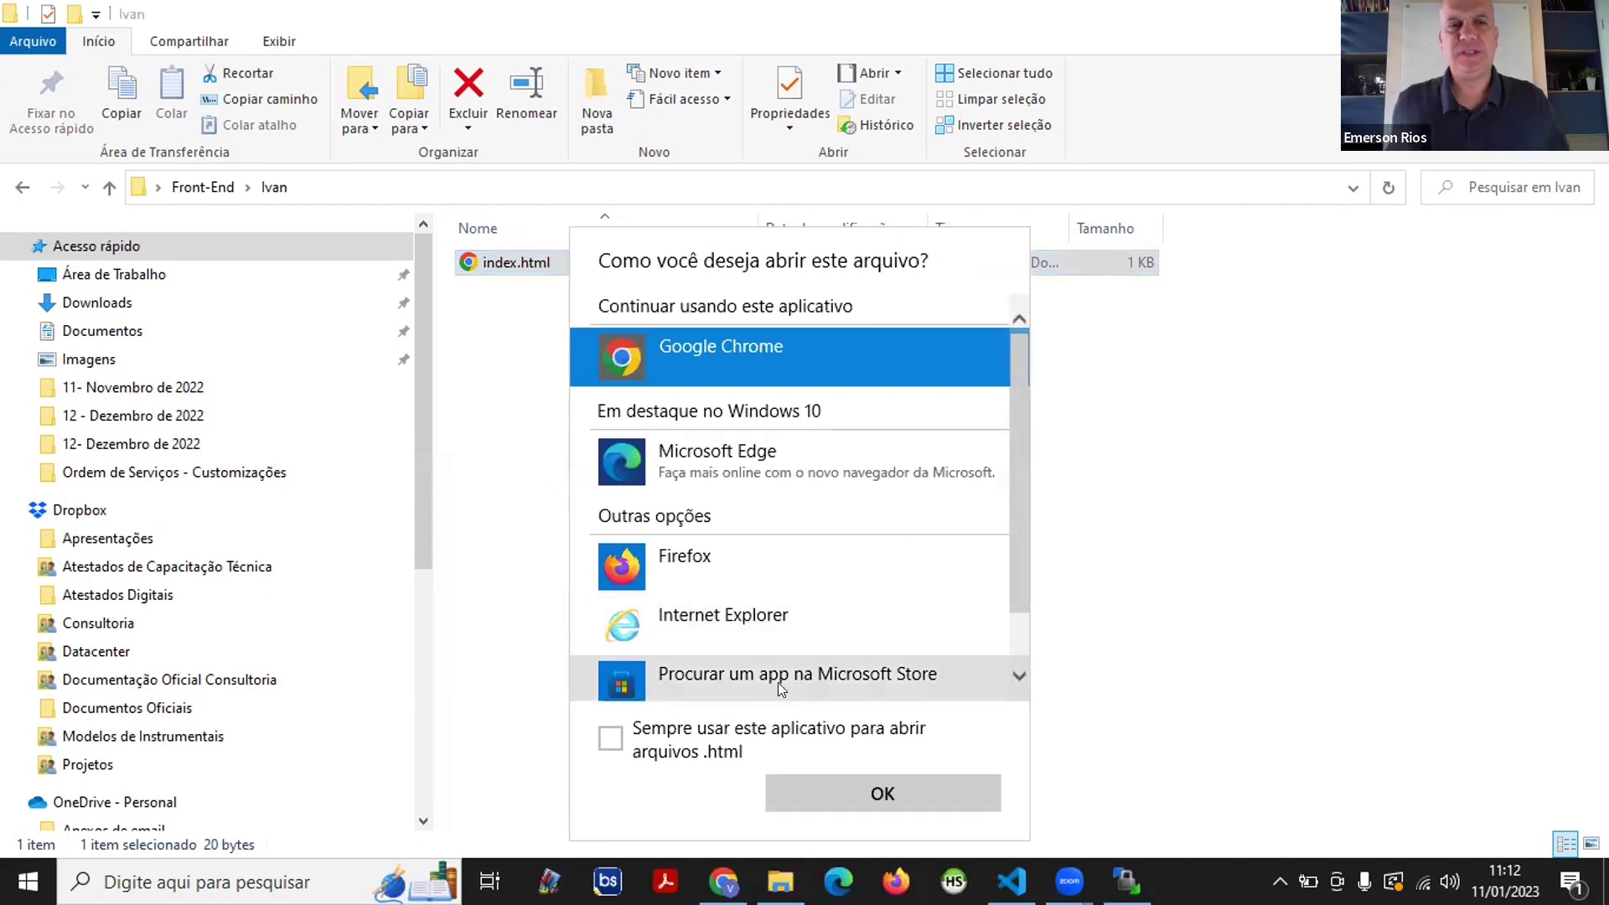
scroll(759, 651, down, 1)
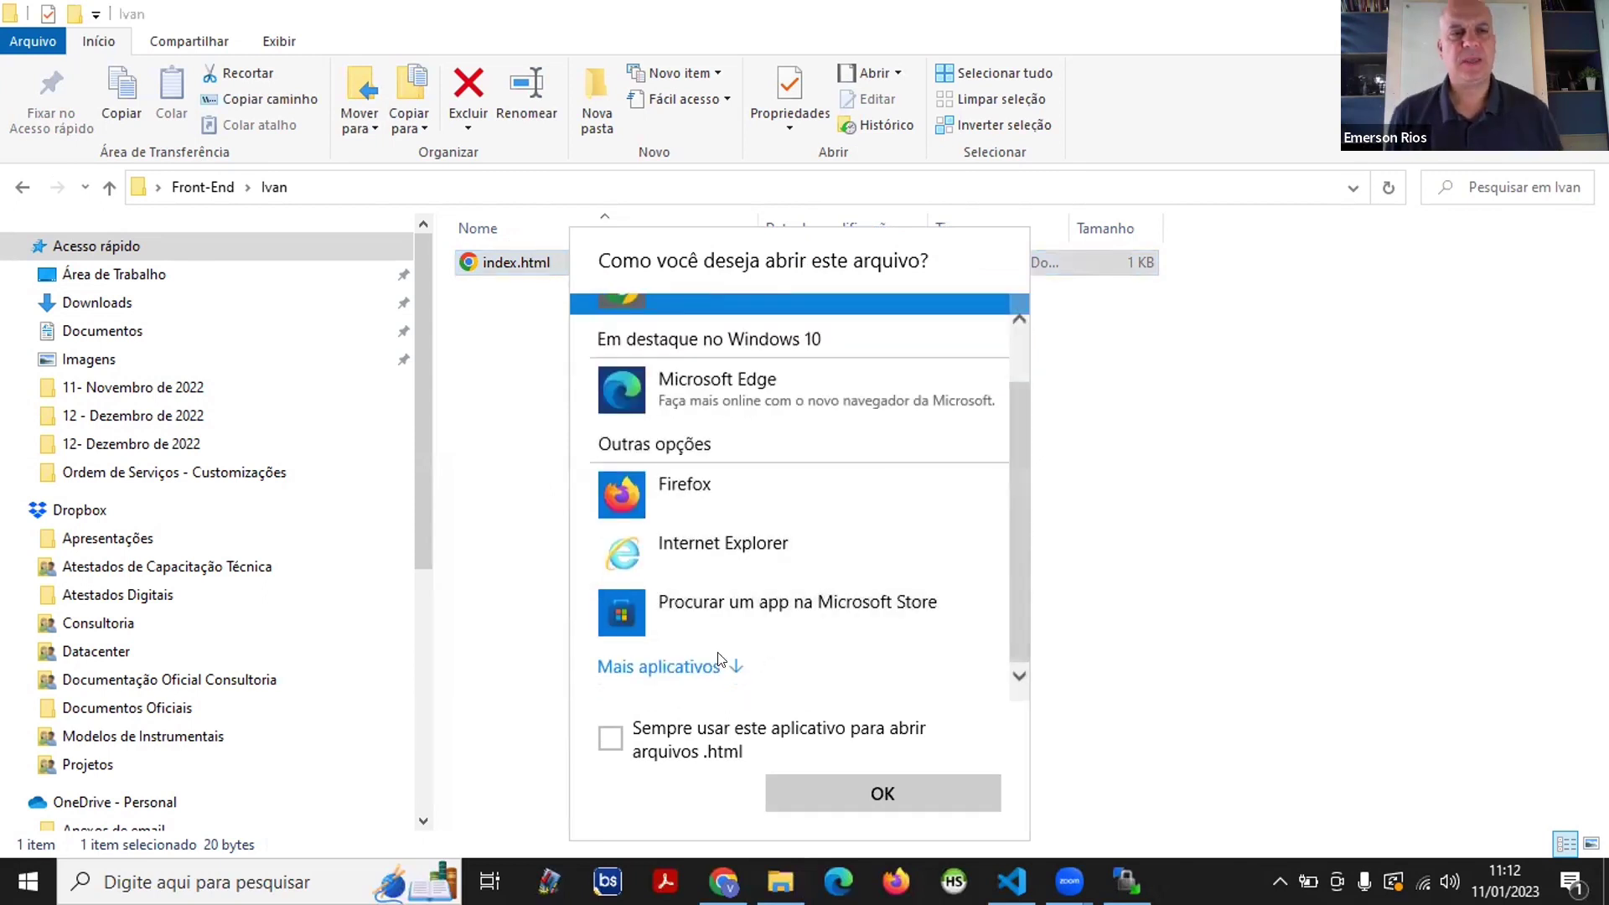
click(725, 660)
scroll(727, 651, down, 6)
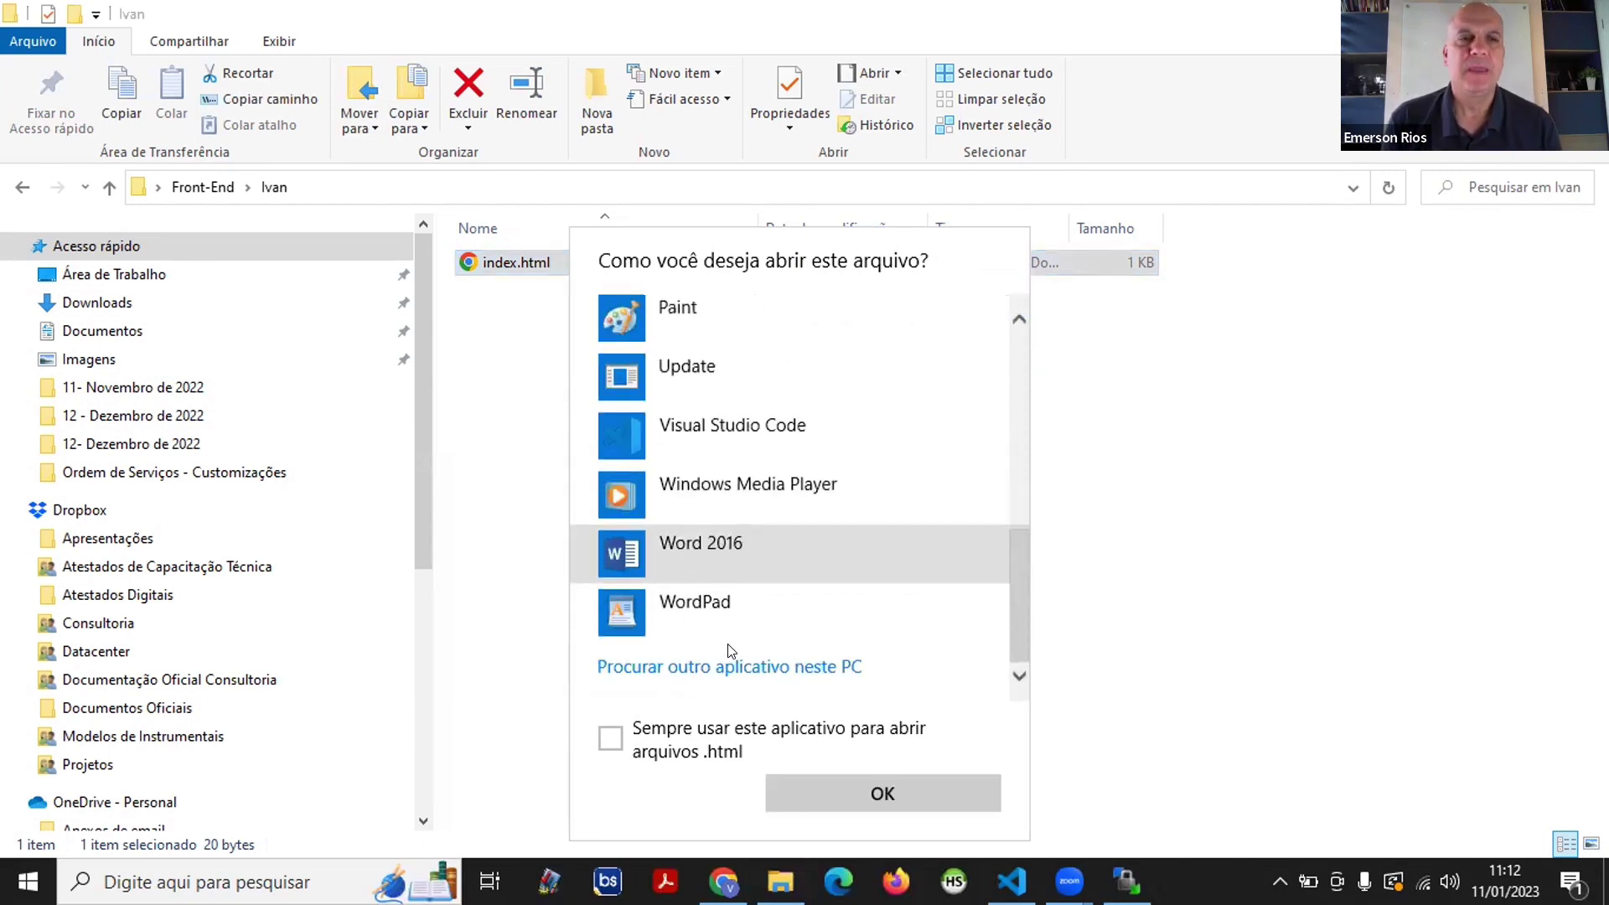
click(745, 423)
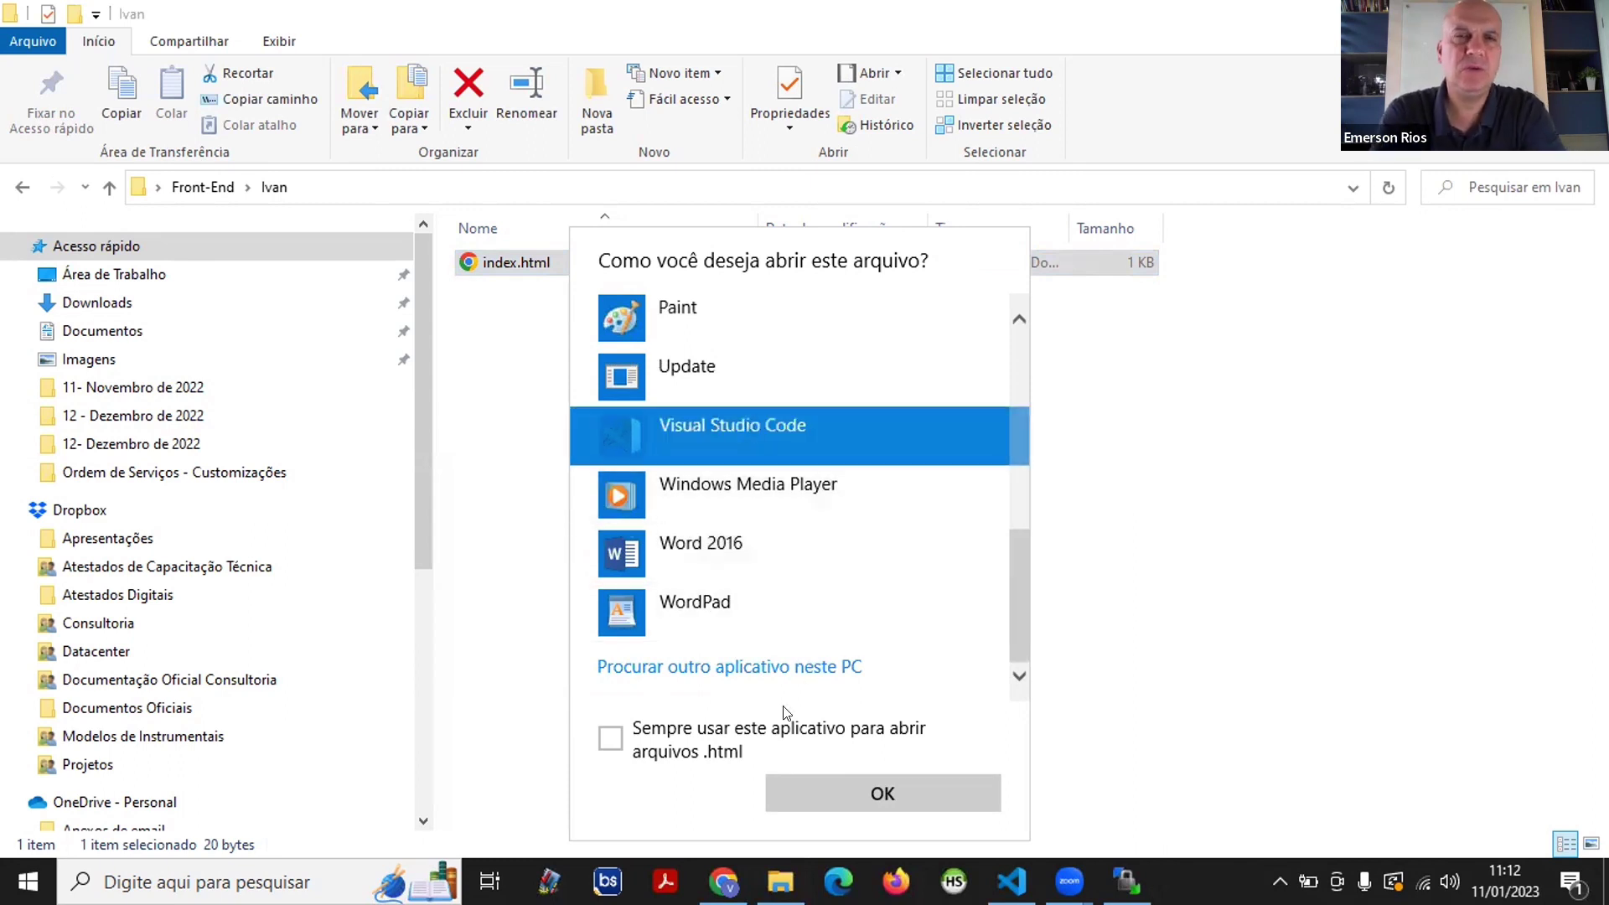
click(609, 735)
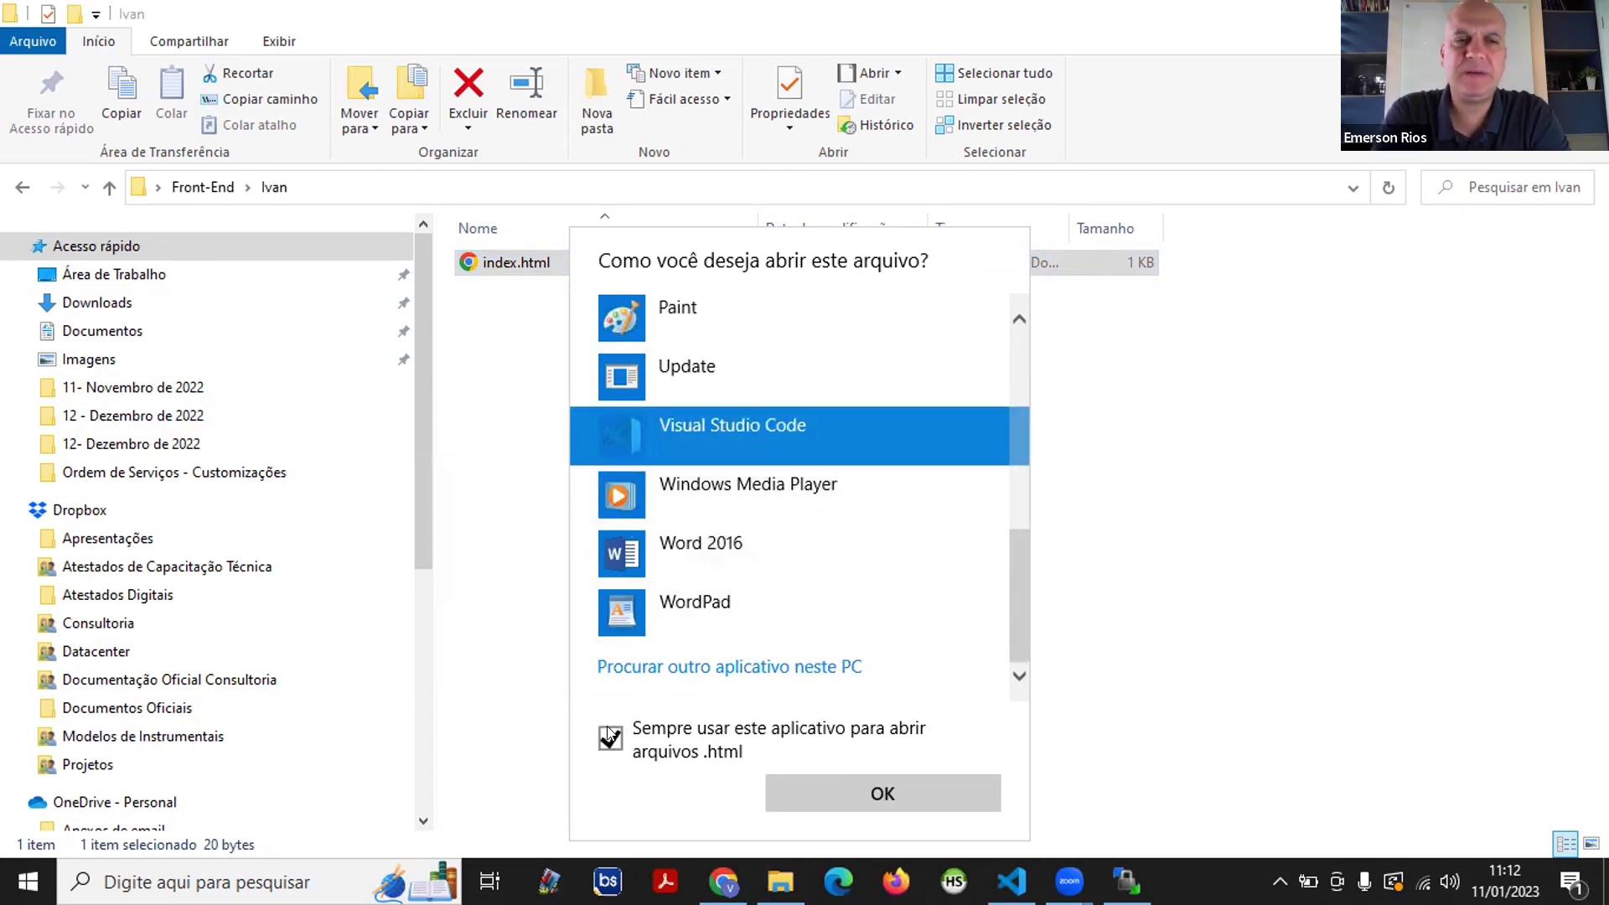
click(871, 797)
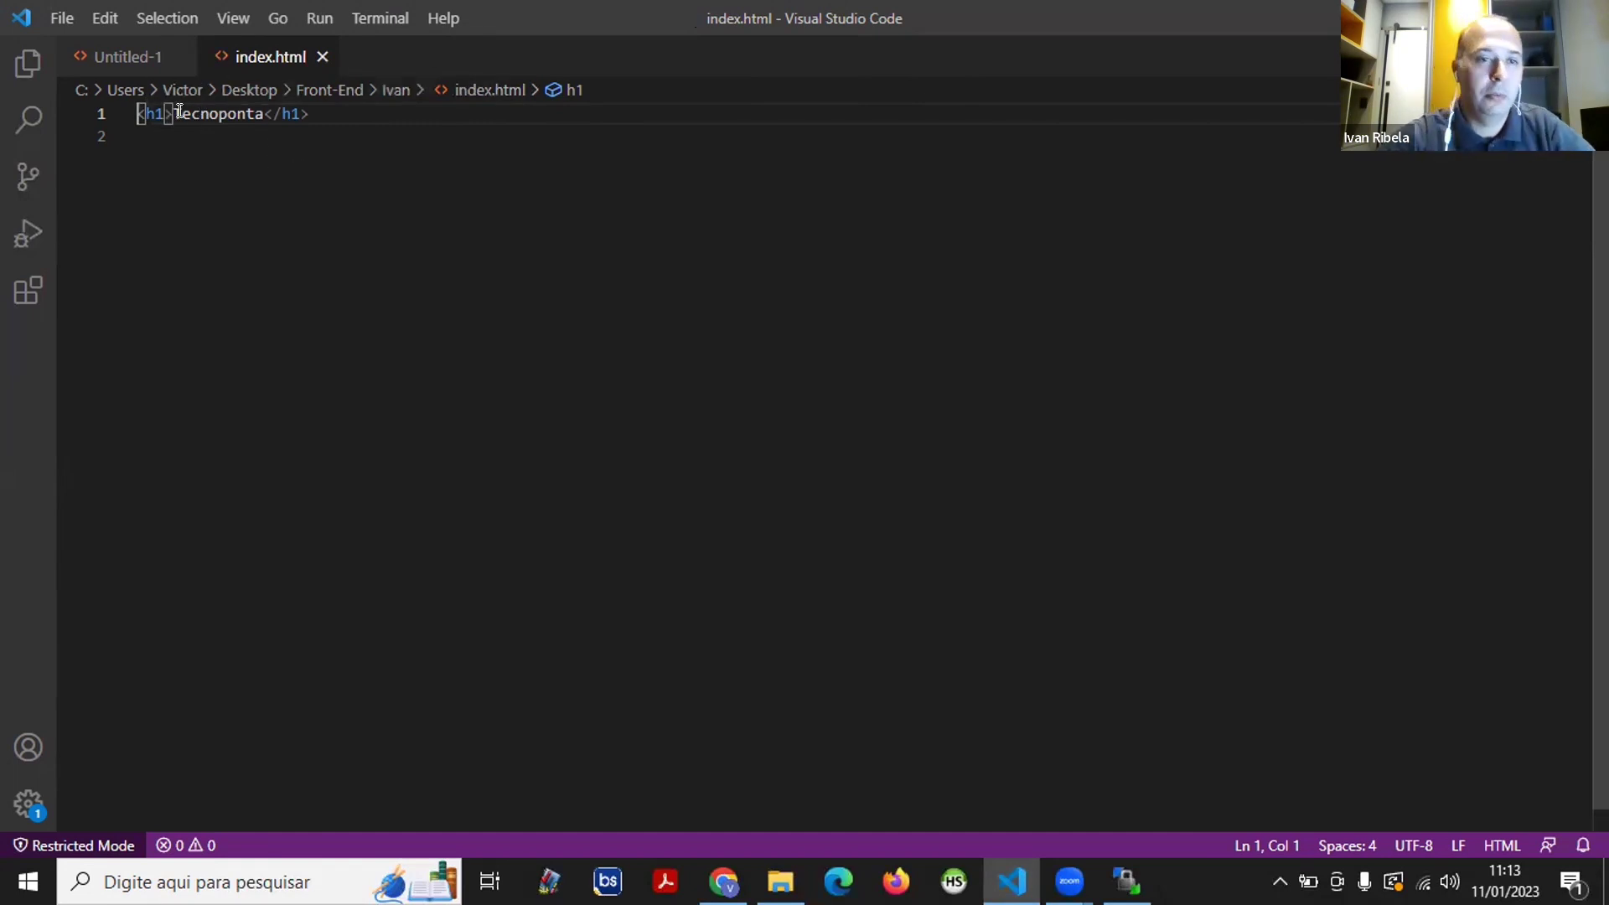
- Replace 'Tecnoponta' in the h1 heading of index.html with 'Head Hunter'
drag(174, 113, 265, 113)
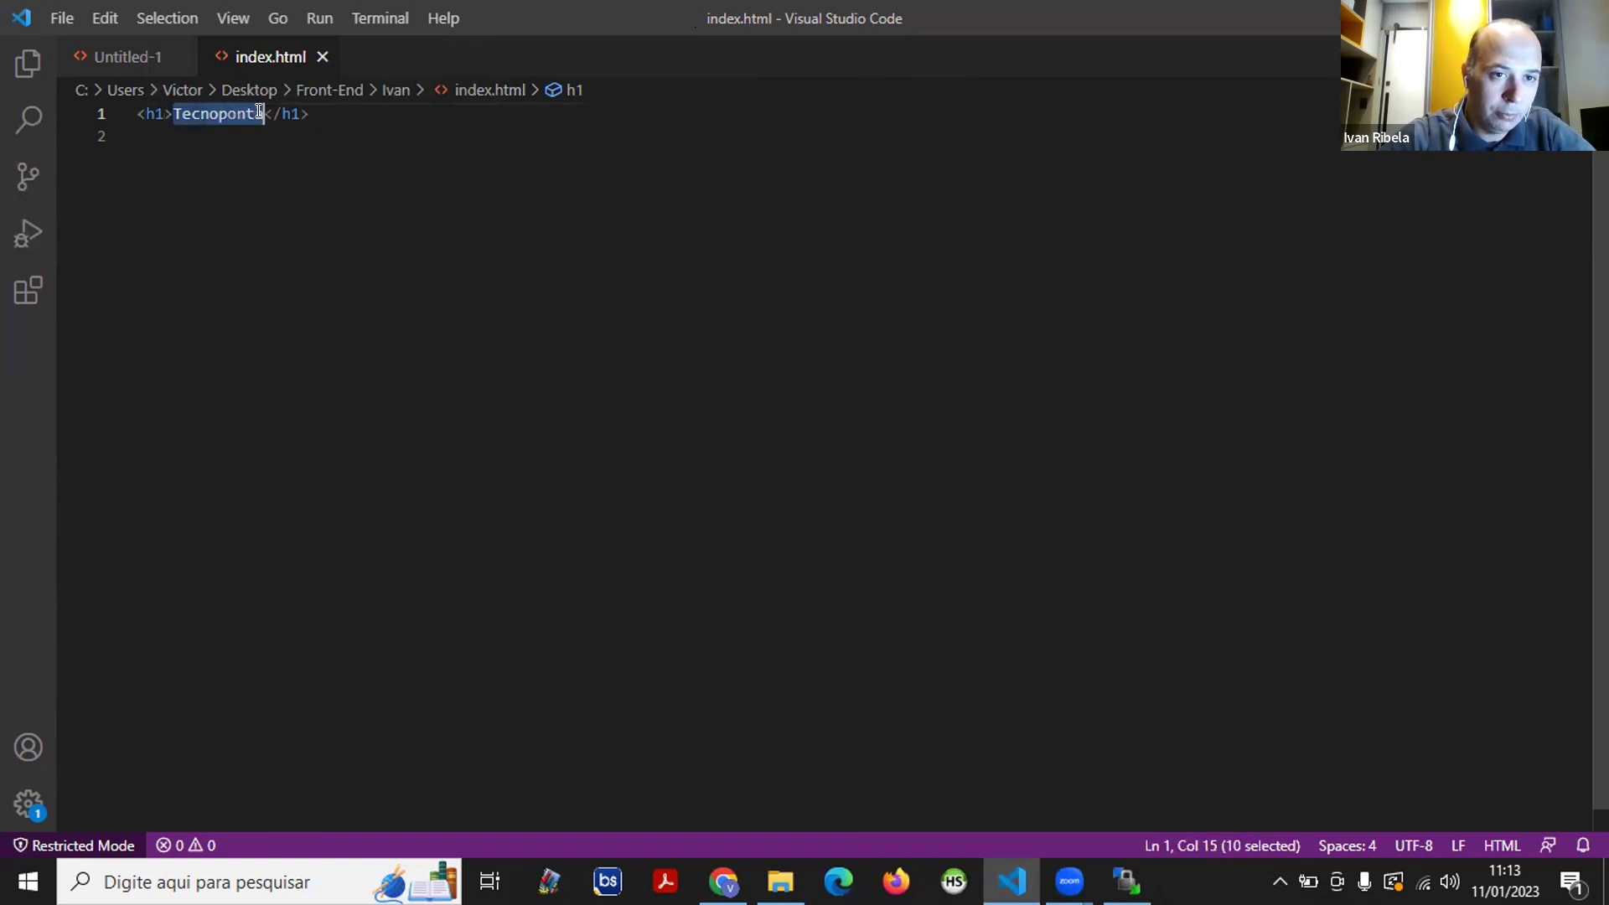
text(Head Hun)
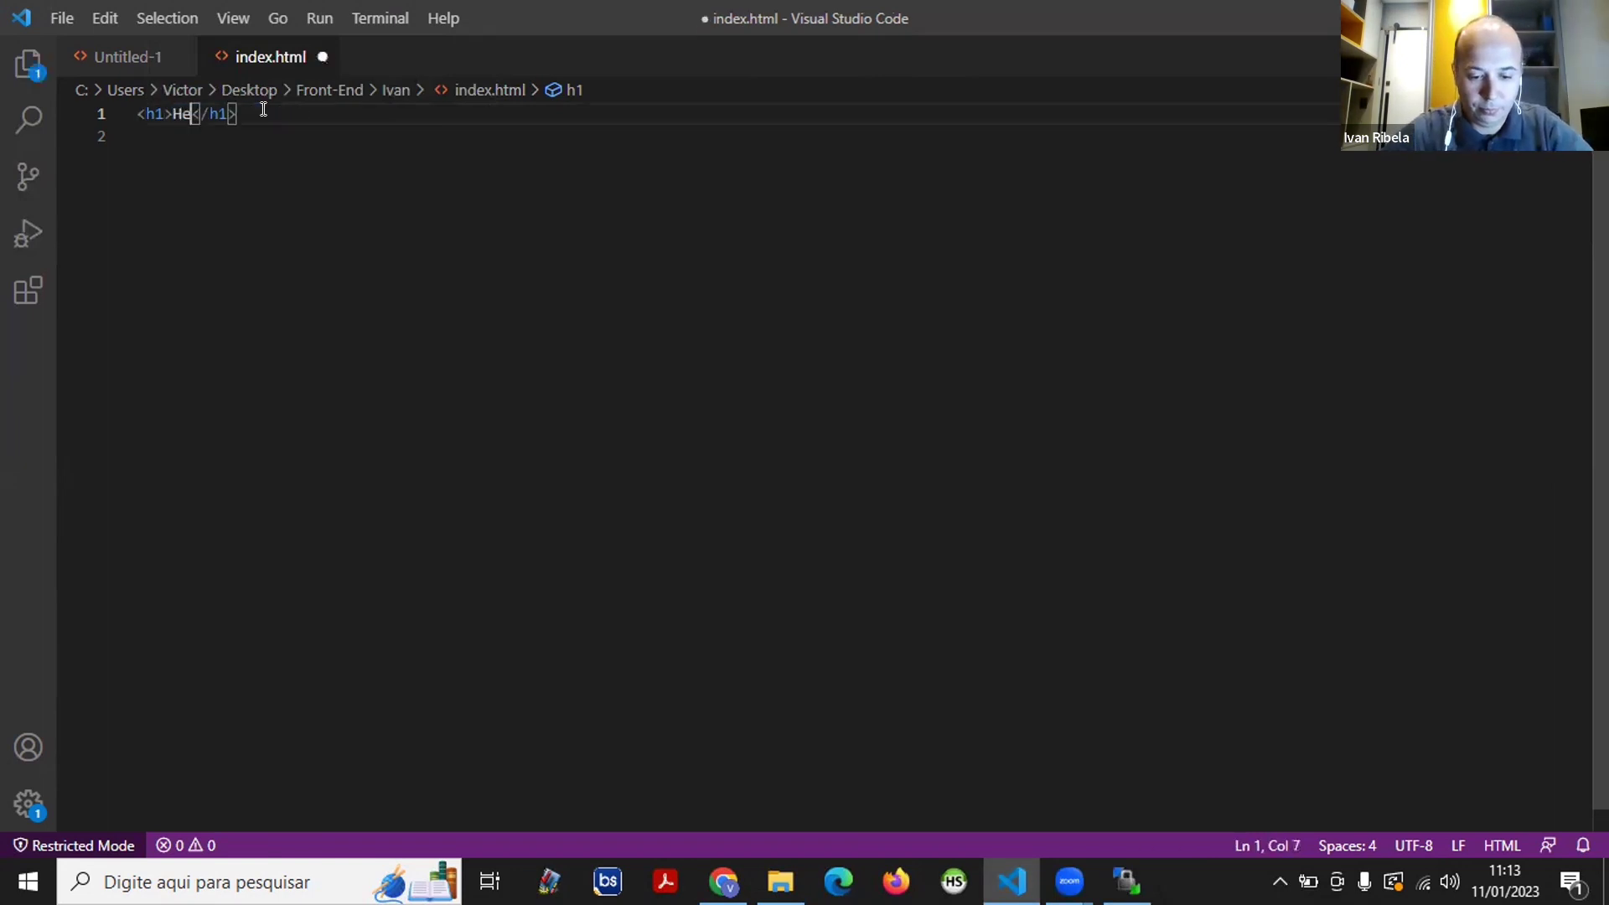
text(ter)
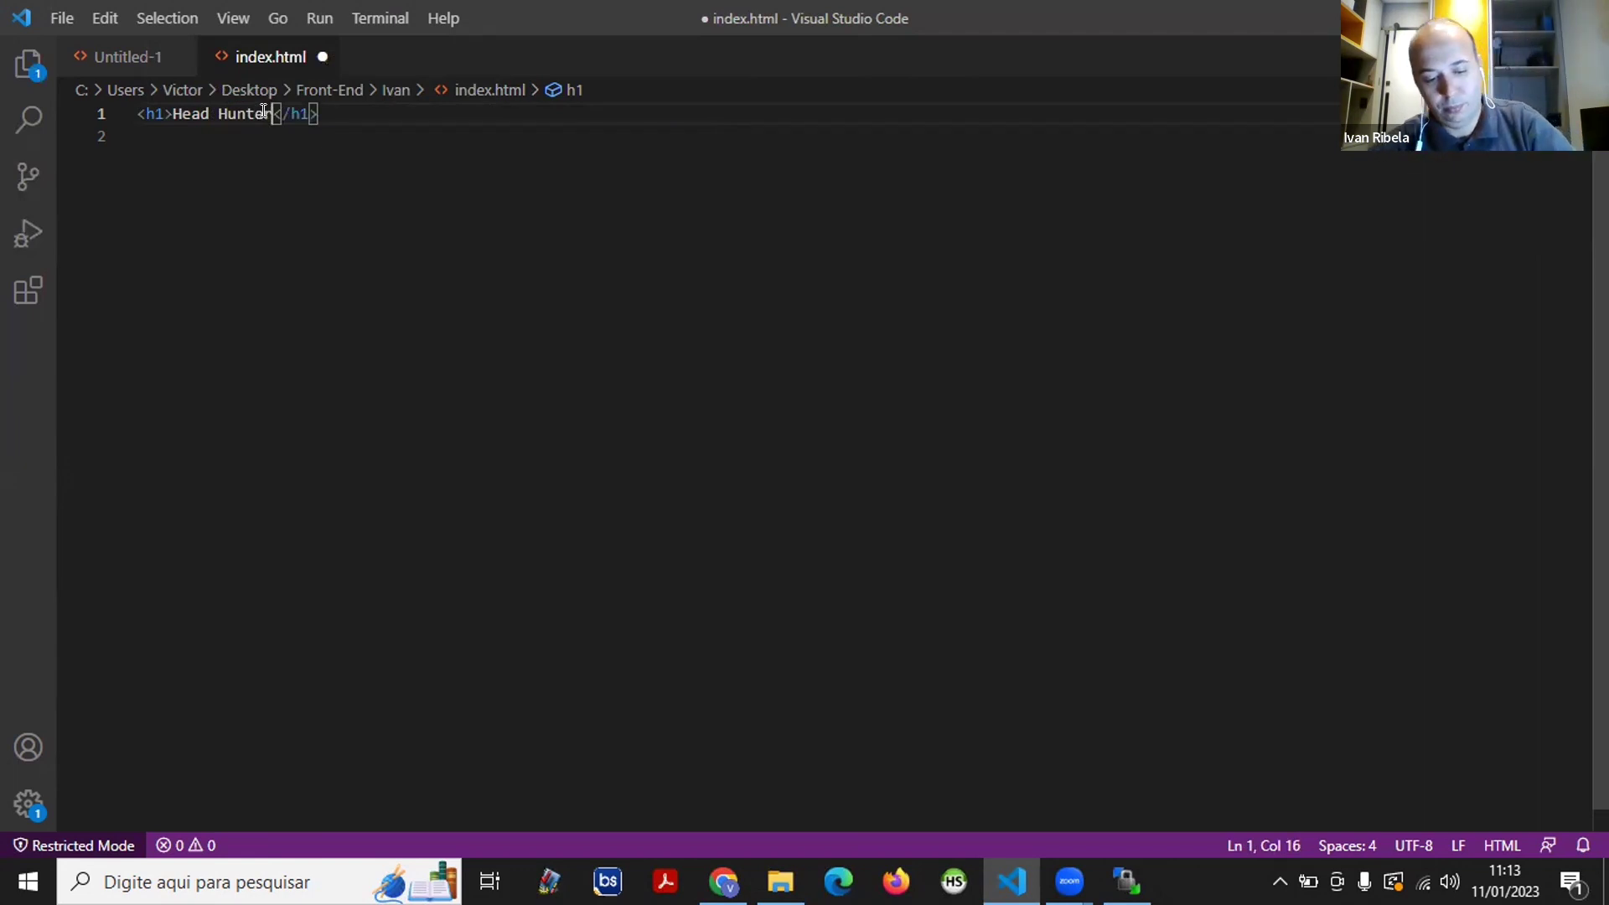
- Save the Head Hunter edit to index.html and minimize Visual Studio Code to show the Ivan folder
key(ctrl+s)
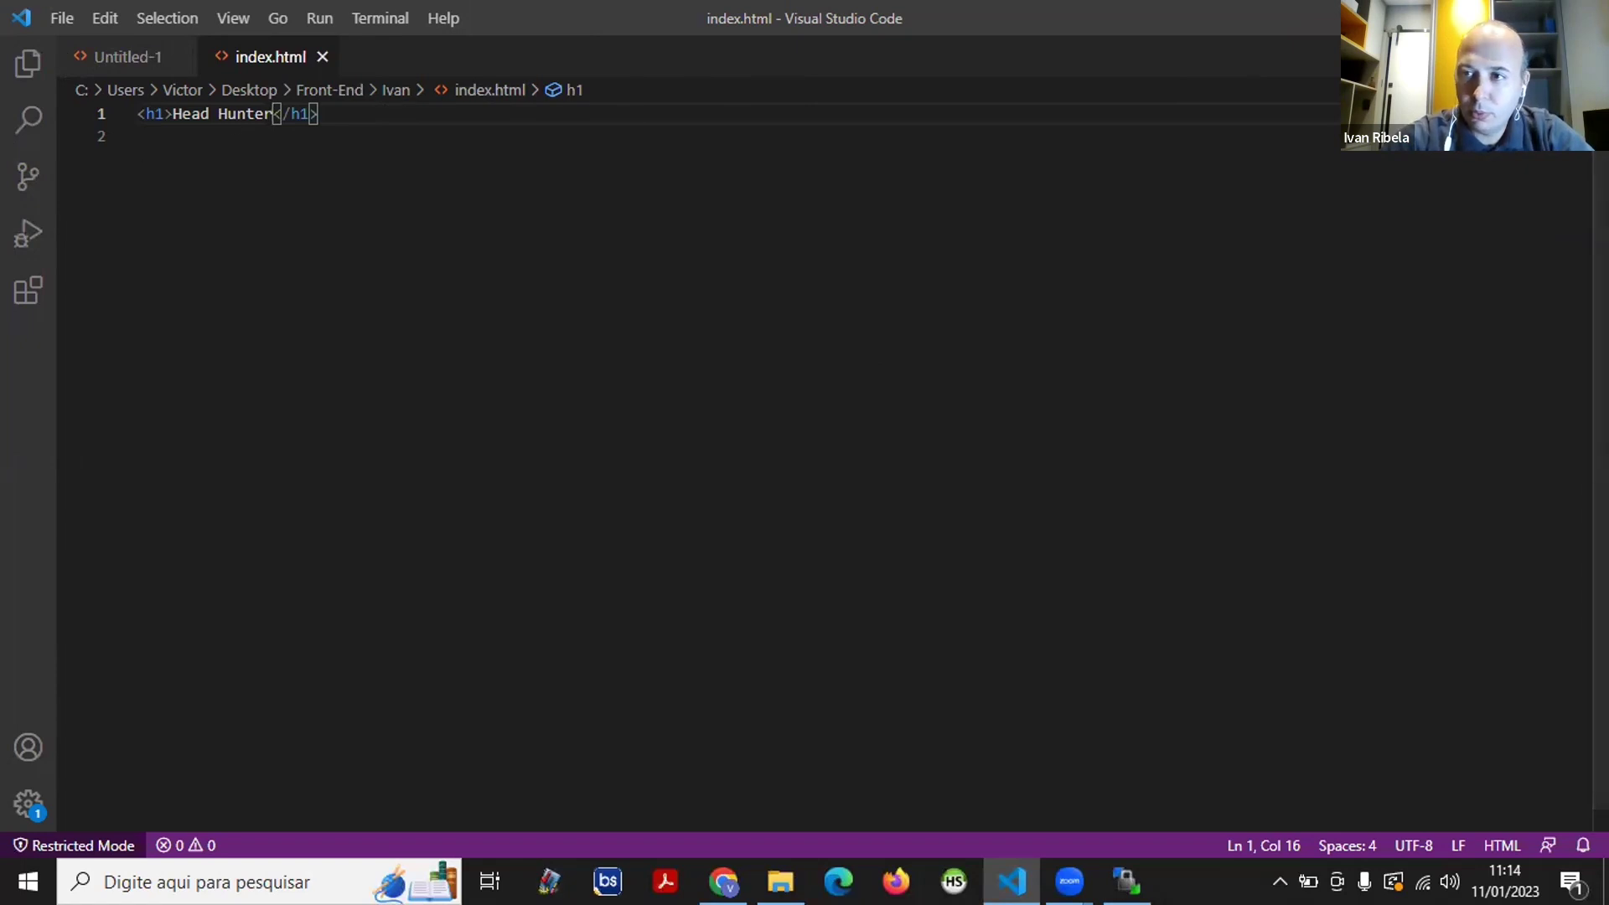
click(1464, 17)
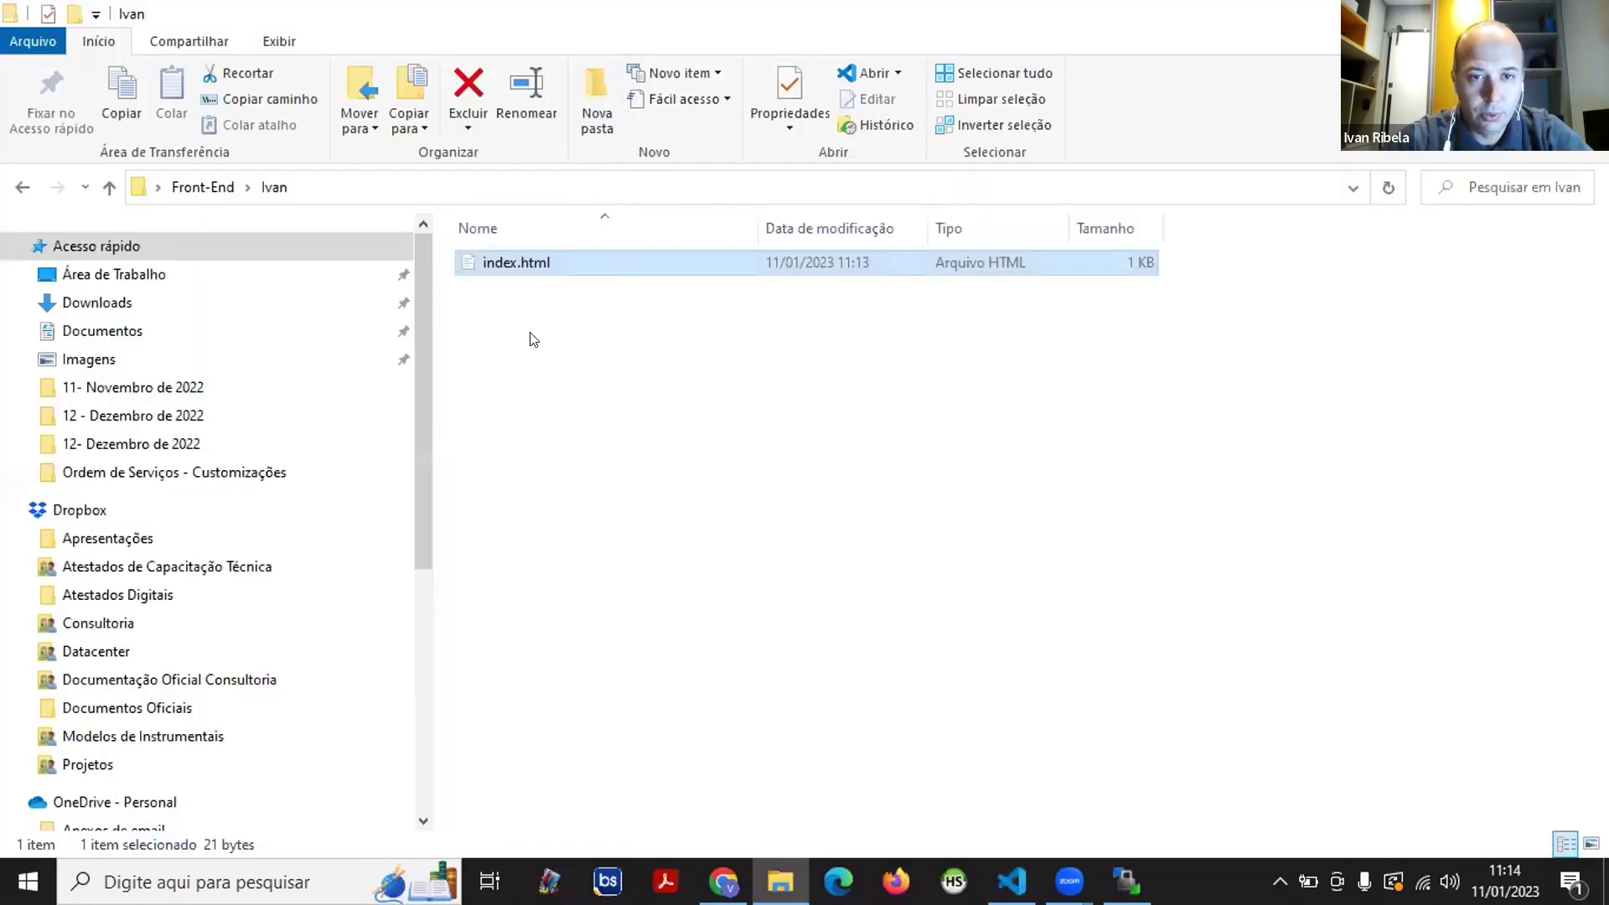
- Select index.html in the Ivan folder and briefly reopen it in the editor
click(579, 385)
right_click(578, 382)
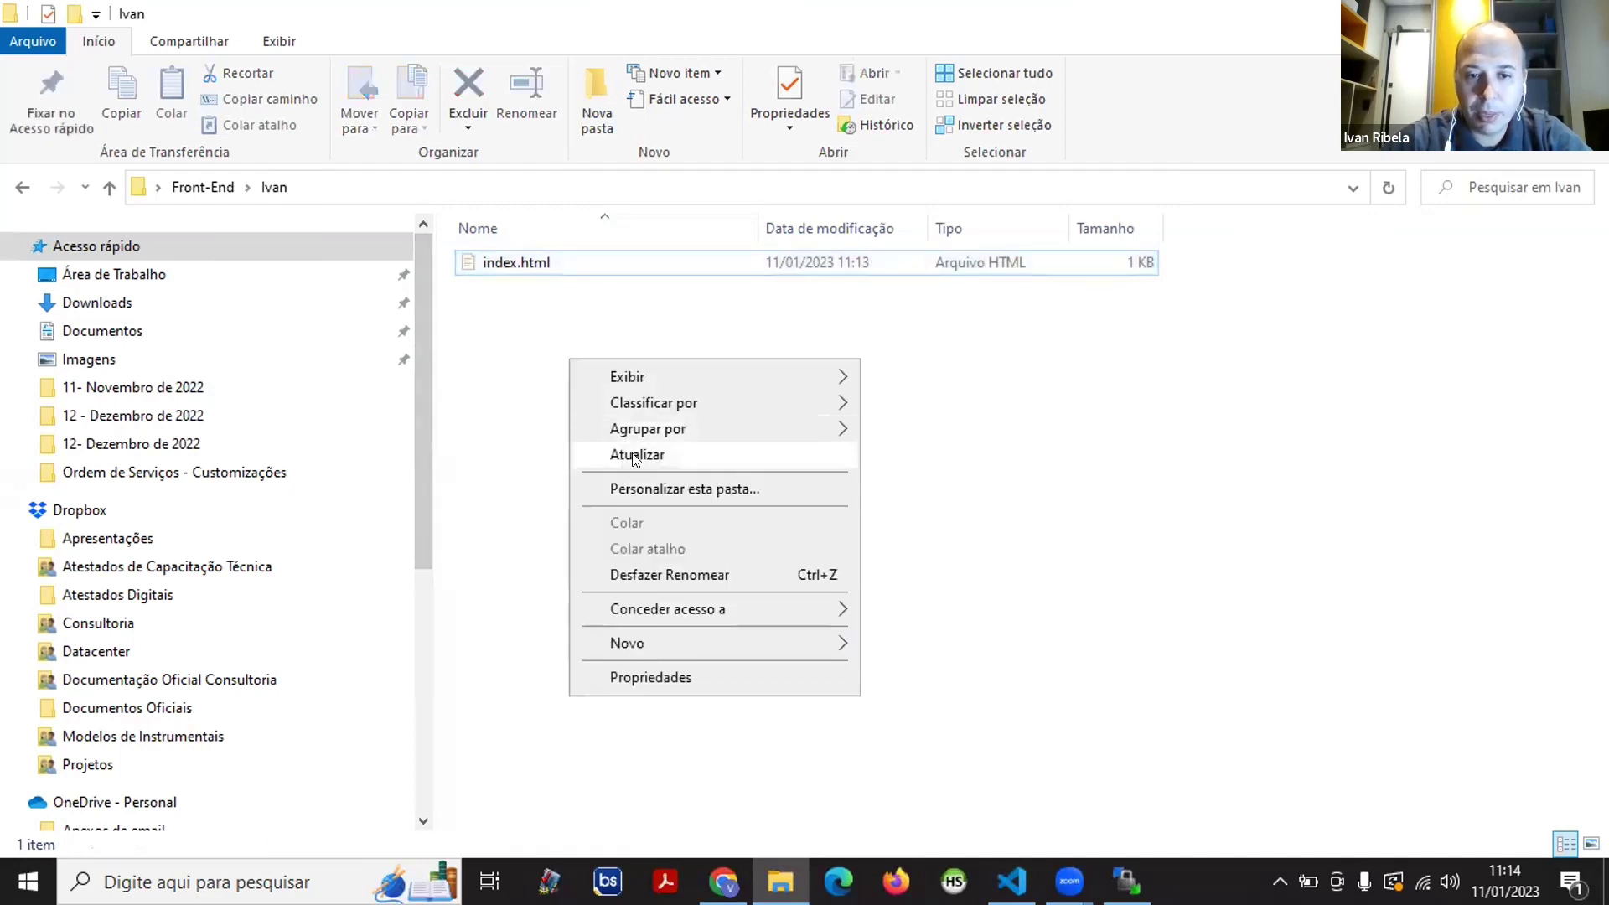
click(466, 263)
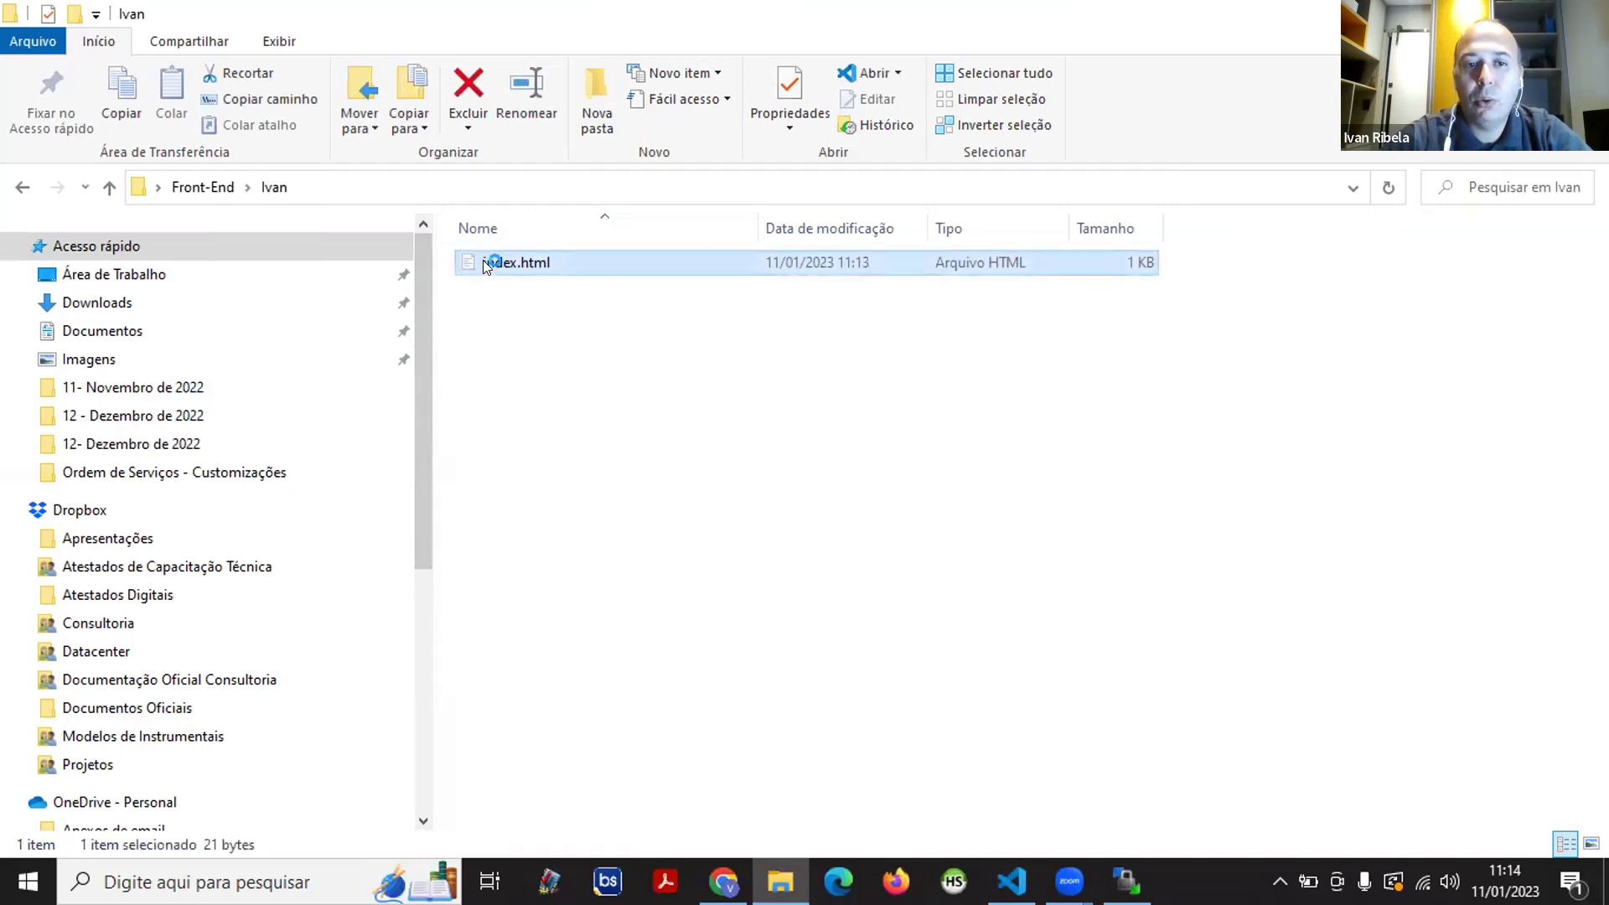
double_click(485, 265)
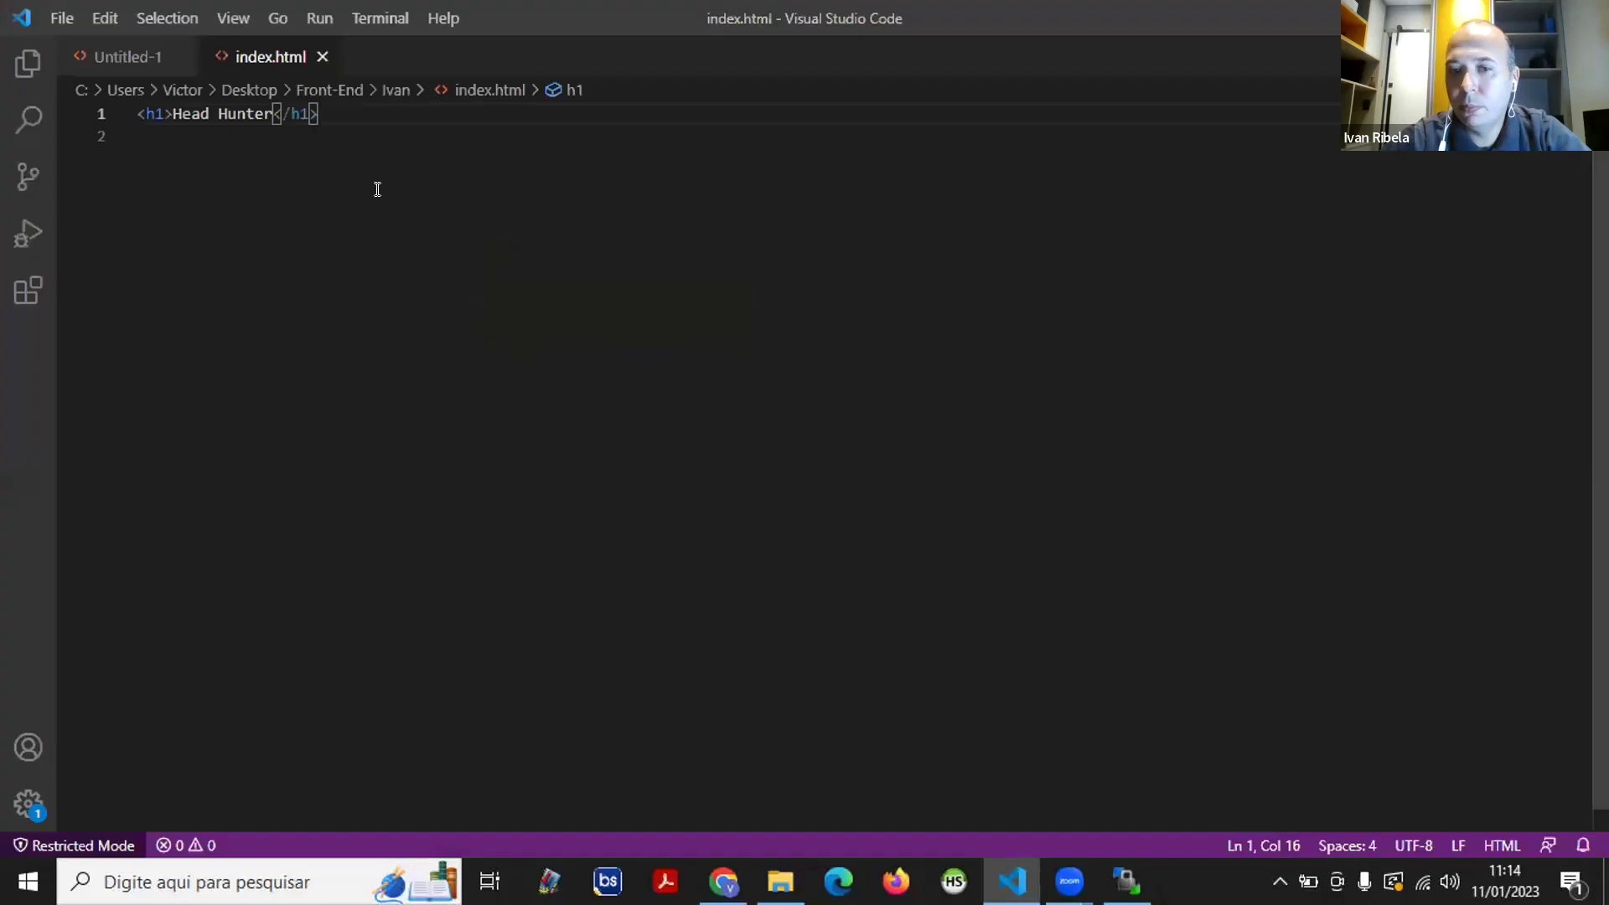
click(1473, 18)
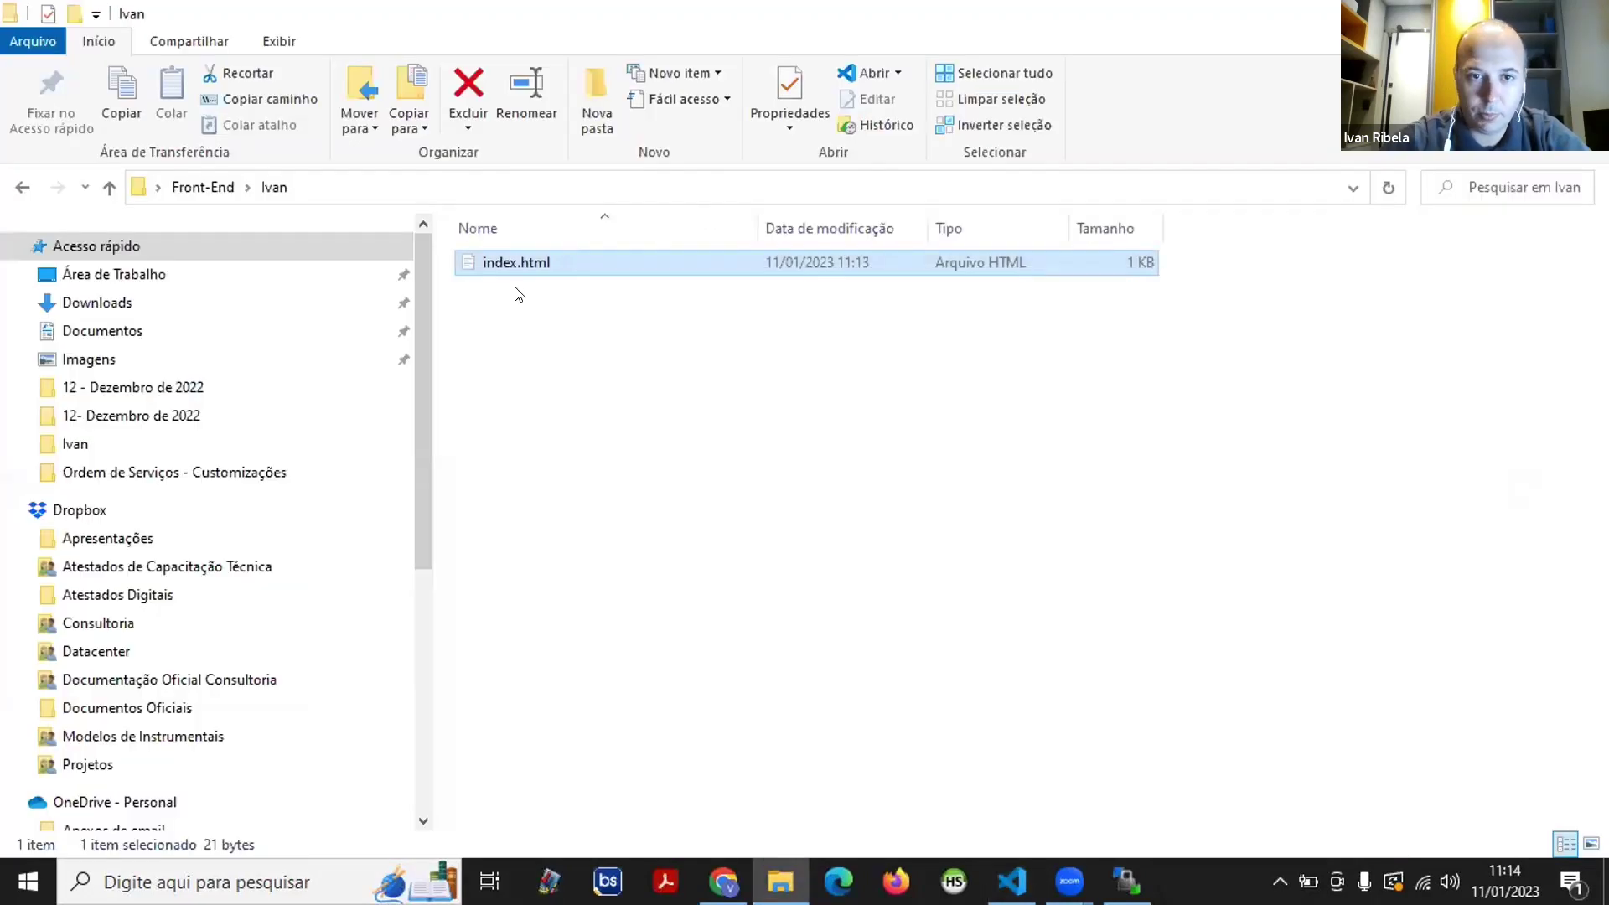
- Open index.html with Google Chrome to preview the Head Hunter heading locally
right_click(493, 262)
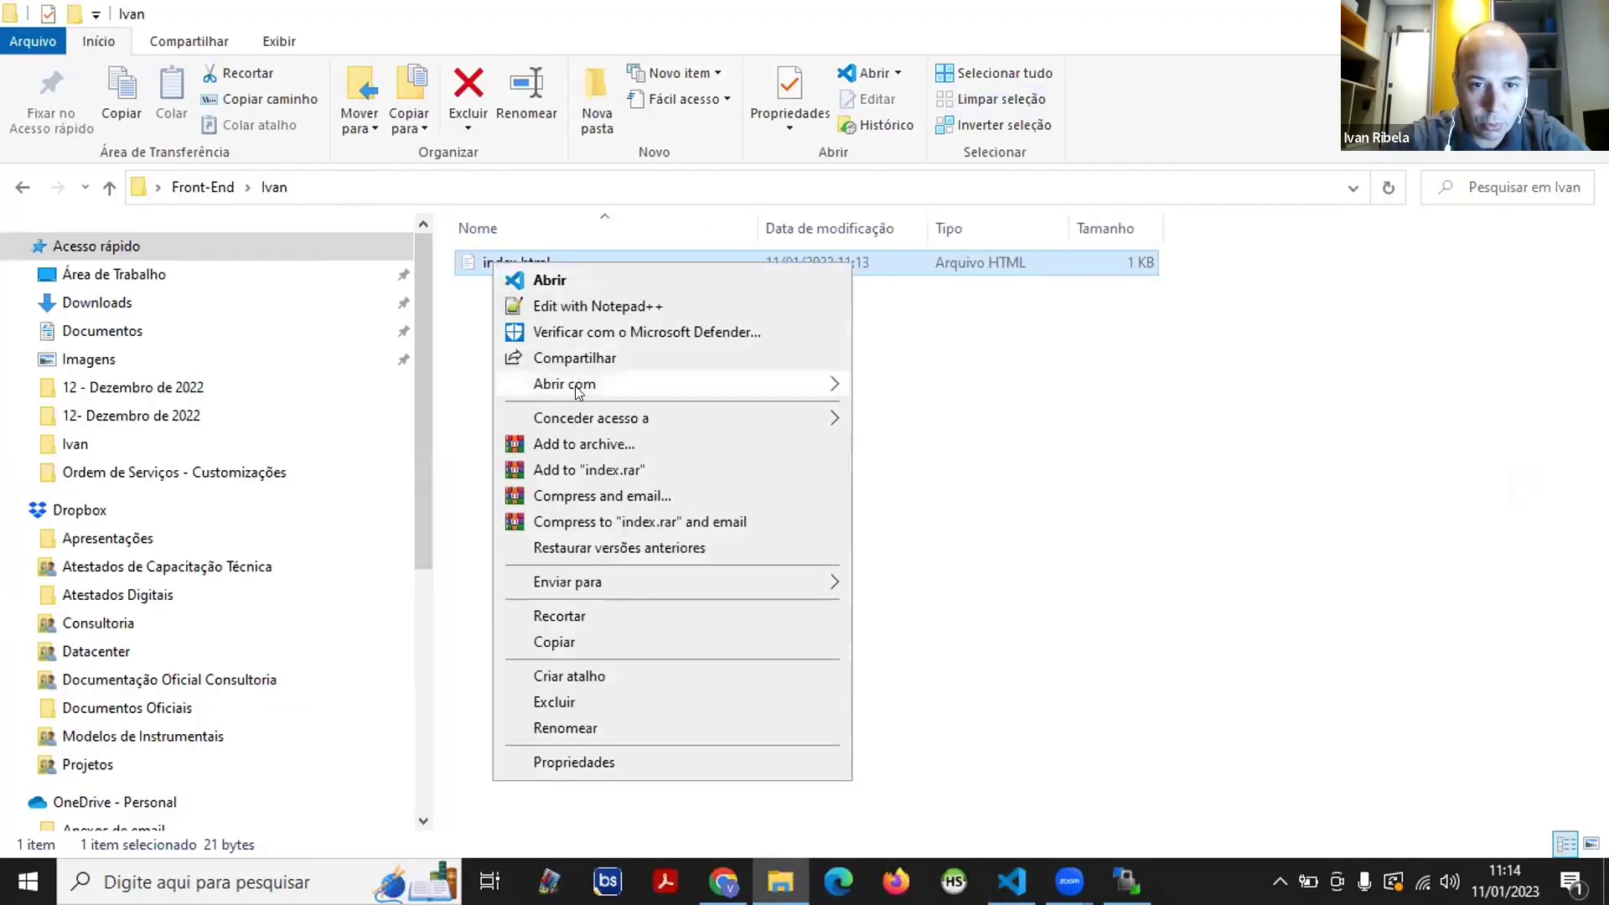
mouse_move(804, 384)
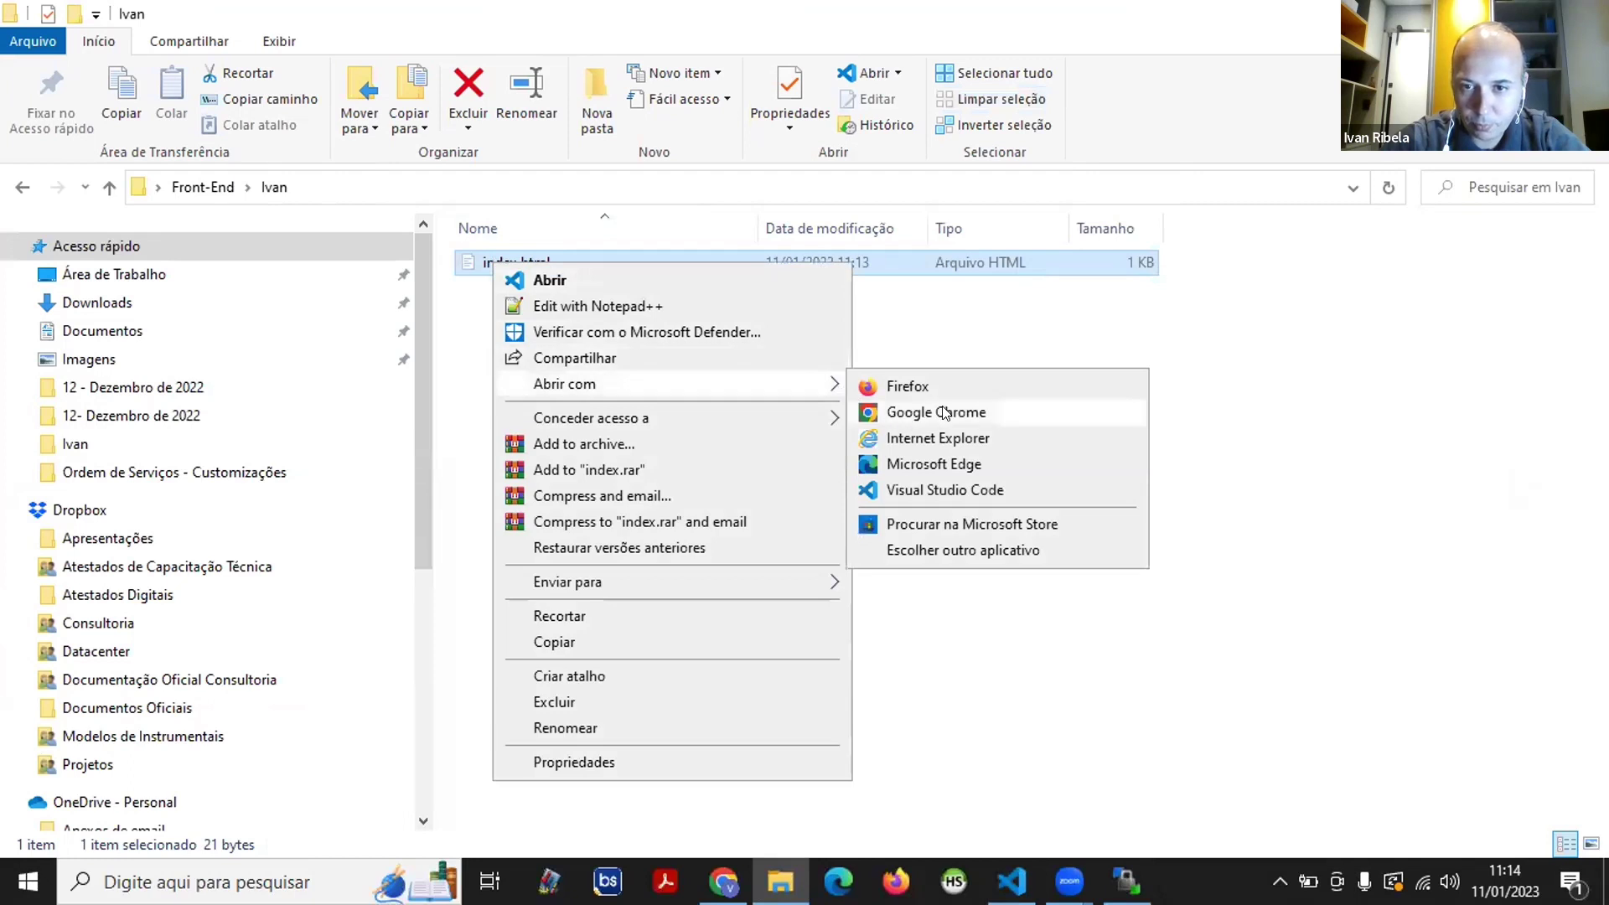
click(944, 412)
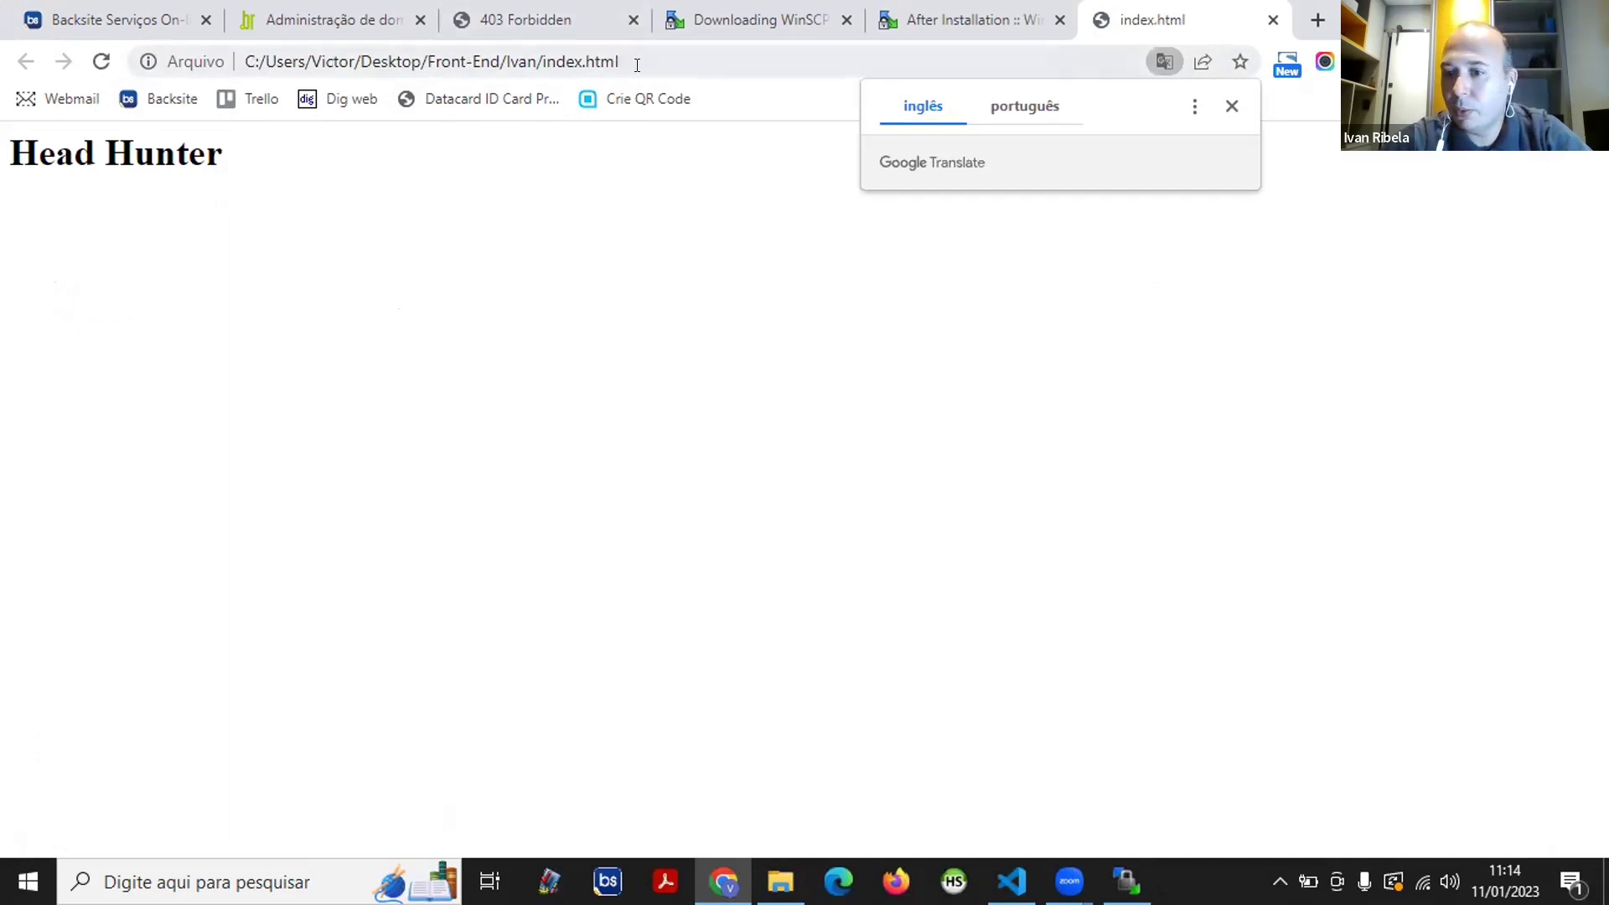
- Check the local Head Hunter preview, then reload headhunter.blog.br, which still shows 403 Forbidden
drag(9, 147, 244, 190)
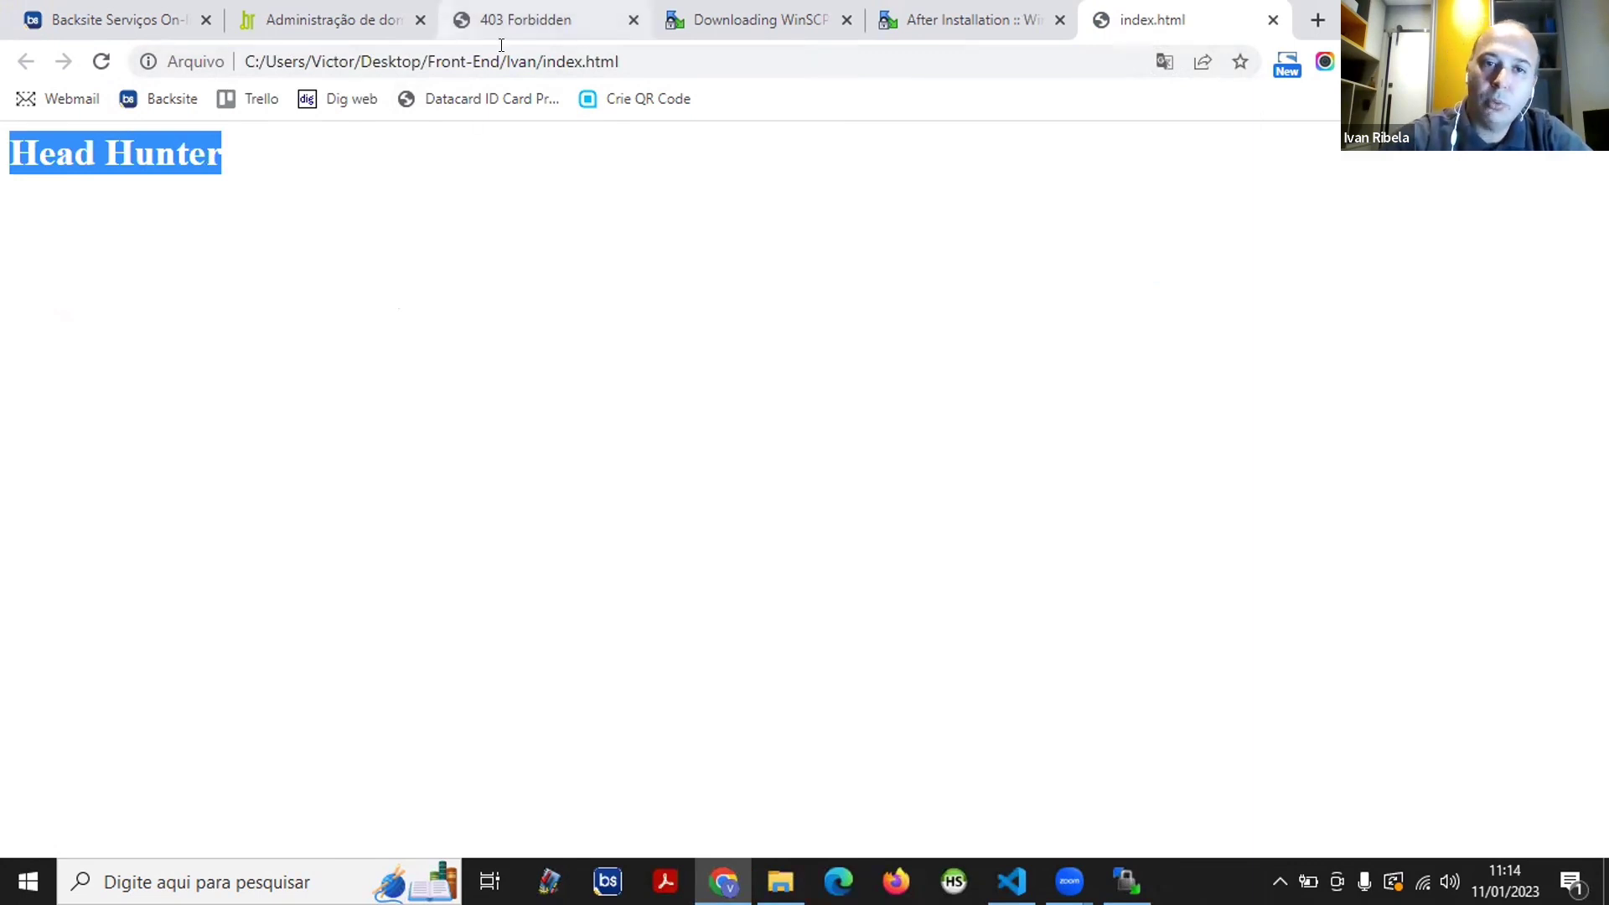
click(519, 25)
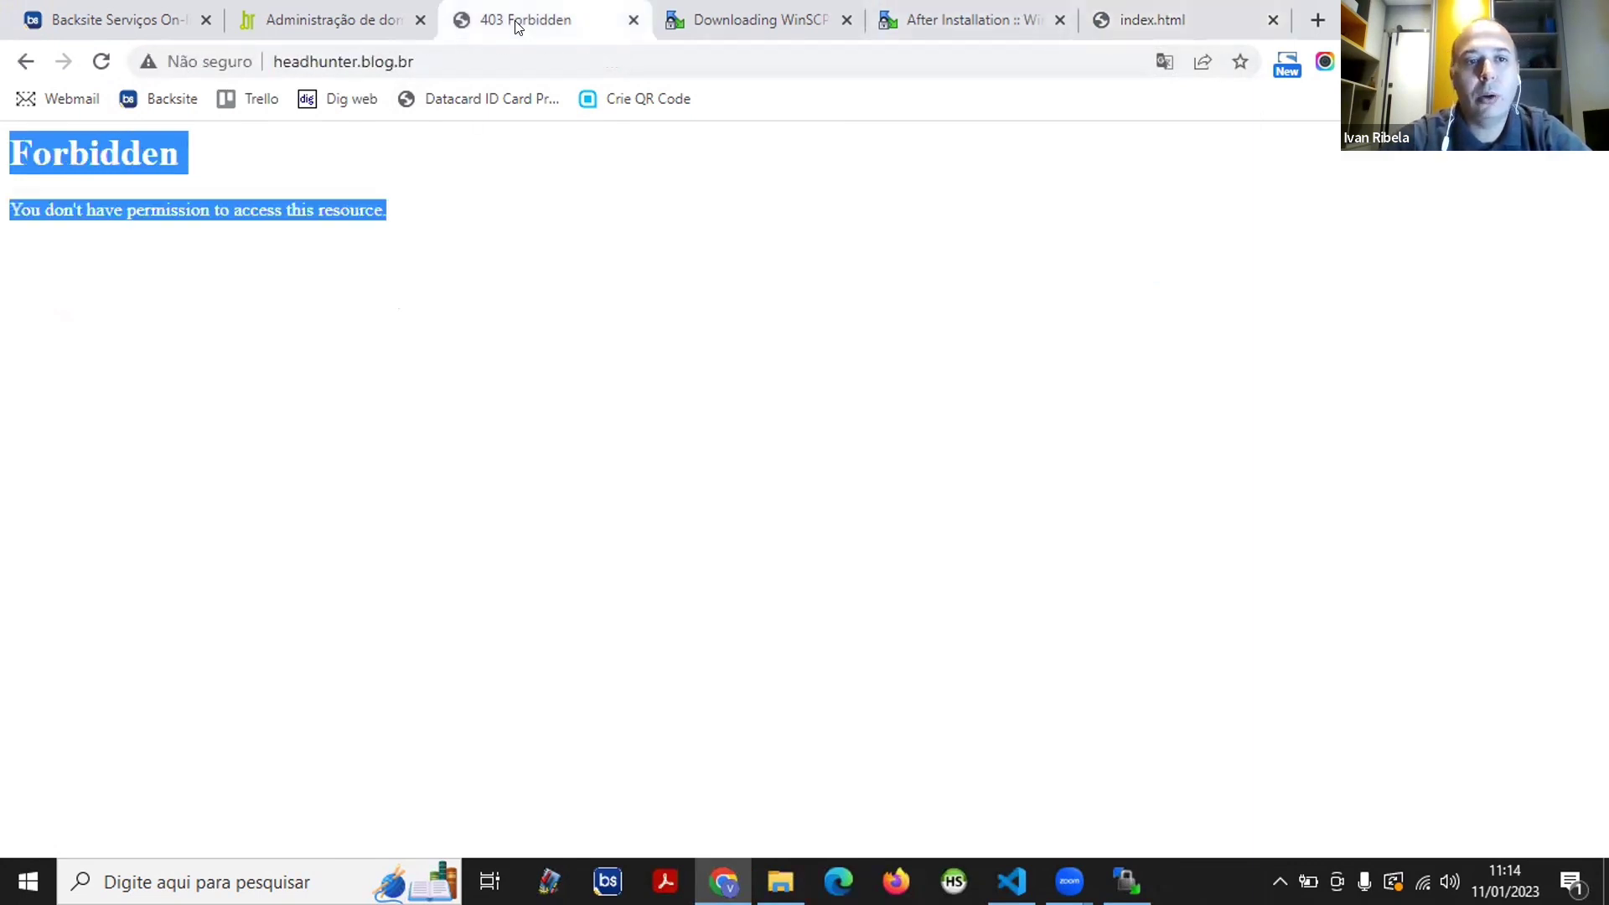
click(402, 65)
key(Return)
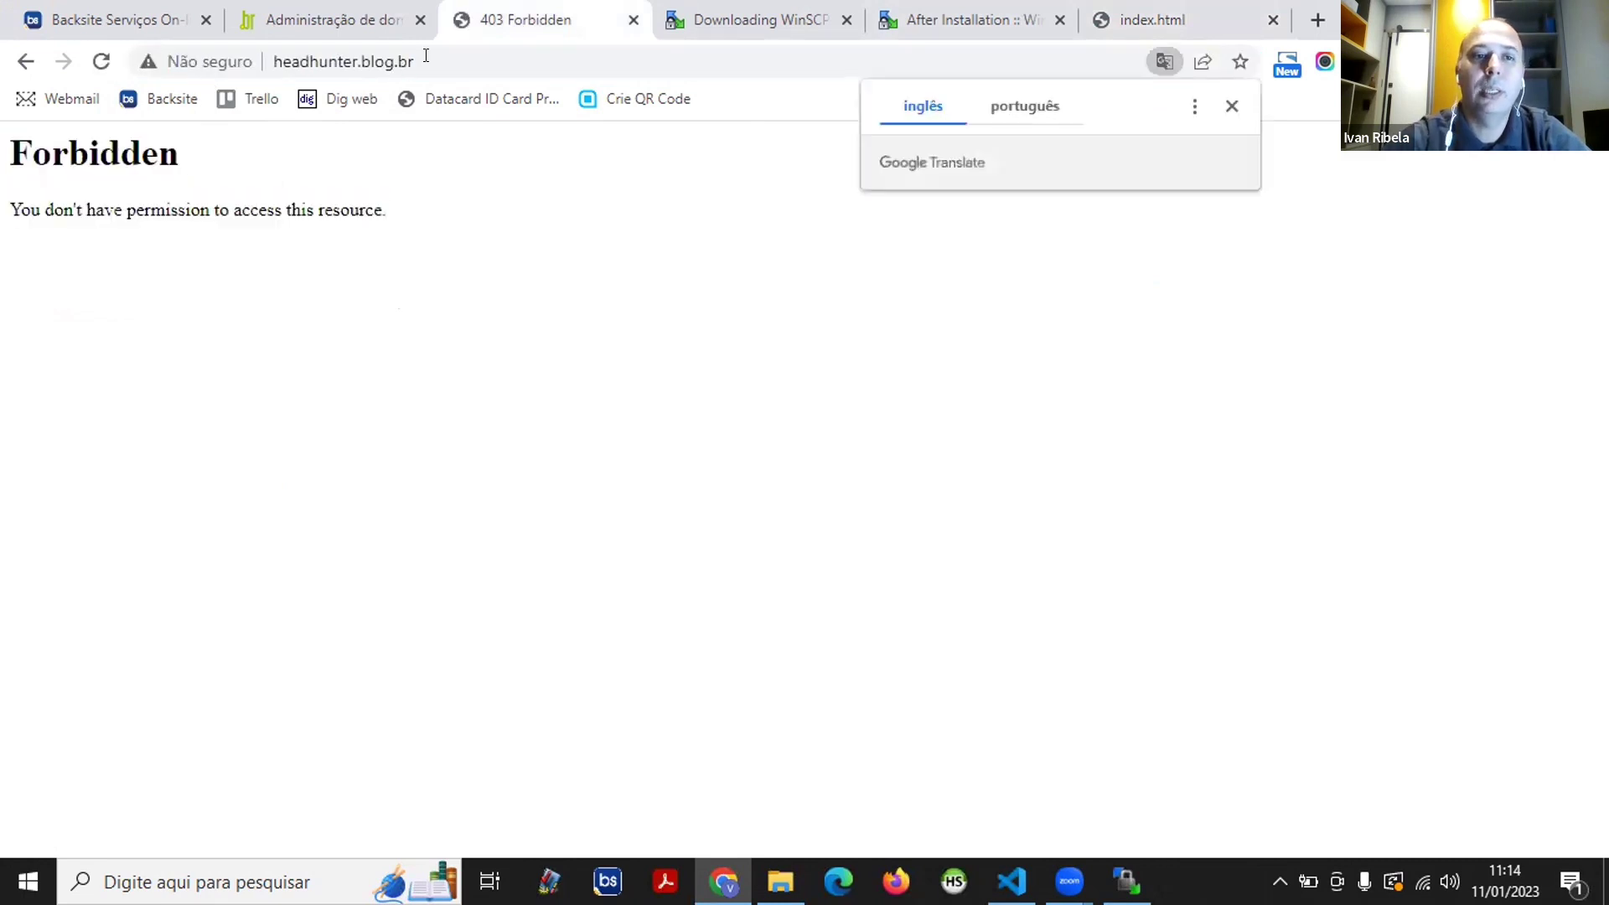
- Dismiss the Translate popup and bring WinSCP forward with the edited index.html listed
click(1232, 99)
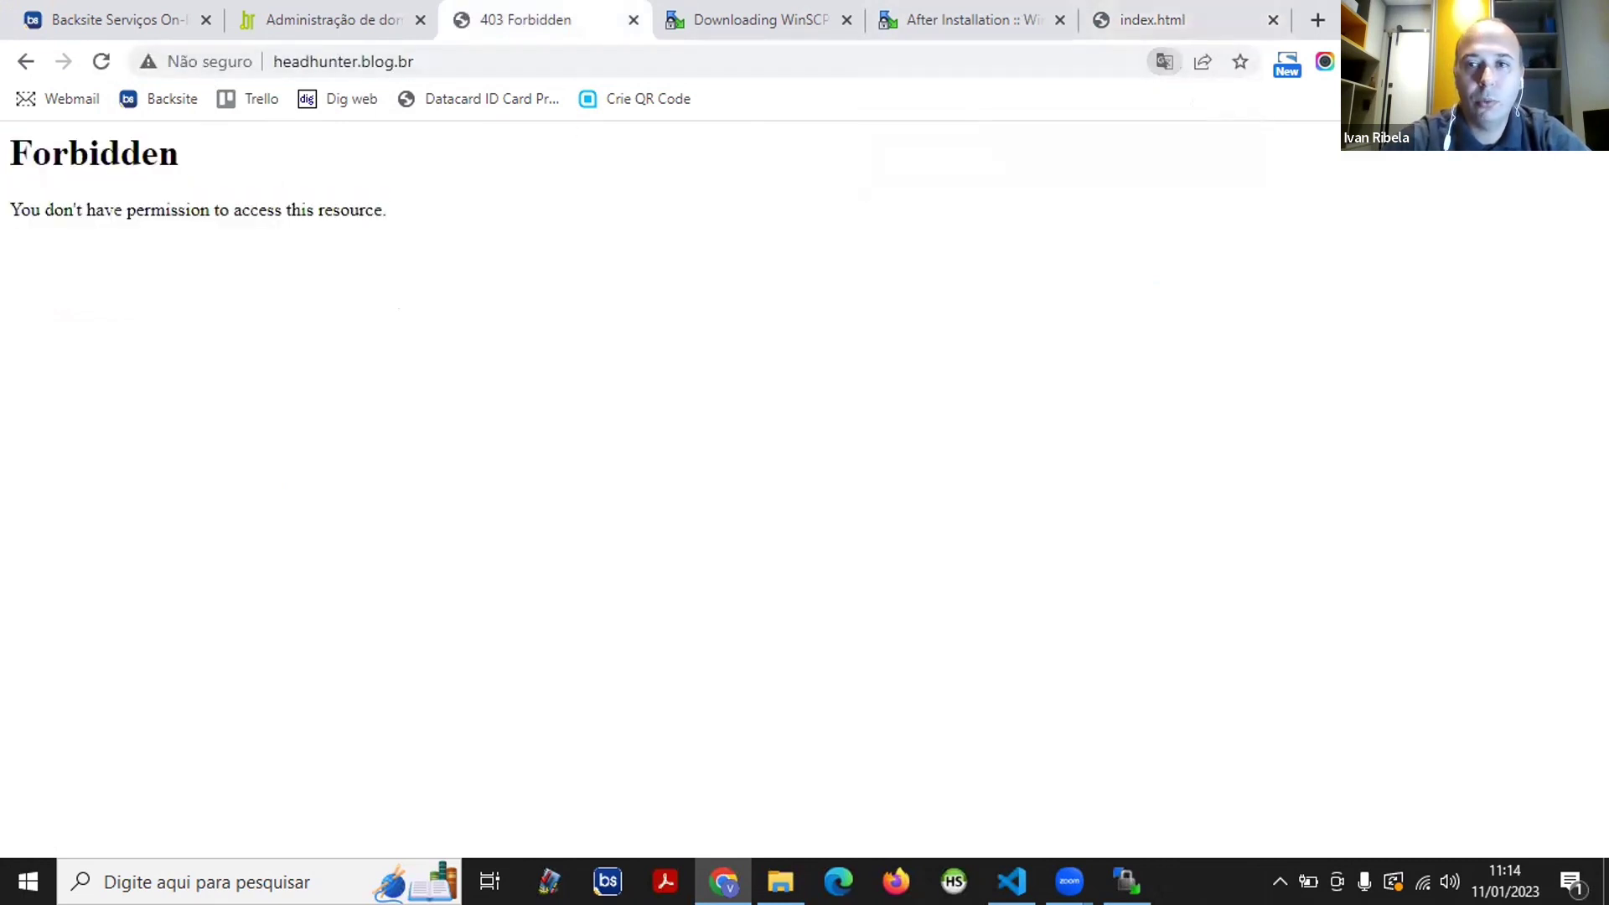
key(alt+Tab)
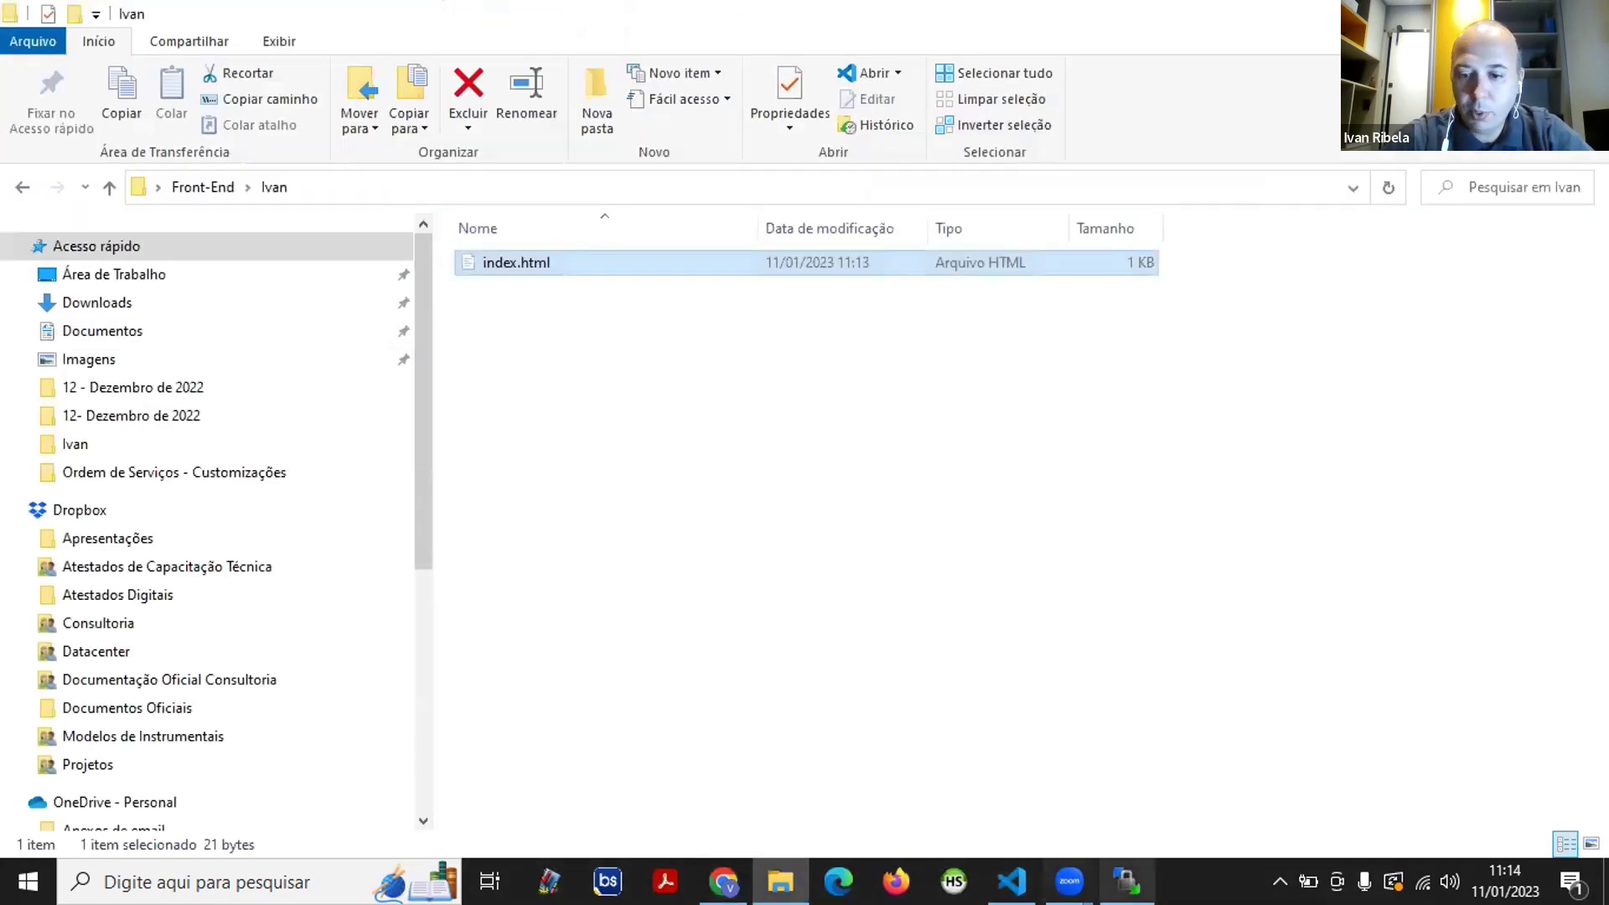
click(1137, 871)
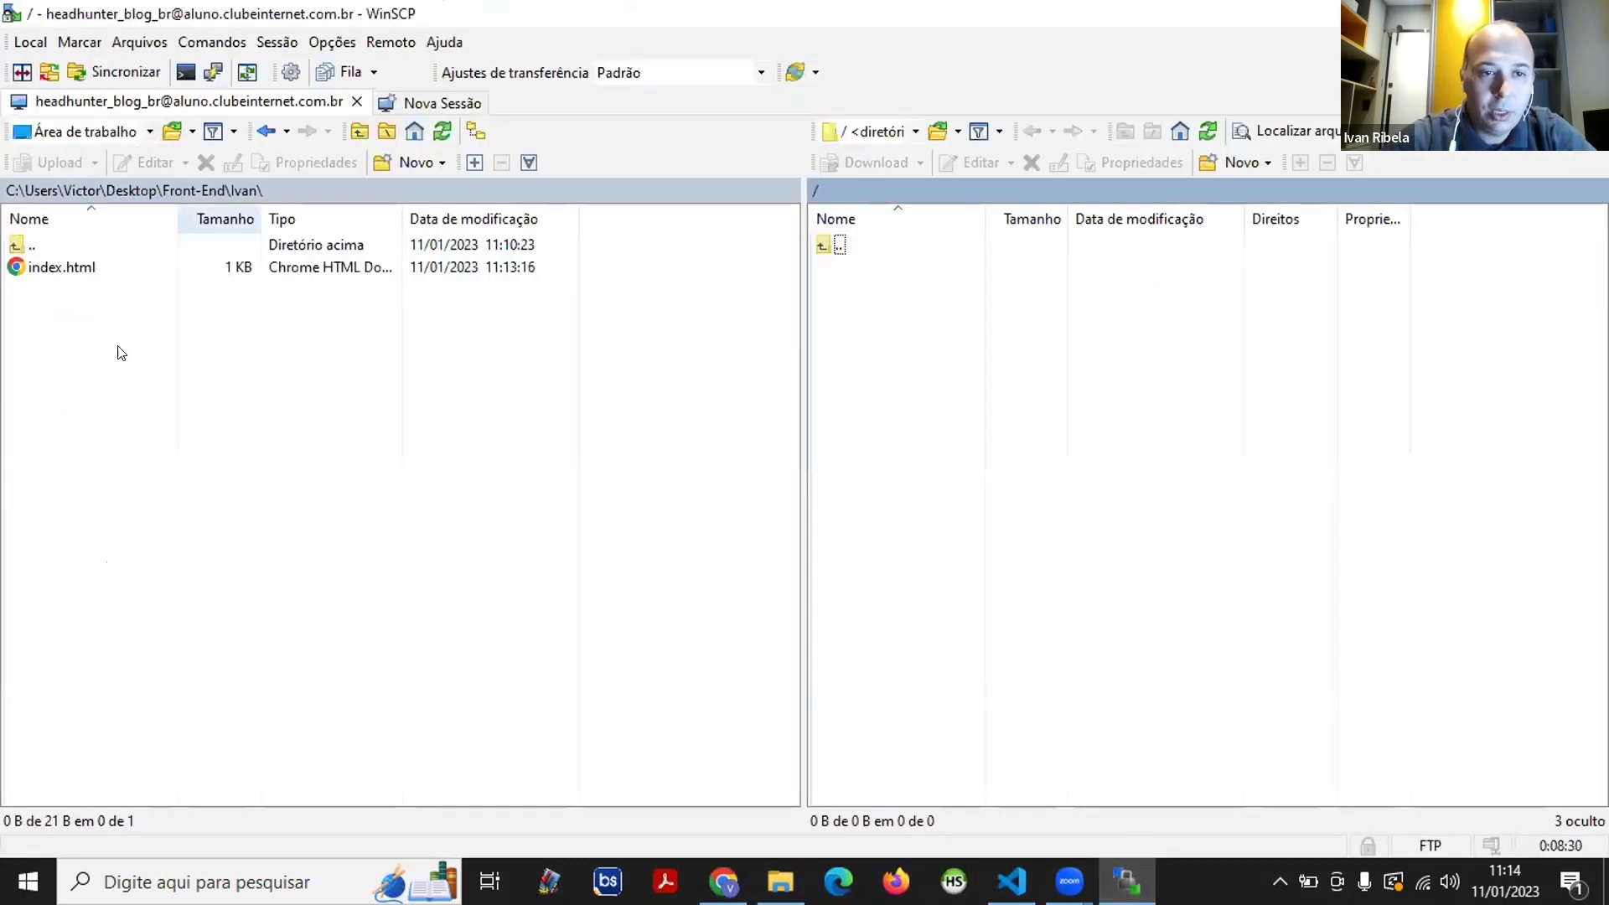
- Refresh the local Ivan listing and upload index.html into the server's root / directory
right_click(48, 327)
click(156, 362)
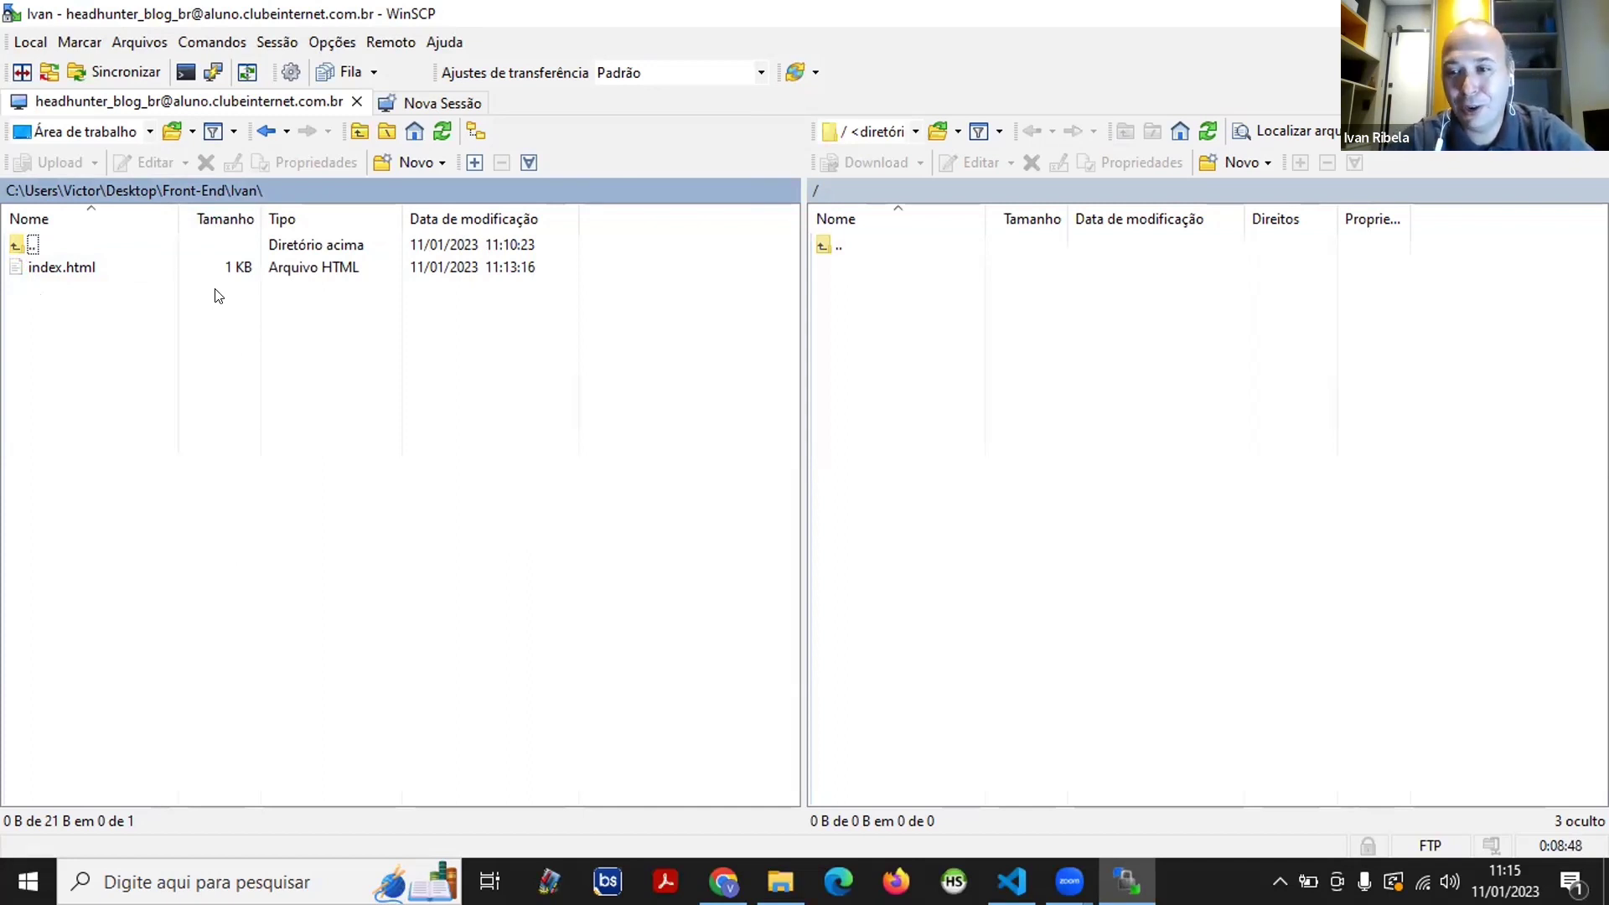
click(52, 267)
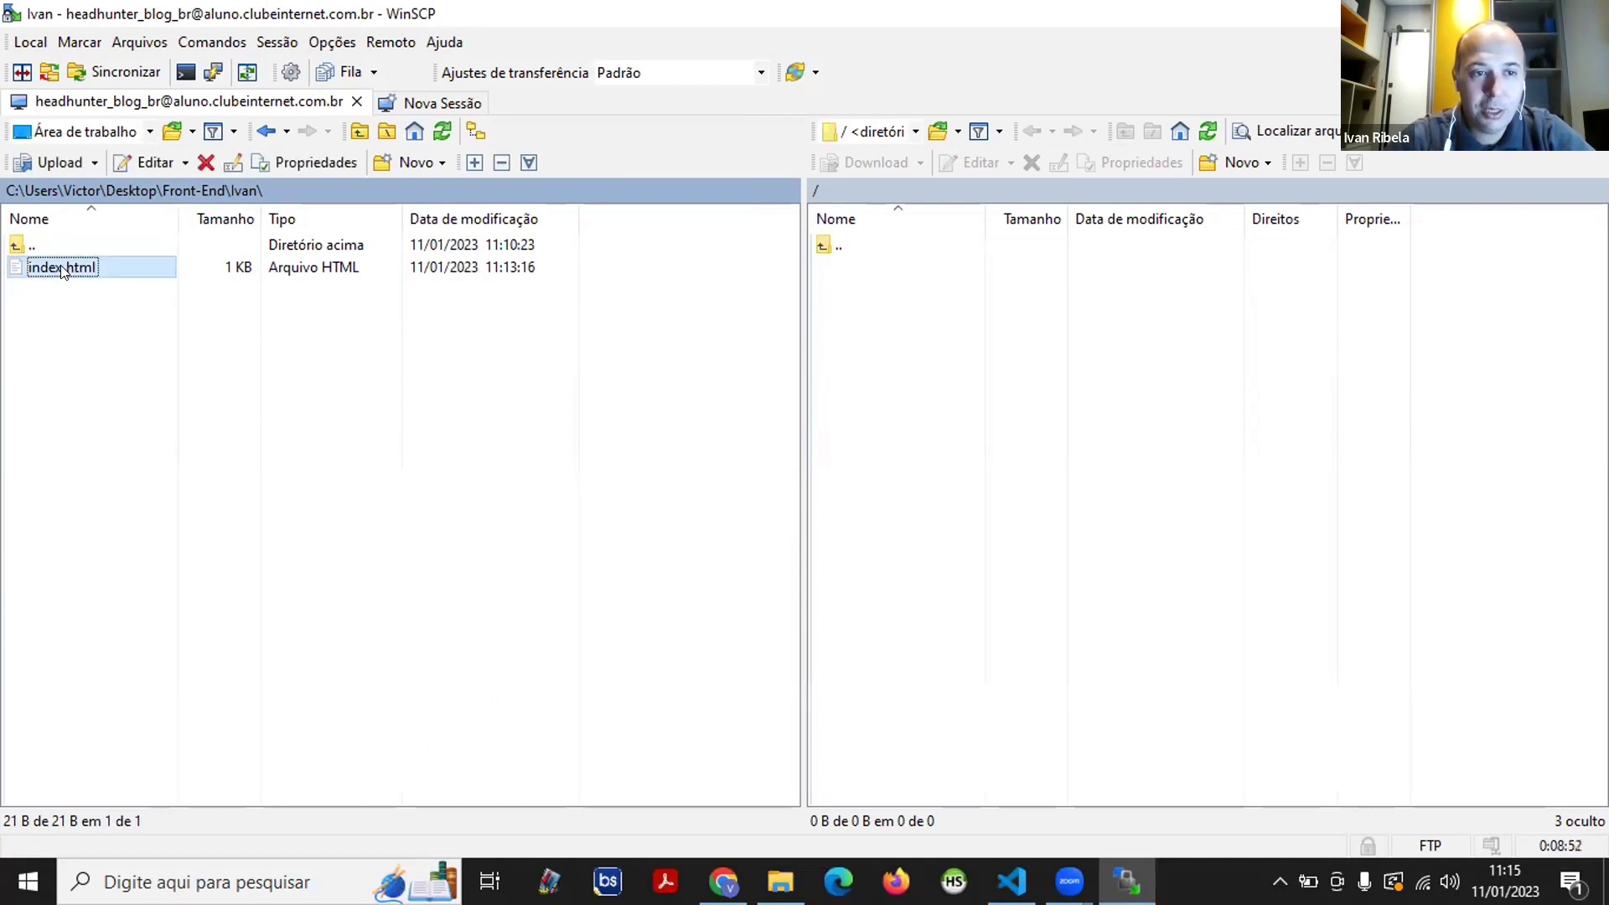
drag(63, 269, 953, 345)
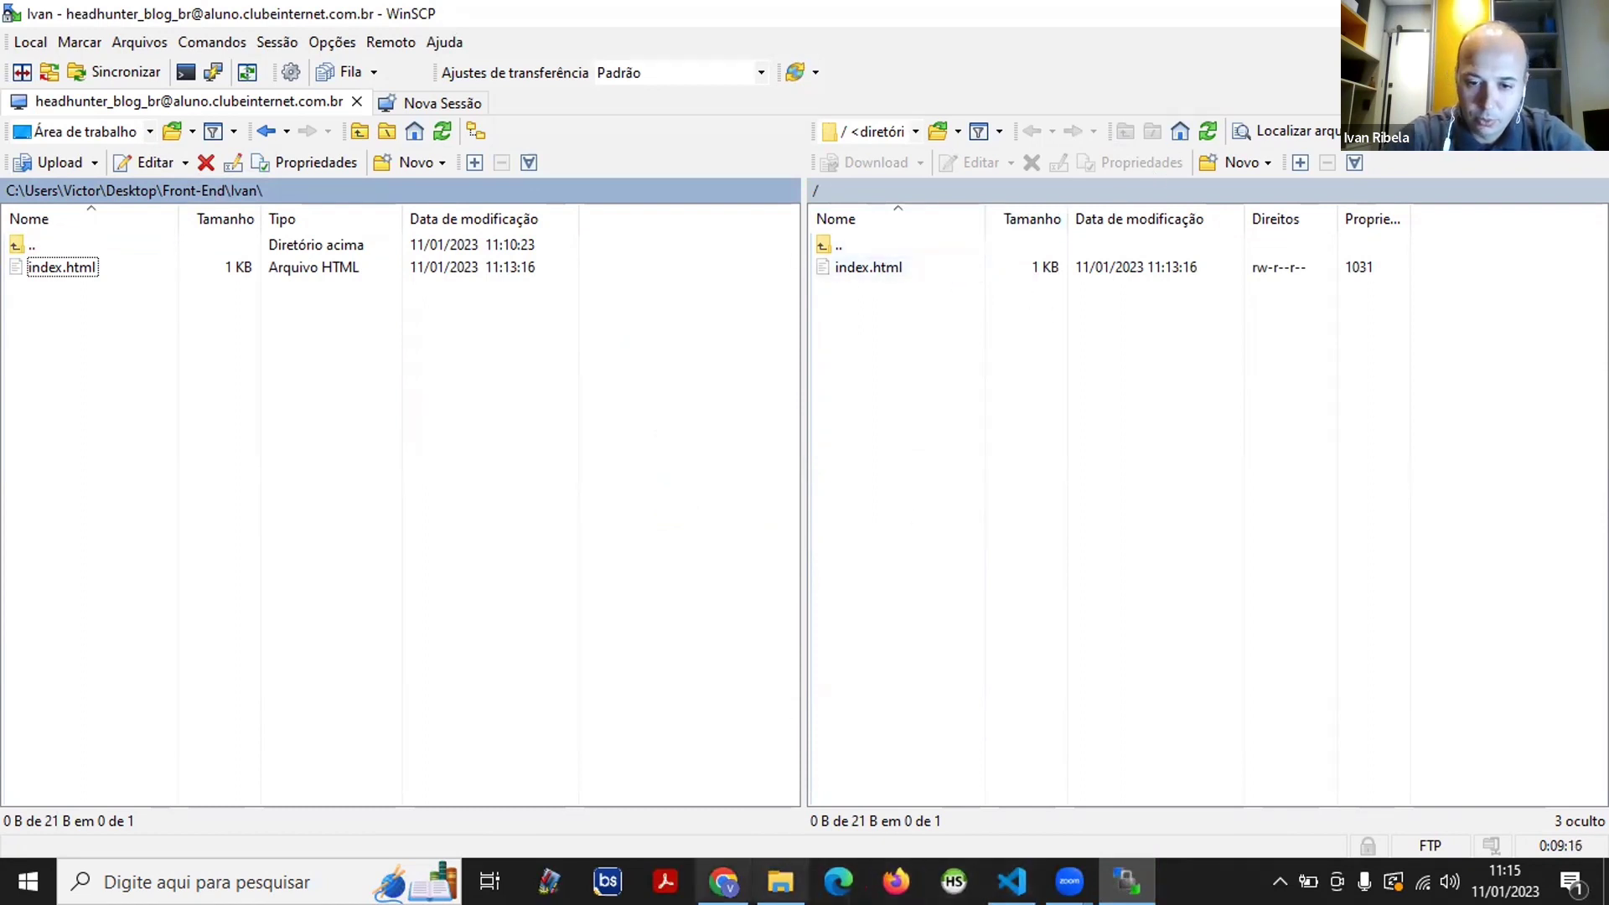
click(723, 881)
- Reload headhunter.blog.br and confirm the live page now shows the Head Hunter heading
click(448, 52)
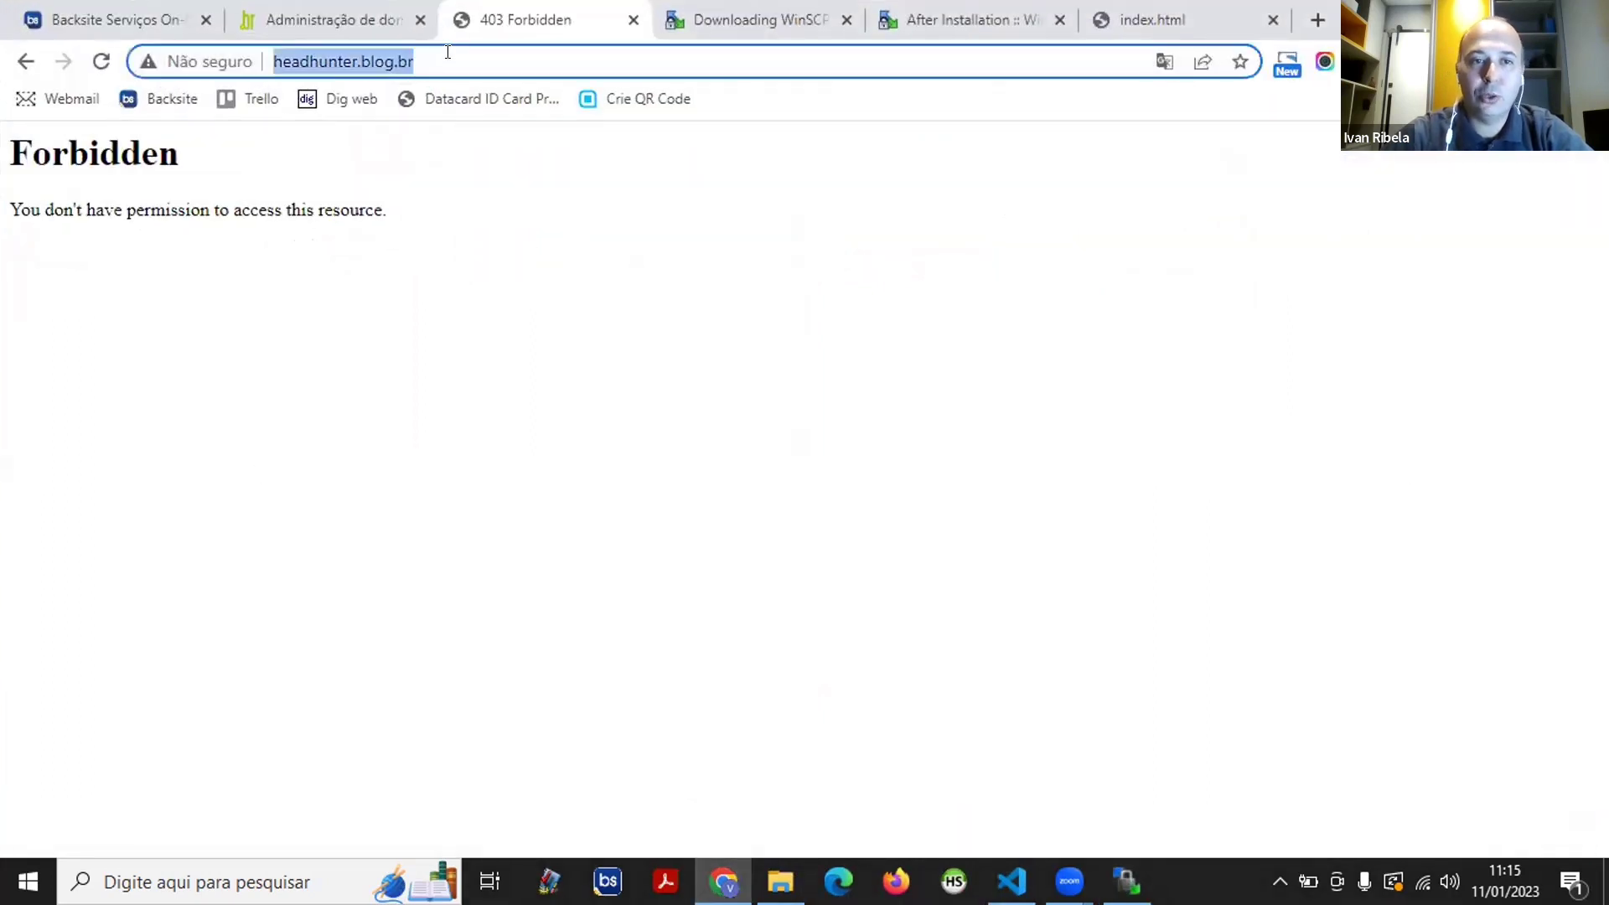
key(Return)
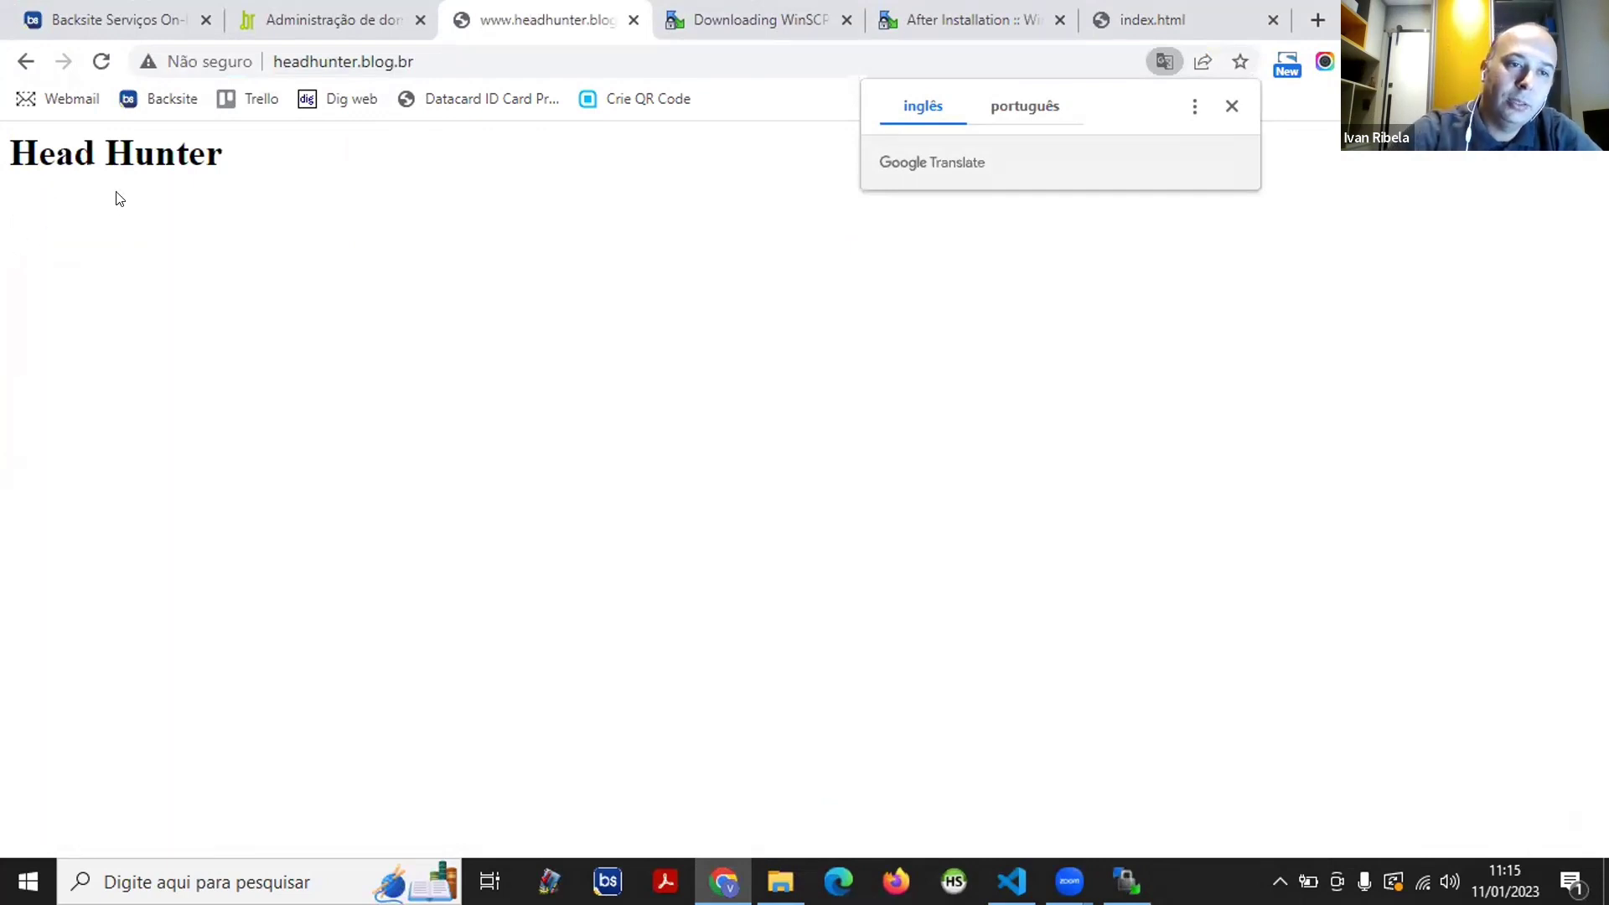
triple_click(158, 130)
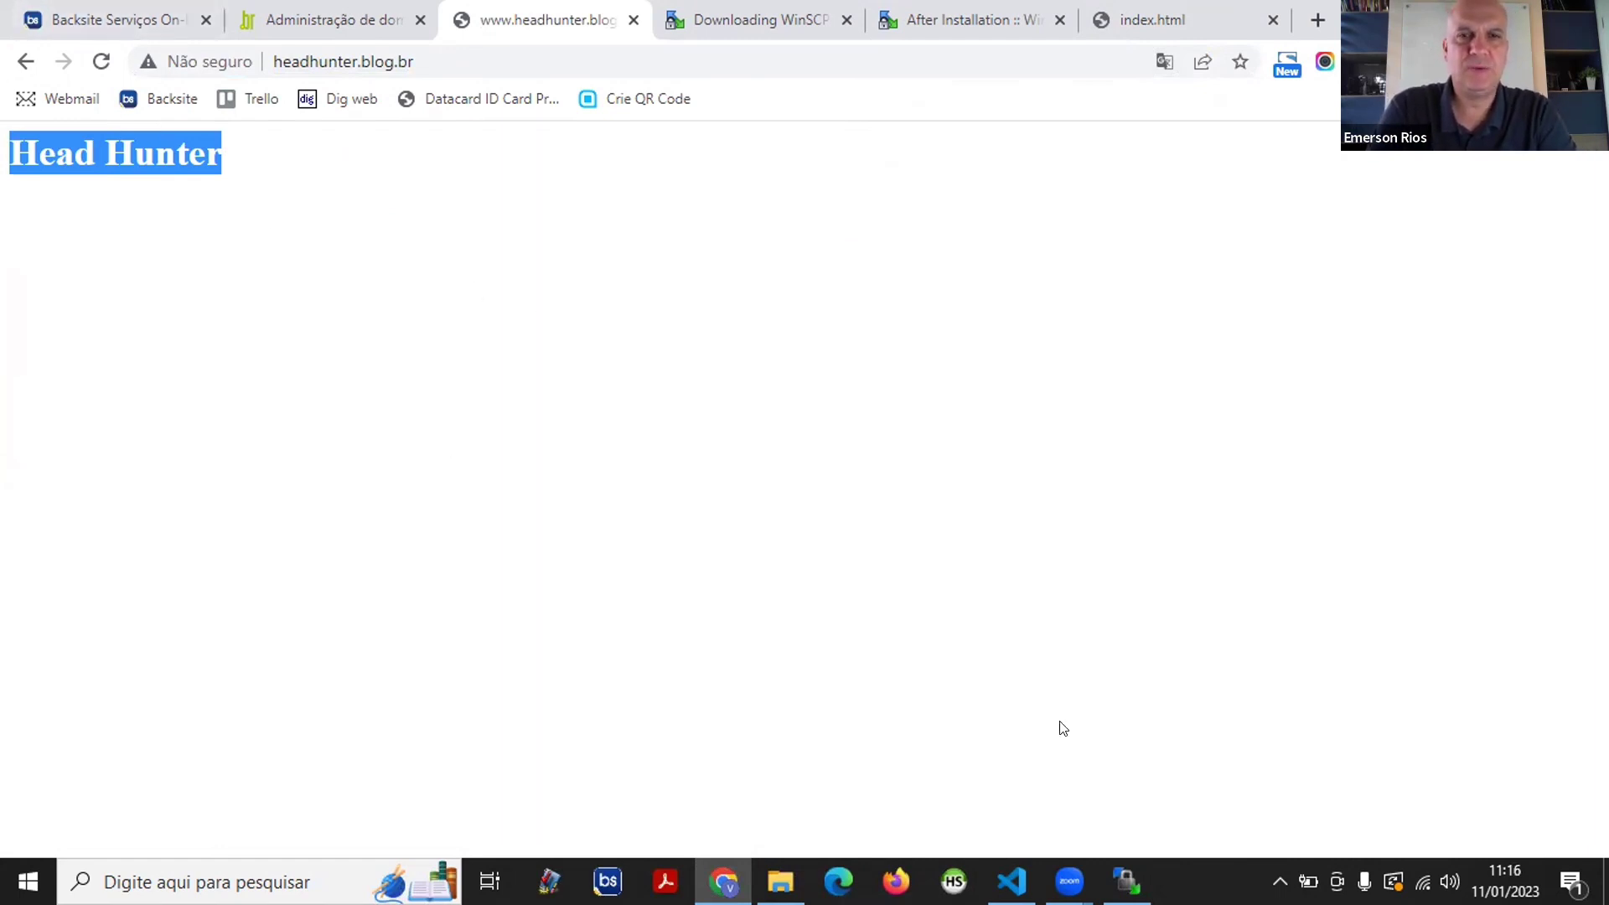
key(alt+Tab)
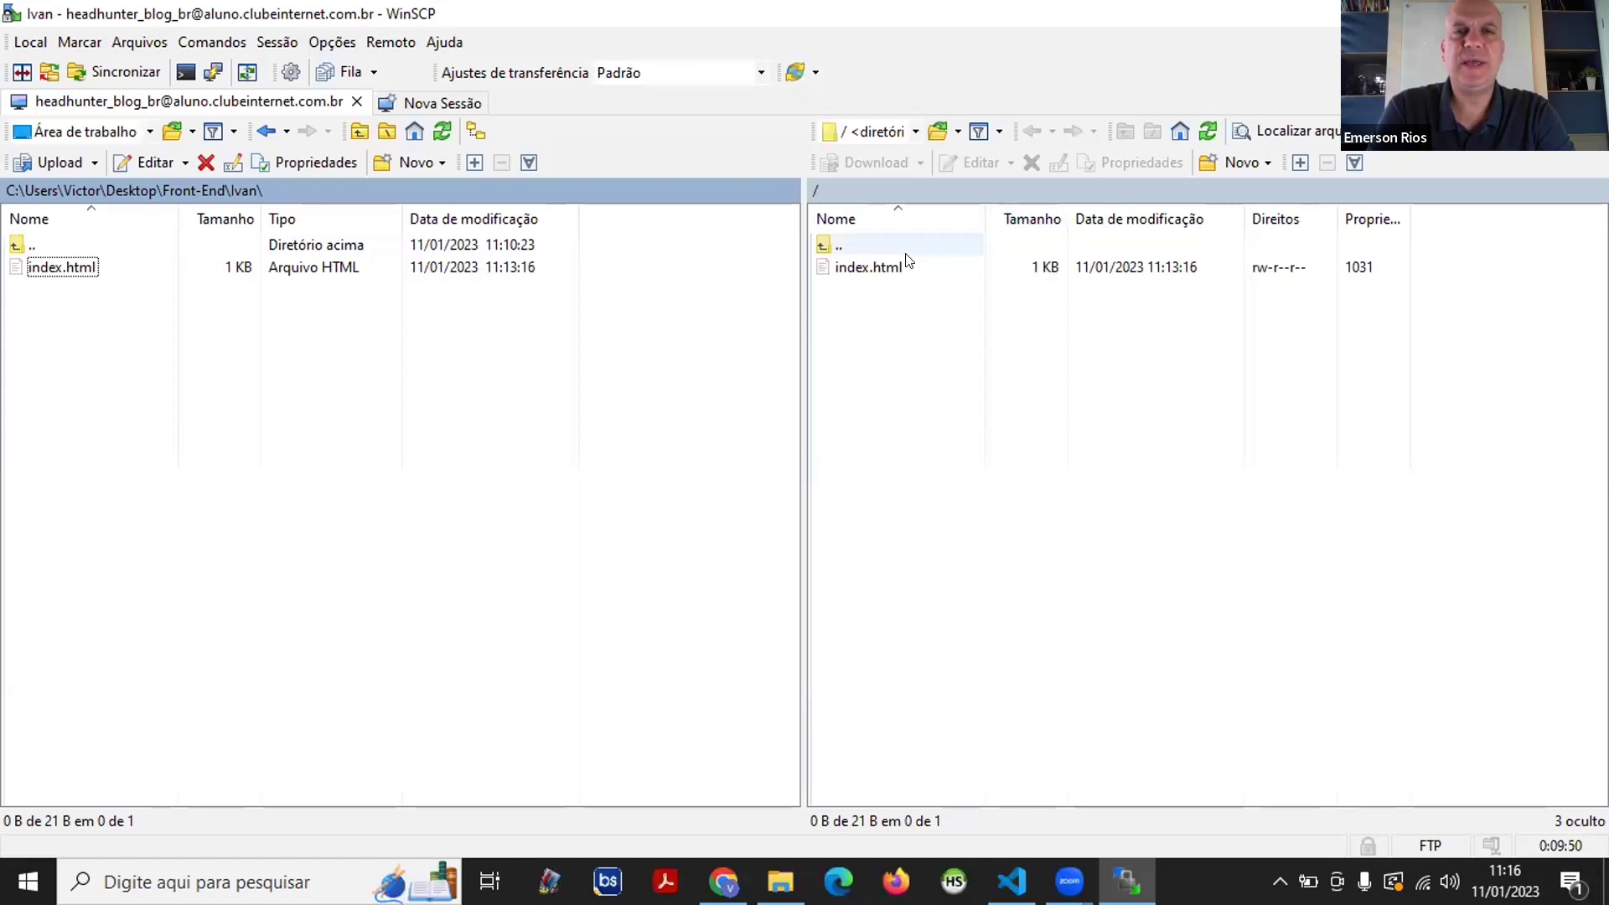
- Rename the uploaded index.html on the server to lais.html and close the editor window
click(860, 277)
right_click(870, 267)
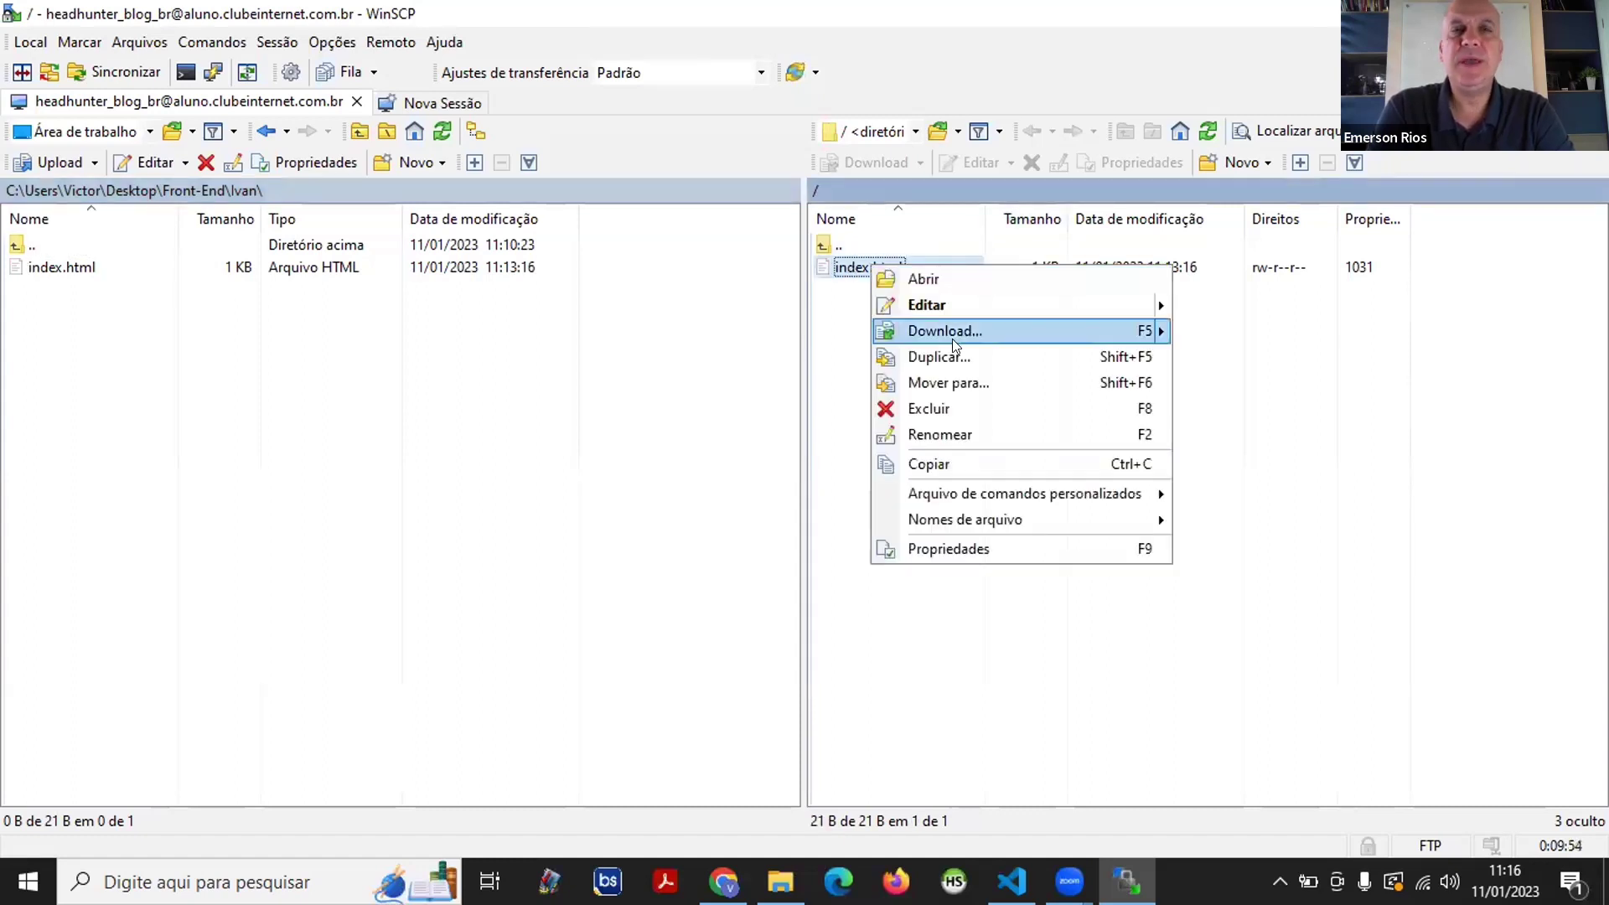
click(964, 434)
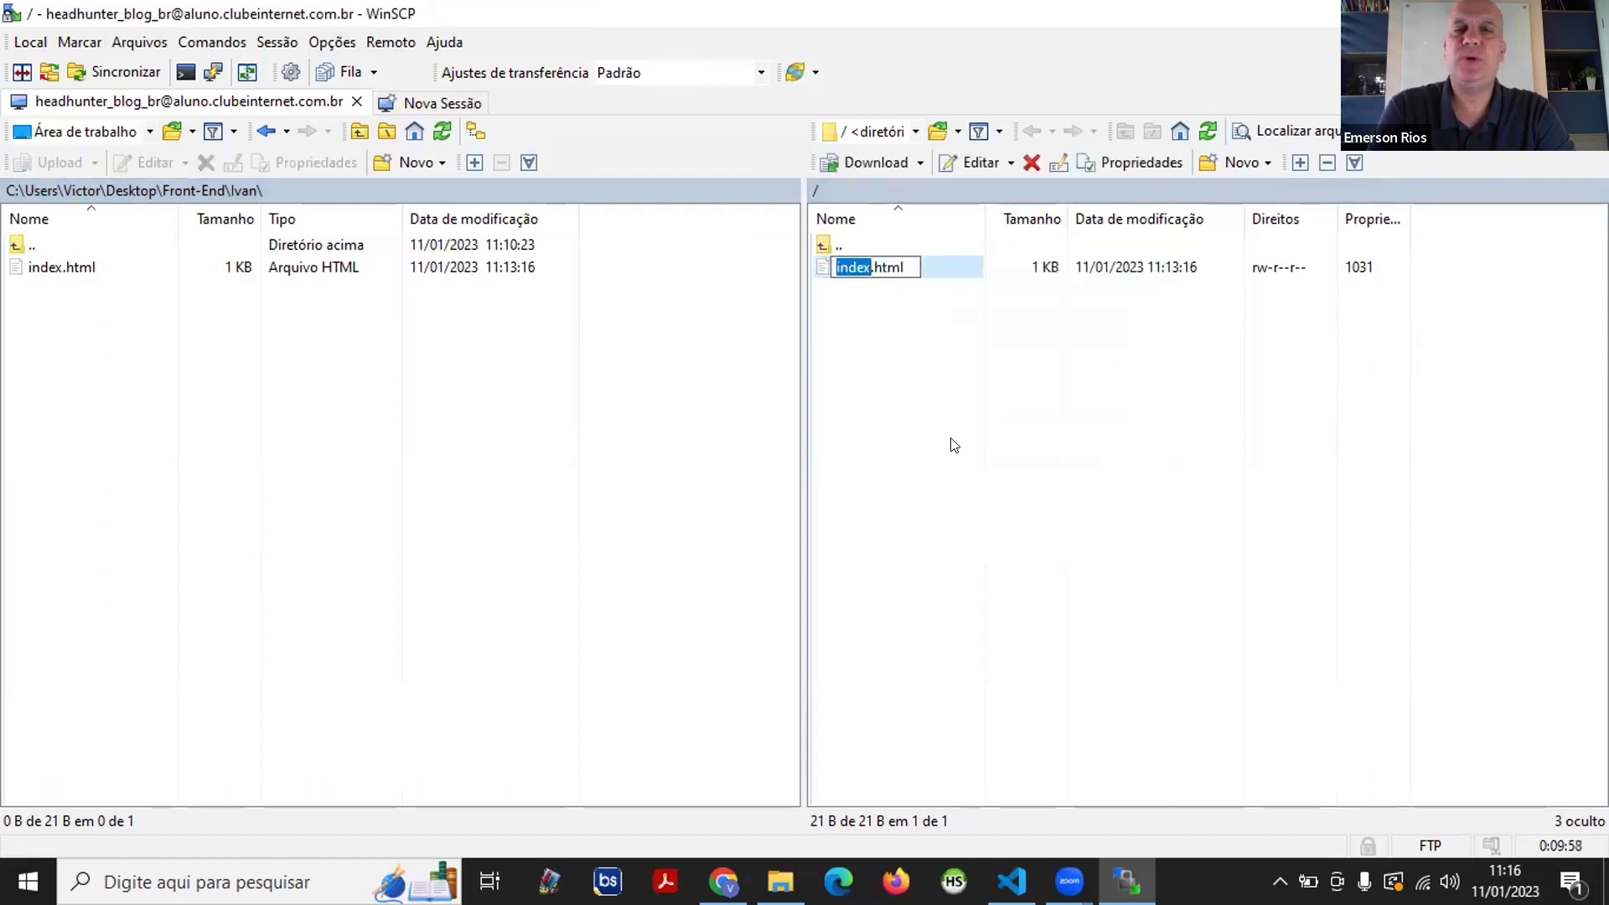
key(shift+Left)
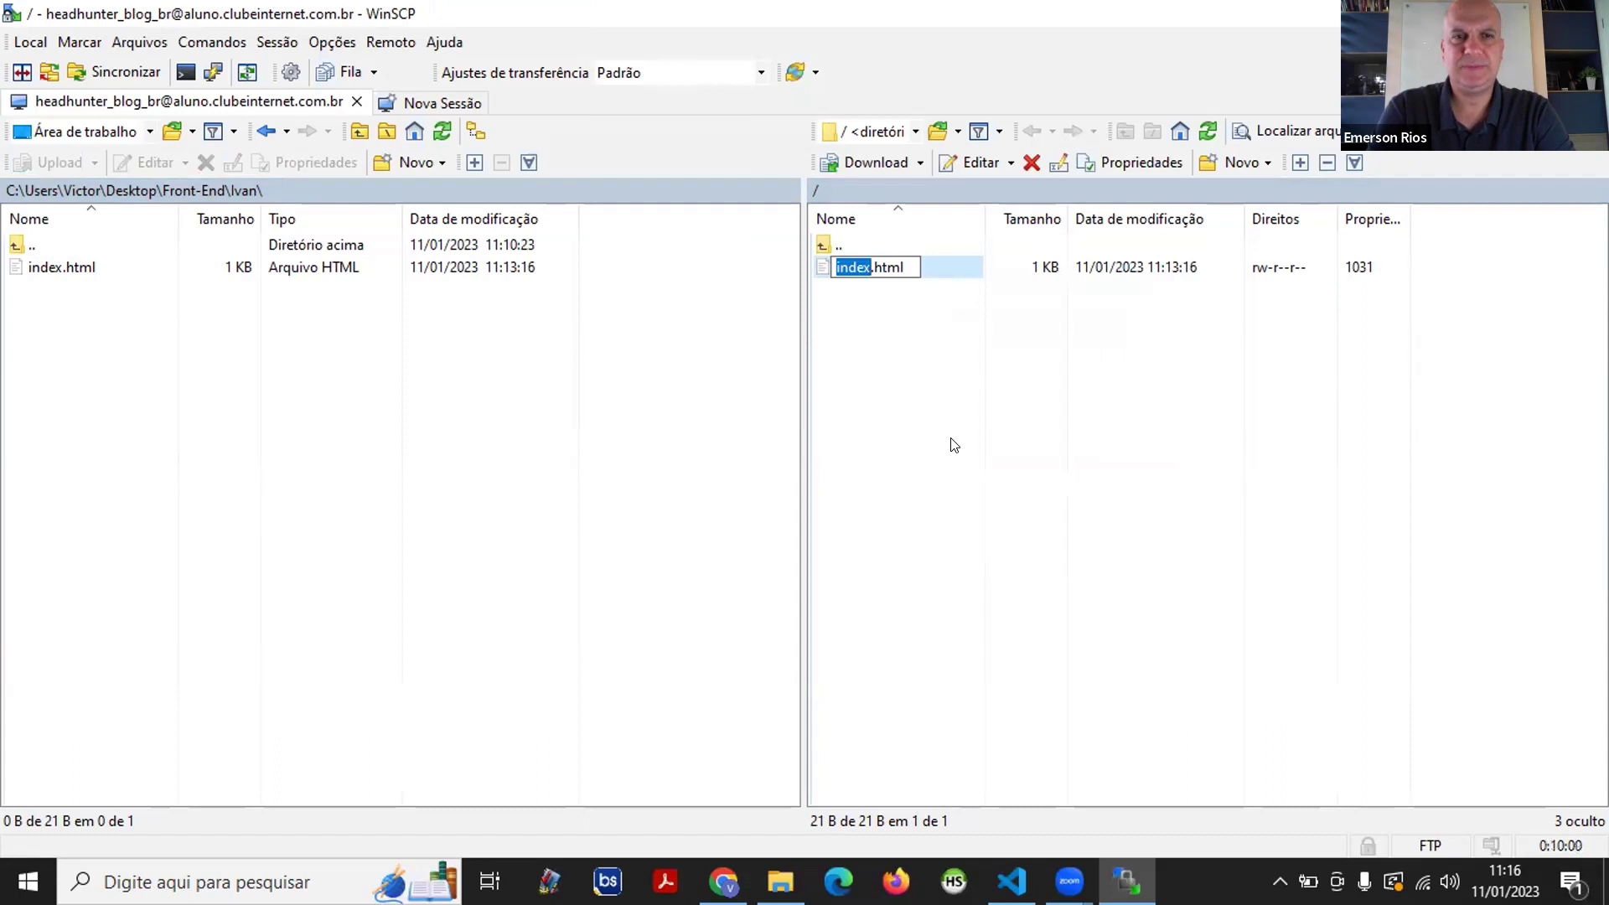
text(lais)
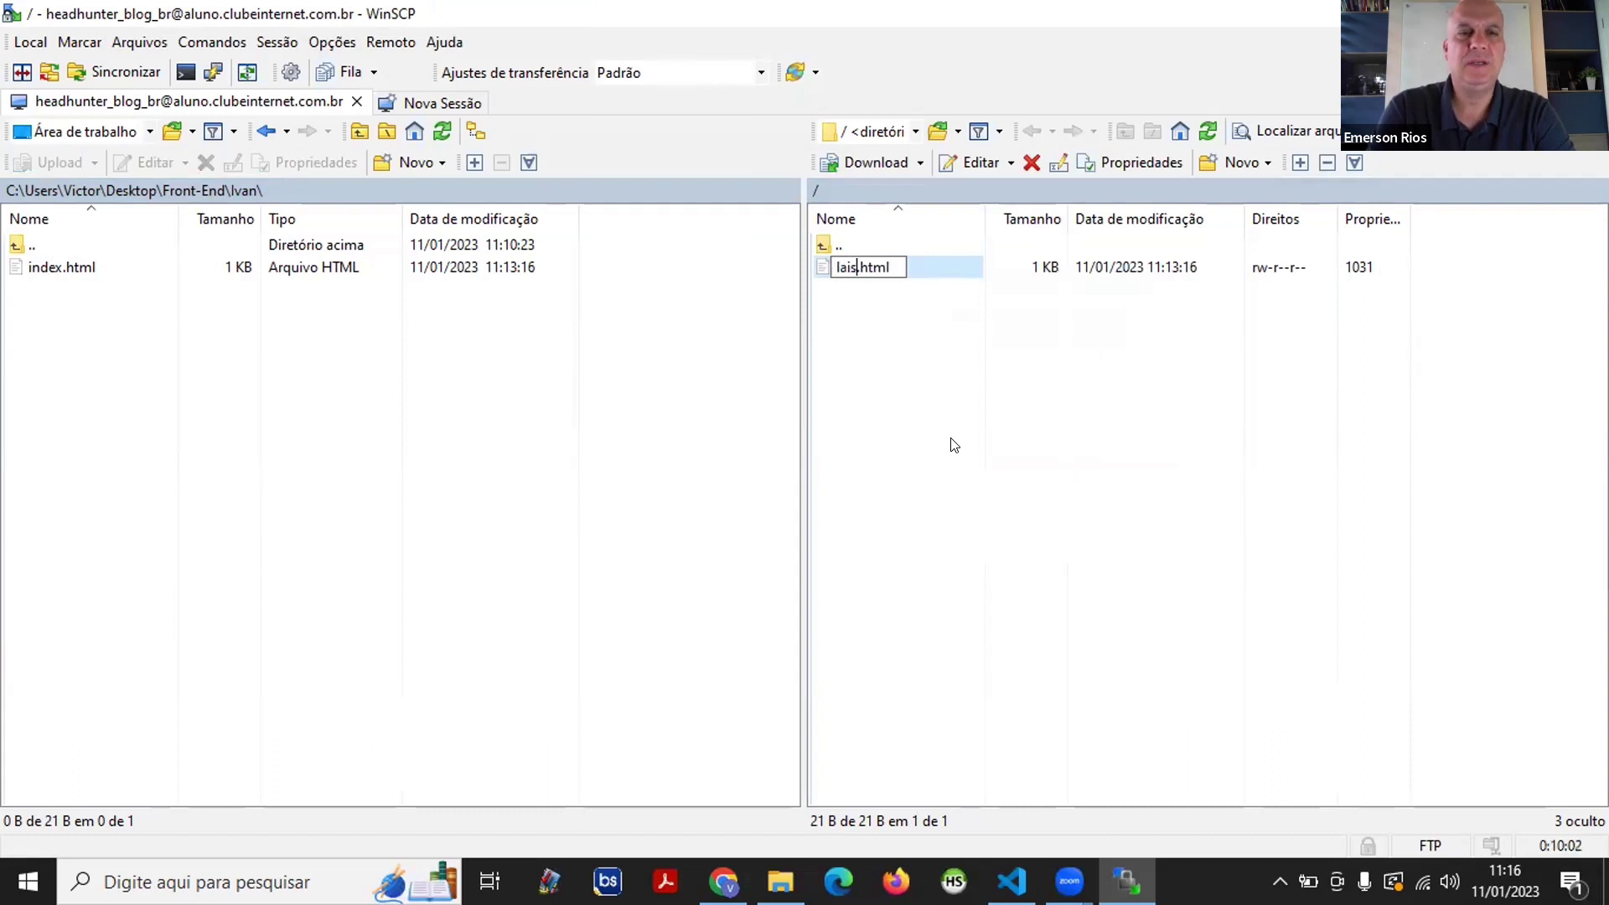
key(Return)
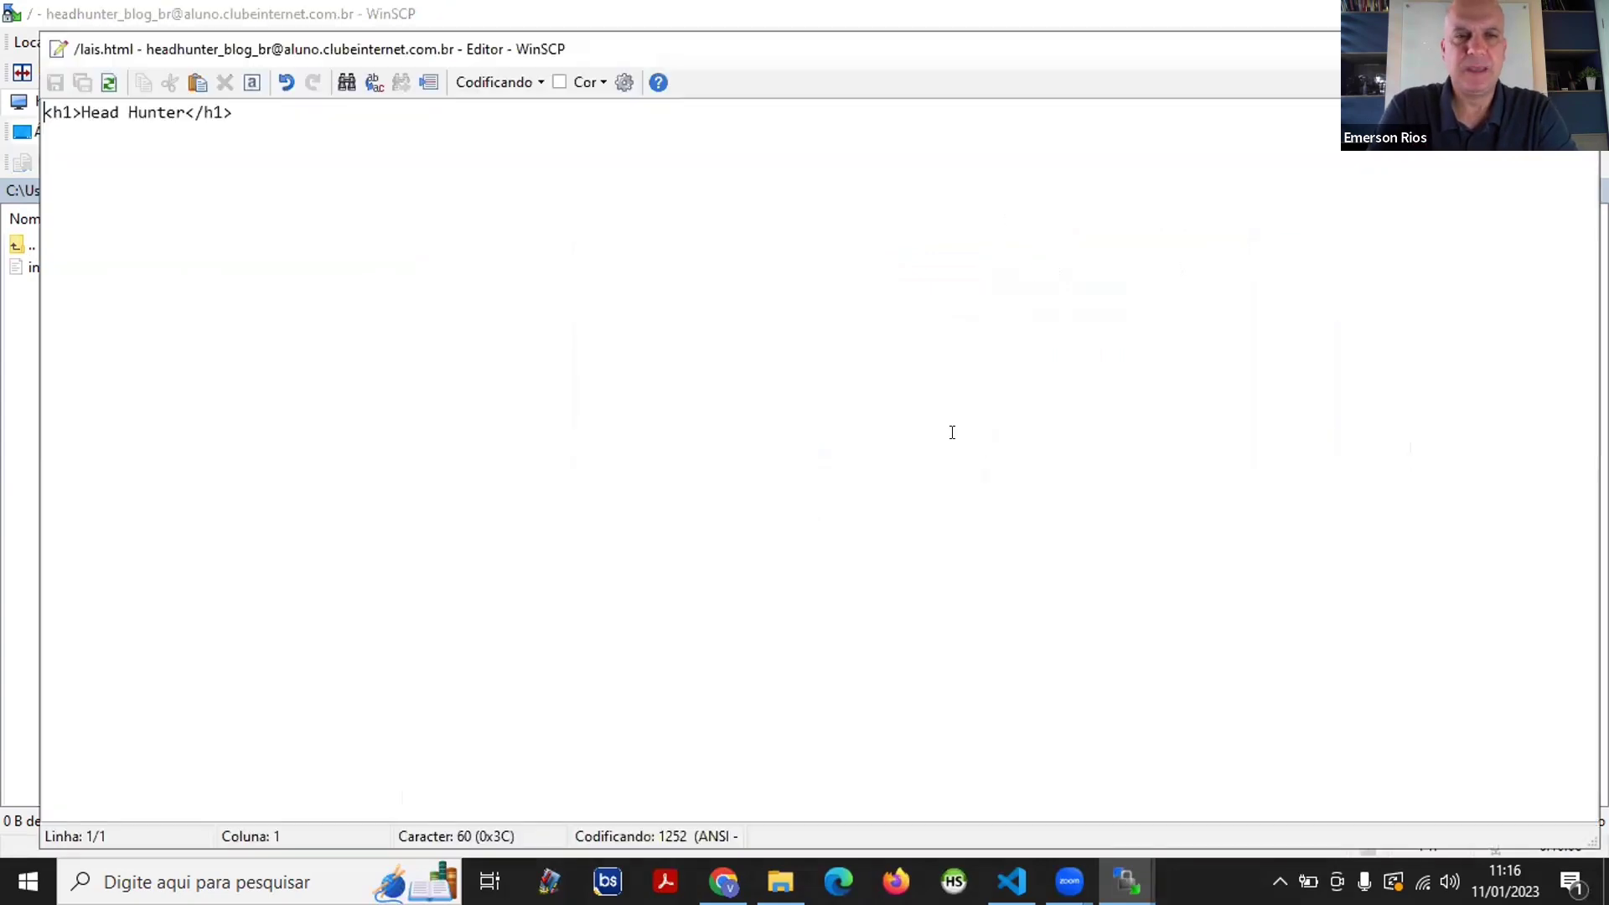
click(1573, 49)
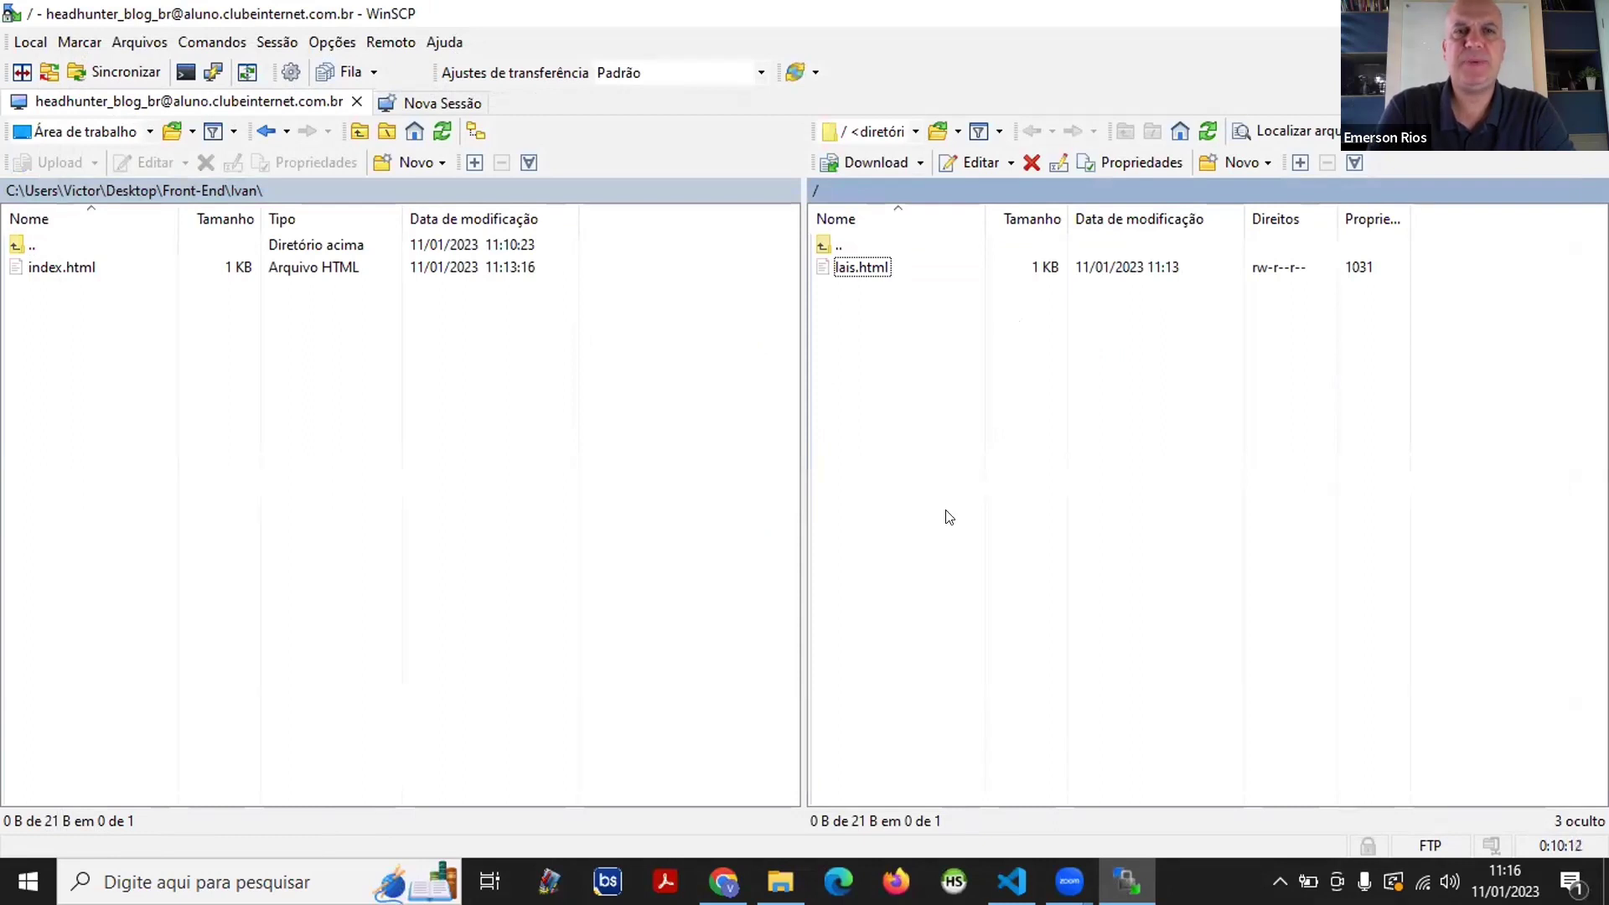
click(723, 881)
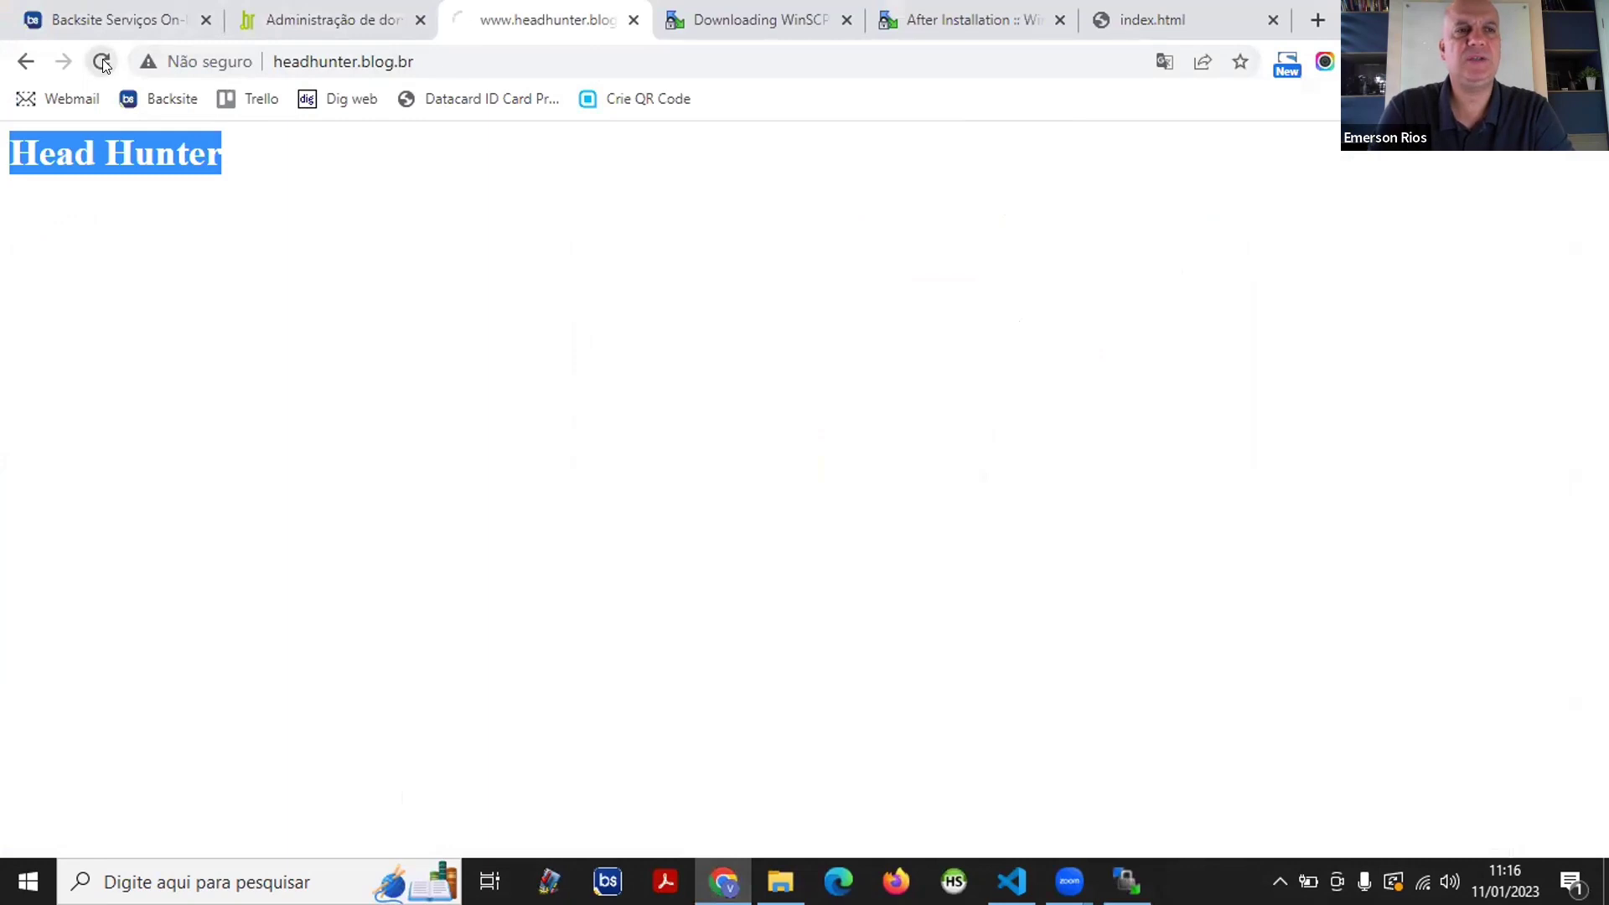
click(101, 60)
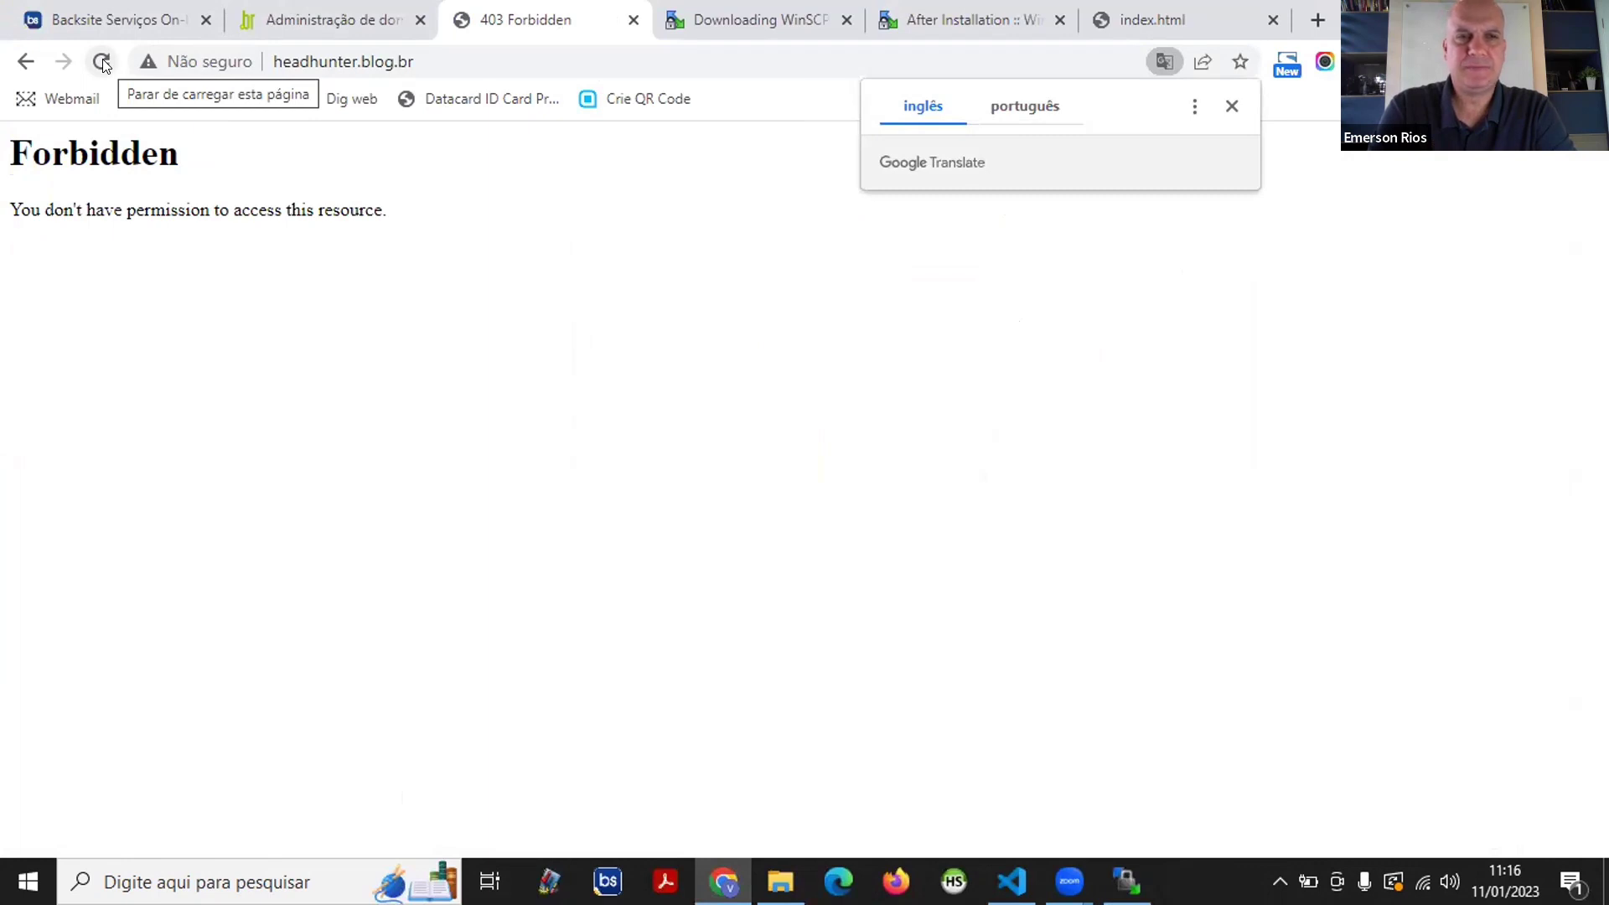
click(578, 50)
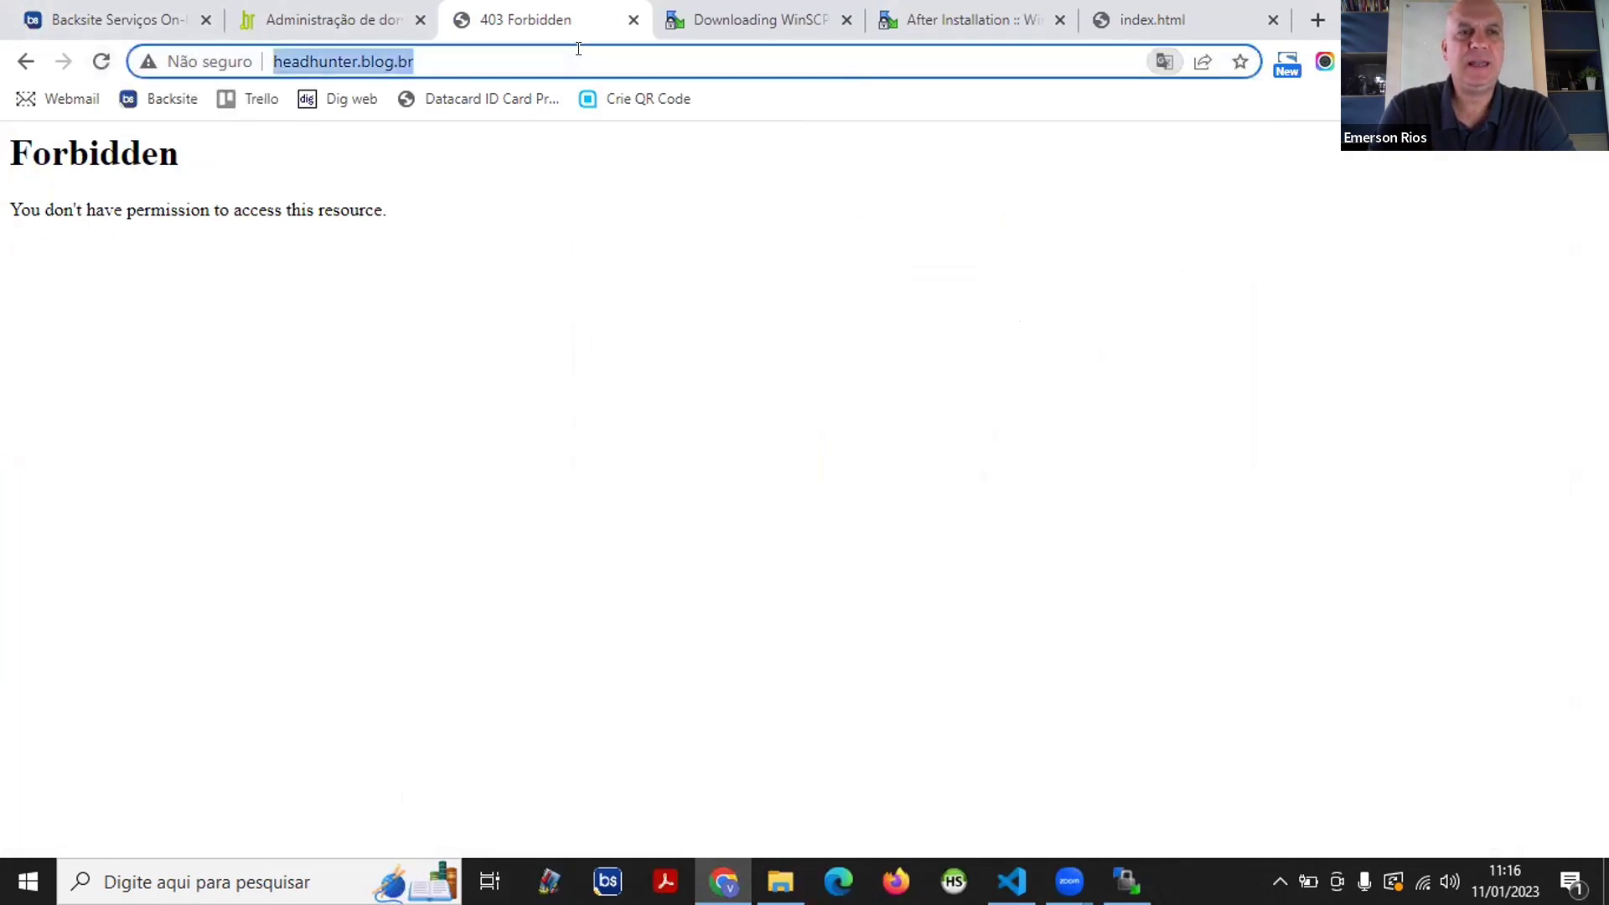
text(www.headhunter.blog.br)
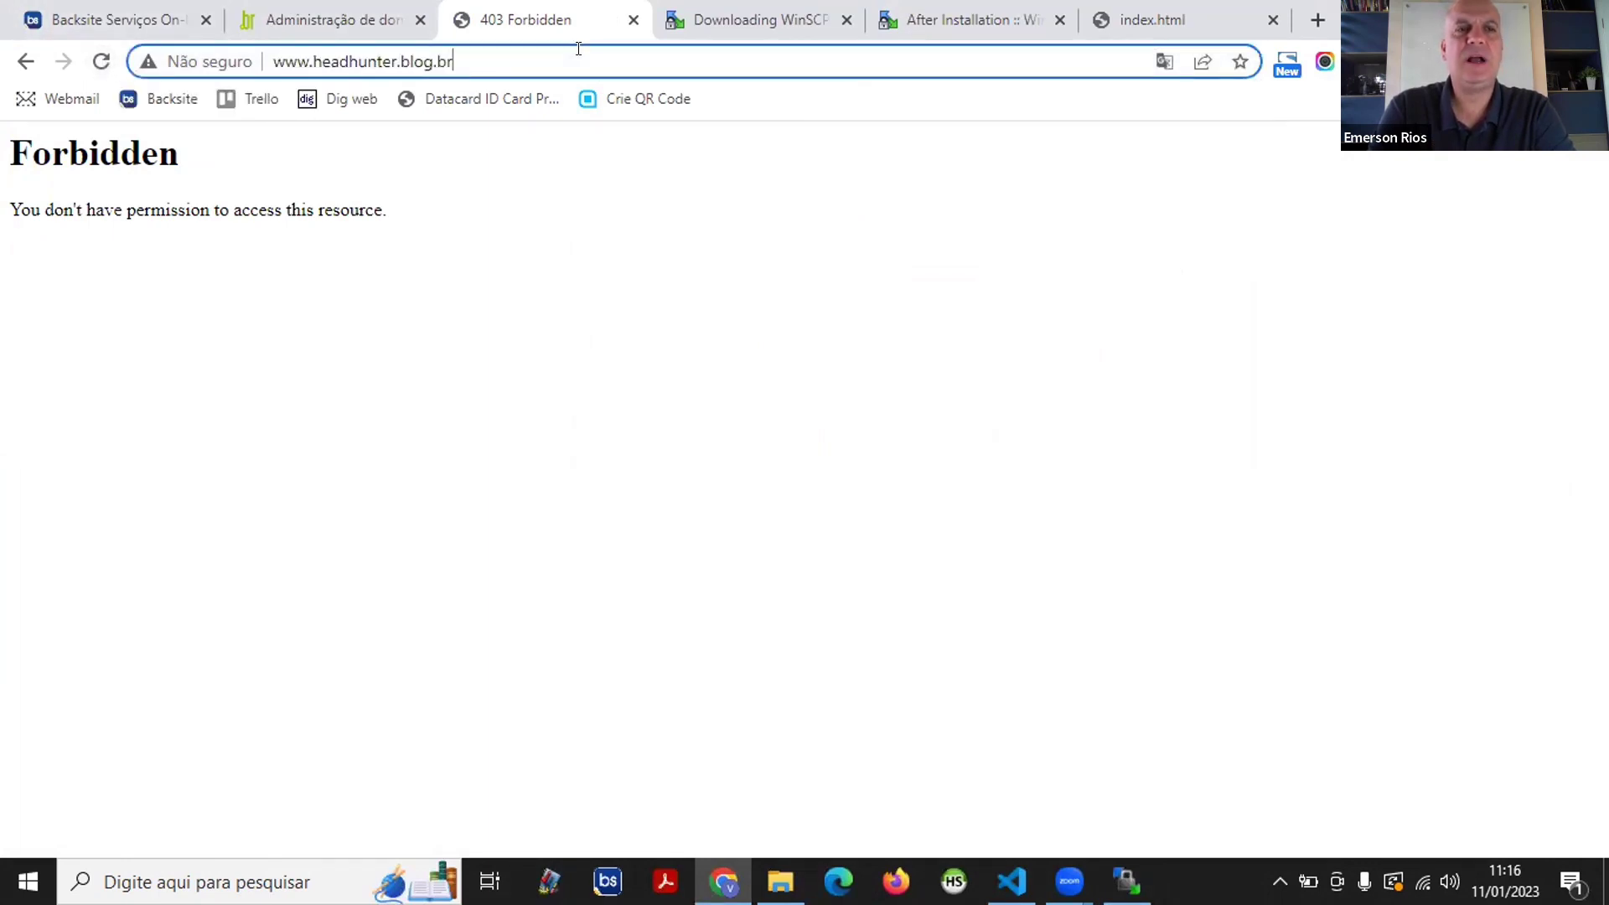
text(/)
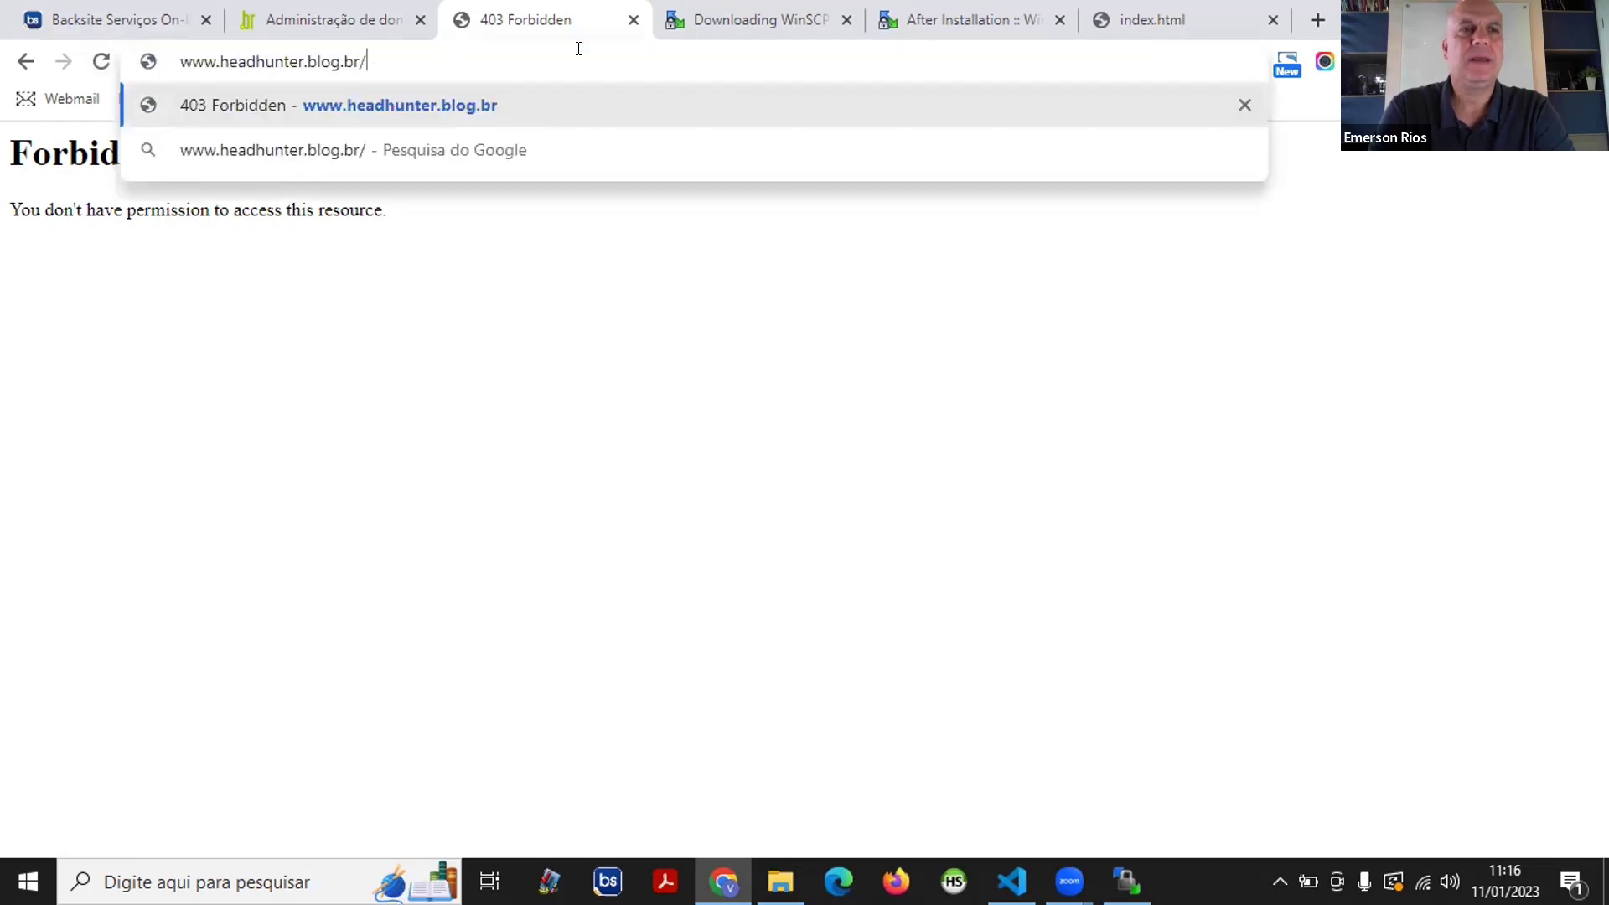
text(lais.)
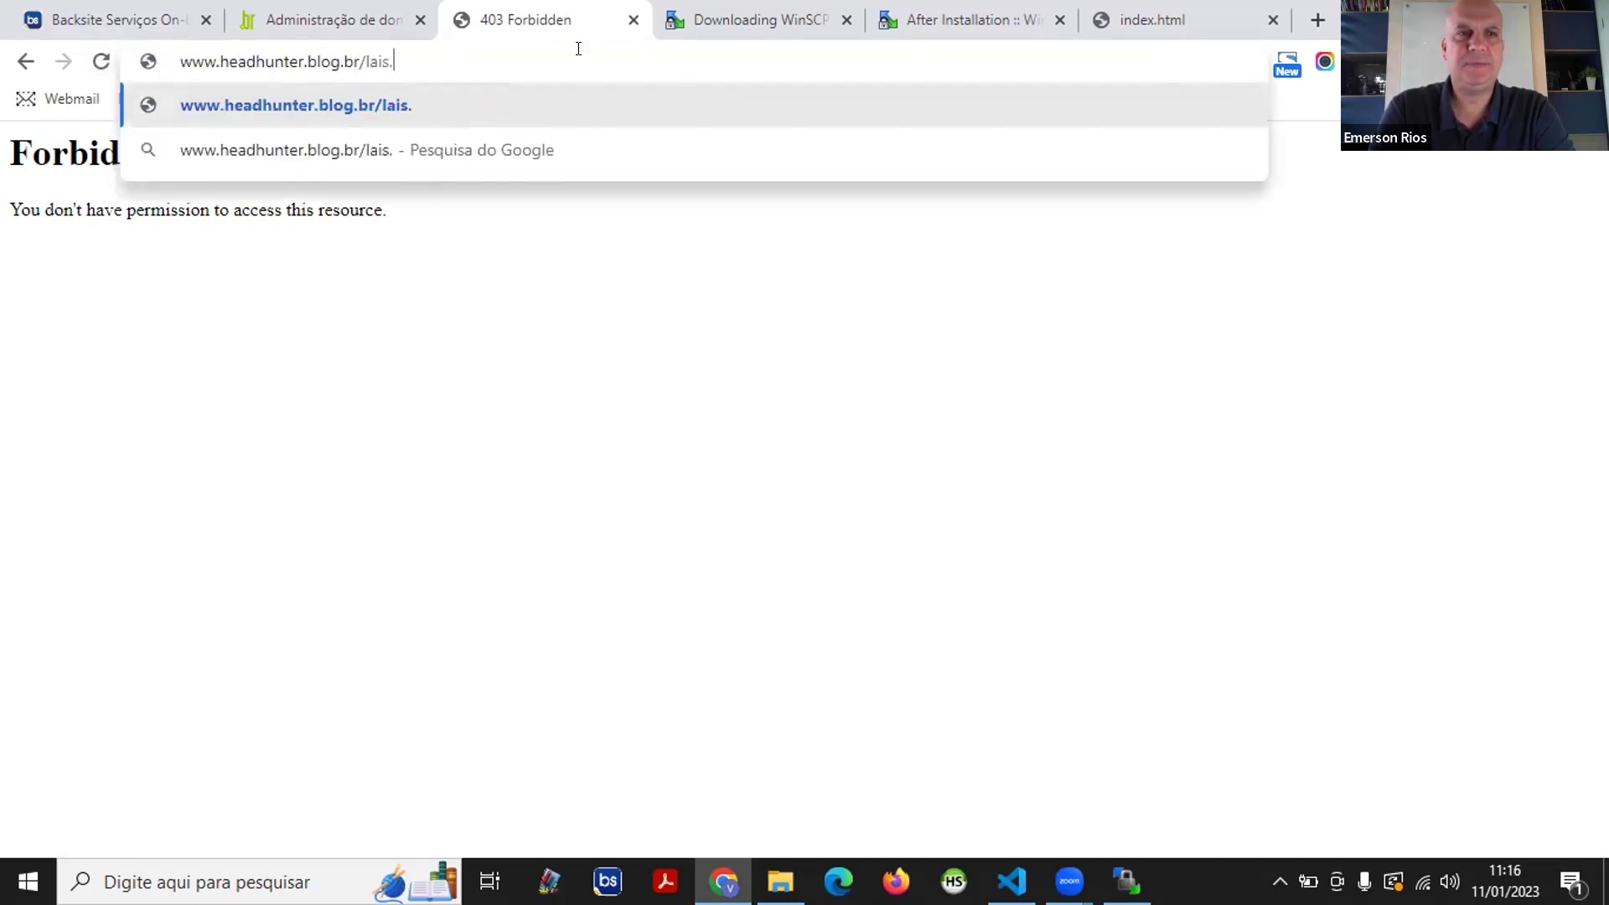
text(html)
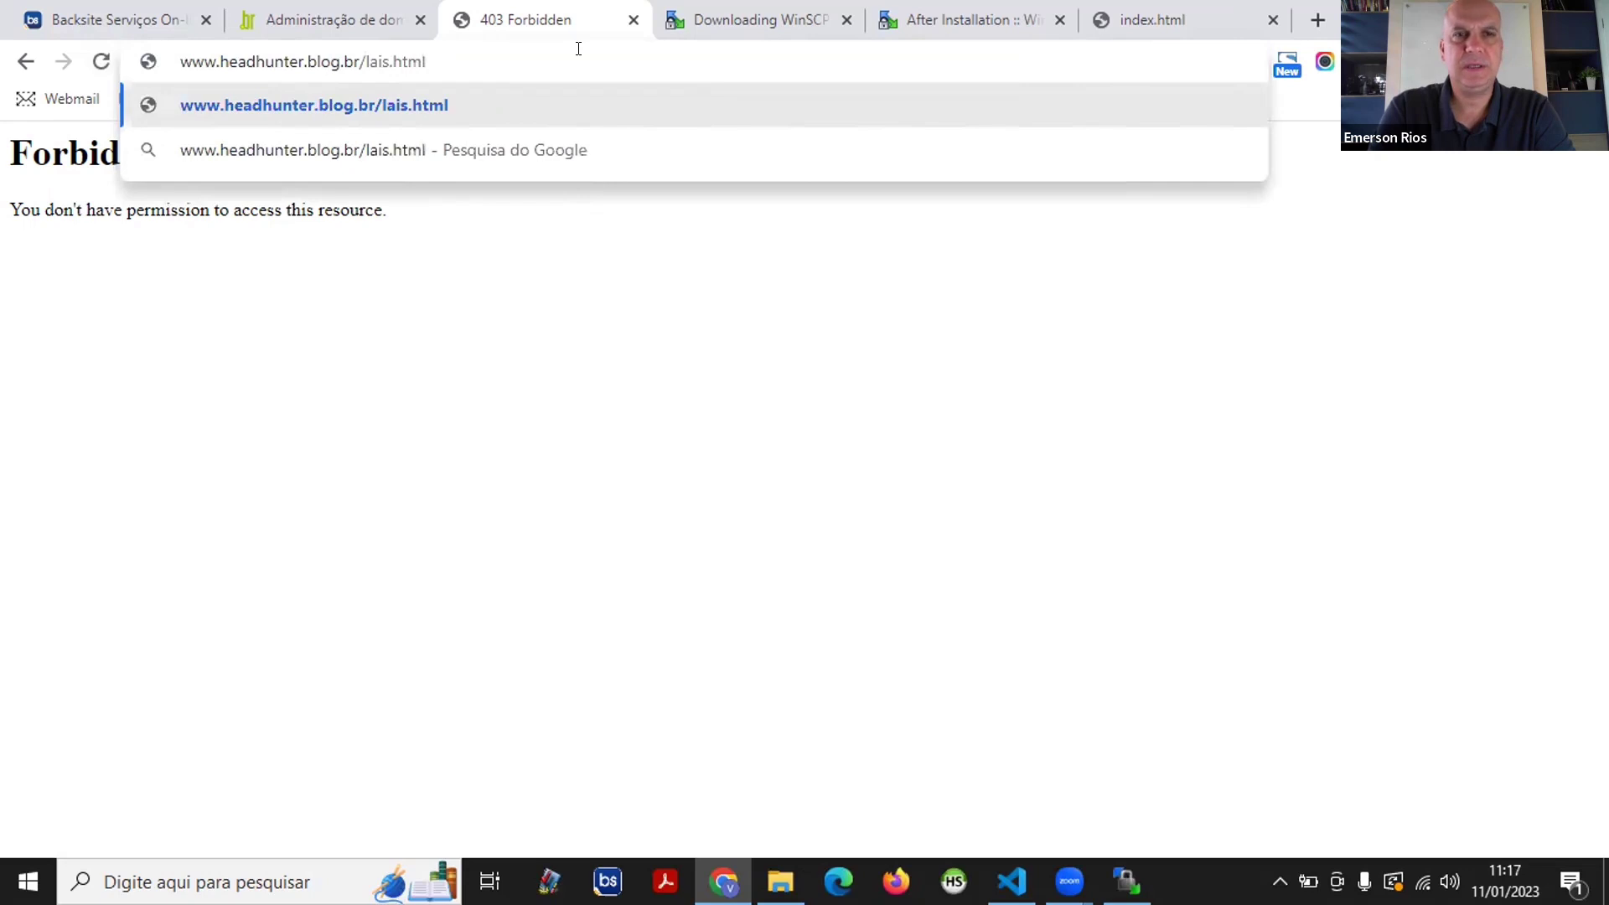
key(Return)
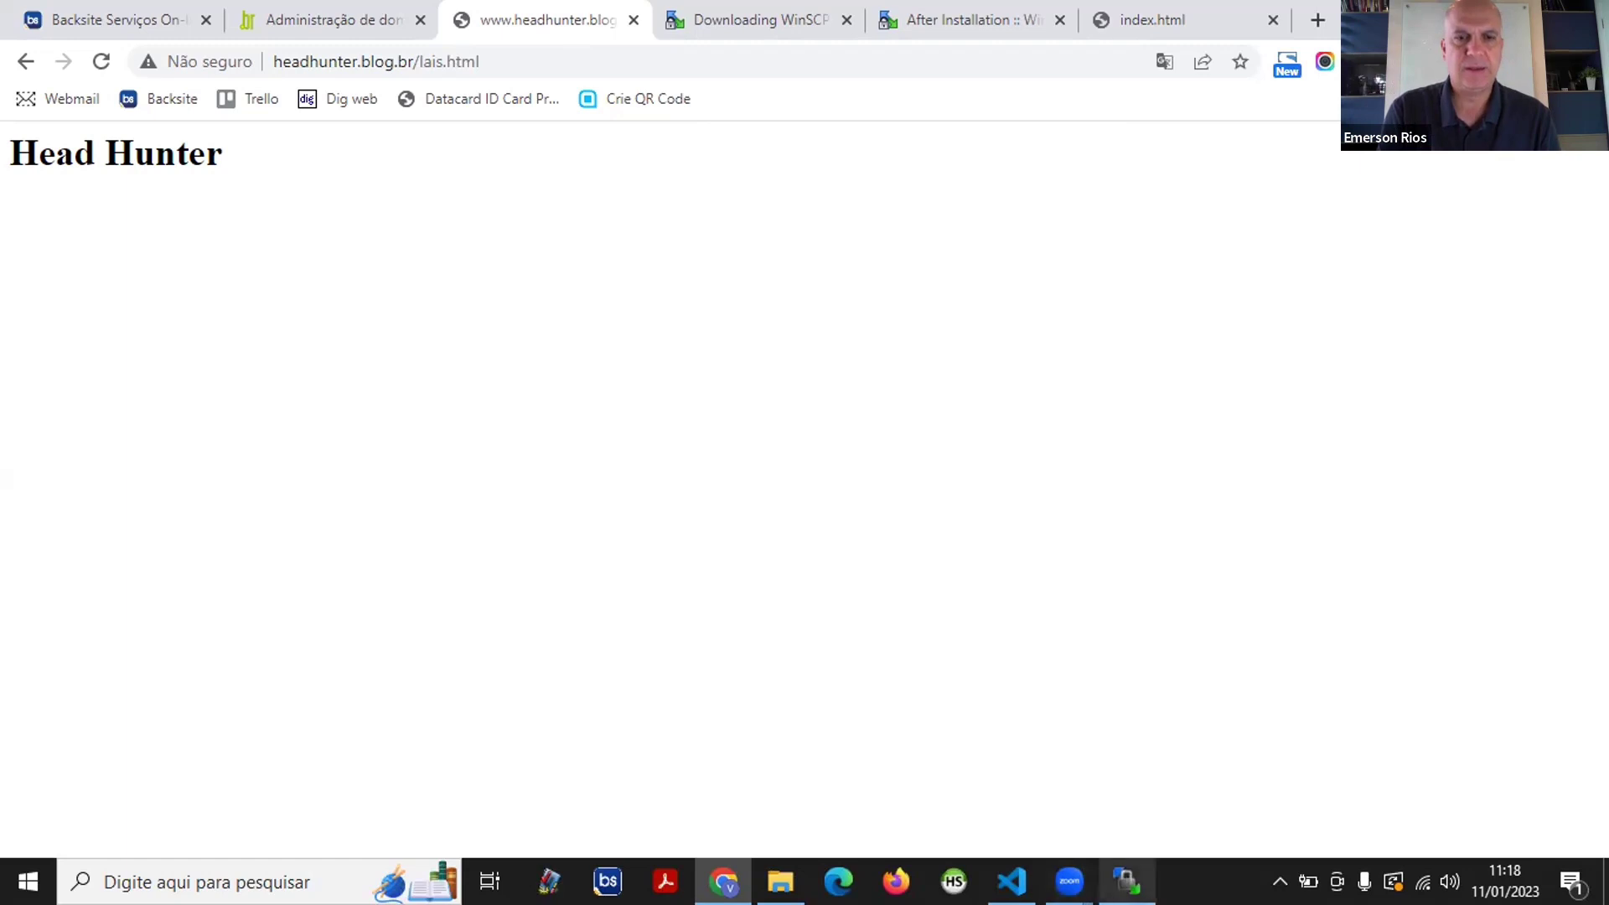
click(1127, 881)
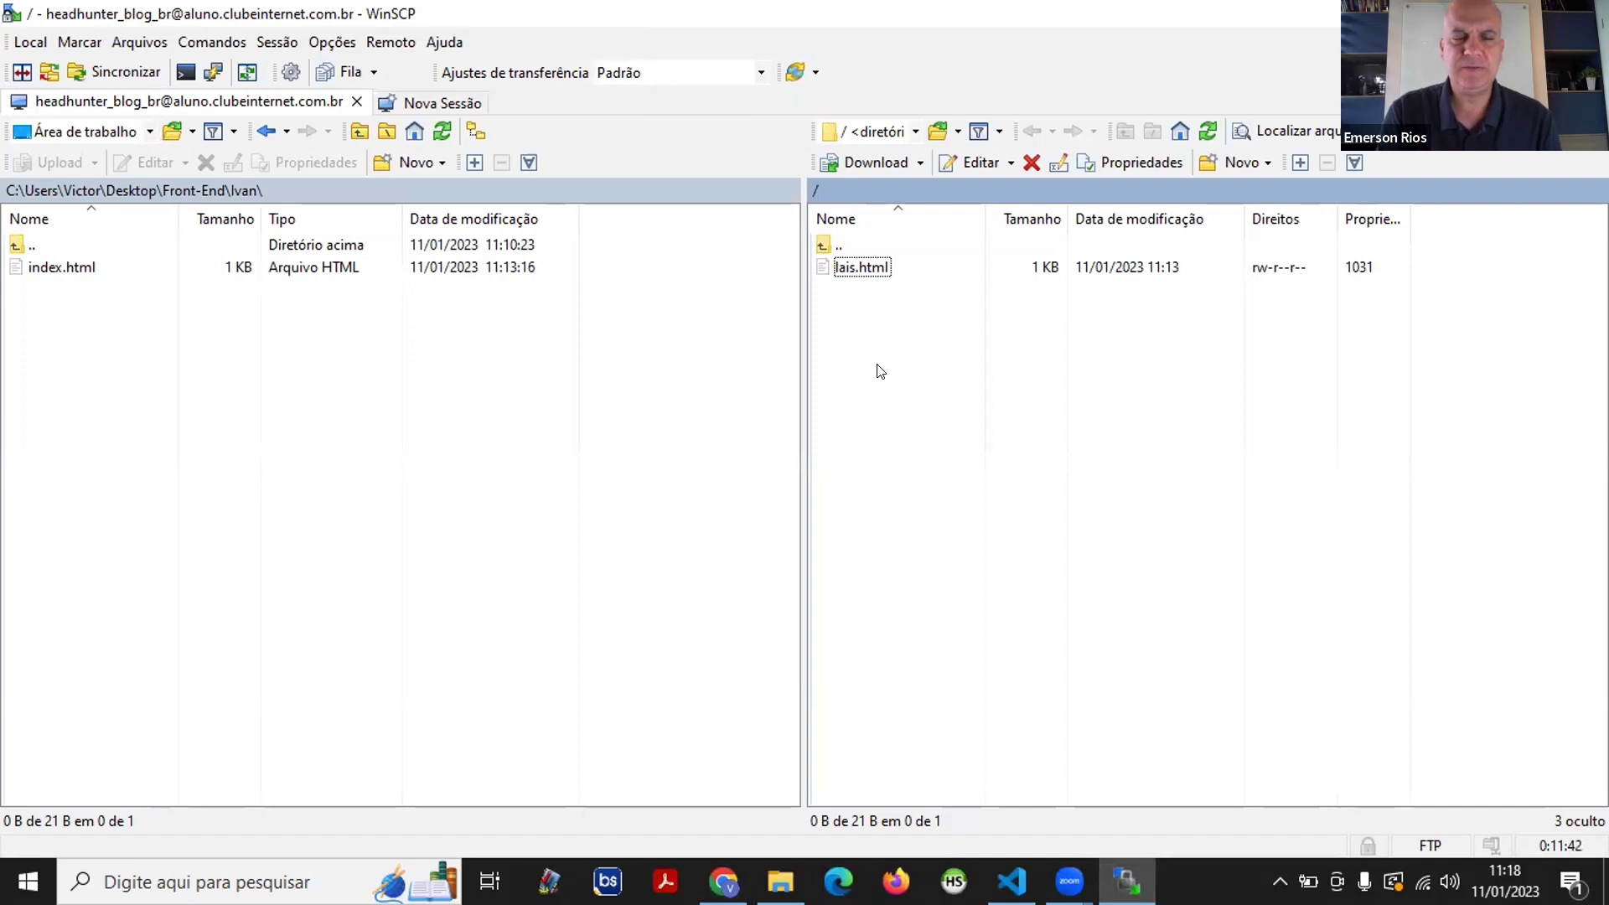
- Rename the server file lais.html back to index.html
right_click(897, 269)
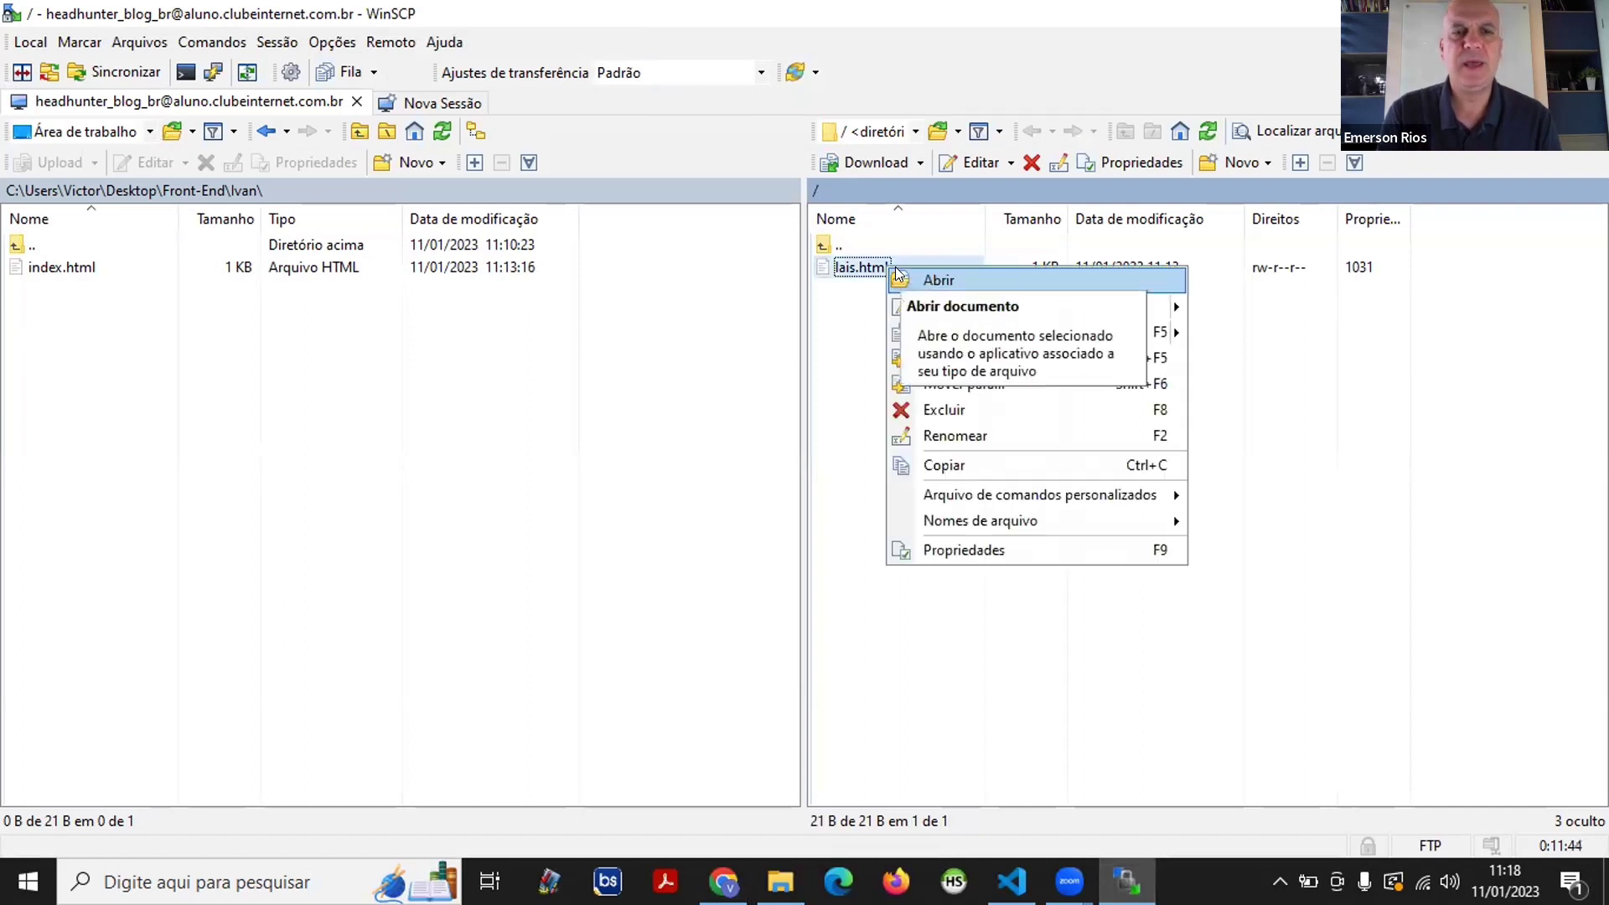
click(1007, 434)
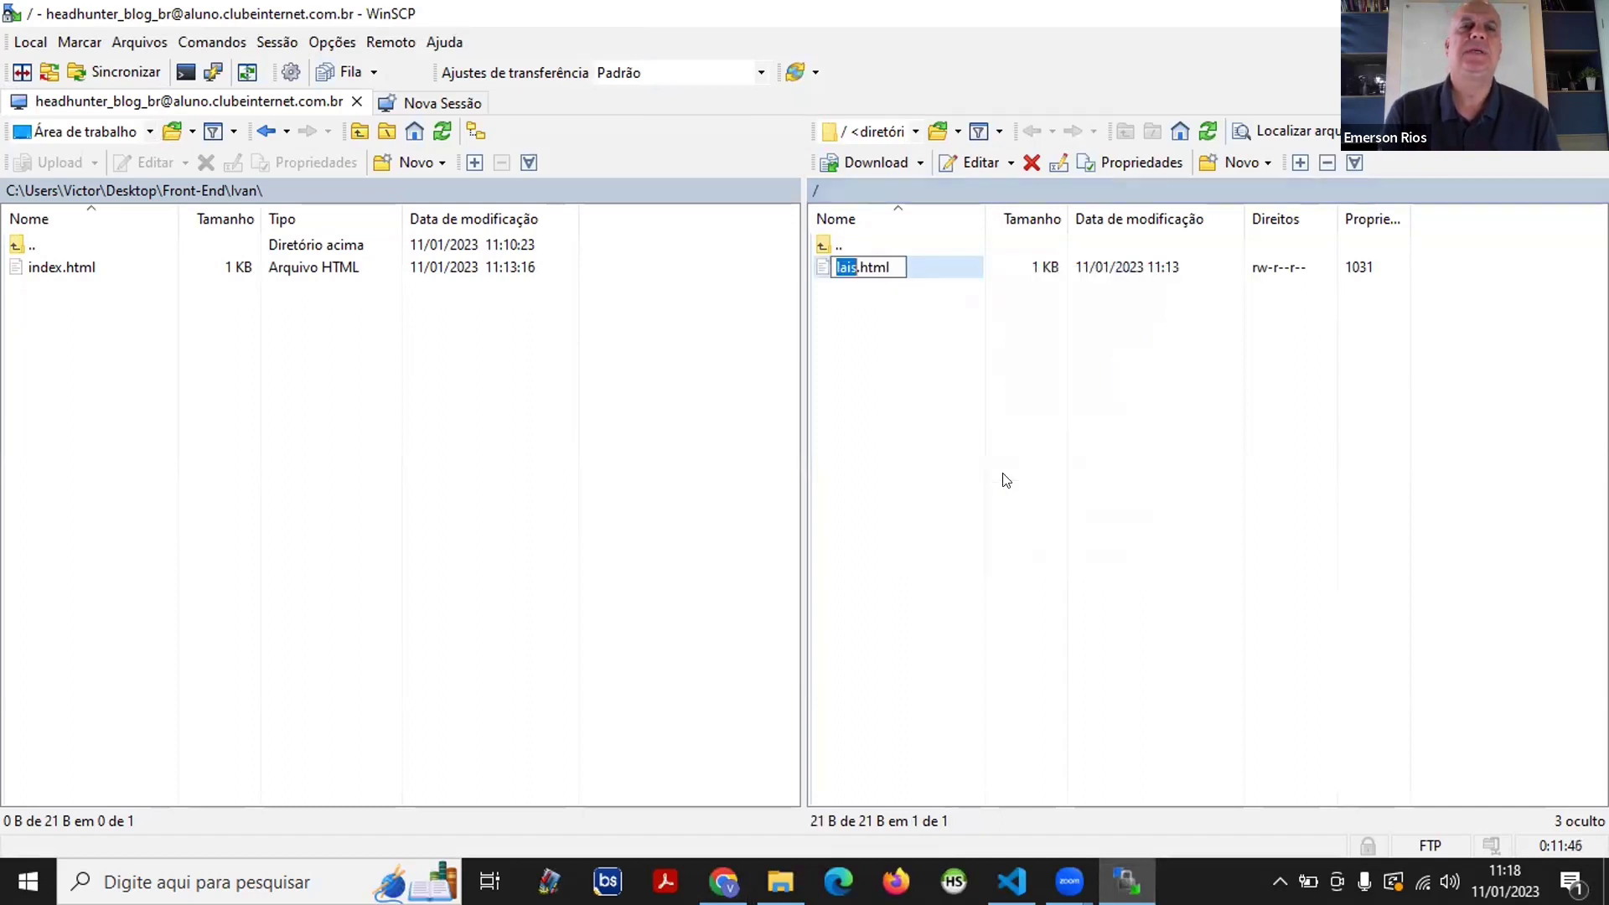
text(index)
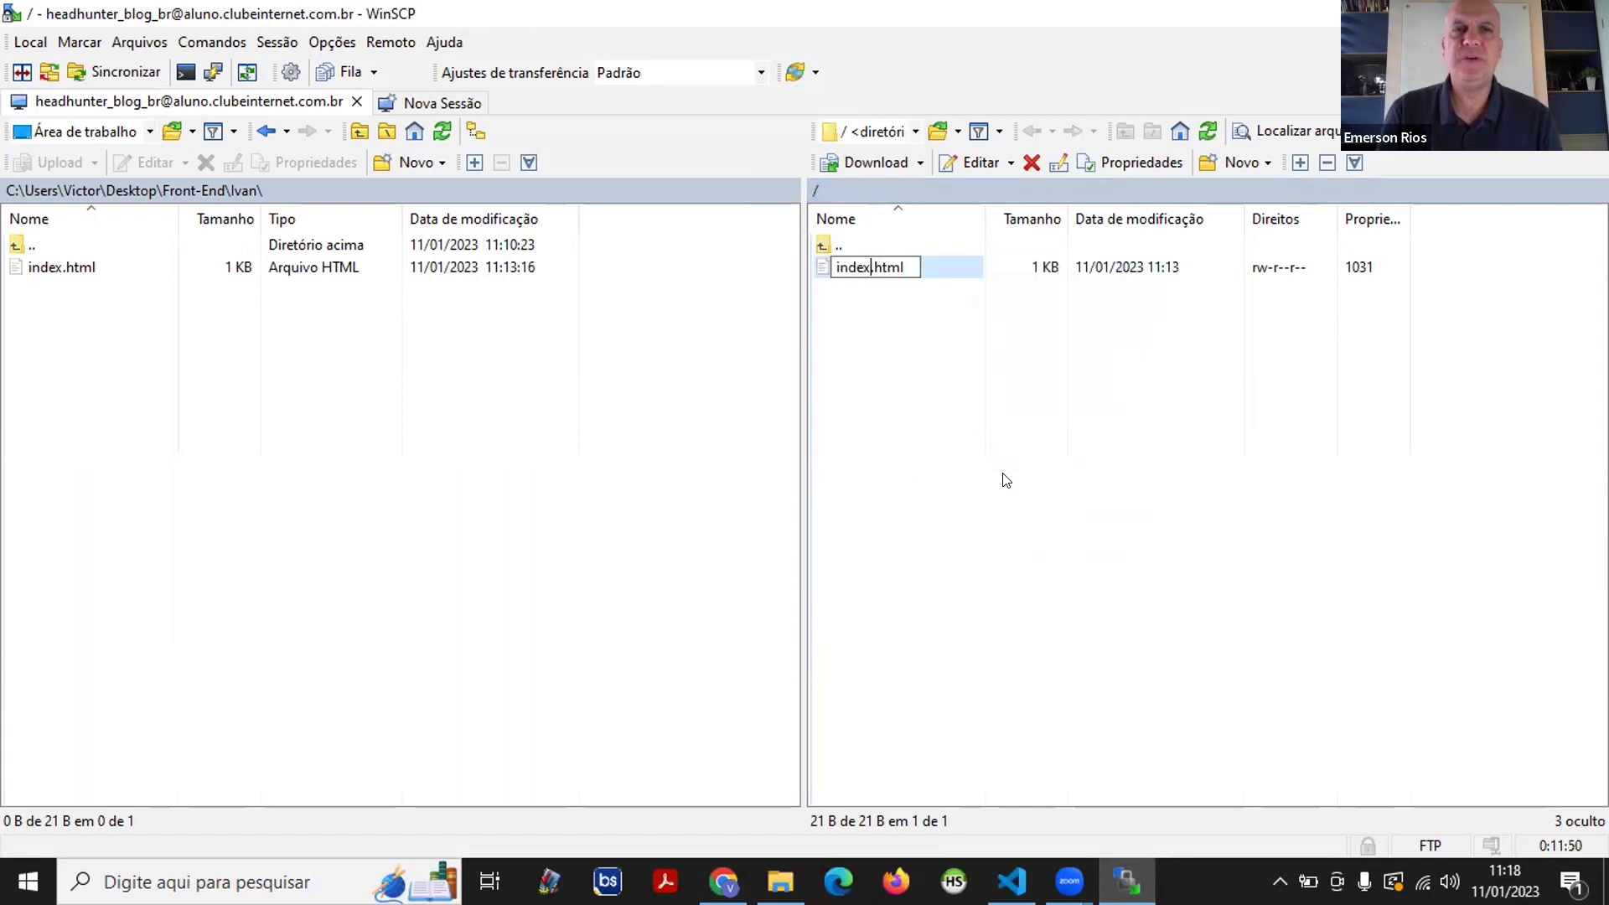
key(Return)
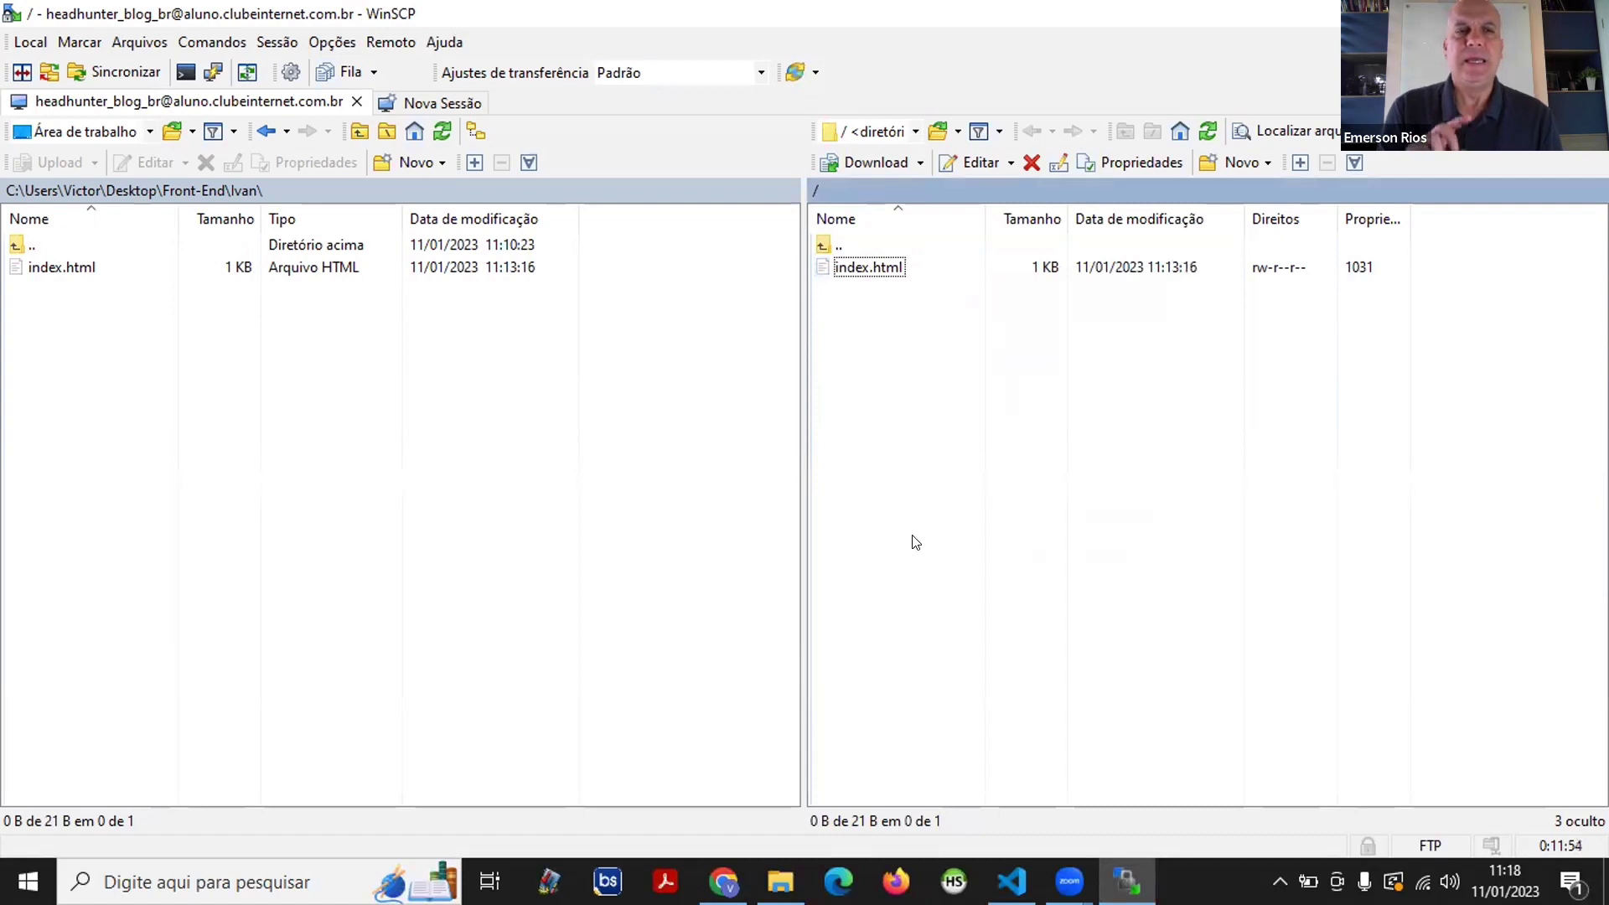
key(alt+Tab)
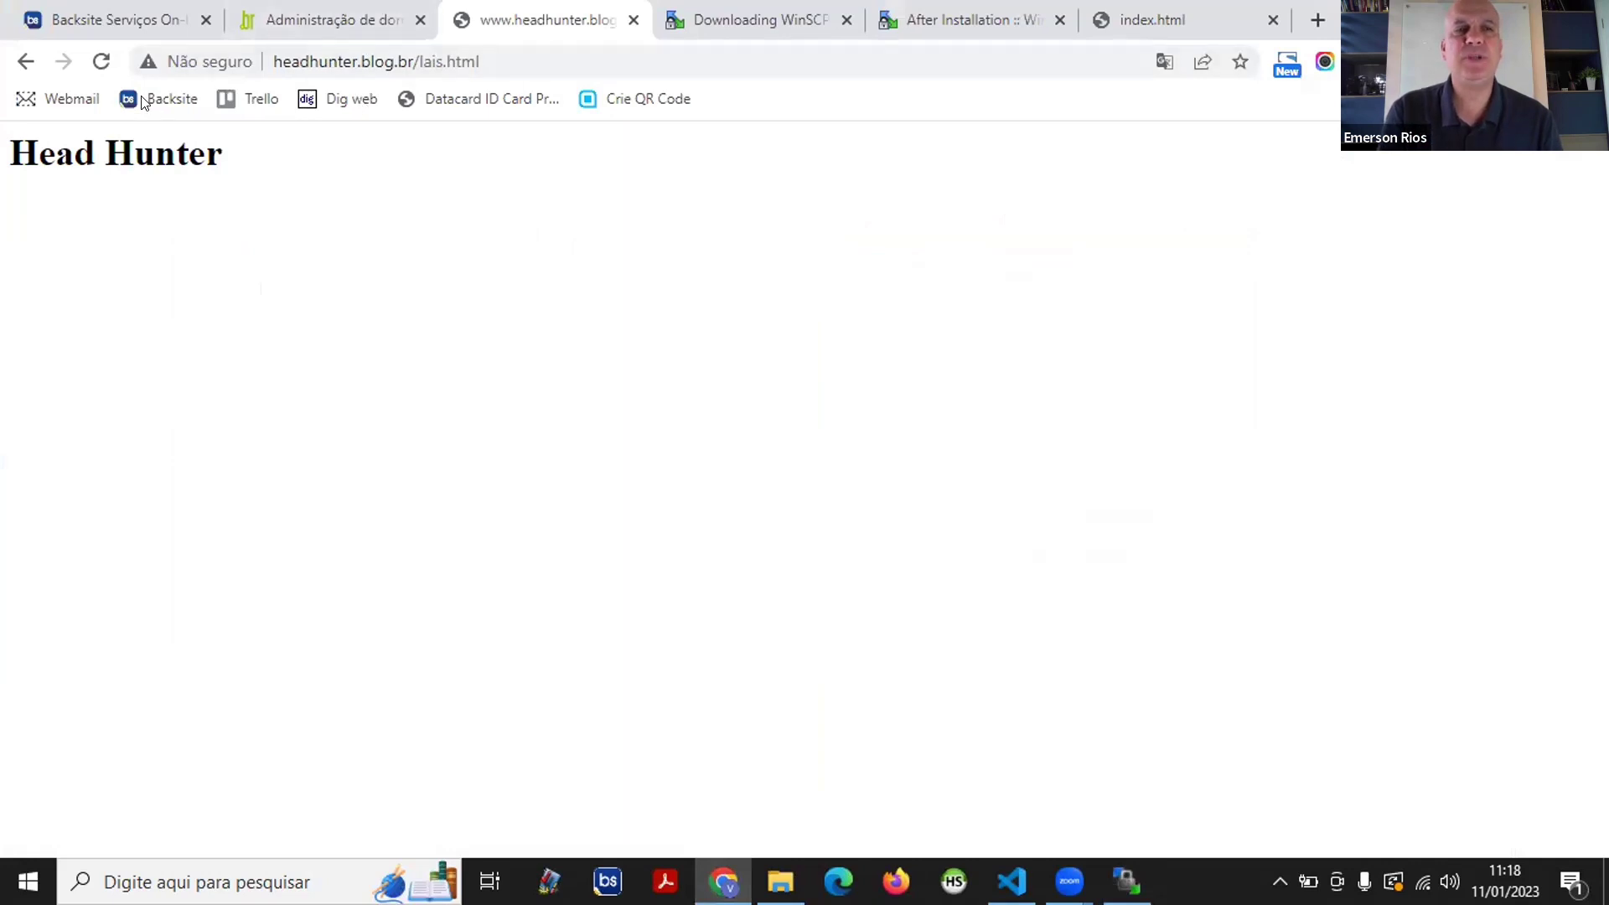
- Load headhunter.blog.br/index.html by replacing lais with index in the address
click(422, 55)
double_click(470, 62)
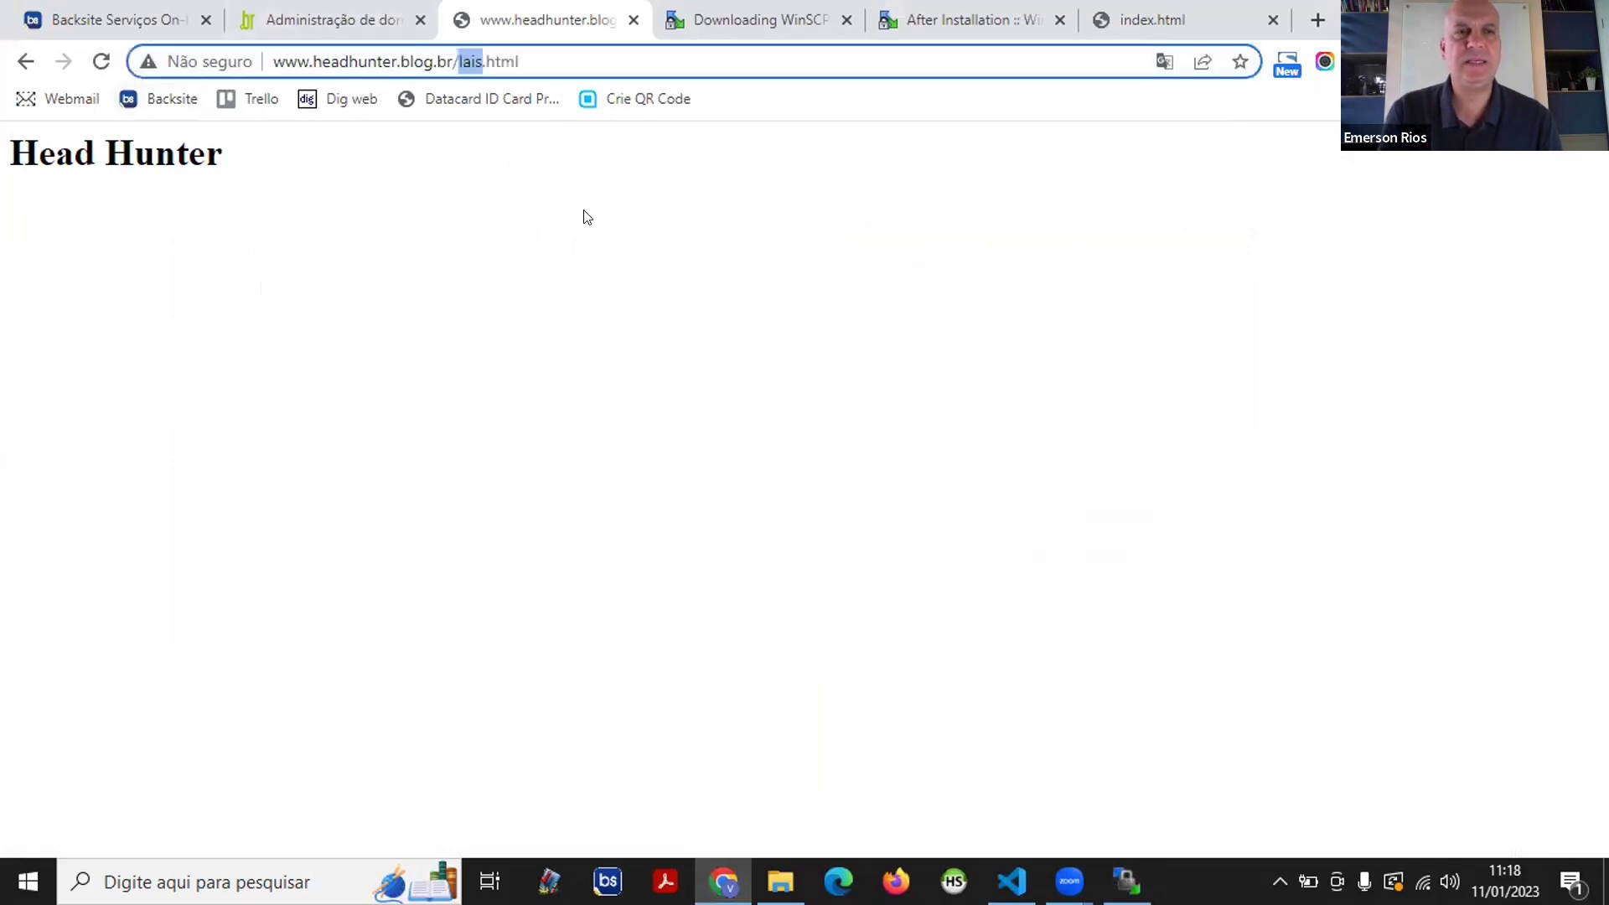
text(index)
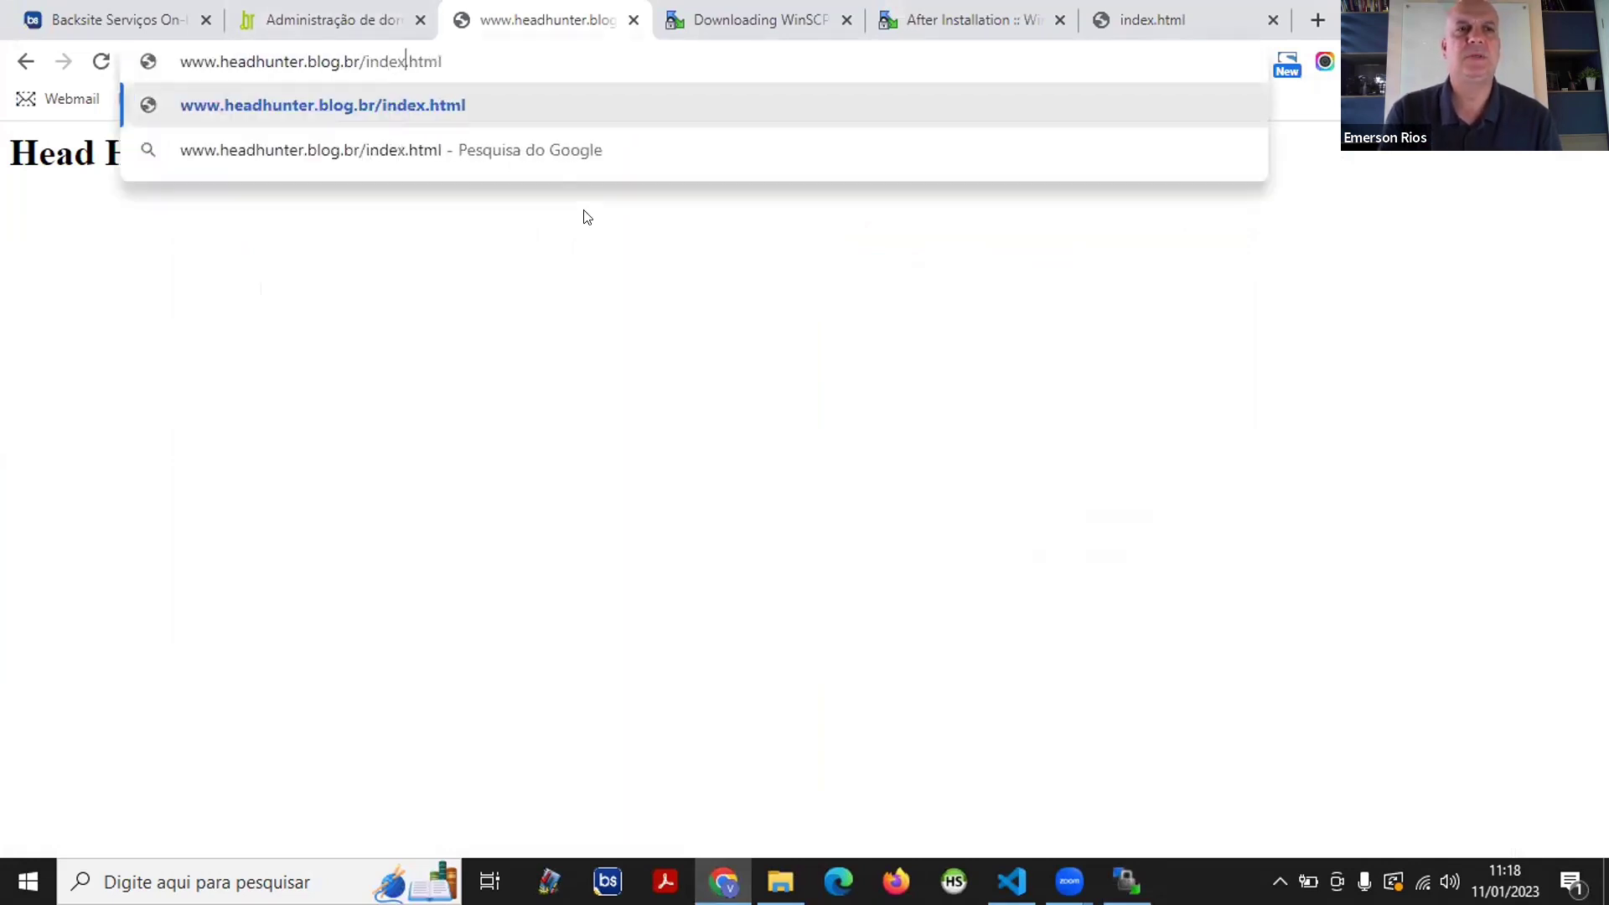
key(Return)
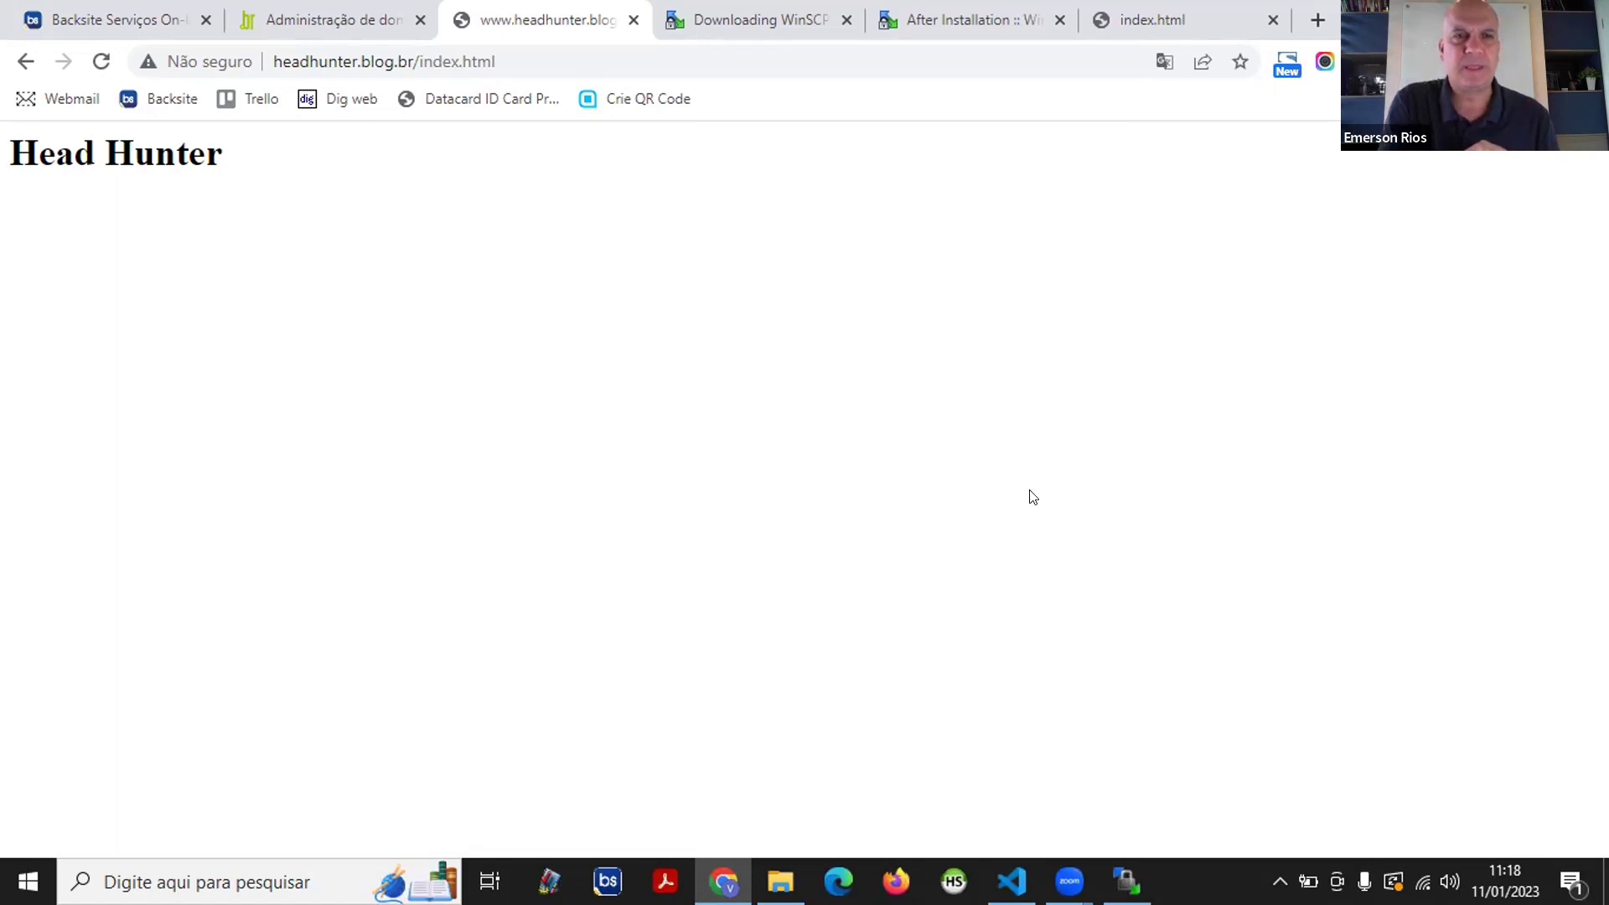
- Remove /index.html from the address and load bare headhunter.blog.br, showing Head Hunter
click(1127, 879)
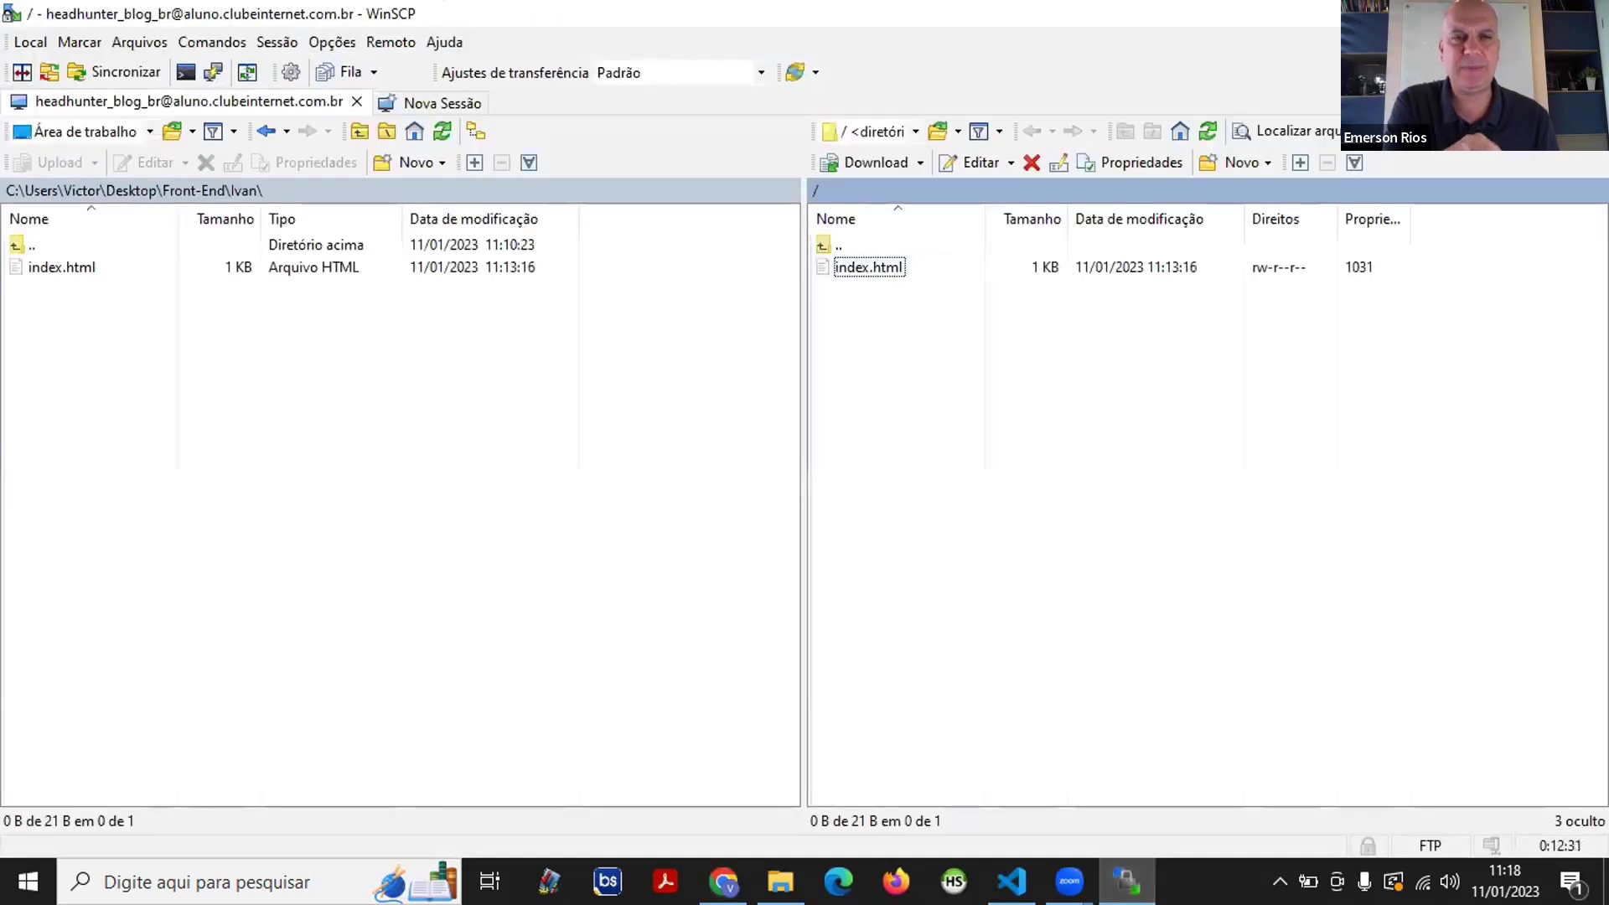
click(723, 879)
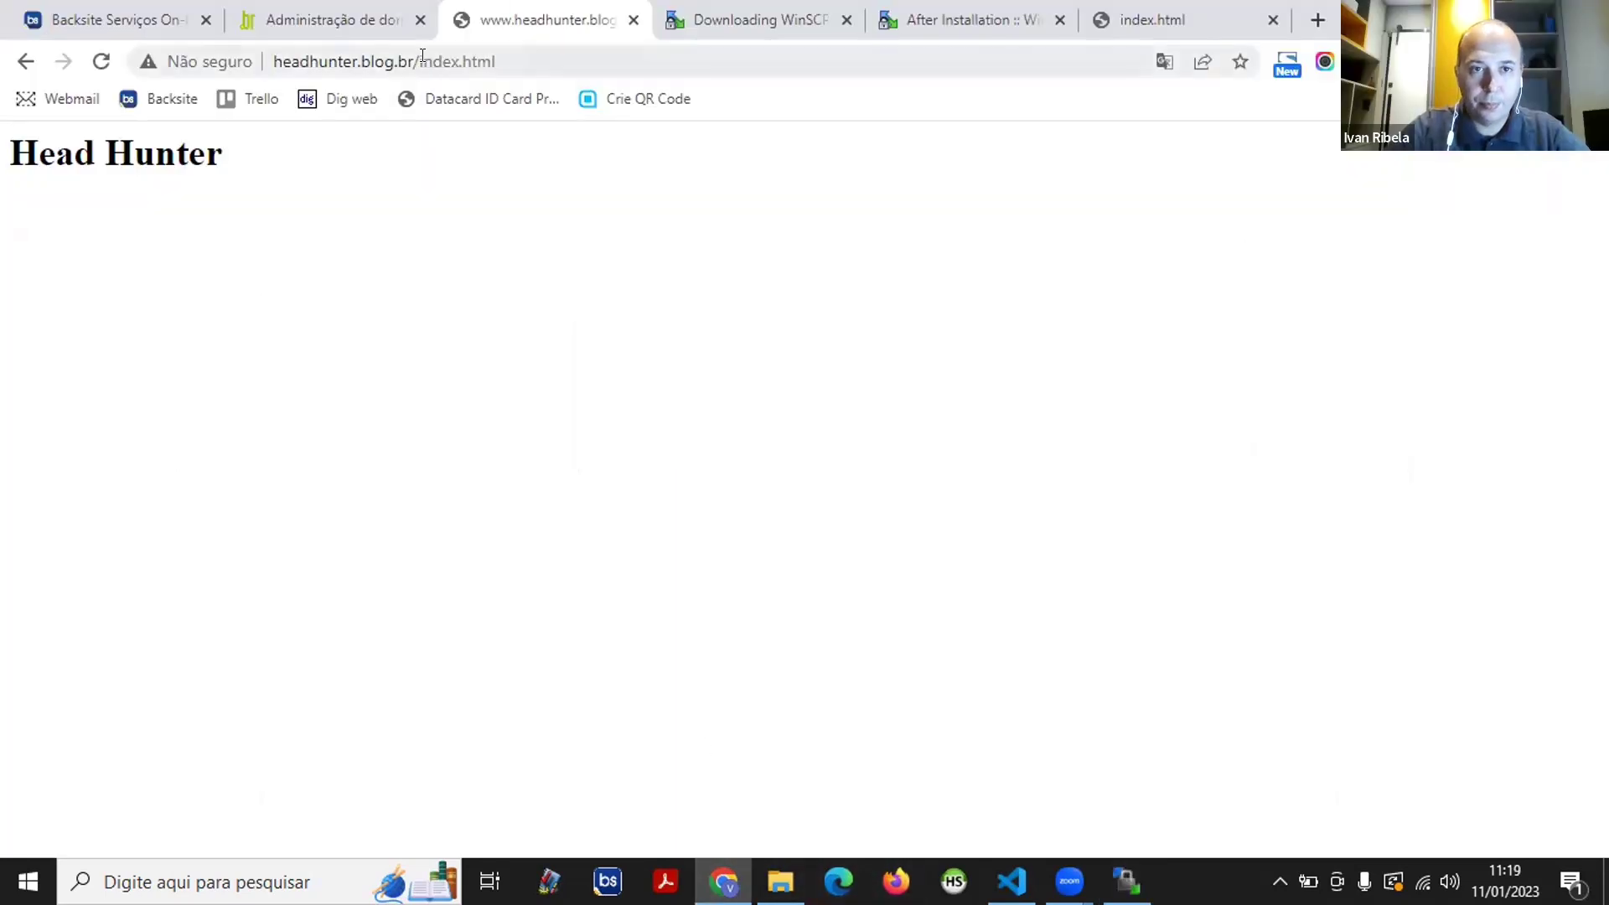
drag(424, 60, 639, 87)
key(BackSpace)
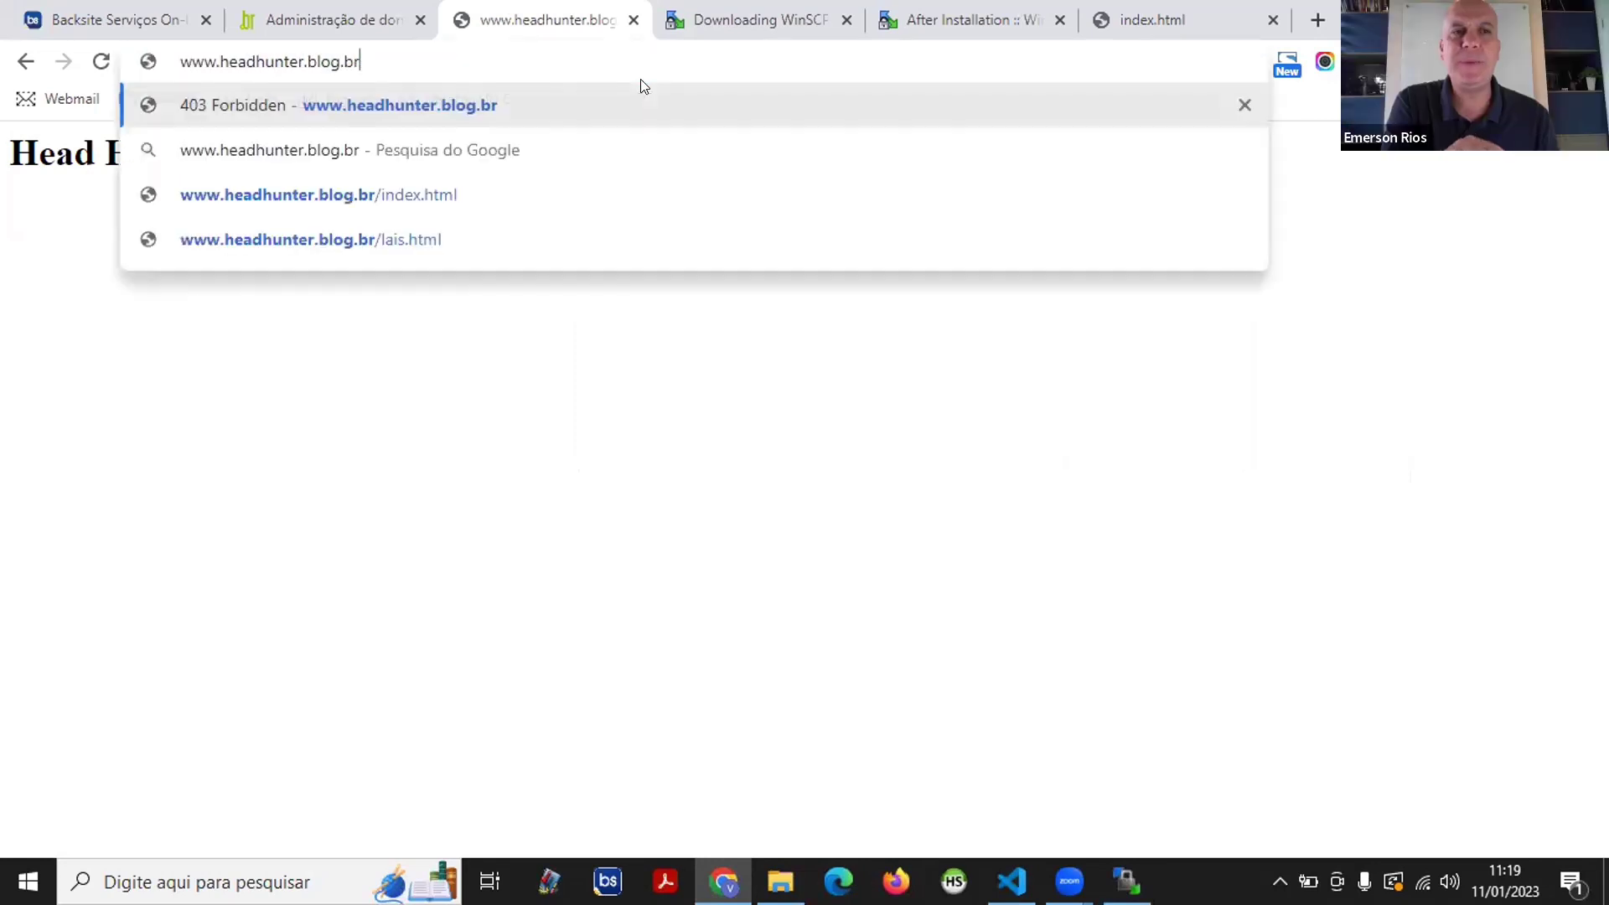
key(Return)
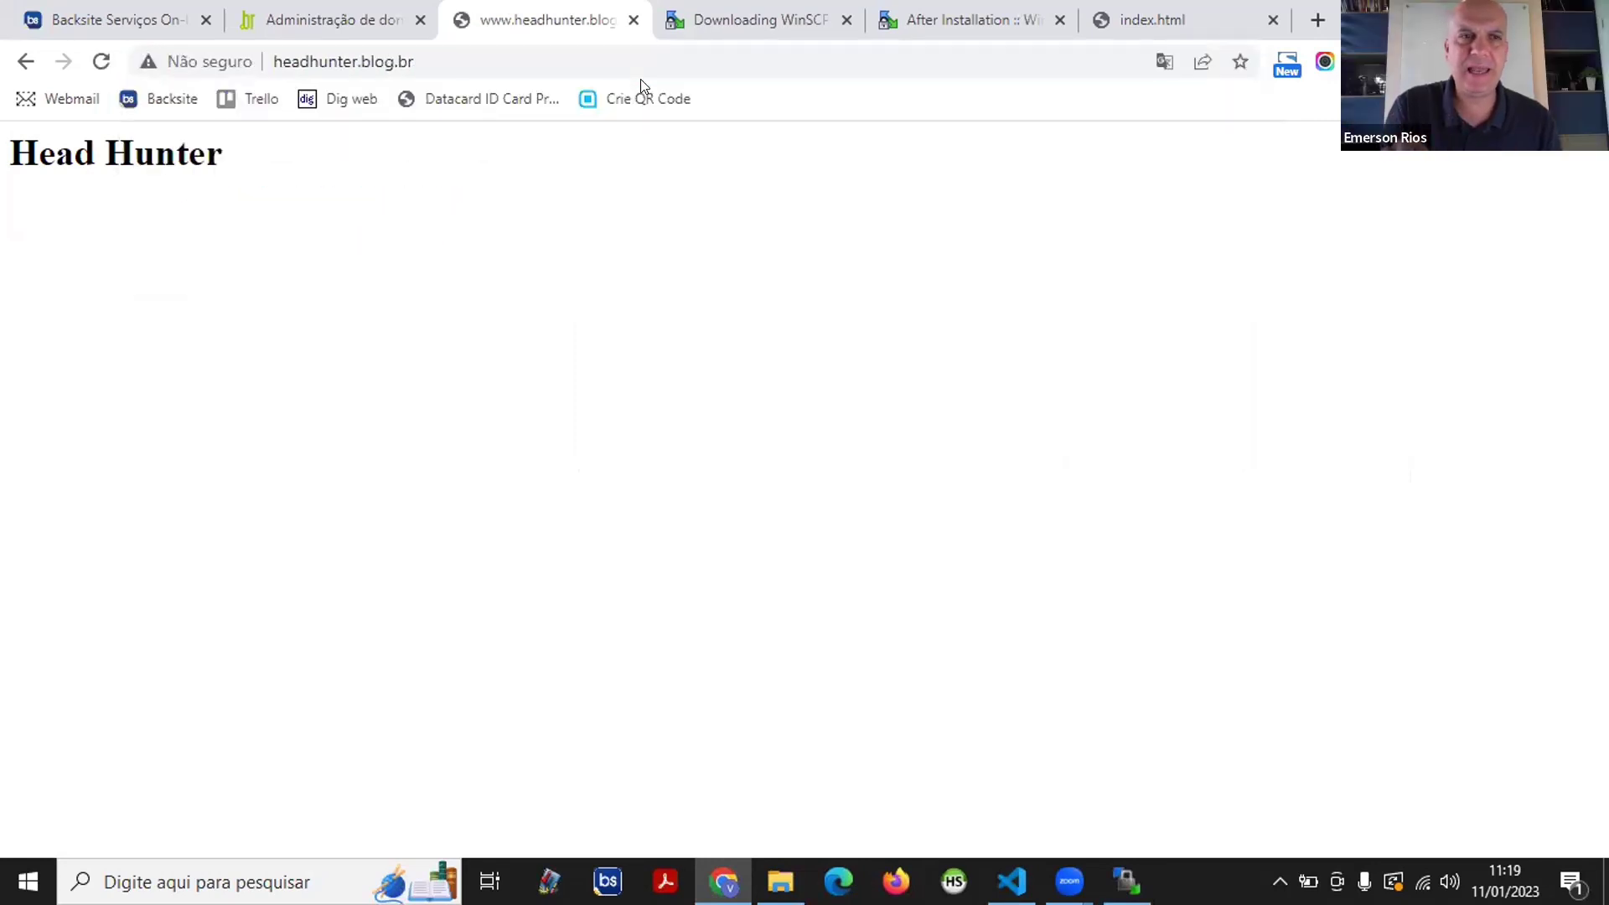
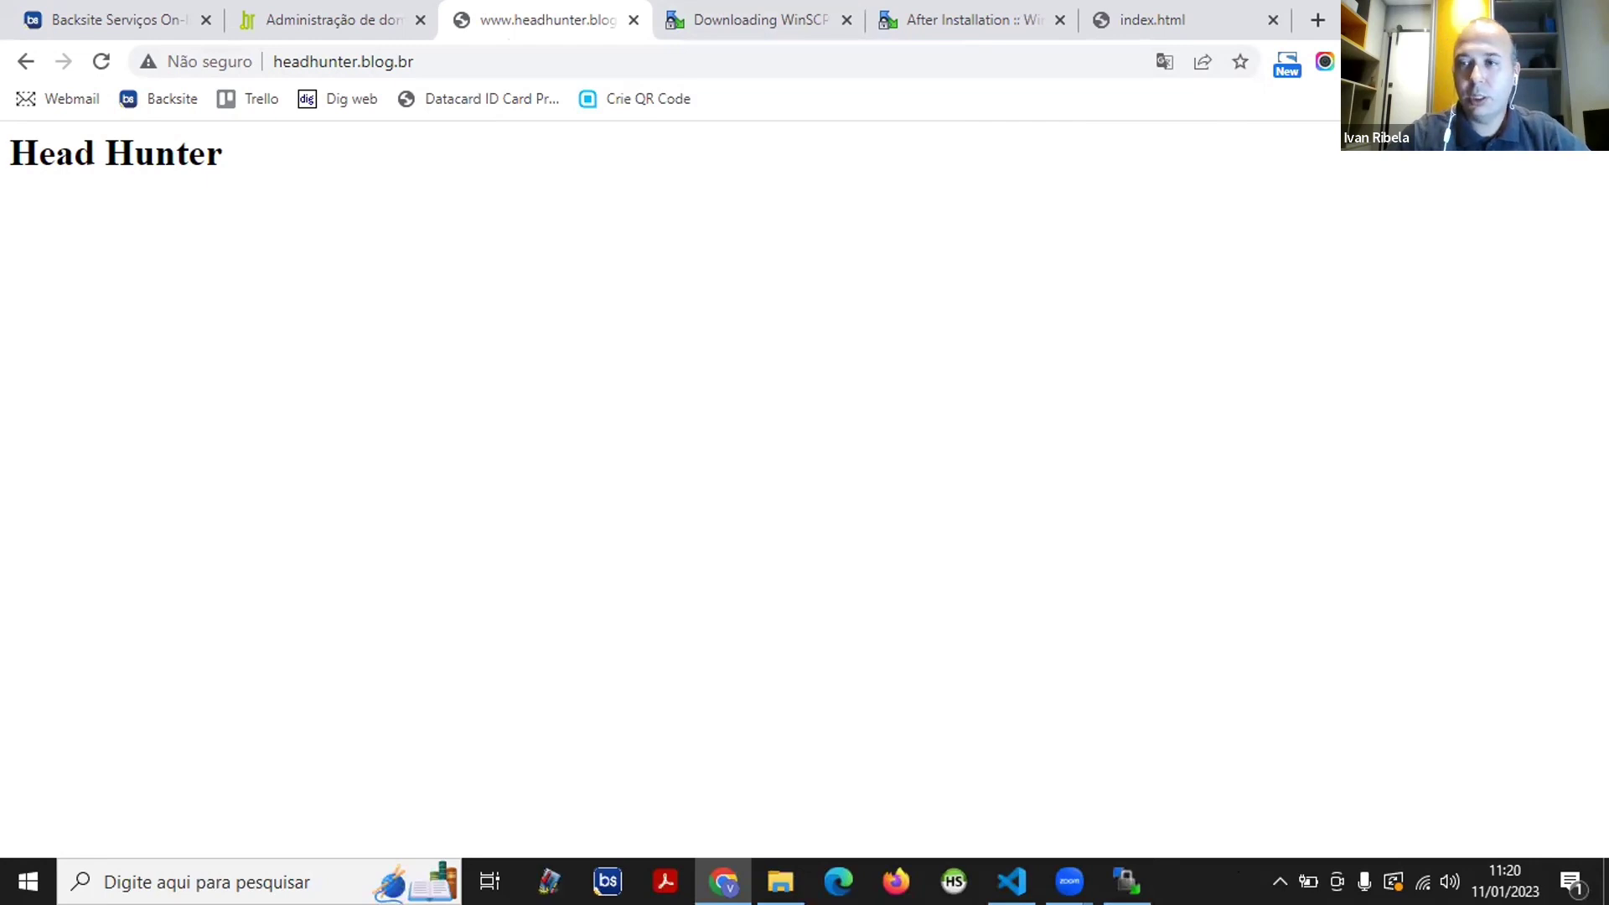
- Switch to WinSCP, then bring up the local Front-End\Ivan folder in File Explorer
click(1472, 10)
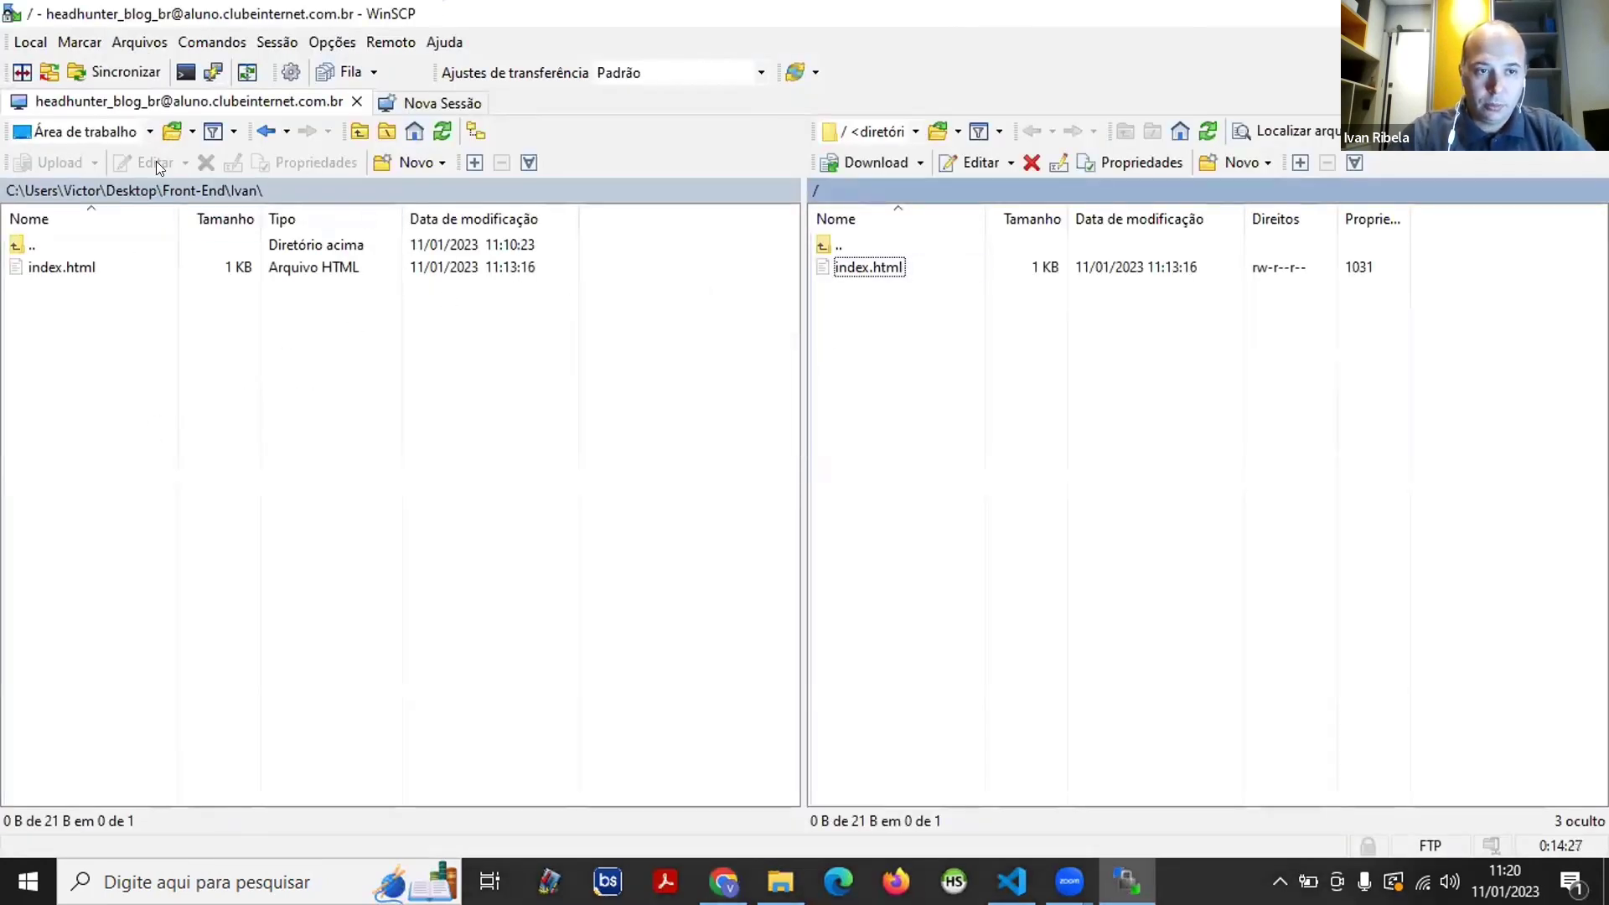
click(779, 881)
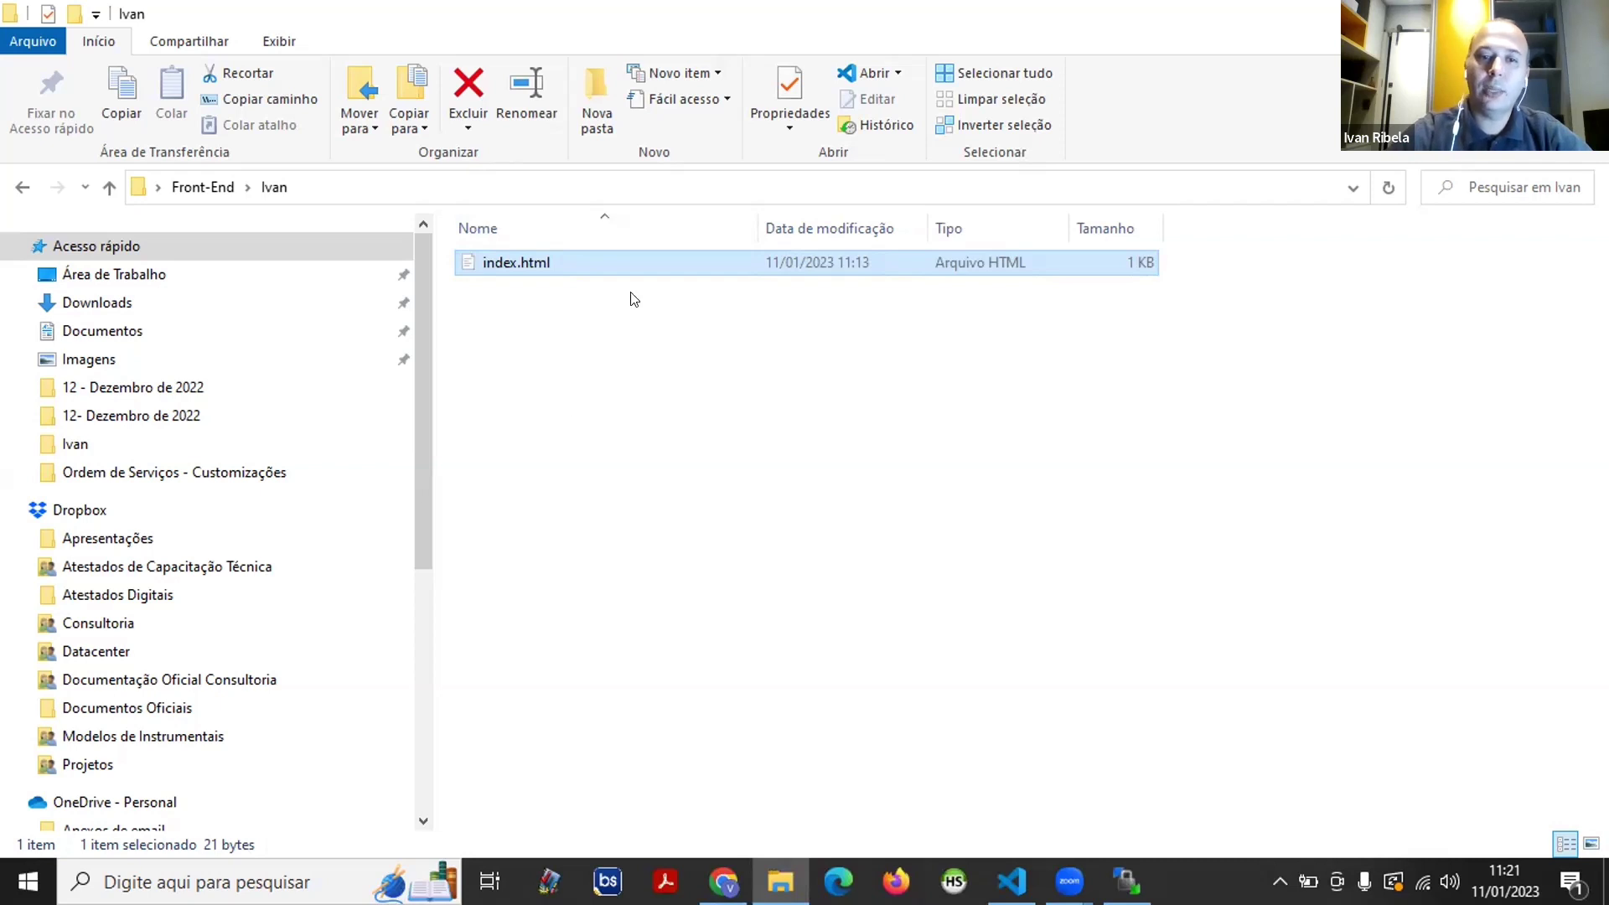
- Create a new folder named Imagens in the Ivan folder and open it
click(514, 346)
right_click(514, 346)
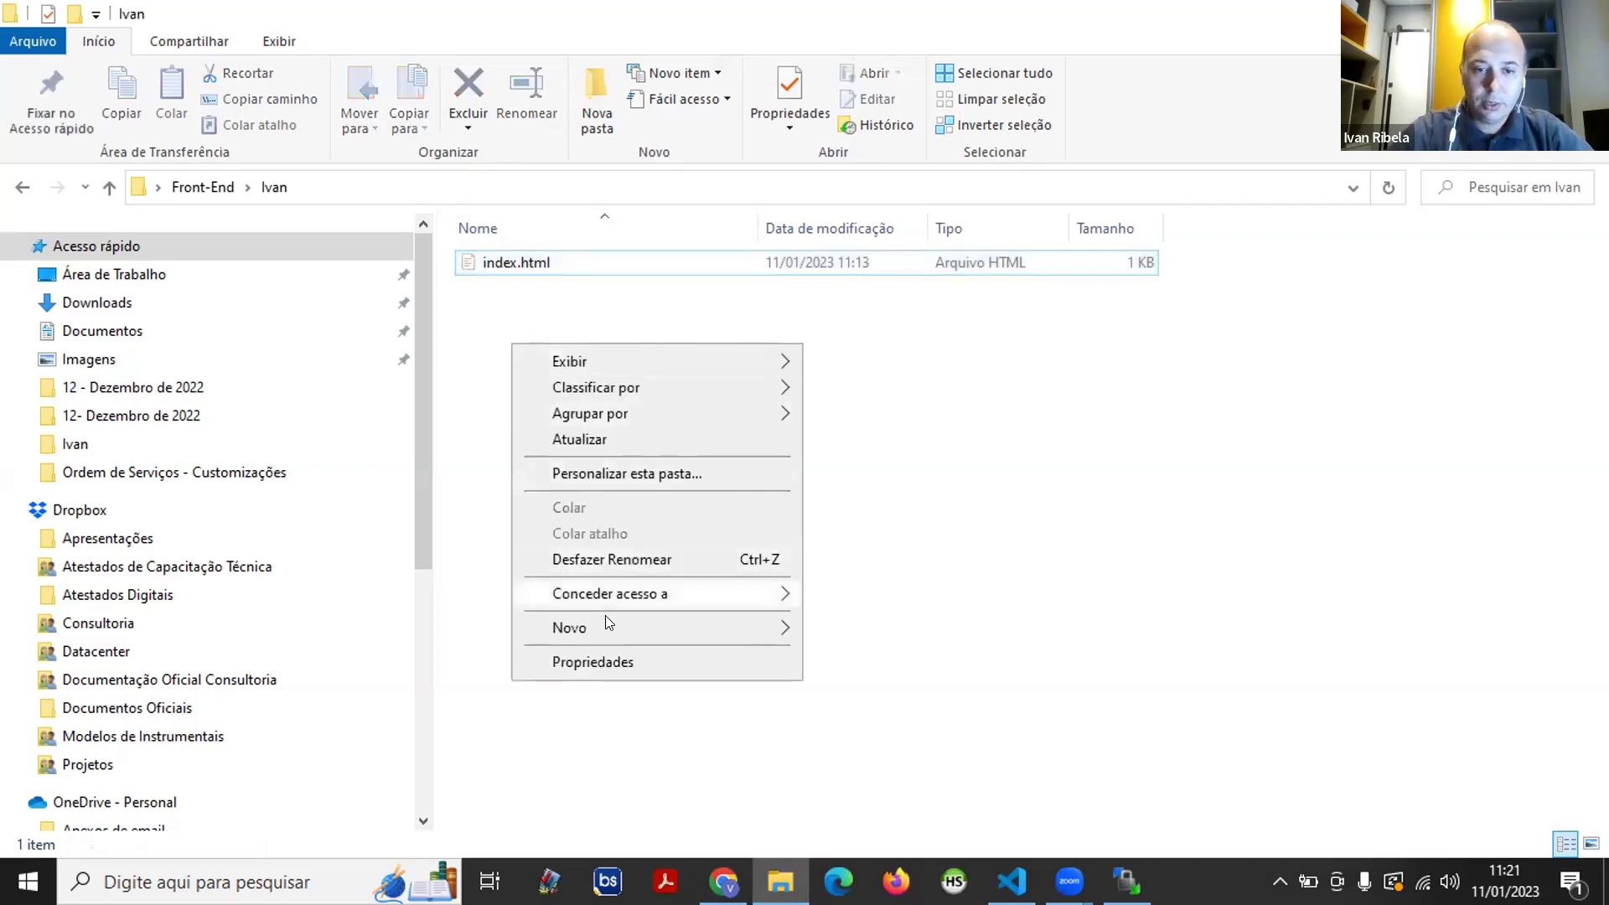
mouse_move(627, 628)
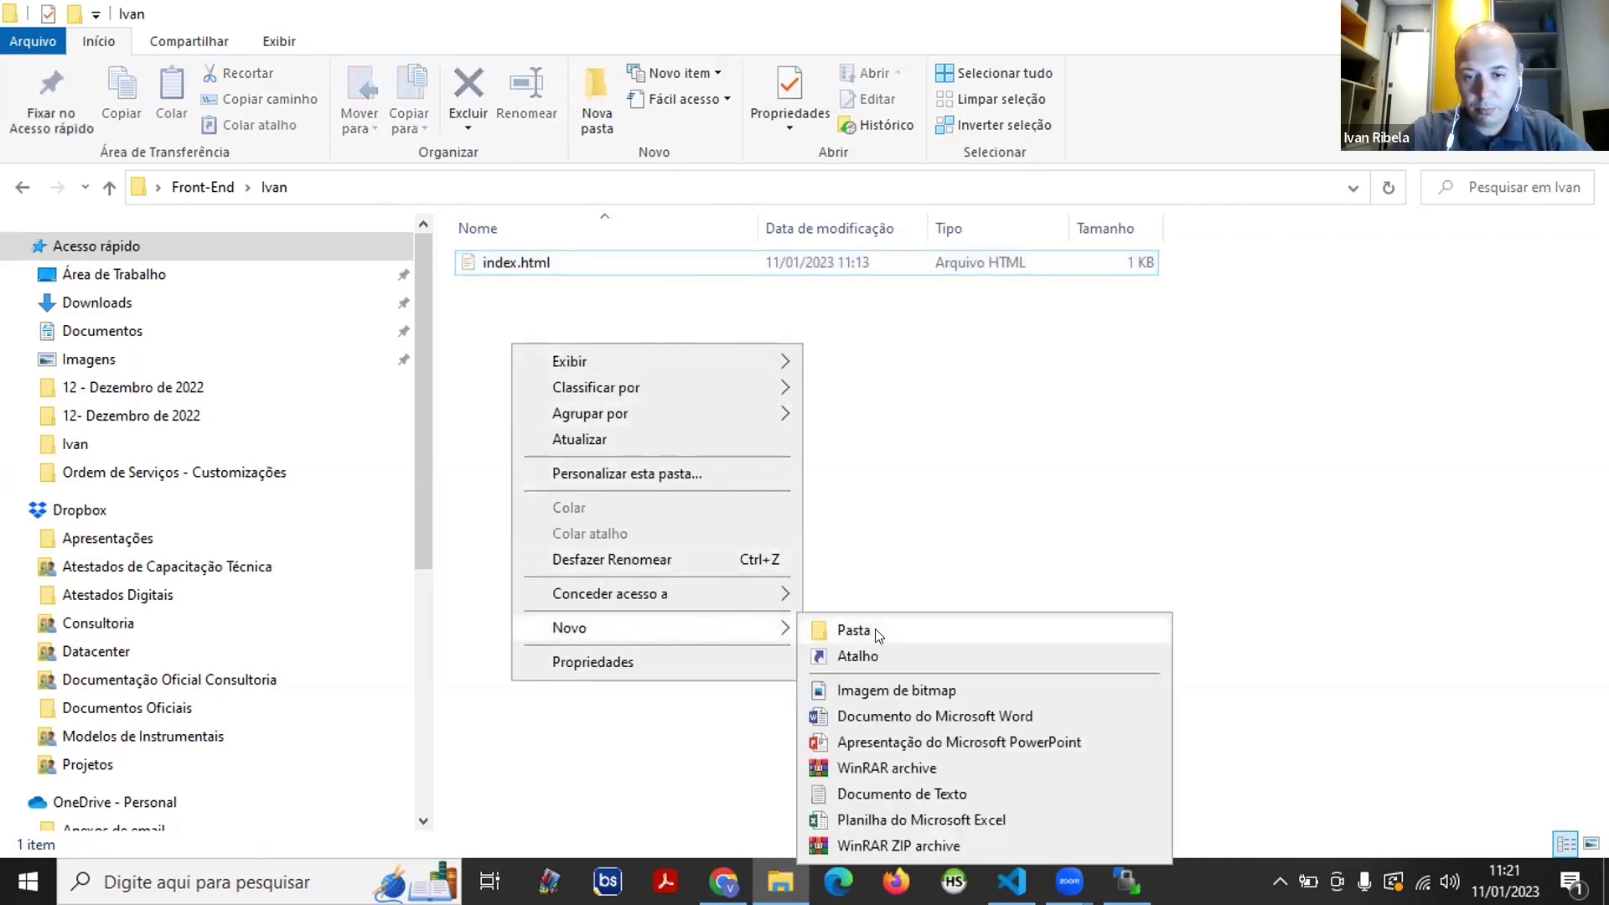
click(877, 635)
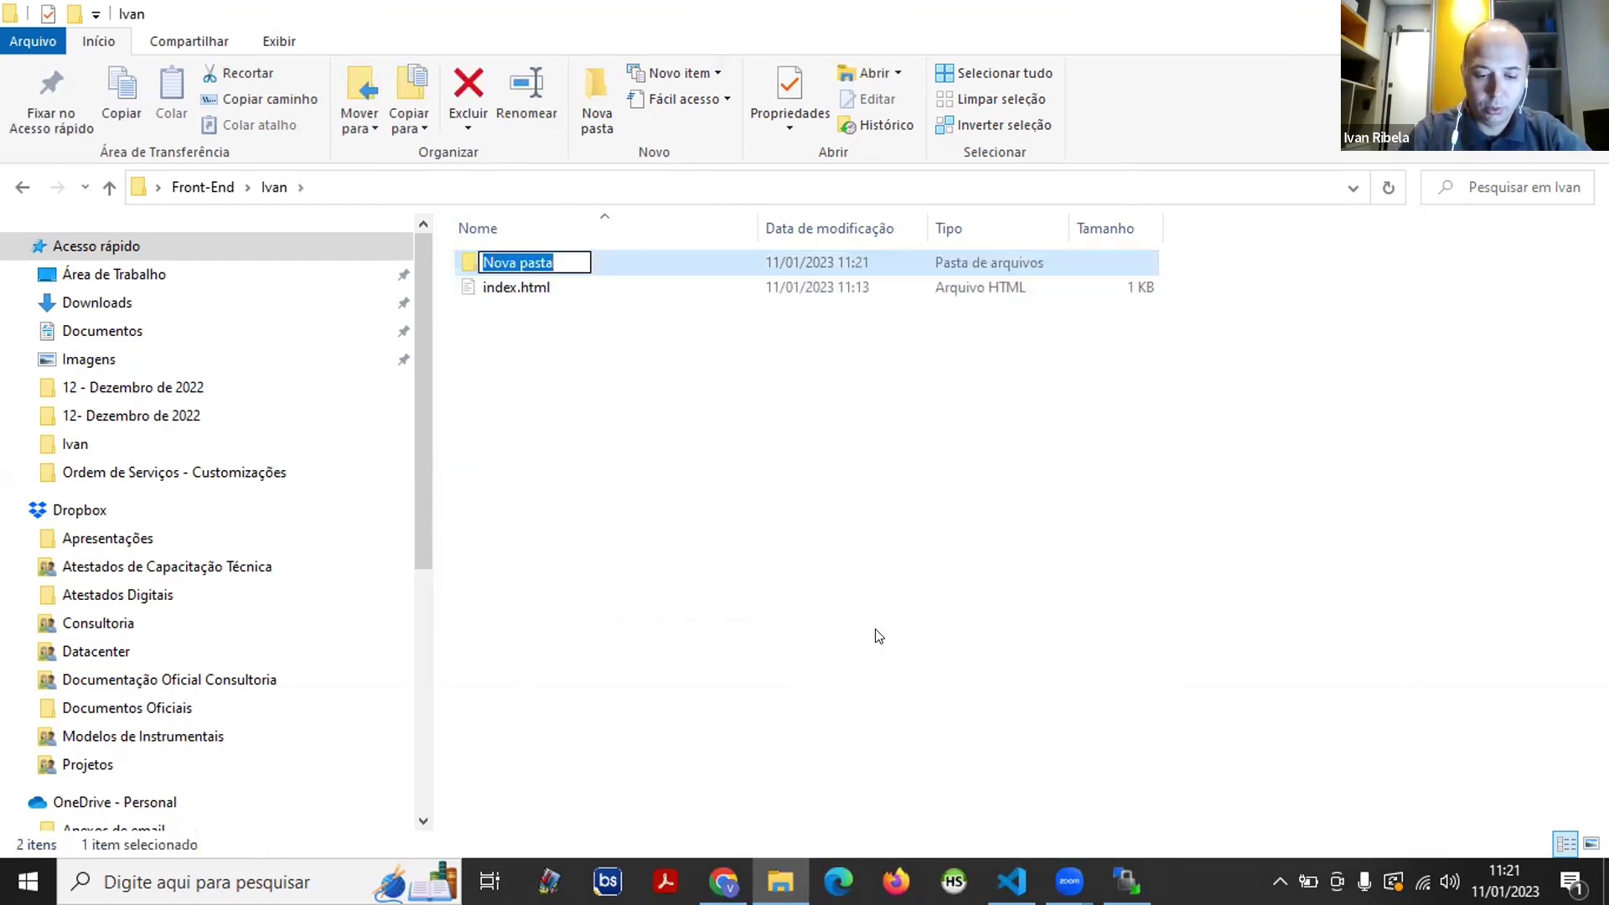
text(Imagens)
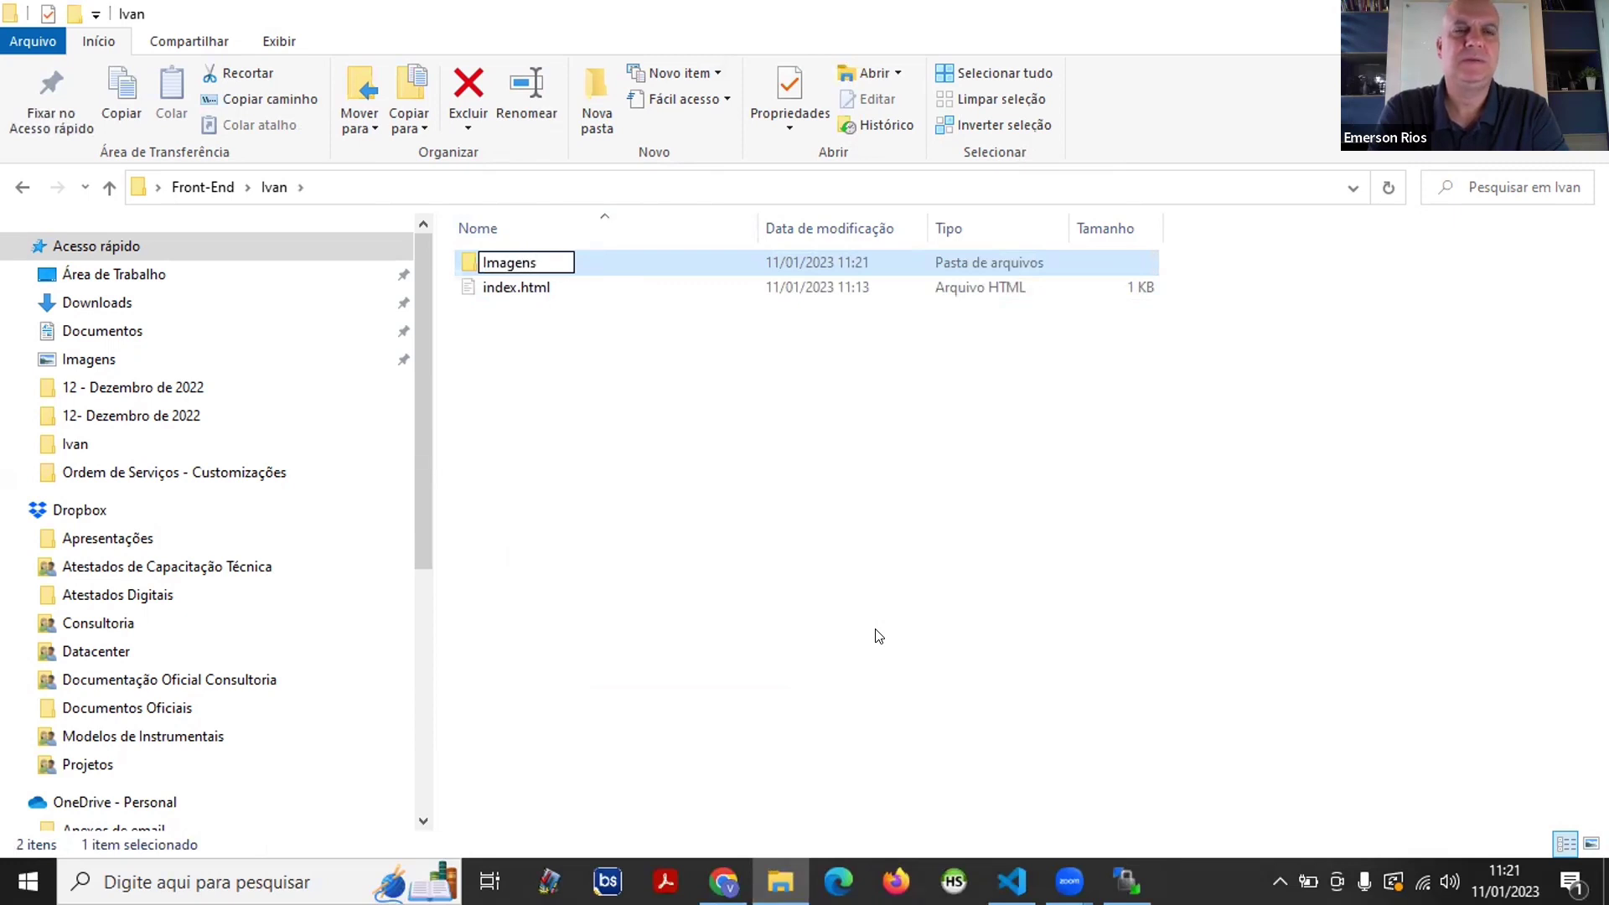
key(Return)
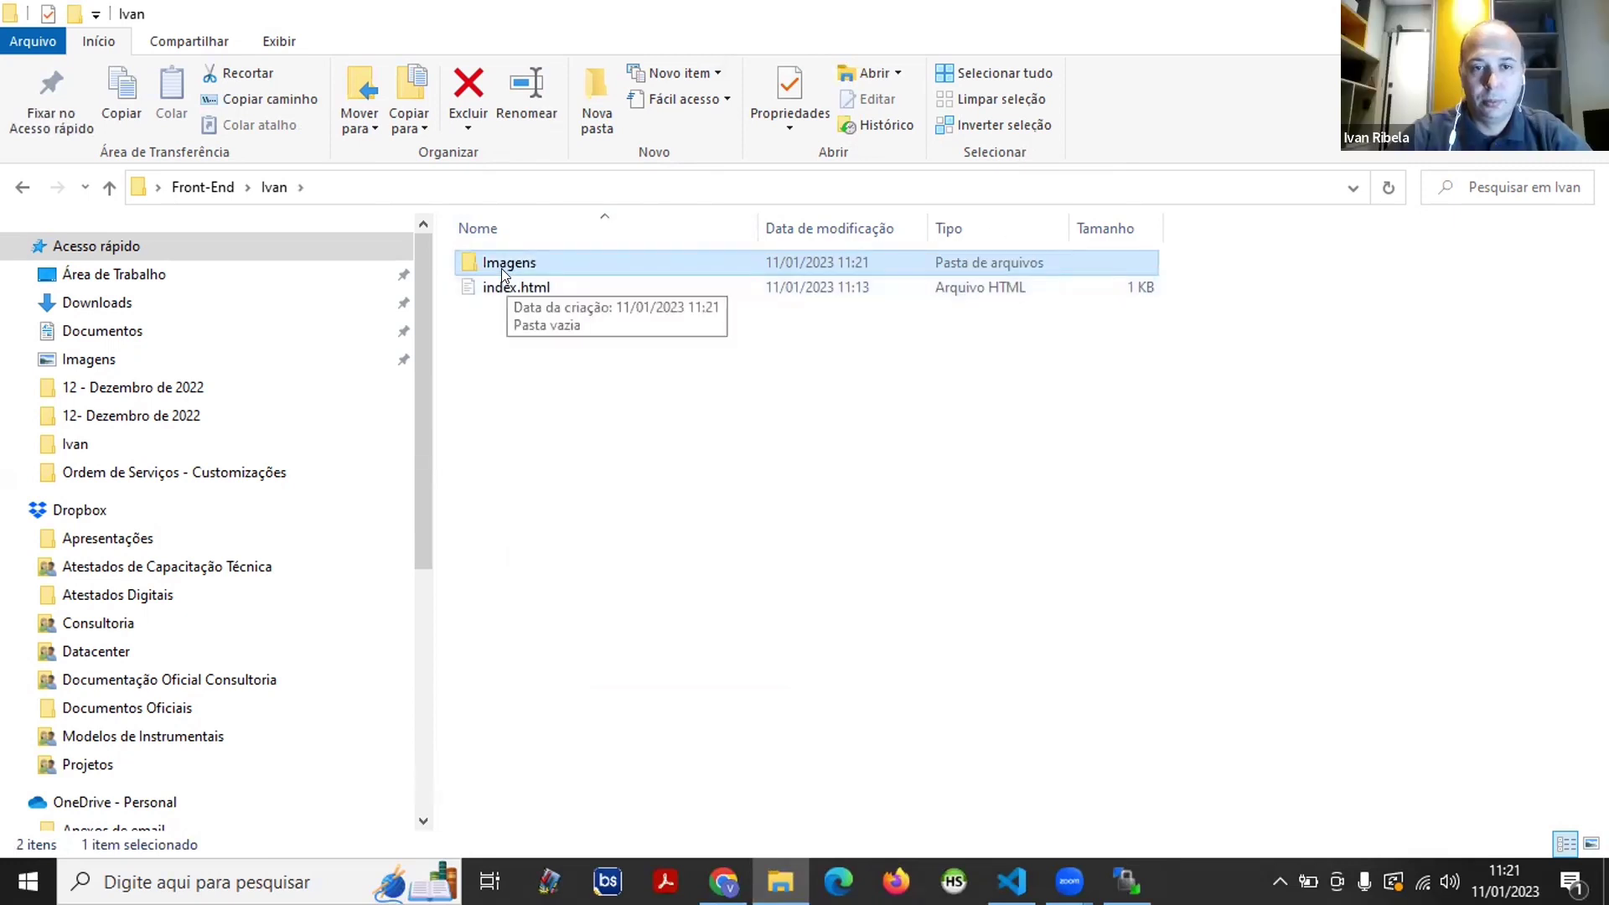
double_click(501, 268)
- Inside Imagens, create an empty text document named with a person's first name
right_click(526, 324)
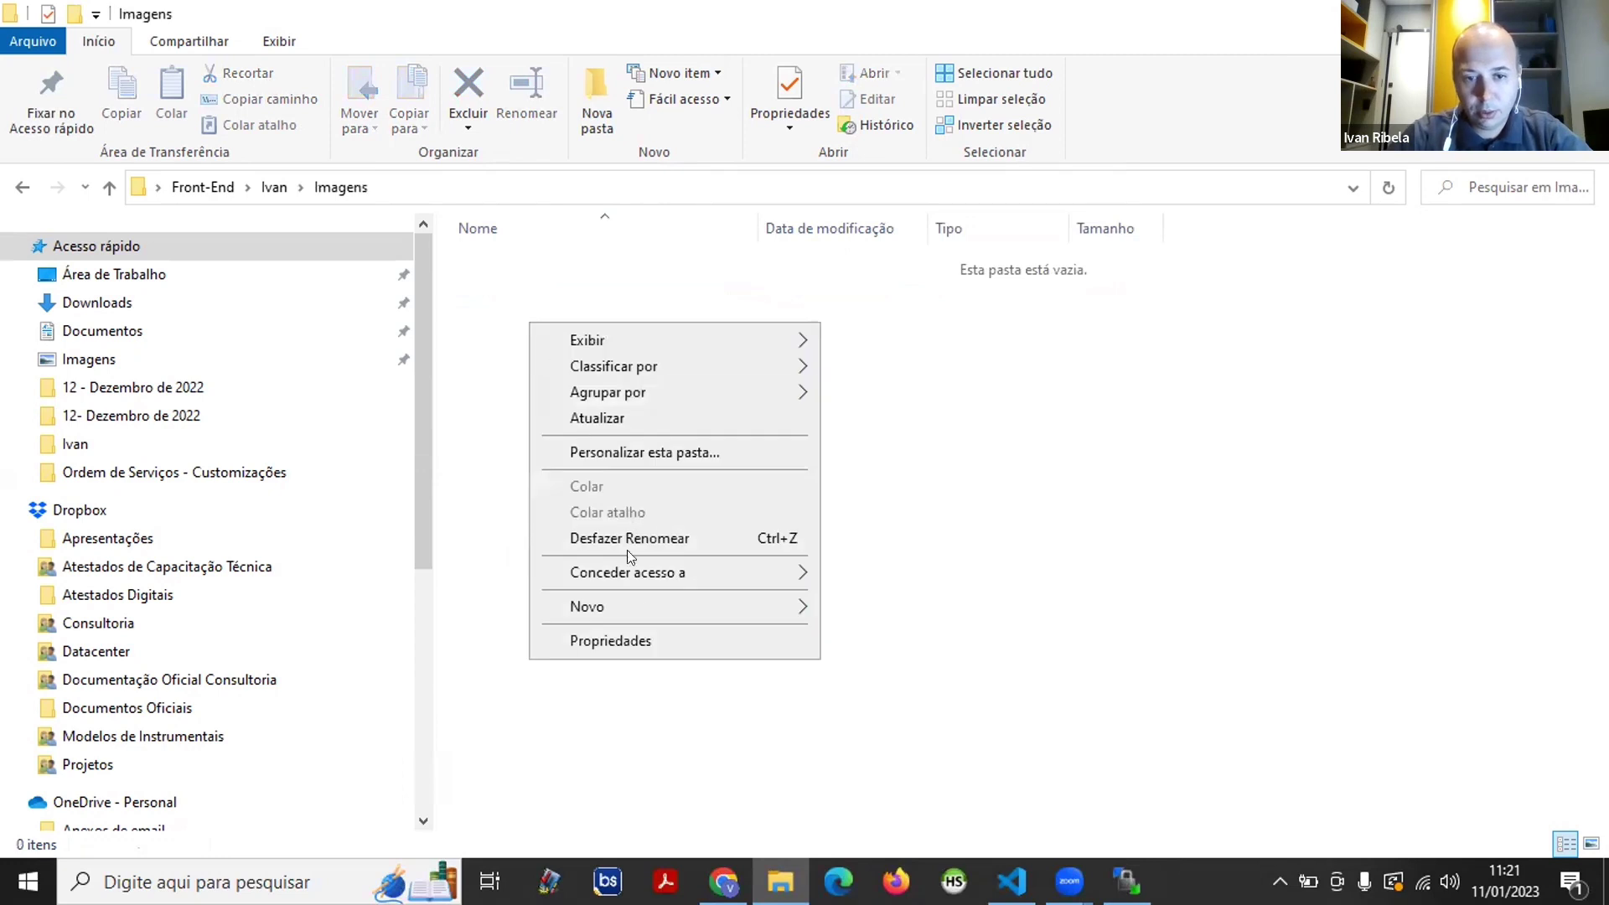
mouse_move(754, 605)
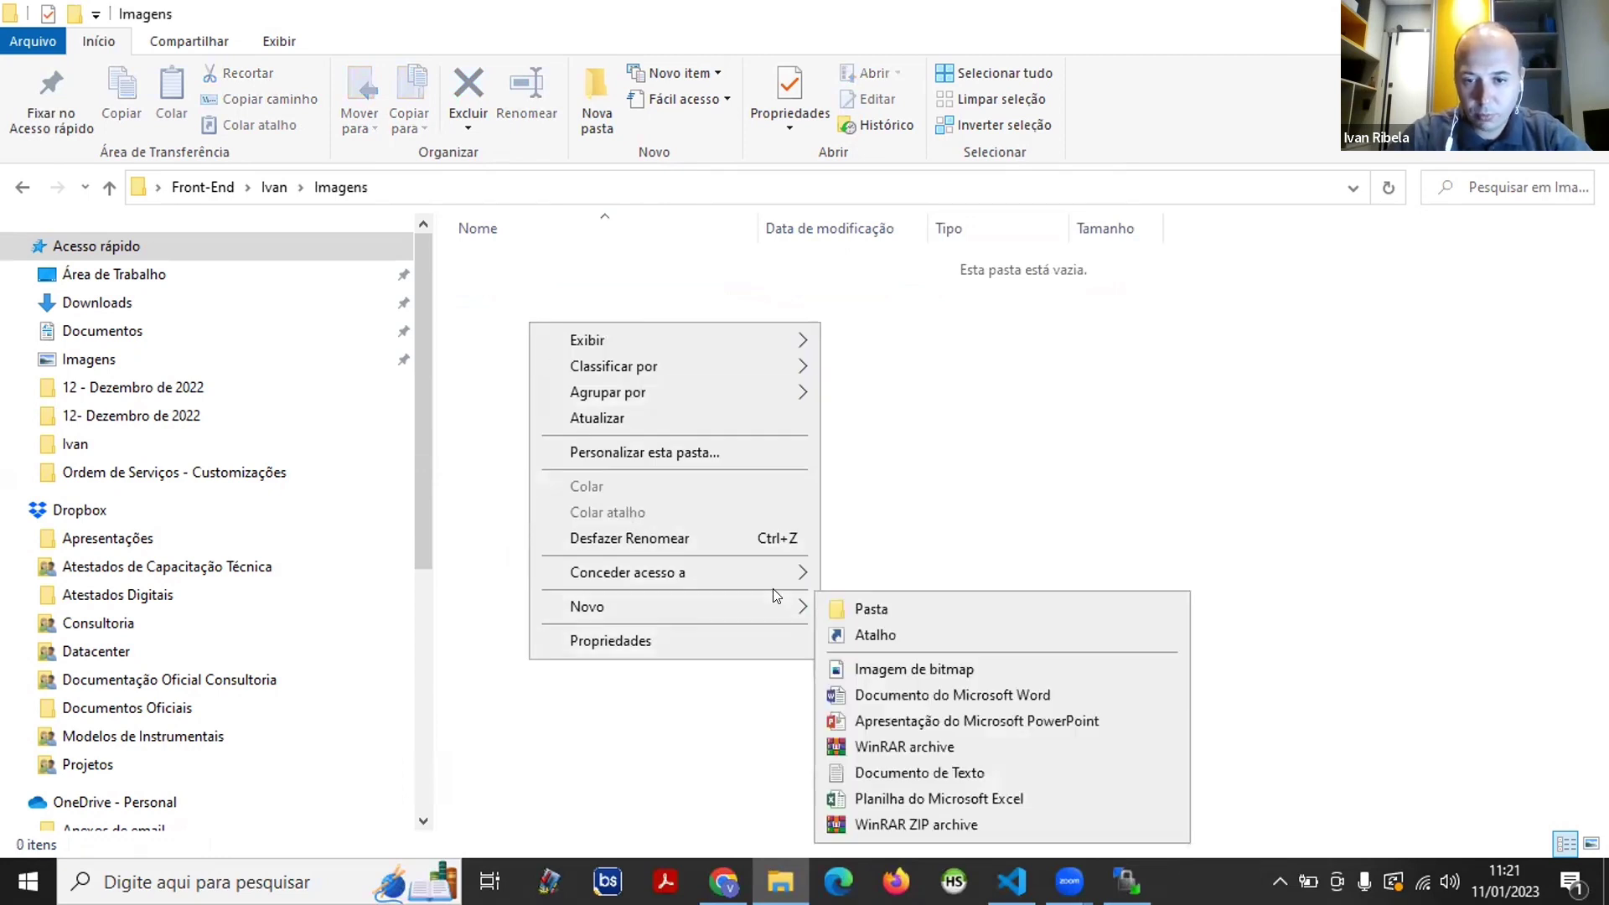
click(953, 774)
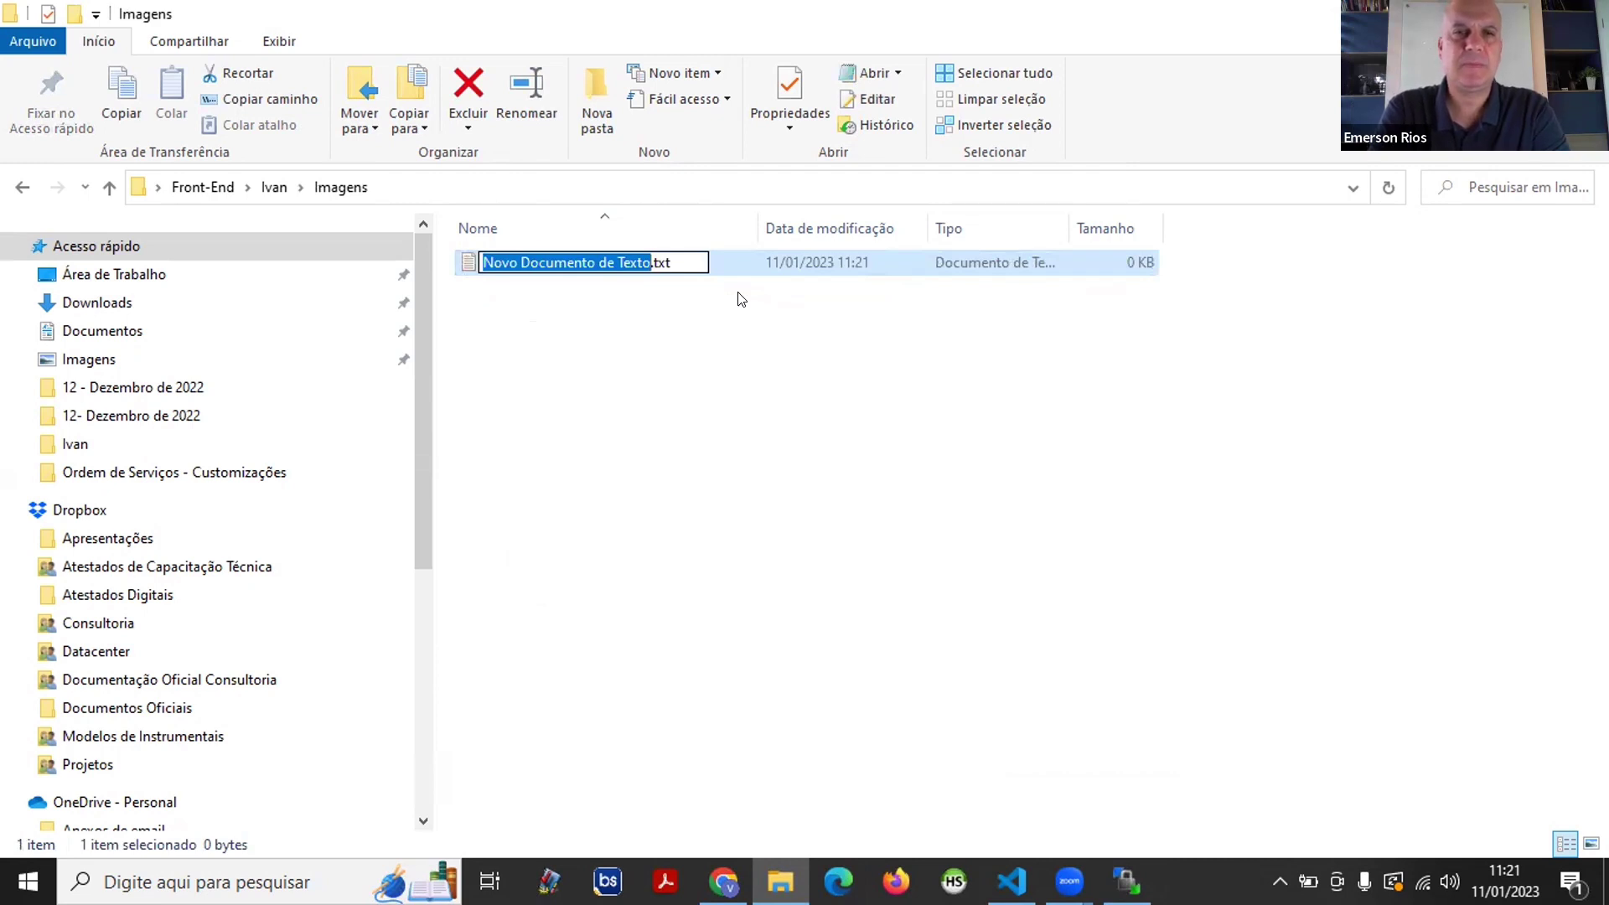
key(BackSpace)
text(Lai)
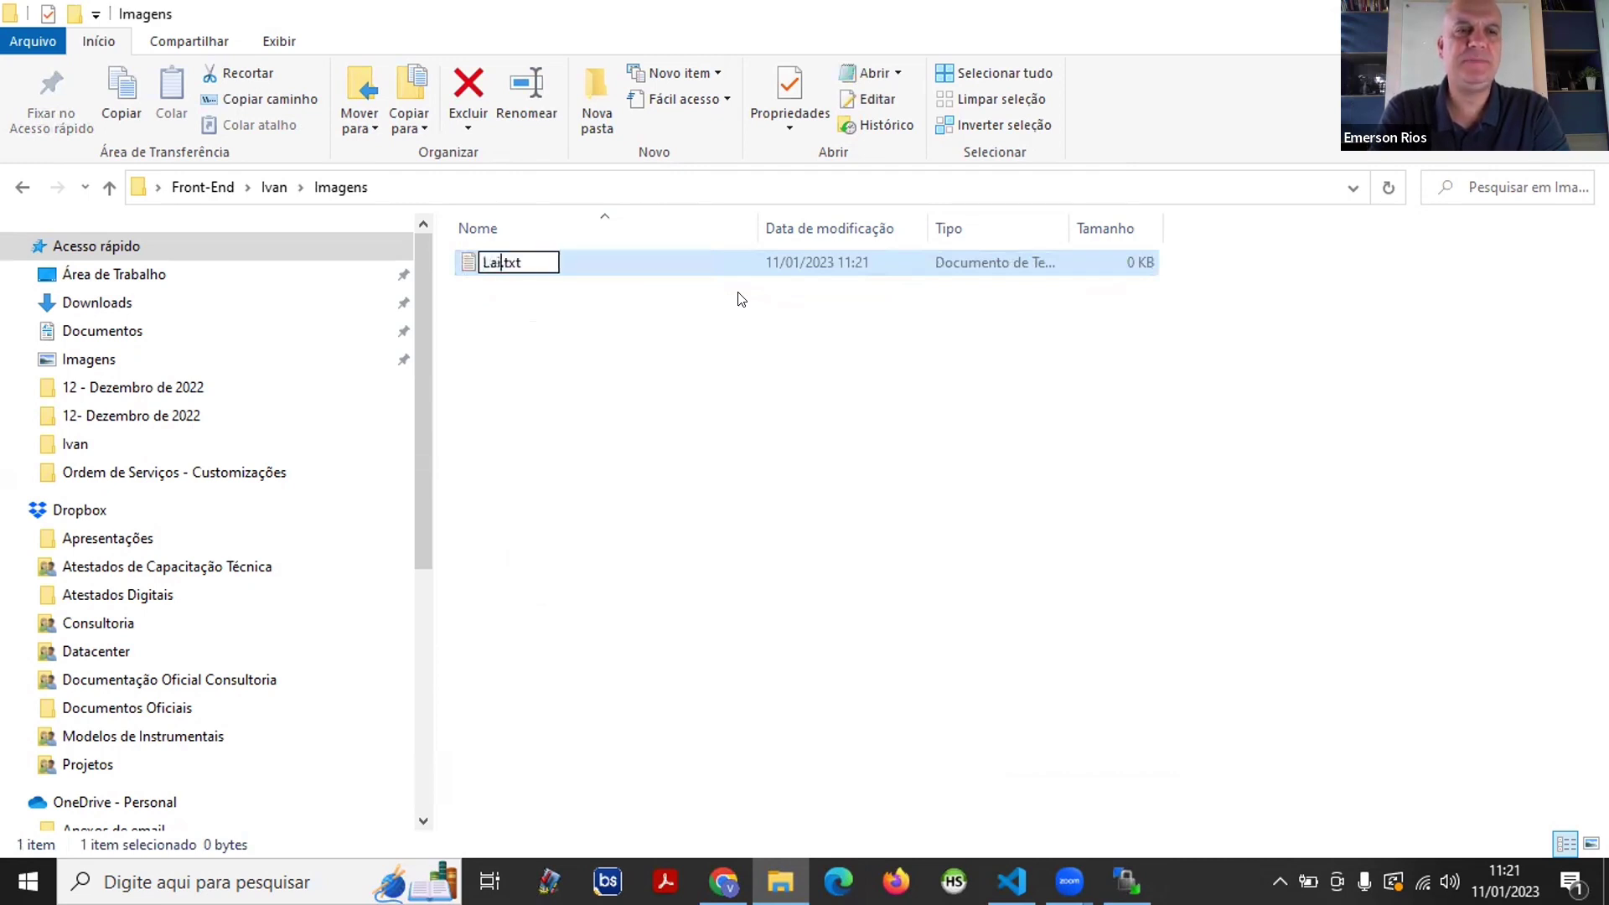
text(s)
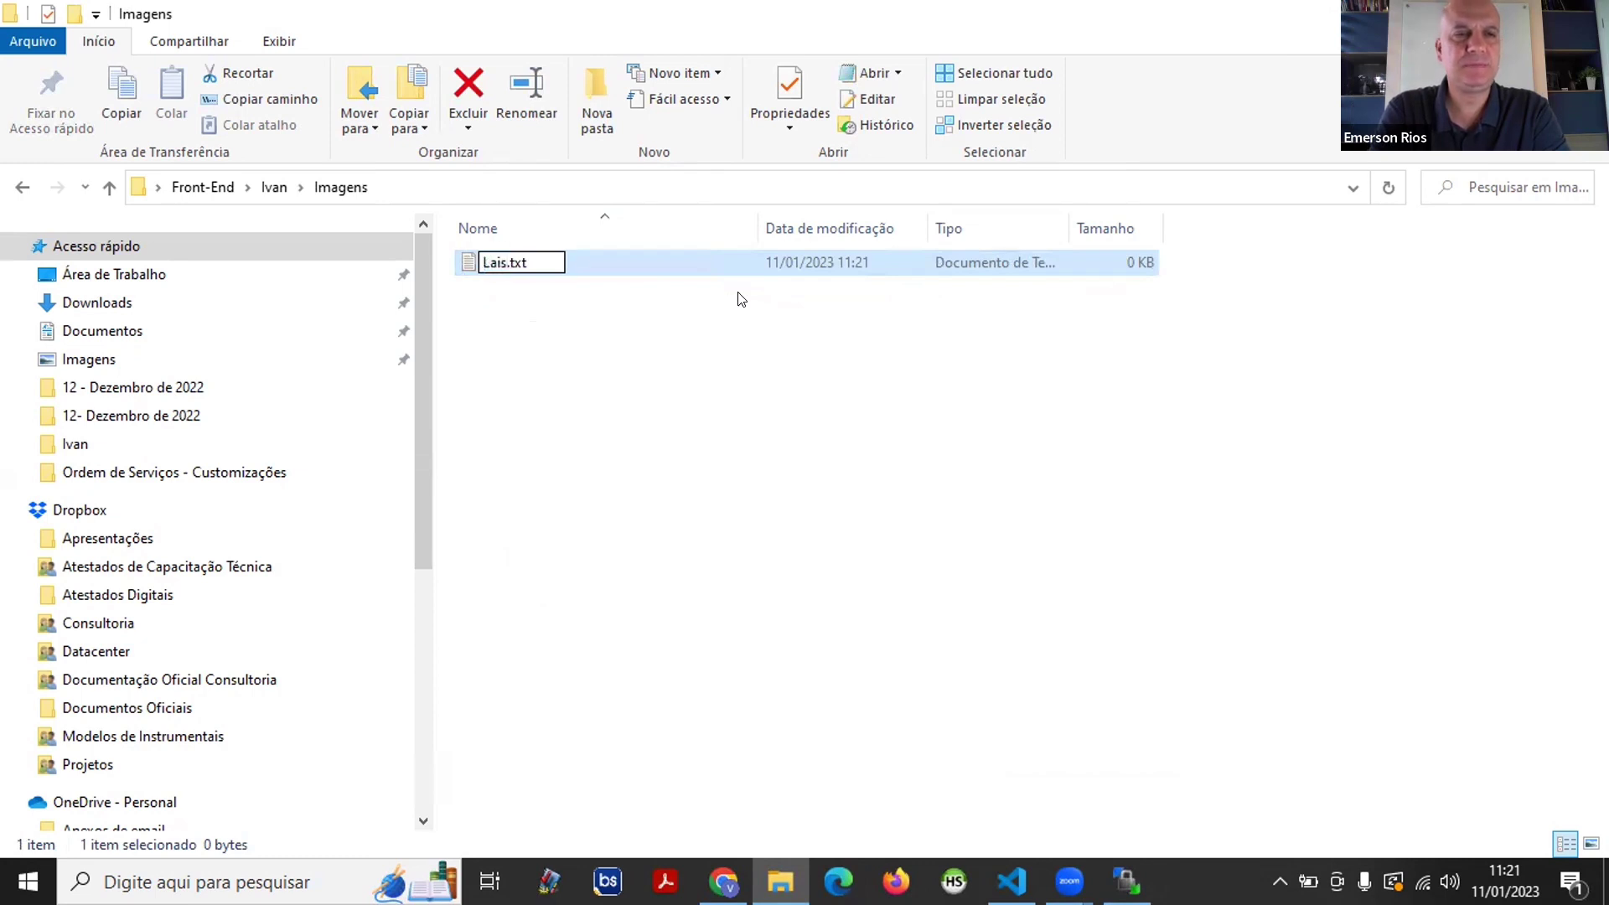
key(Return)
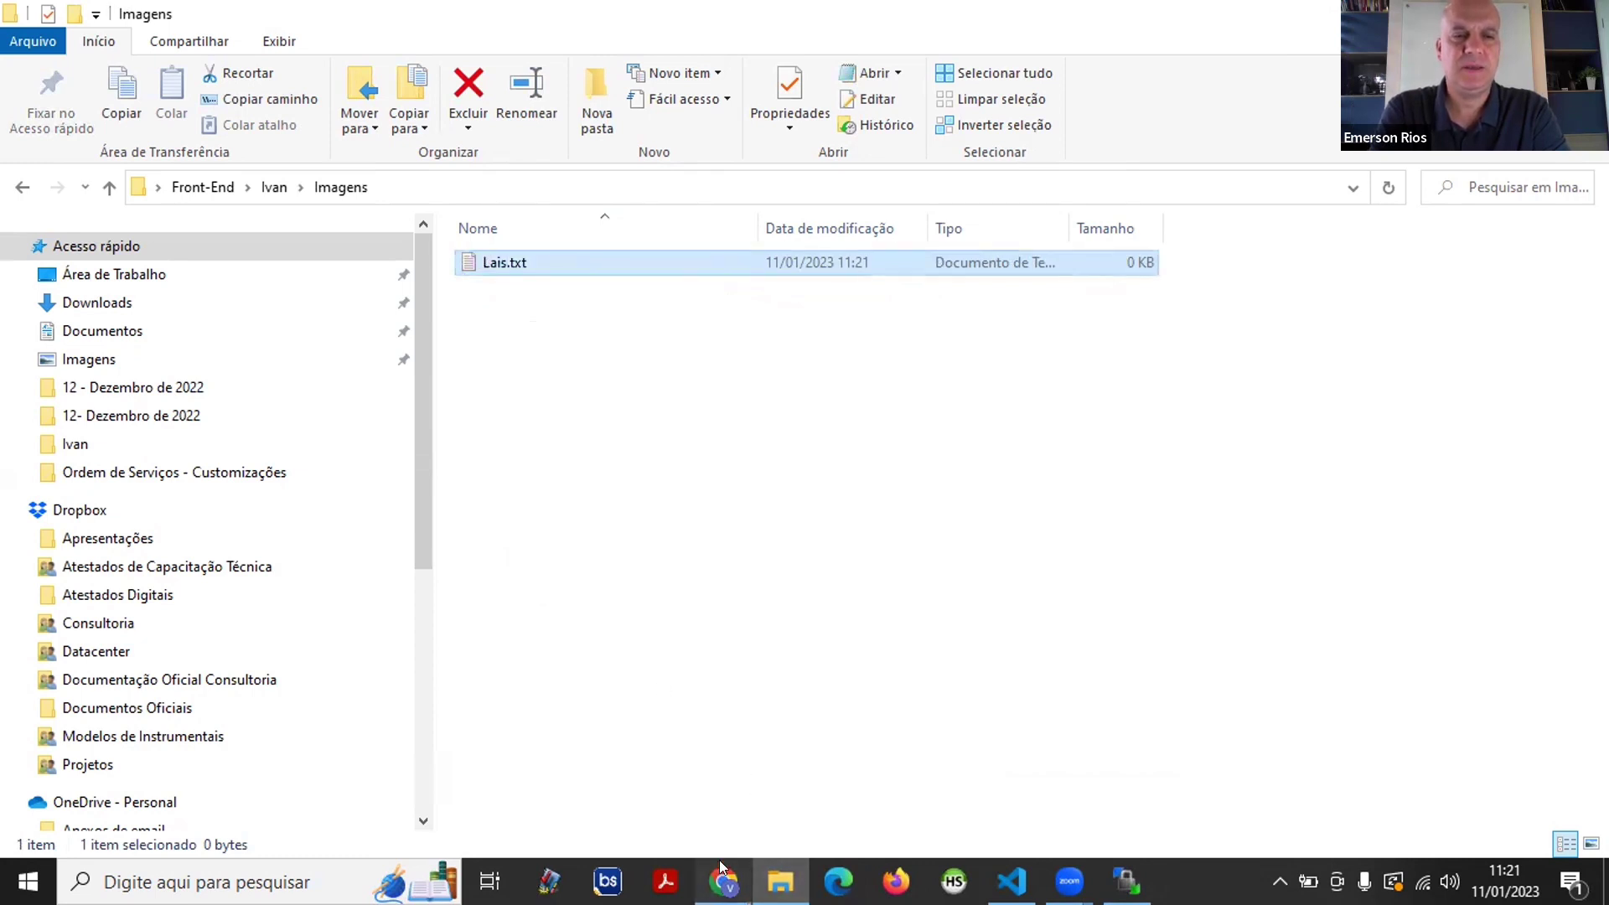
click(721, 867)
- Search Google for pexels in a new tab and open the Pexels website
click(1317, 21)
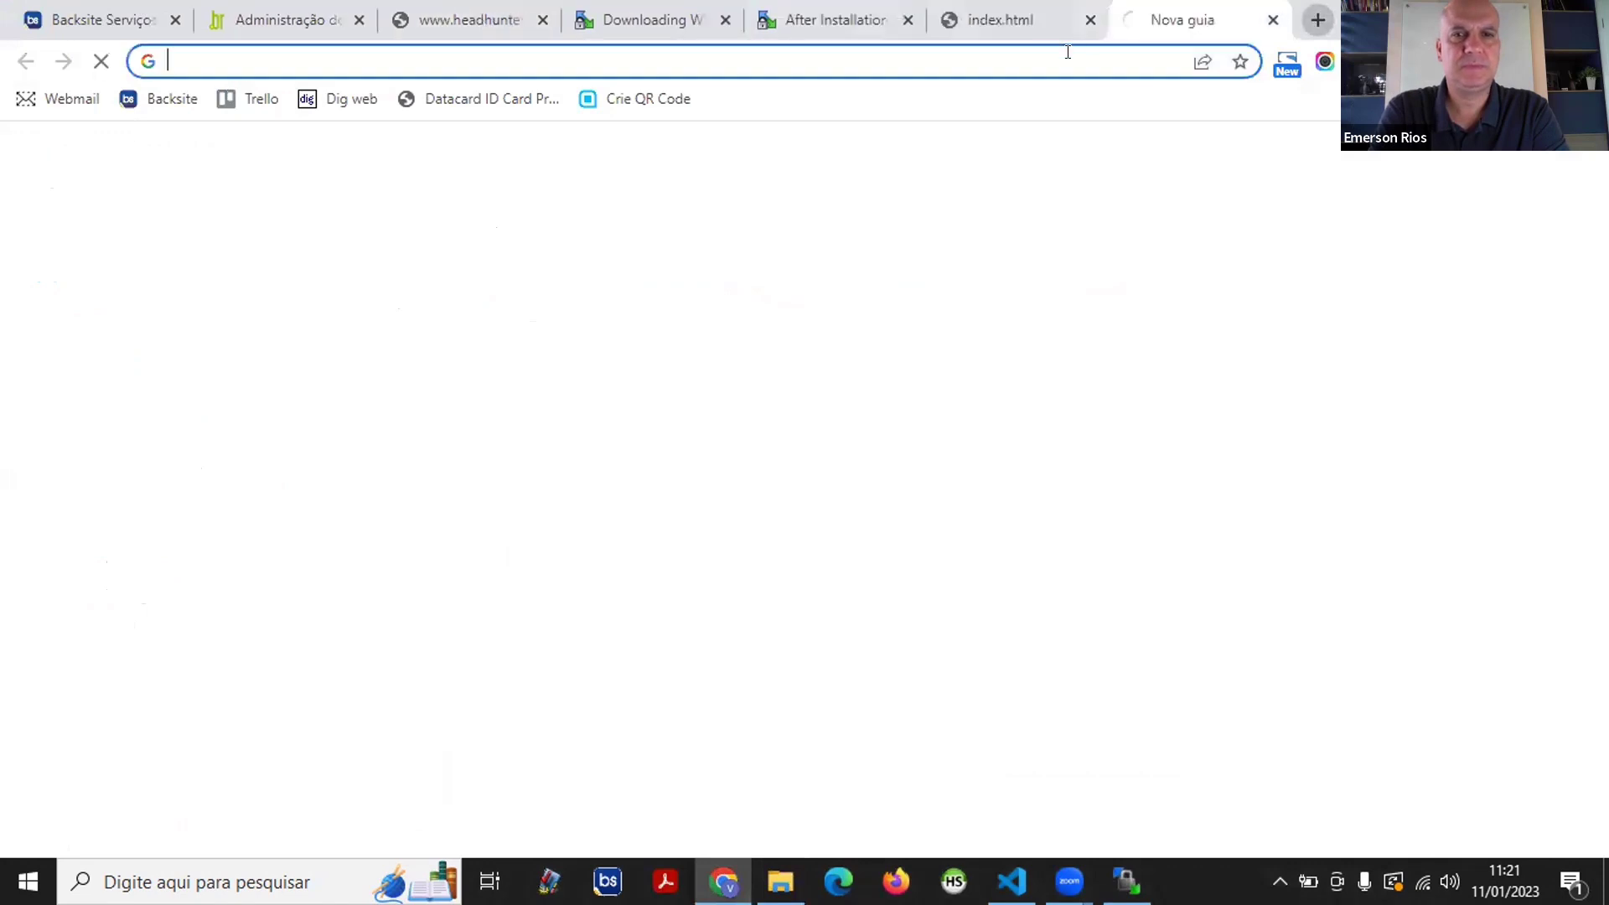
text(pexe)
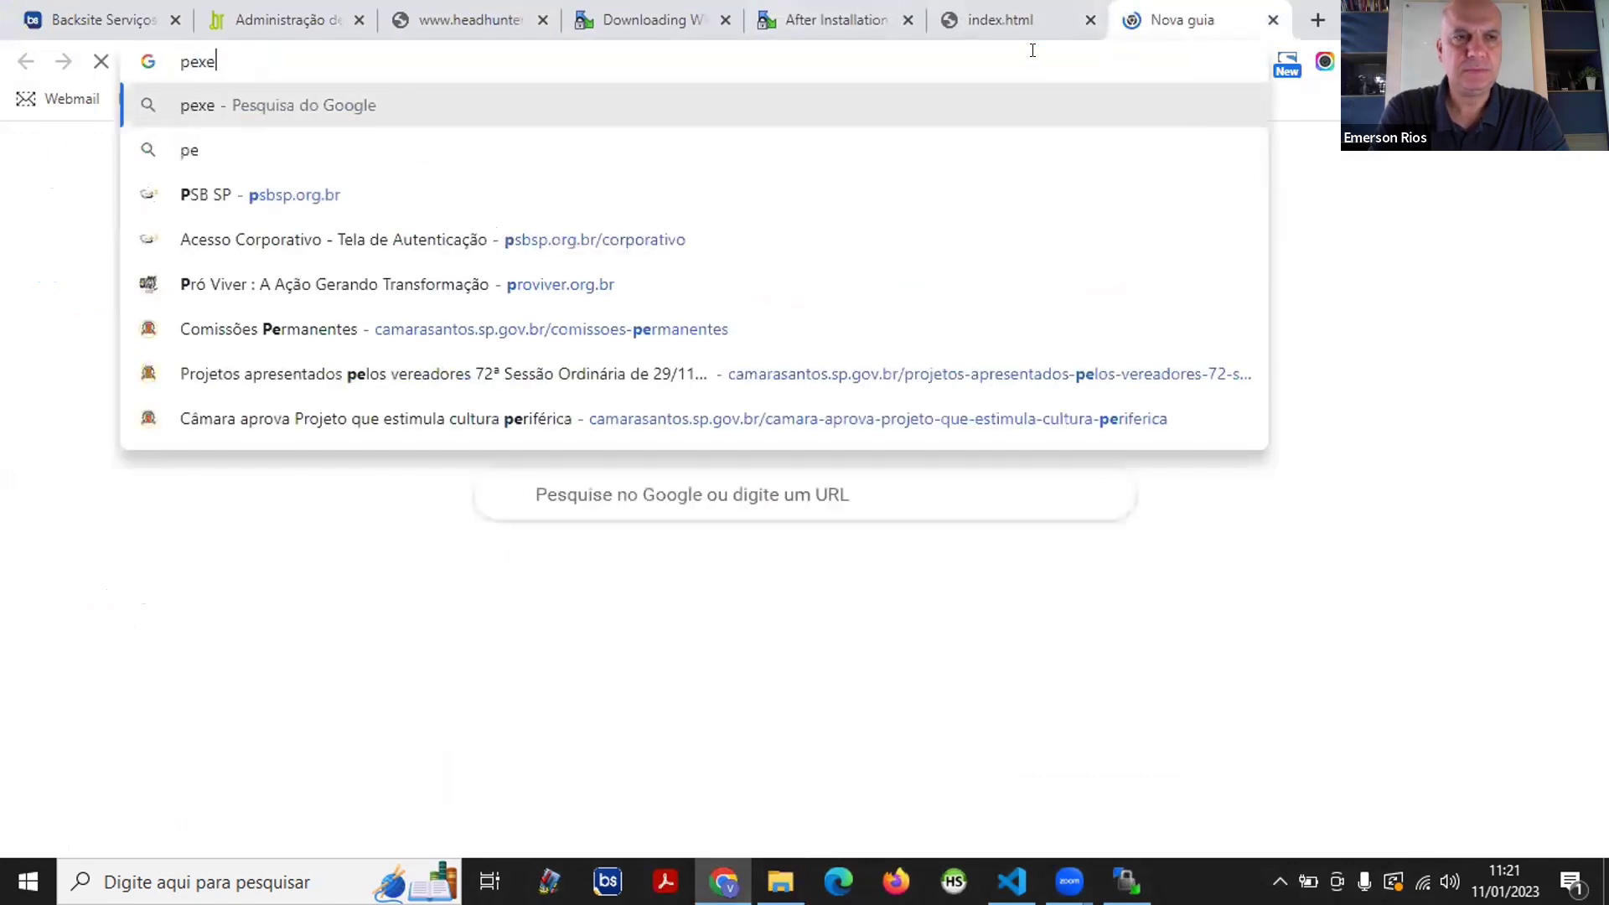
text(ls)
key(Return)
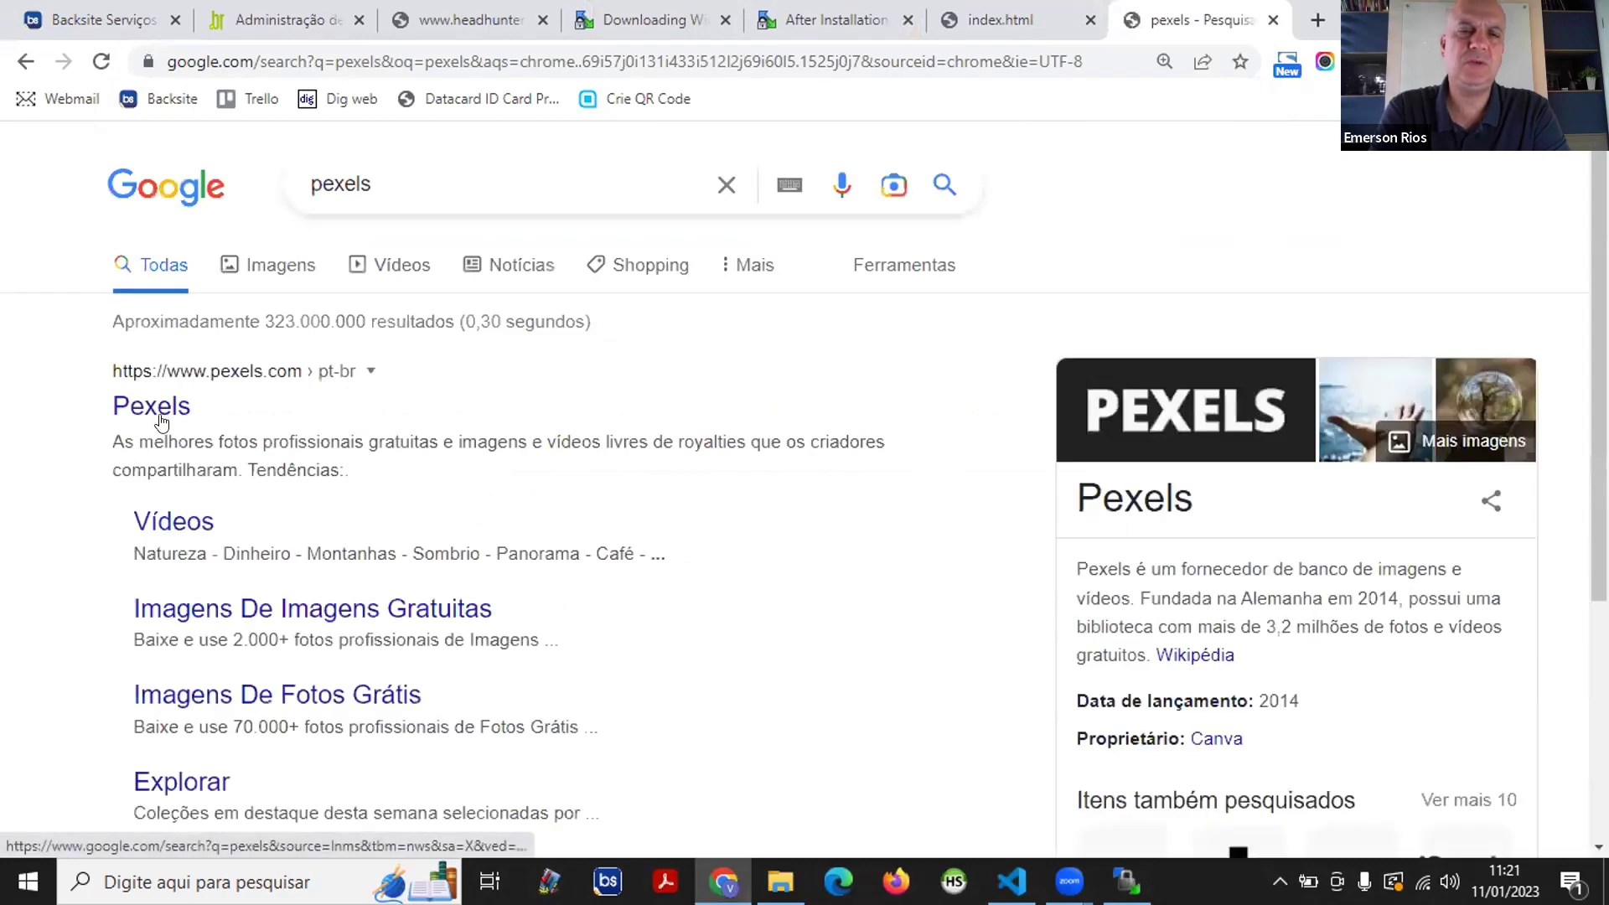
click(162, 421)
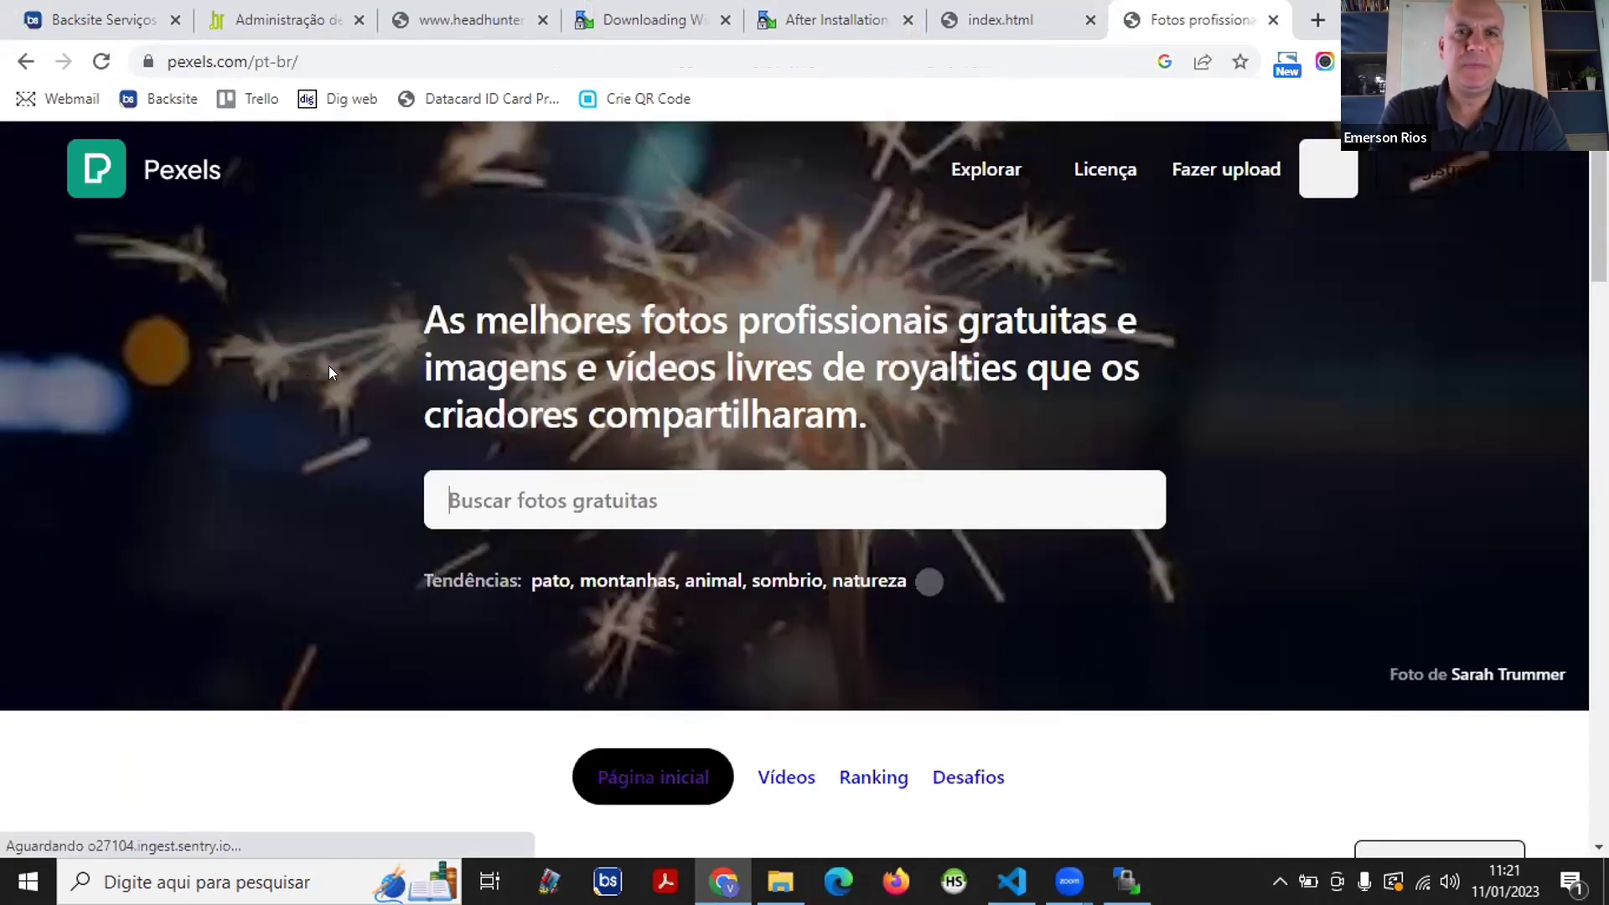
scroll(340, 365, down, 7)
scroll(334, 370, down, 2)
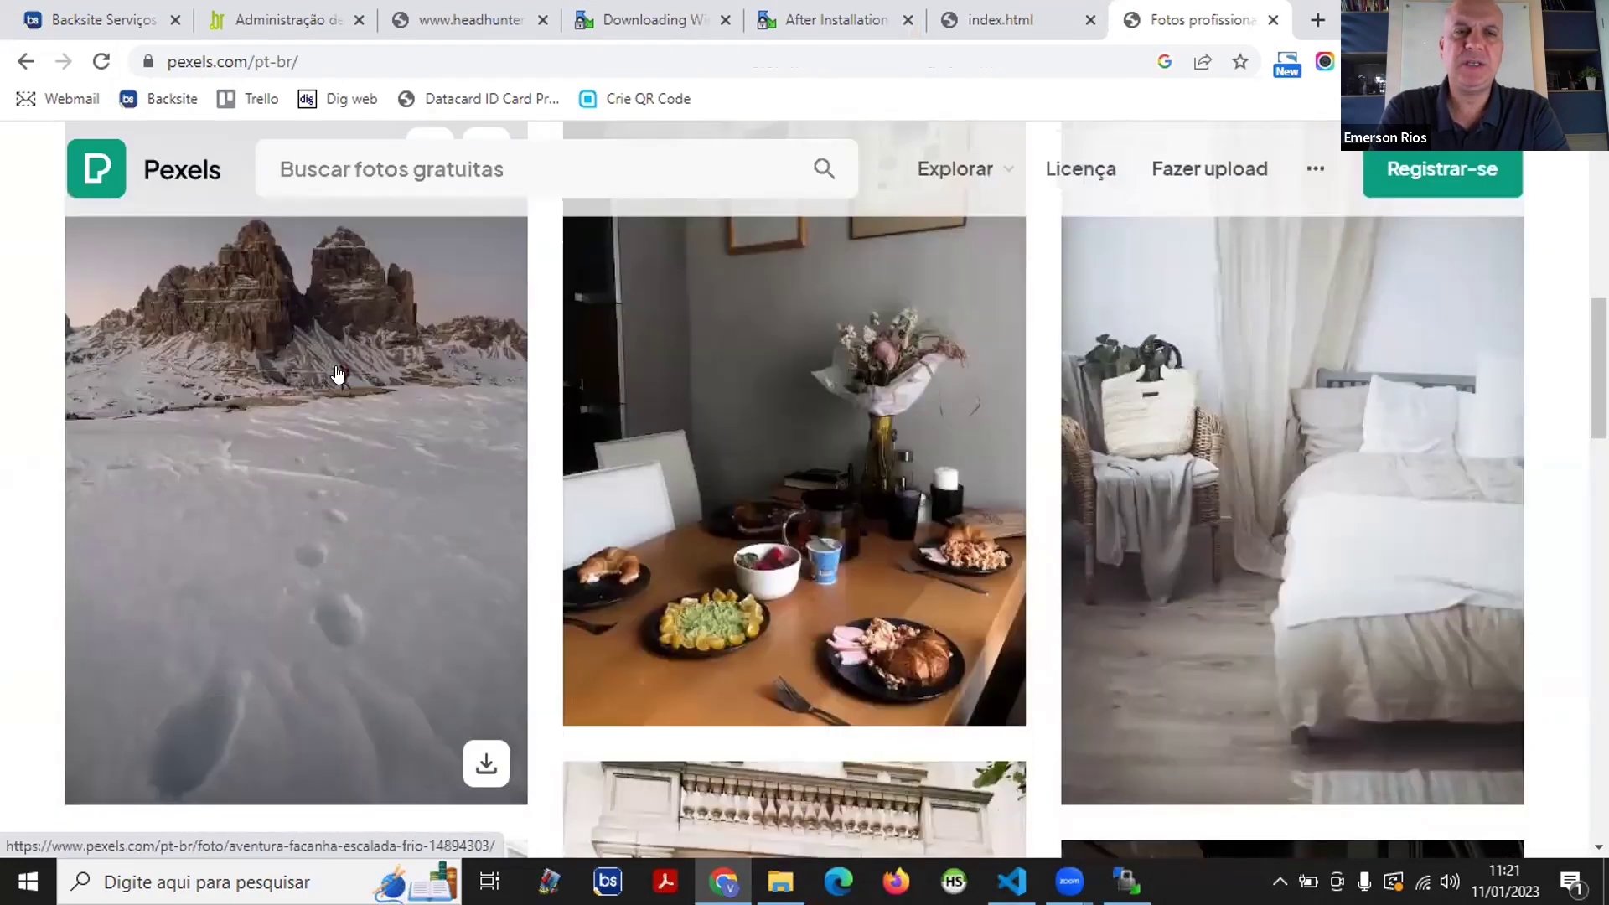
scroll(334, 369, up, 8)
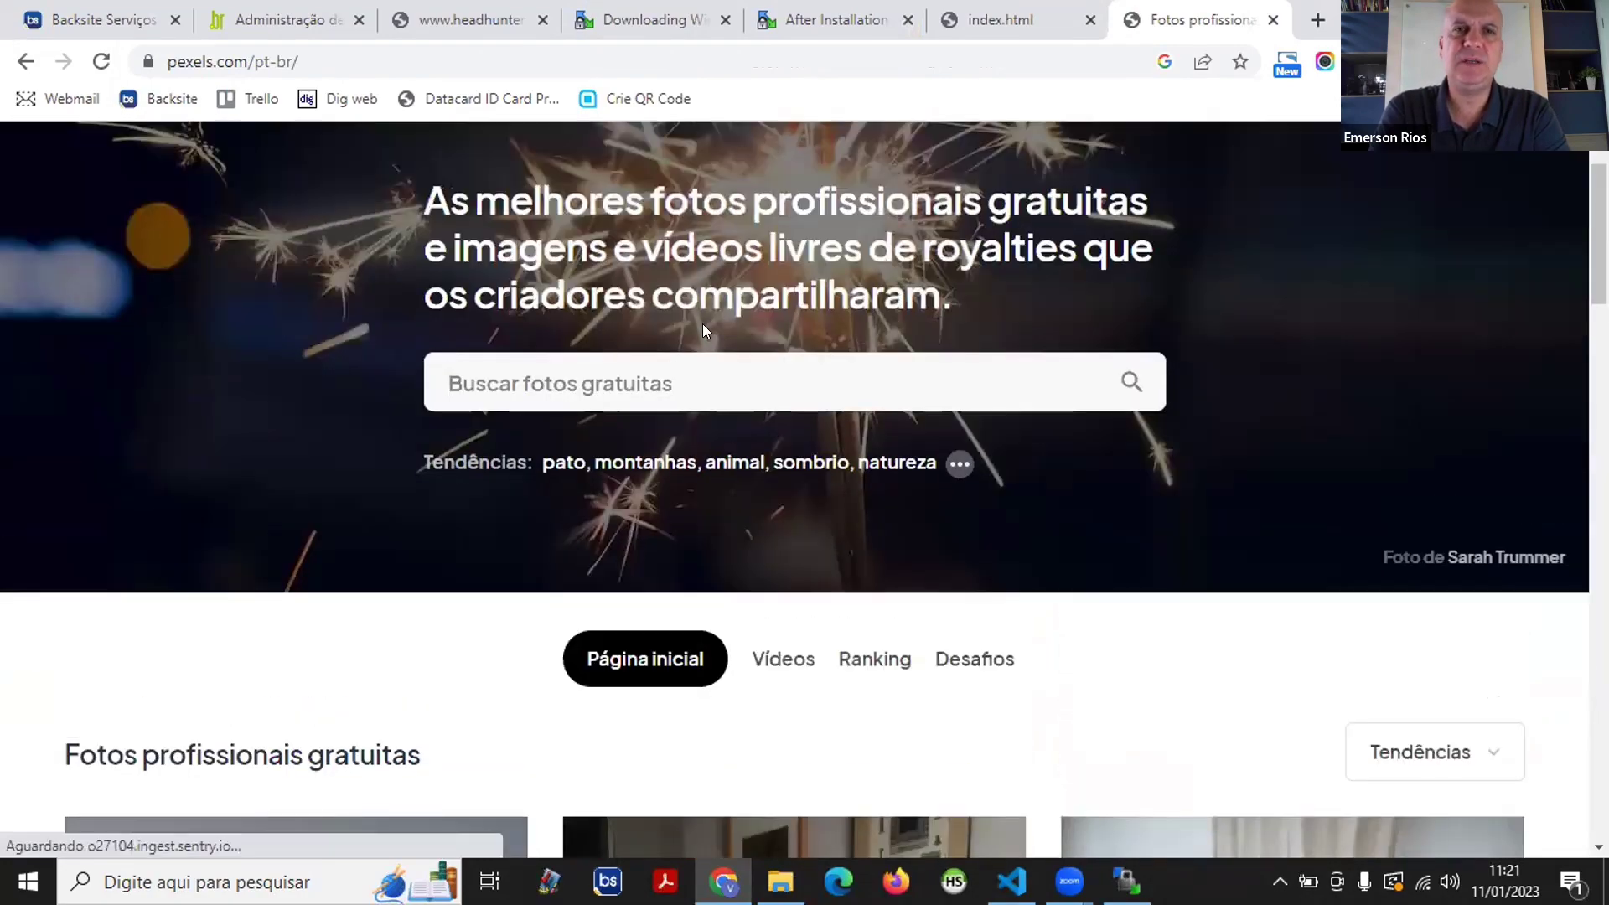
scroll(683, 327, down, 3)
scroll(483, 351, down, 4)
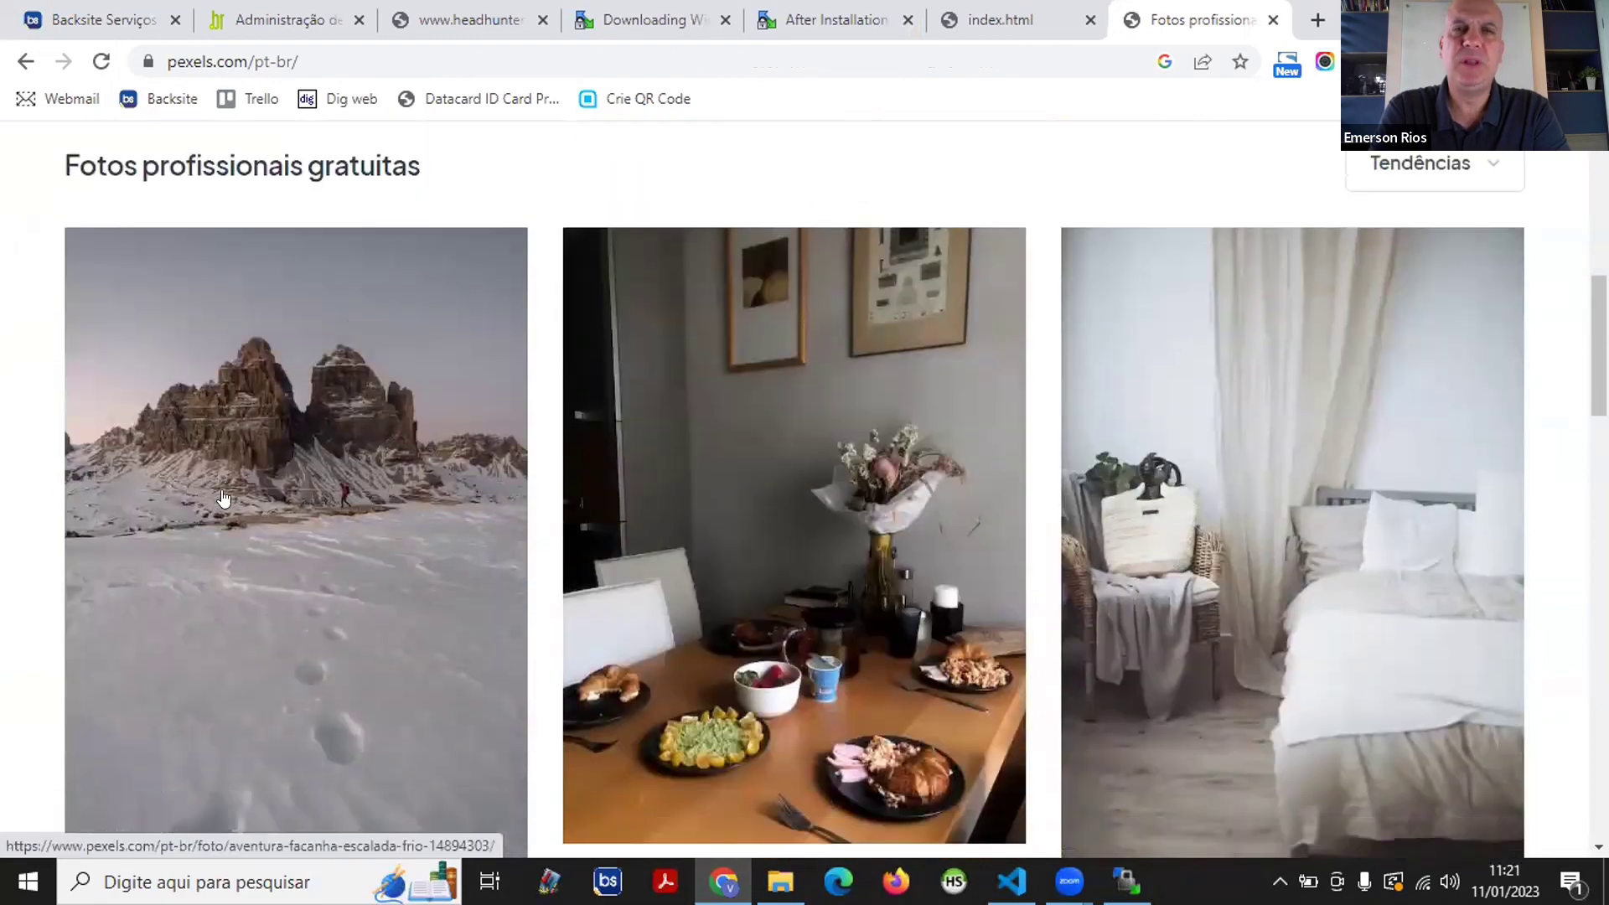
- Download the snowy mountain photo free and show it in the Downloads folder
click(288, 415)
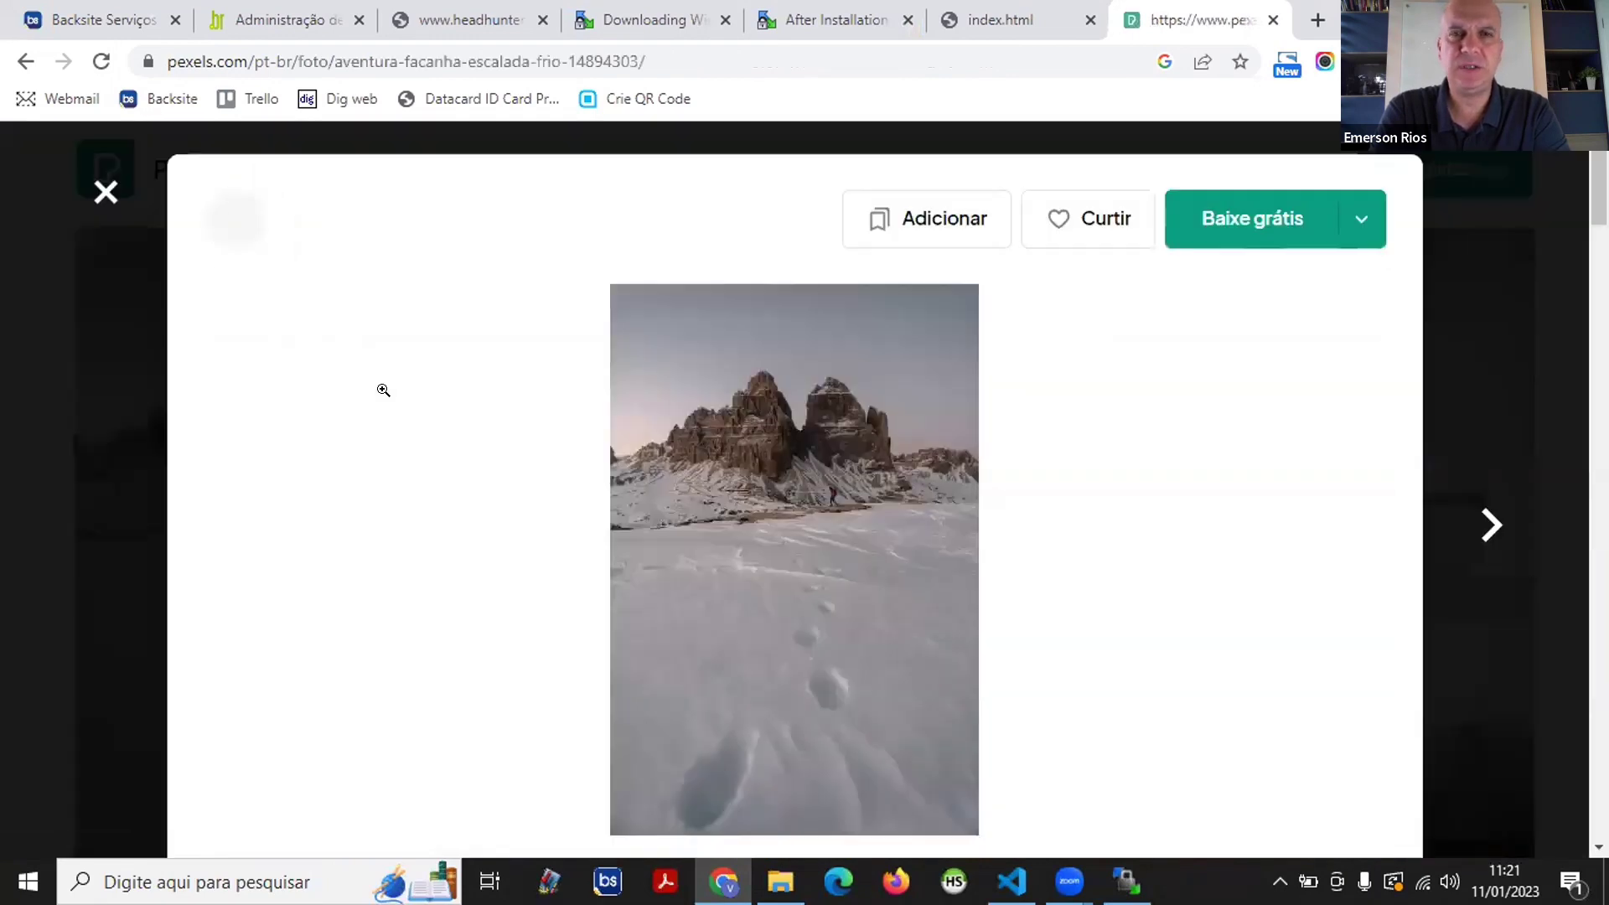
scroll(431, 356, down, 3)
scroll(440, 353, up, 3)
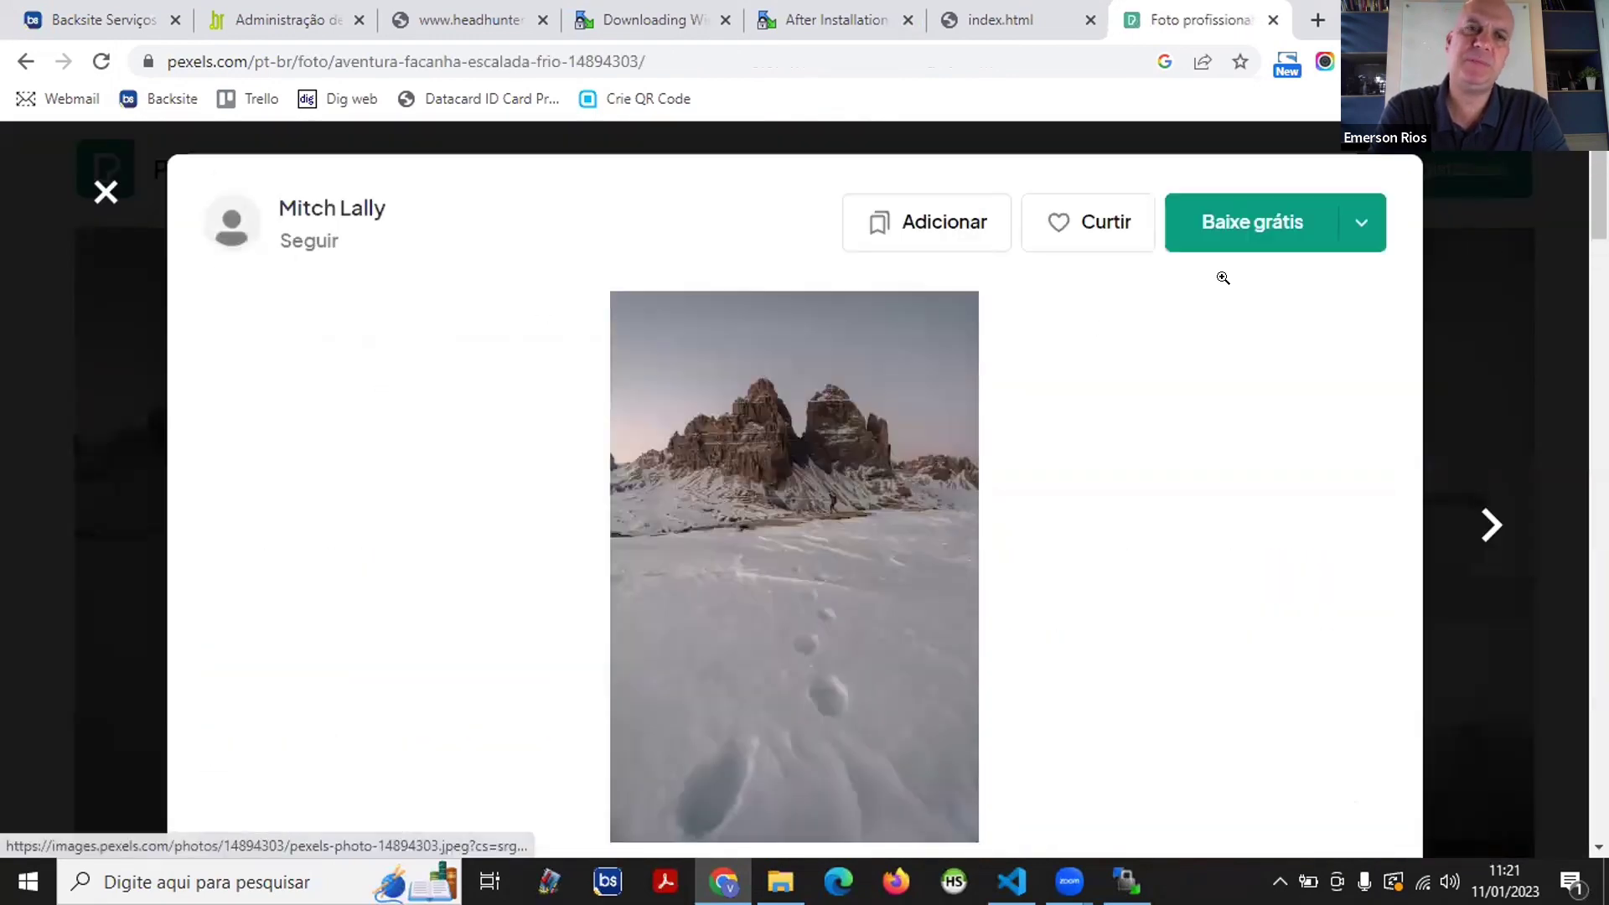
click(1247, 218)
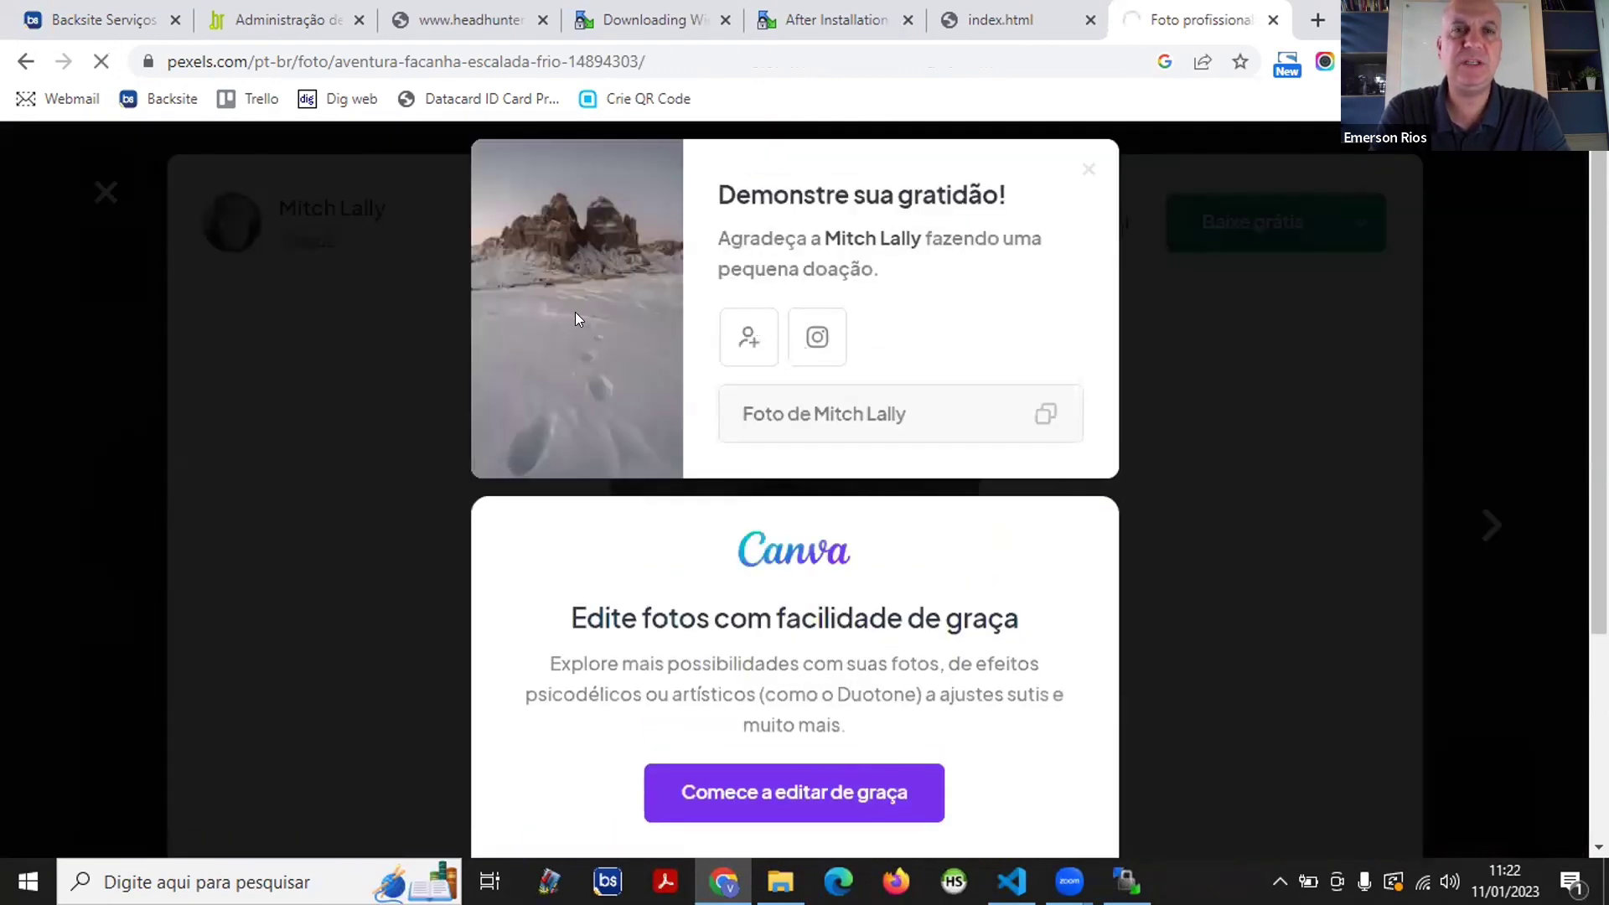
scroll(574, 311, down, 3)
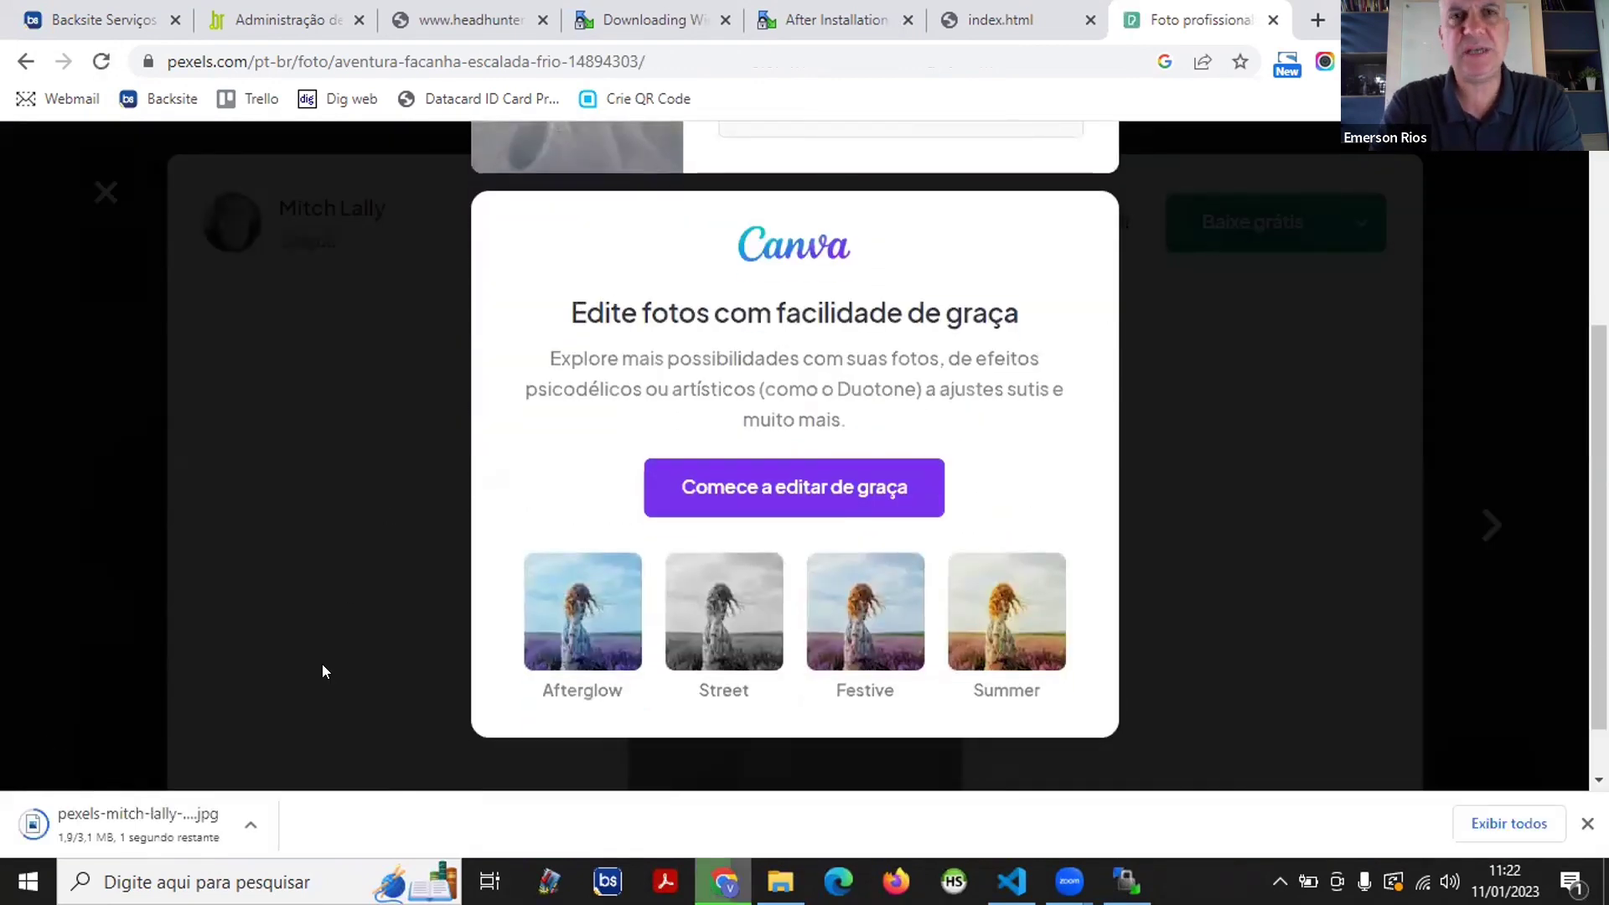
click(251, 825)
click(303, 760)
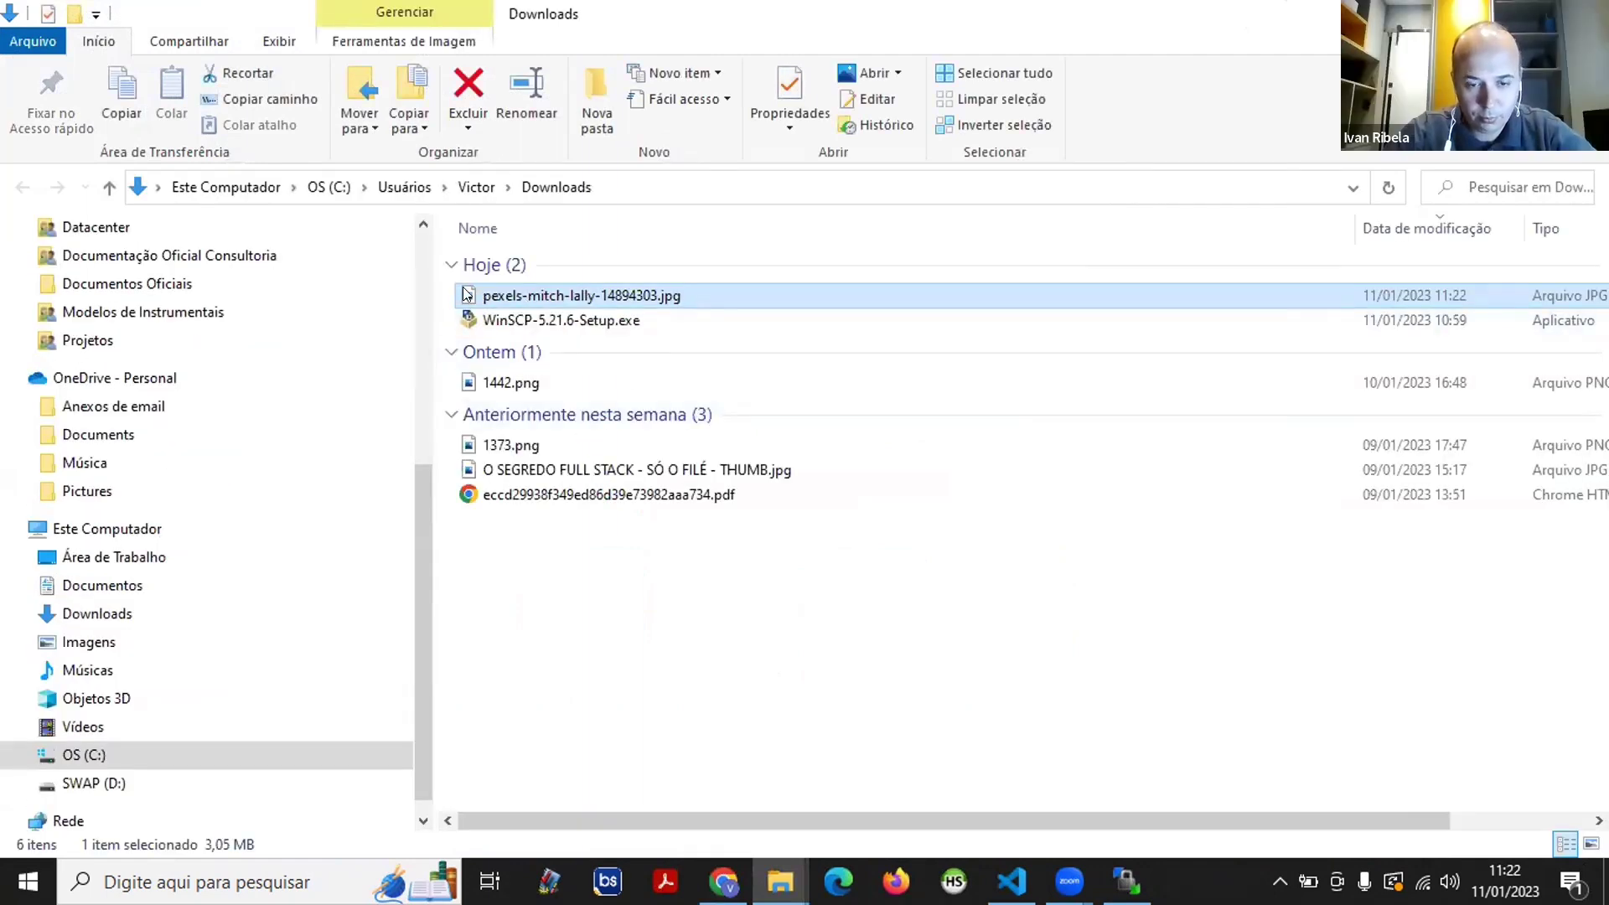
- Paste the downloaded Pexels photo into Ivan\Imagens and rename it foto.jpg
scroll(177, 344, up, 5)
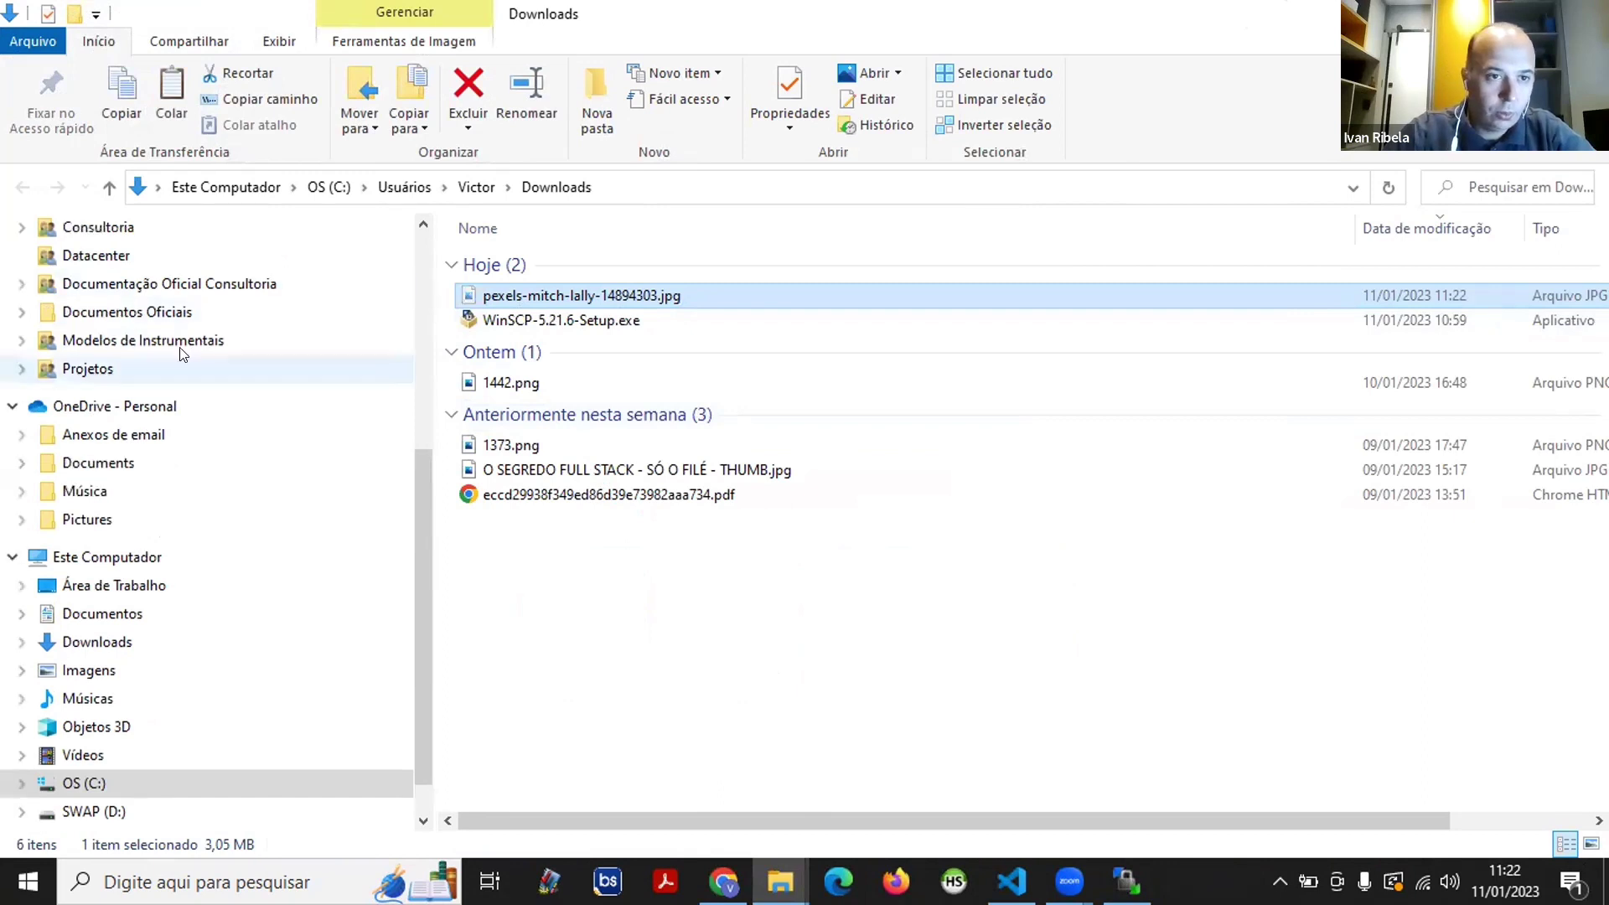
scroll(177, 335, up, 1)
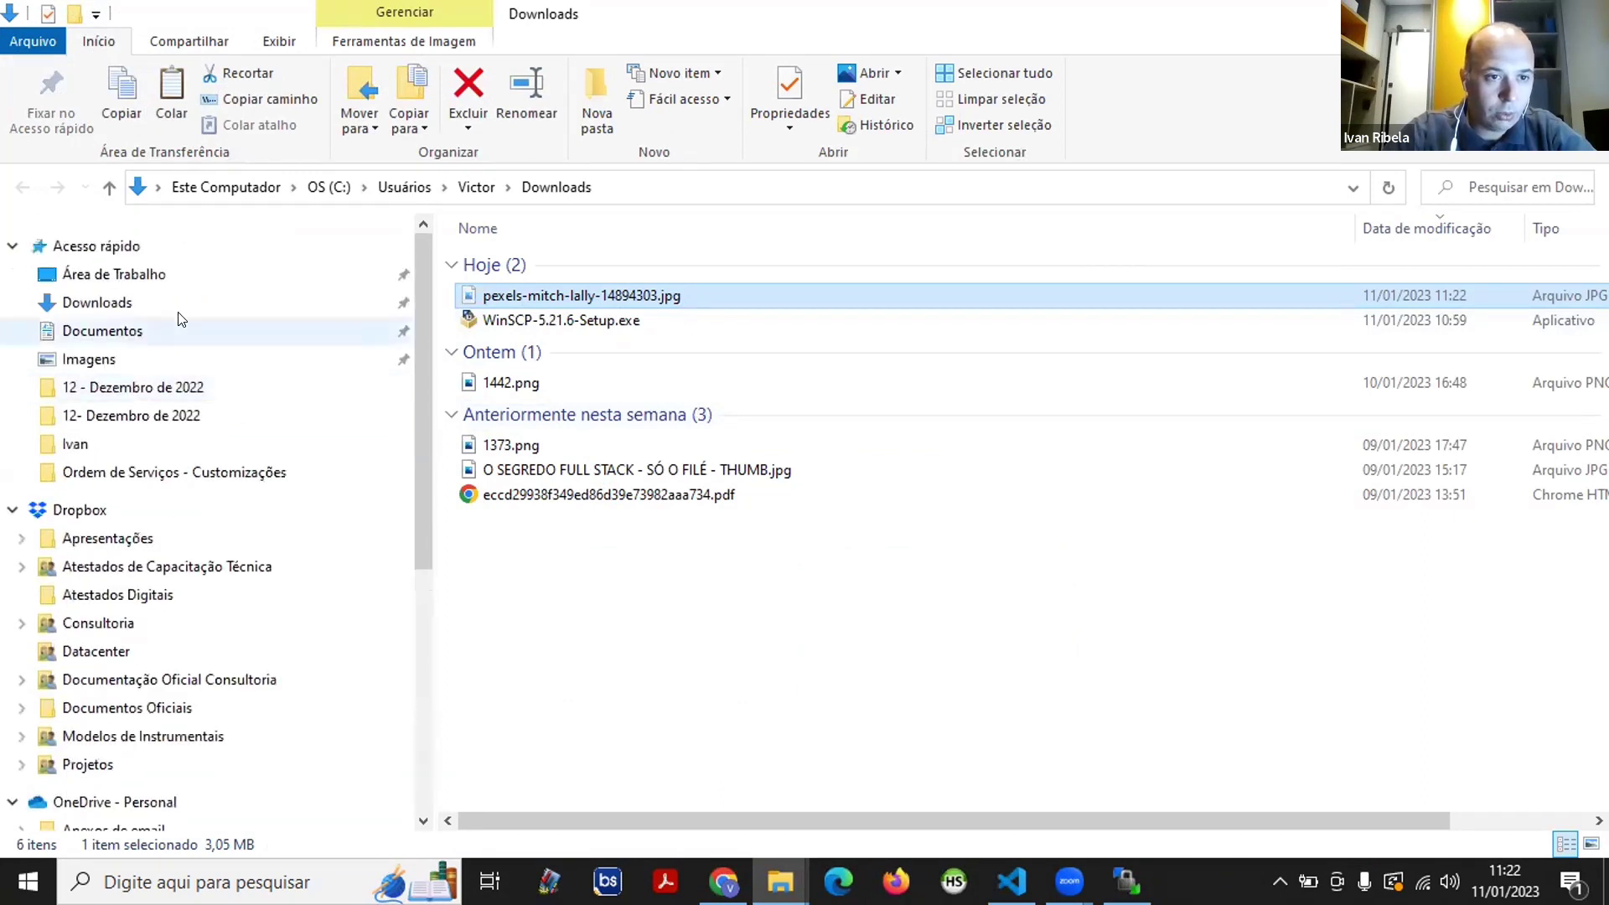
click(72, 448)
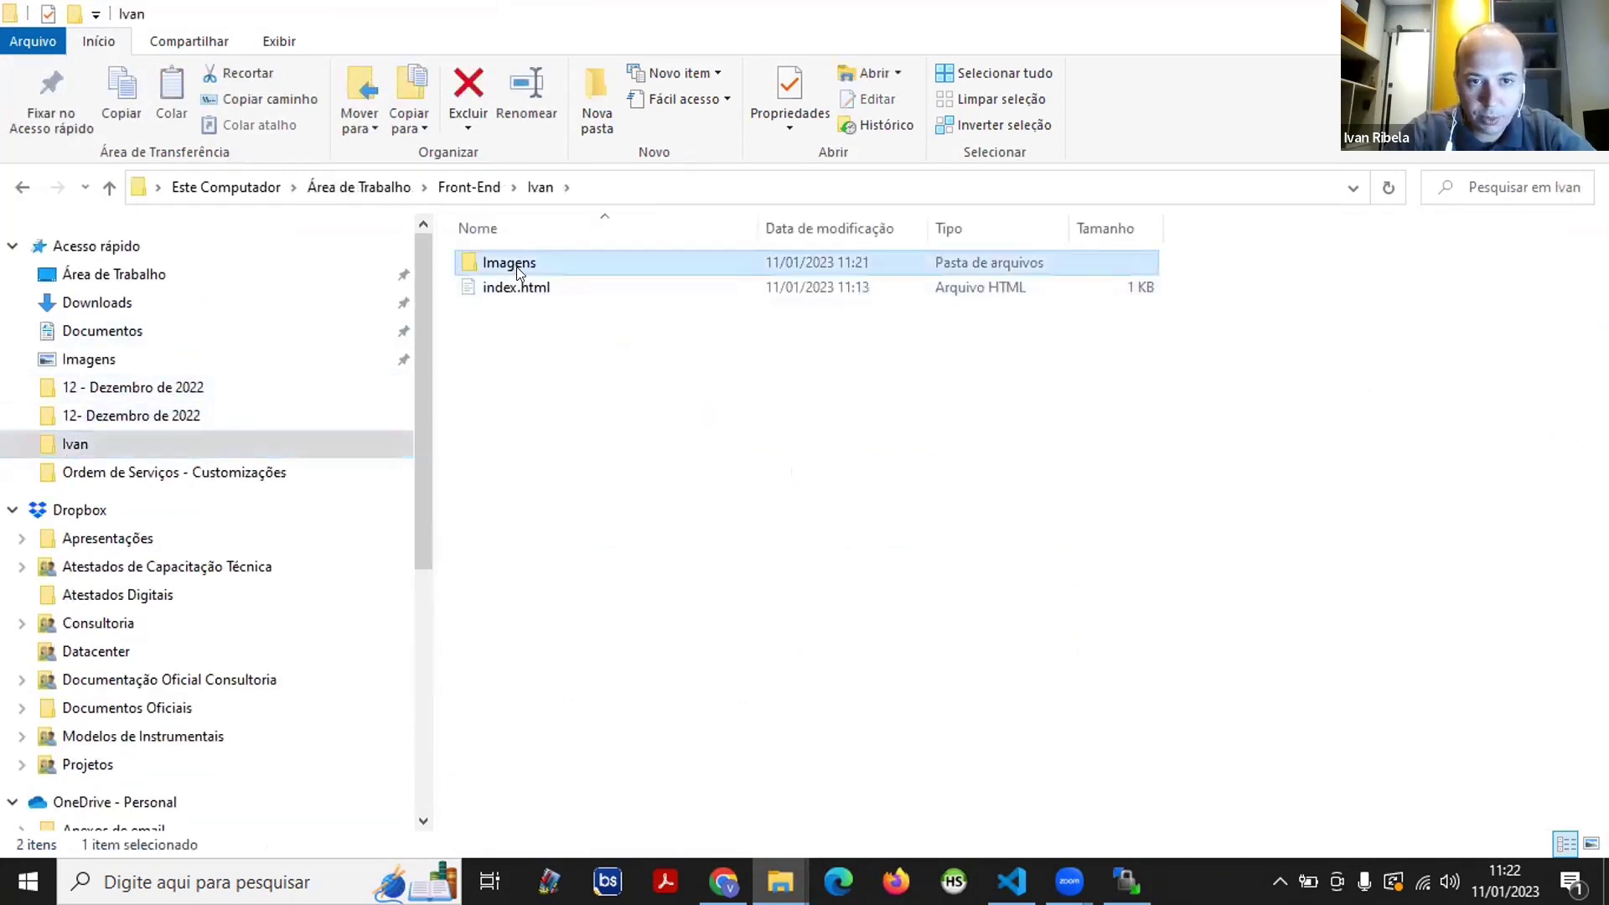
double_click(516, 266)
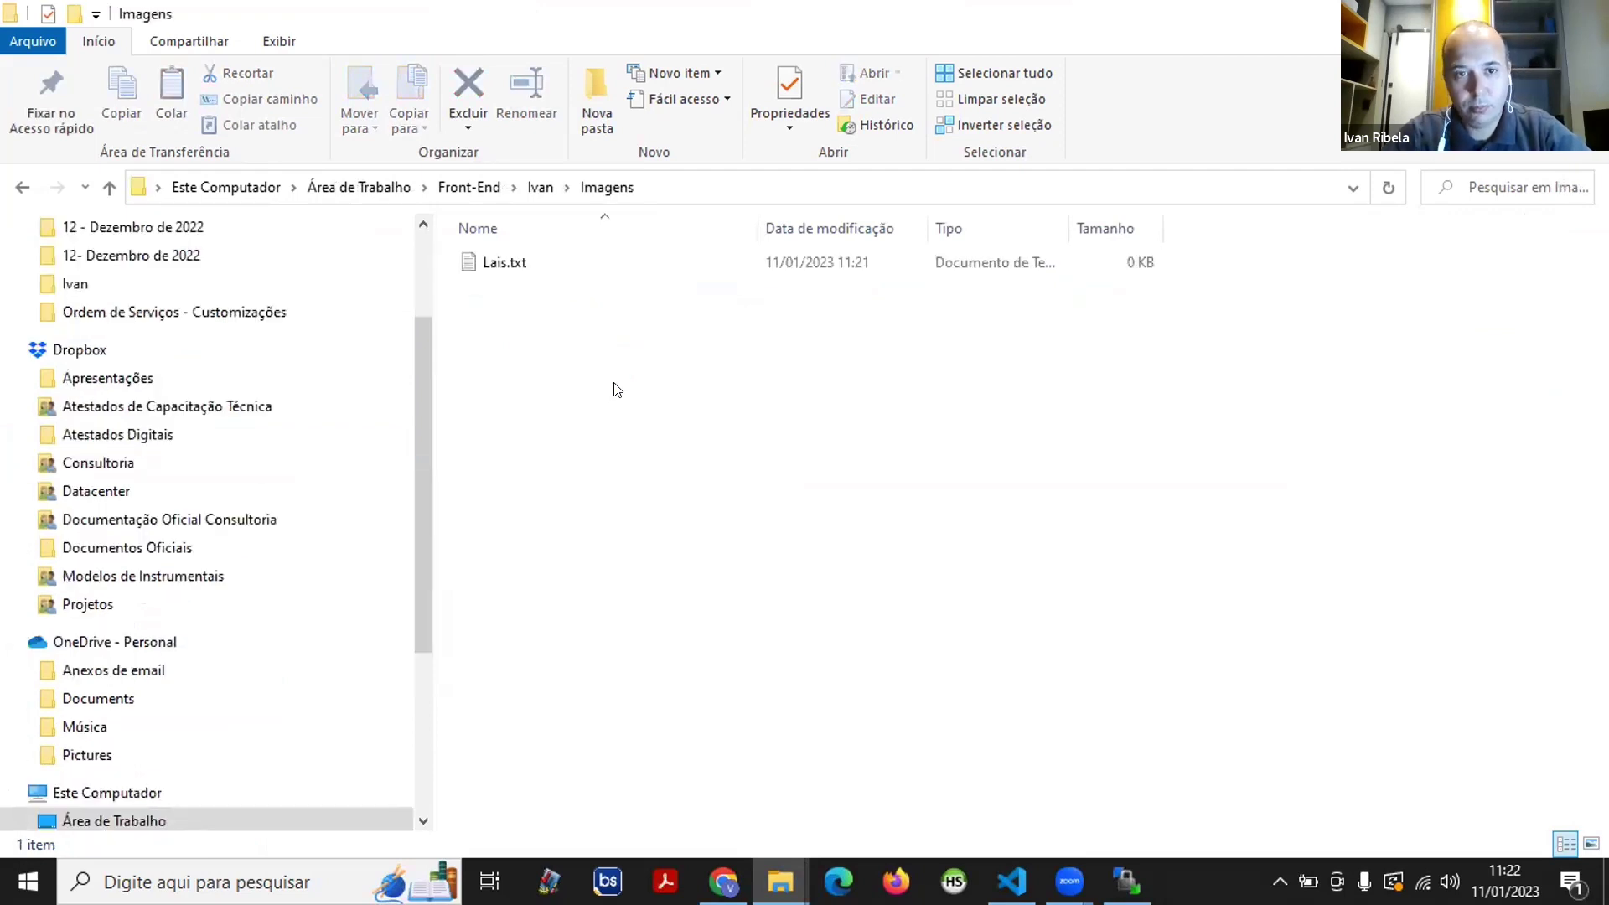
key(ctrl+v)
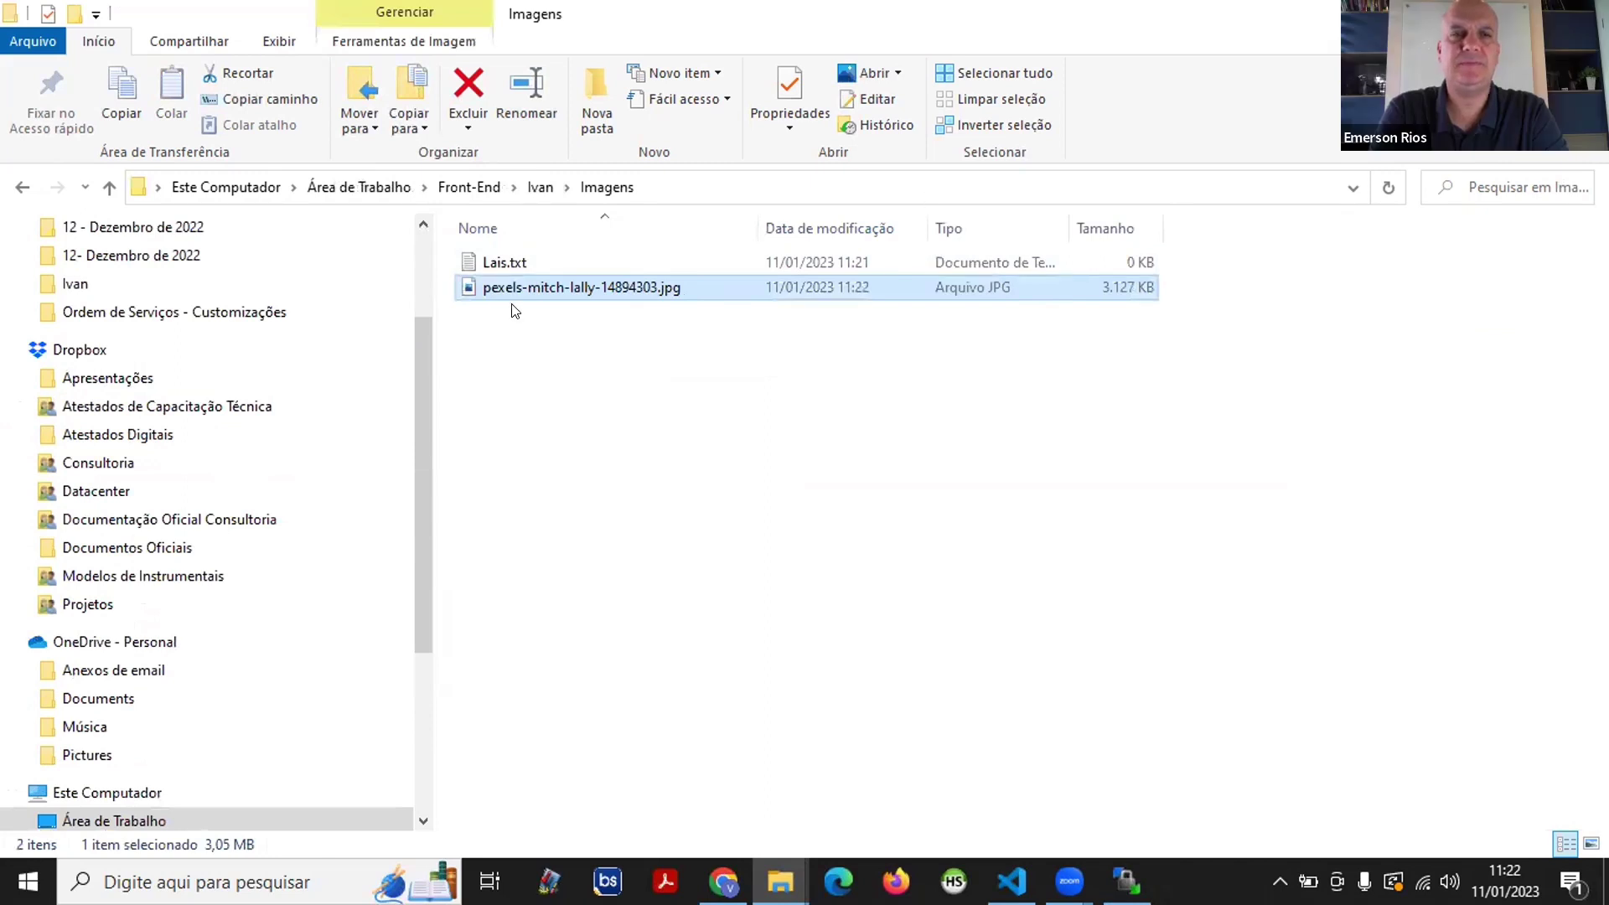
key(XF86AudioRaiseVolume)
click(556, 286)
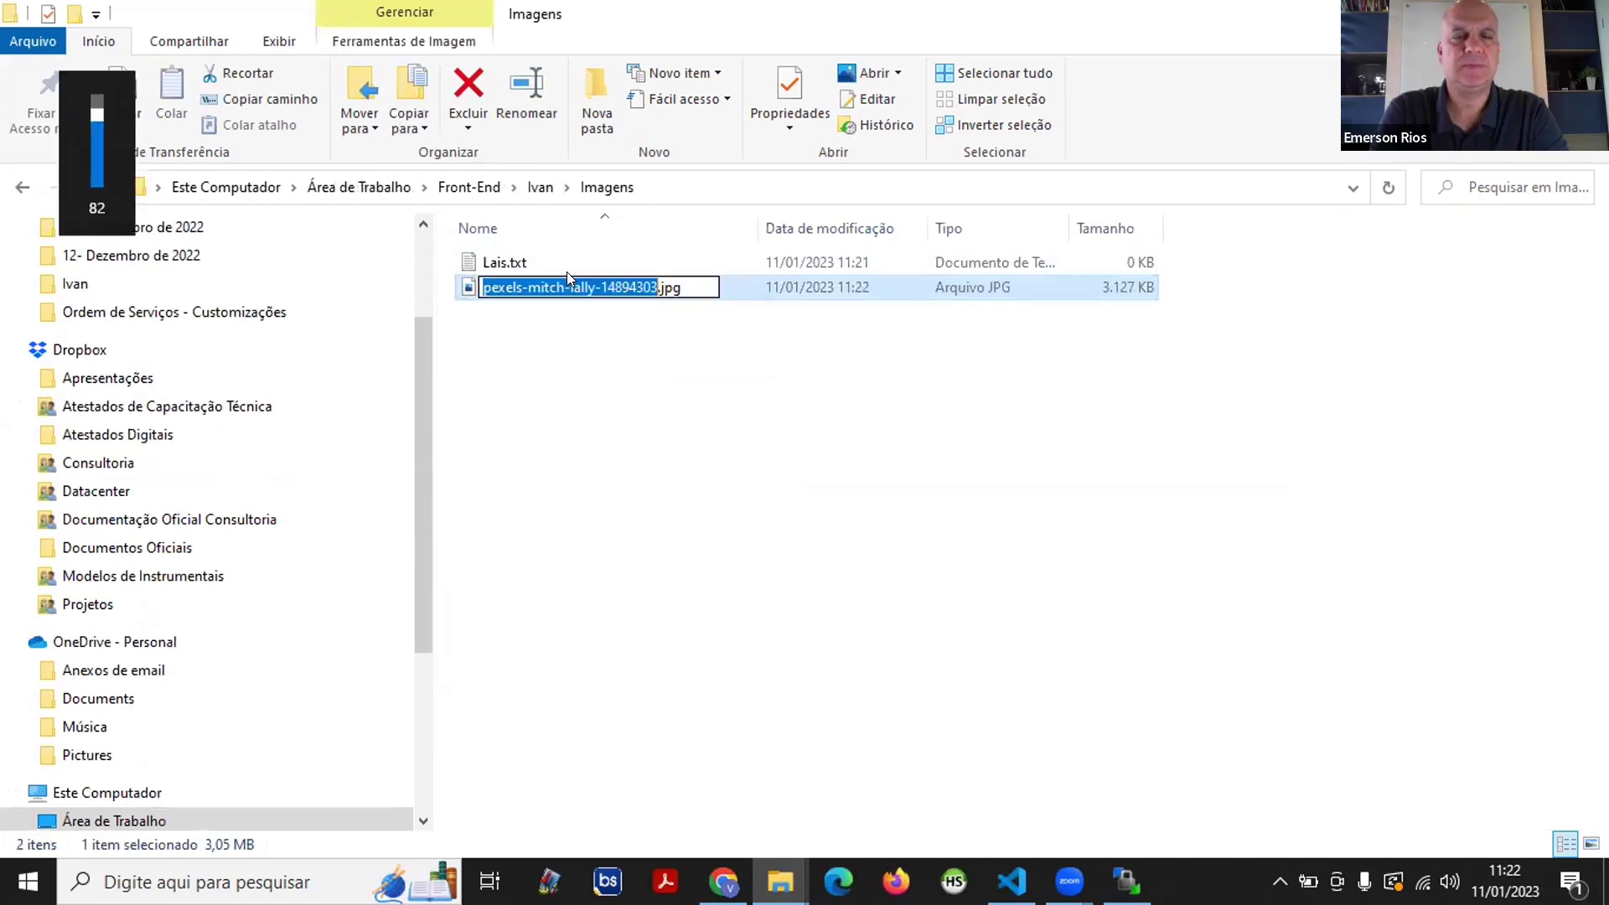
key(XF86AudioLowerVolume)
text(foto)
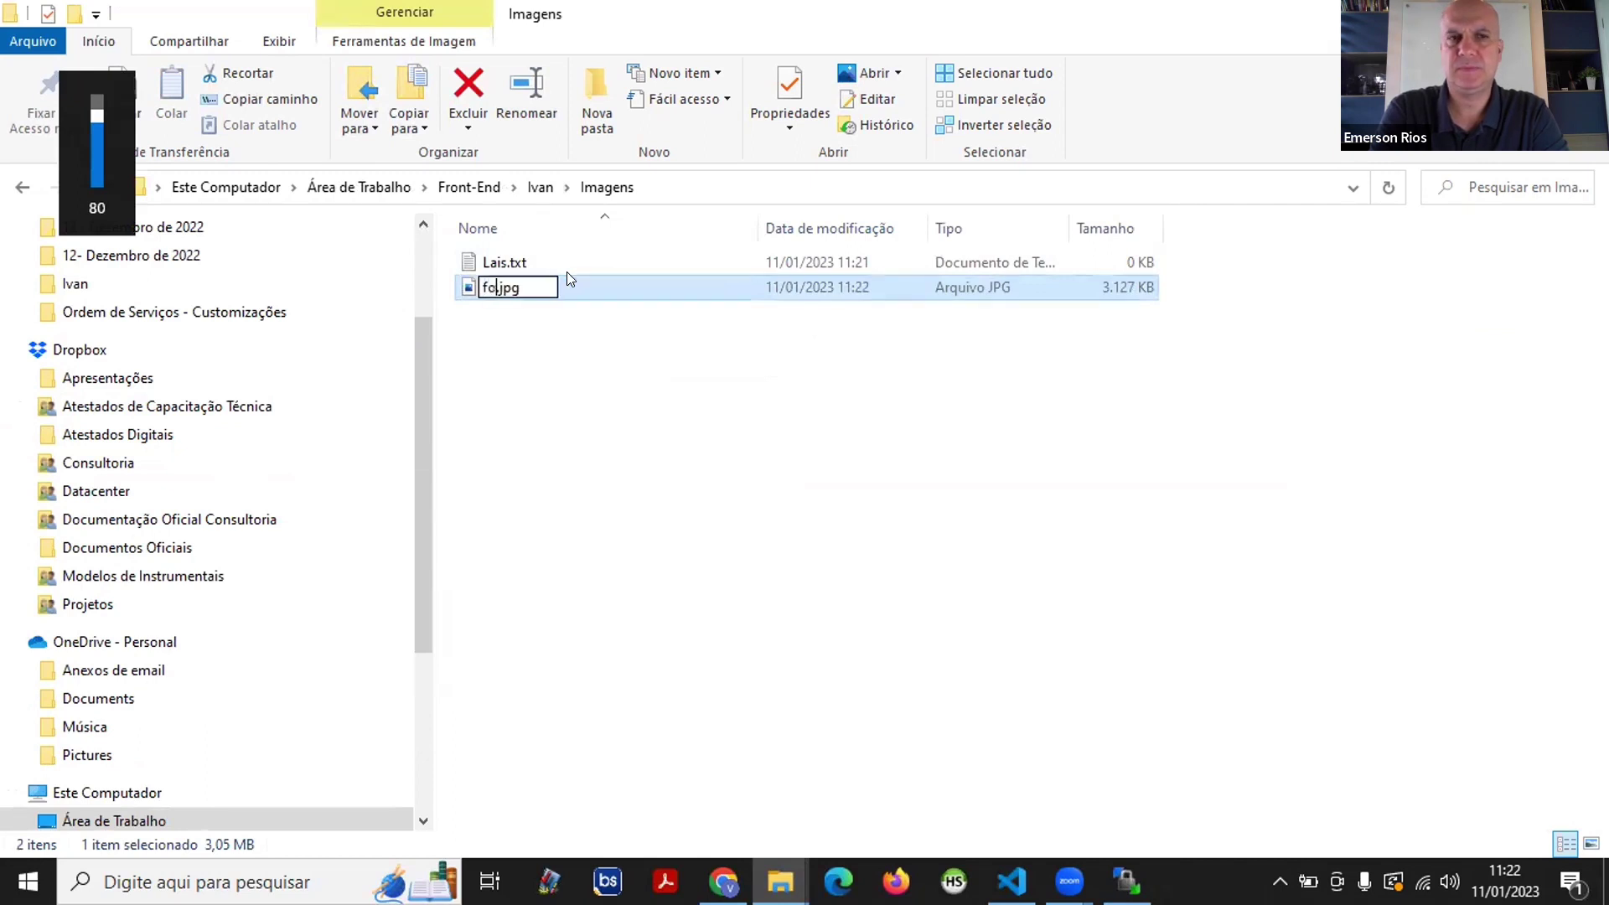
key(Return)
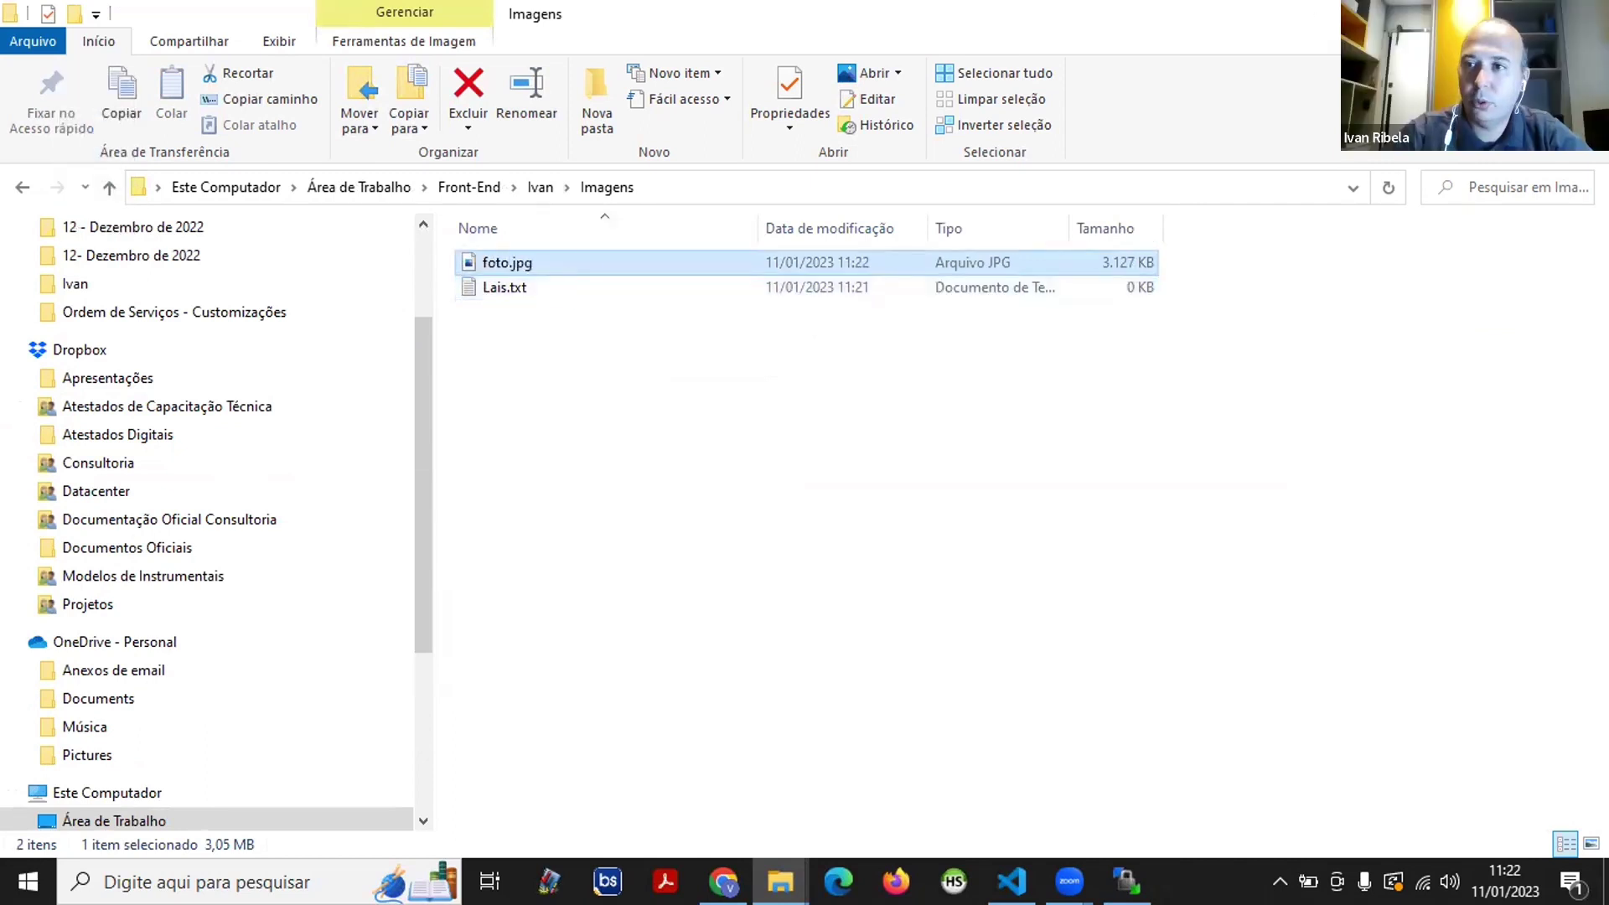
click(1473, 13)
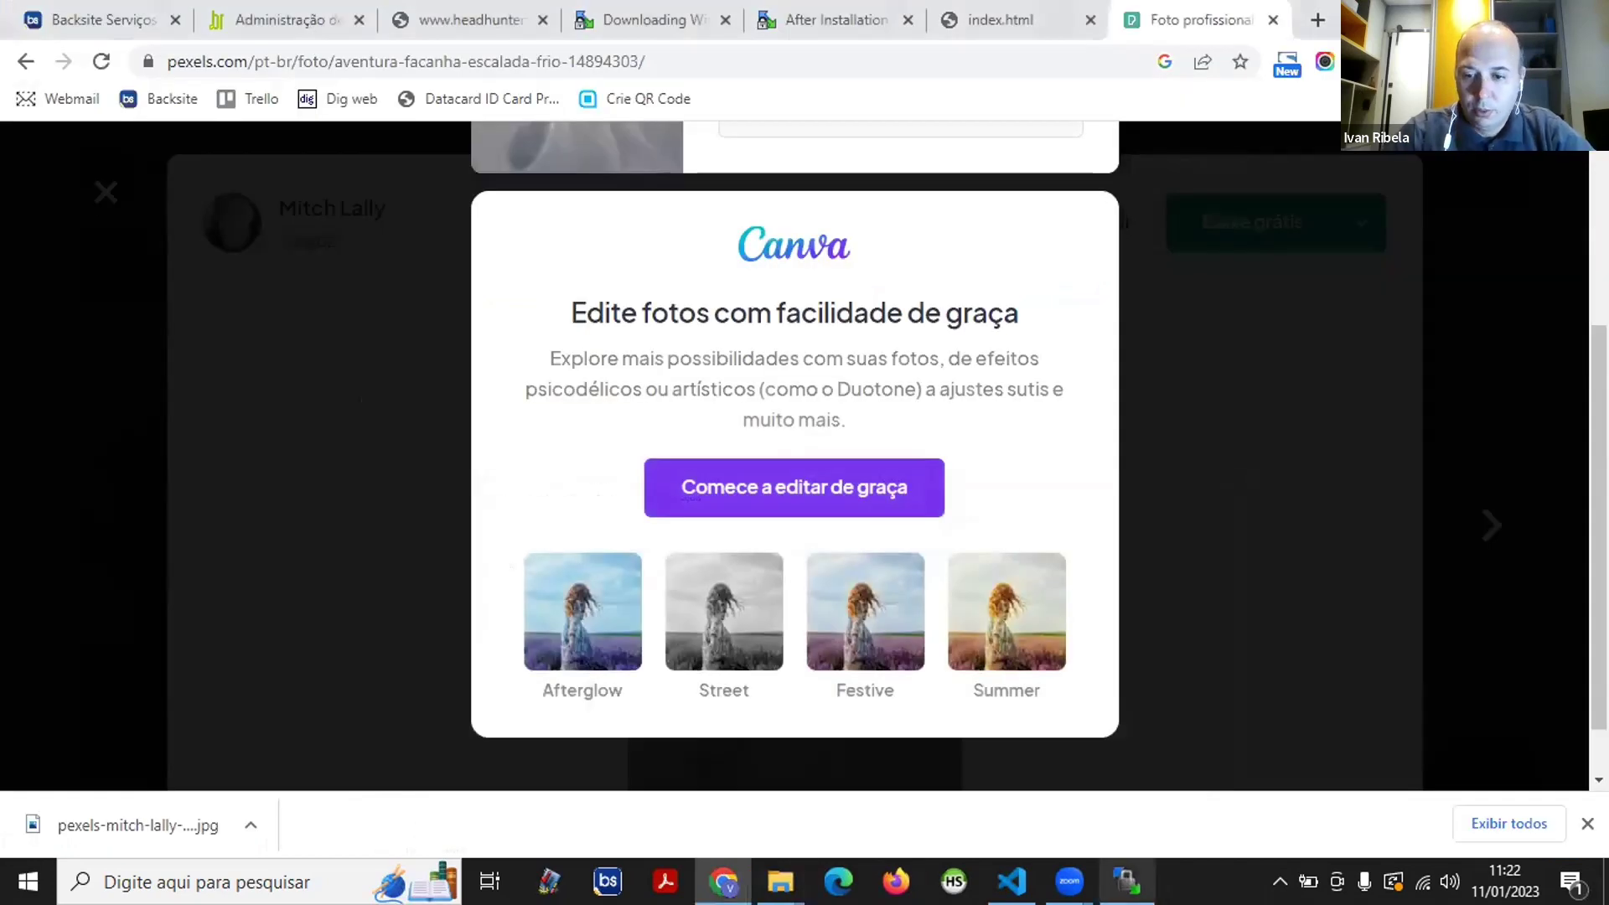
- Upload Imagens and index.html to the server root, overwriting the remote index.html
click(1127, 881)
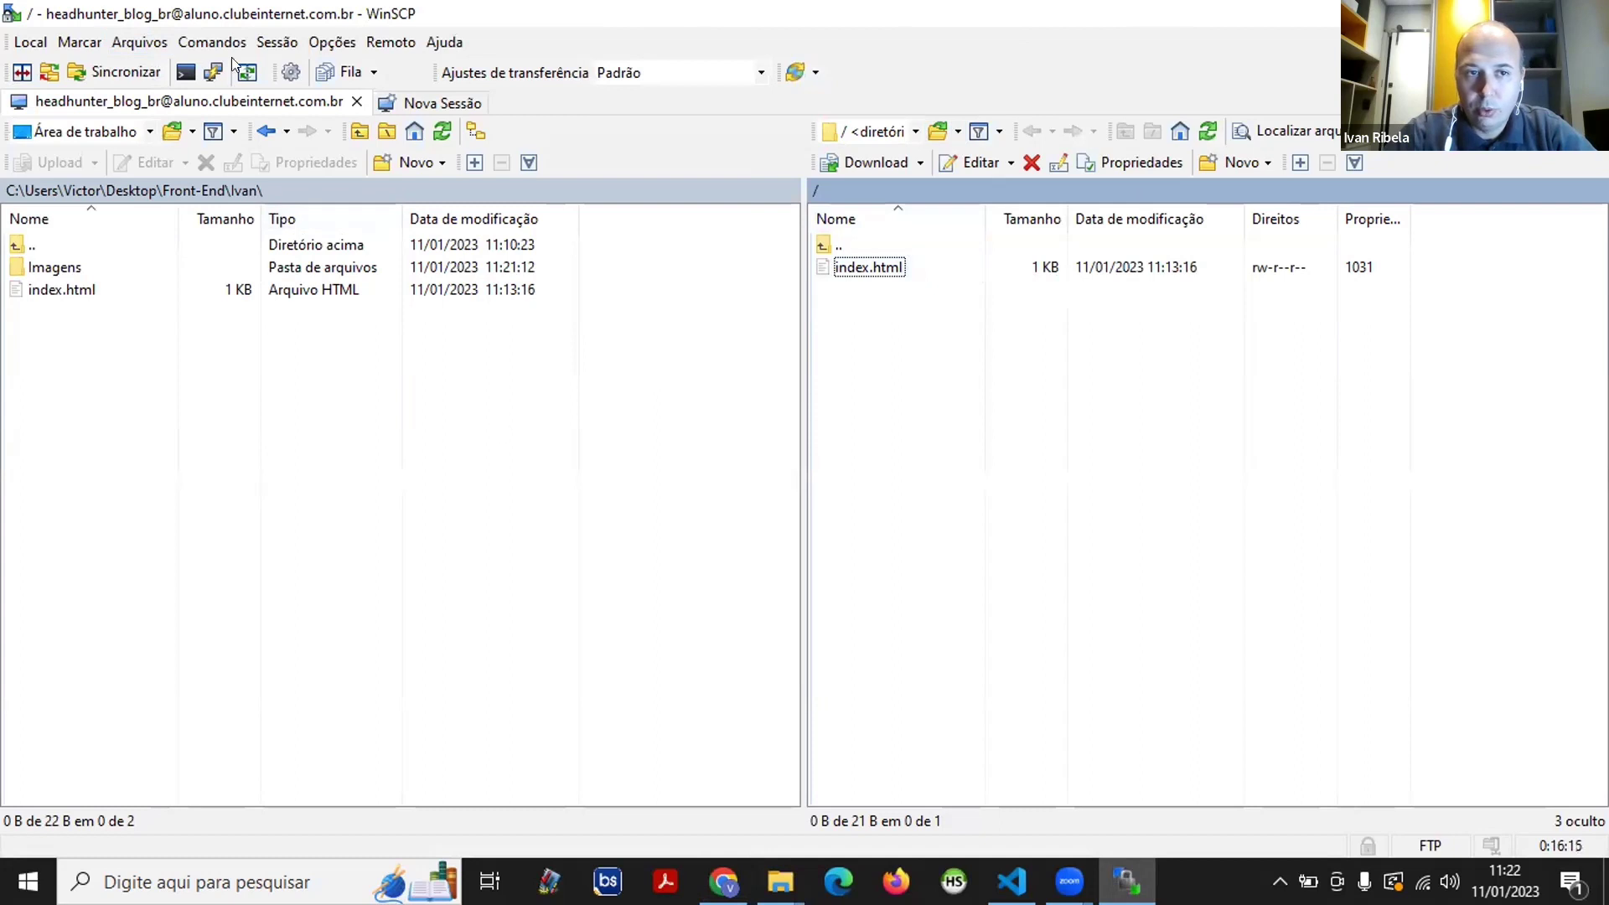
click(82, 268)
double_click(13, 260)
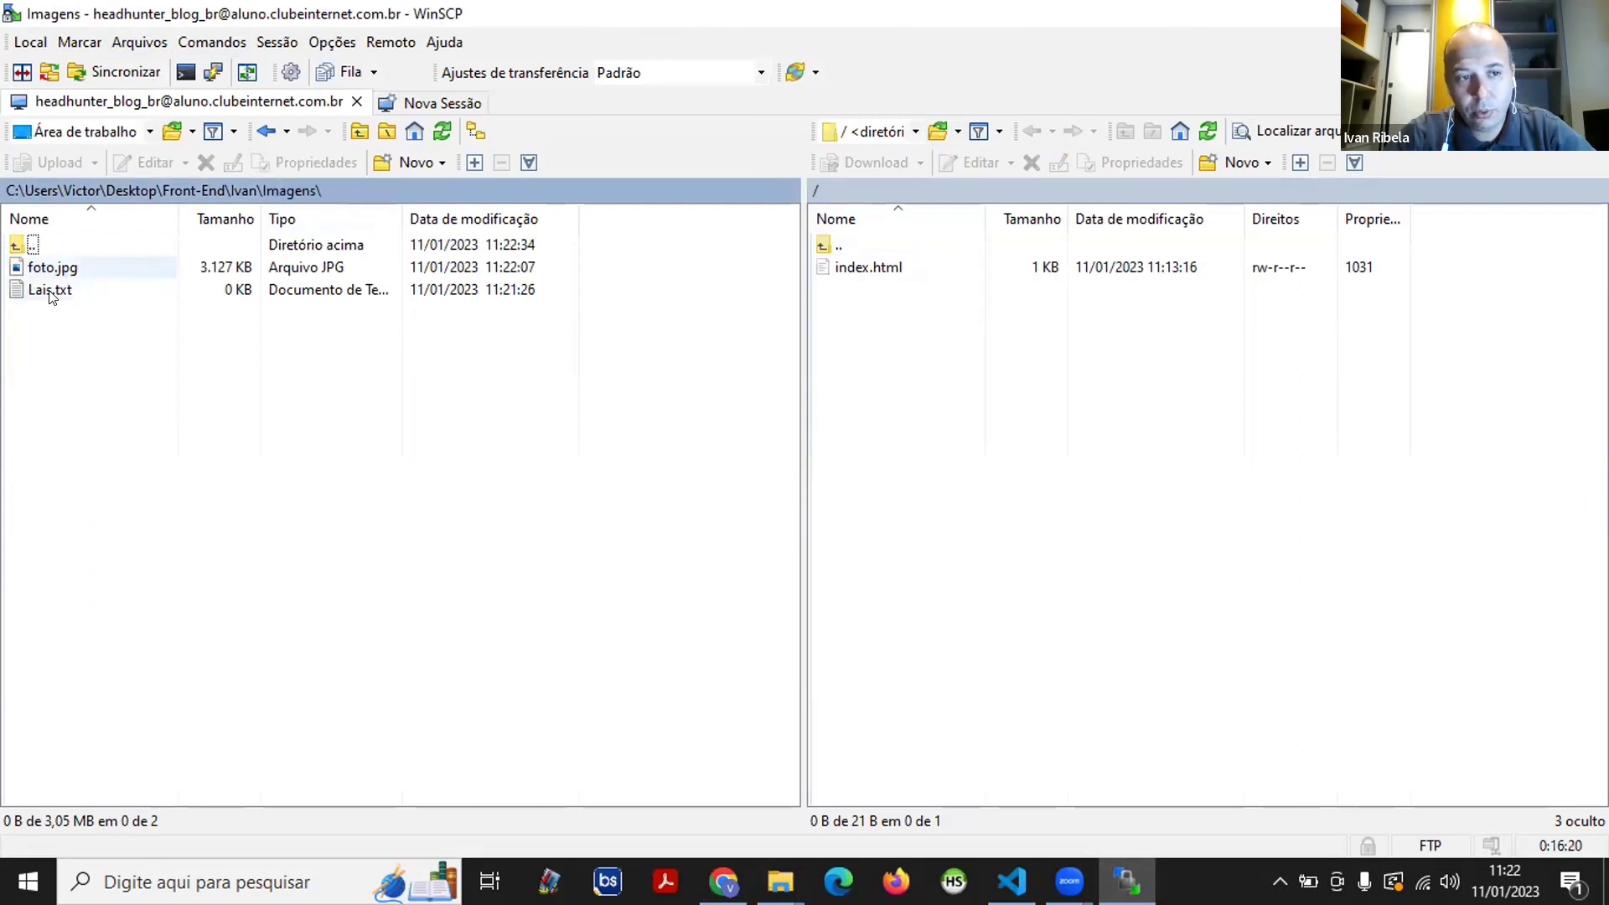
click(361, 136)
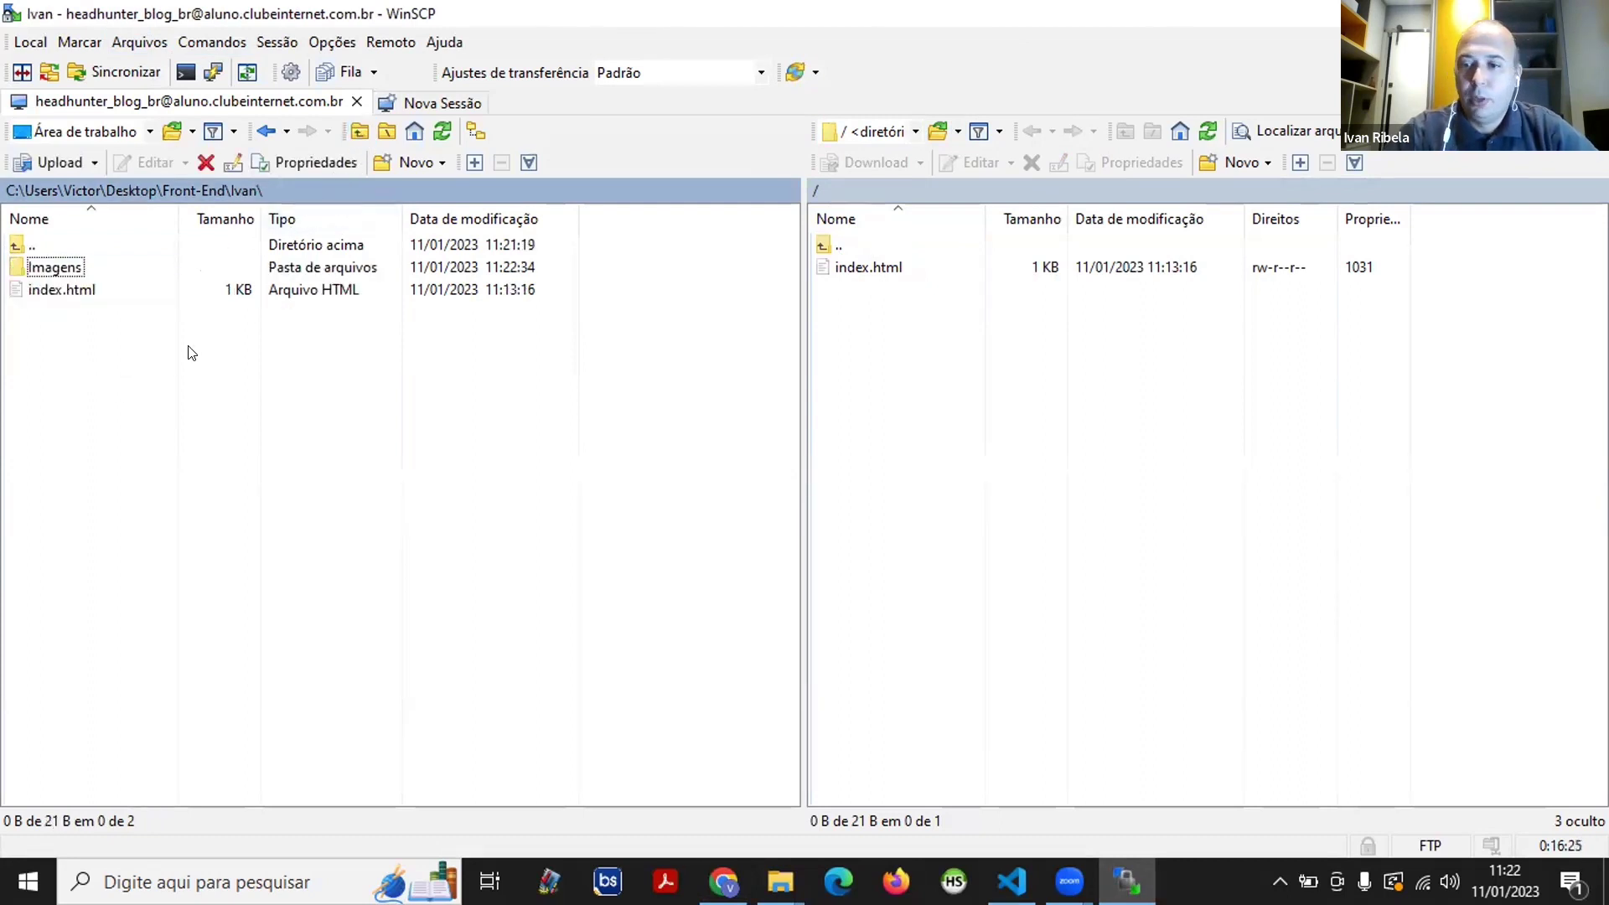
drag(151, 352, 11, 251)
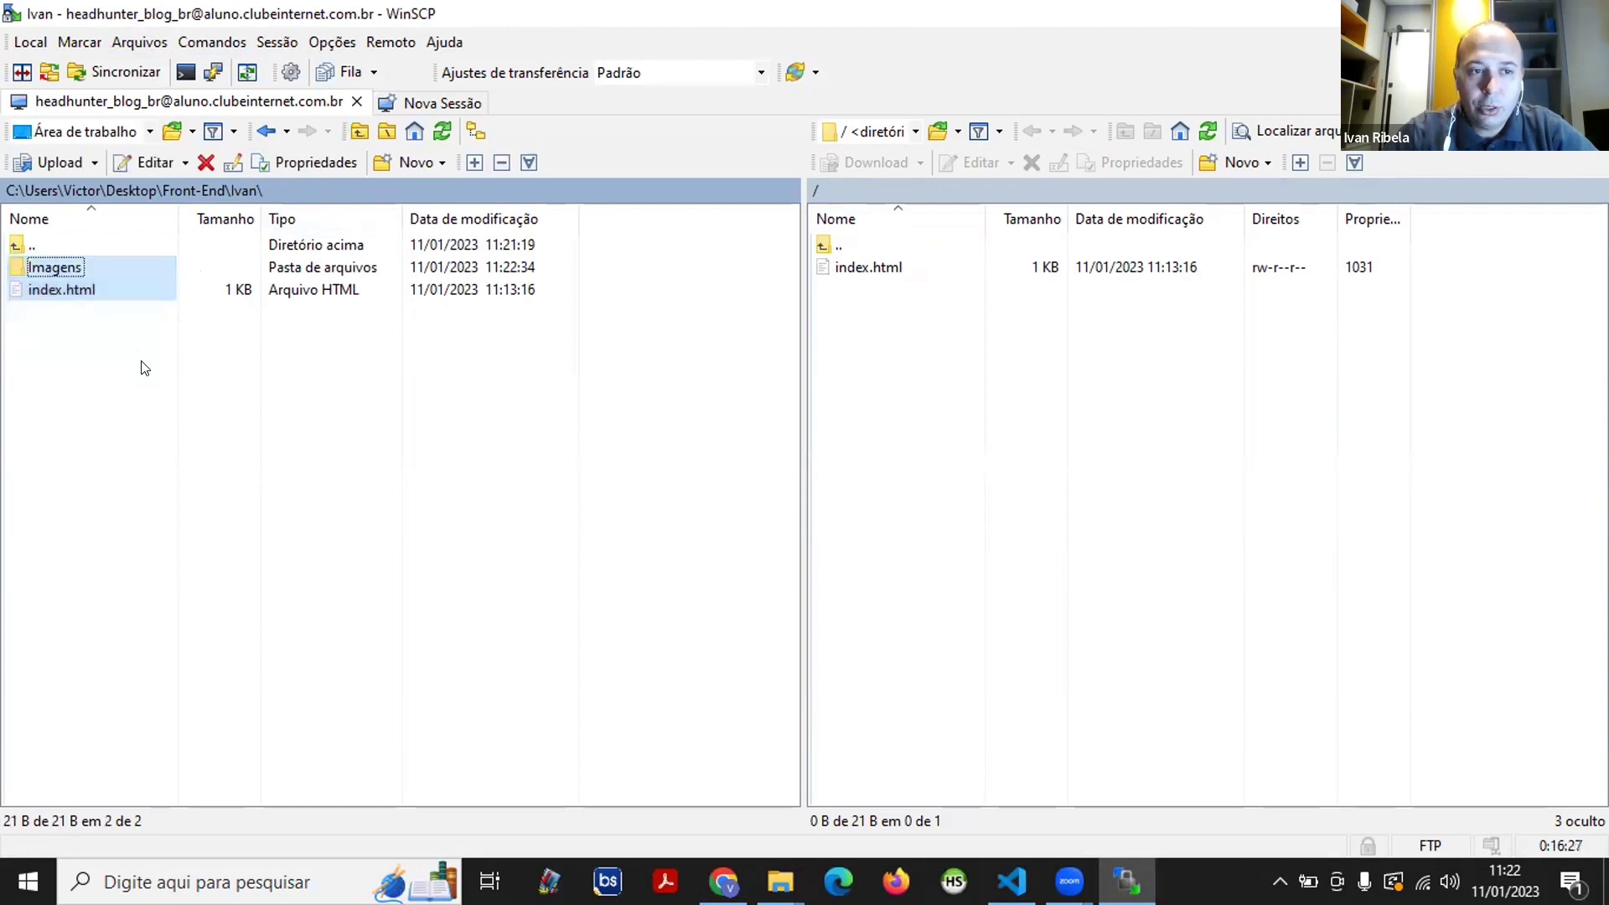
click(117, 442)
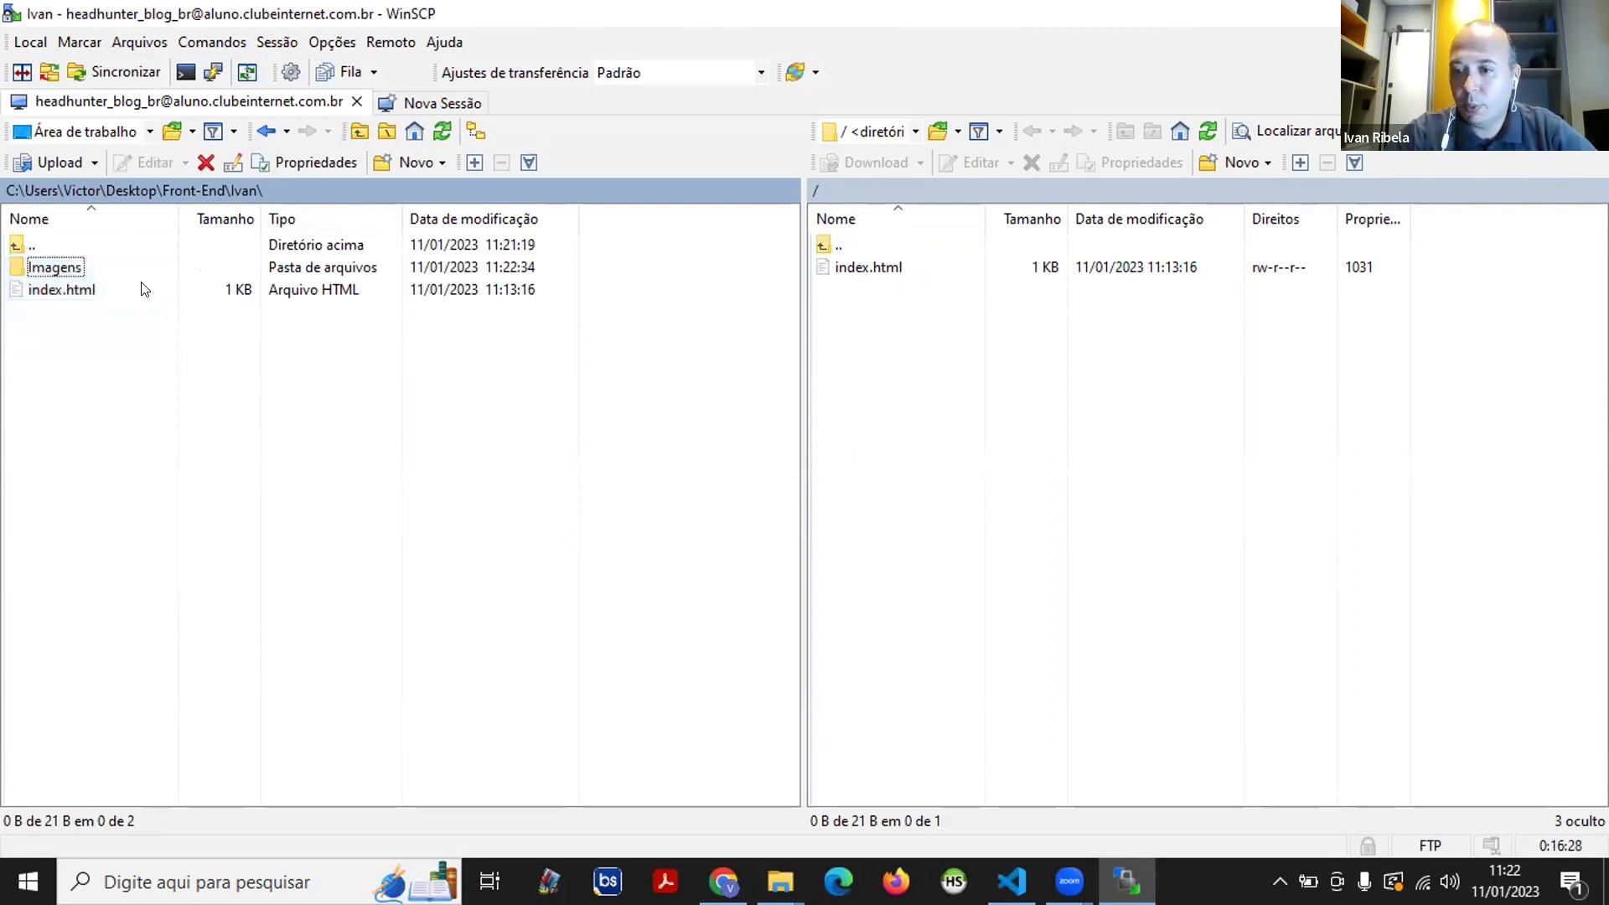
drag(133, 353, 871, 358)
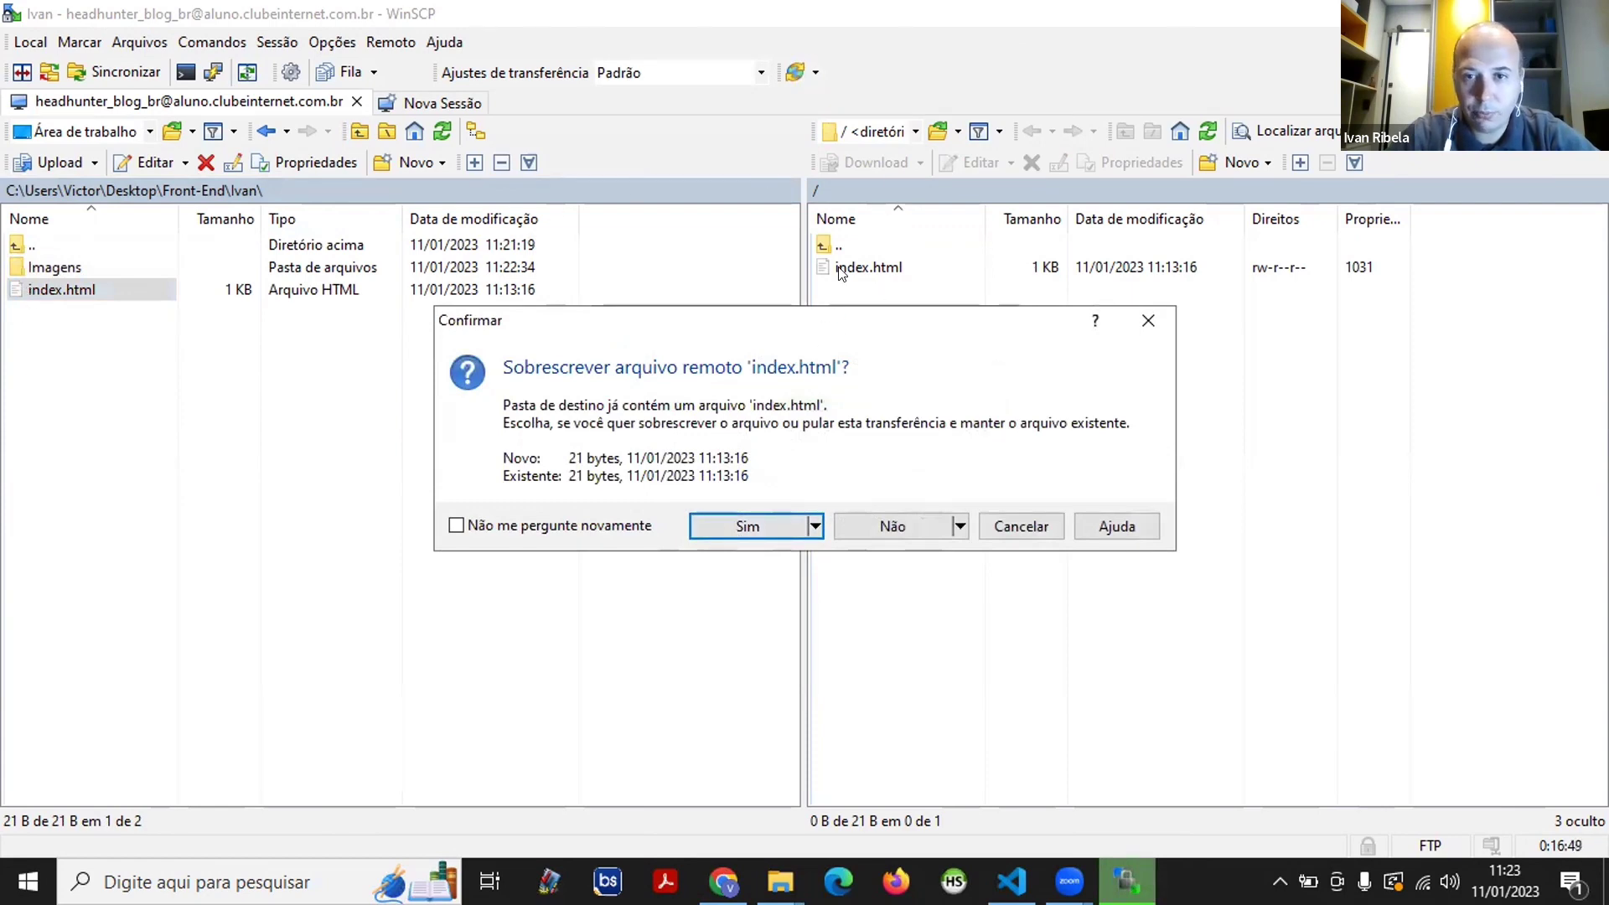
click(741, 533)
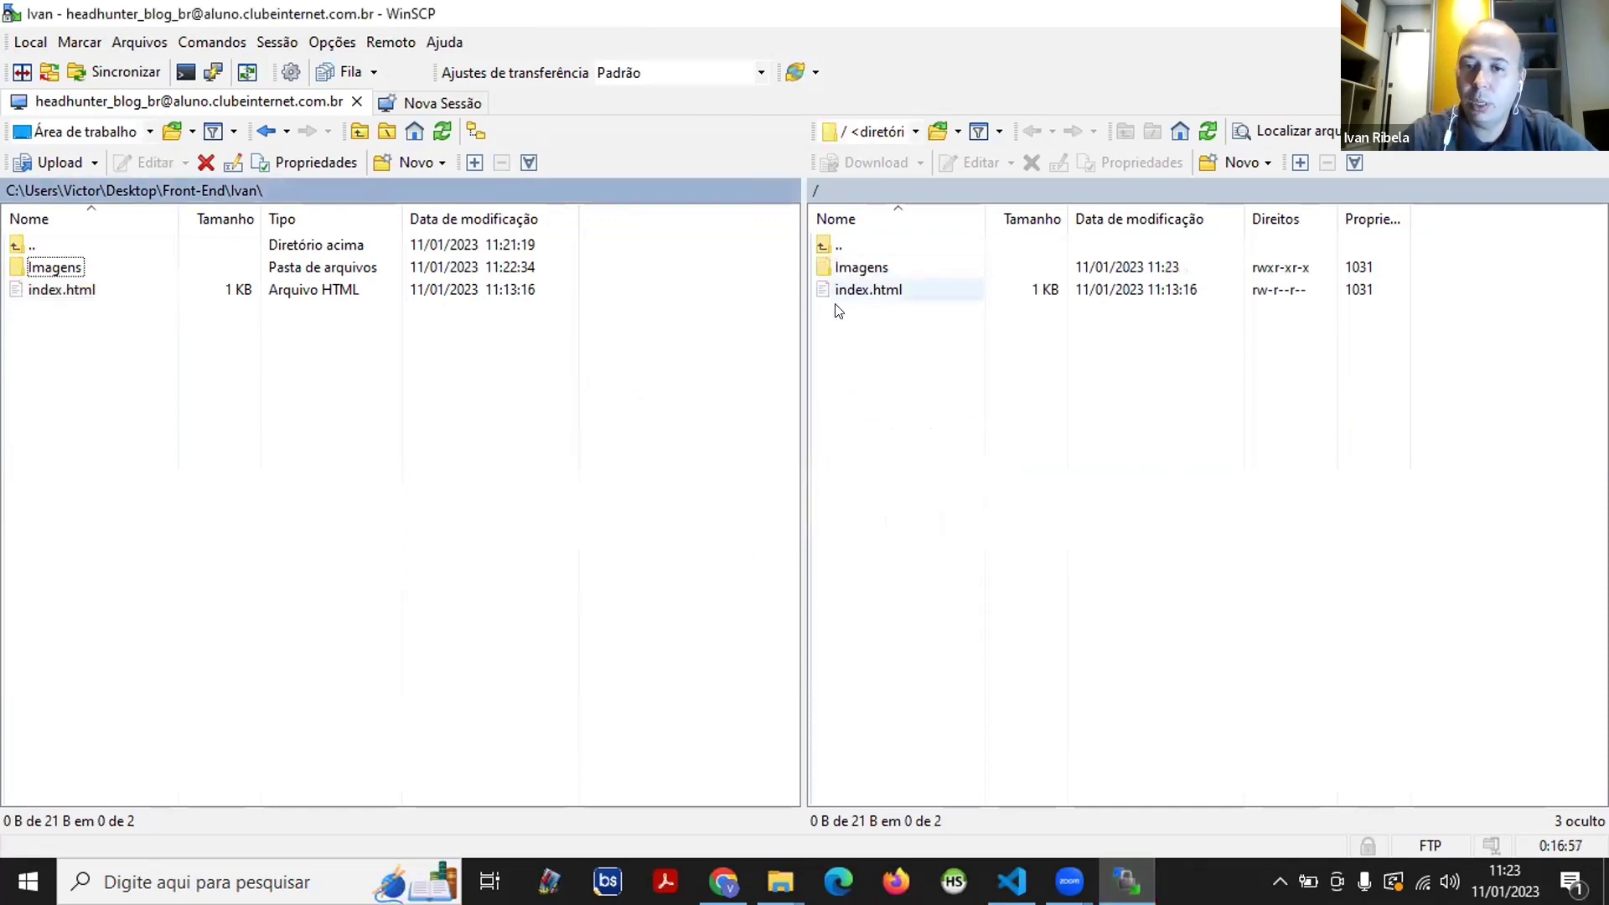
- Check foto.jpg in the server's Imagens folder, then return to Chrome's Head Hunter tab
double_click(876, 270)
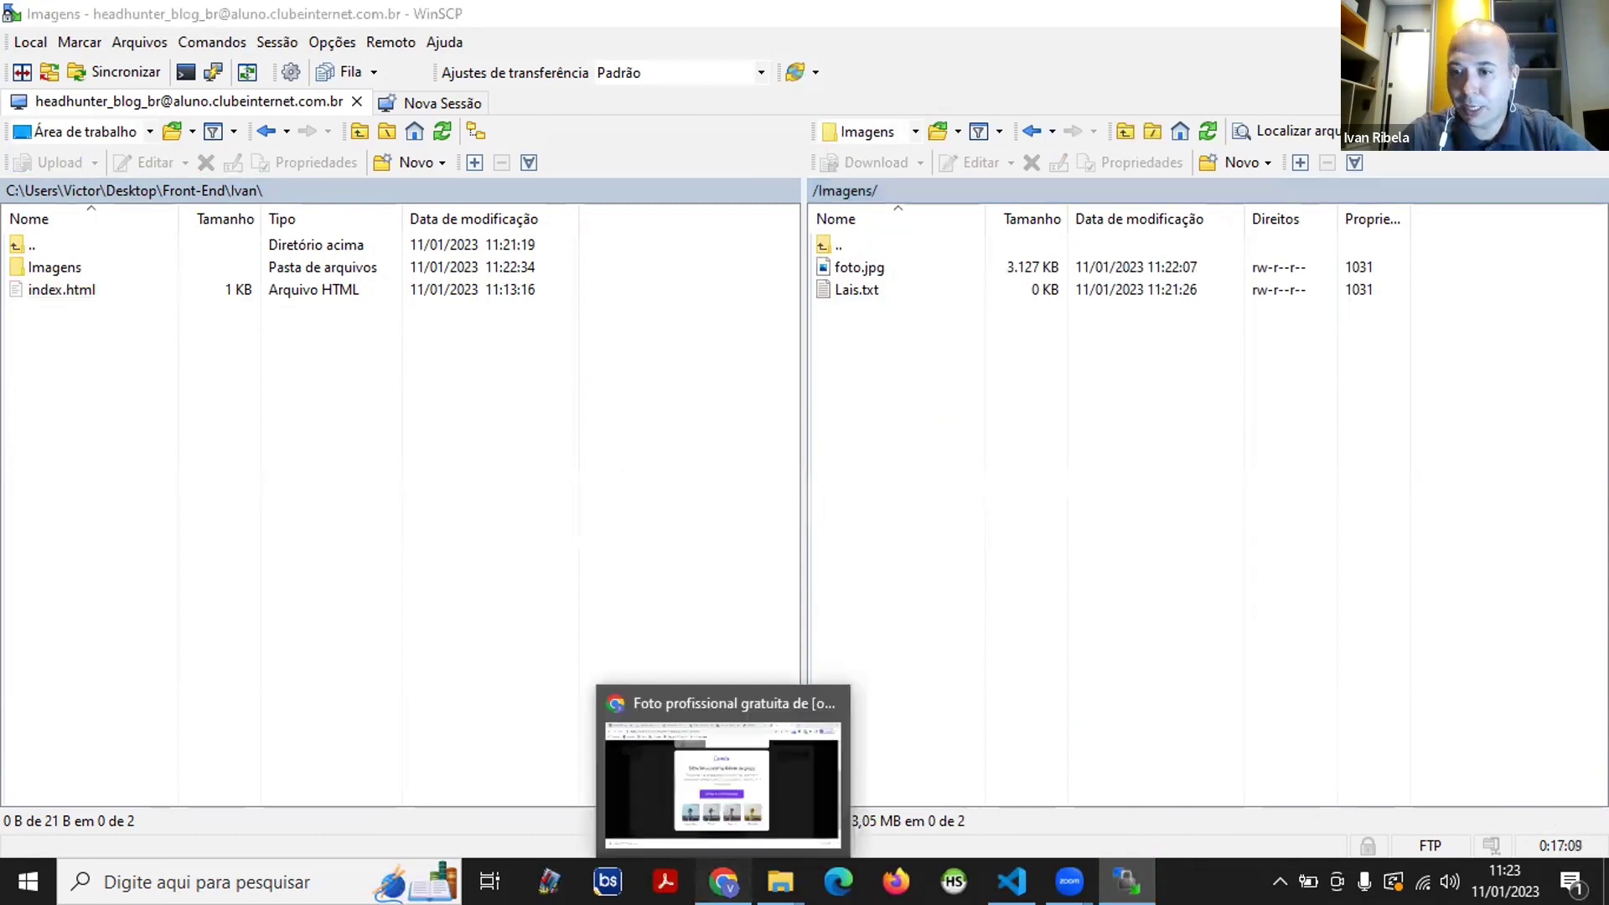
click(723, 882)
click(515, 8)
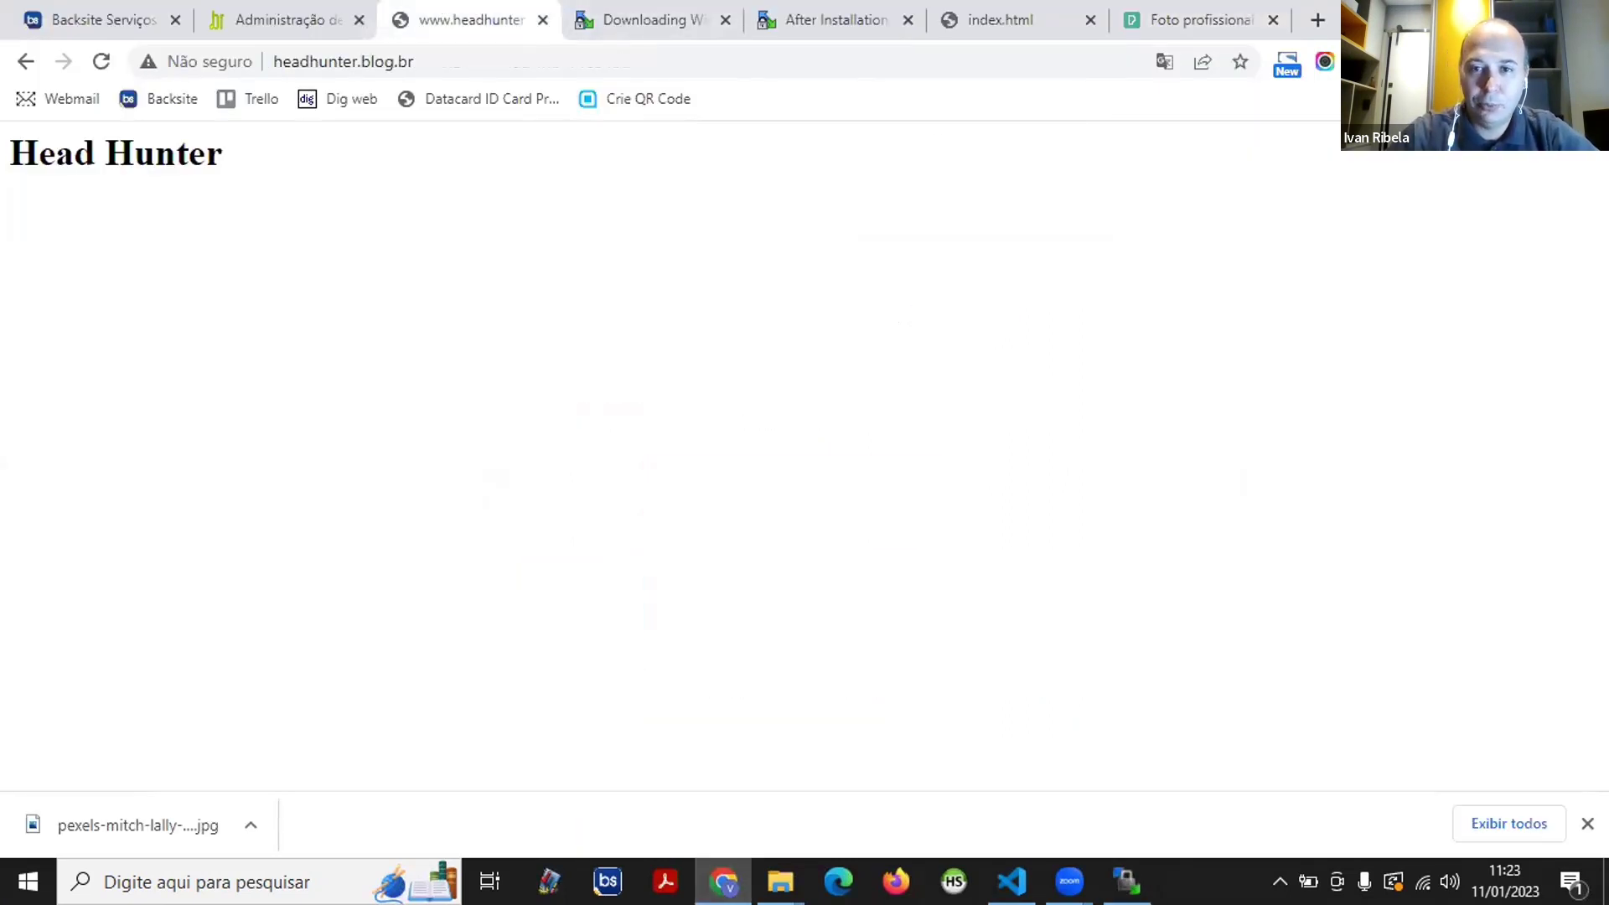
click(1527, 12)
click(639, 388)
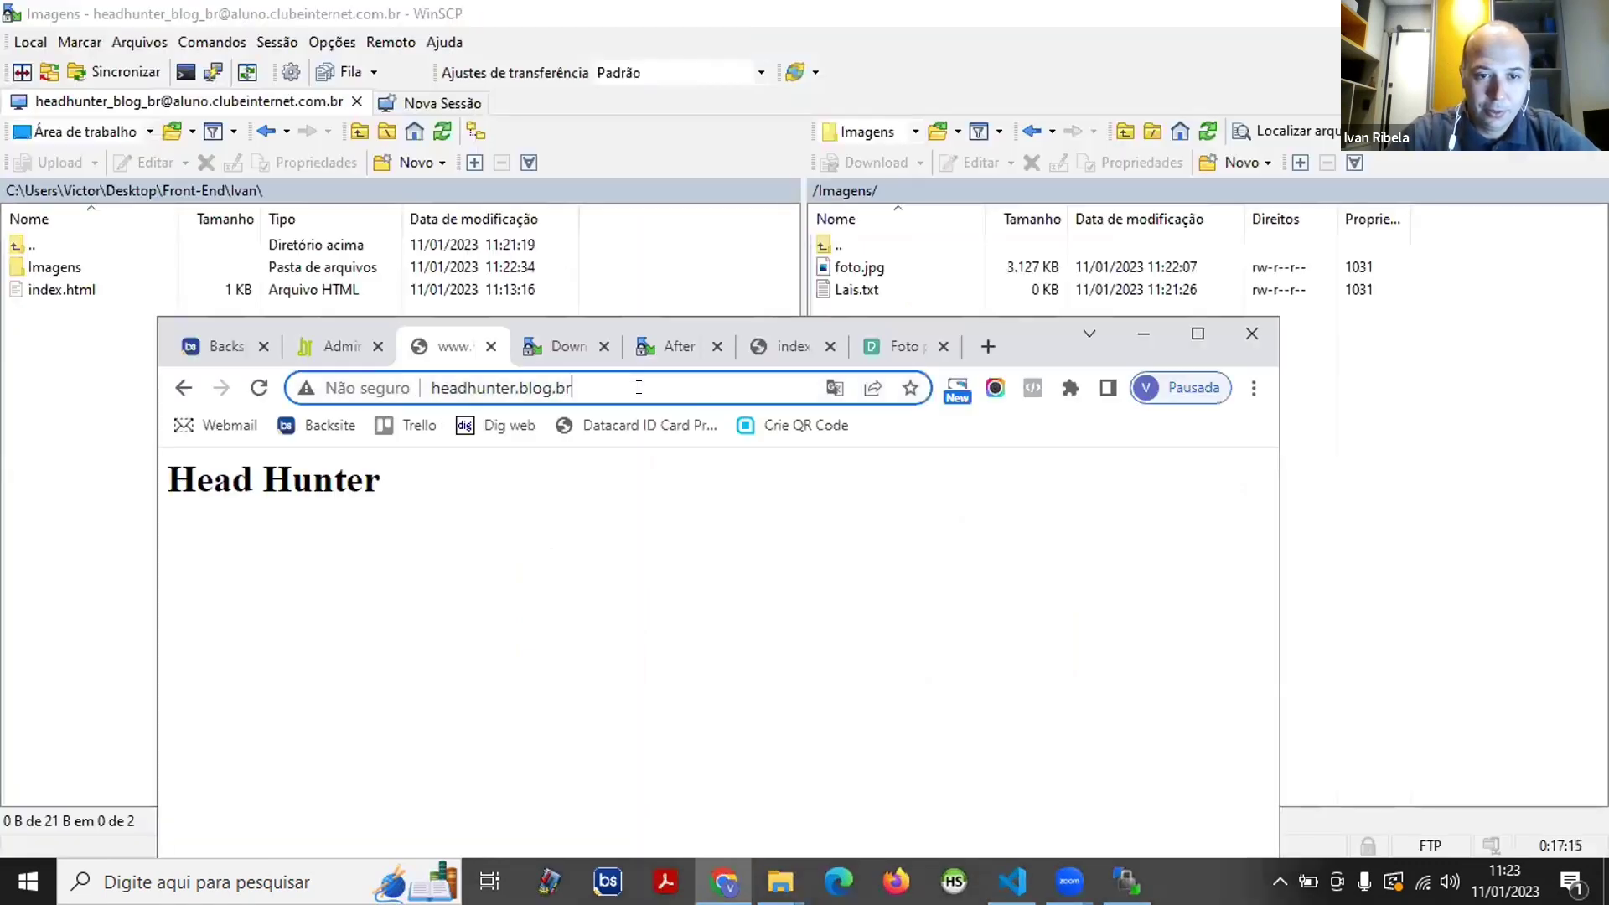
key(End)
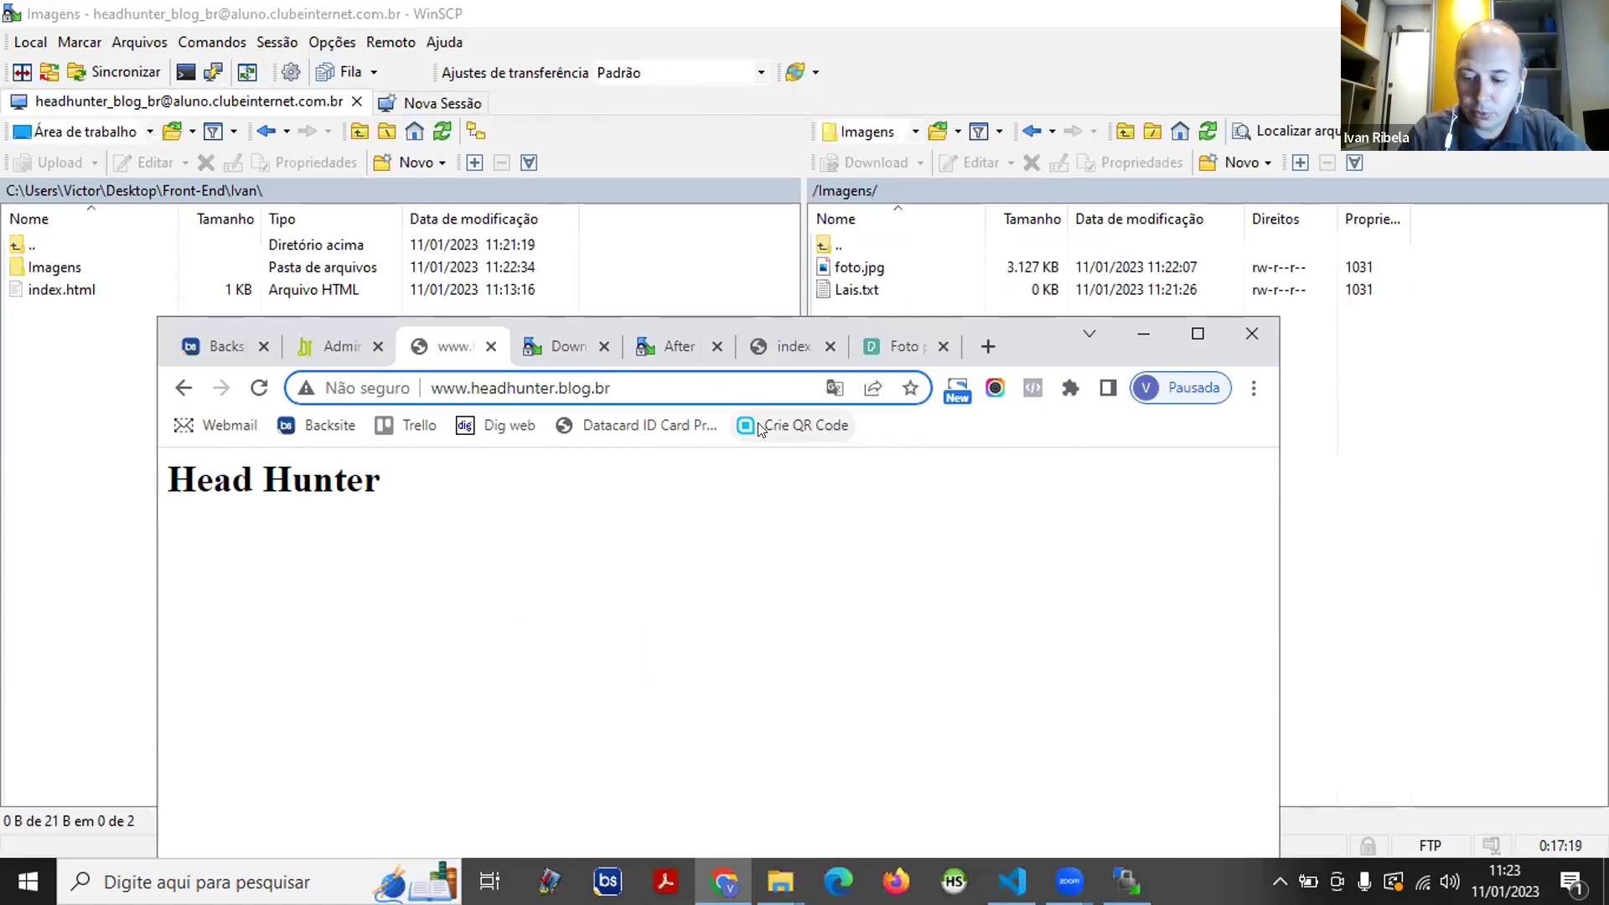
text(/)
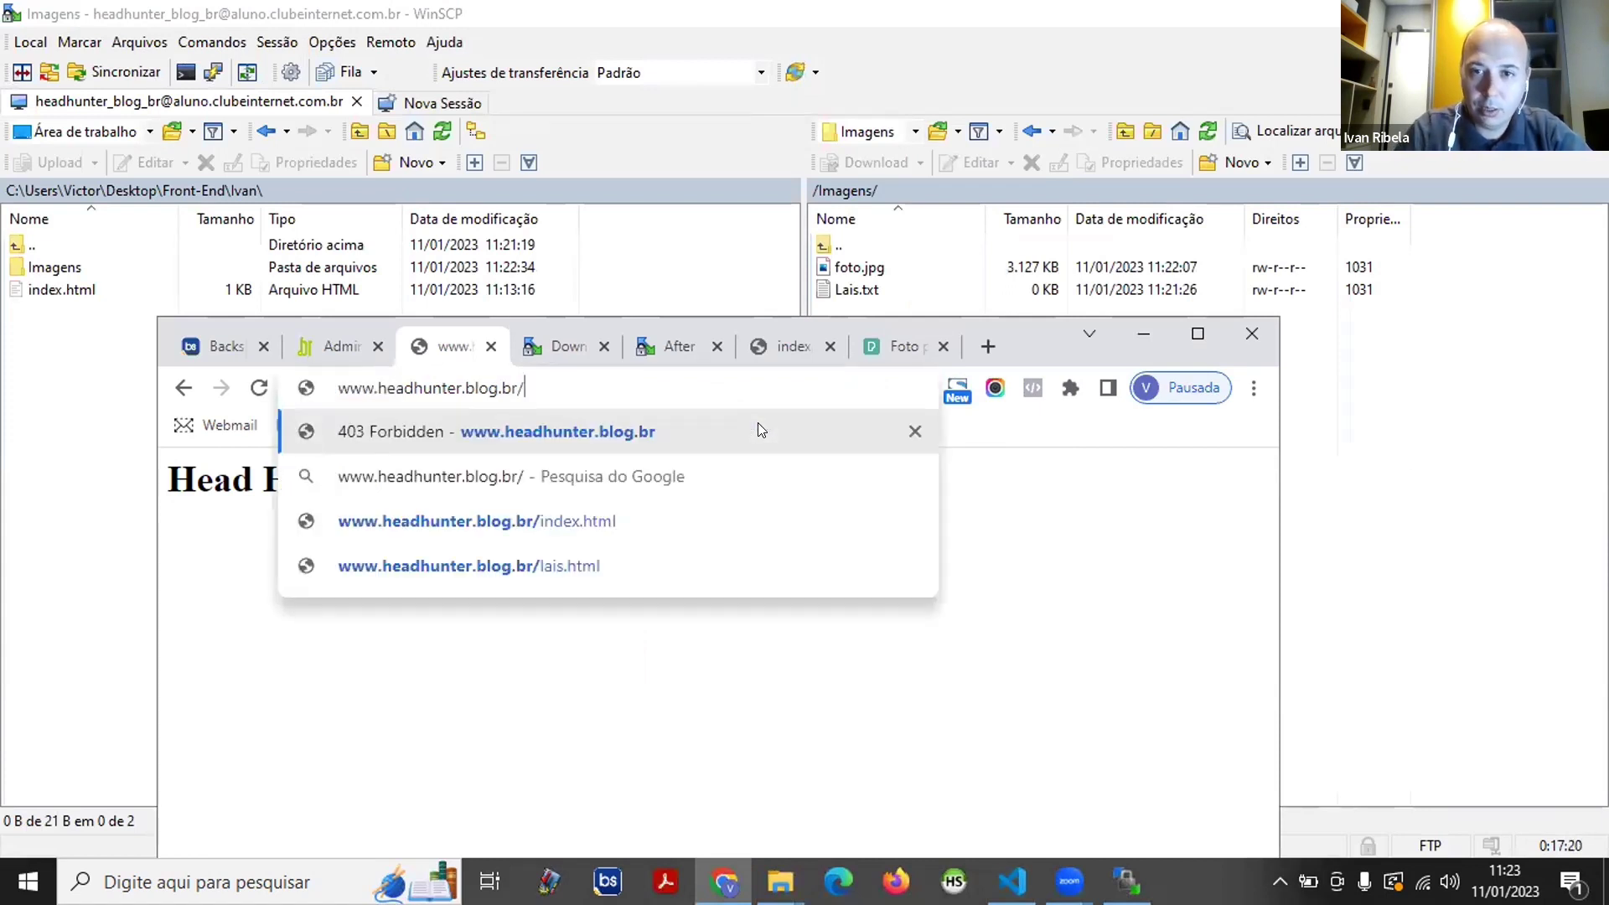
text(Imagn)
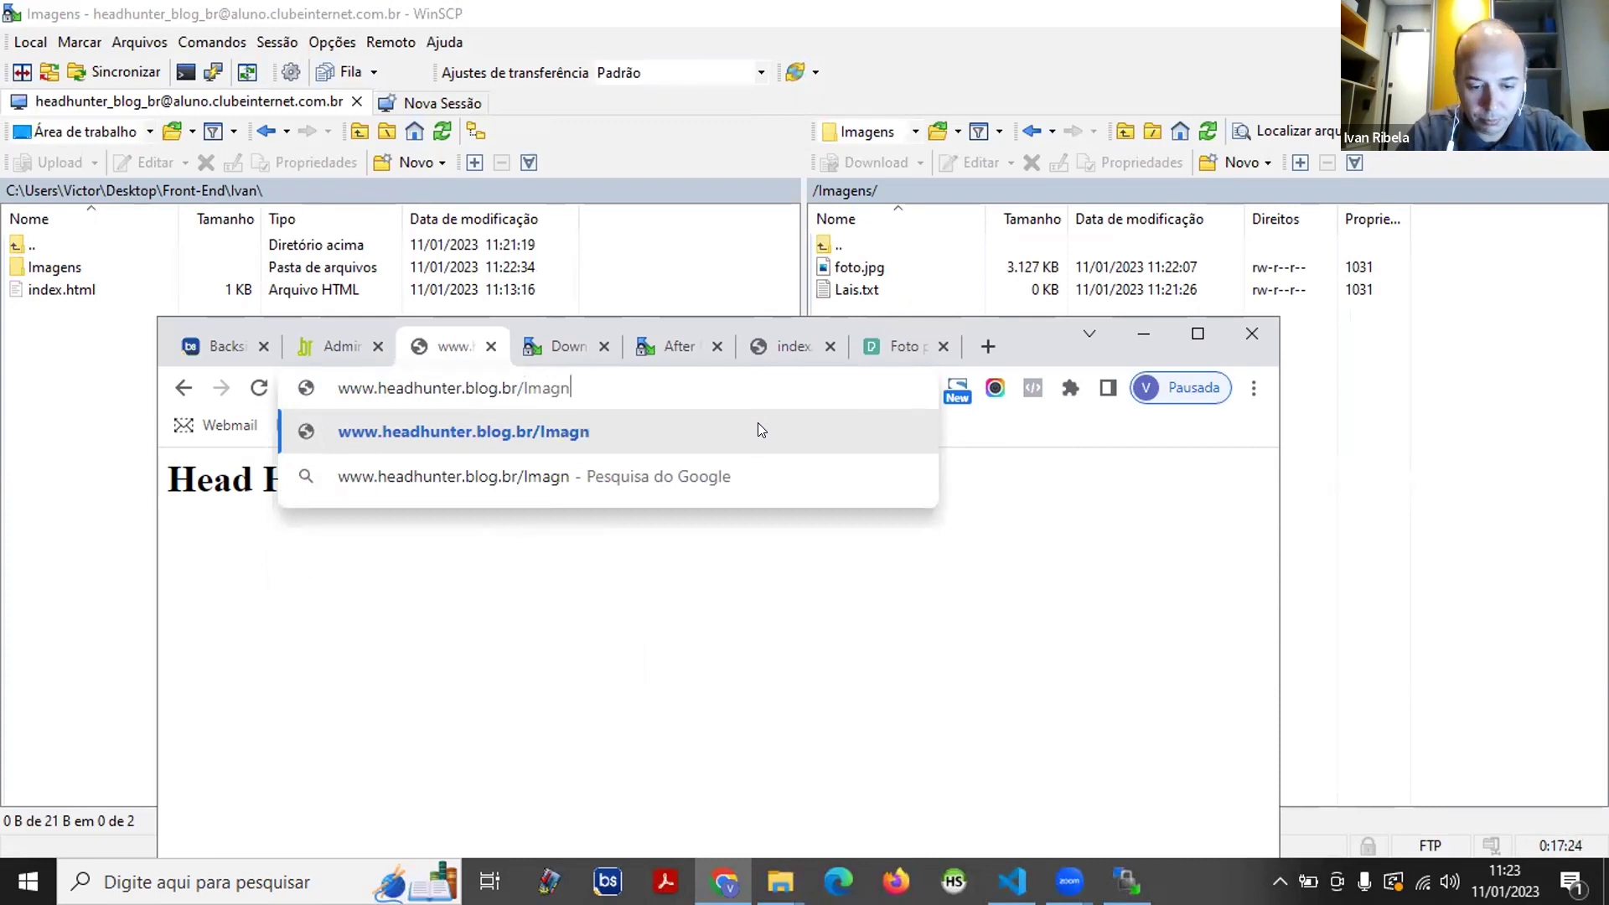
key(BackSpace)
text(ens)
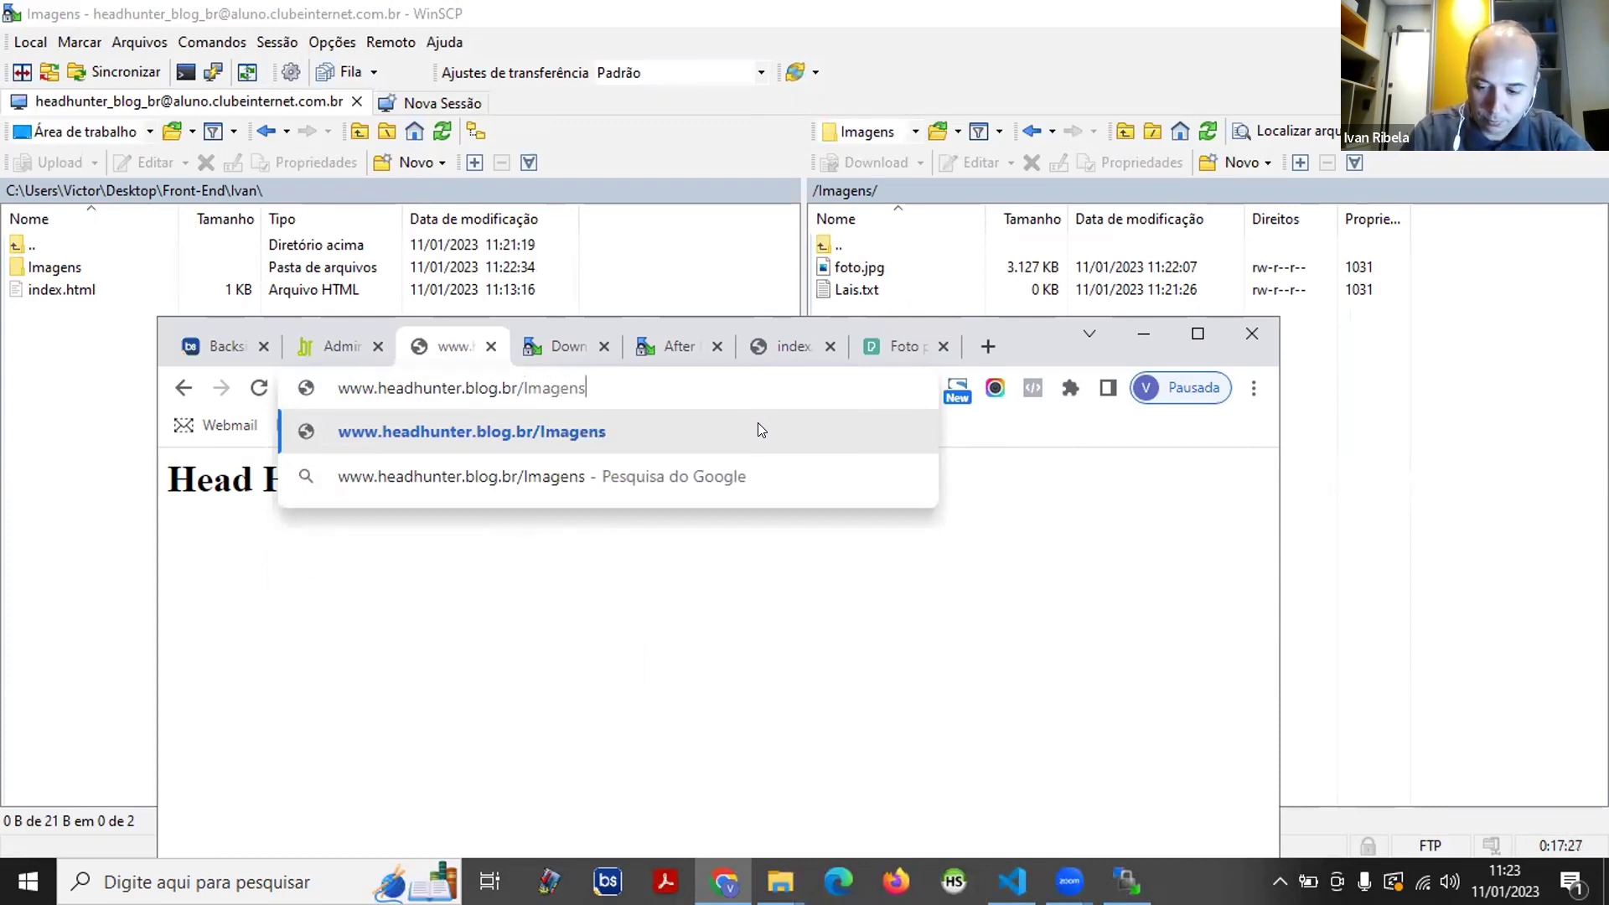
text(/foto)
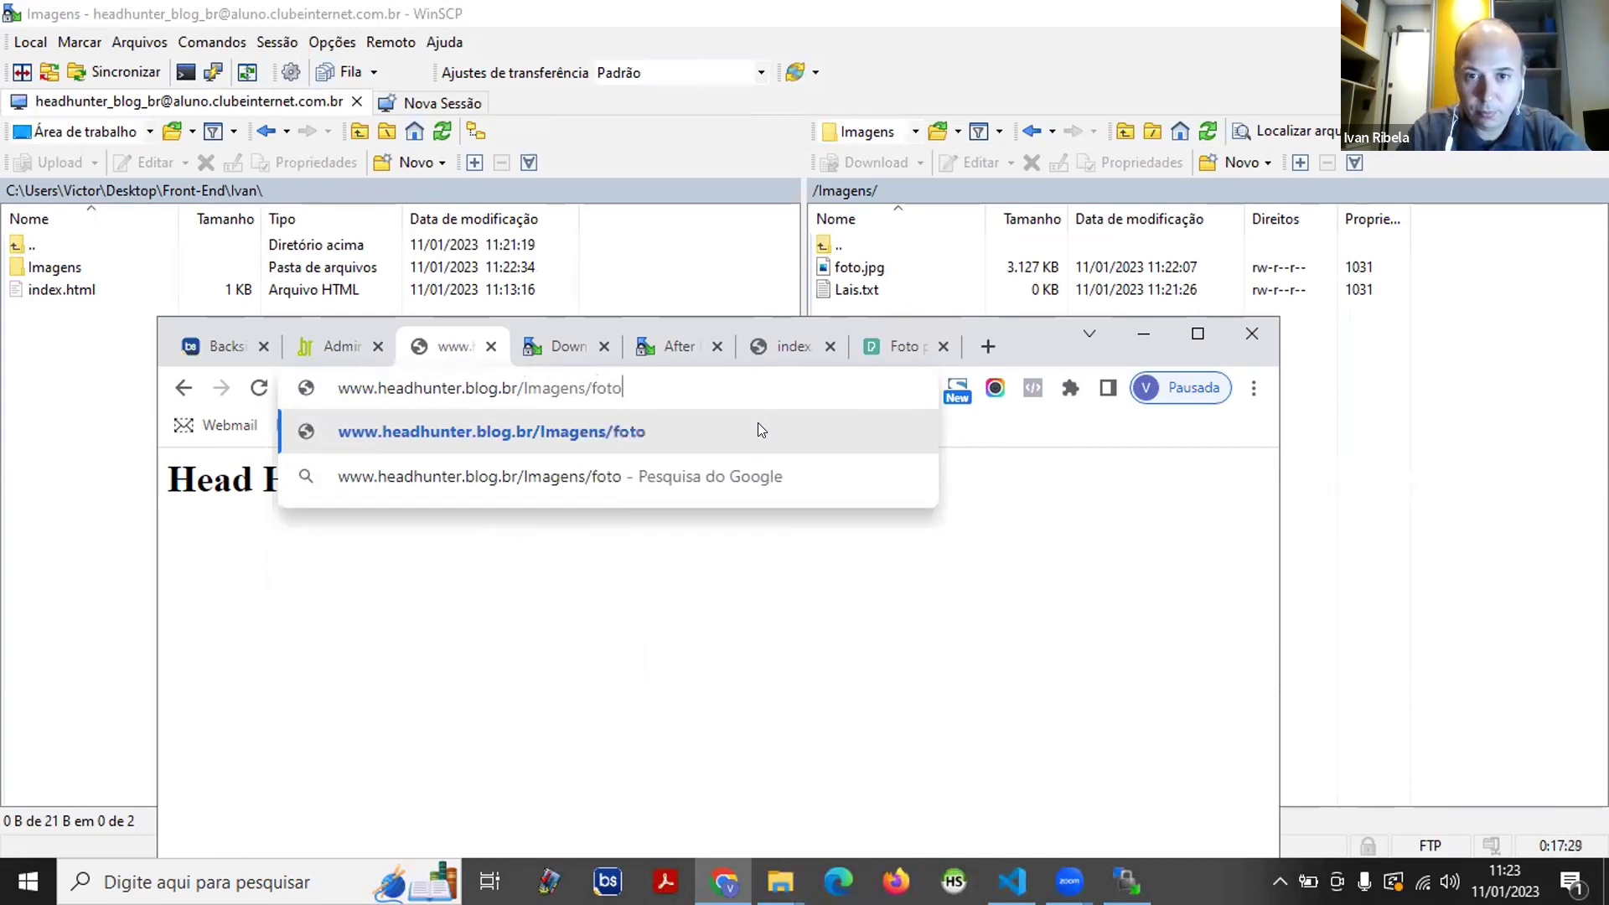
text(.jo)
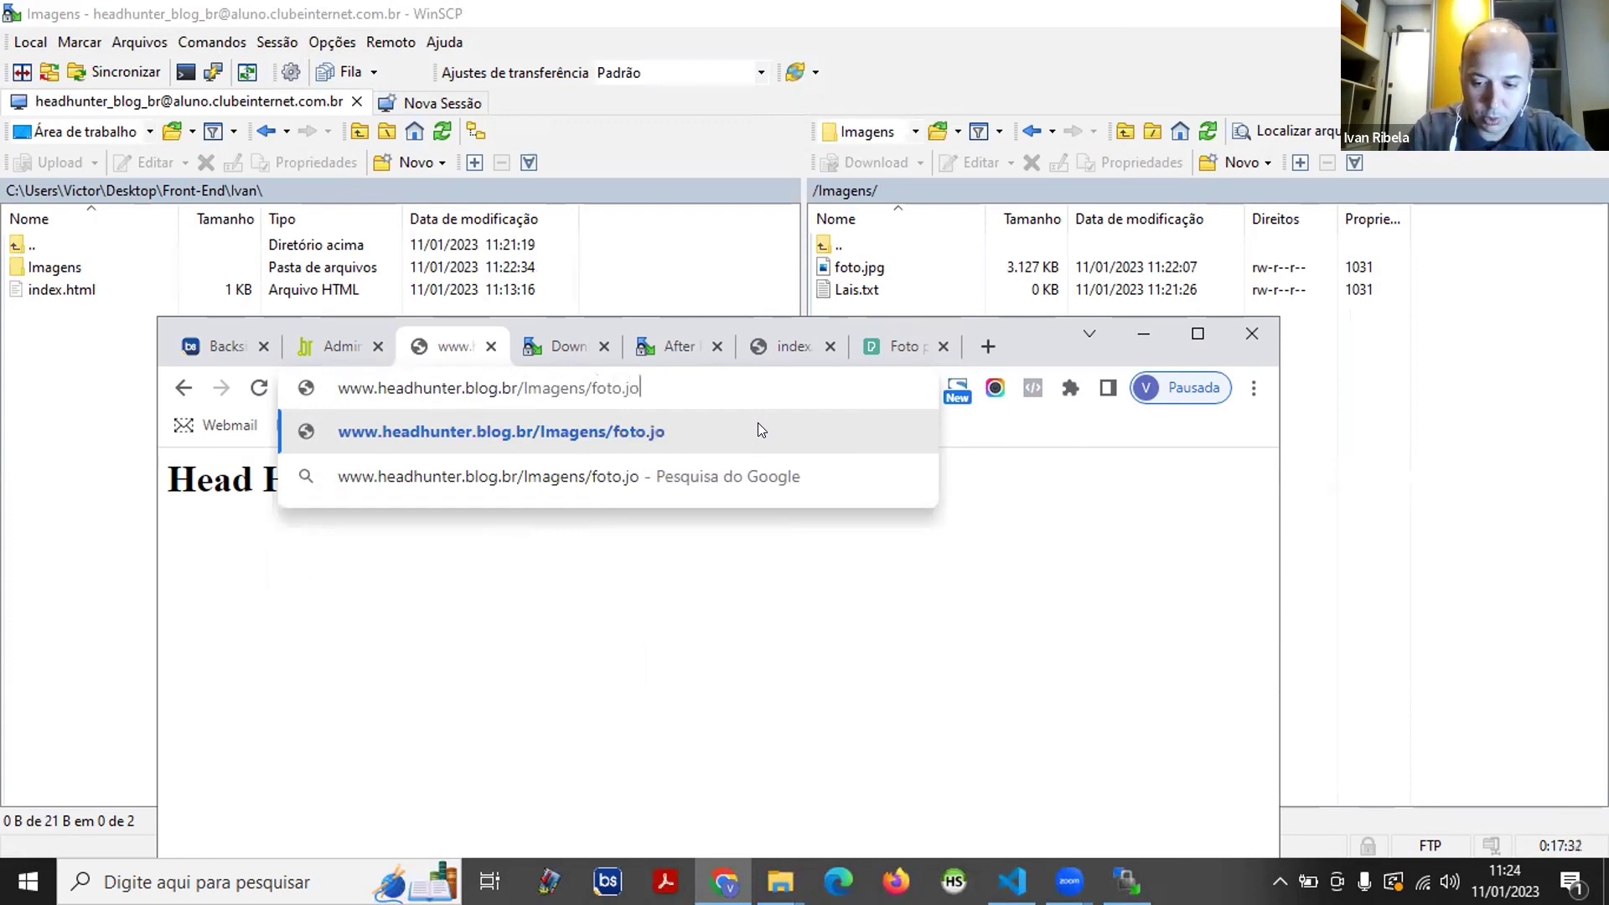
key(BackSpace)
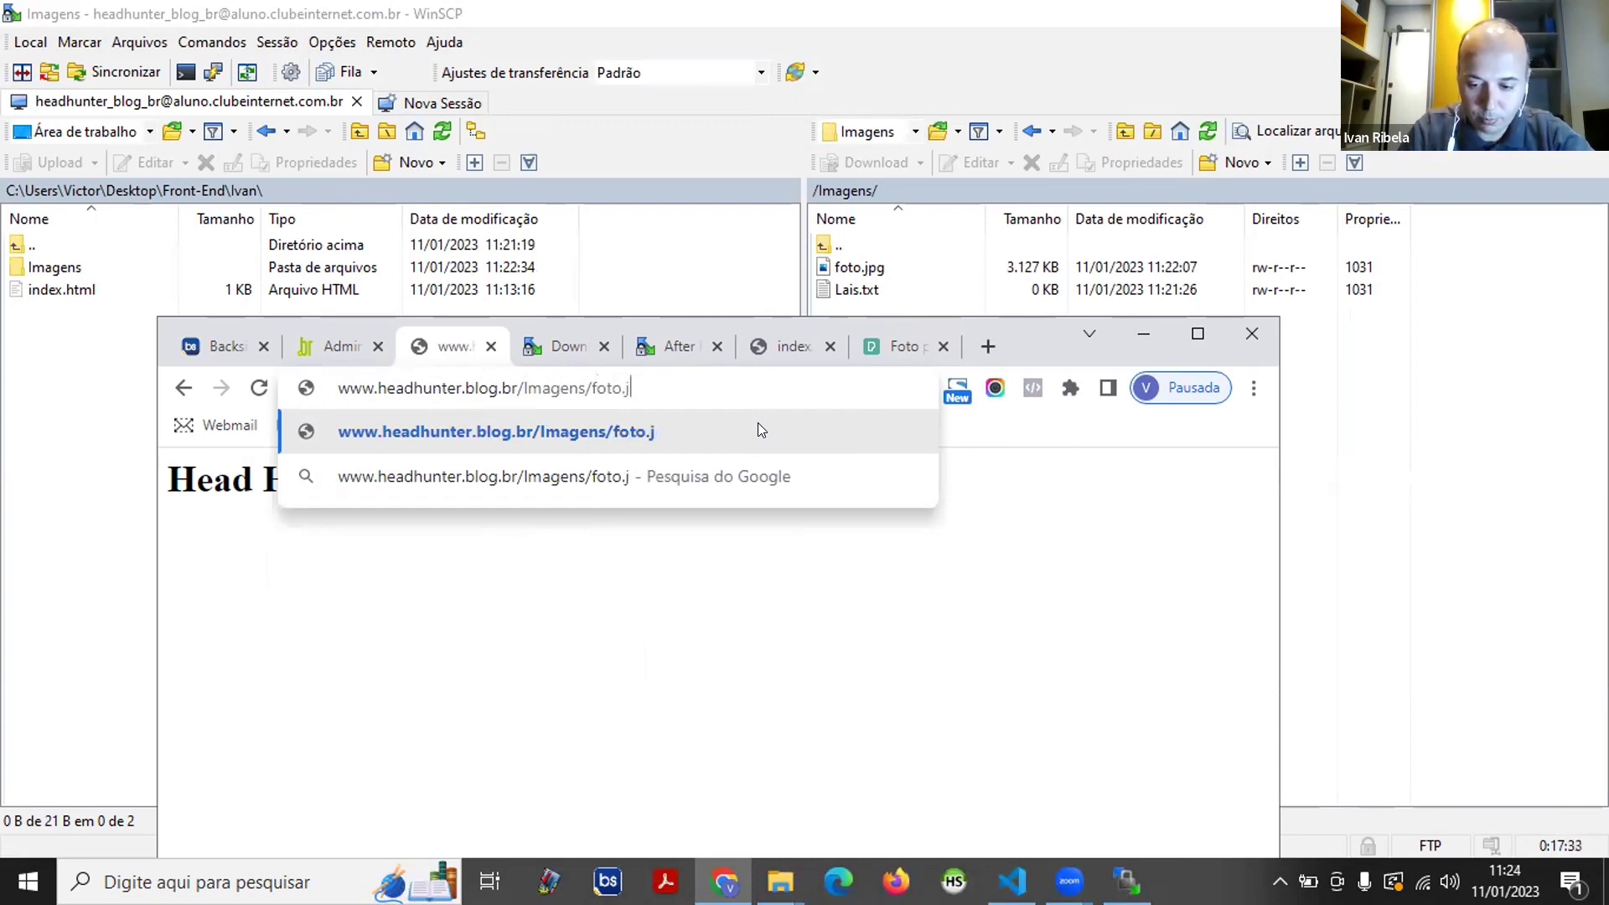
text(pg)
key(Return)
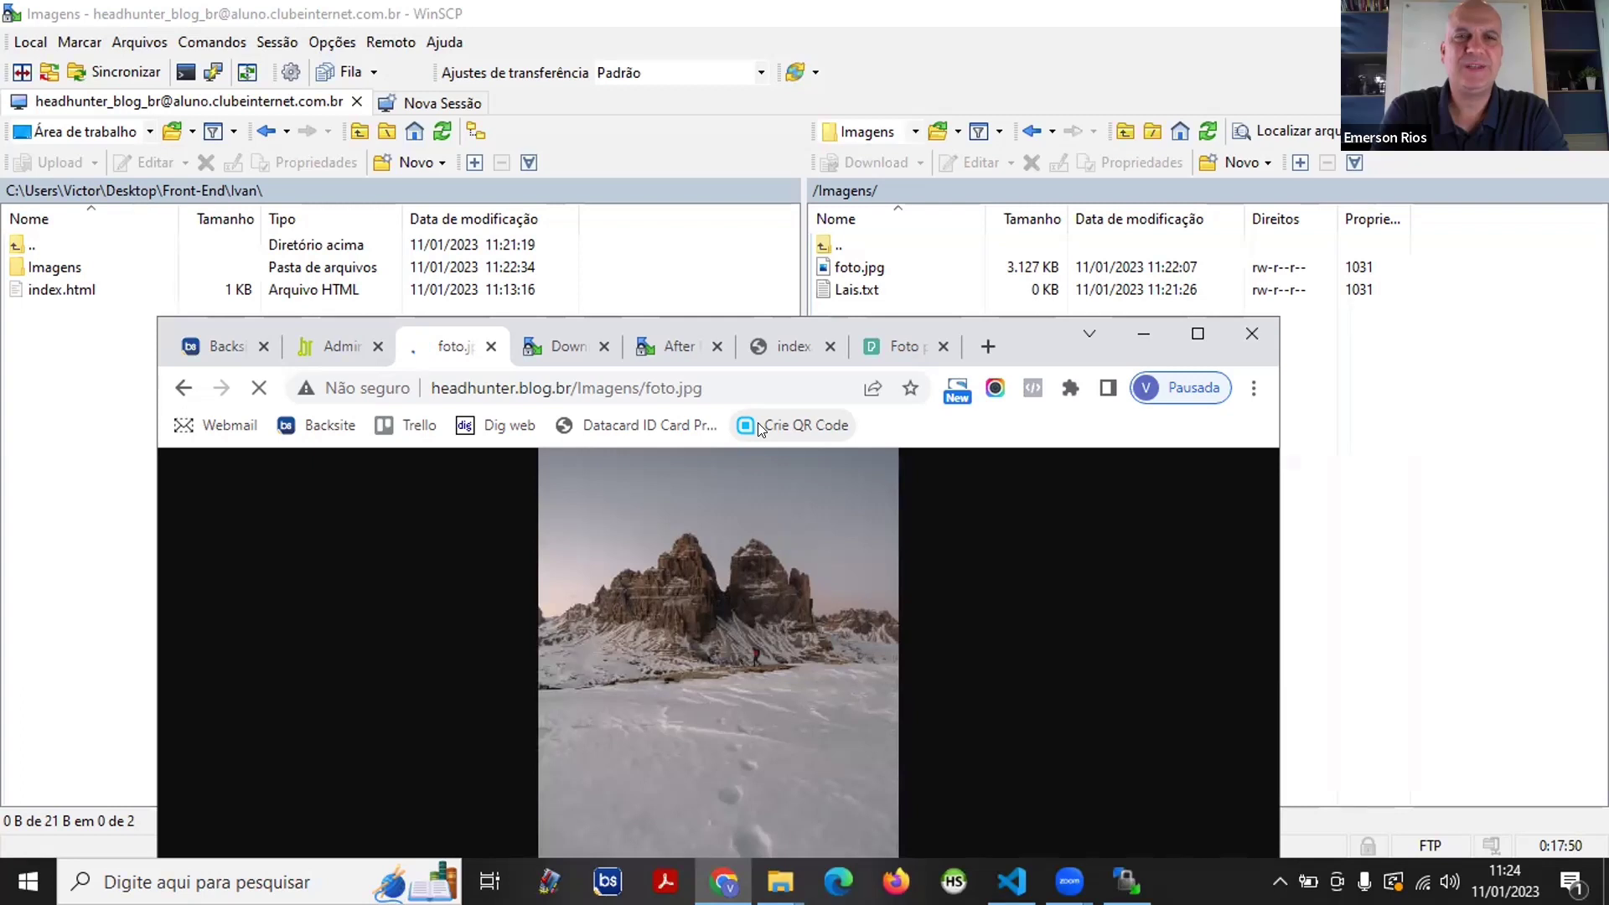
- Maximize the Chrome window showing the uploaded mountain photo
click(1197, 333)
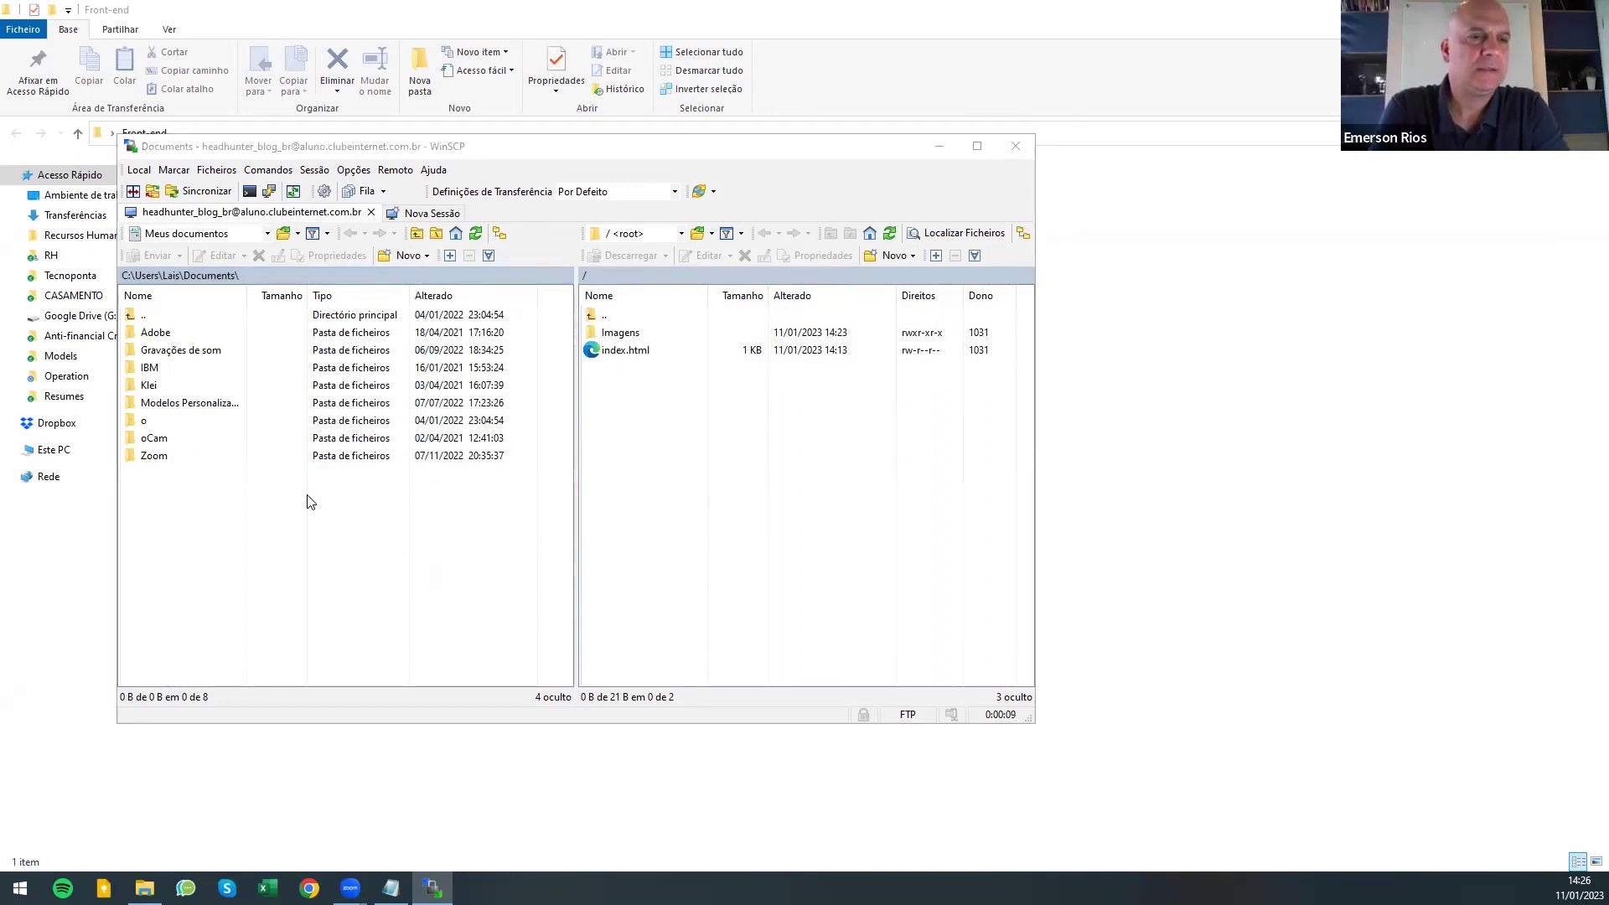
- Select the remote index.html, then bring up the local Meus documentos locations list
click(611, 352)
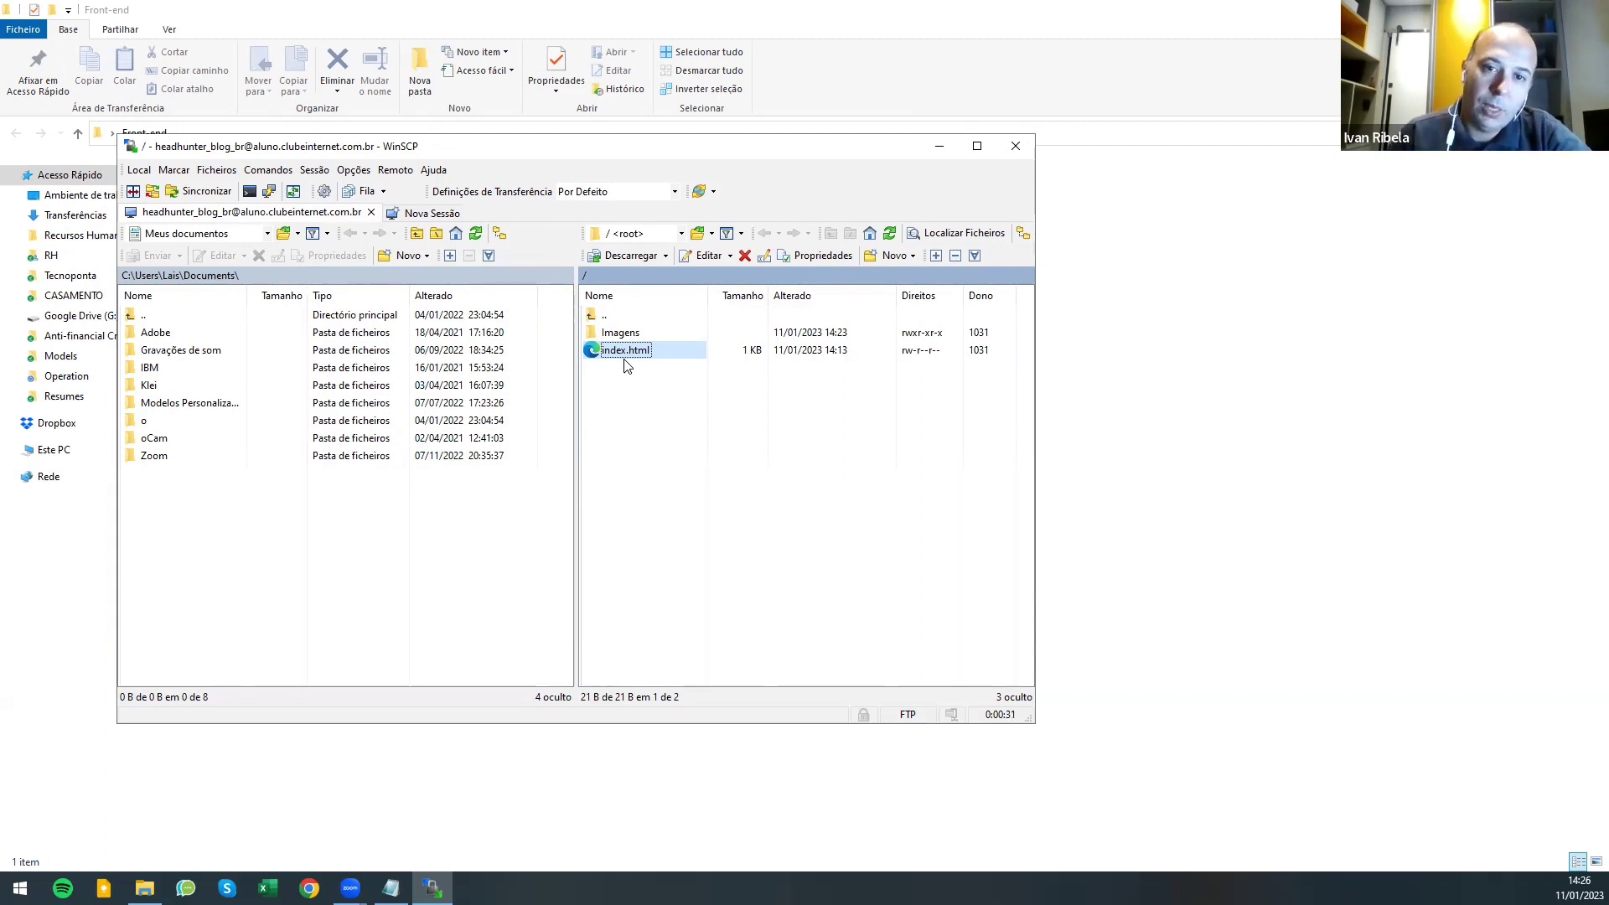
click(336, 554)
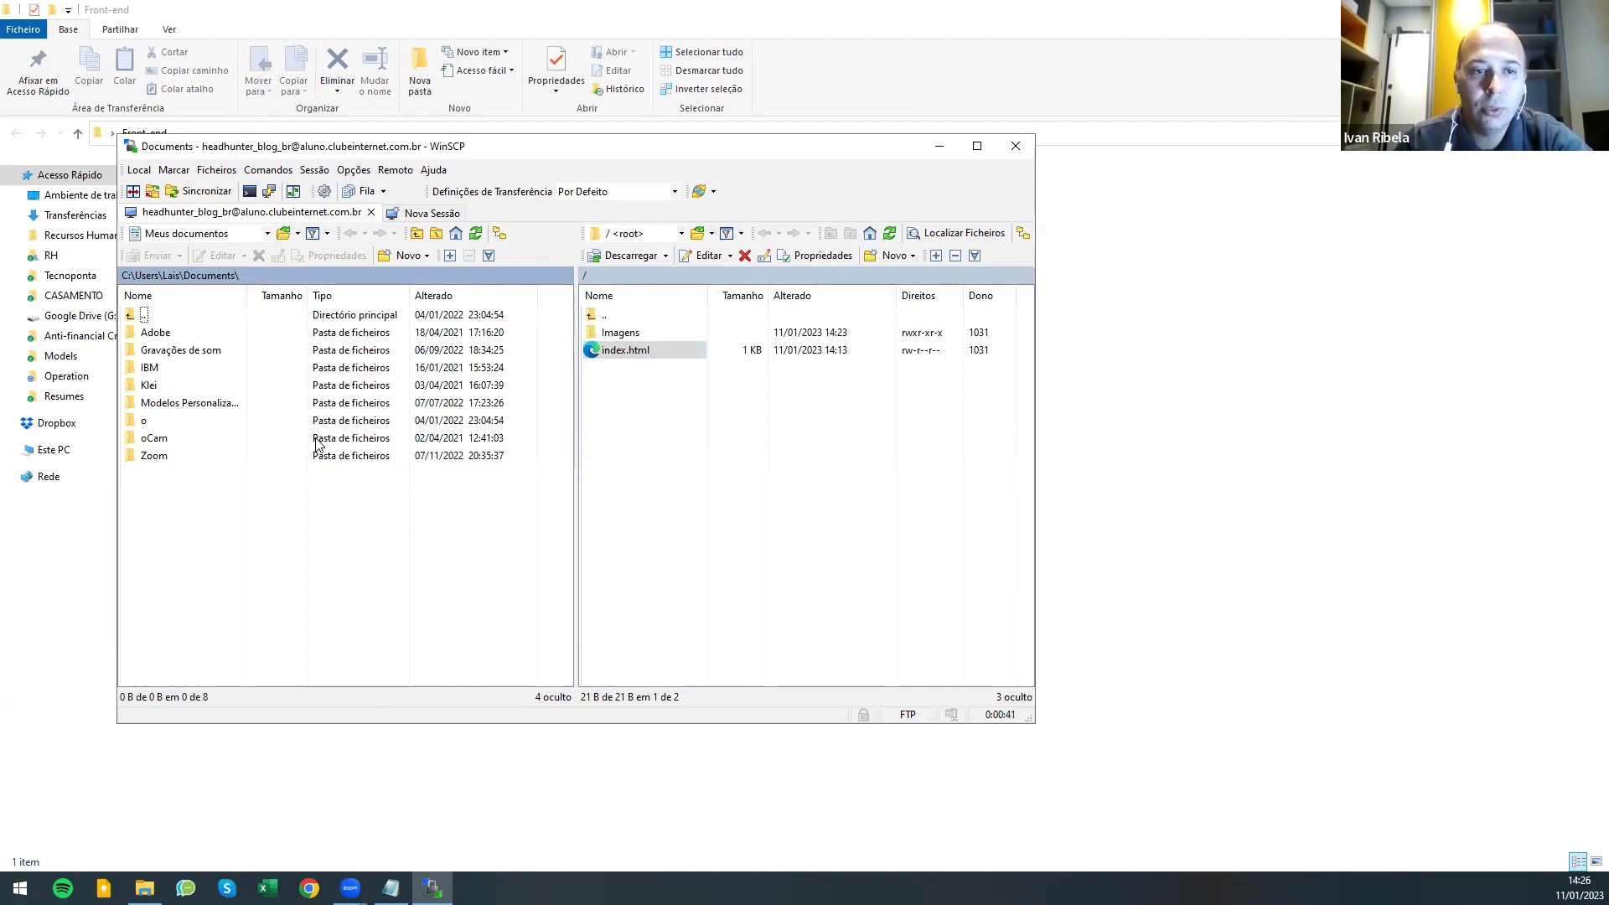
click(267, 234)
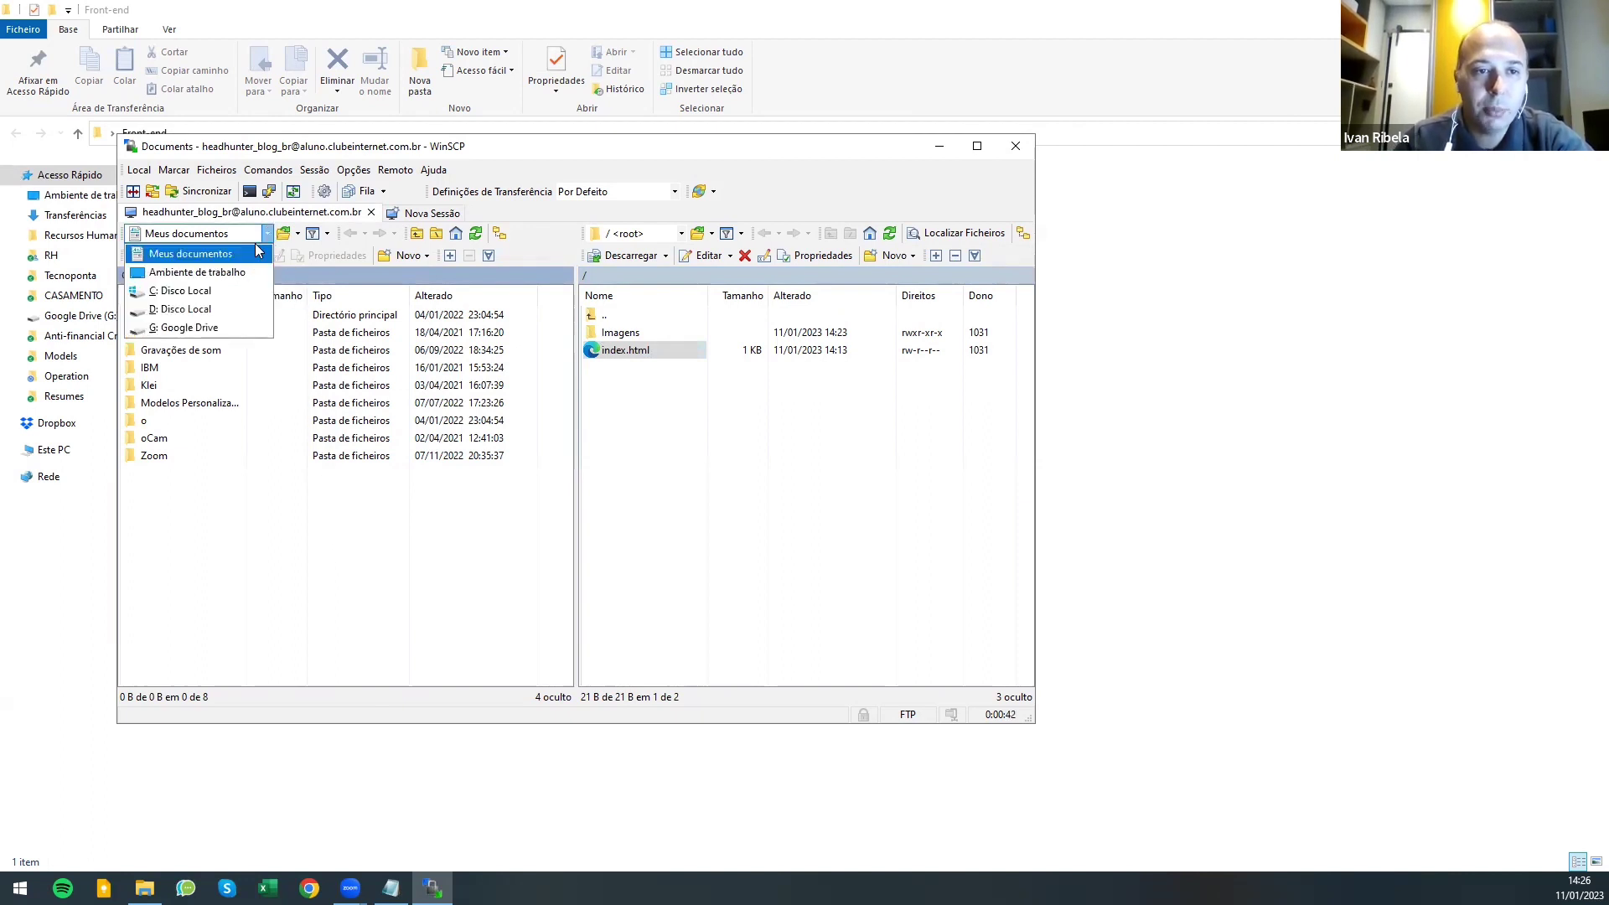
- Browse the local pane to Desktop\Front-end and into its empty subfolder
click(216, 273)
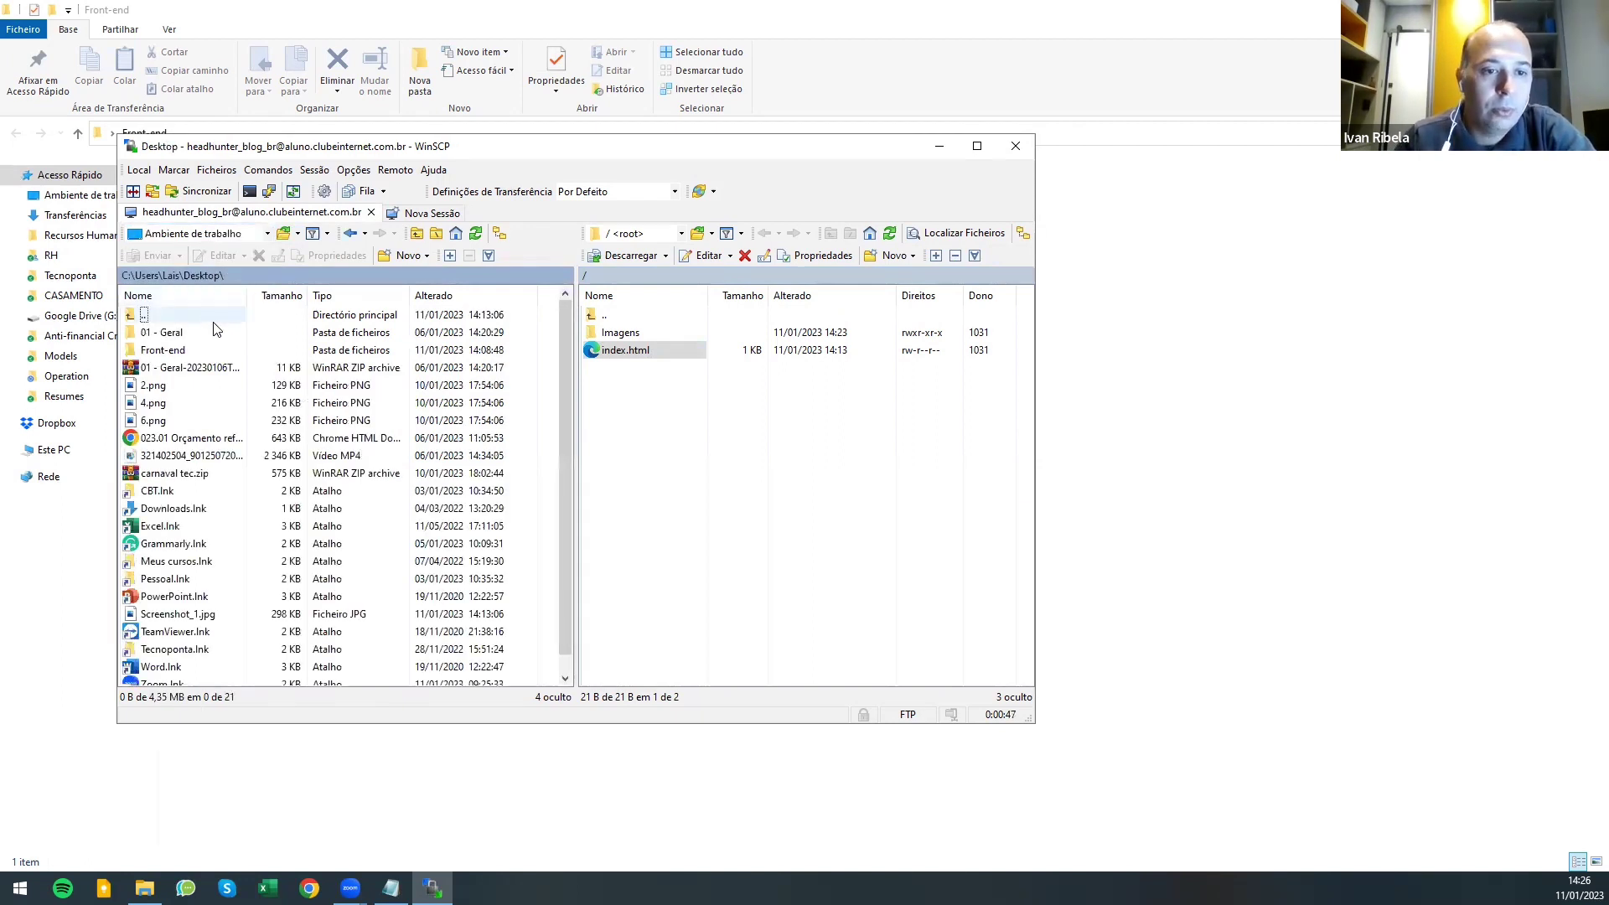
click(165, 355)
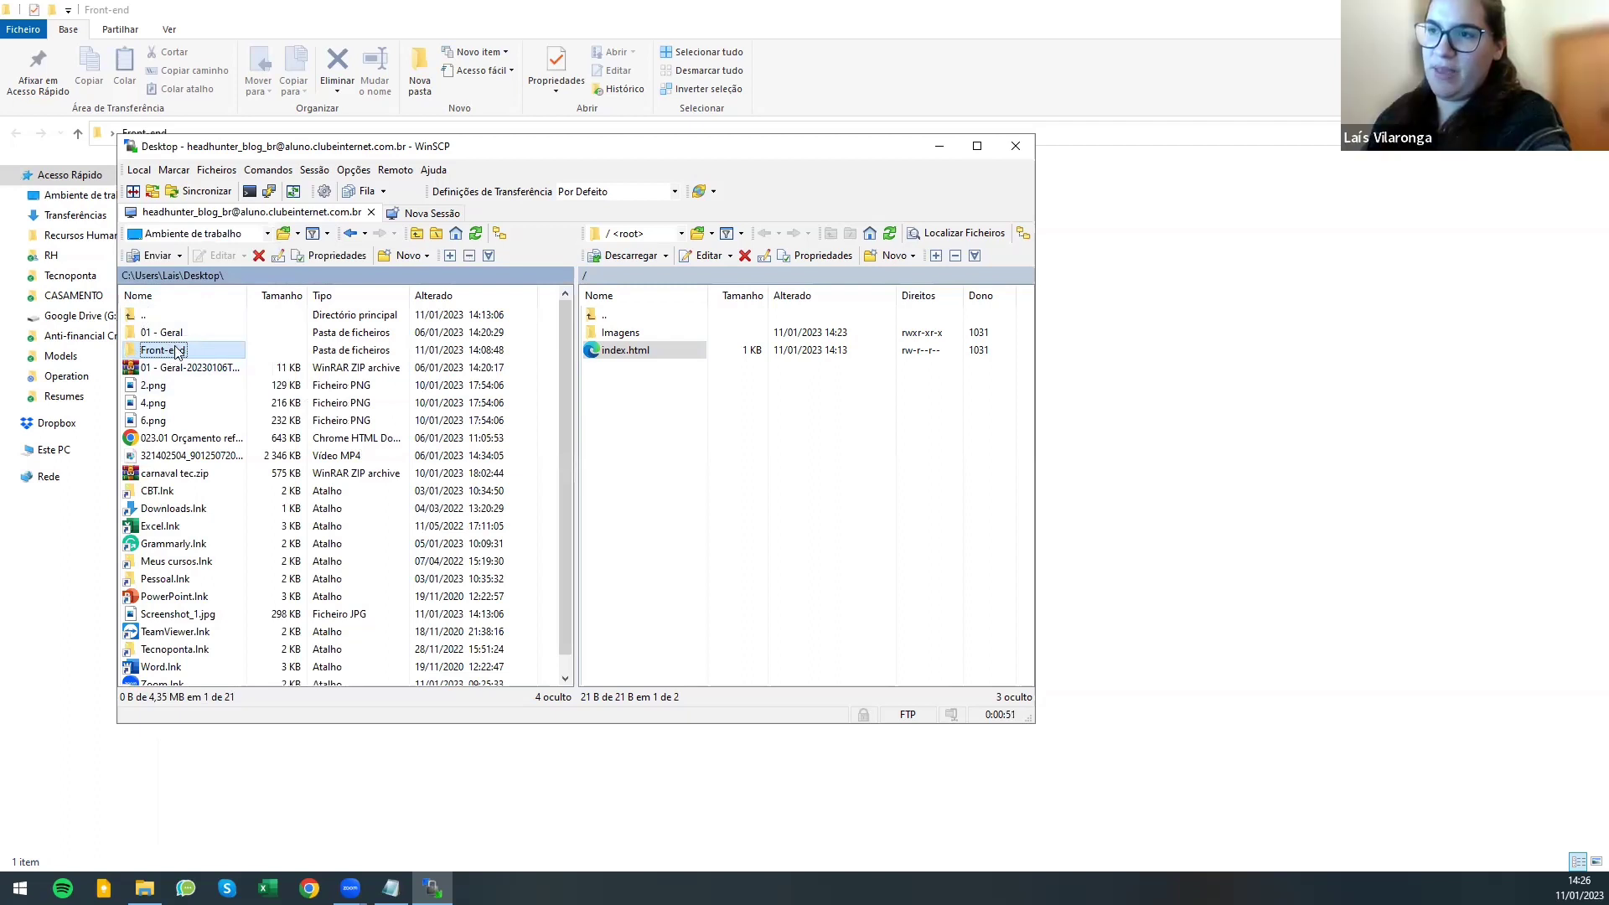
double_click(194, 351)
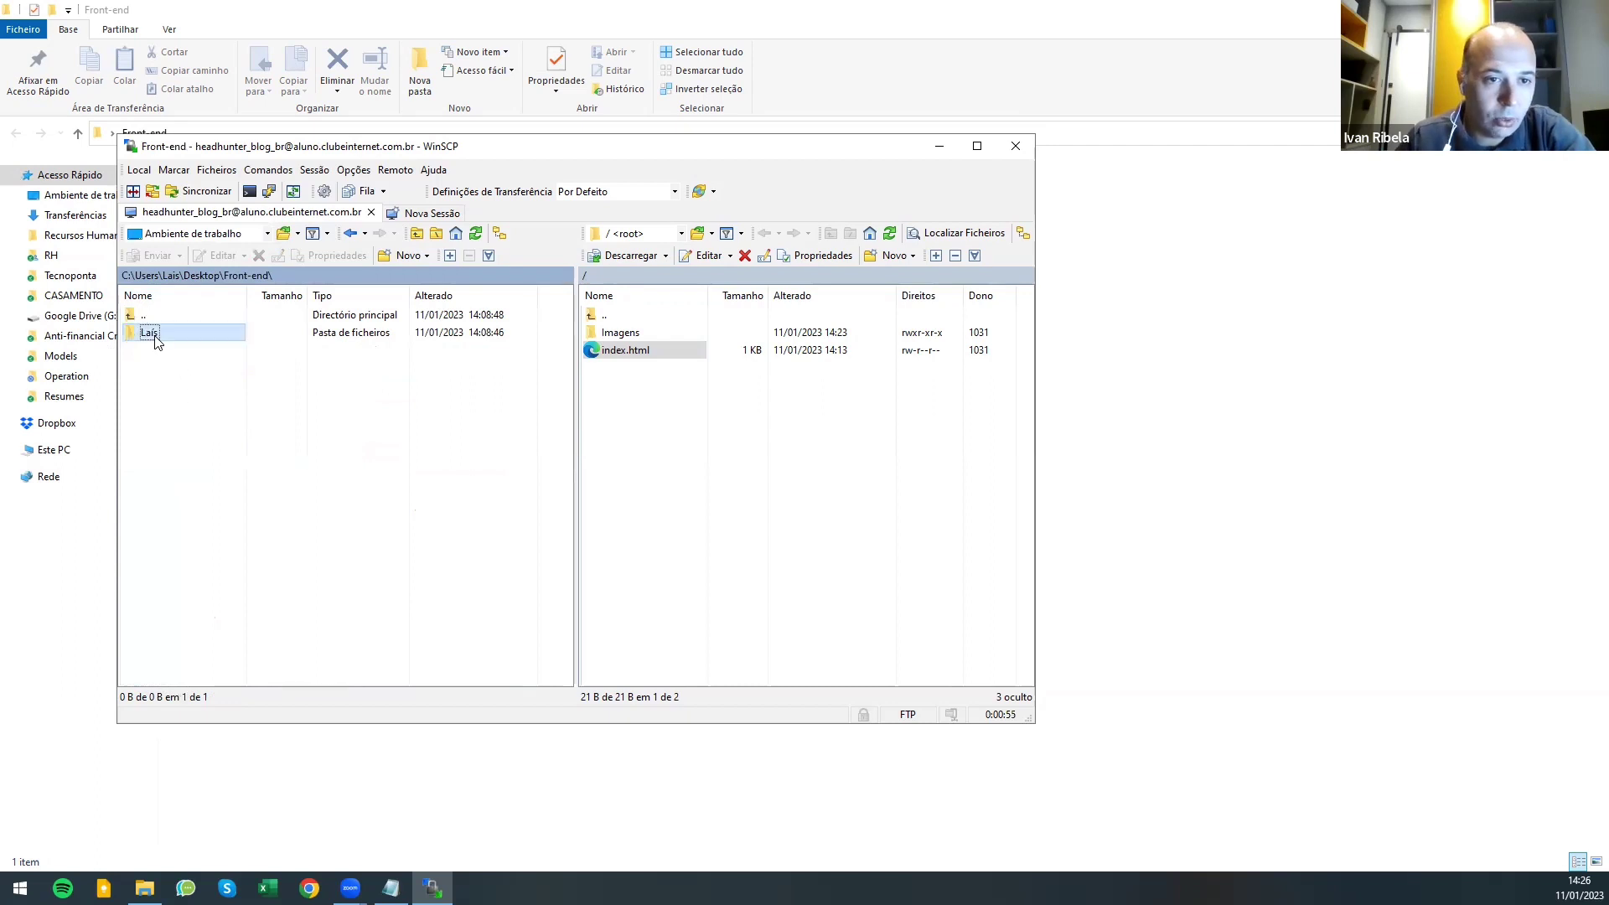
click(188, 342)
double_click(188, 335)
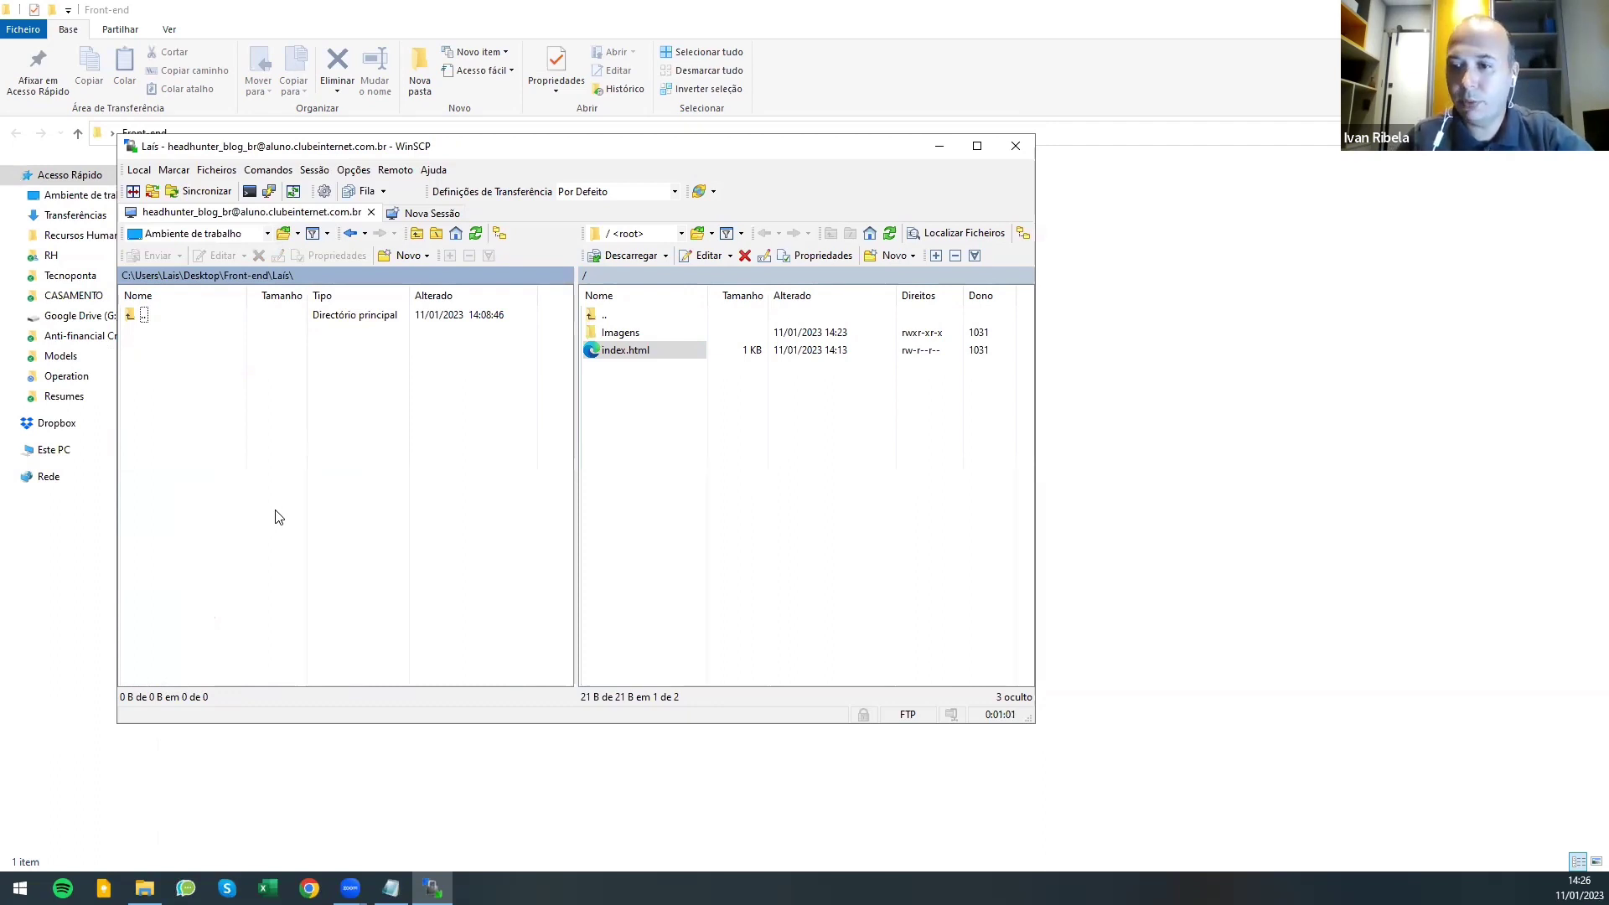
click(610, 352)
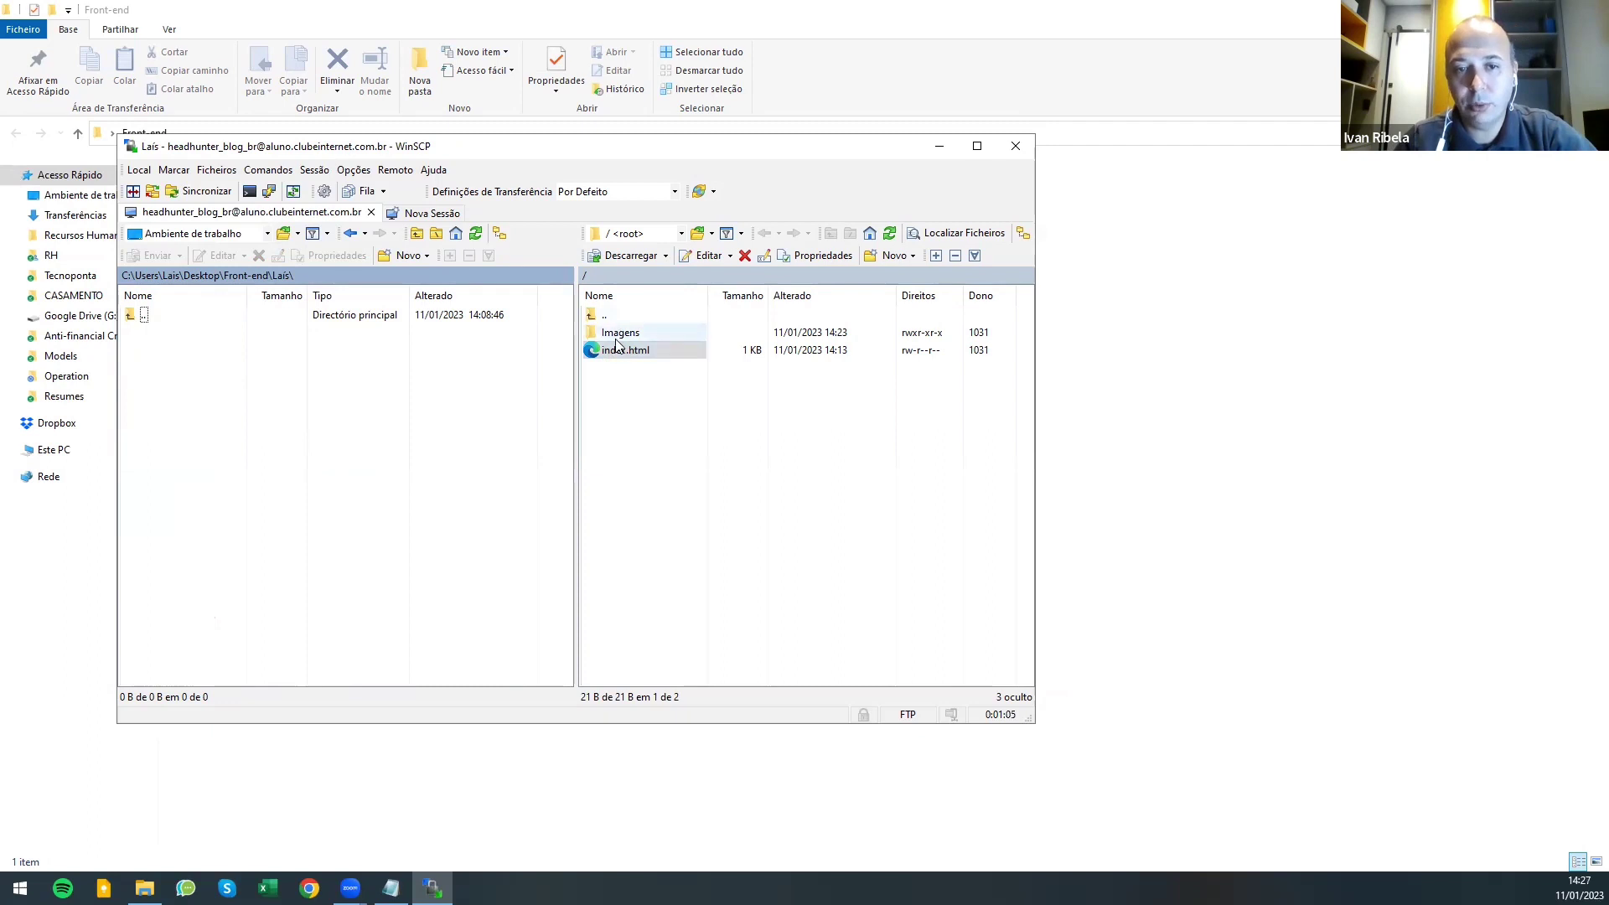
click(635, 369)
- Select Imagens and index.html on the server and confirm the download with OK
drag(634, 369, 403, 368)
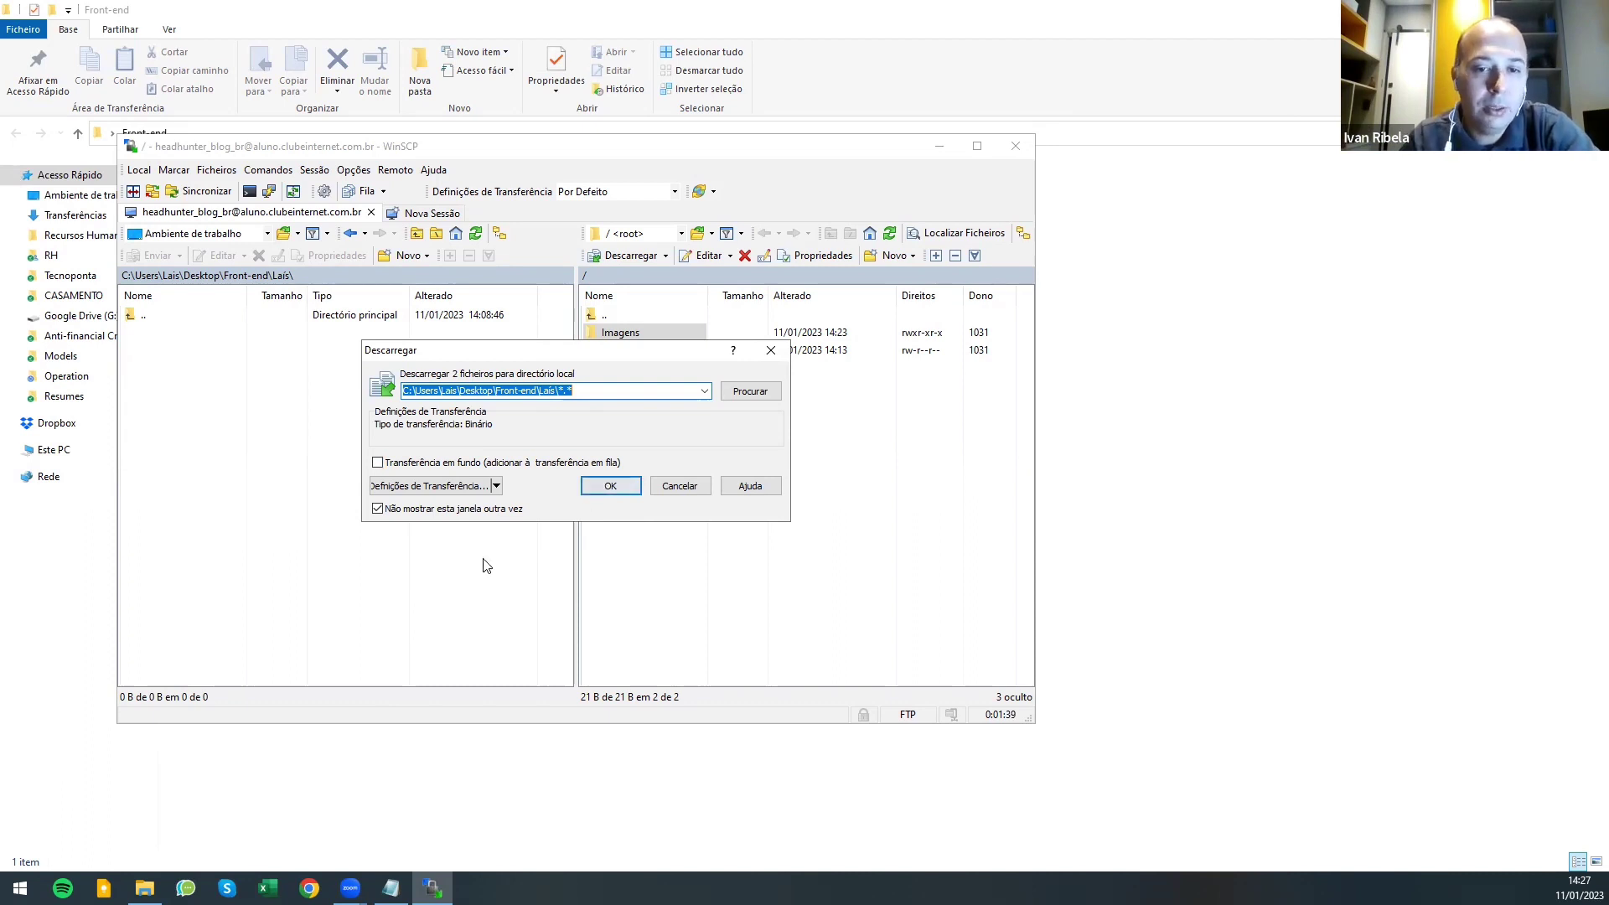
click(612, 492)
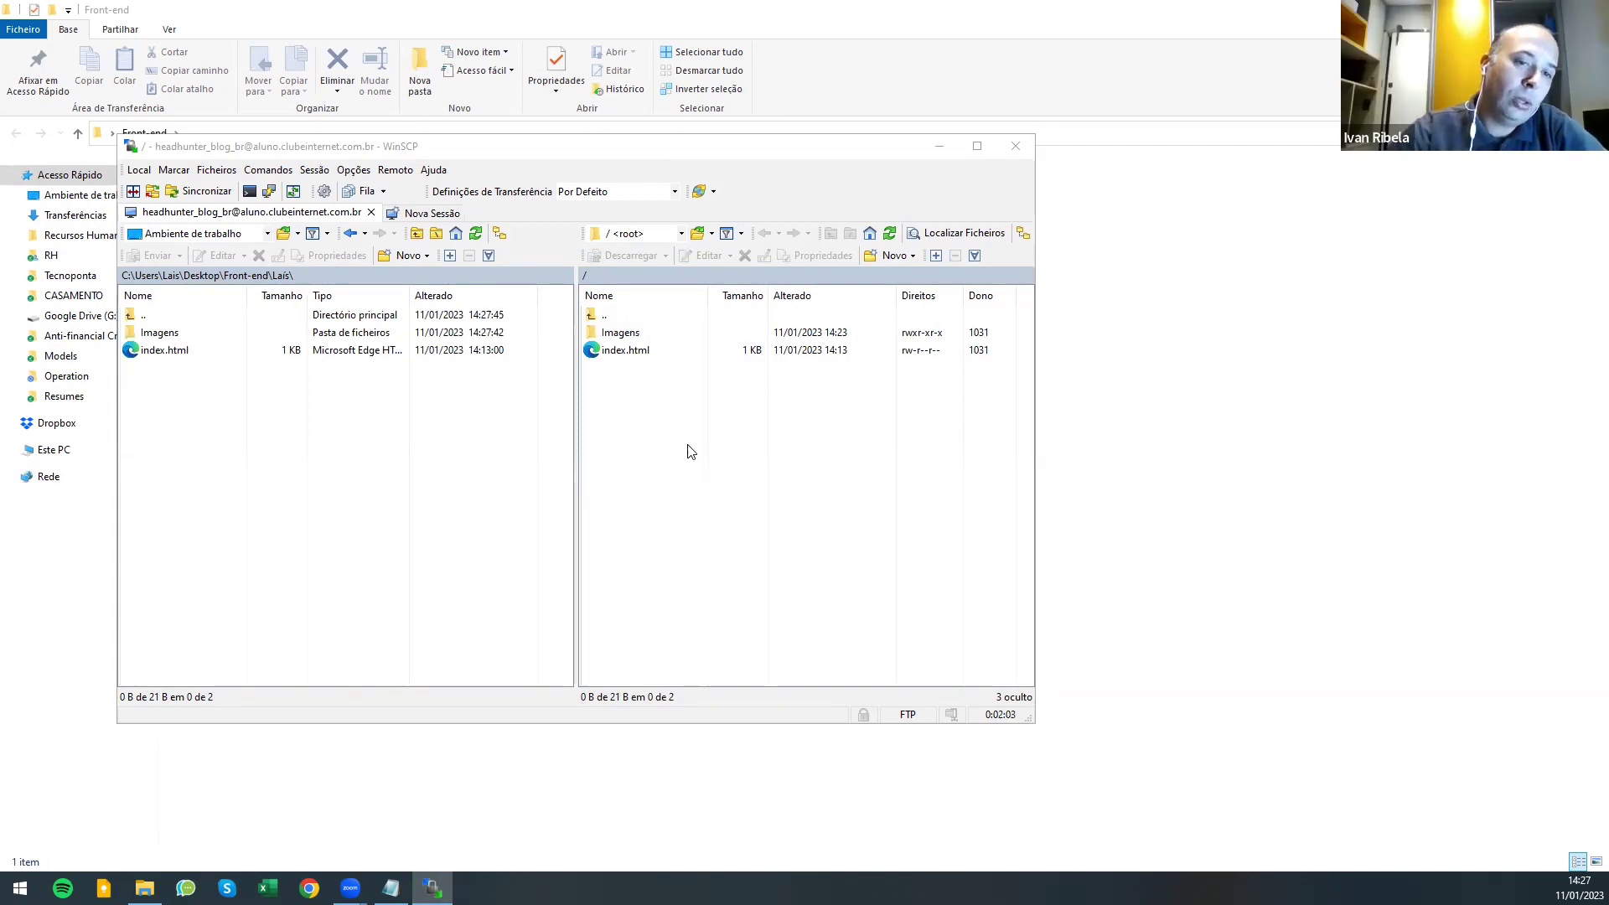
- Minimize WinSCP and open the Front-end subfolder holding the downloaded files in Explorer
click(942, 156)
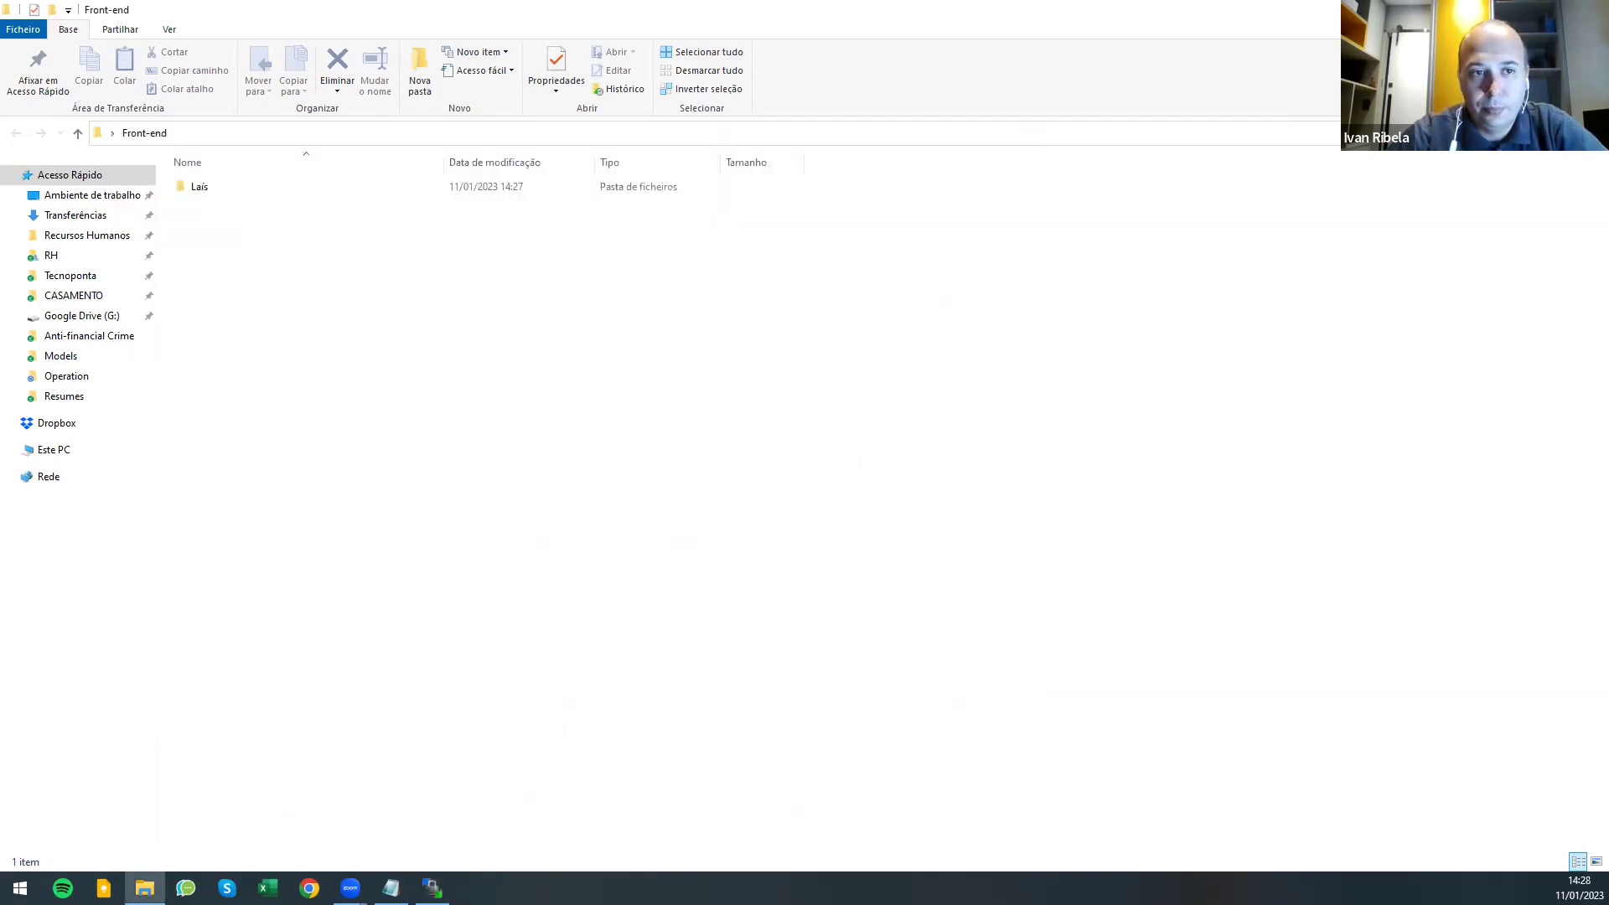
key(super+d)
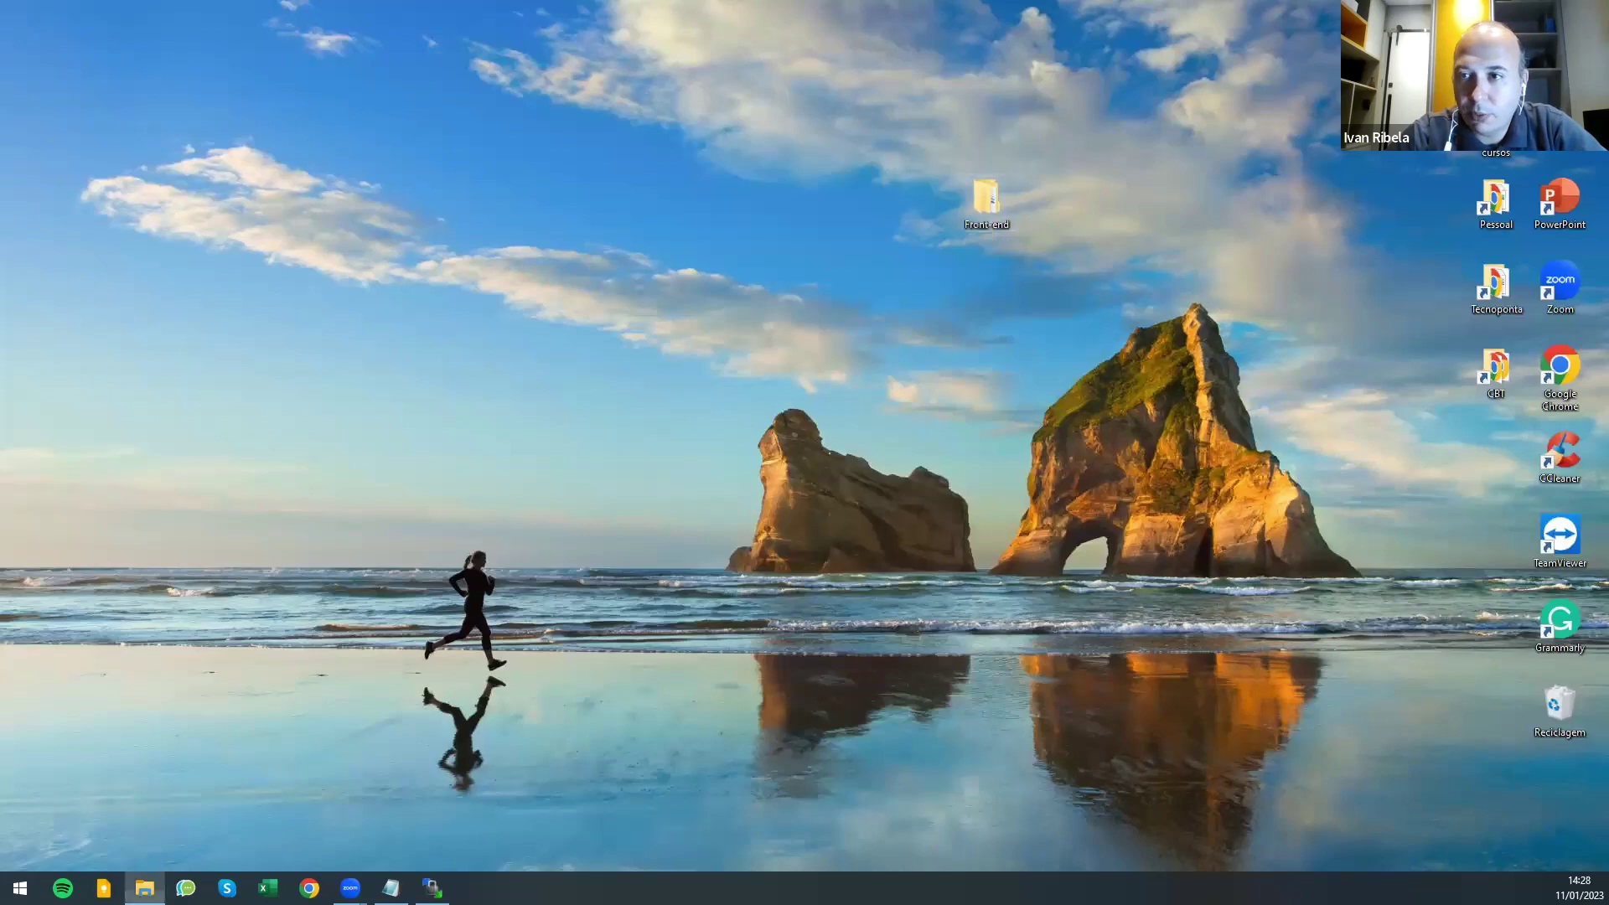
click(145, 888)
click(203, 191)
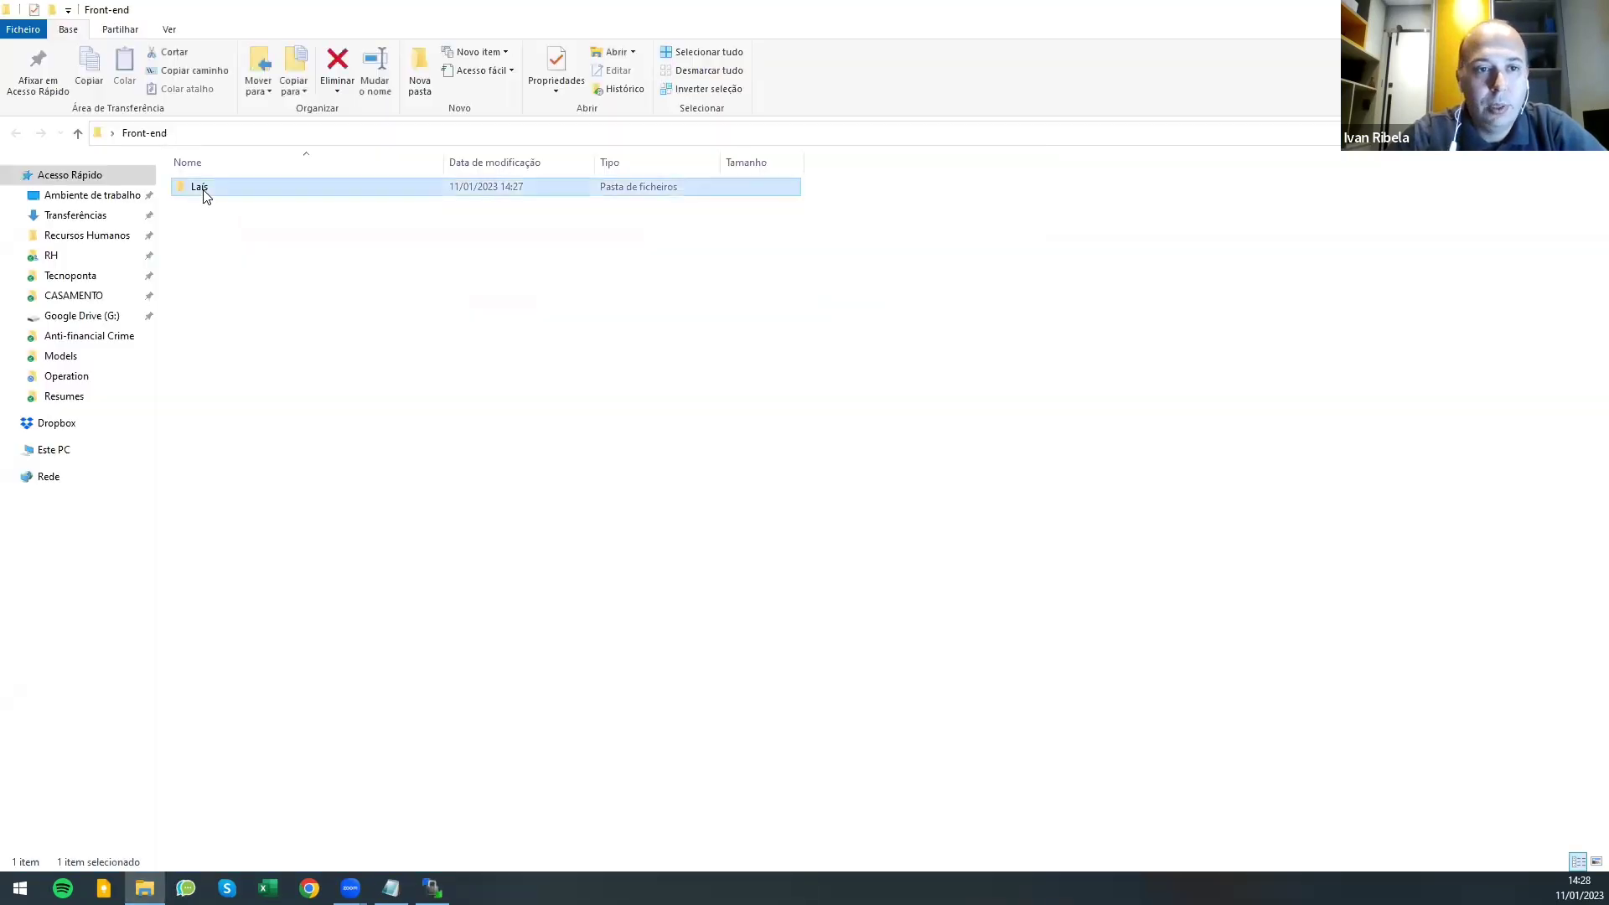
double_click(203, 189)
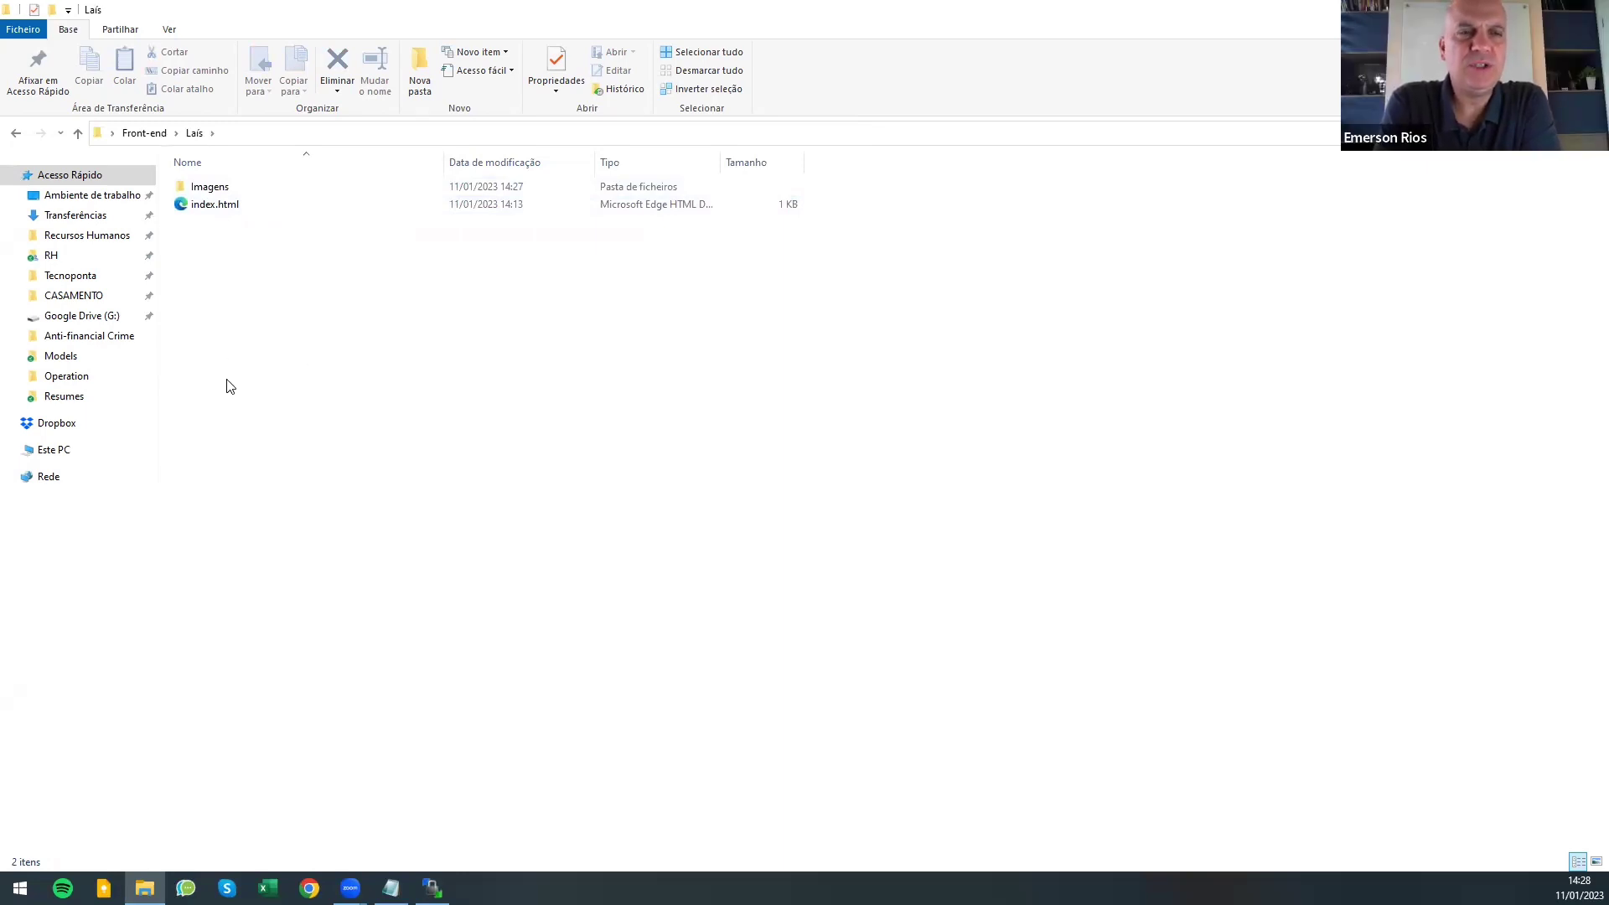
- Open index.html in Notepad with Abrir com > Bloco de notas
click(224, 209)
right_click(225, 210)
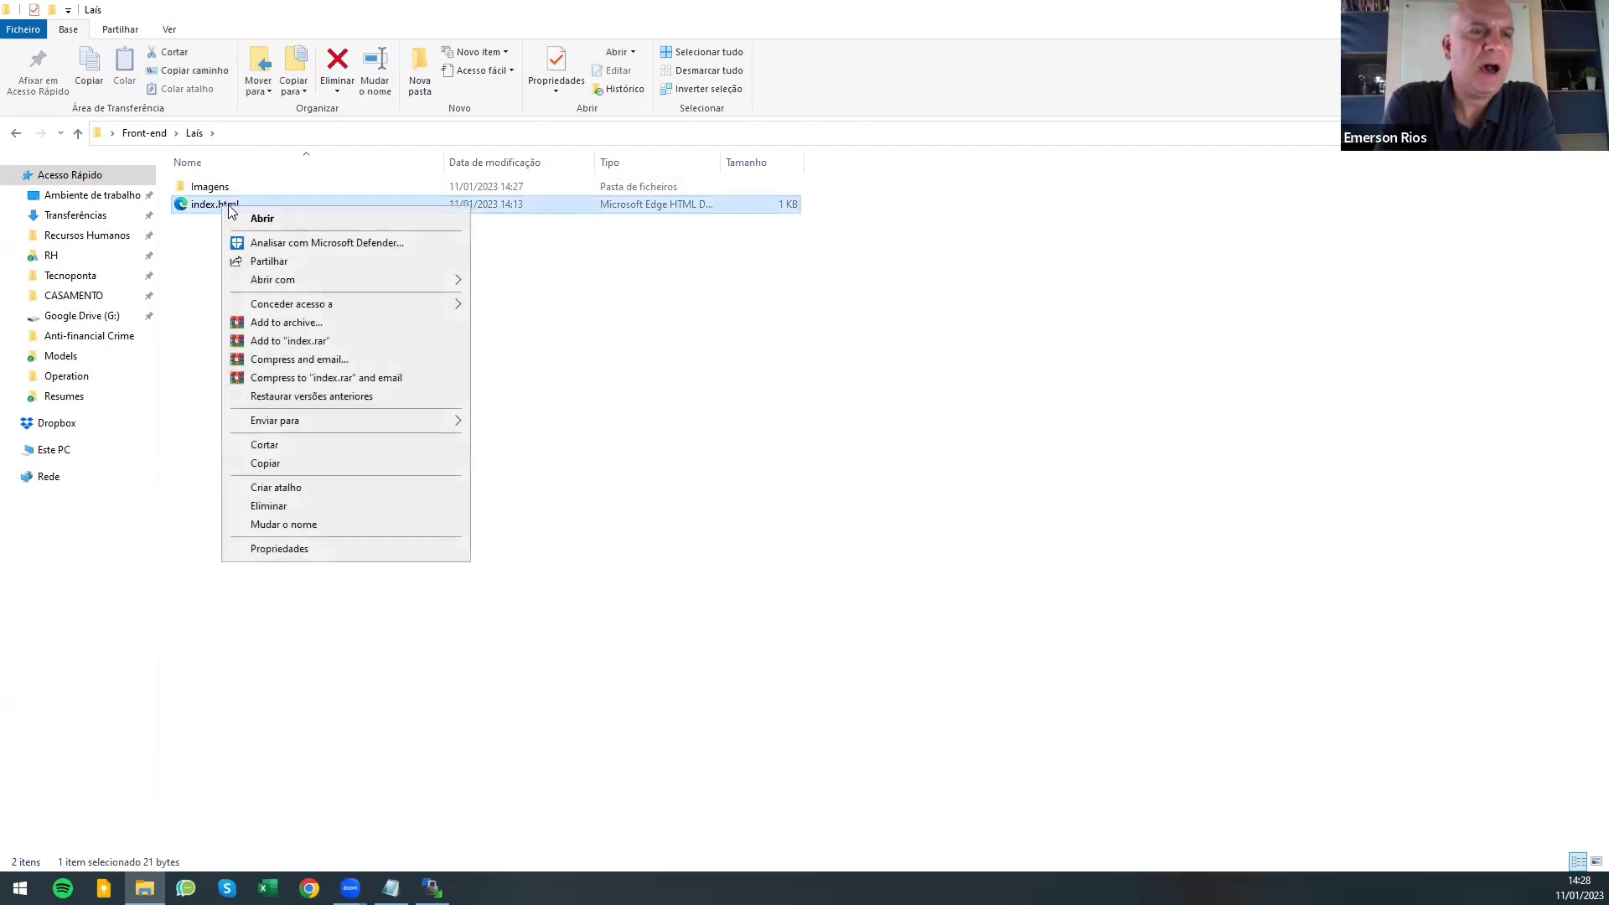
mouse_move(293, 285)
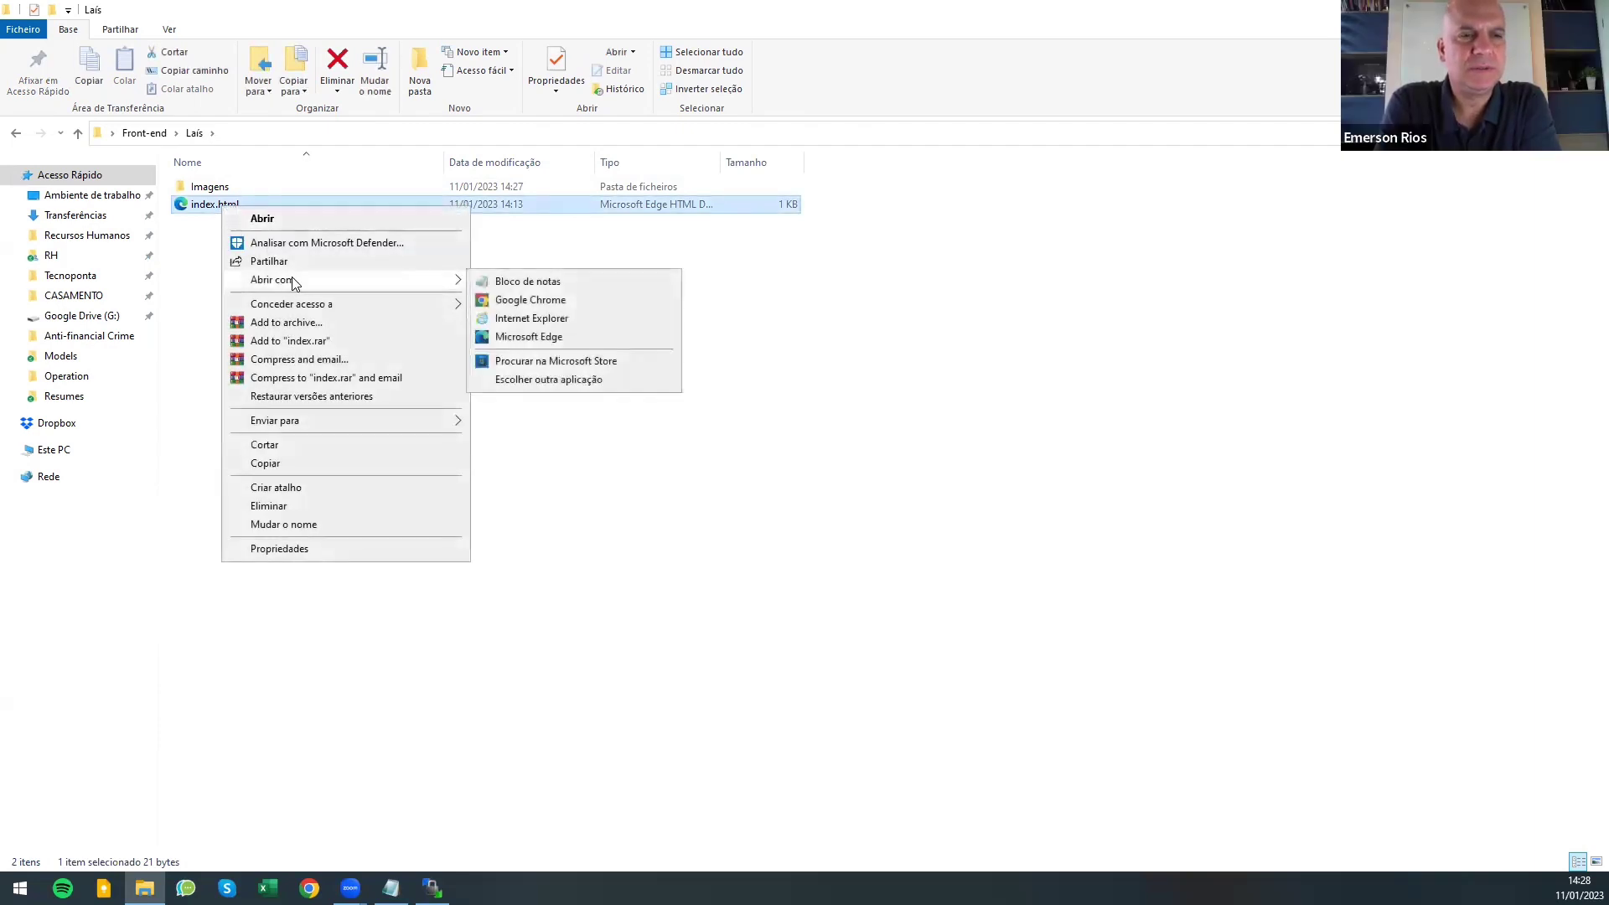
click(500, 285)
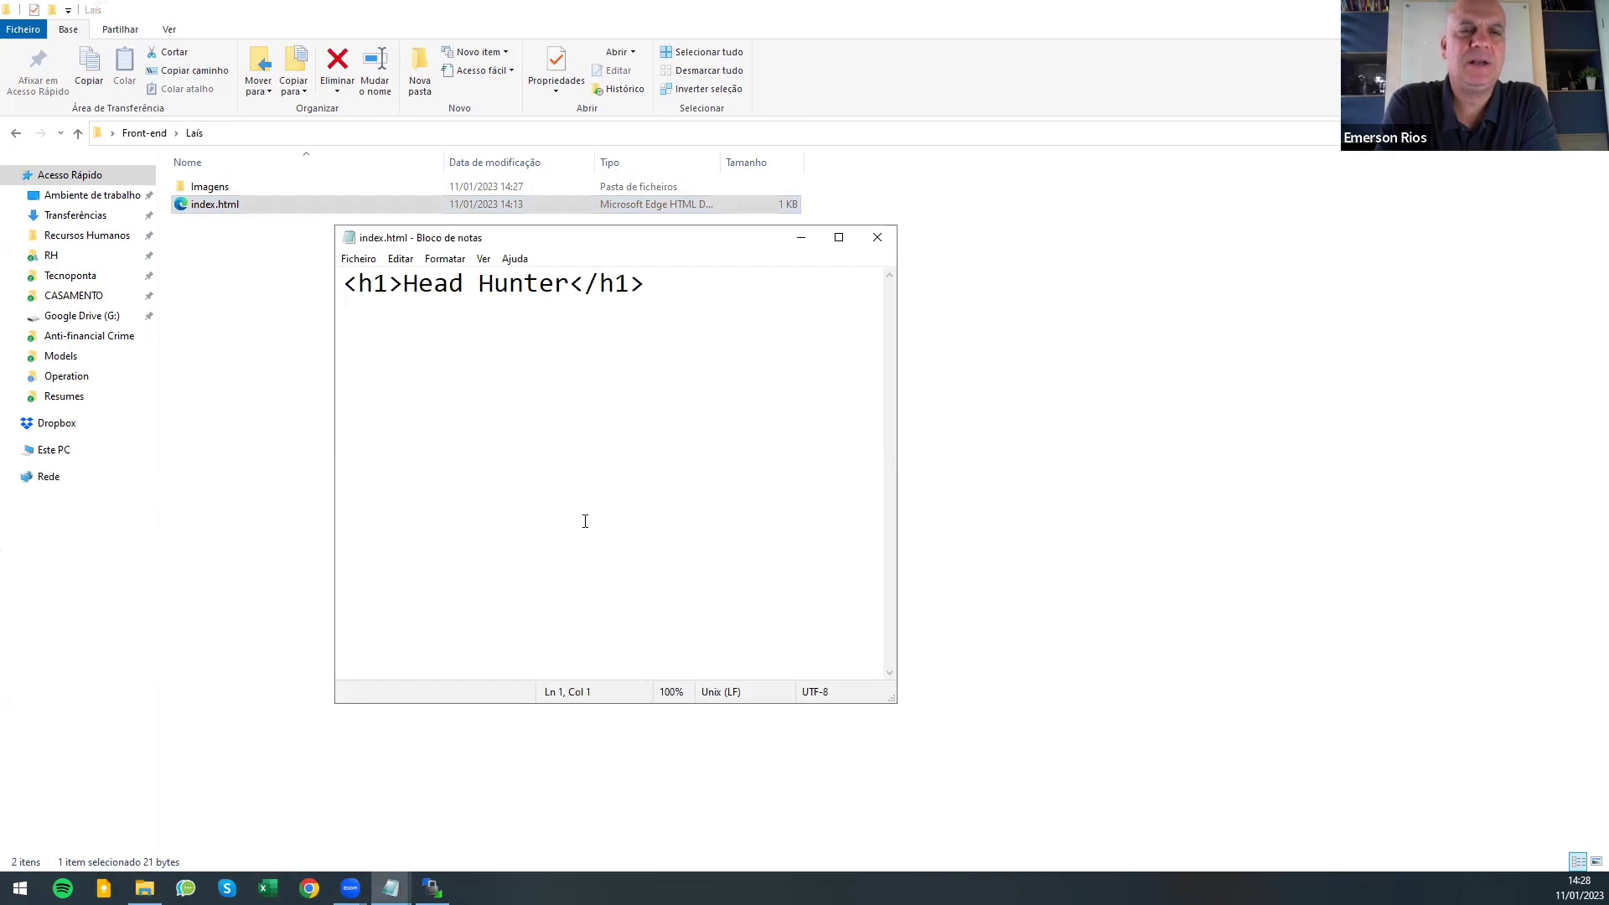
- Add the author's full name on a new line below the Head Hunter heading
click(656, 284)
key(Return)
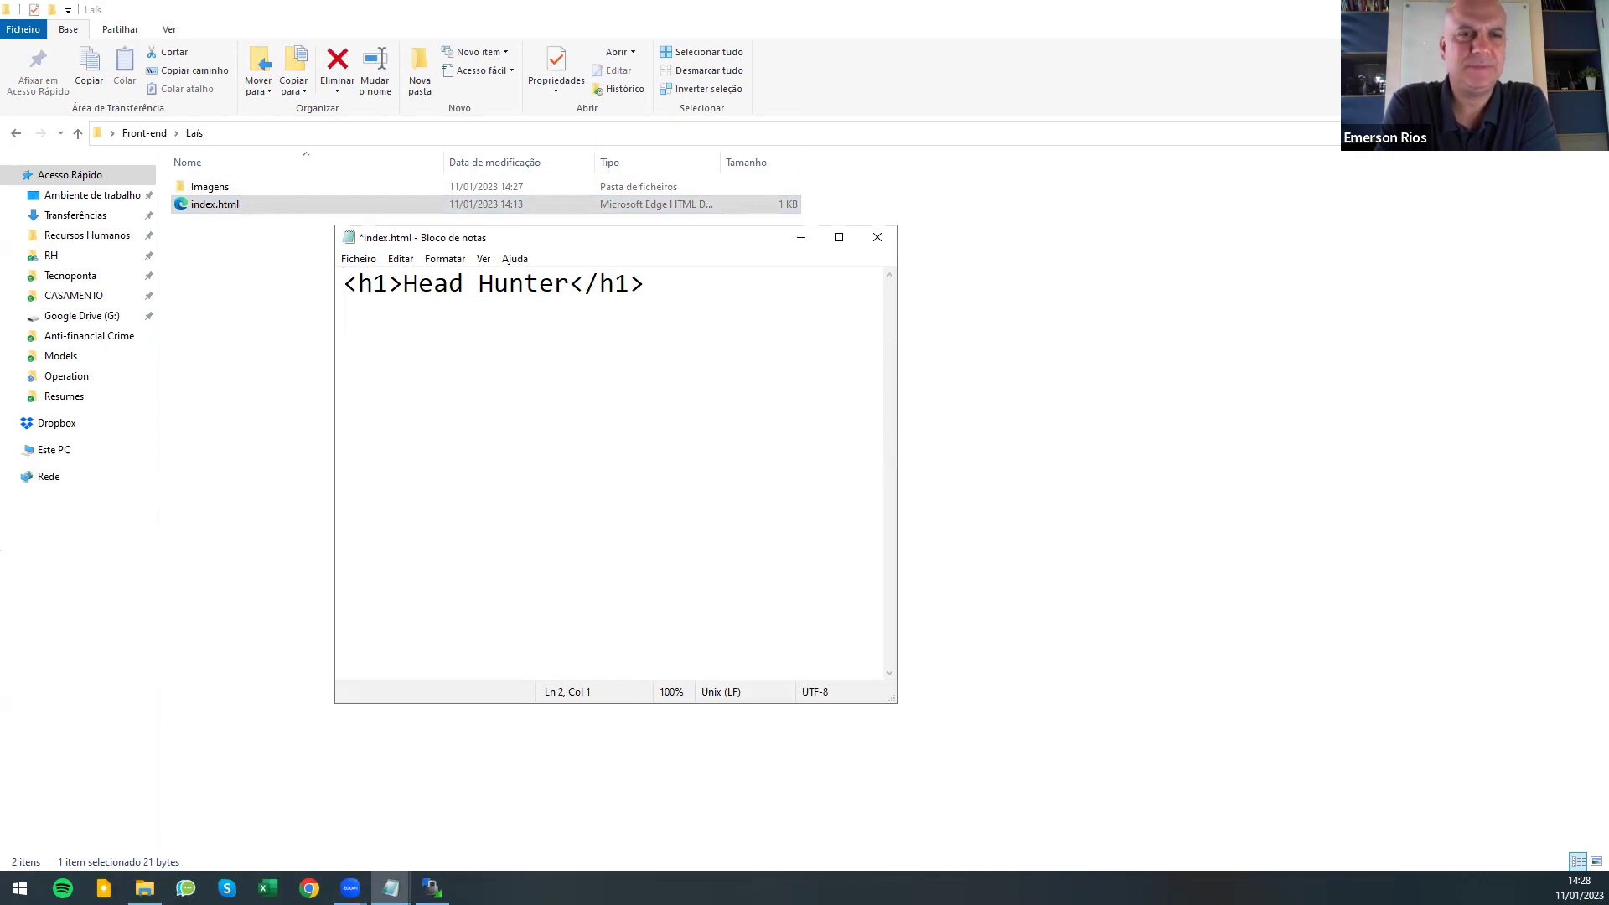
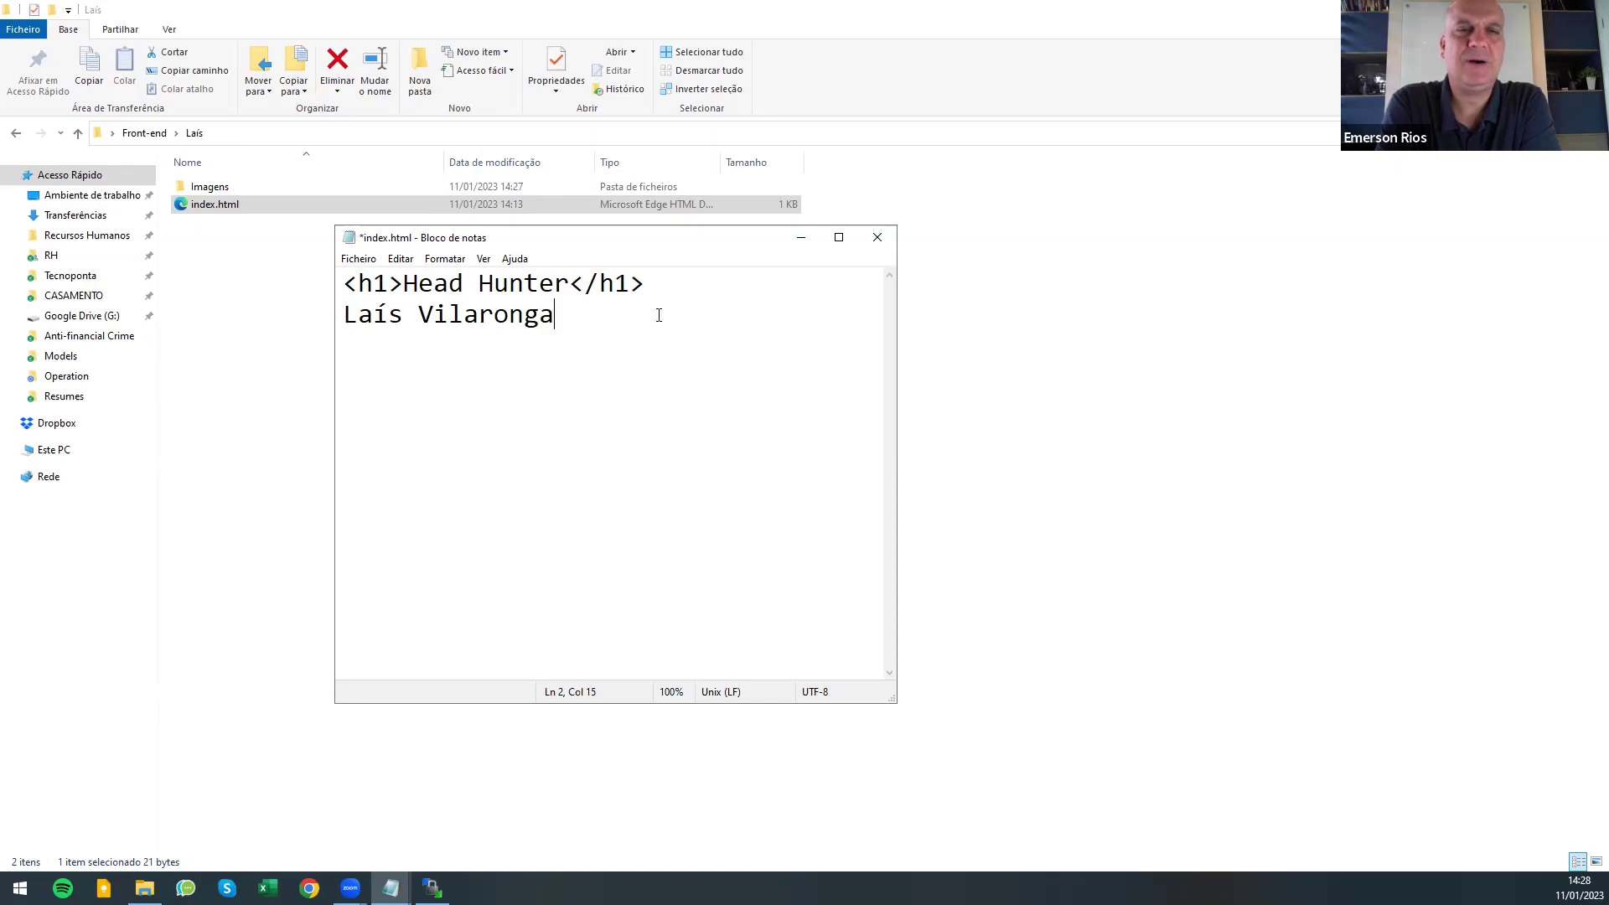
- Save index.html via Ficheiro > Guardar and close Notepad
click(359, 259)
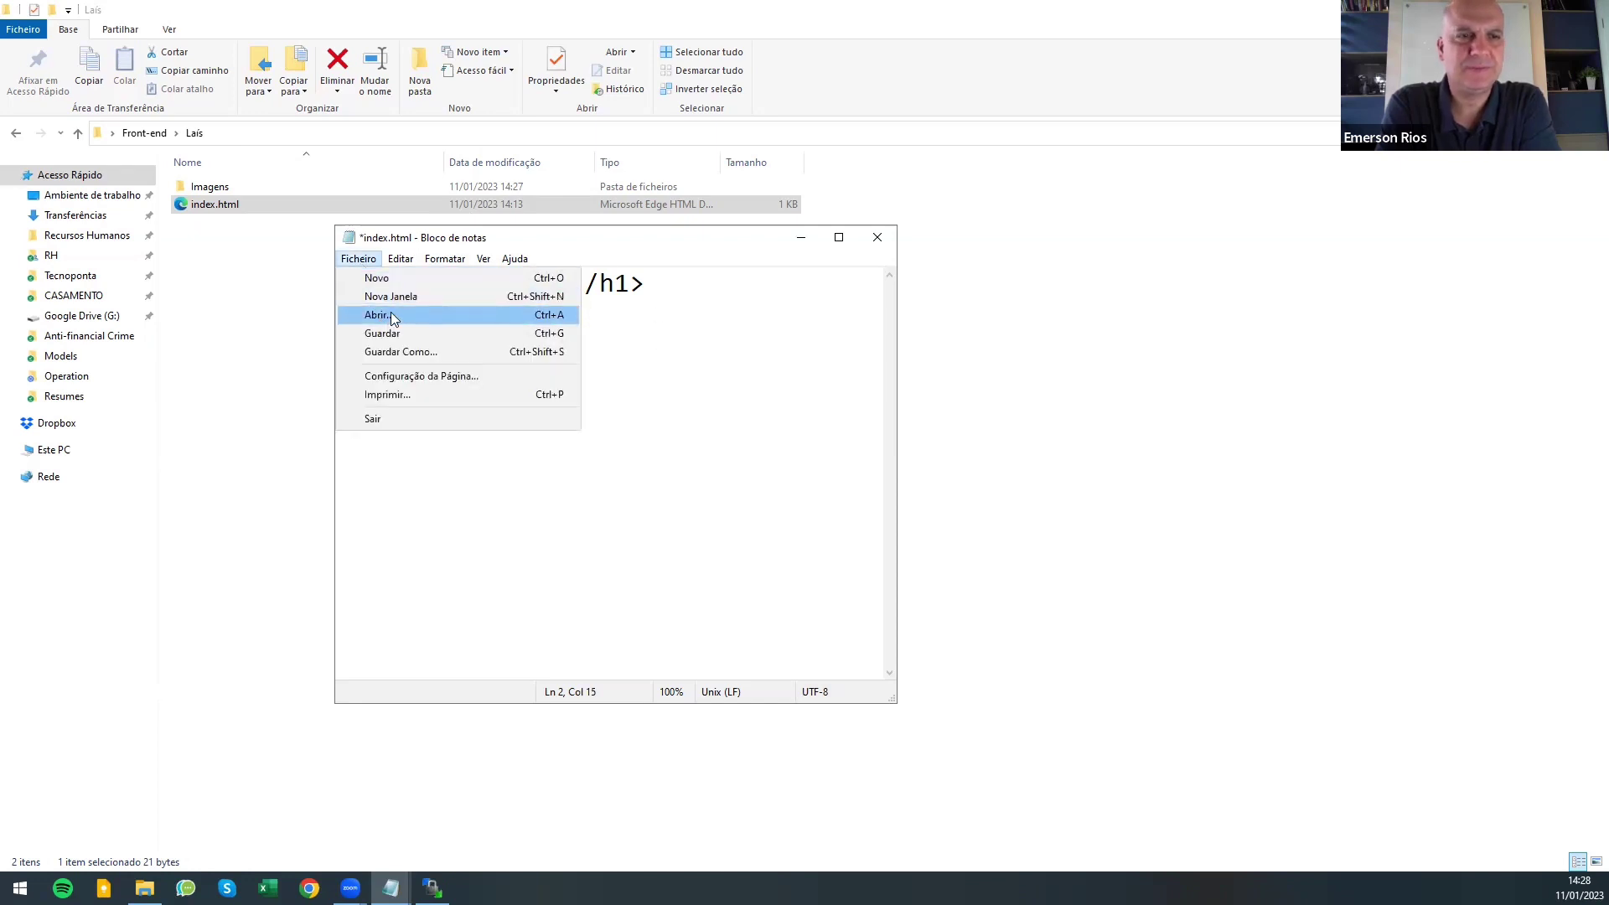
click(396, 336)
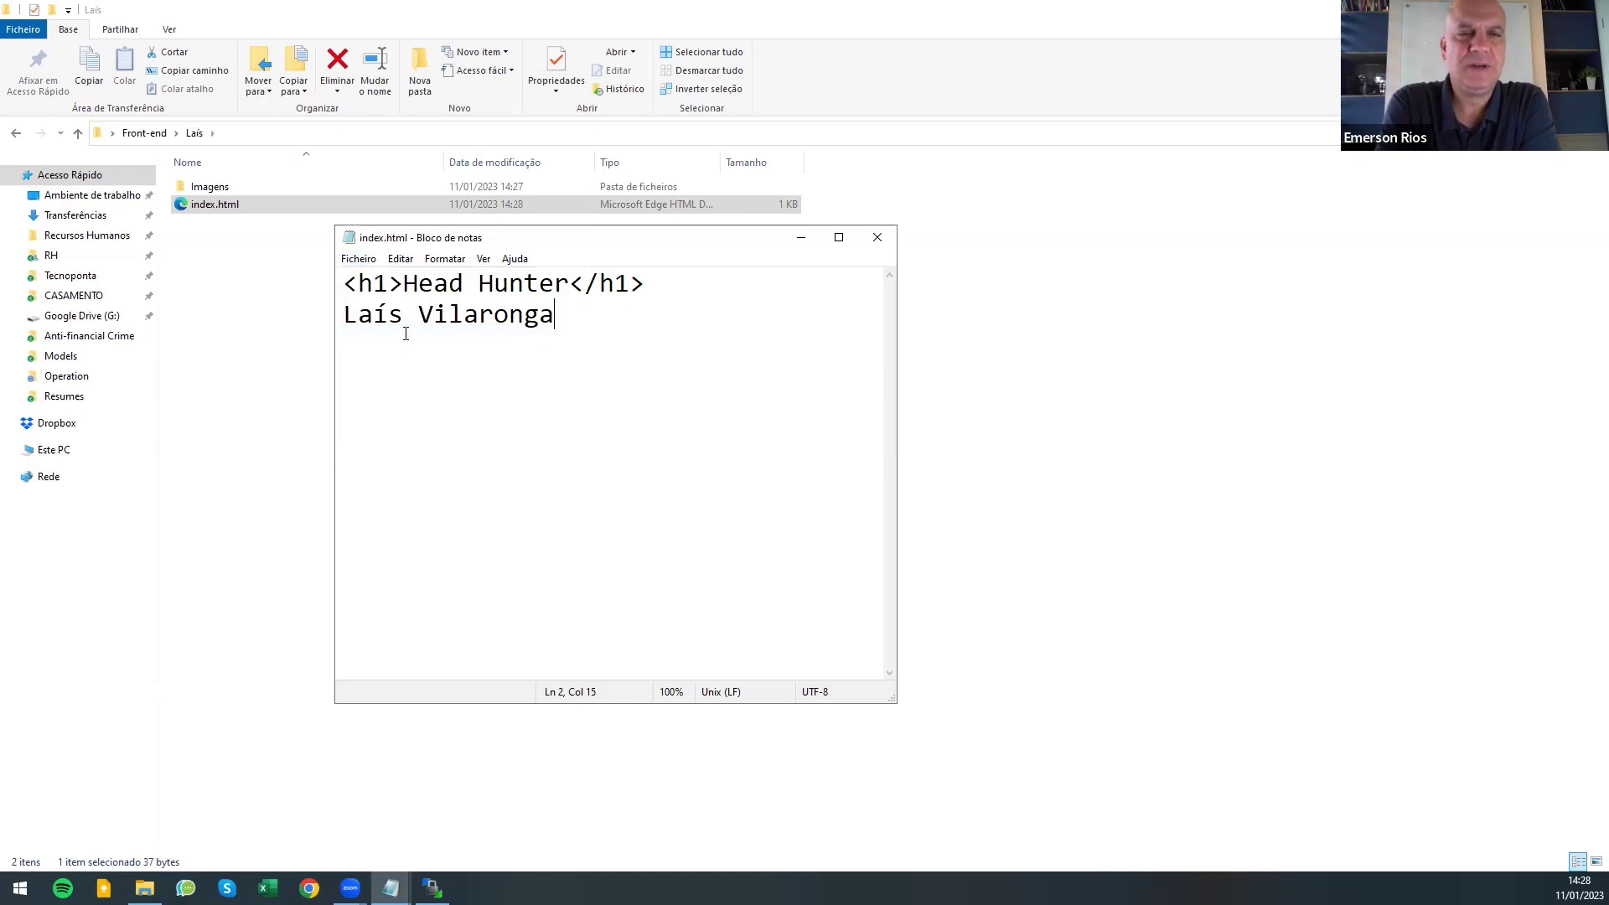
click(878, 240)
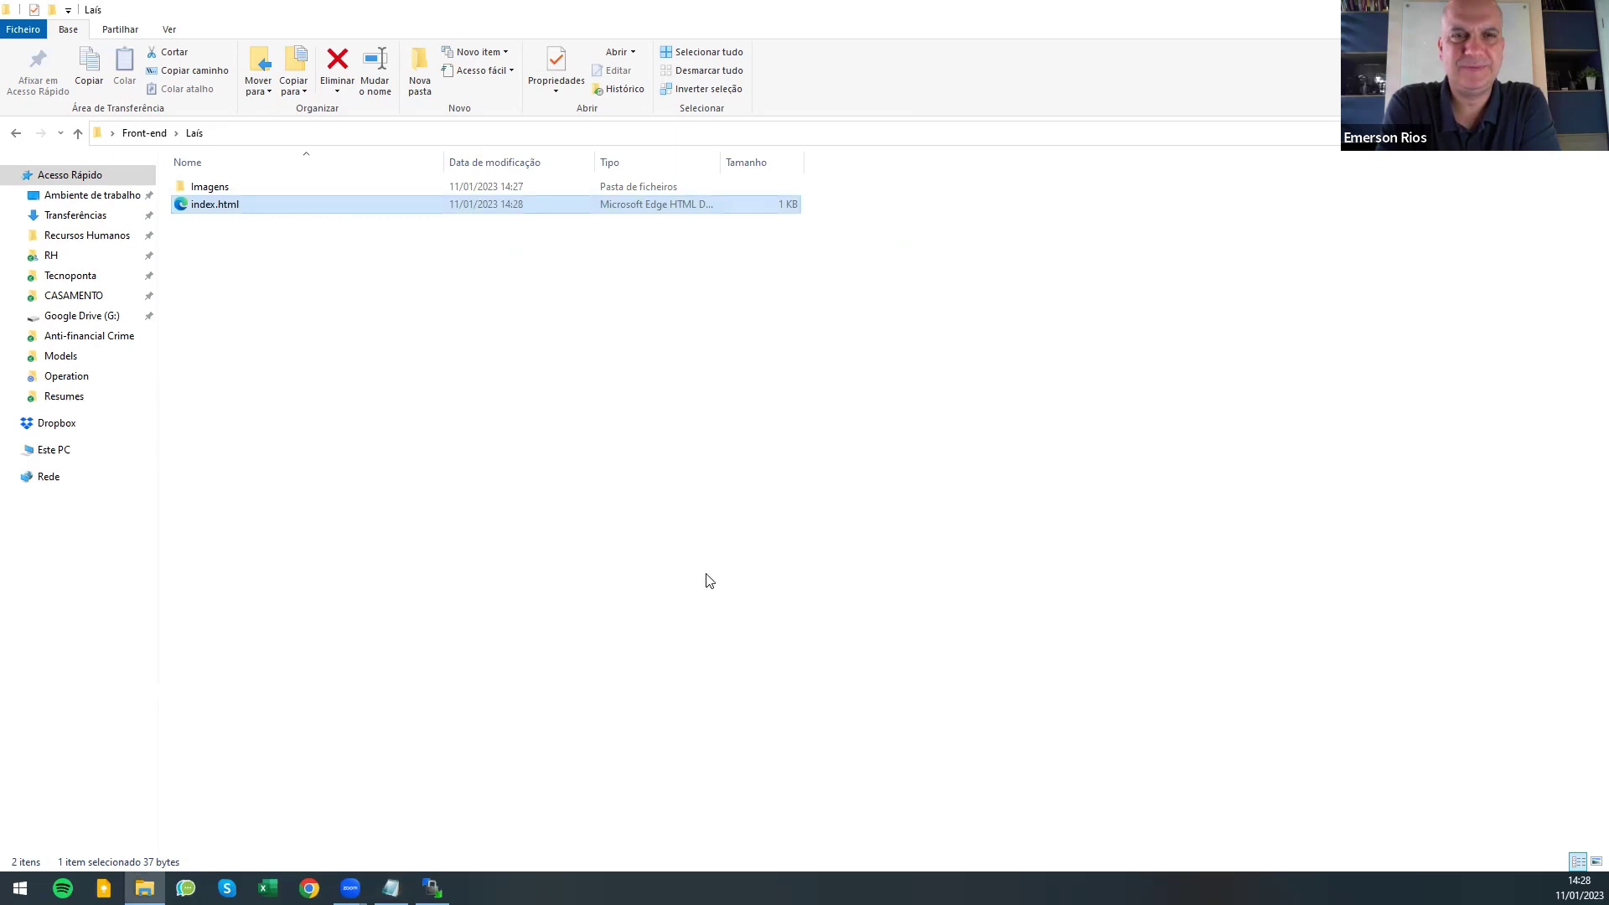
- Restore WinSCP and refresh the local pane with Actualiza to show the edited index.html
click(433, 887)
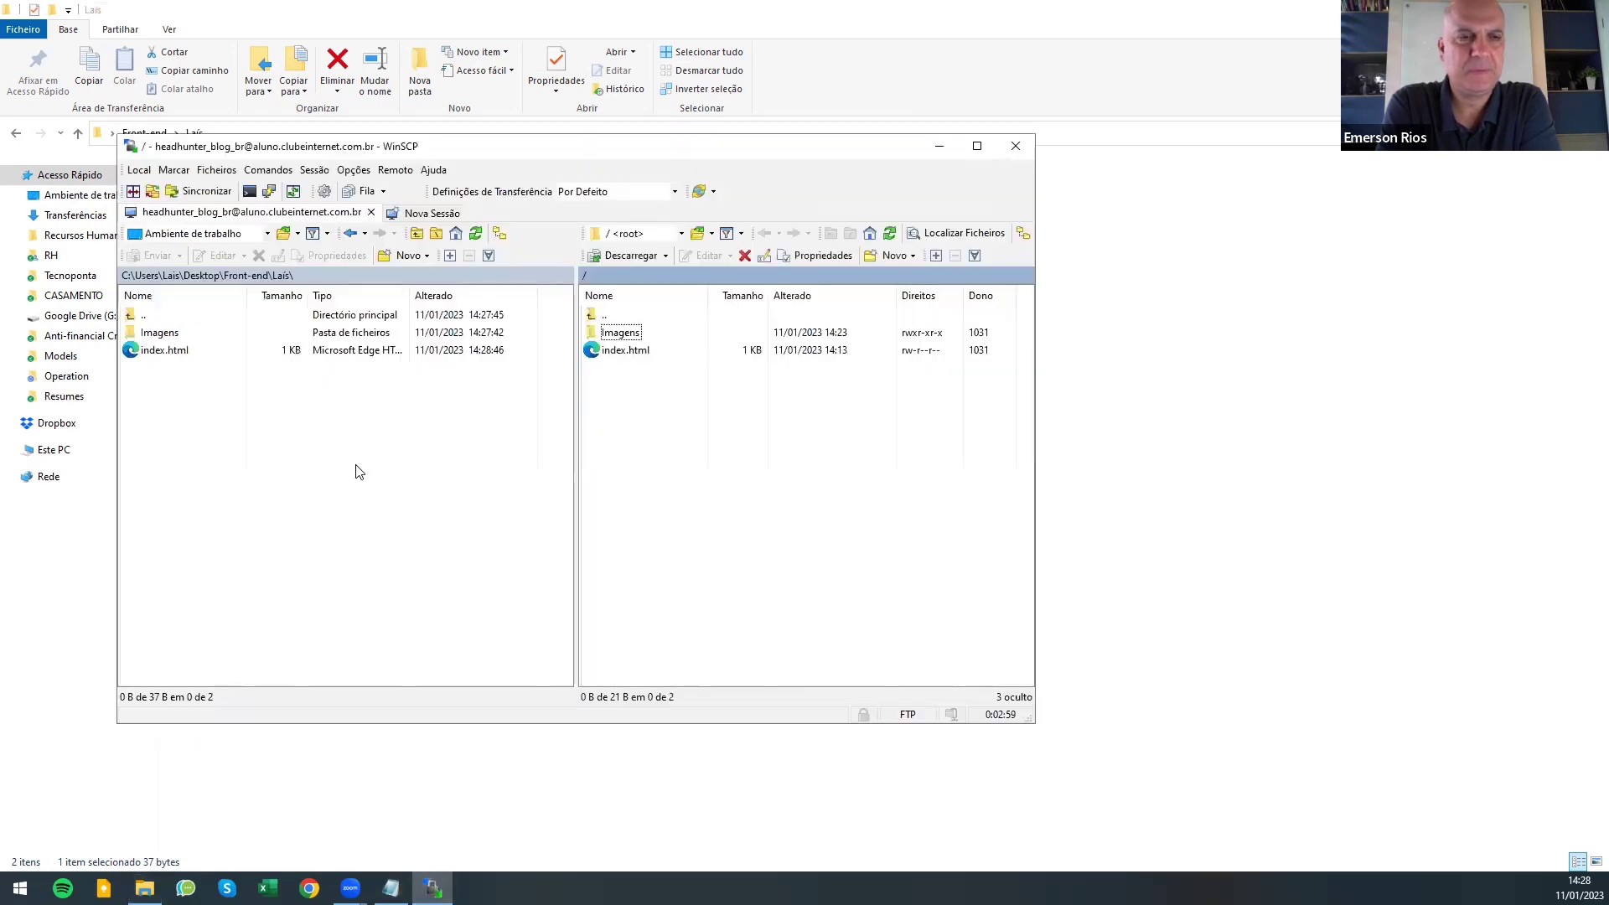
right_click(279, 392)
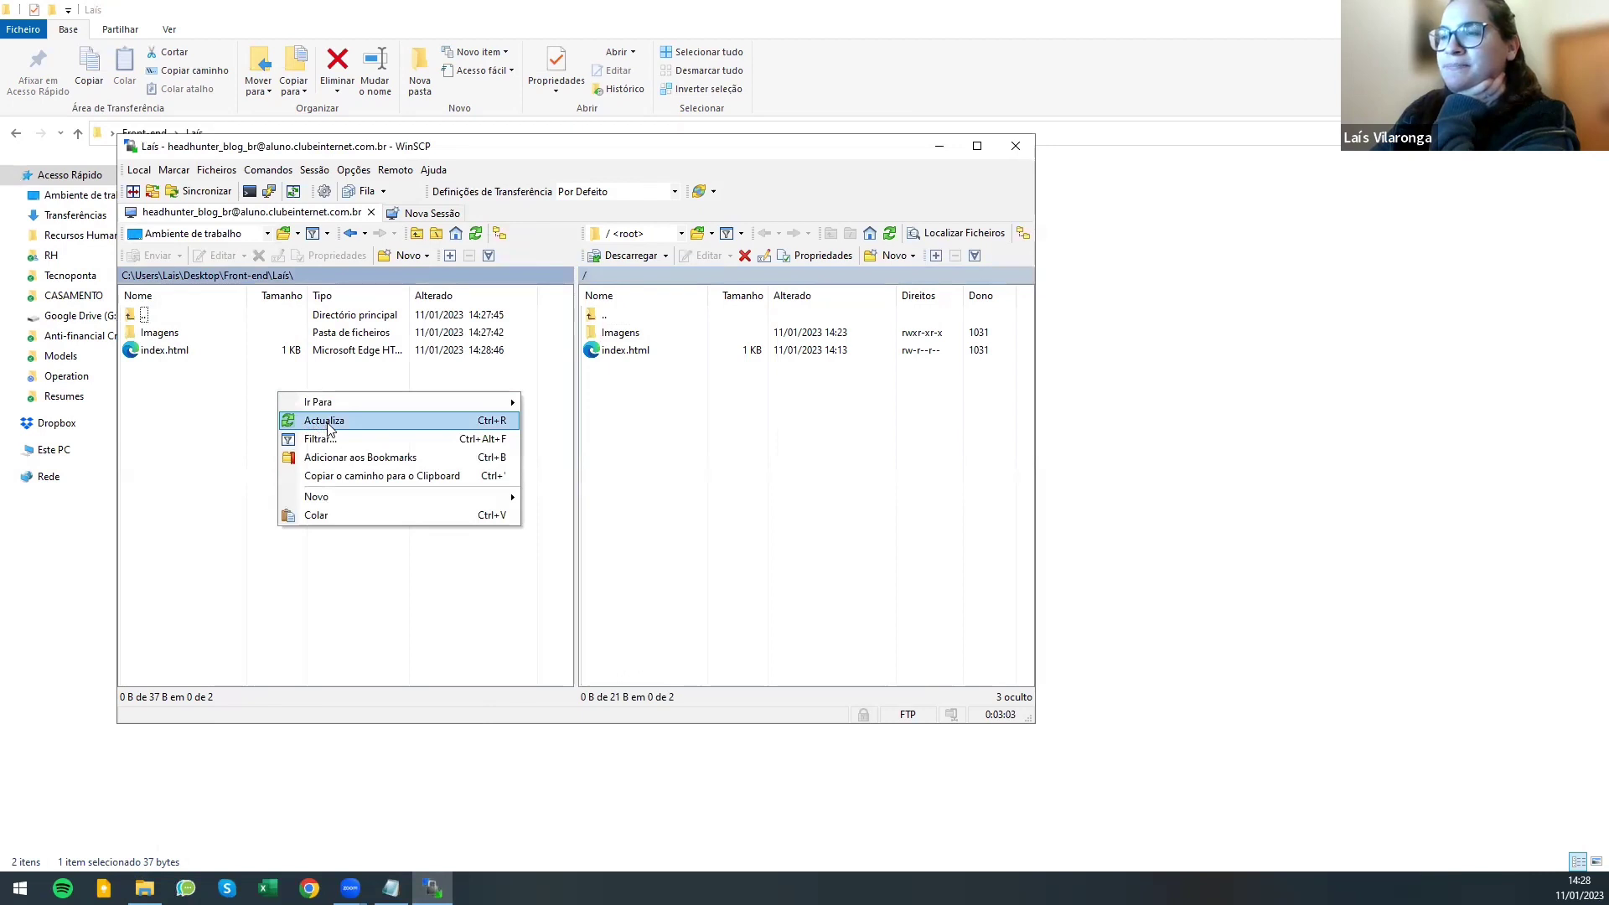
click(329, 428)
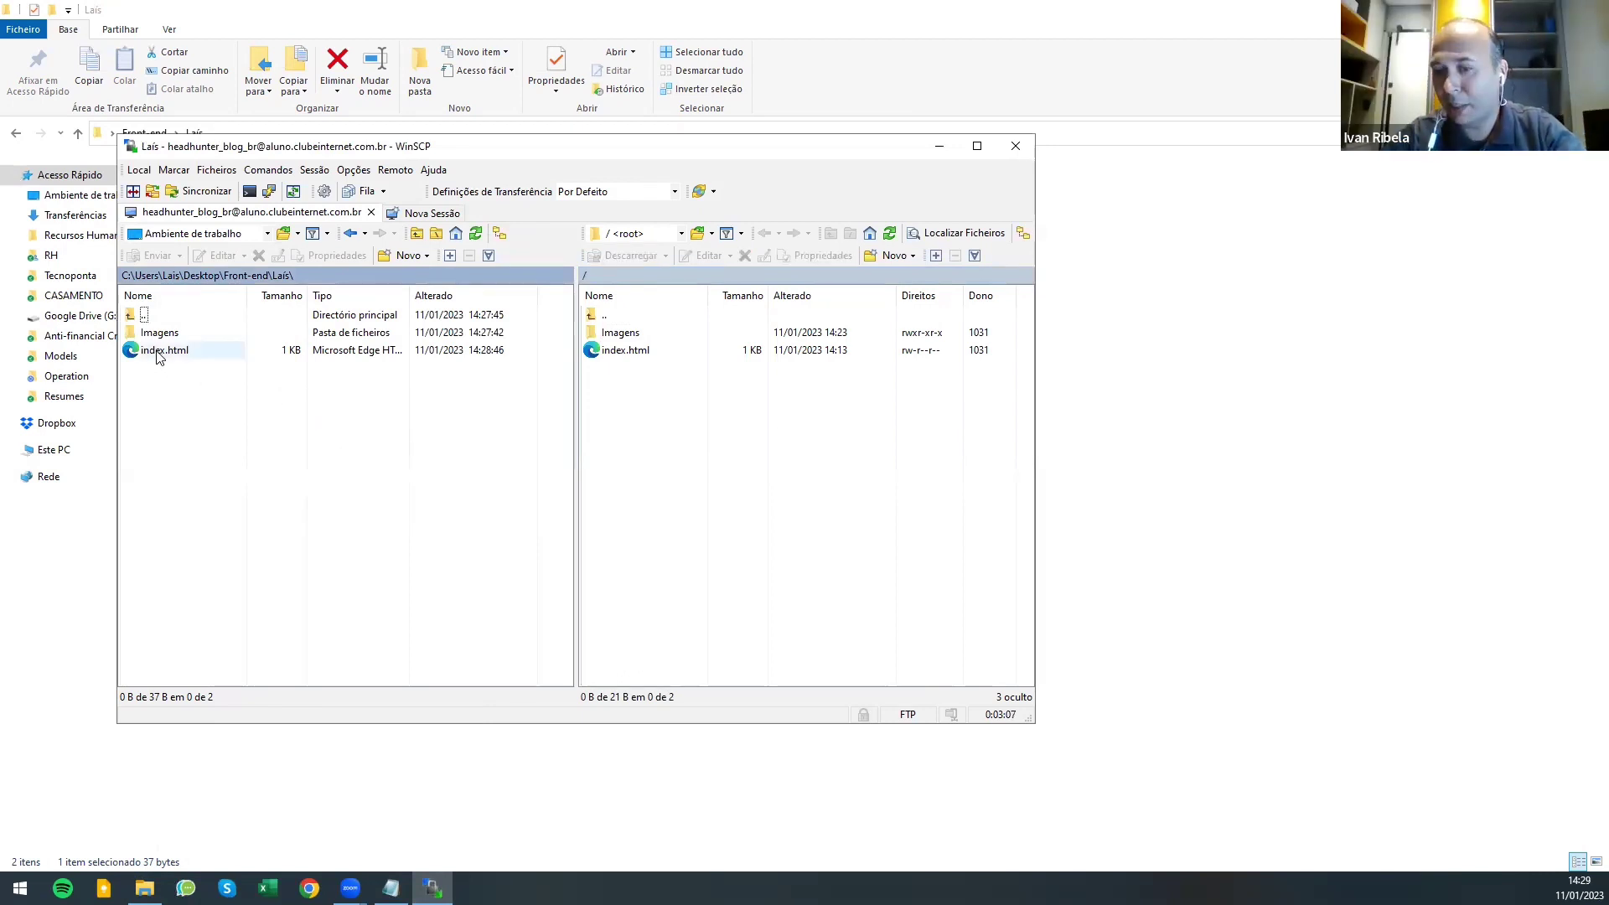
- Drag index.html to the server root and confirm overwriting the older copy
drag(159, 353, 696, 416)
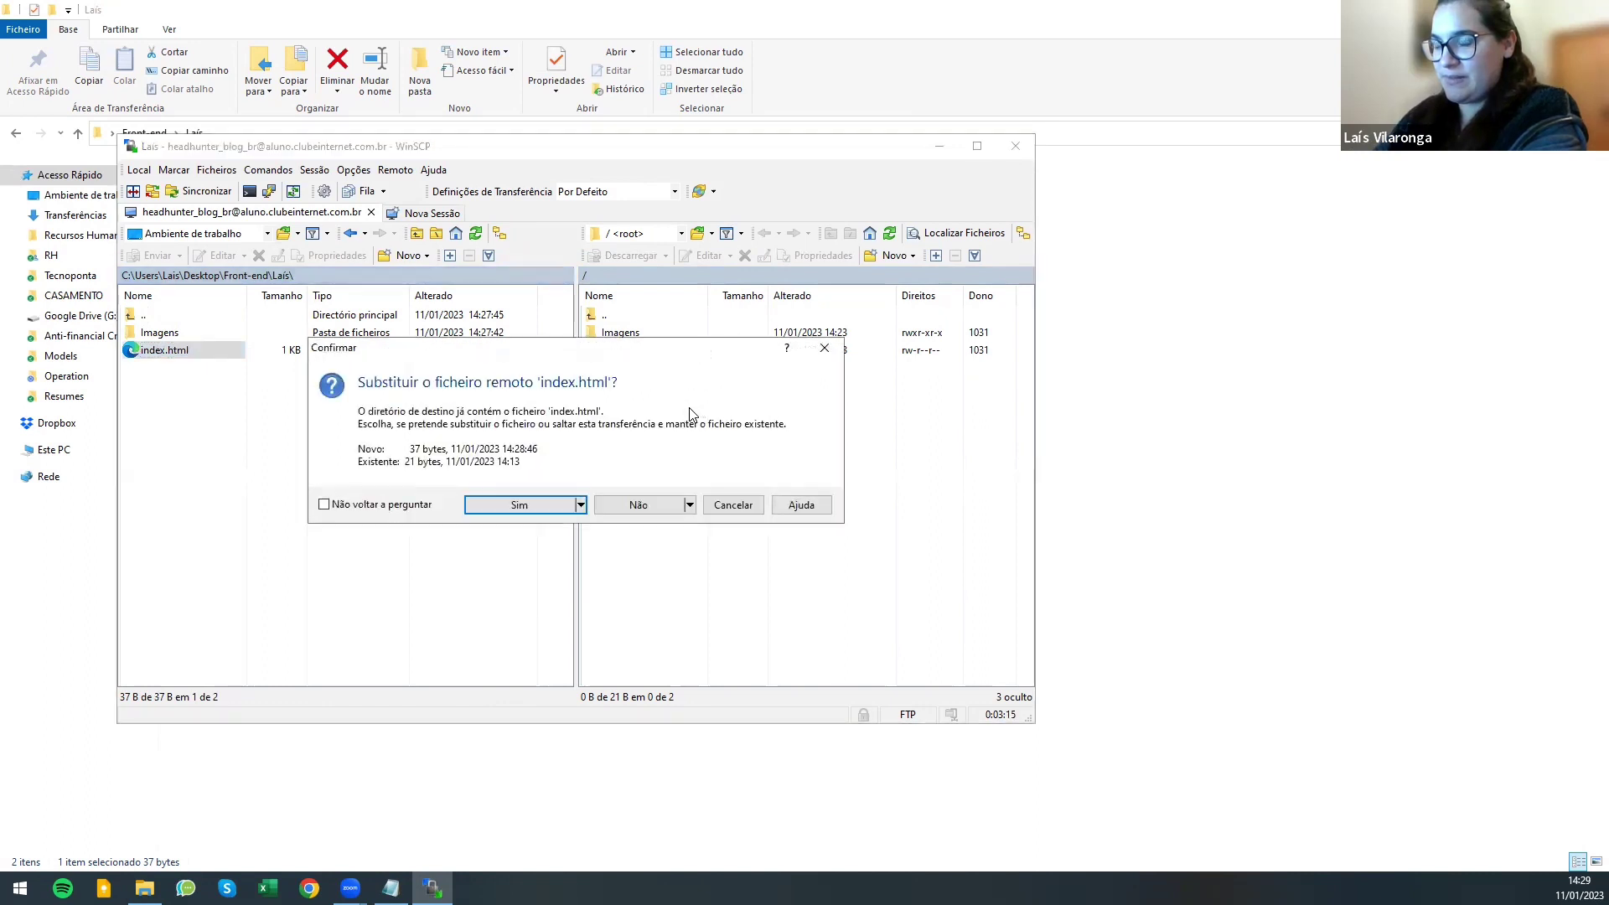
click(516, 505)
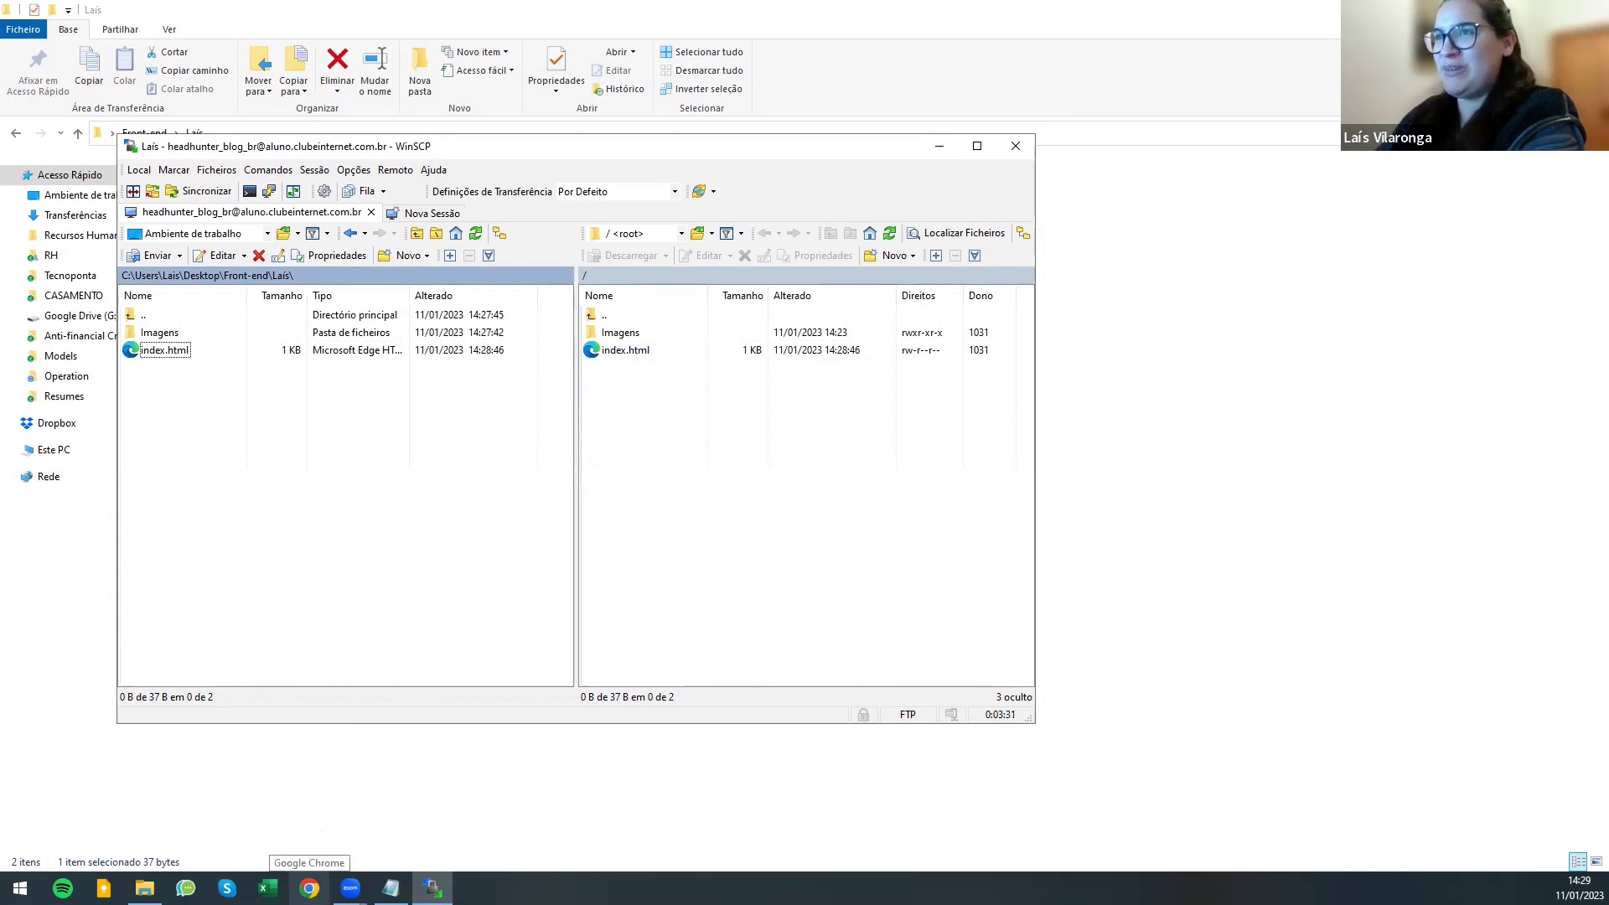
click(309, 888)
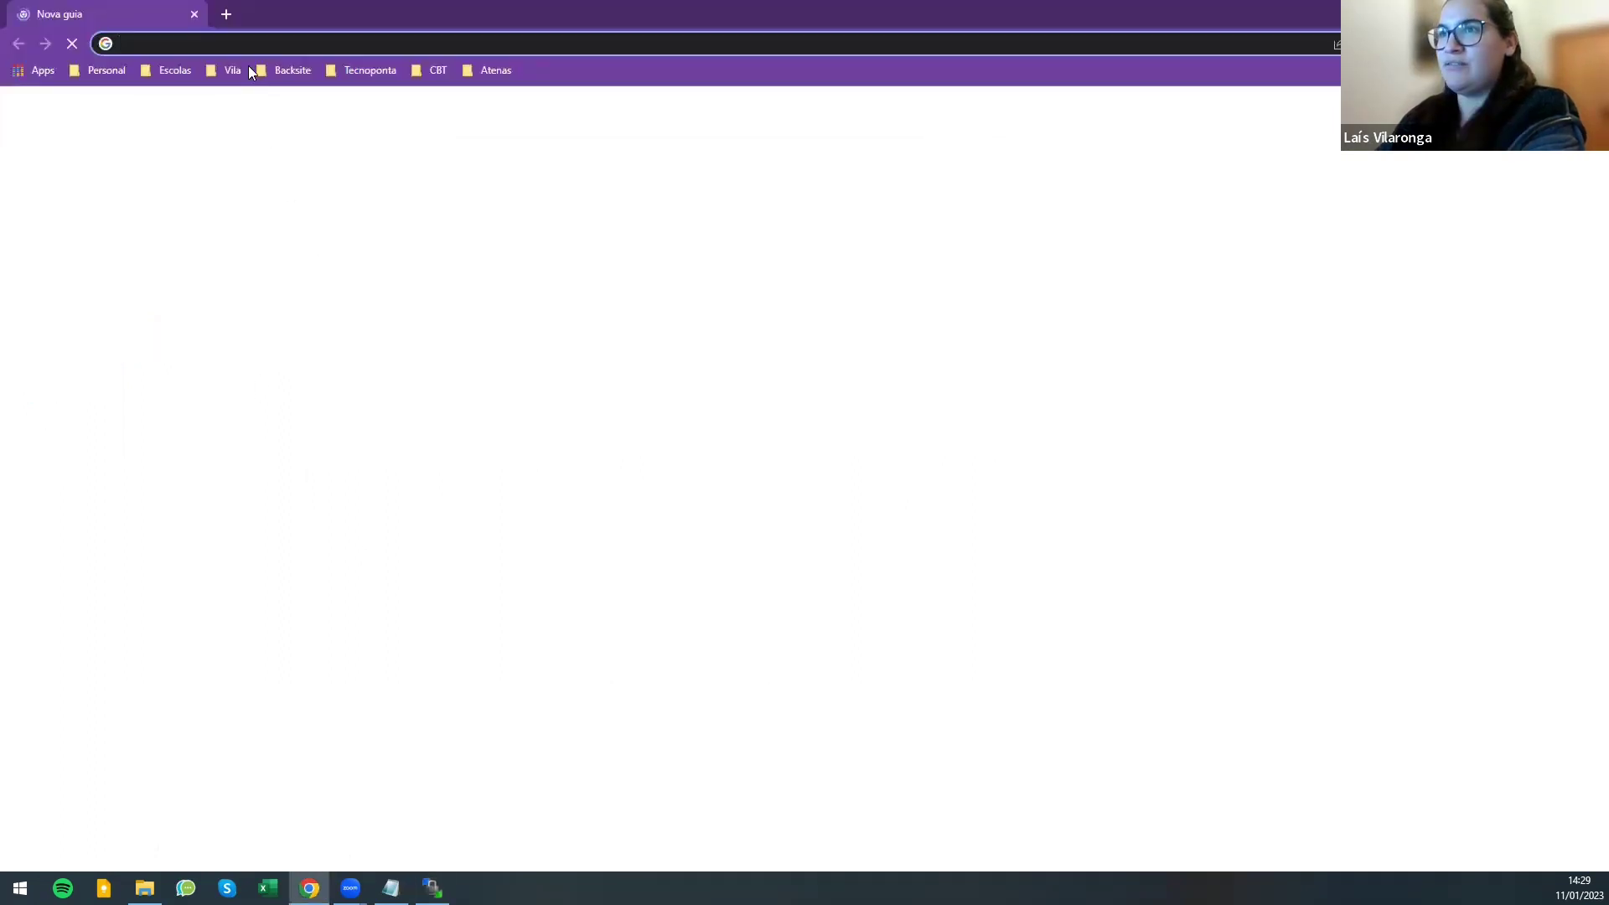
text(h)
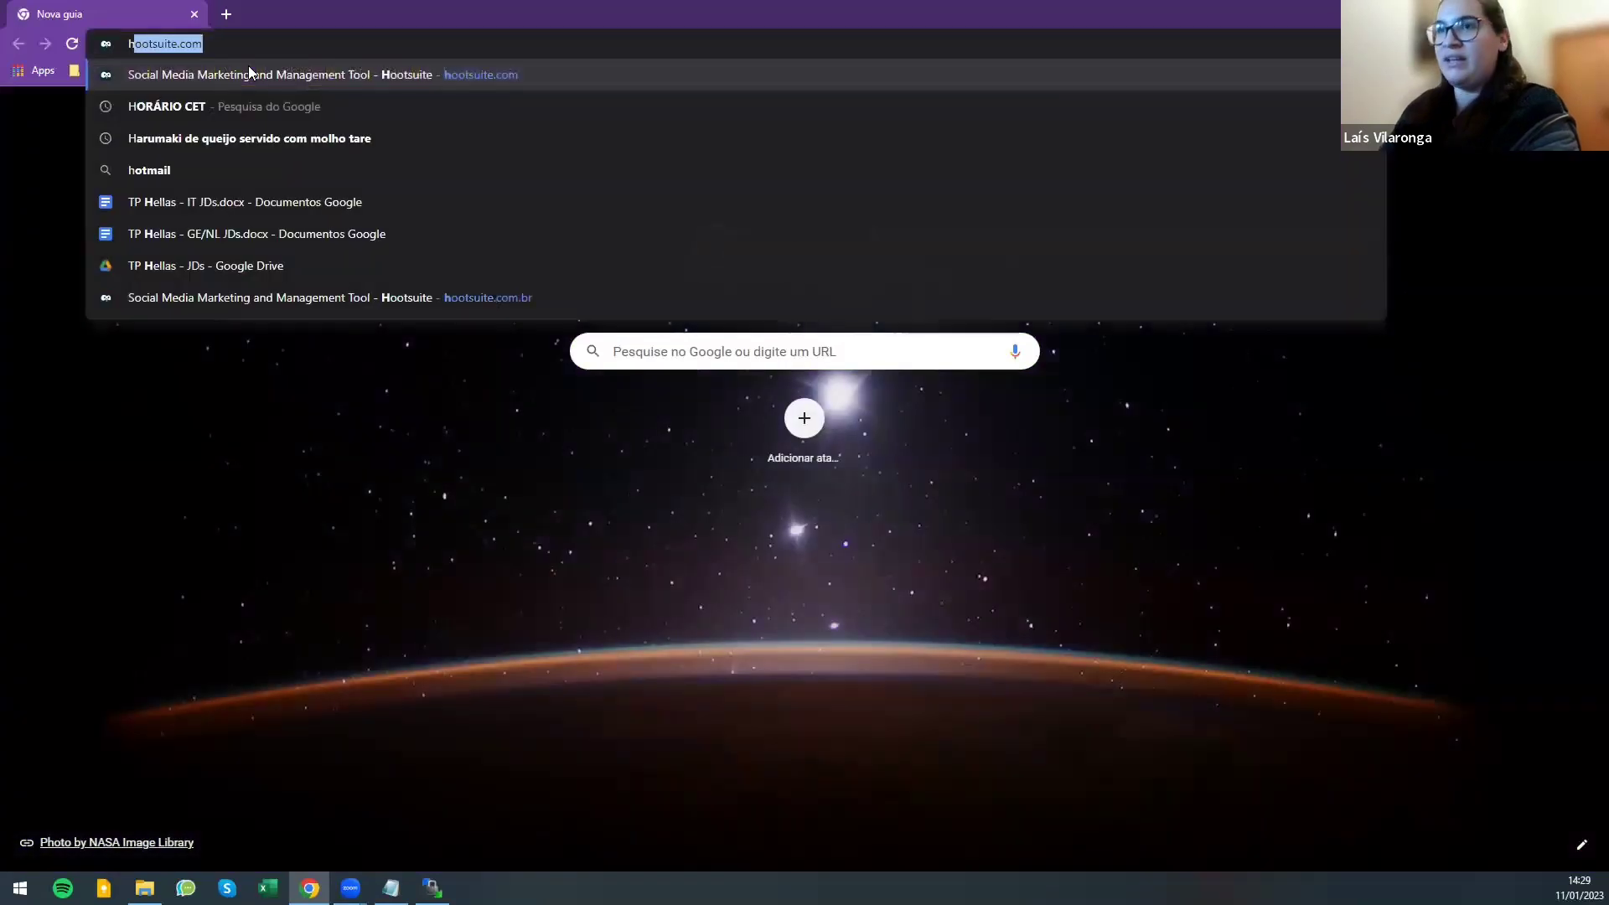
key(BackSpace)
key(BackSpace)
text(www.)
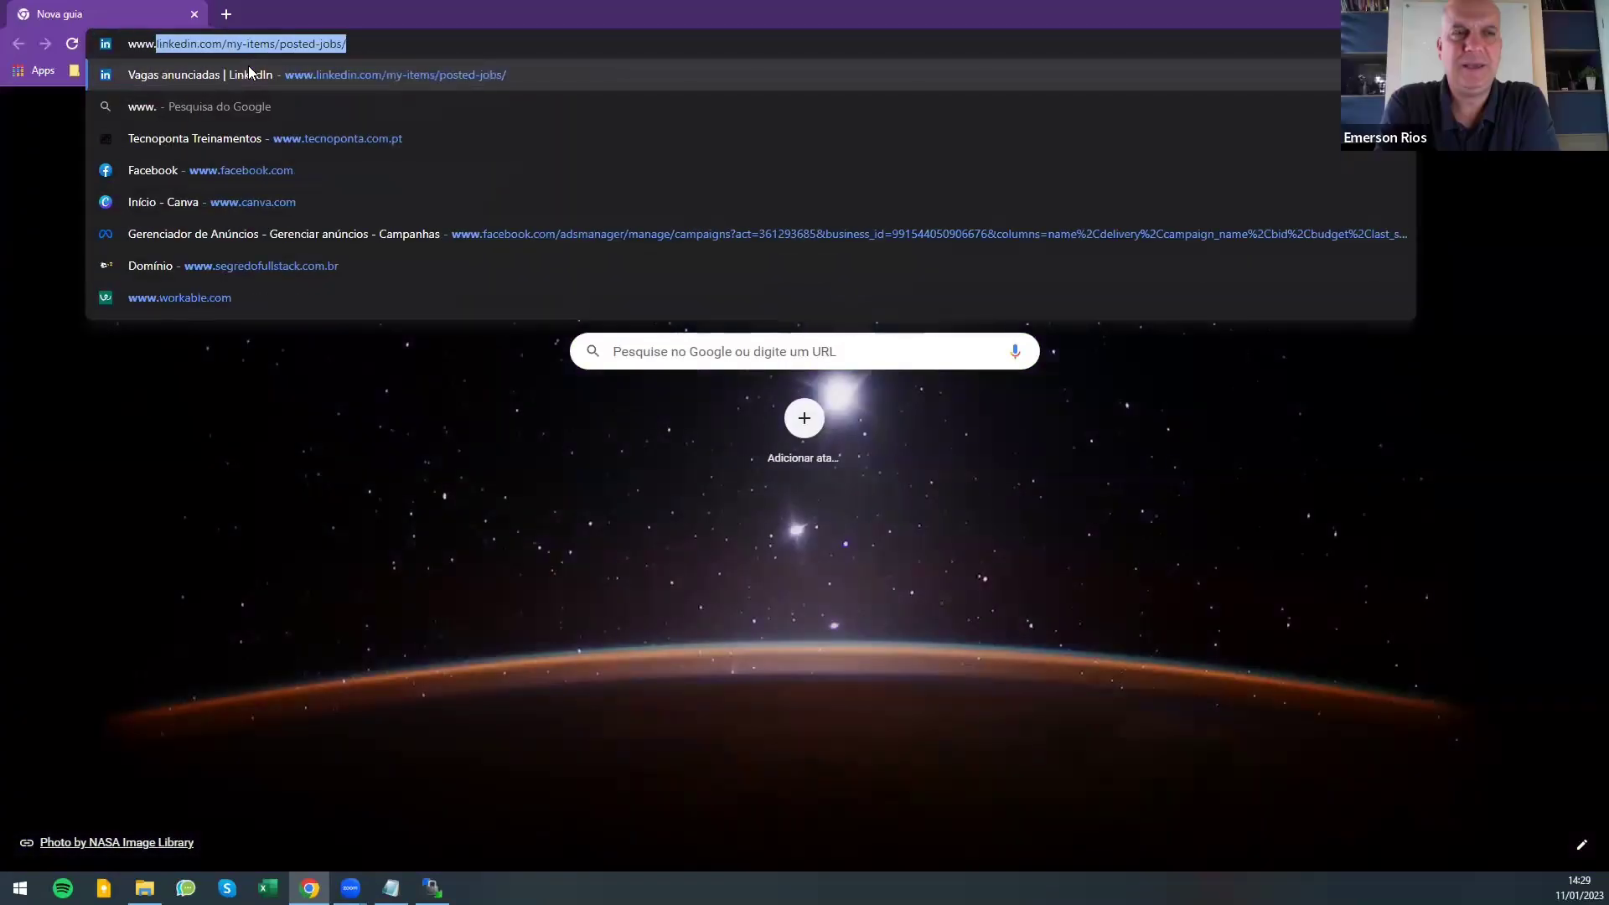
text(headh)
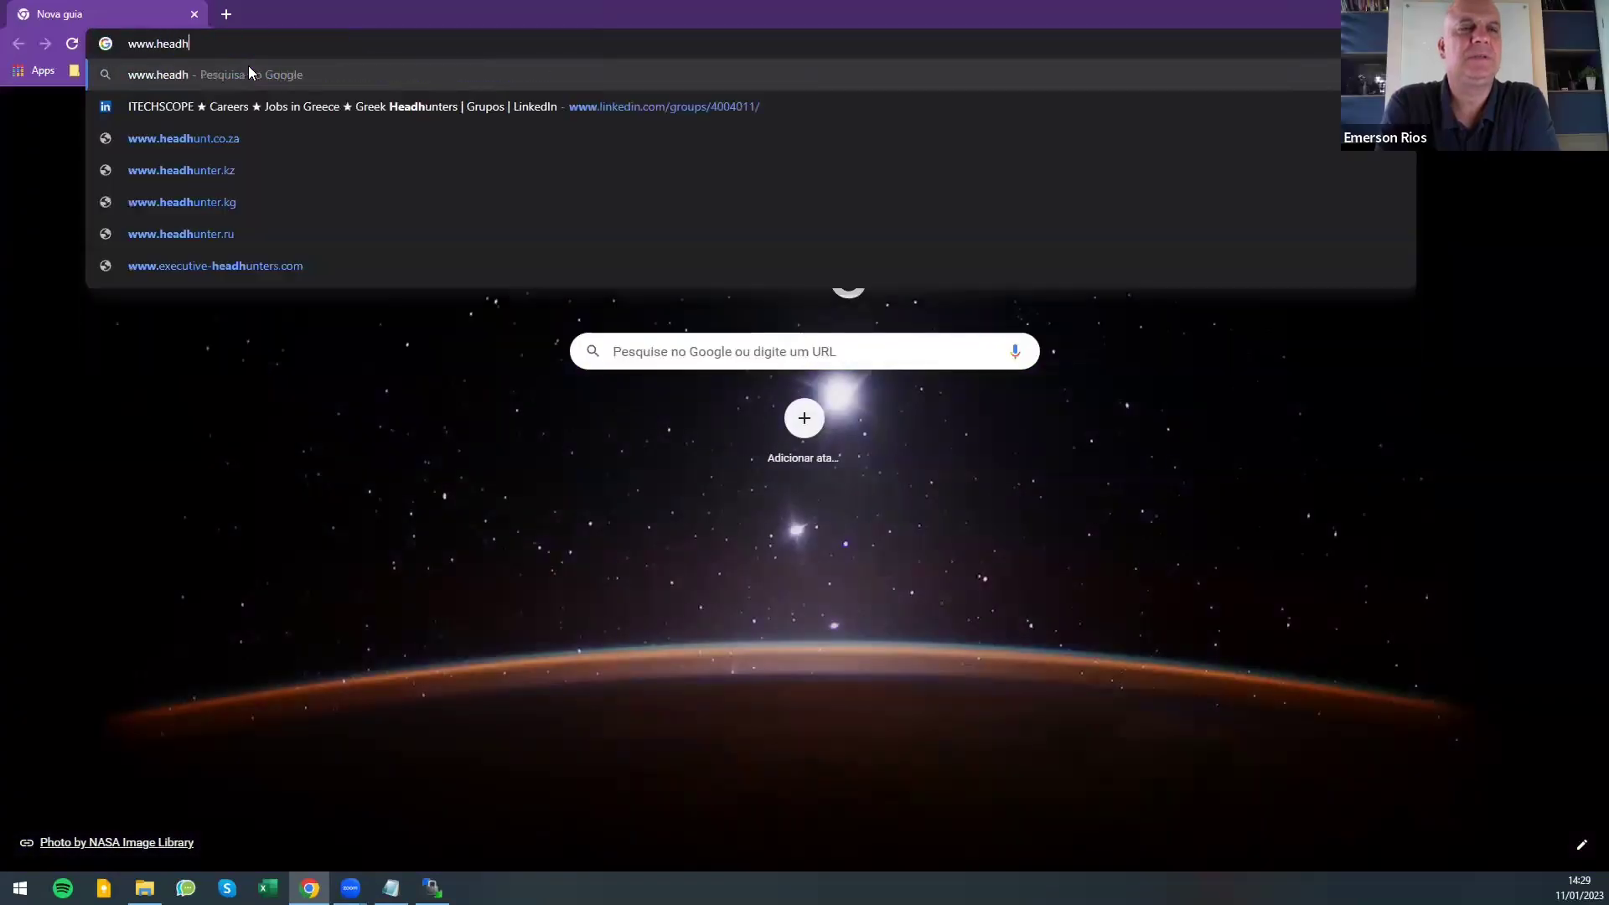
text(unter.blo)
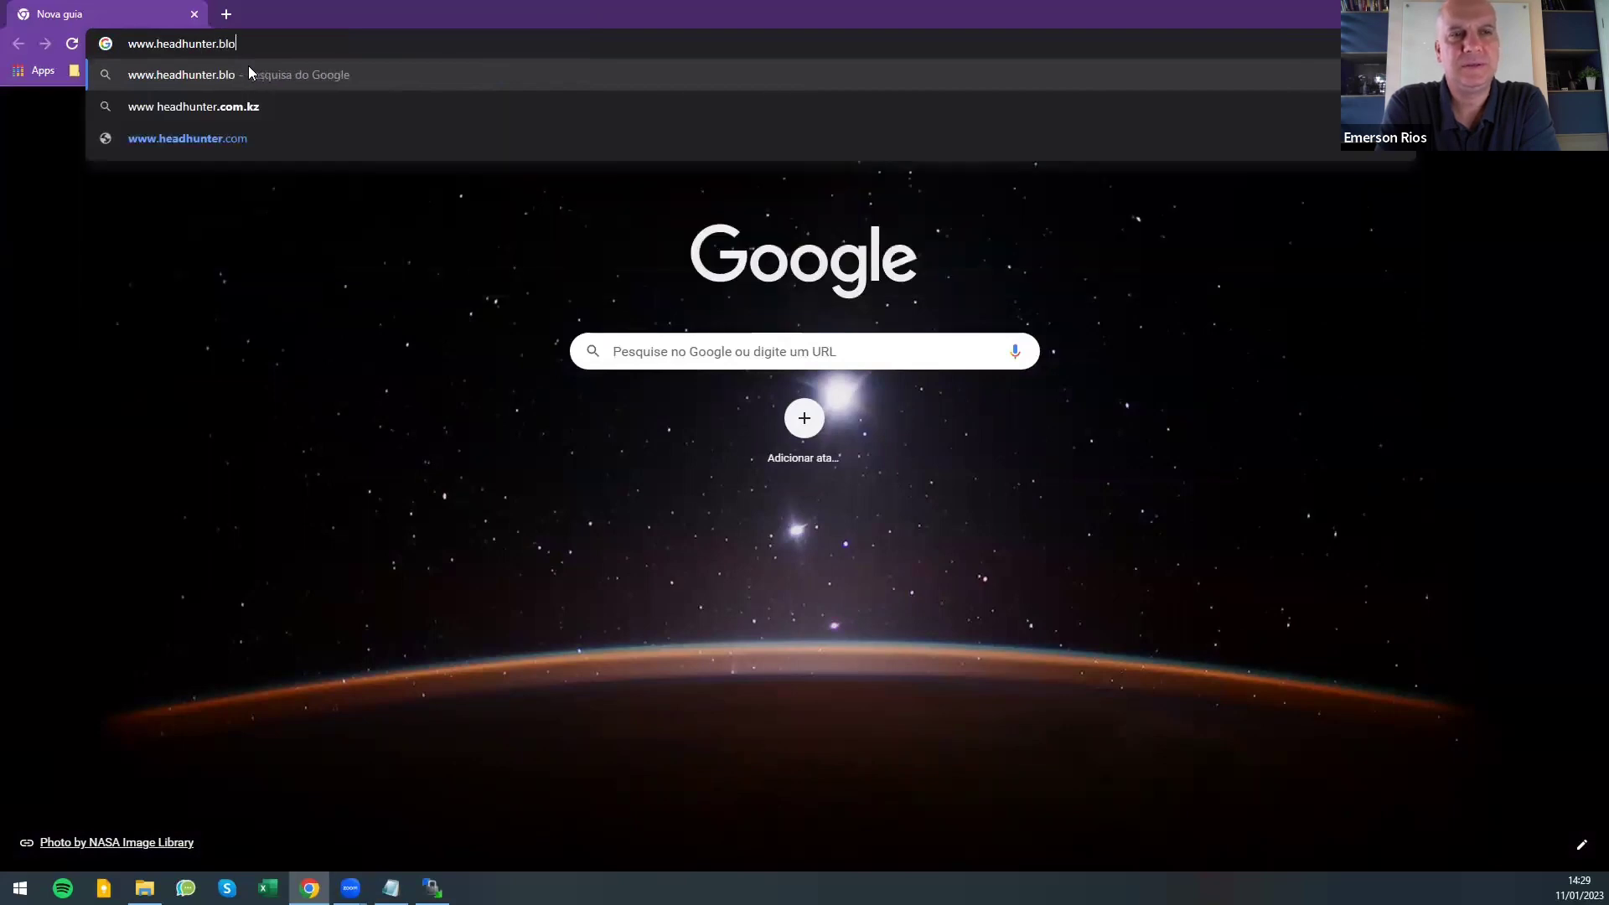
text(g.br)
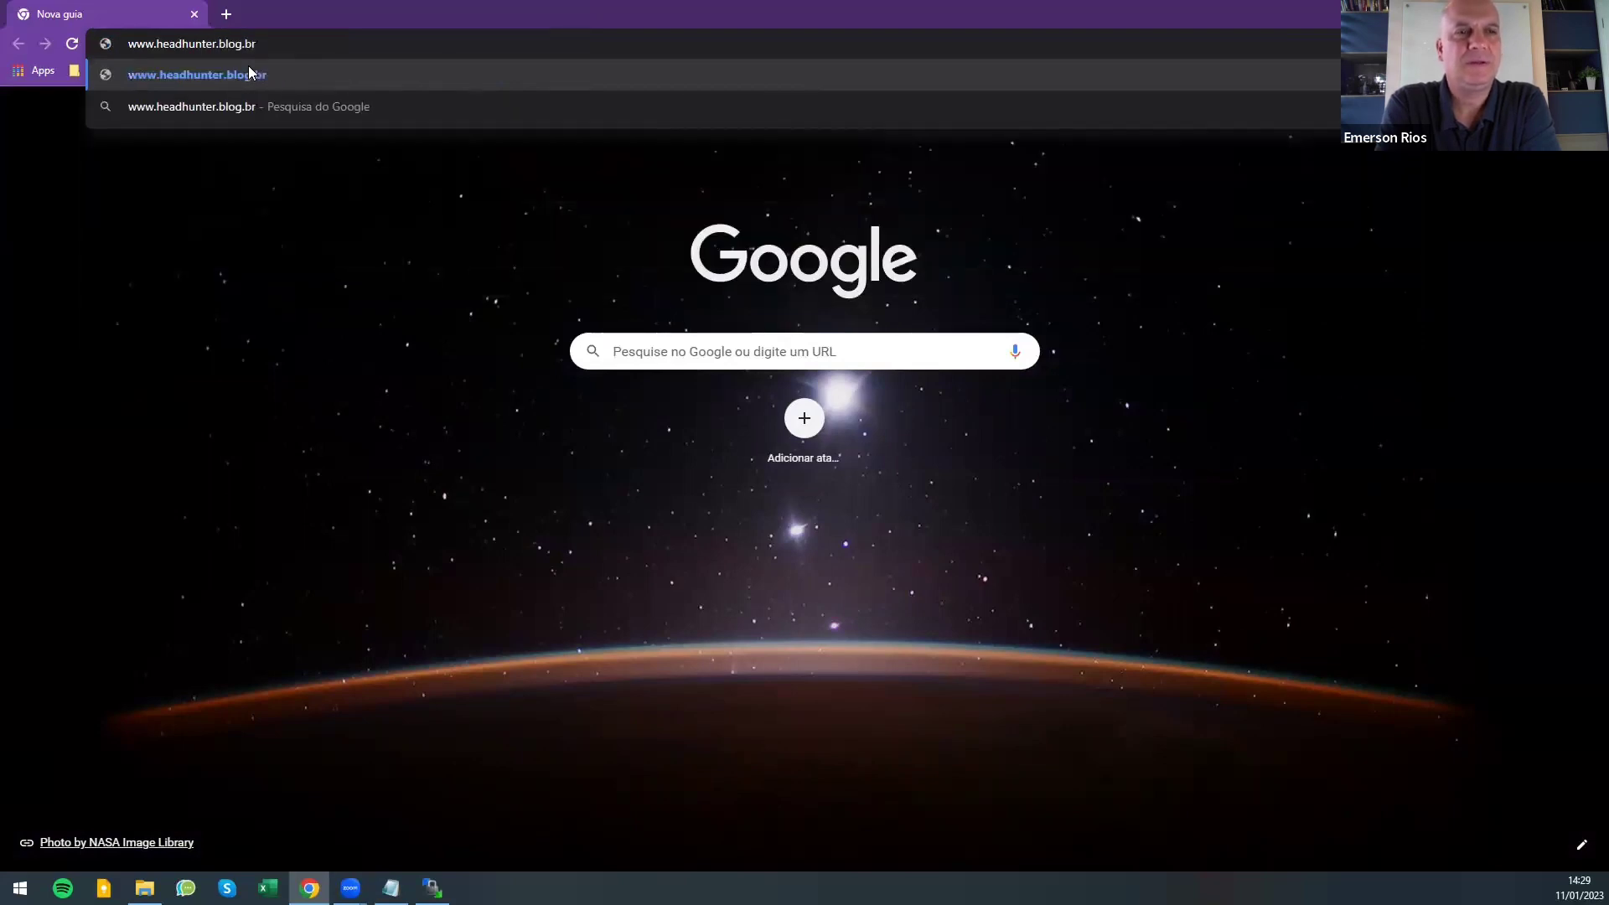
click(249, 74)
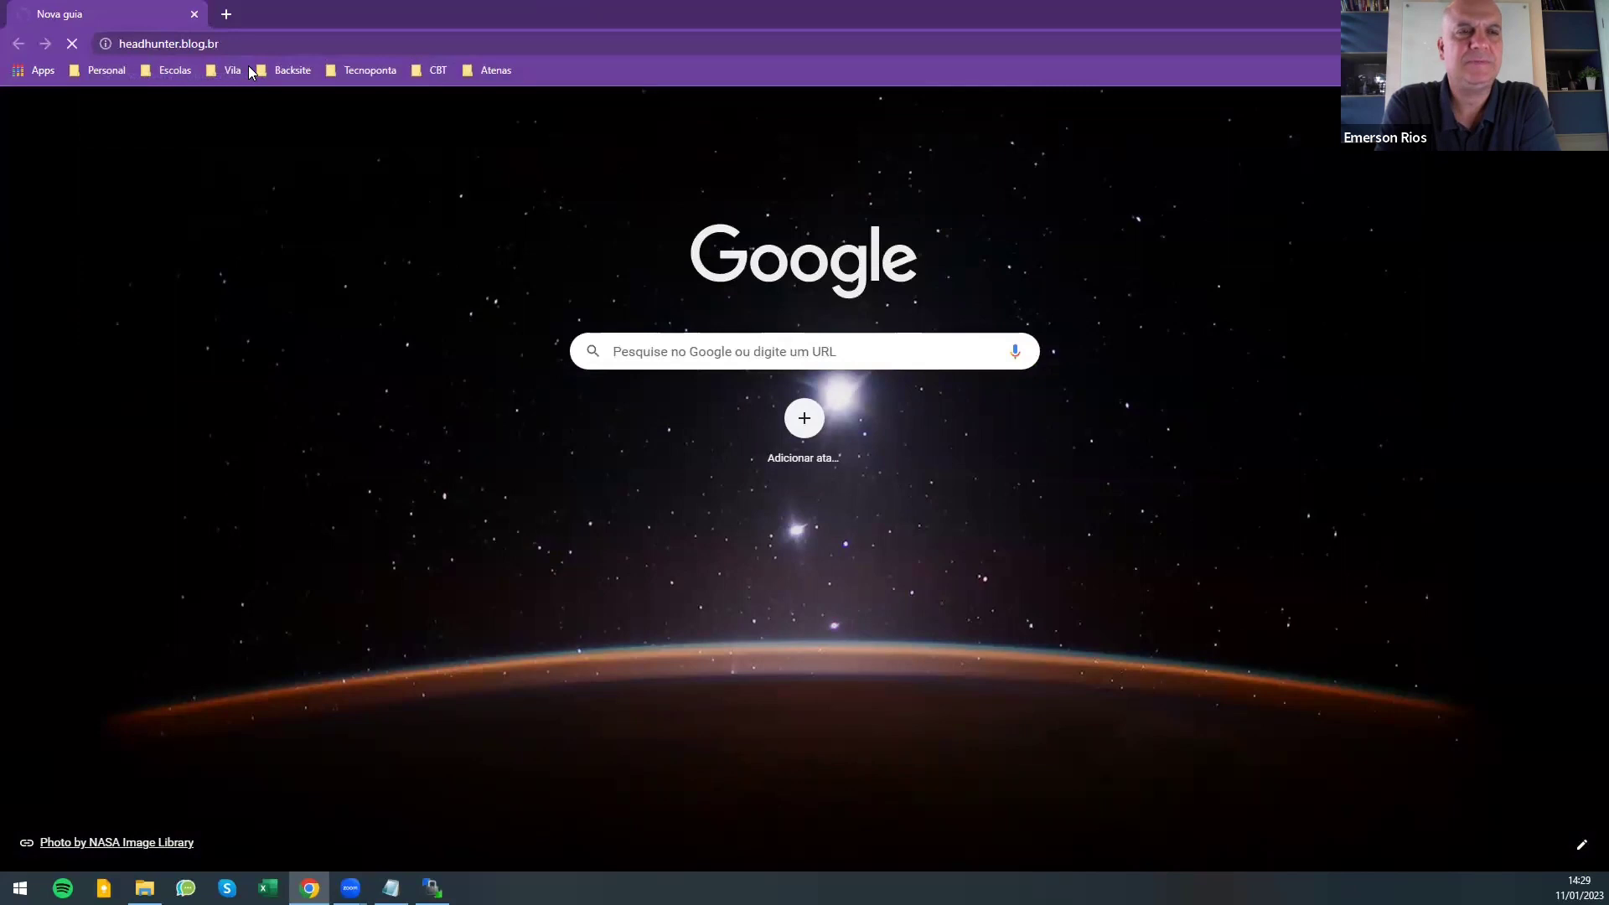